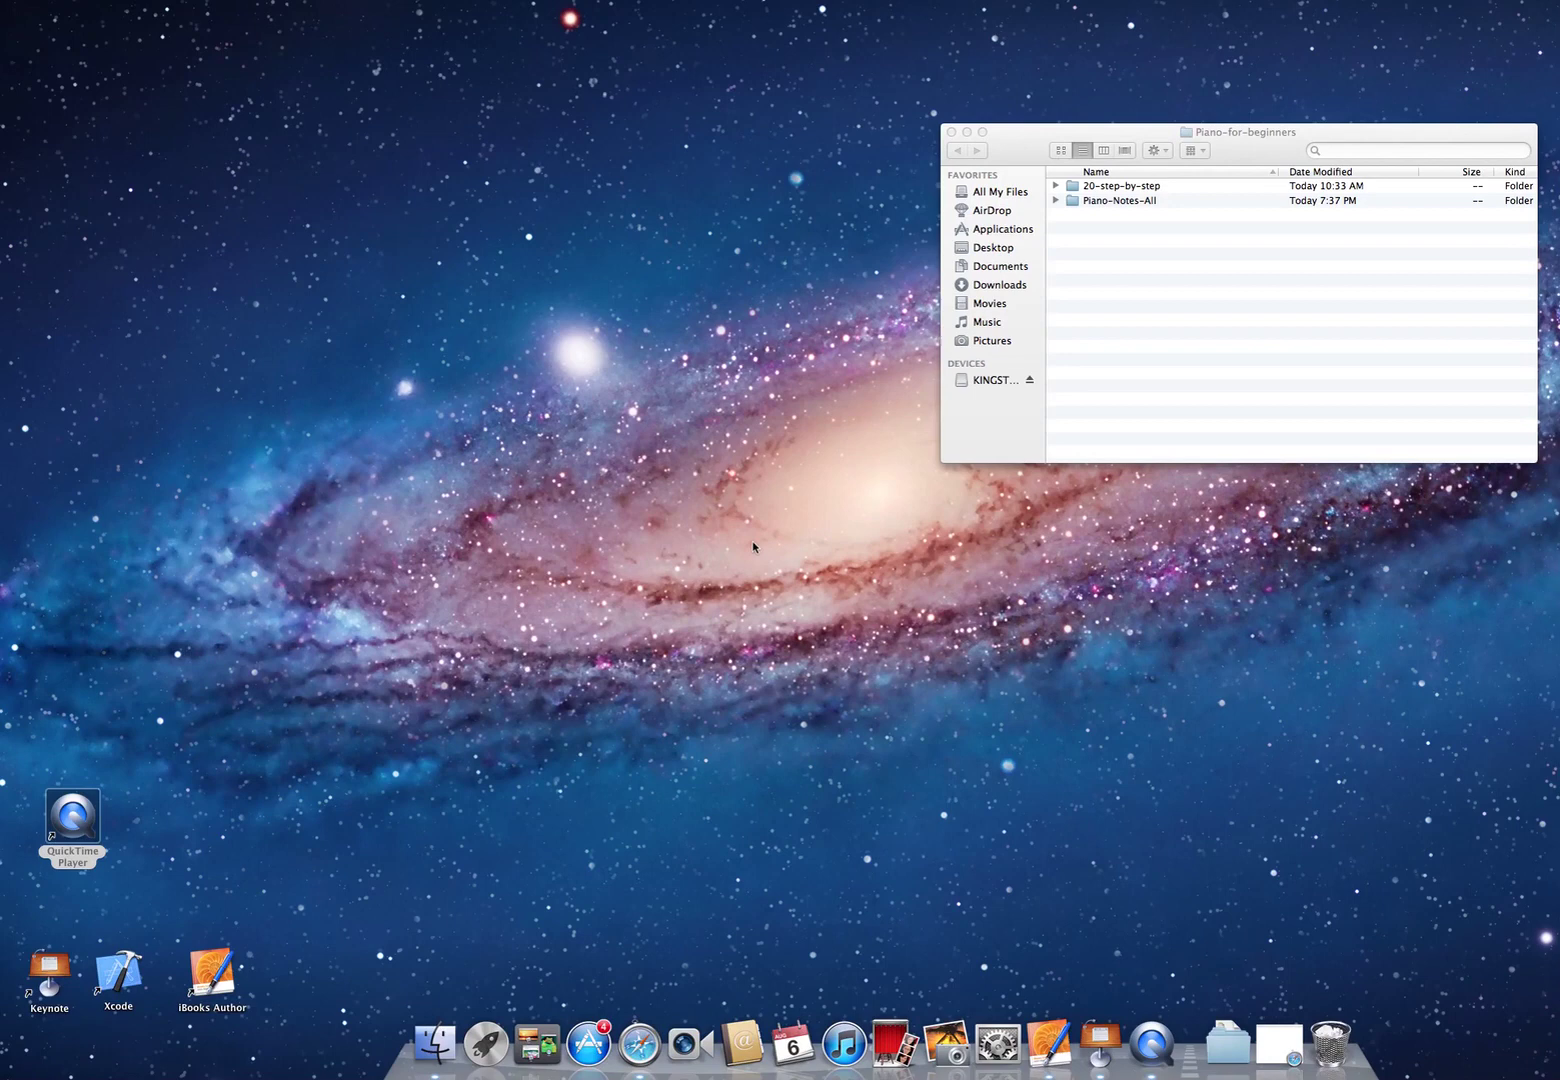
# - Launch Keynote, create a presentation with the White theme and place its window beside the Piano-for-beginners folder window
pyautogui.click(50, 970)
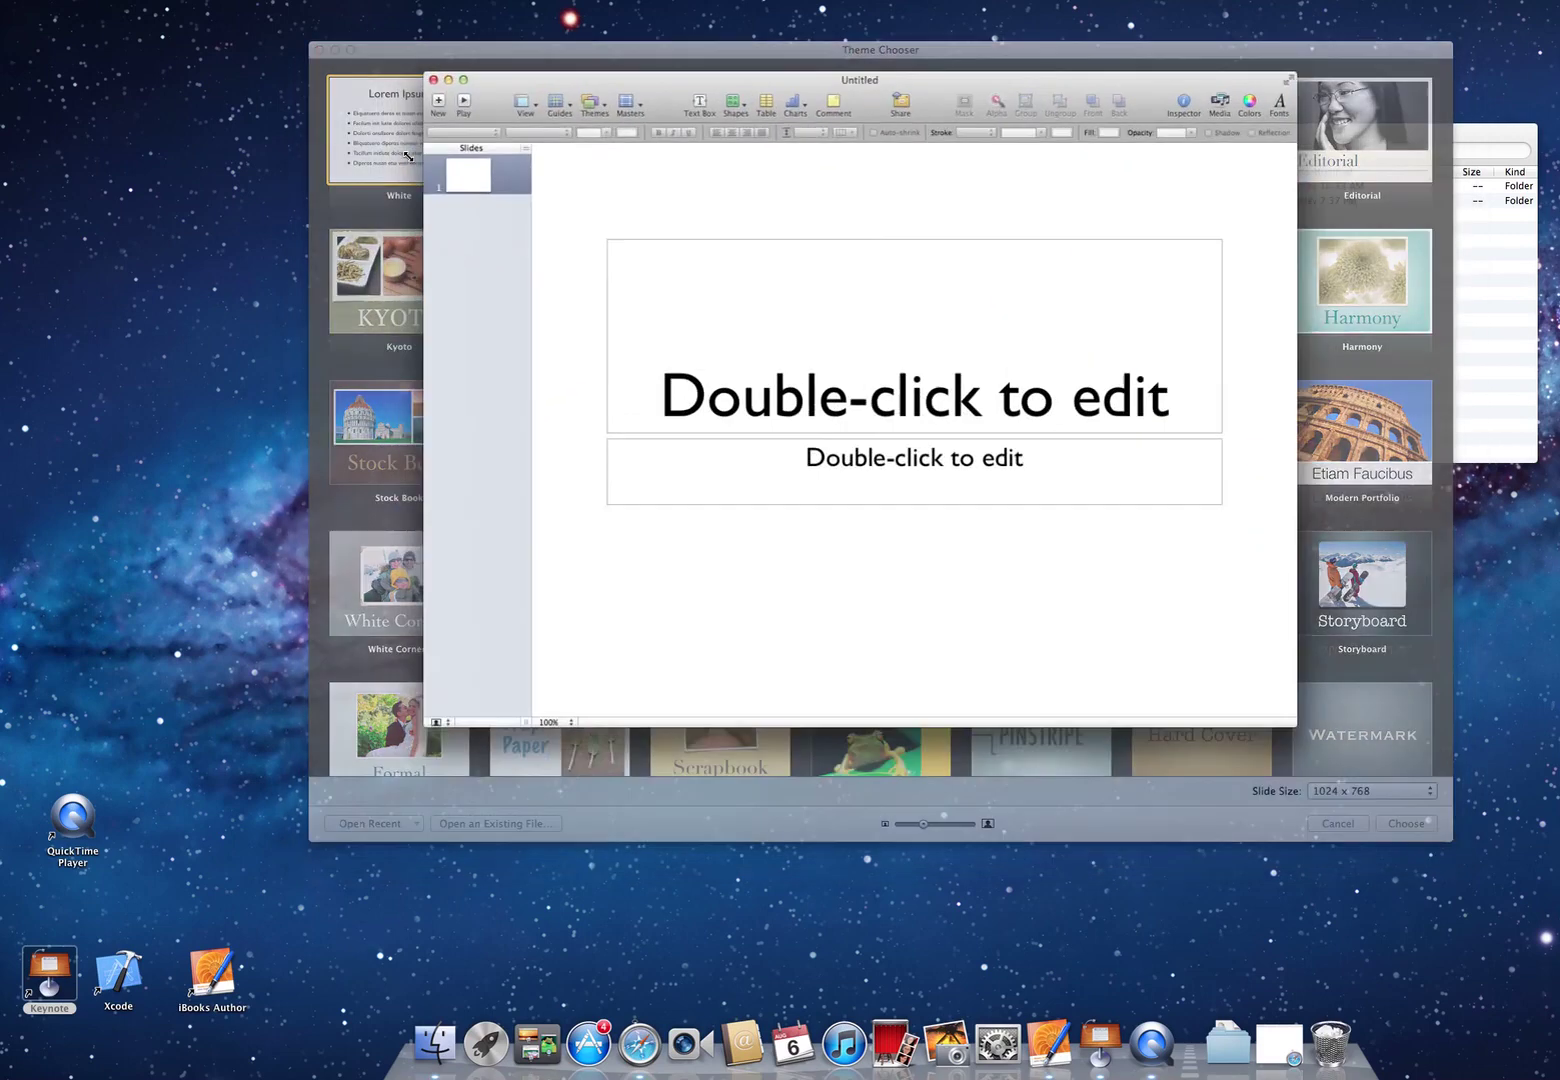
pyautogui.moveTo(692, 88); pyautogui.dragTo(297, 104)
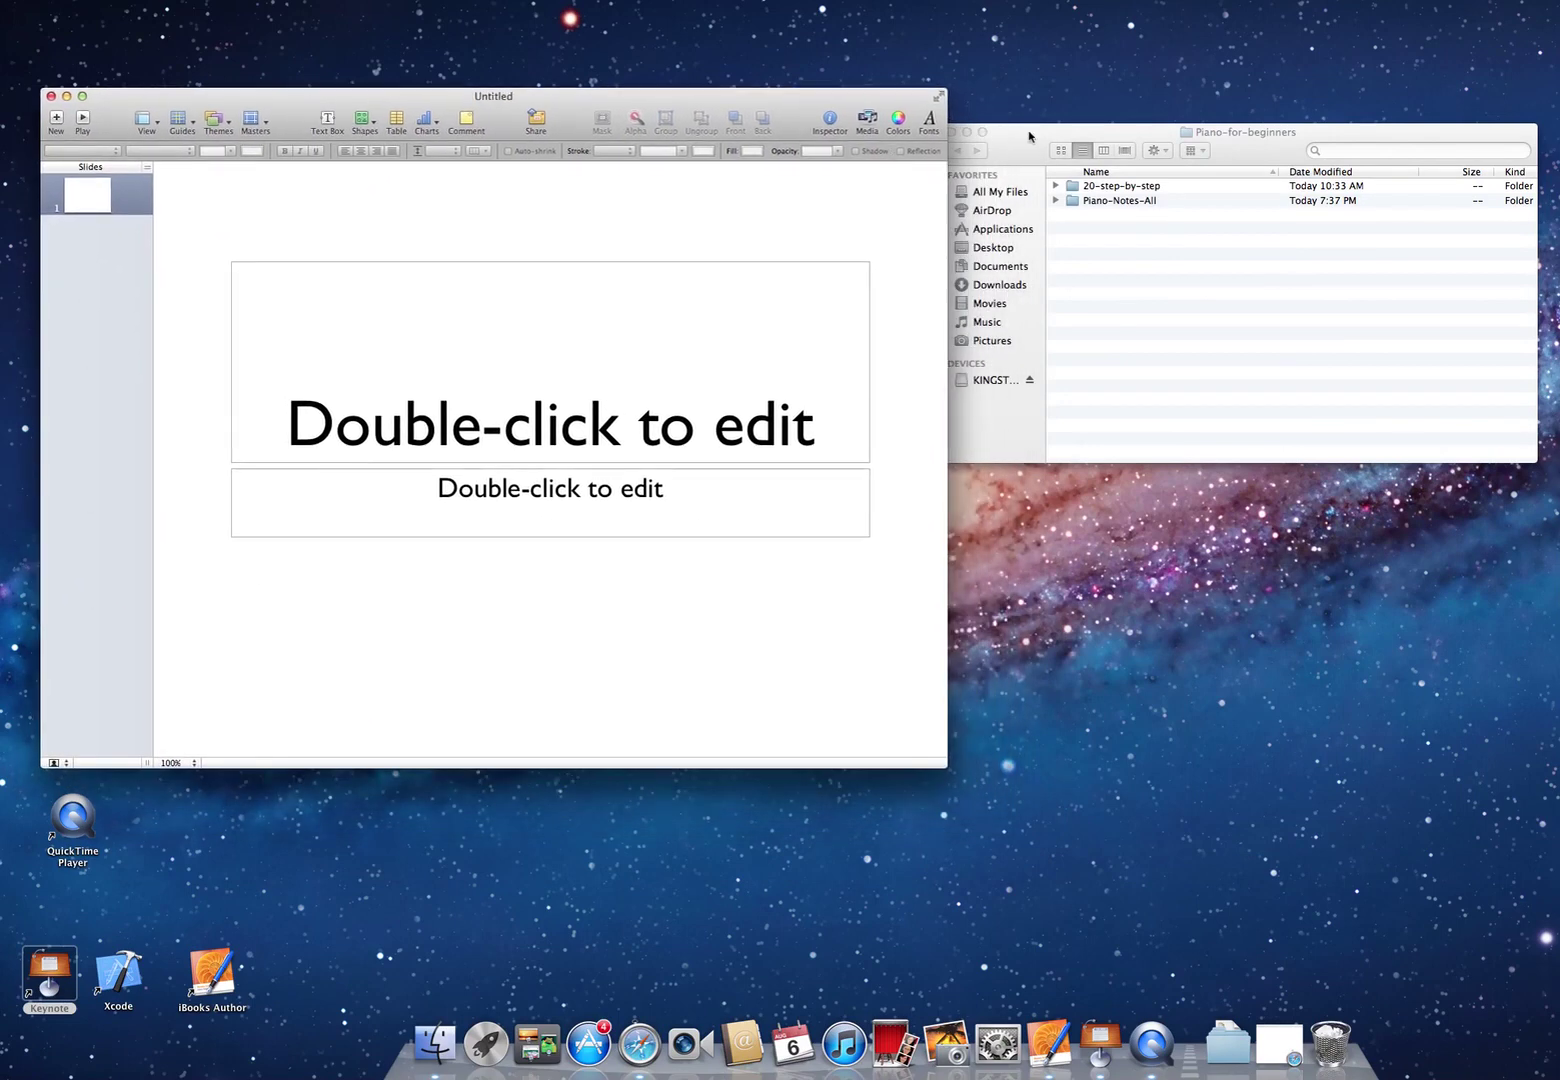
pyautogui.moveTo(770, 104); pyautogui.dragTo(744, 100)
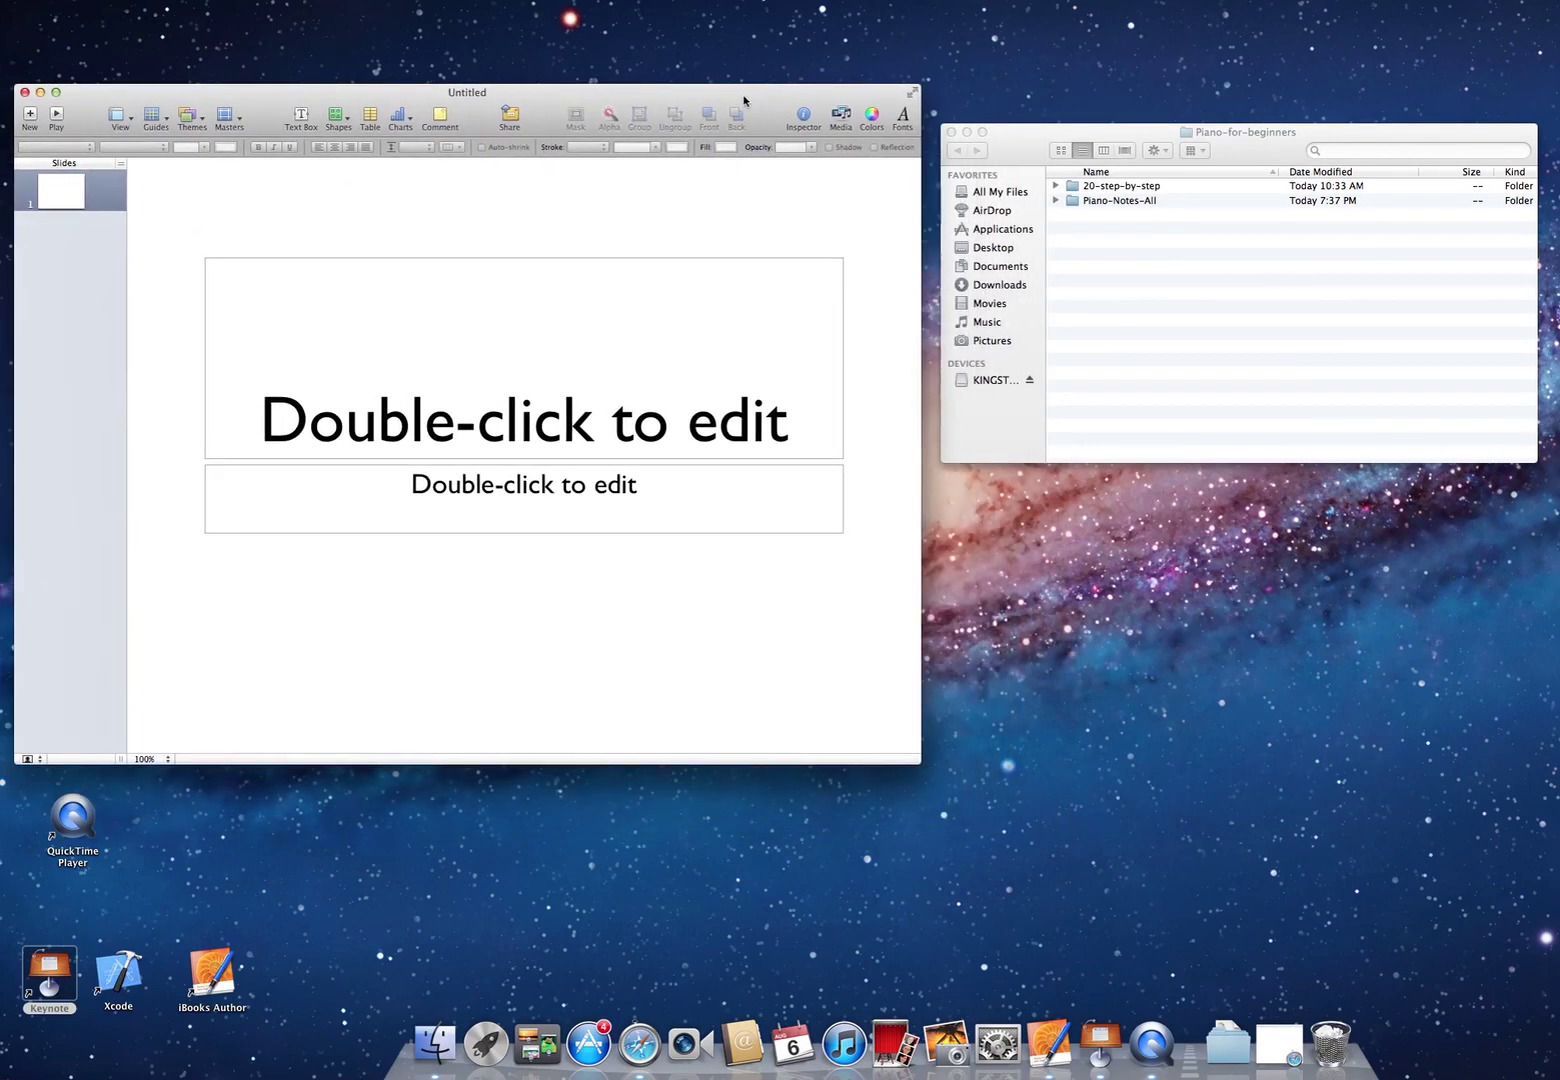
# - Expand the Piano-Notes-All and 20-step-by-step folders in Finder and lengthen the window to show more files
pyautogui.click(1056, 200)
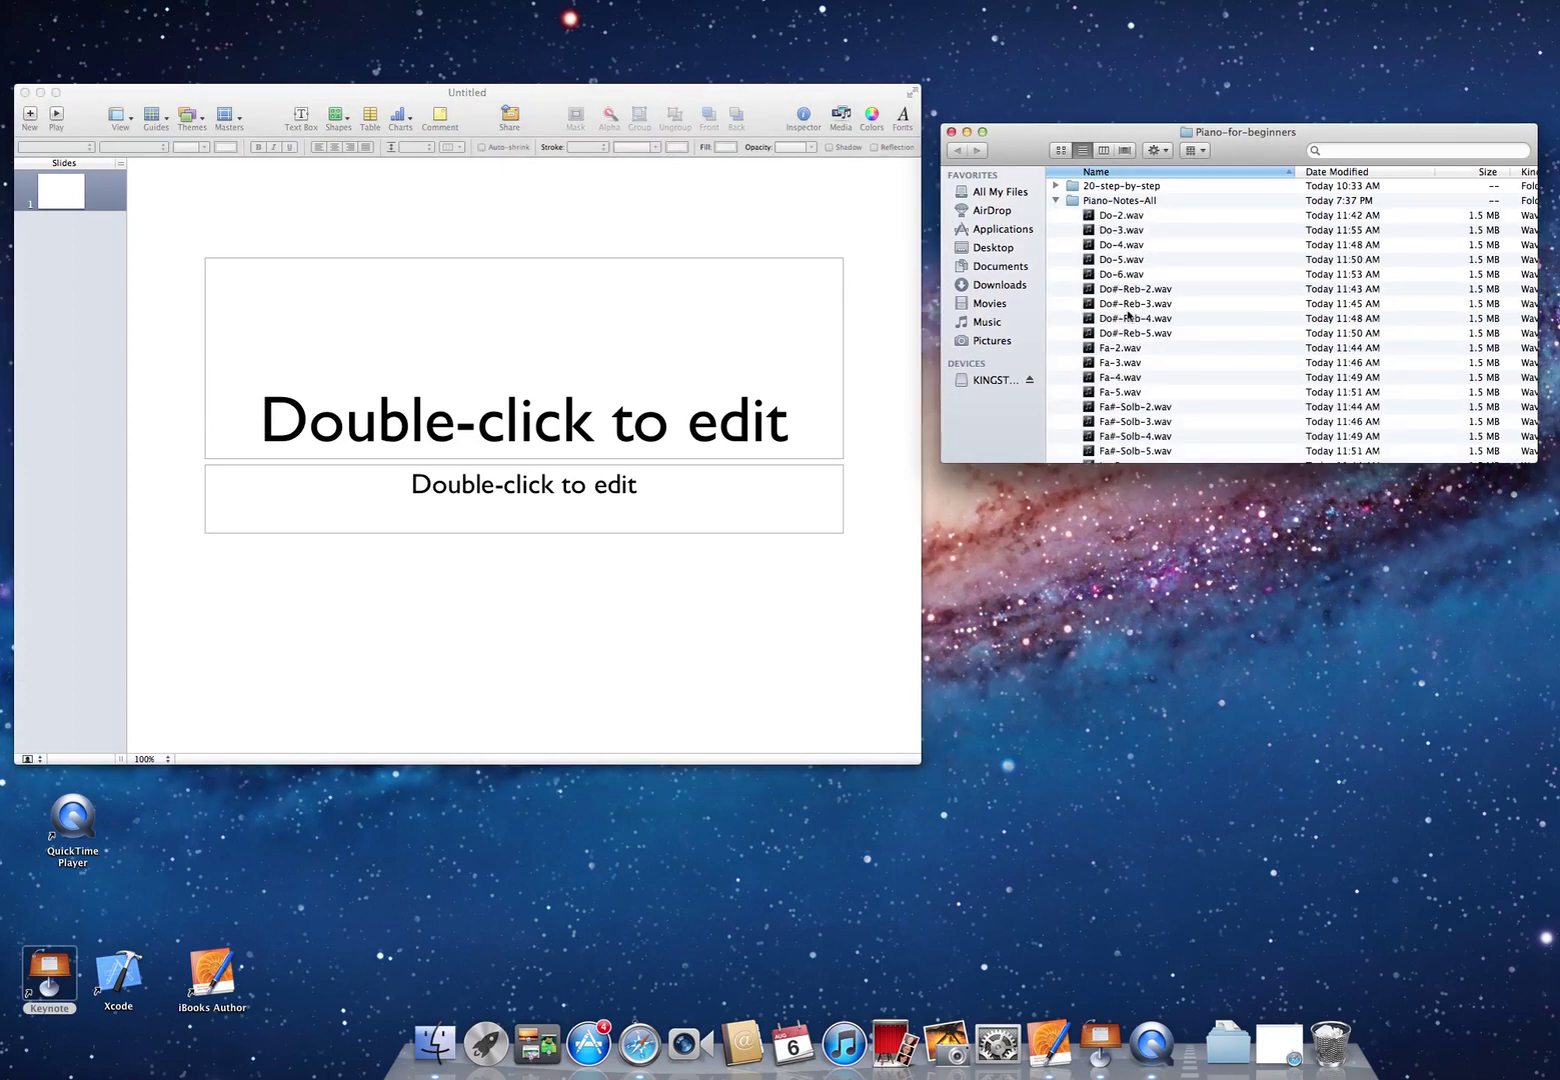
pyautogui.moveTo(1179, 463); pyautogui.dragTo(1182, 931)
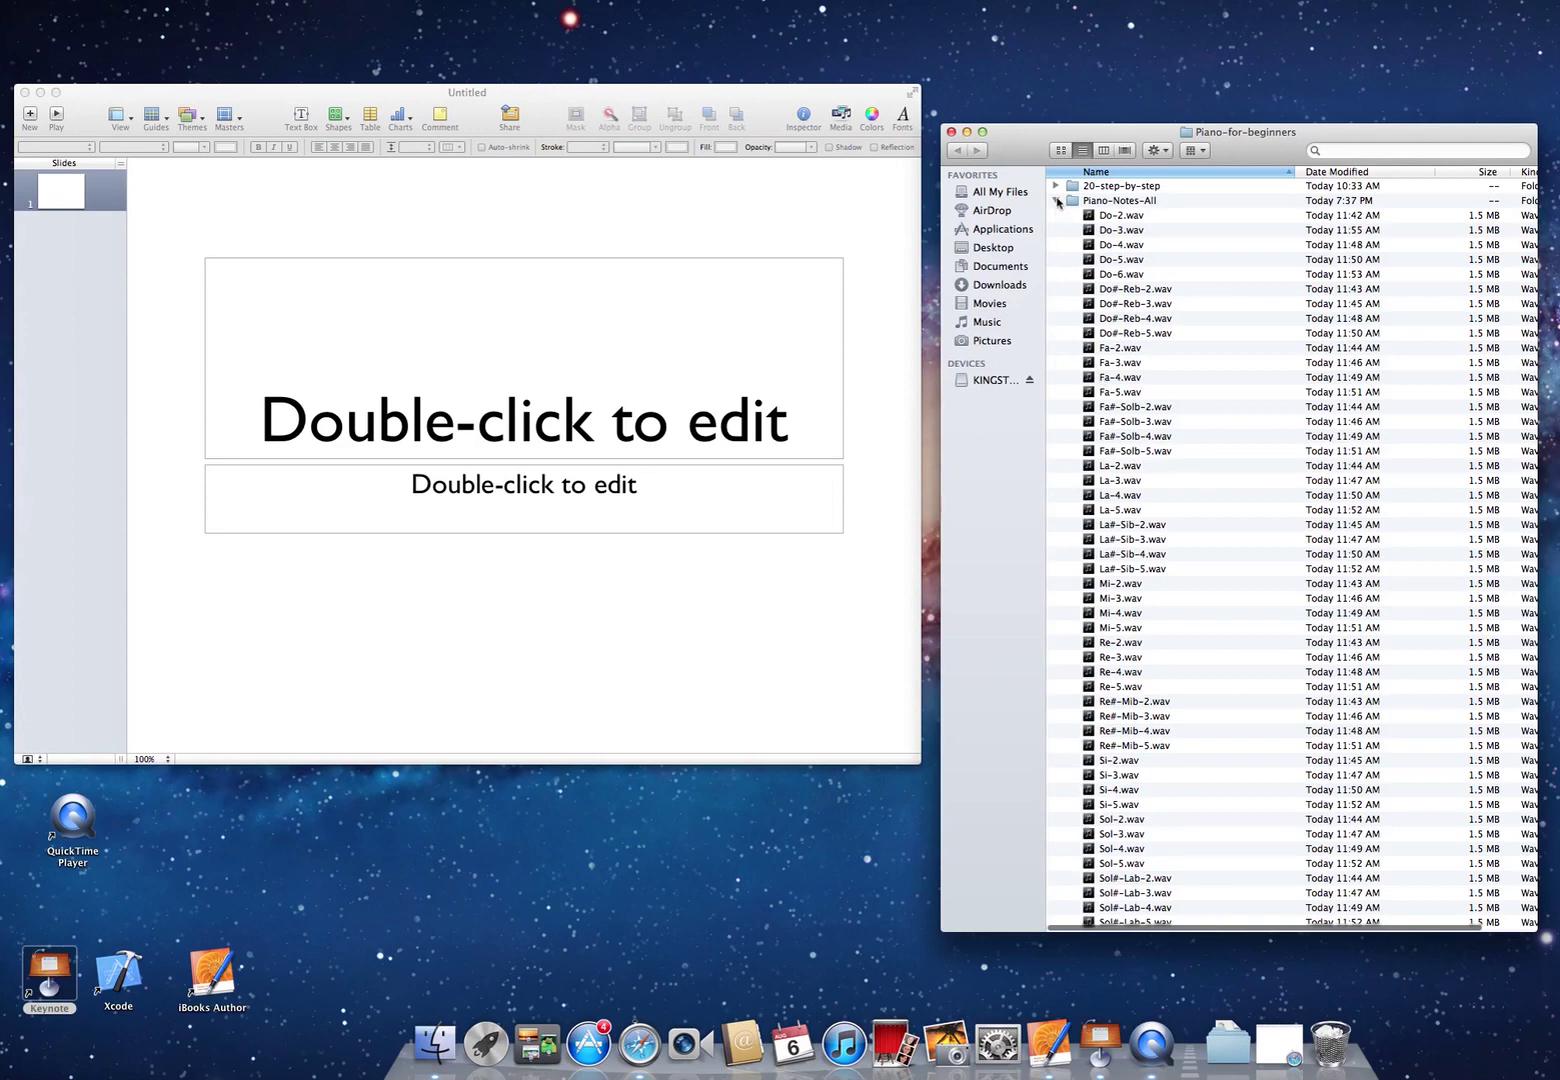
pyautogui.click(1056, 186)
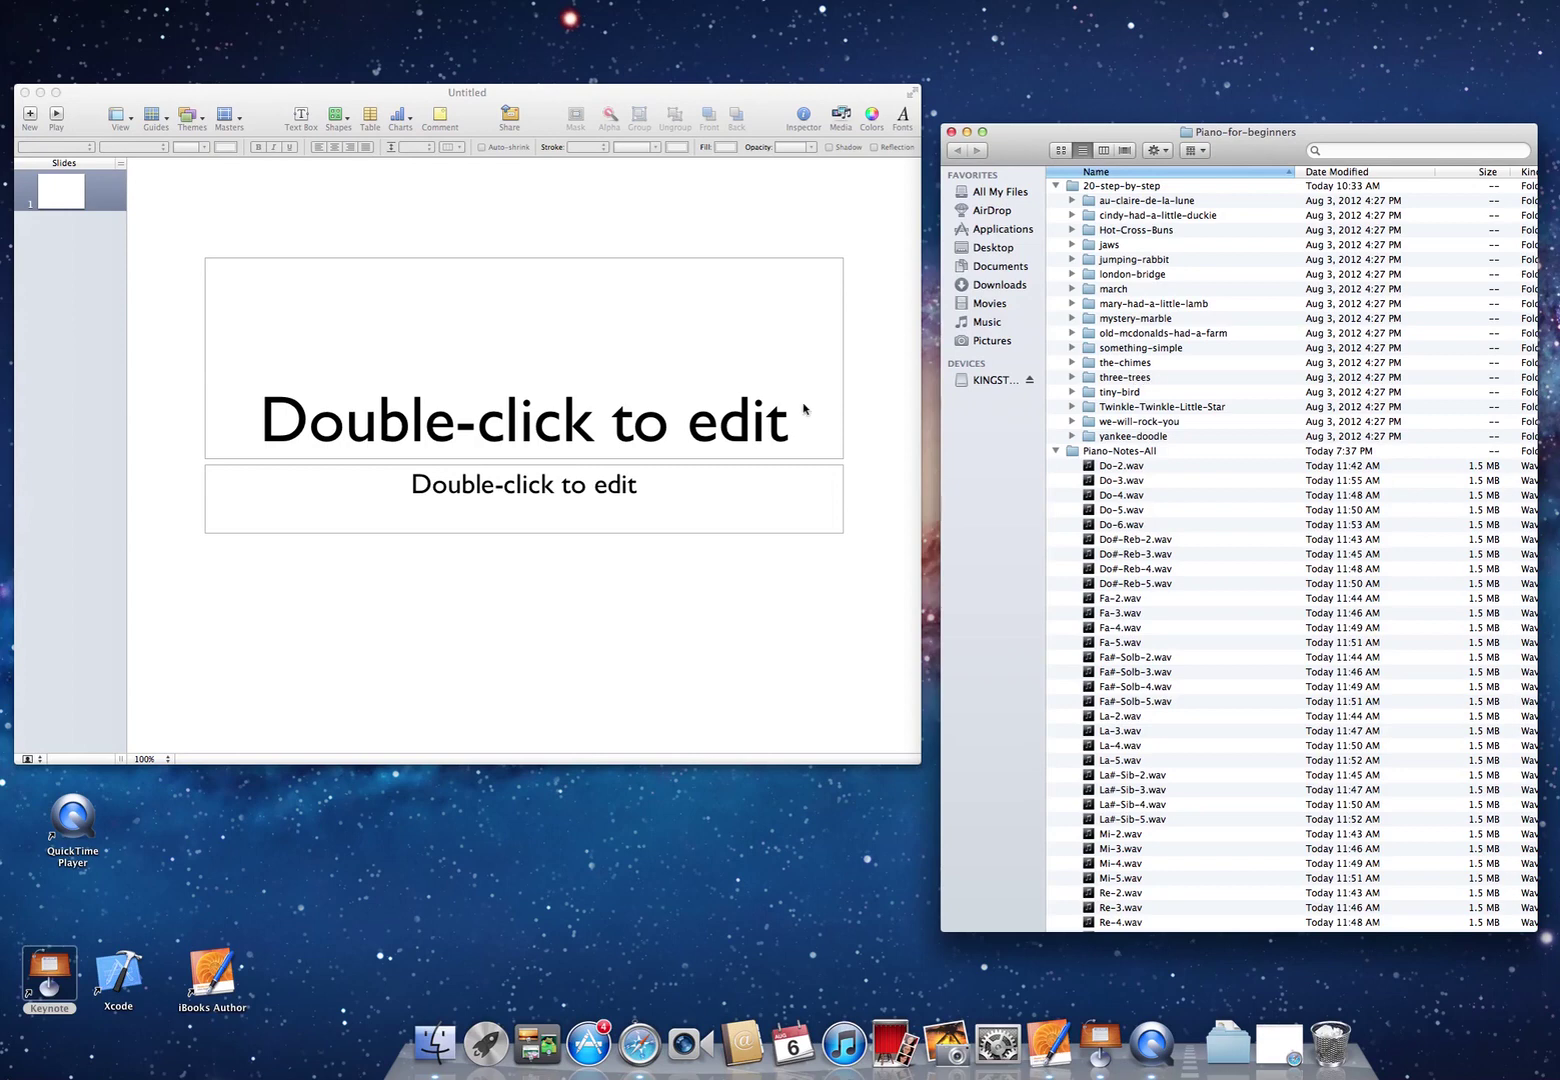
# - Delete the title and subtitle placeholders from the first slide
pyautogui.click(485, 396)
pyautogui.press('Delete')
pyautogui.click(540, 490)
pyautogui.press('Delete')
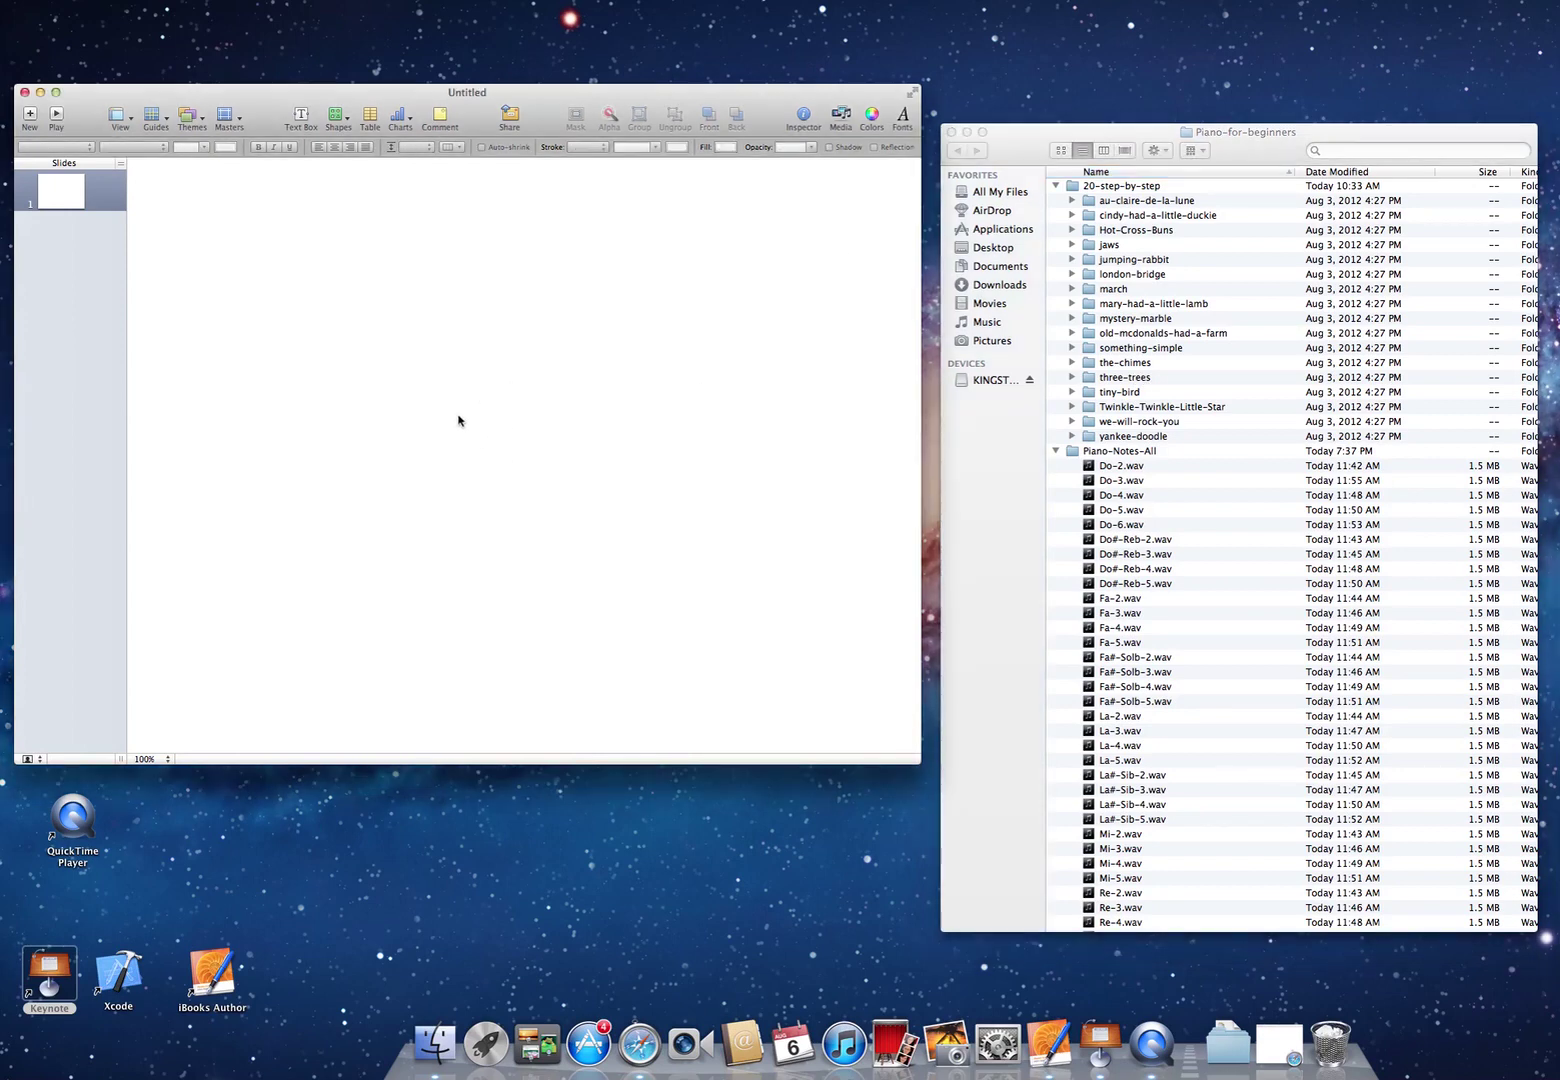
# - Insert we-will-rock-you-main.jpg from the we-will-rock-you folder into the first slide and align it to fill the slide
pyautogui.click(1071, 422)
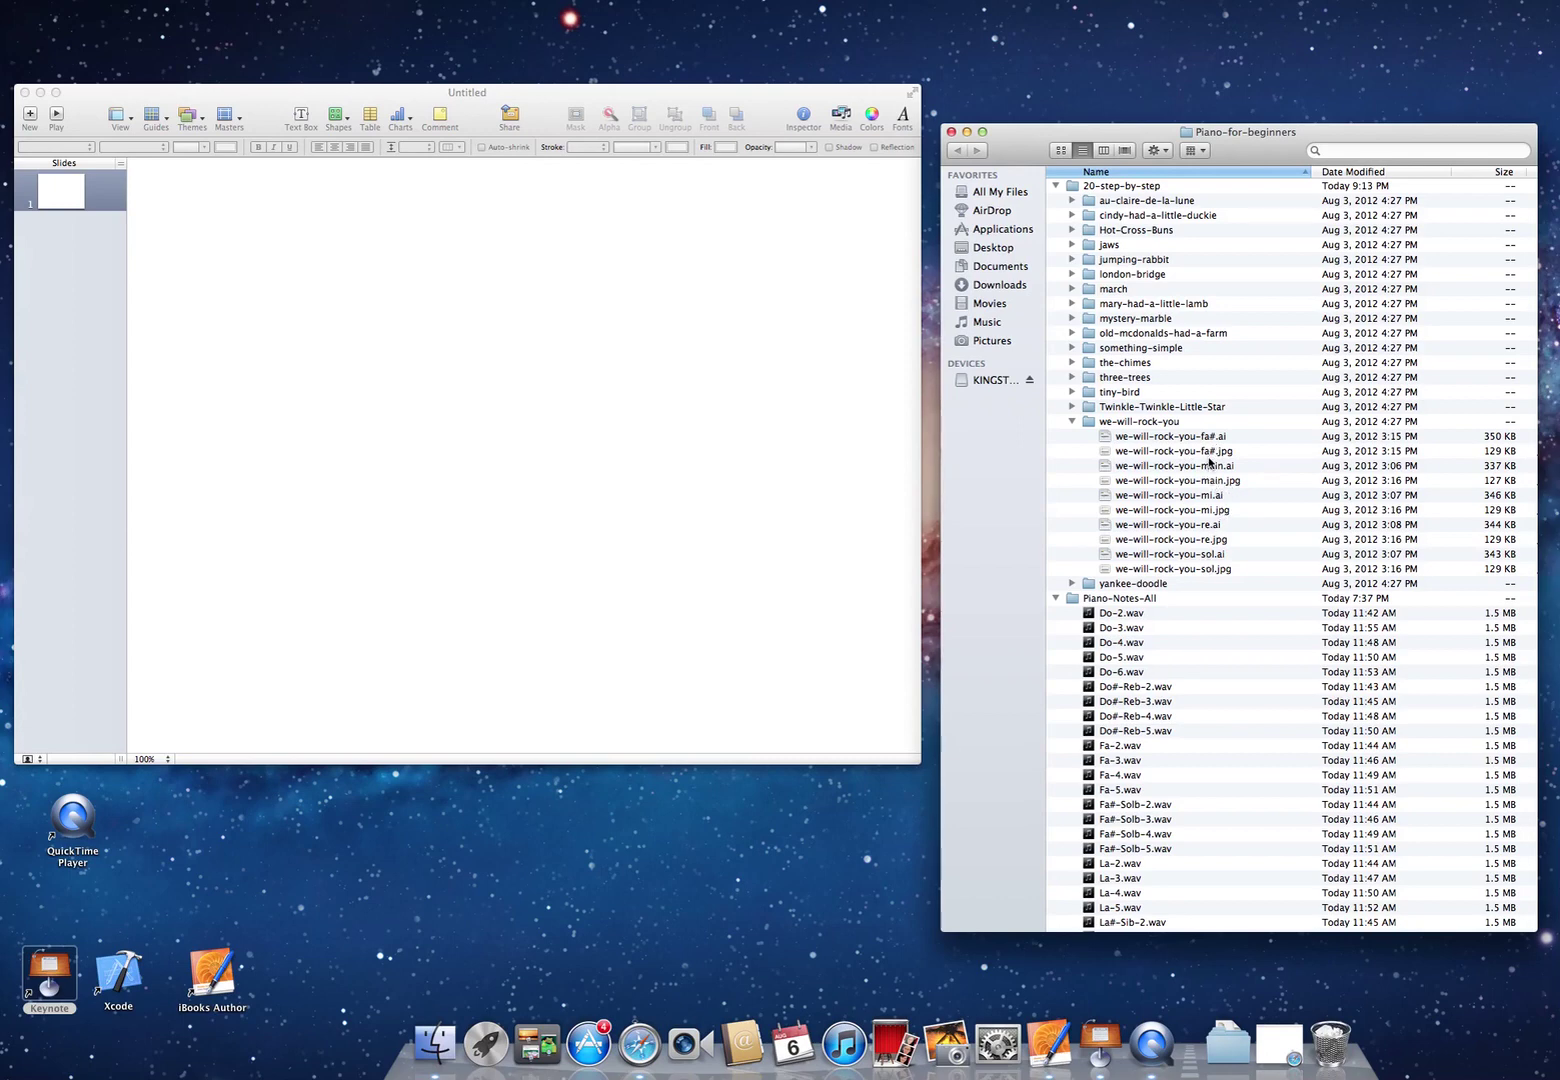
pyautogui.click(1201, 484)
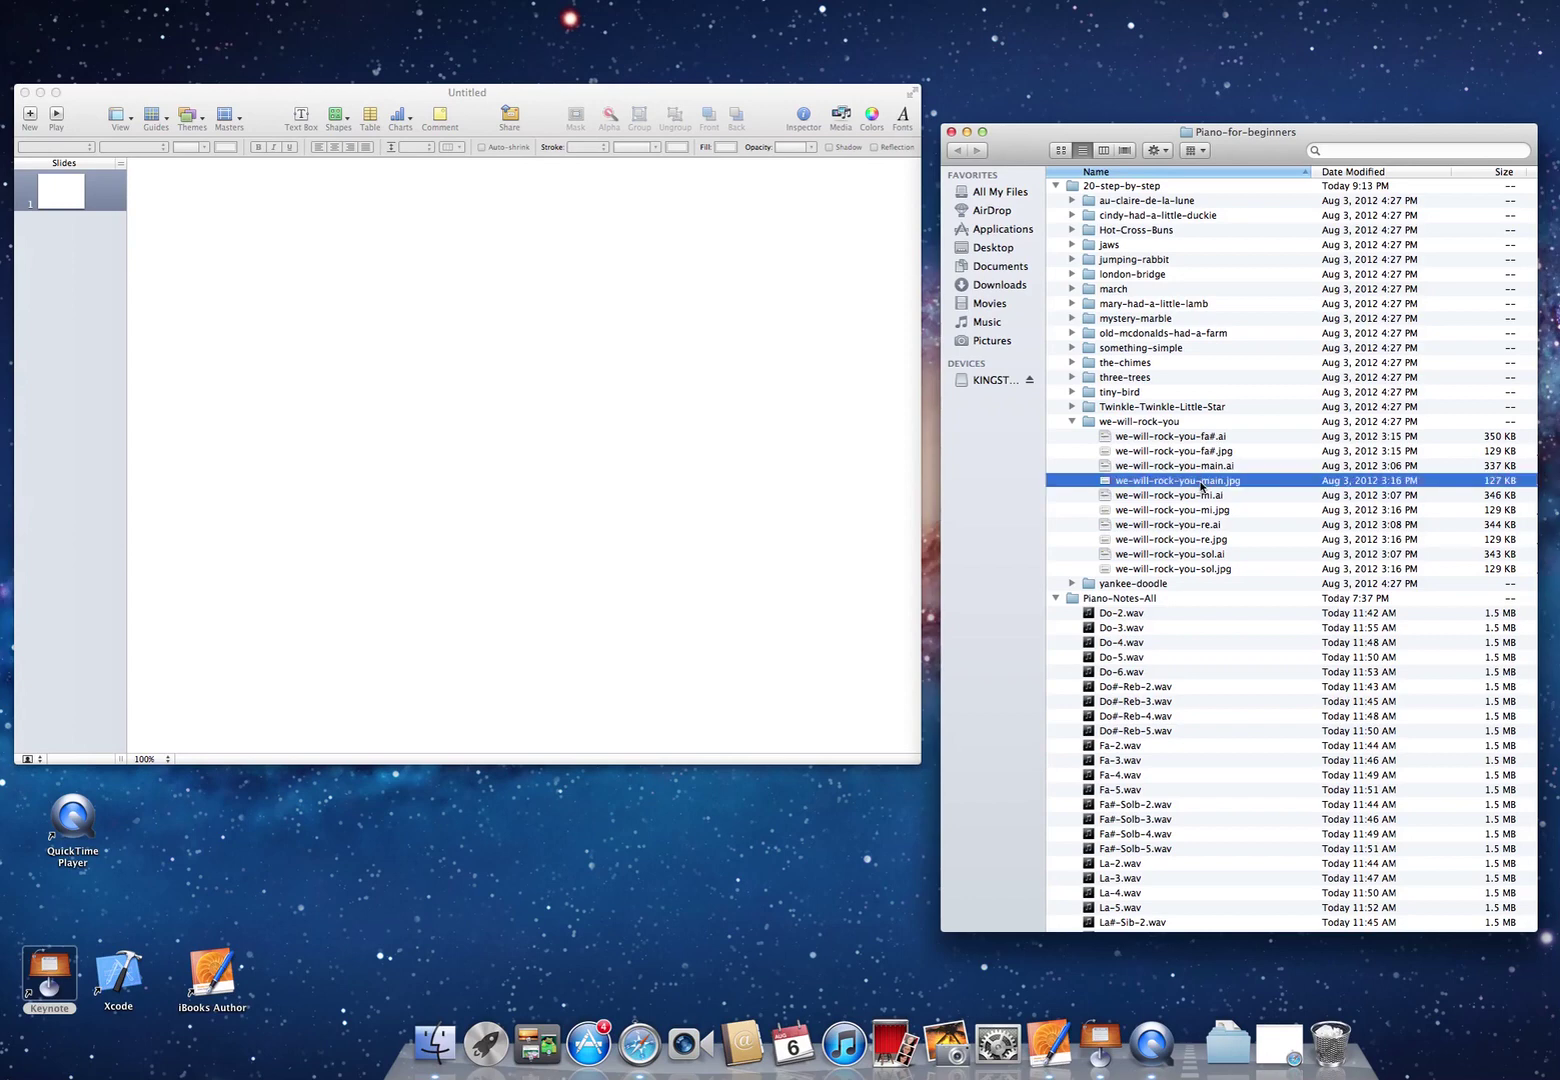
pyautogui.moveTo(1104, 485); pyautogui.dragTo(580, 378)
pyautogui.moveTo(425, 292); pyautogui.dragTo(409, 376)
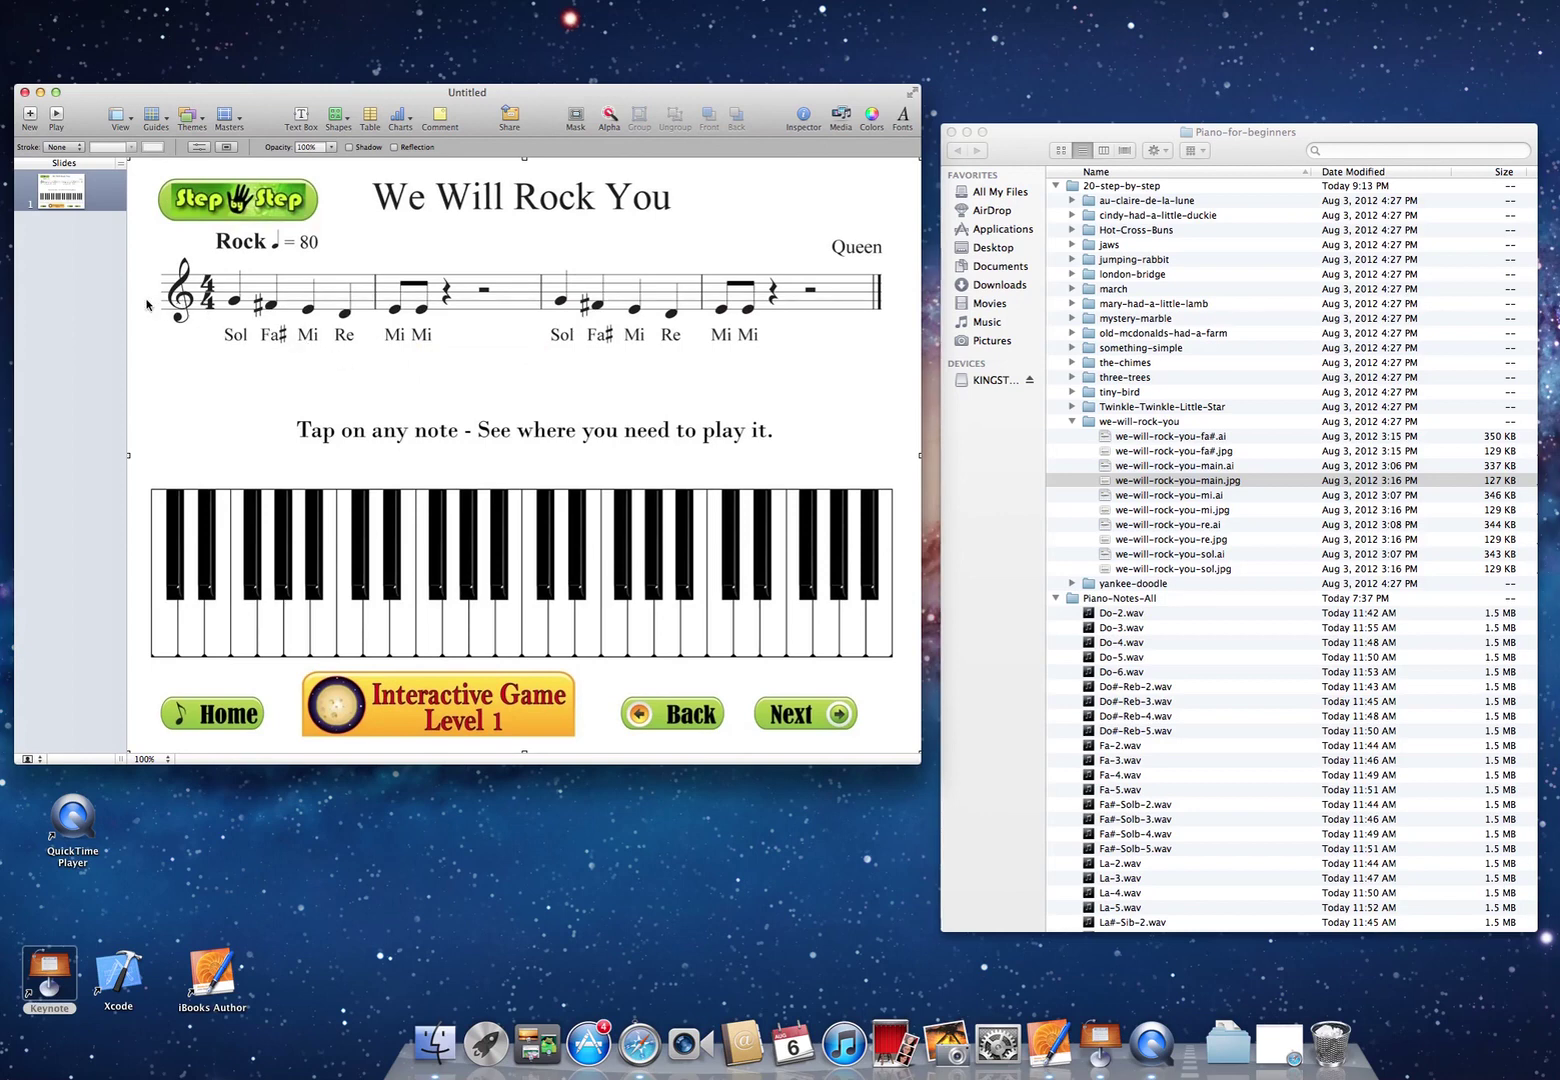
# - Add a second slide after the song slide and delete its title and bullet text placeholders
pyautogui.click(95, 288)
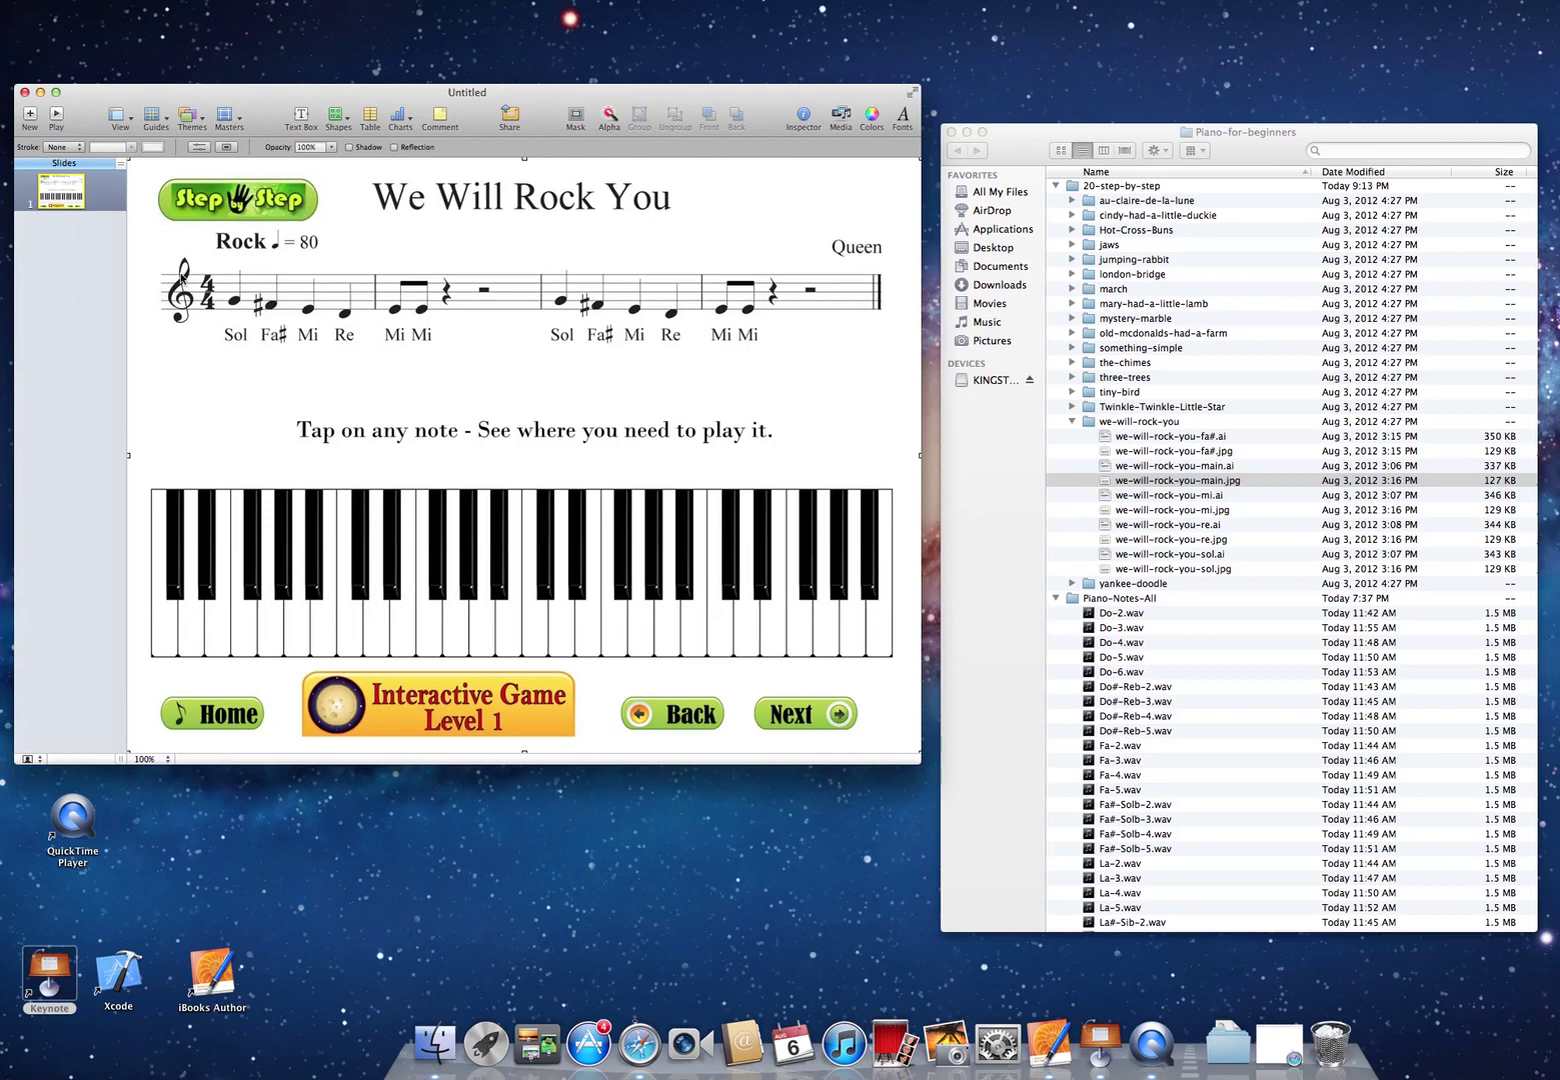
pyautogui.click(30, 117)
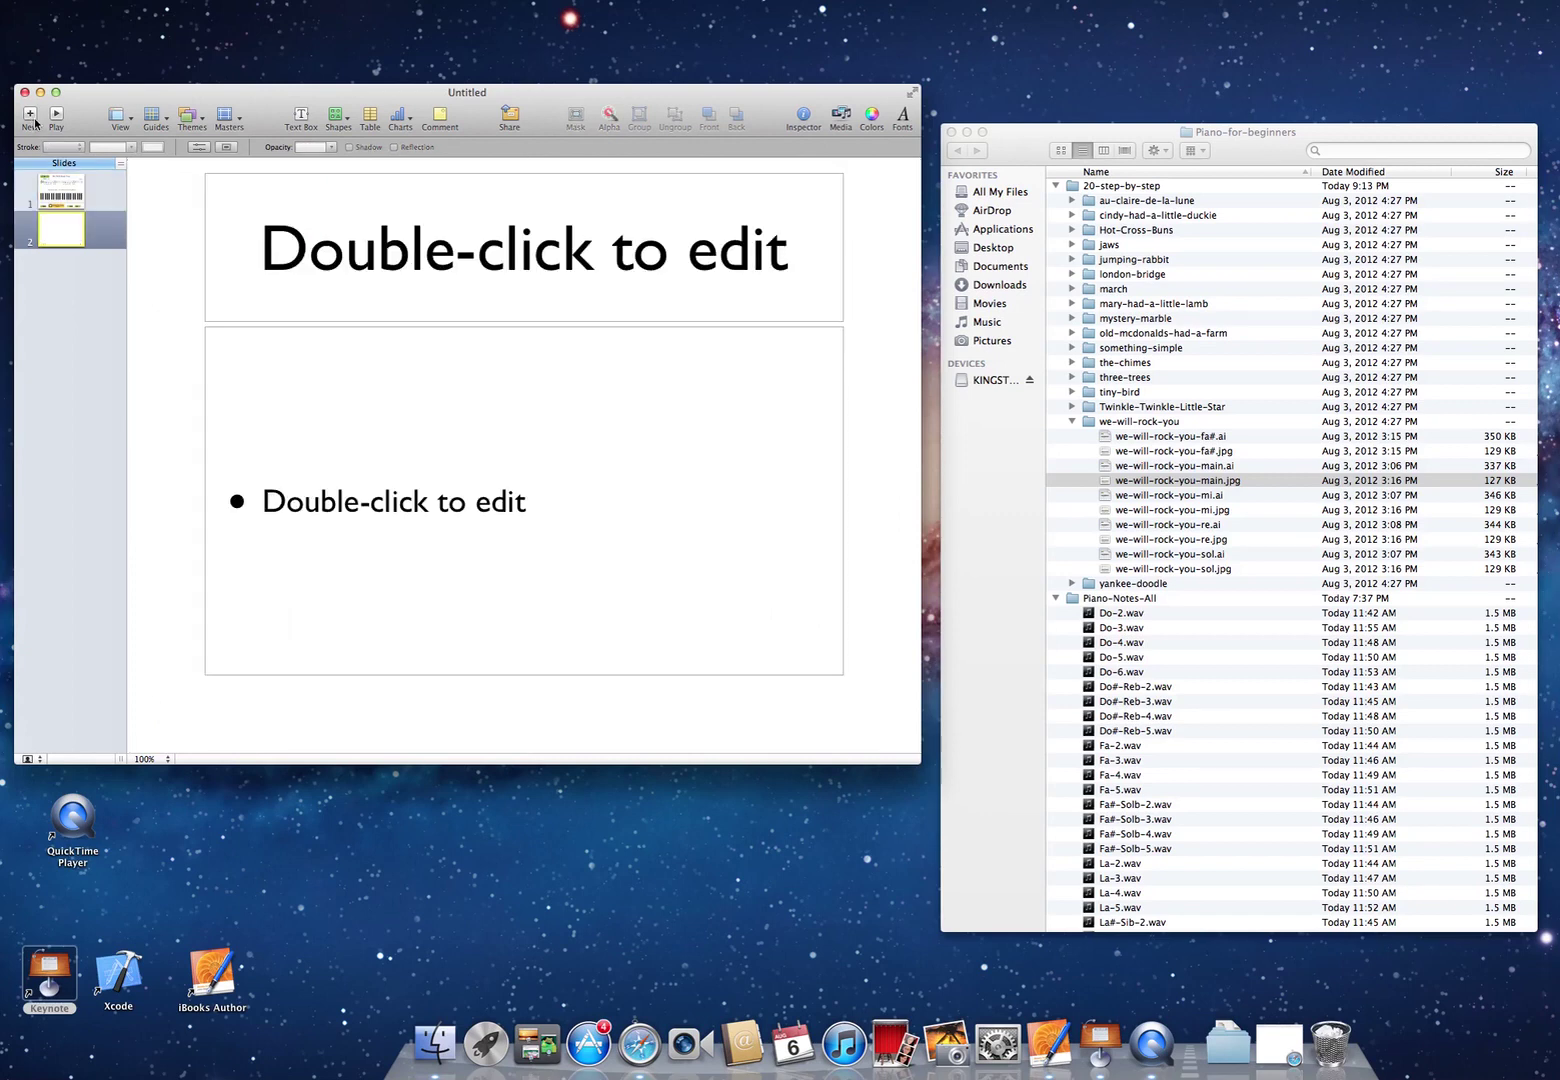
pyautogui.click(537, 278)
pyautogui.press('Delete')
pyautogui.click(603, 460)
pyautogui.press('Delete')
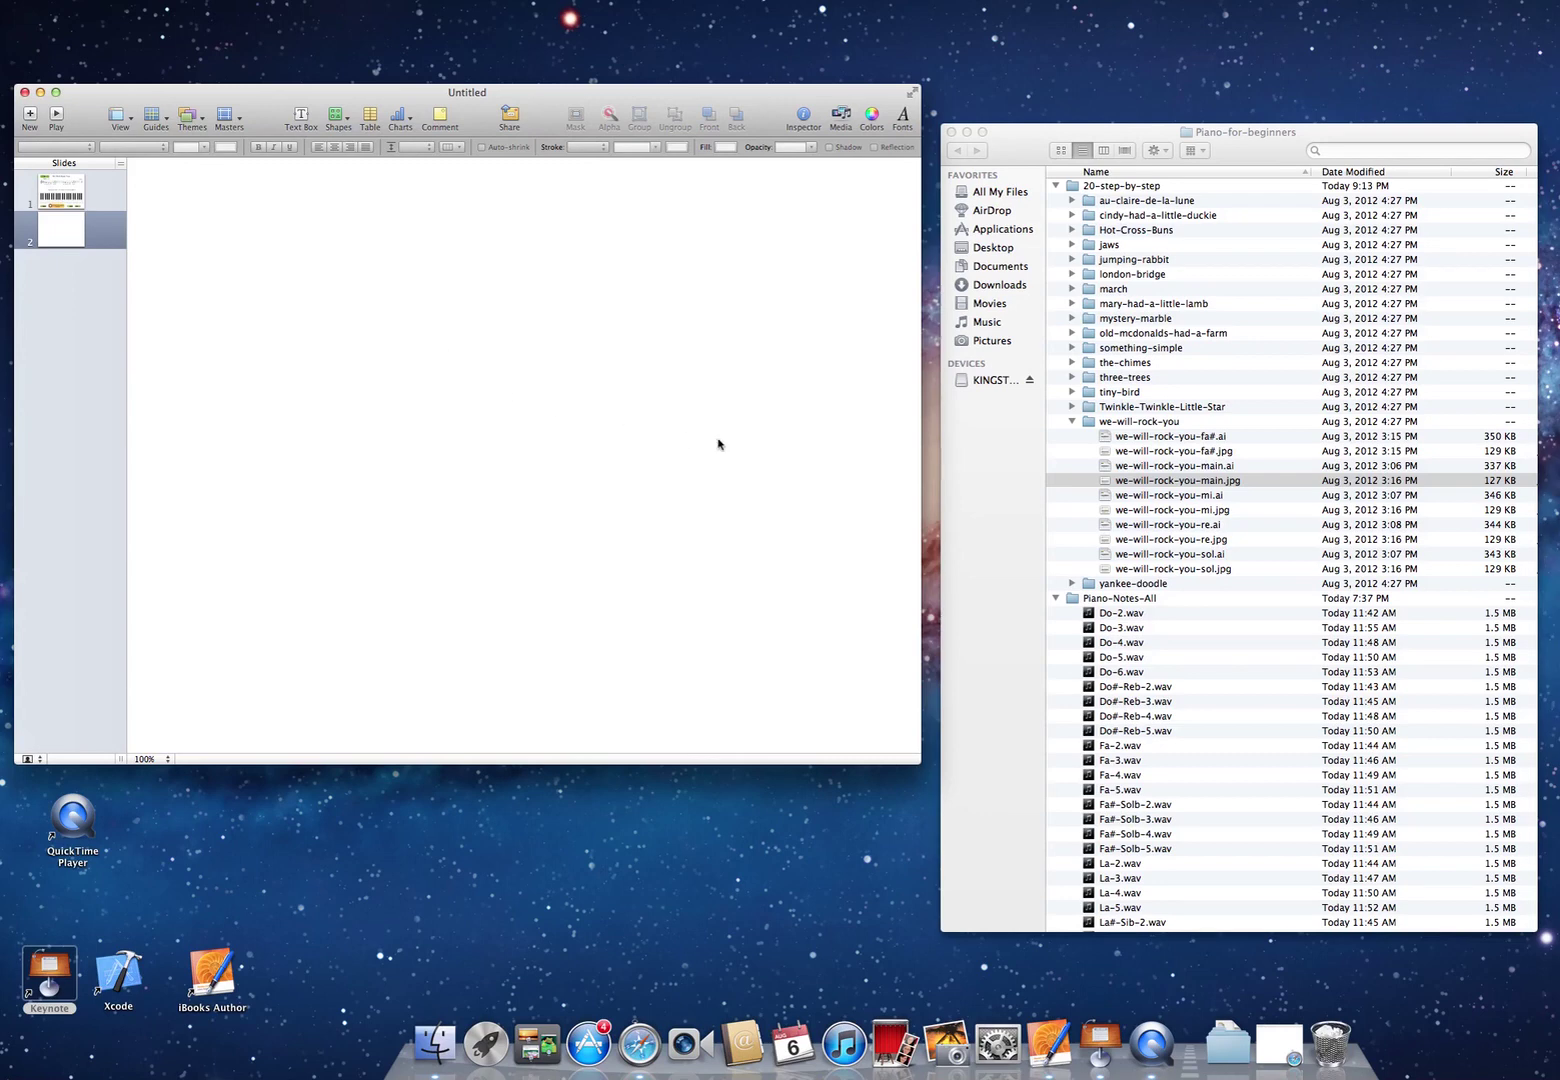
# - Insert we-will-rock-you-sol.jpg into the second slide and align it to fill the slide
pyautogui.click(67, 197)
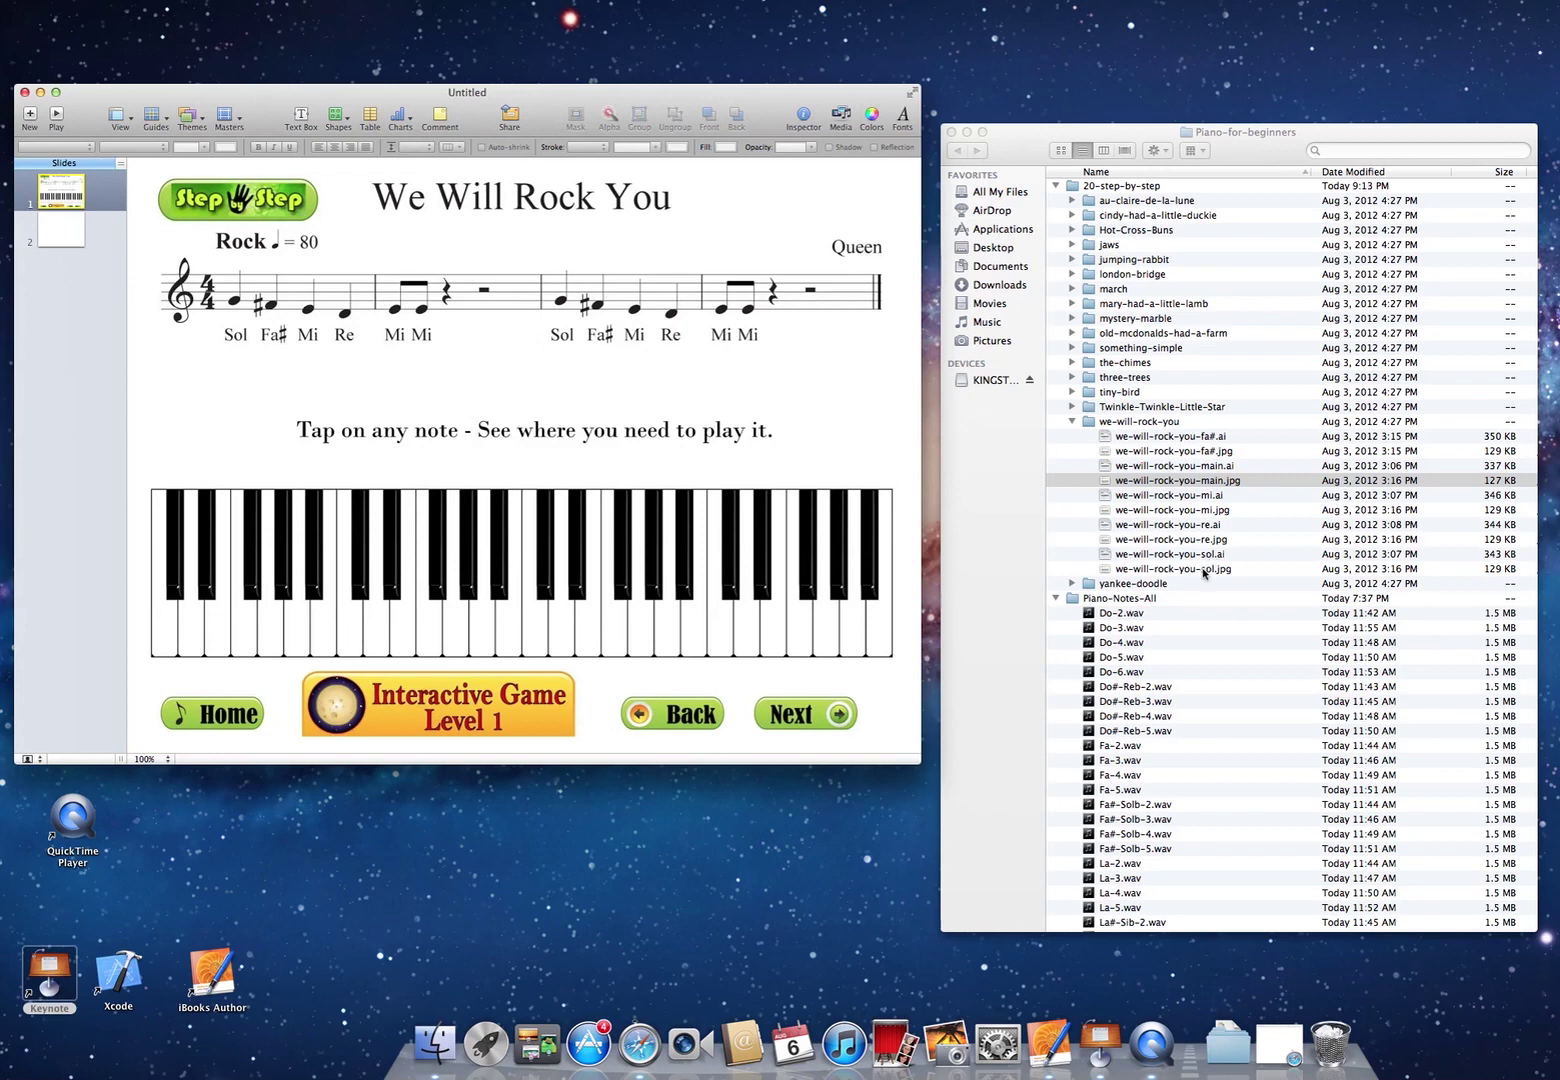
pyautogui.press('super+Tab')
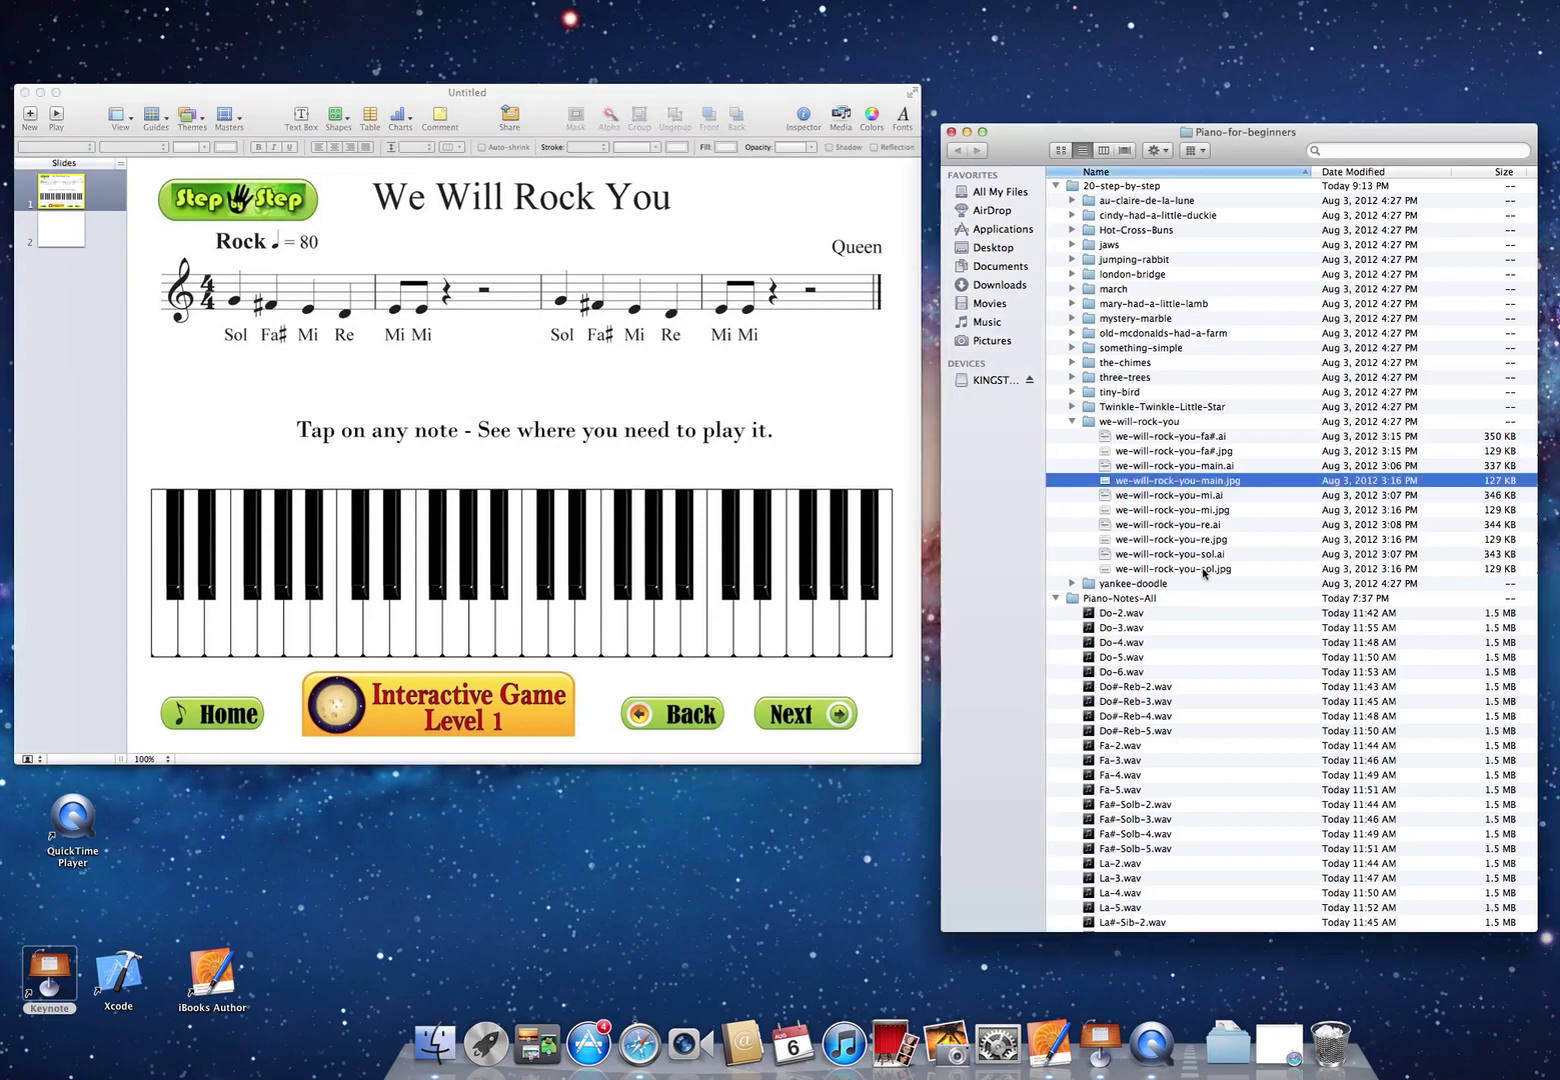
pyautogui.click(1203, 569)
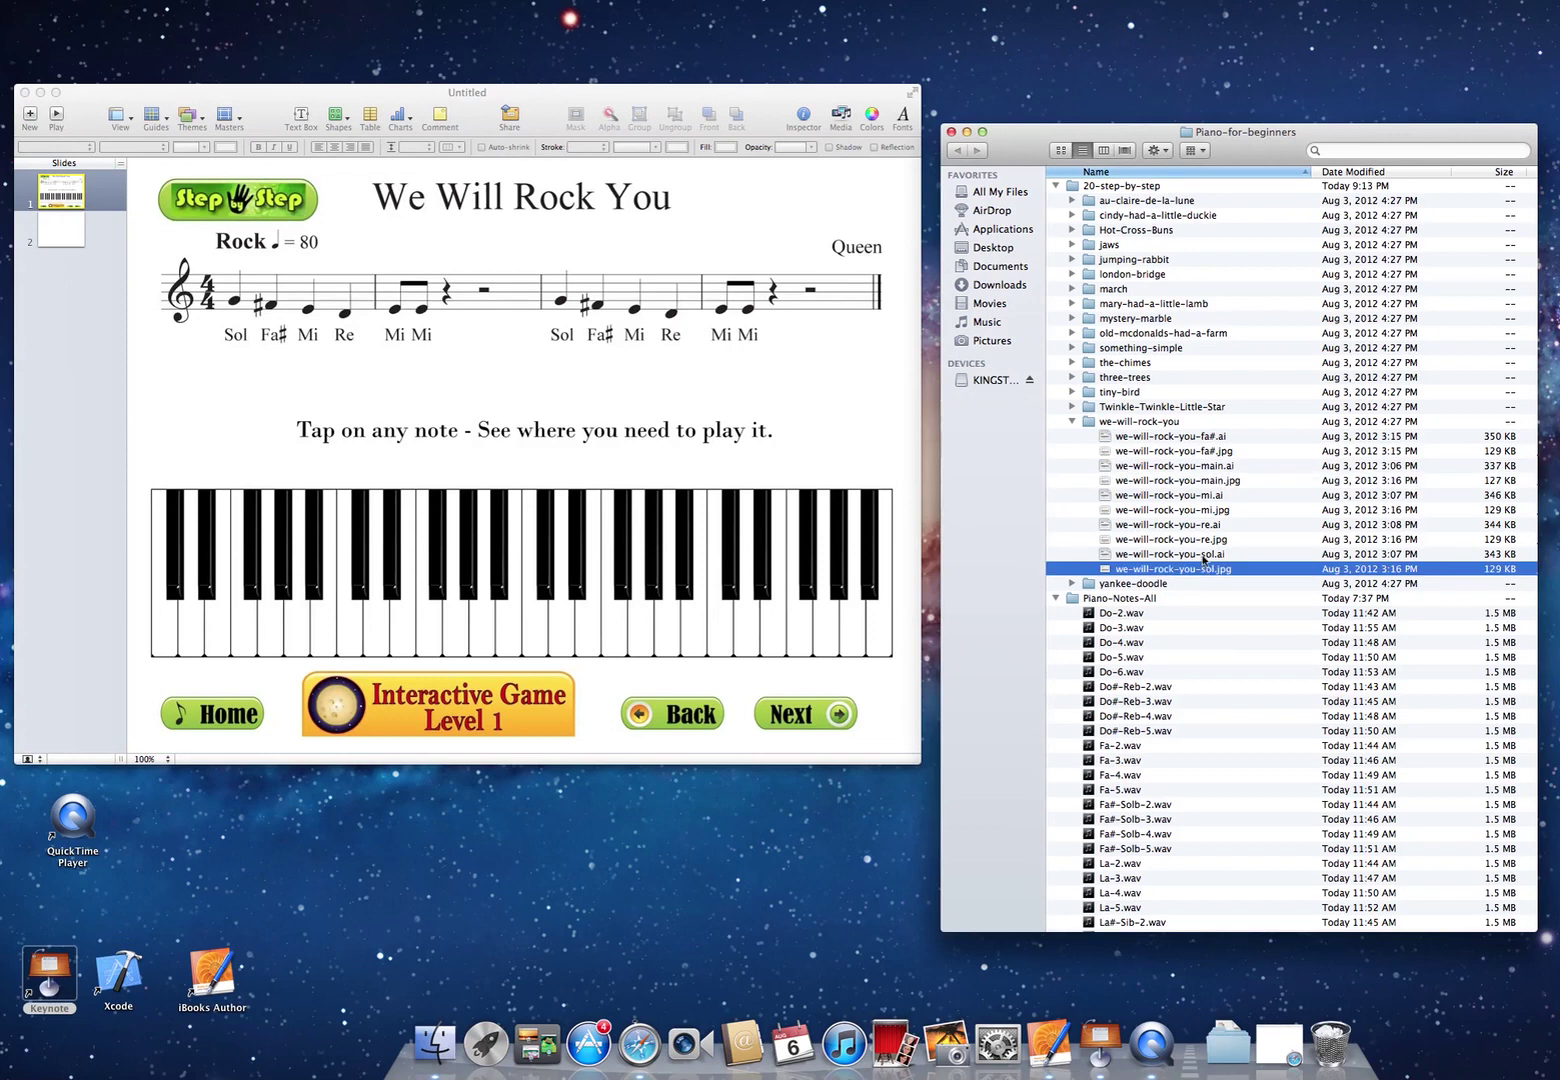
pyautogui.click(1203, 556)
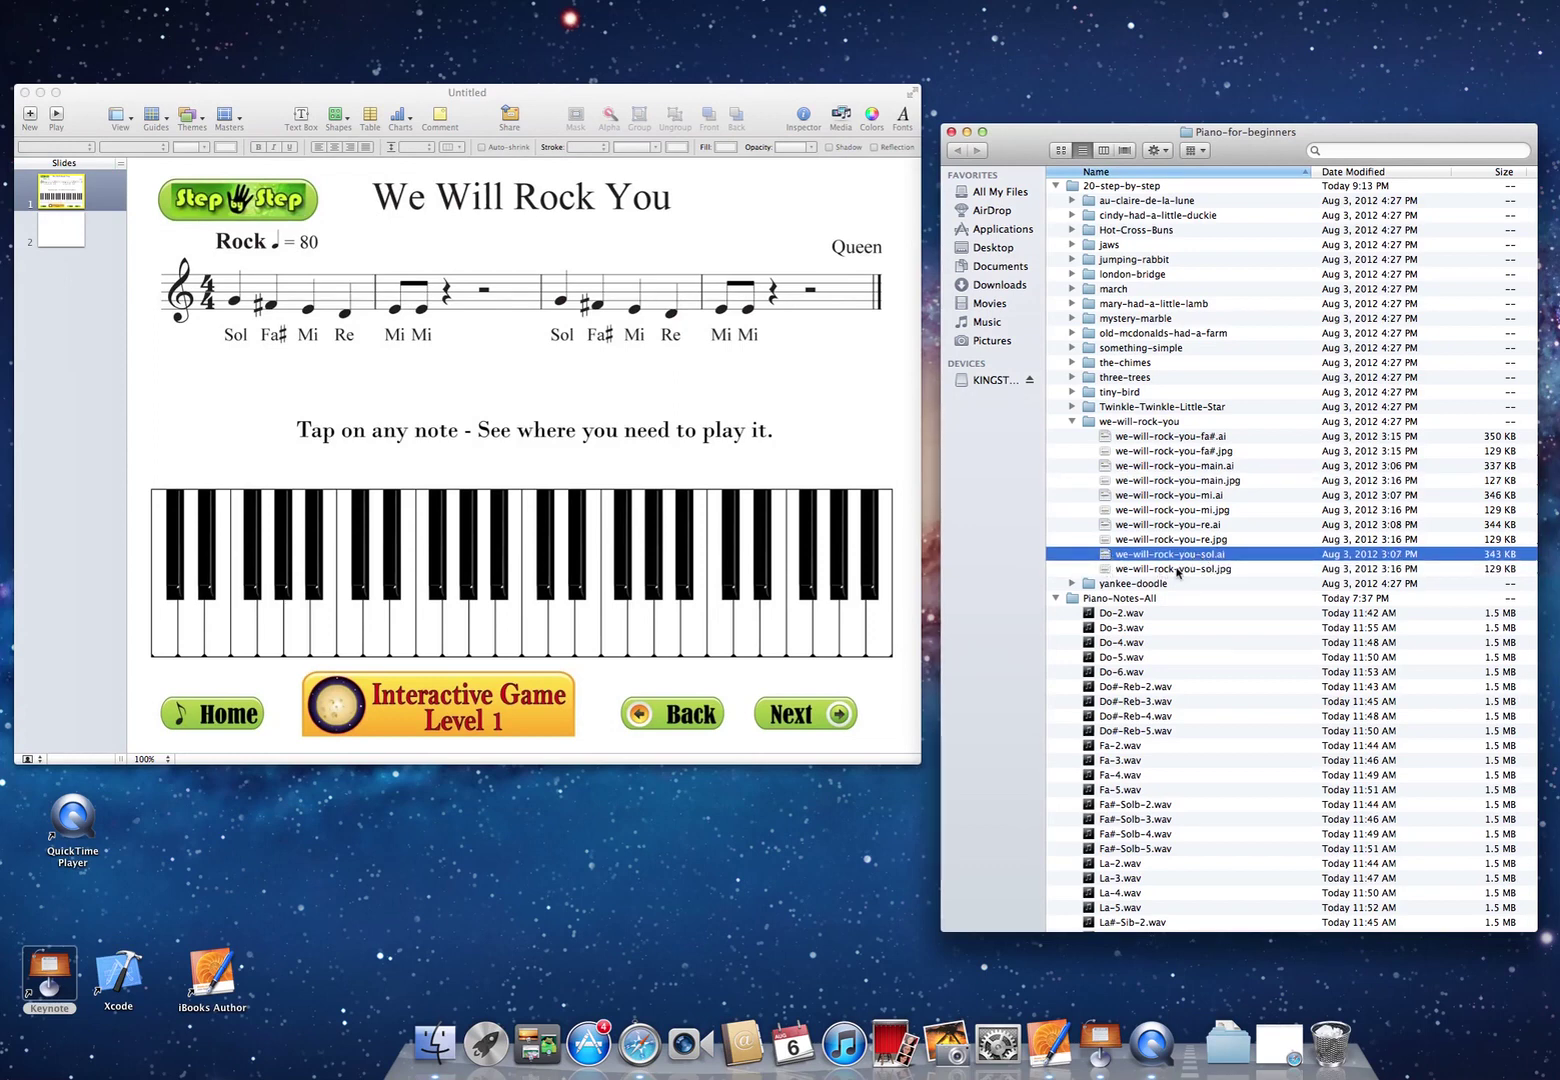
pyautogui.click(1192, 570)
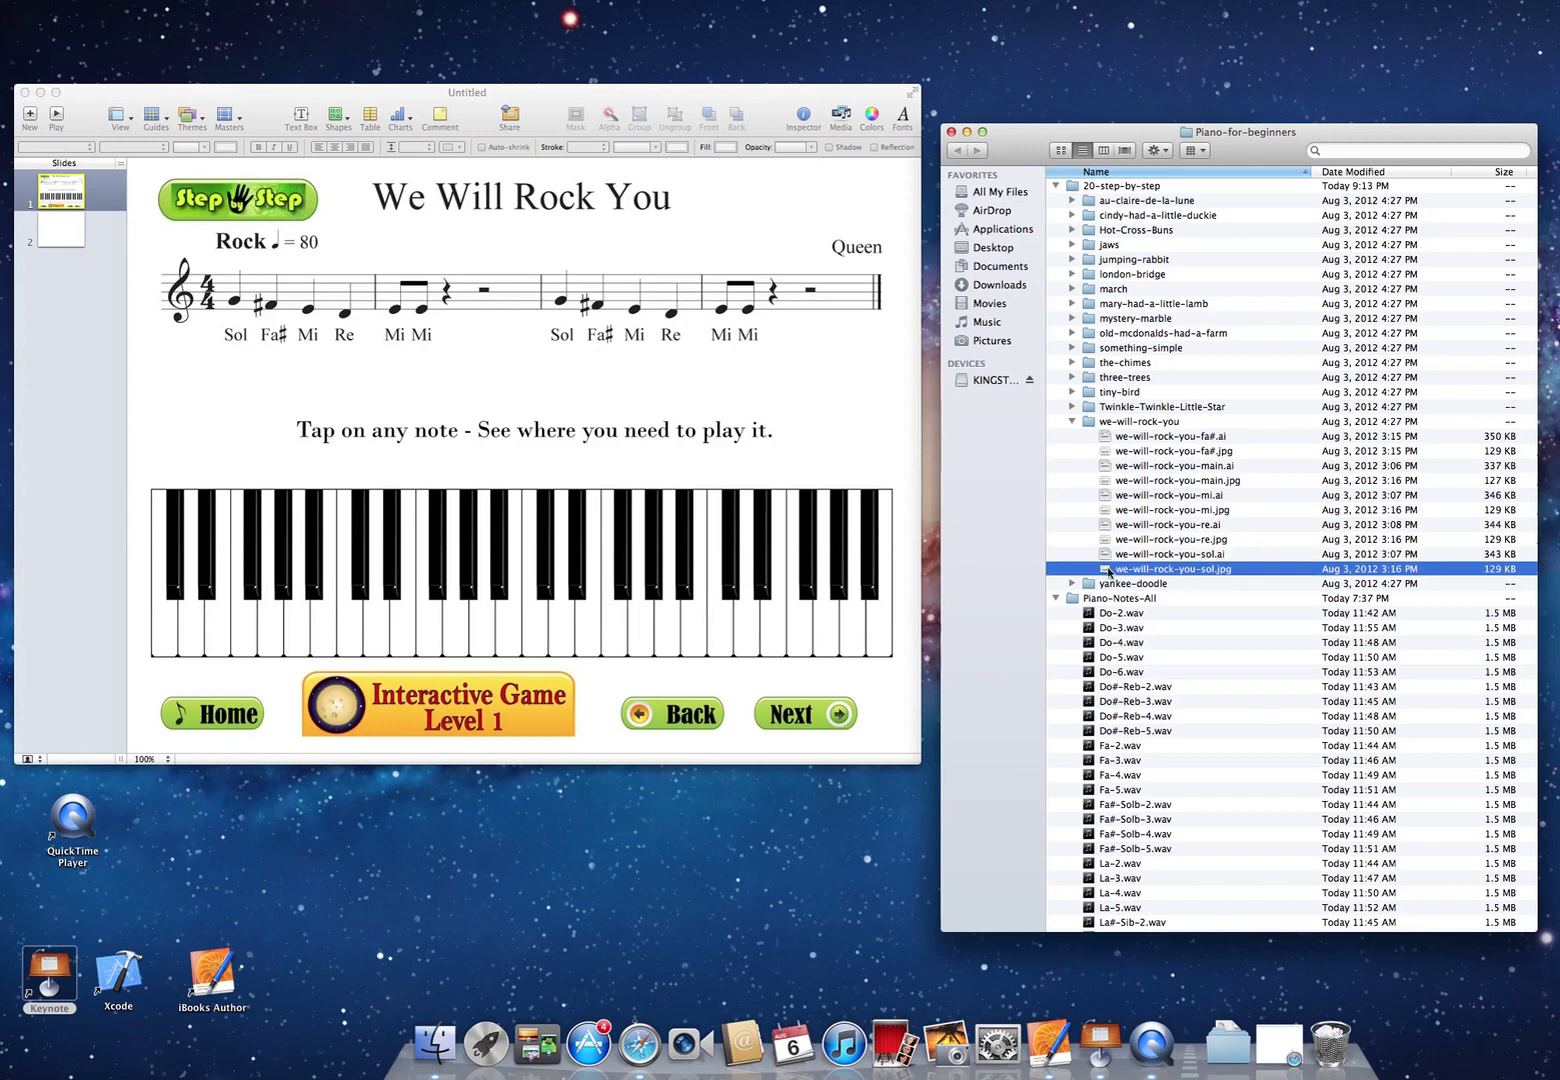
pyautogui.click(83, 224)
pyautogui.moveTo(1110, 570); pyautogui.dragTo(407, 432)
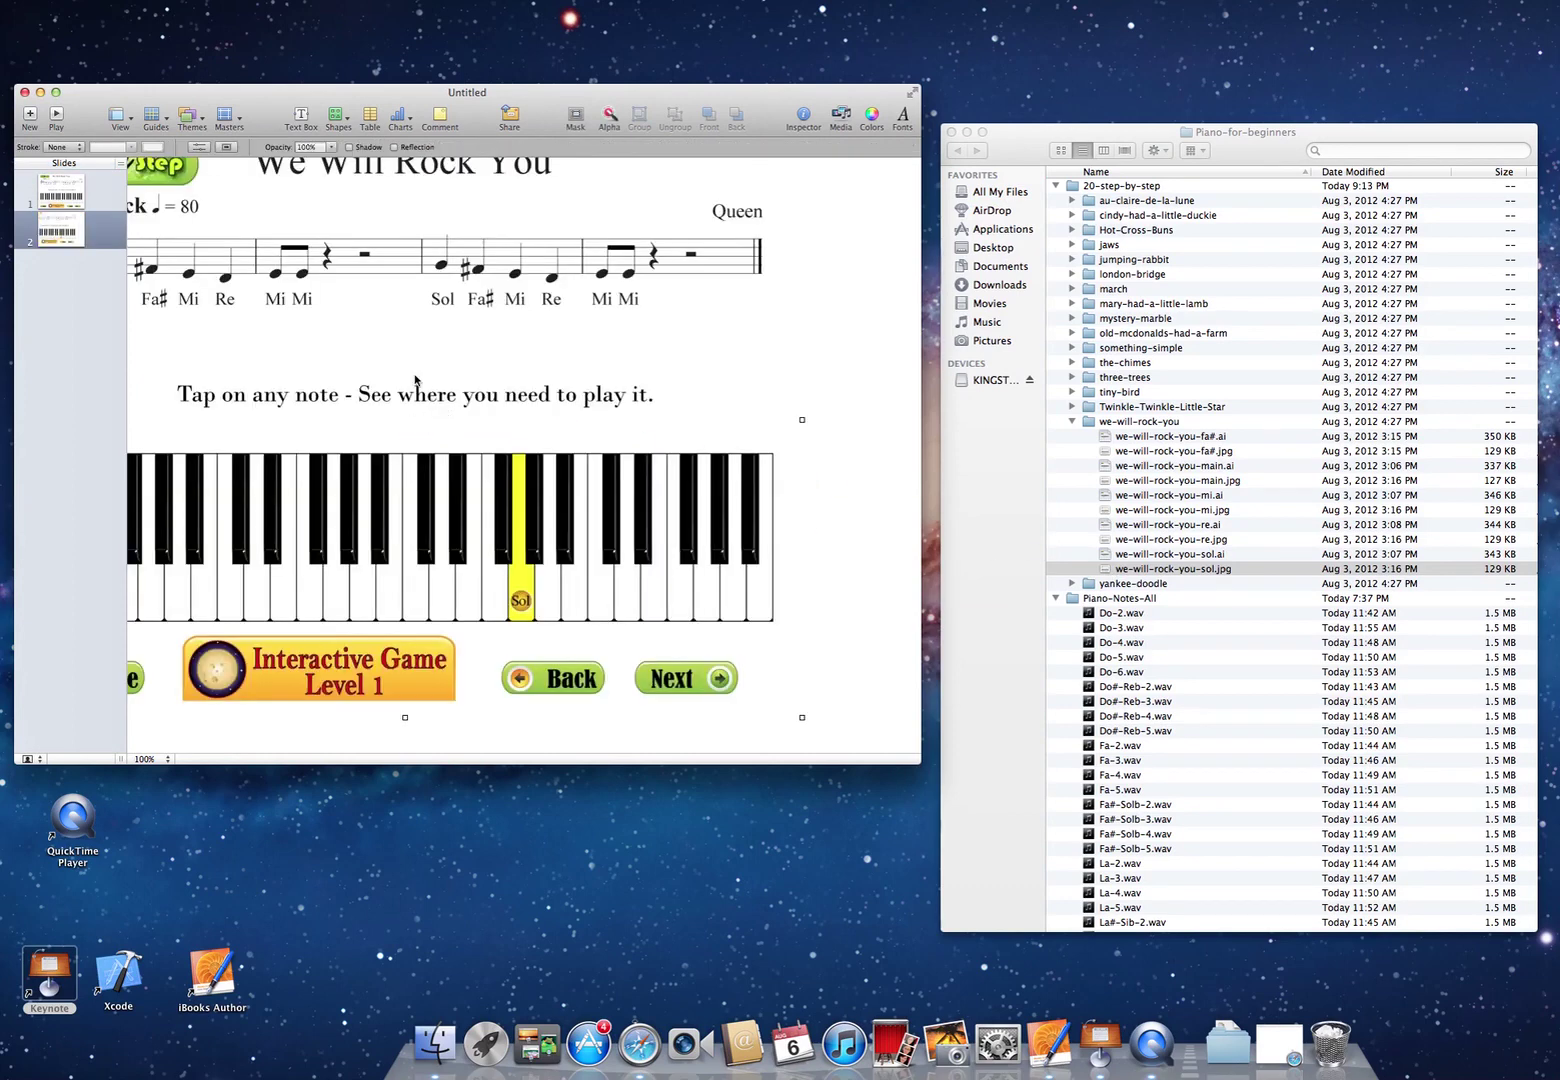
pyautogui.moveTo(366, 338); pyautogui.dragTo(480, 368)
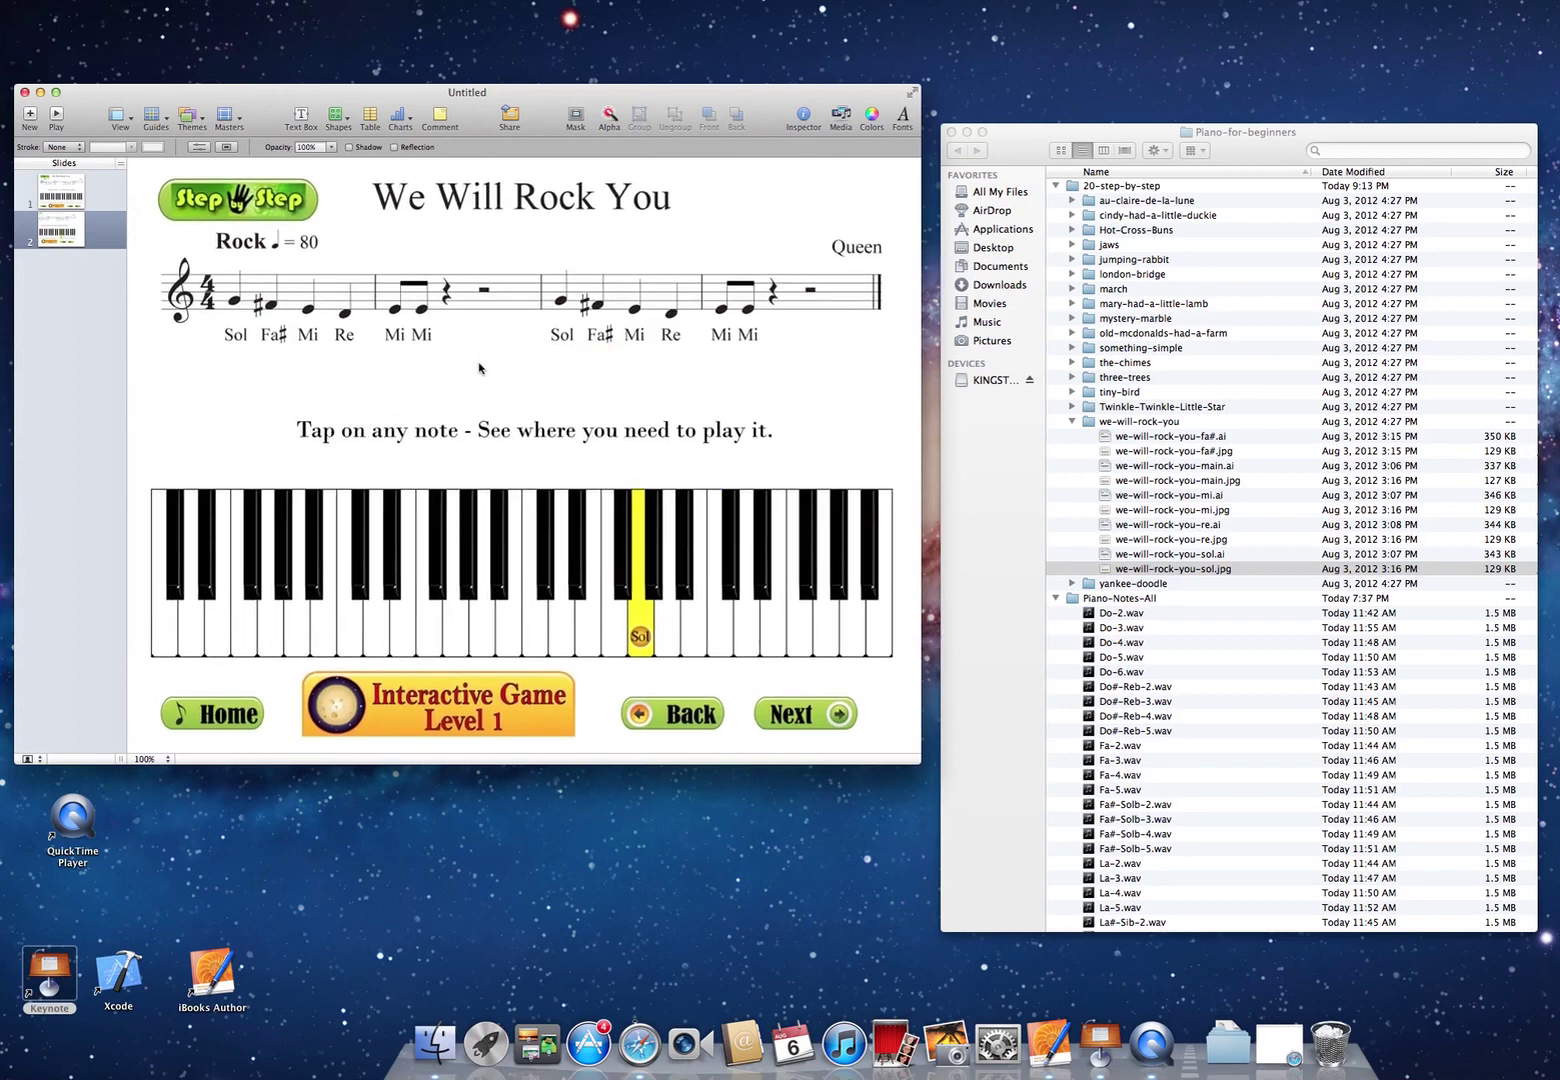
# - Insert a triangle shape on the second slide and shrink it to a small marker above the "Tap on any note" text
pyautogui.click(66, 197)
pyautogui.click(78, 237)
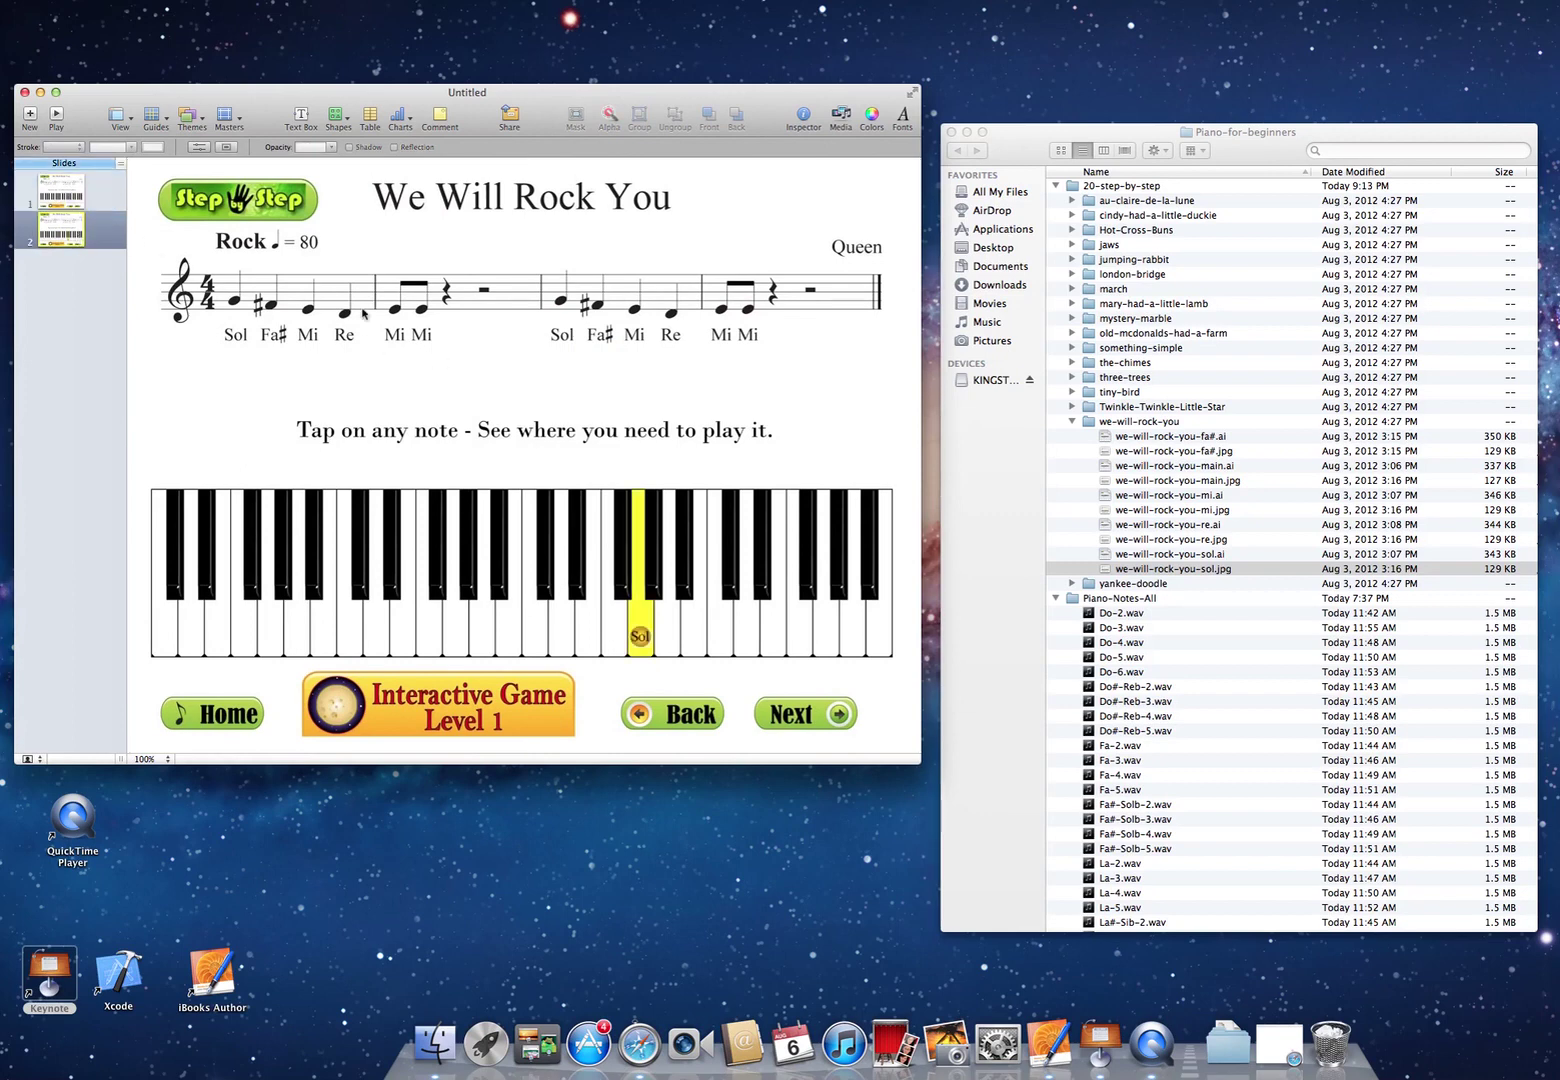
pyautogui.click(335, 118)
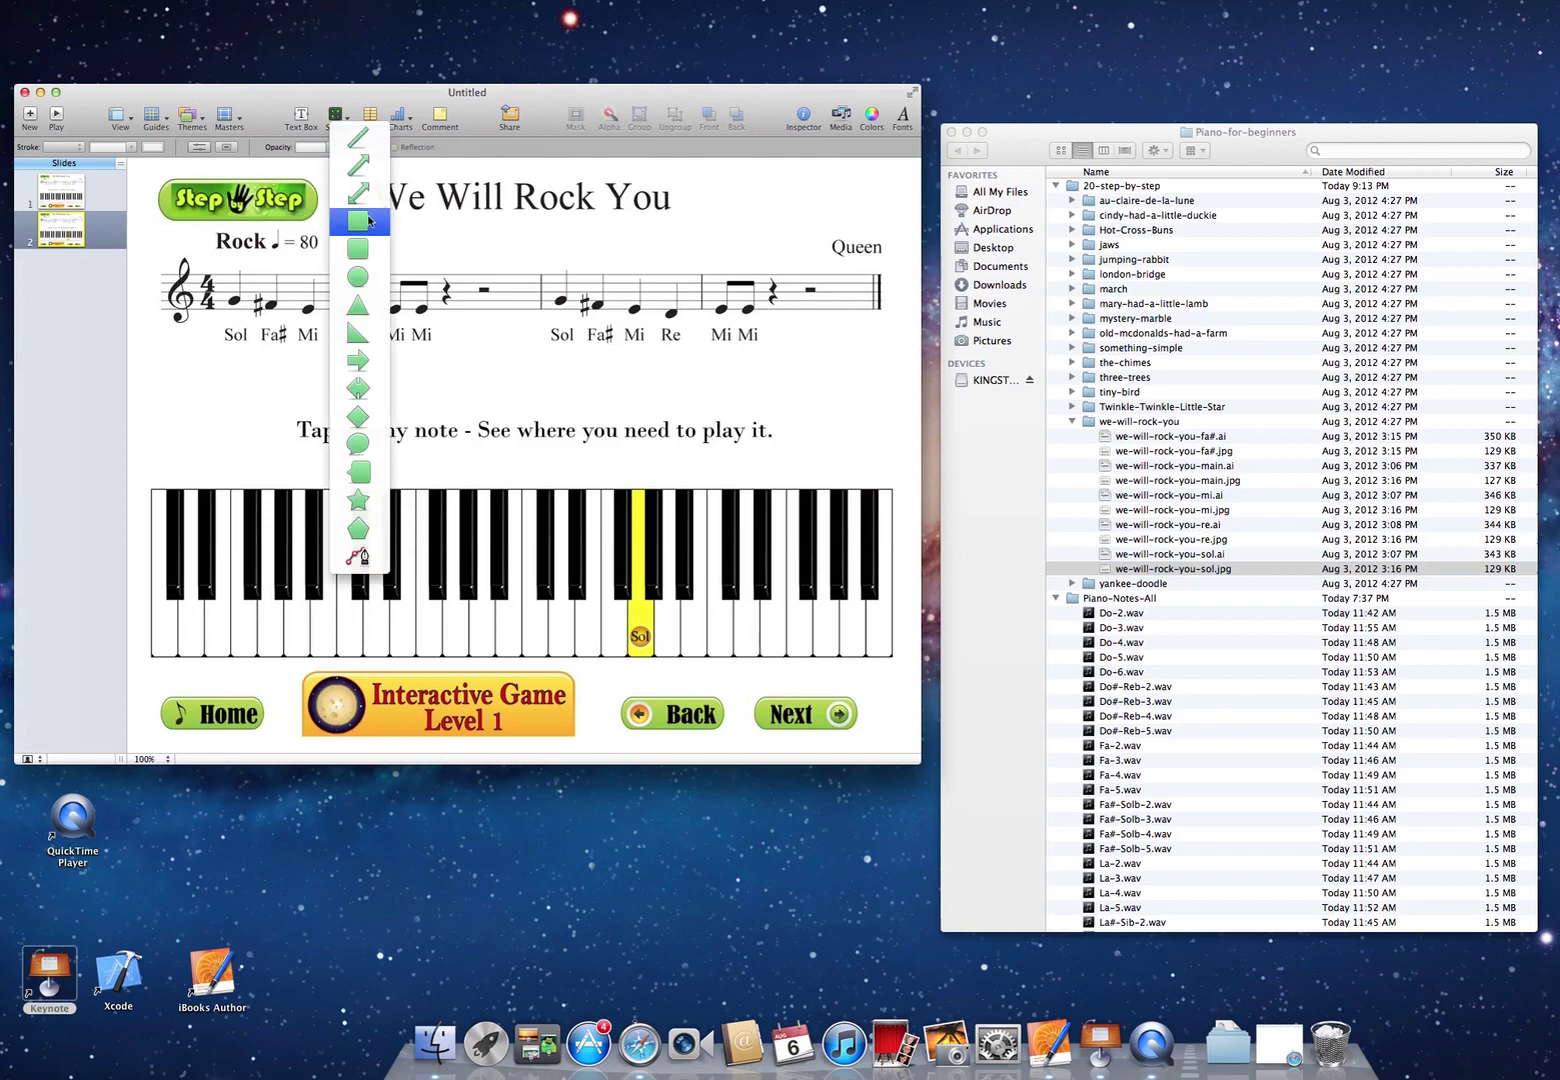
pyautogui.click(360, 306)
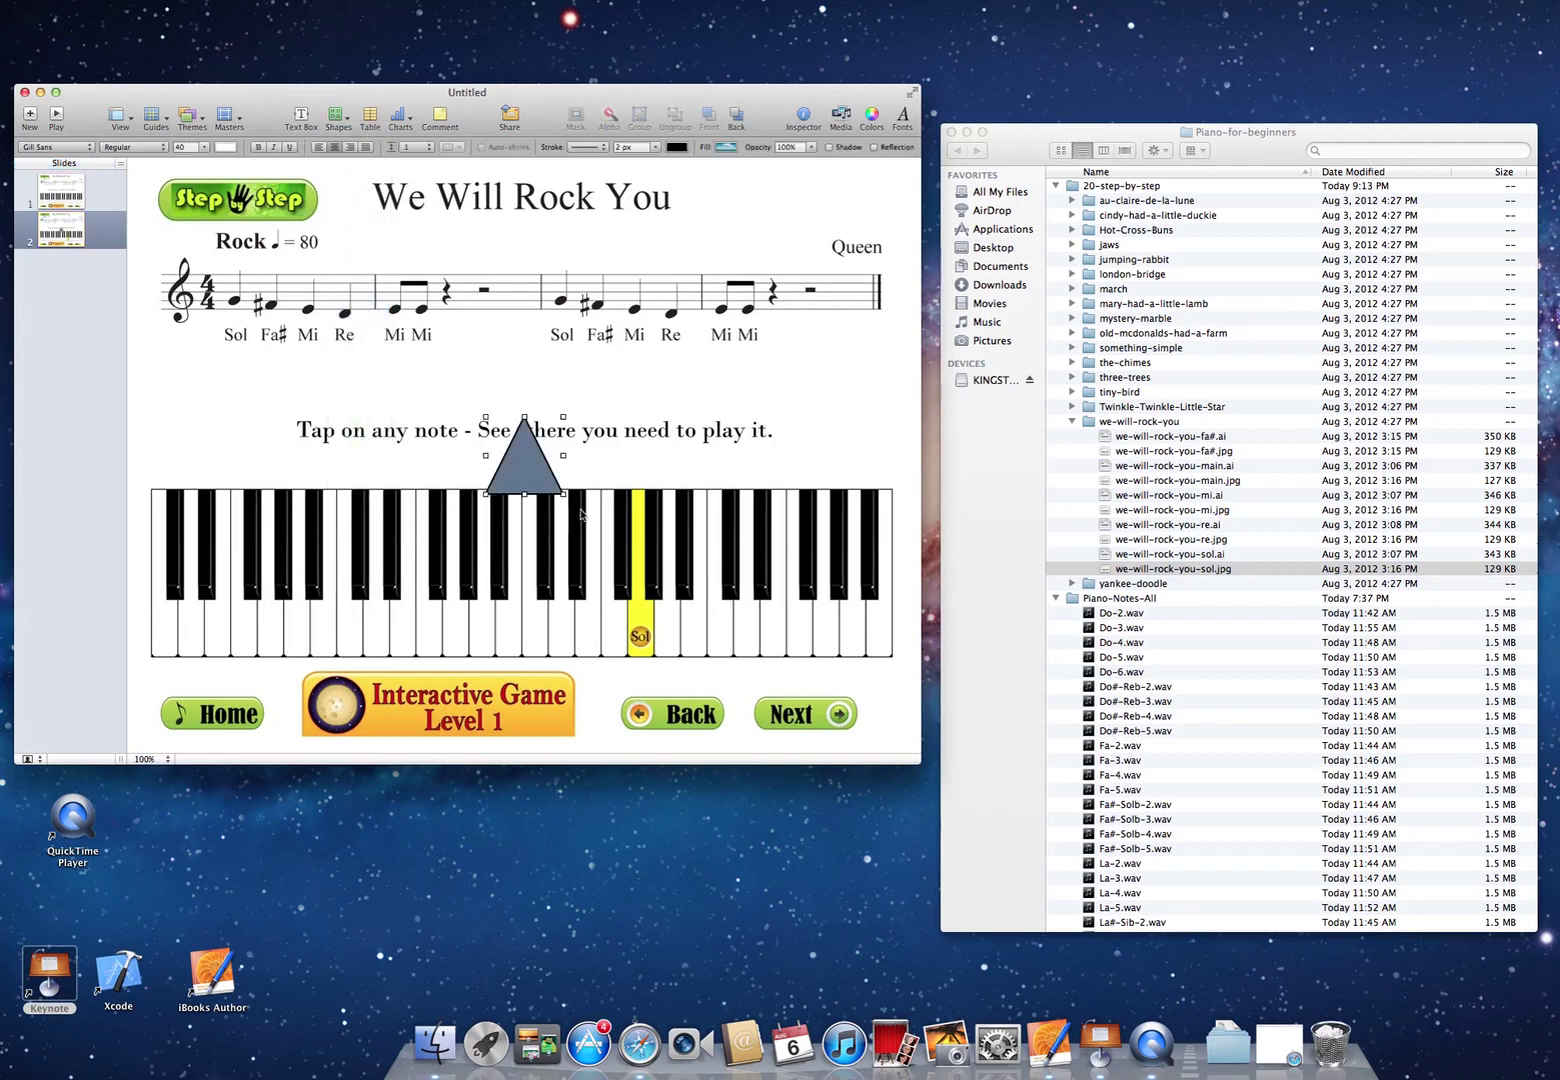
pyautogui.moveTo(567, 499)
pyautogui.mouseDown()
pyautogui.moveTo(506, 442)
pyautogui.moveTo(516, 412)
pyautogui.moveTo(503, 407)
pyautogui.mouseUp()
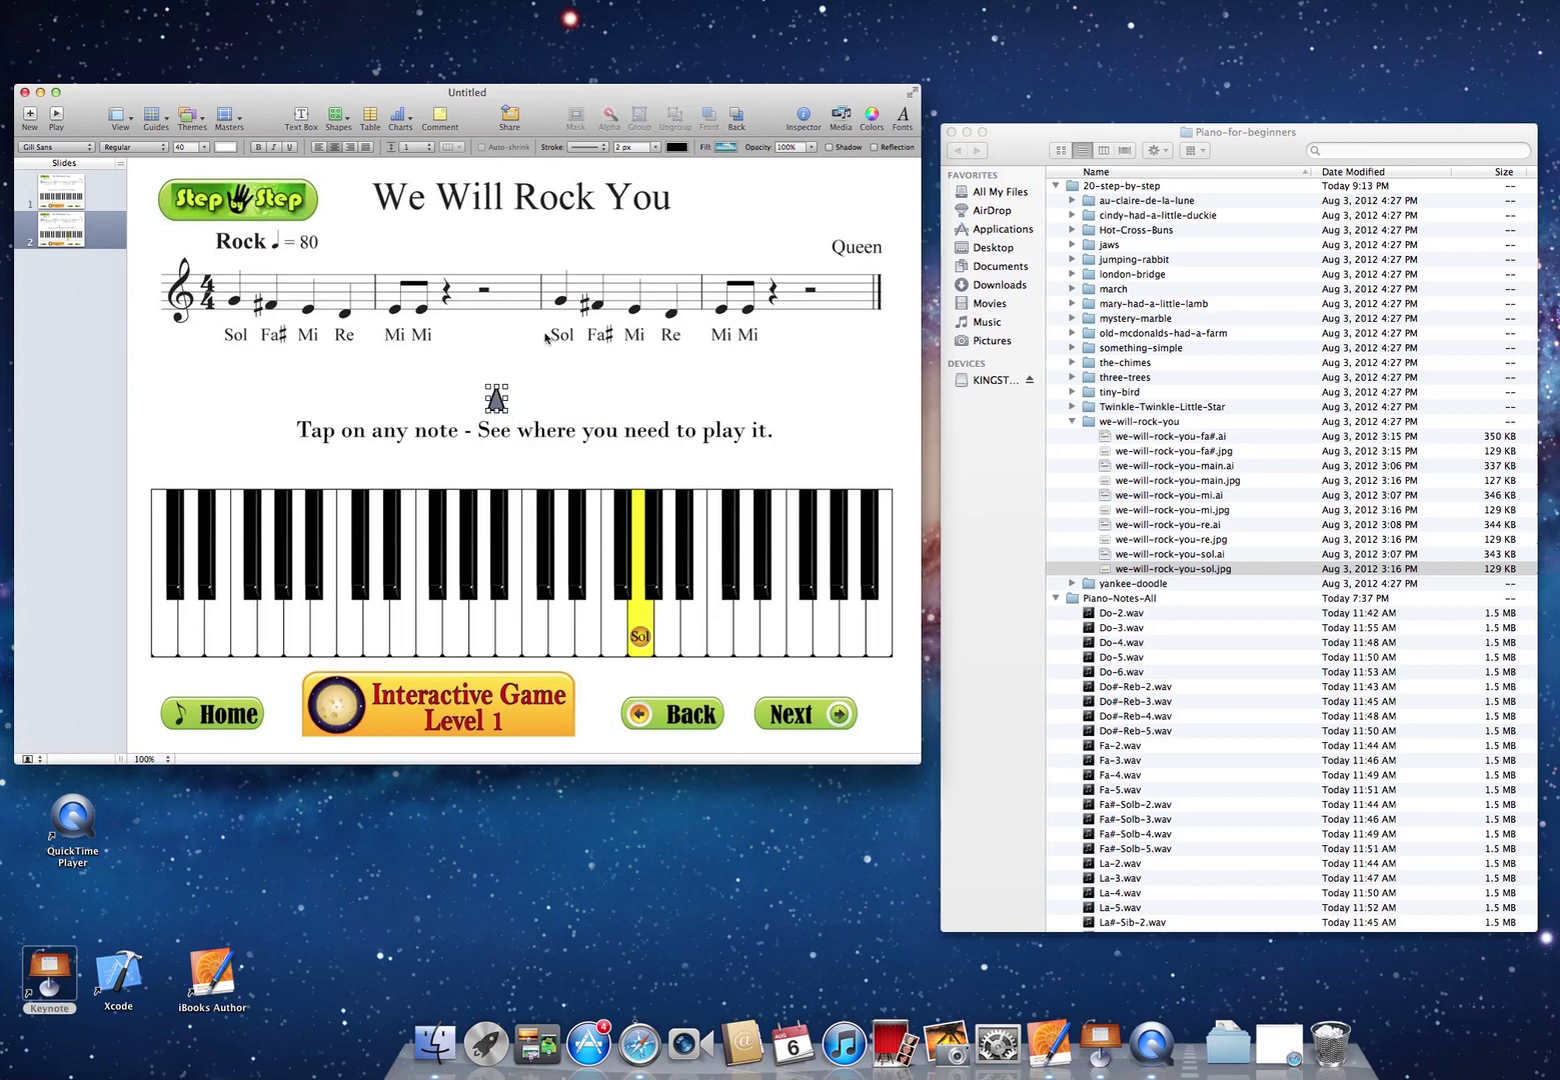
# - Set the small triangle's stroke to None and fill it with red
pyautogui.click(586, 148)
pyautogui.click(584, 150)
pyautogui.click(727, 148)
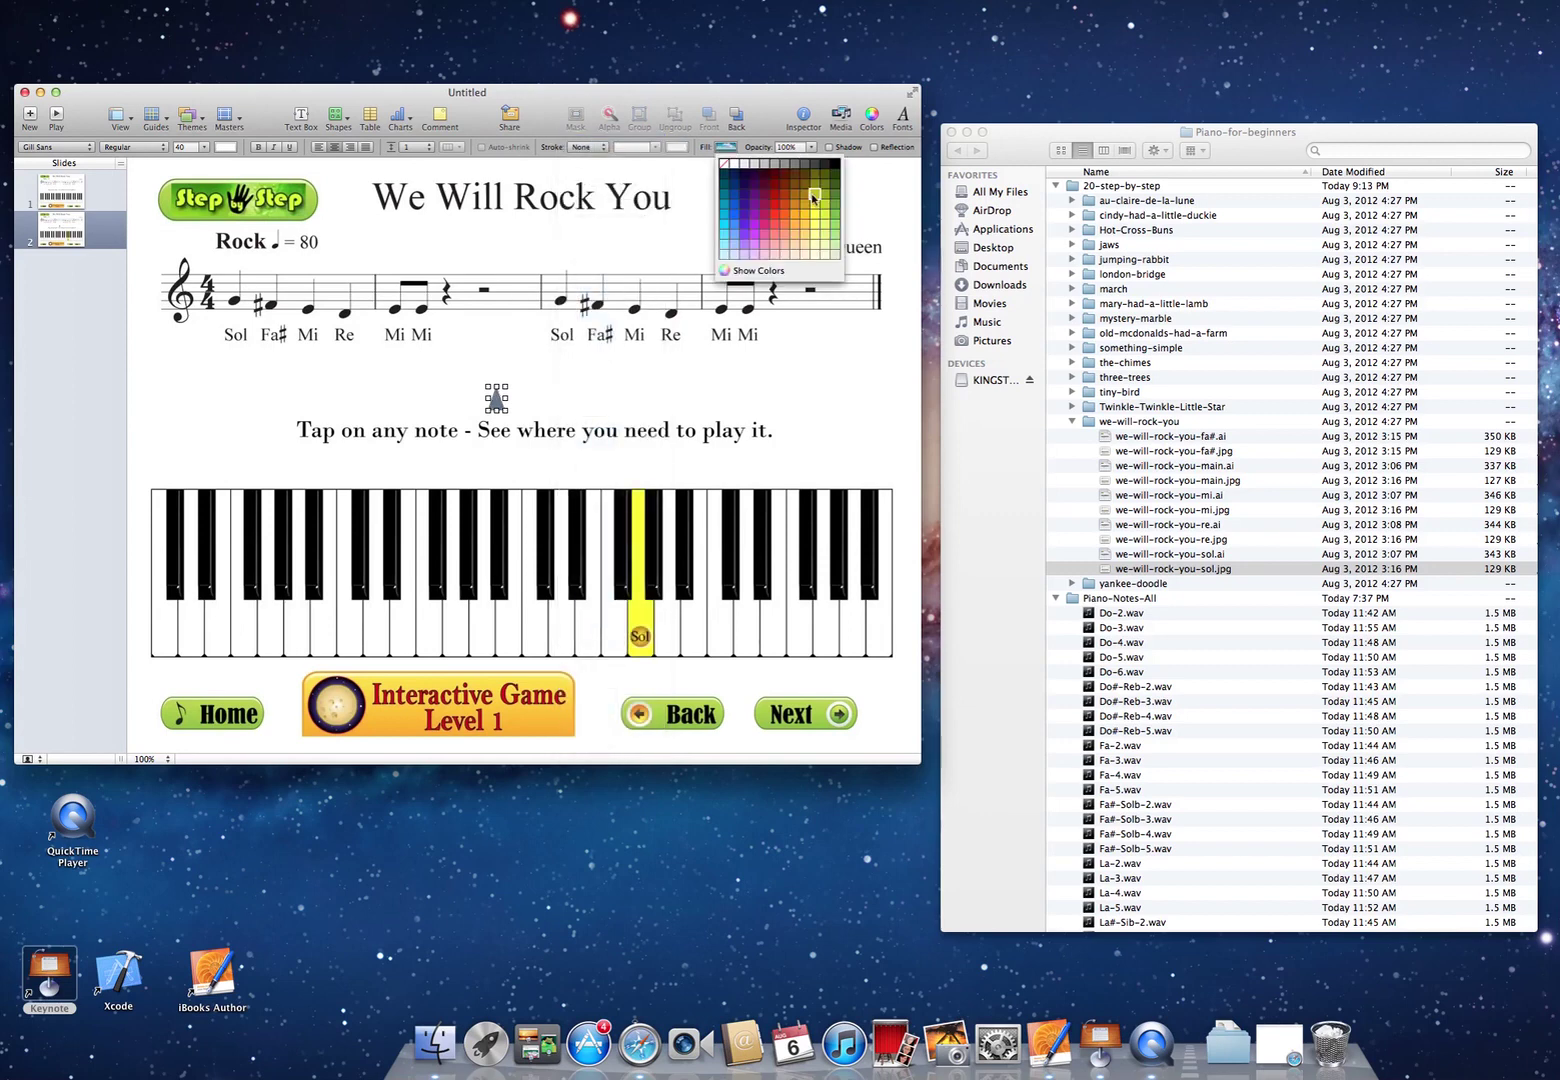
pyautogui.click(776, 216)
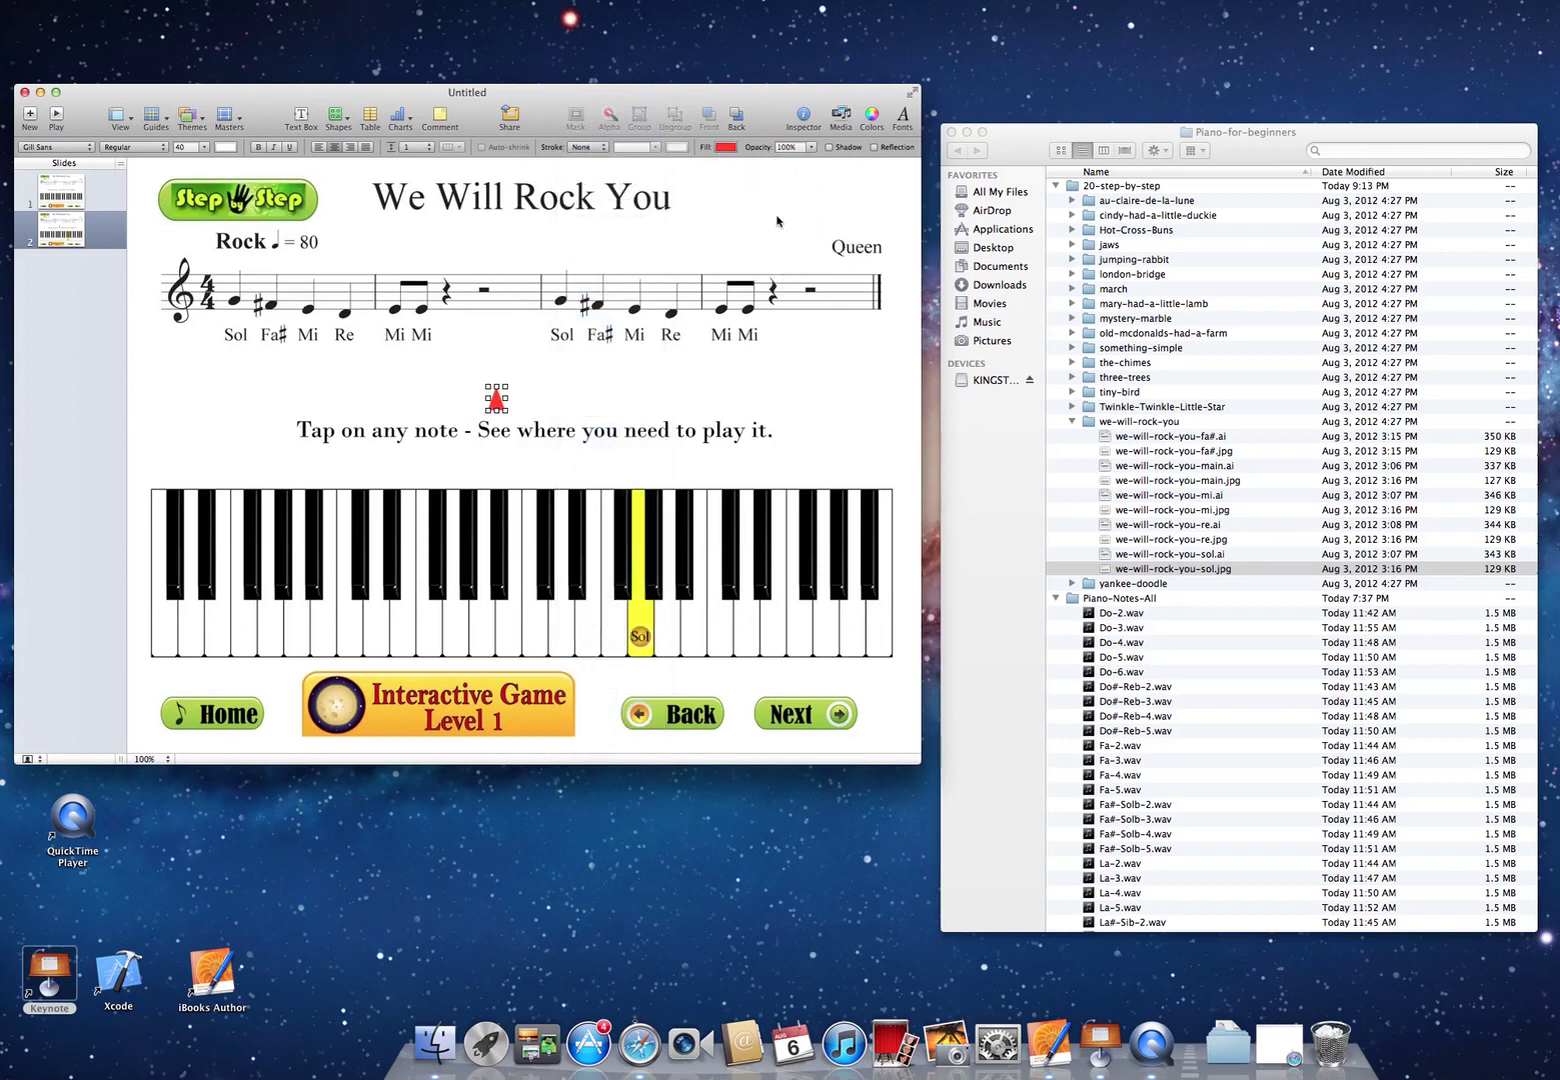
pyautogui.click(575, 405)
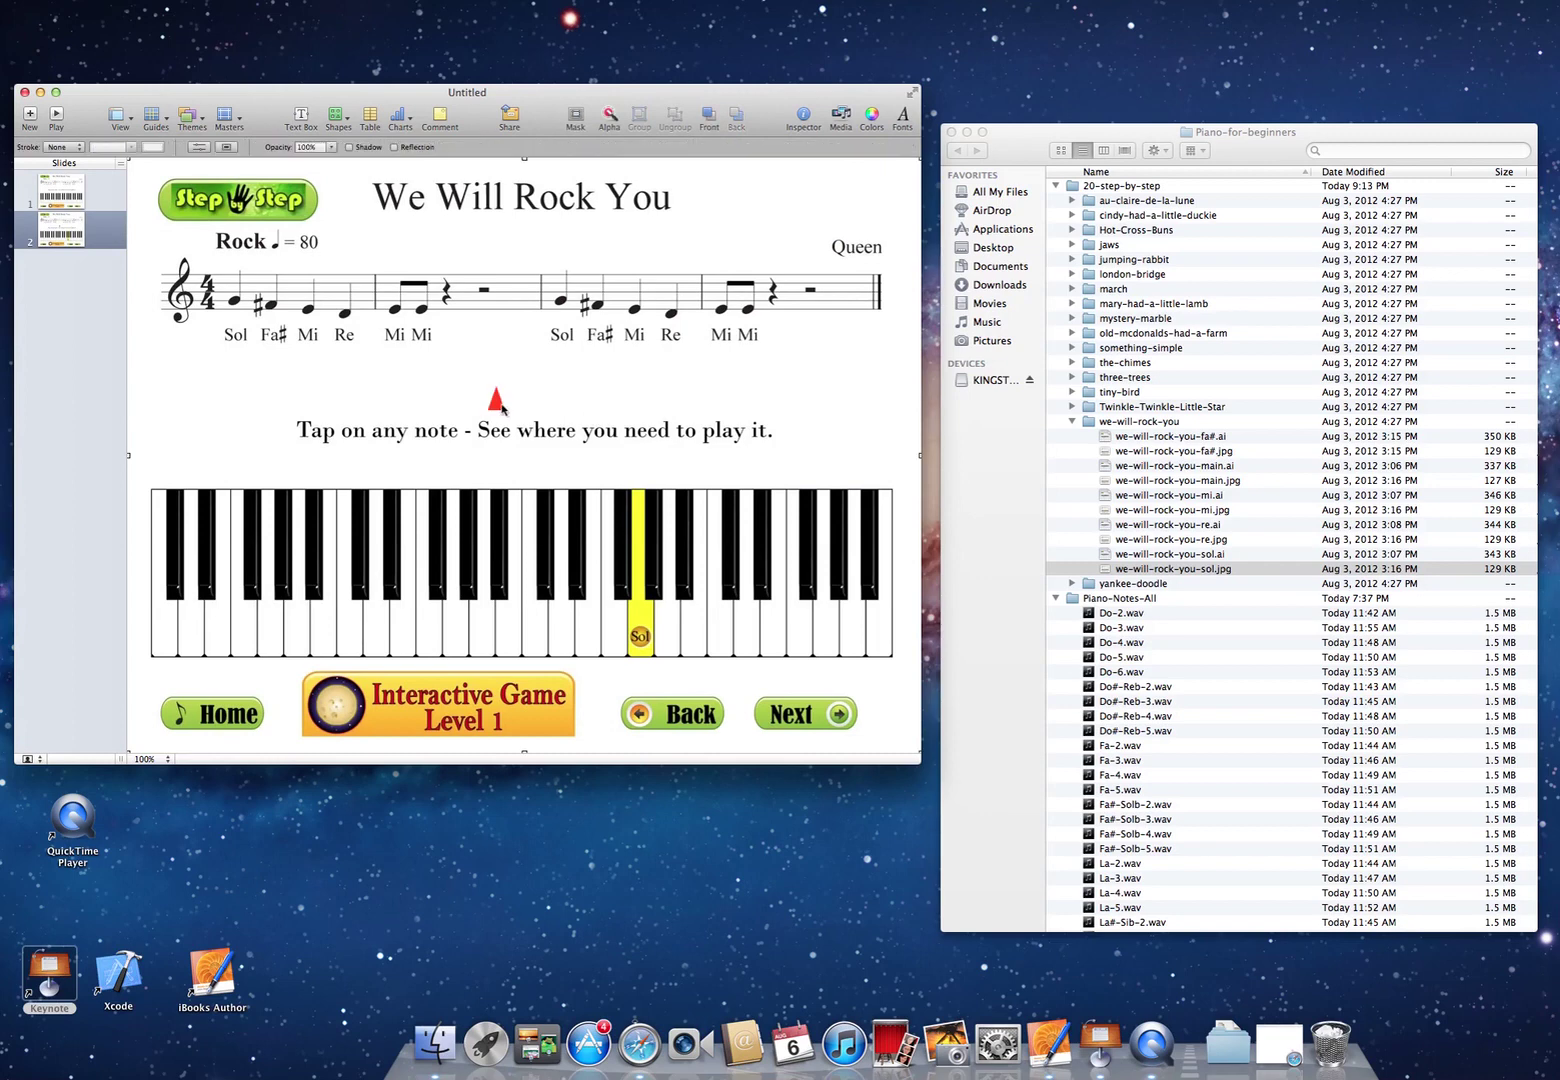
# - Flip the red triangle vertically and position it directly above the first Sol note on the staff
pyautogui.click(498, 402)
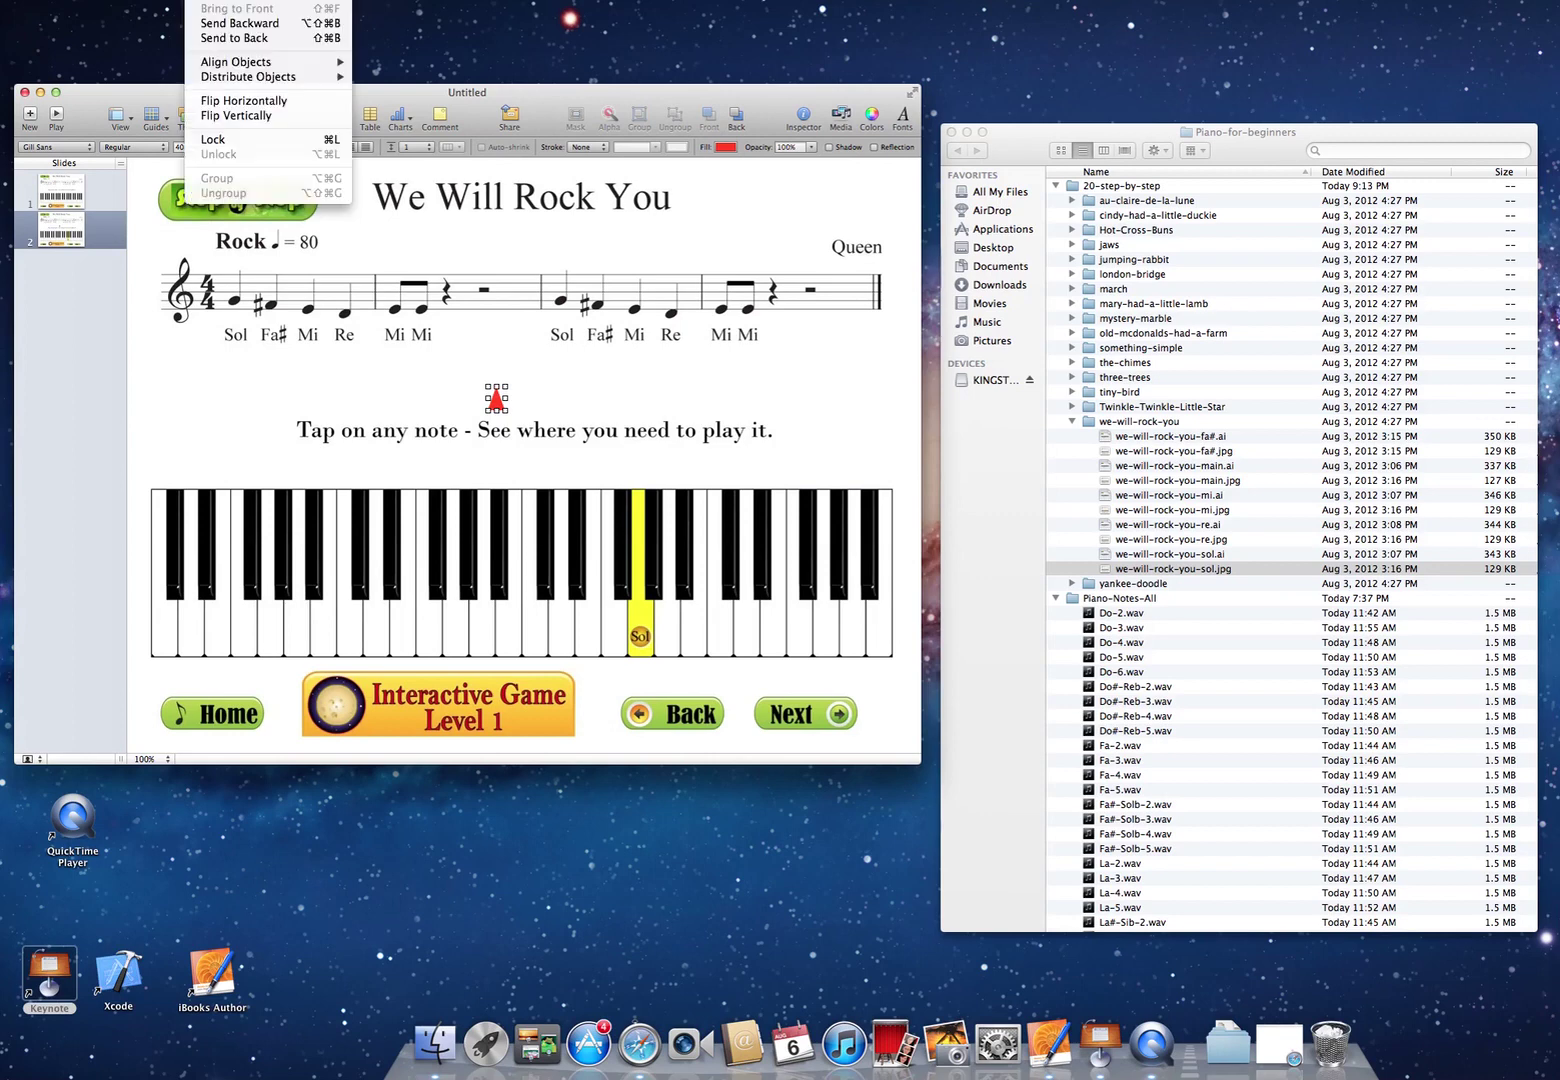
pyautogui.click(290, 116)
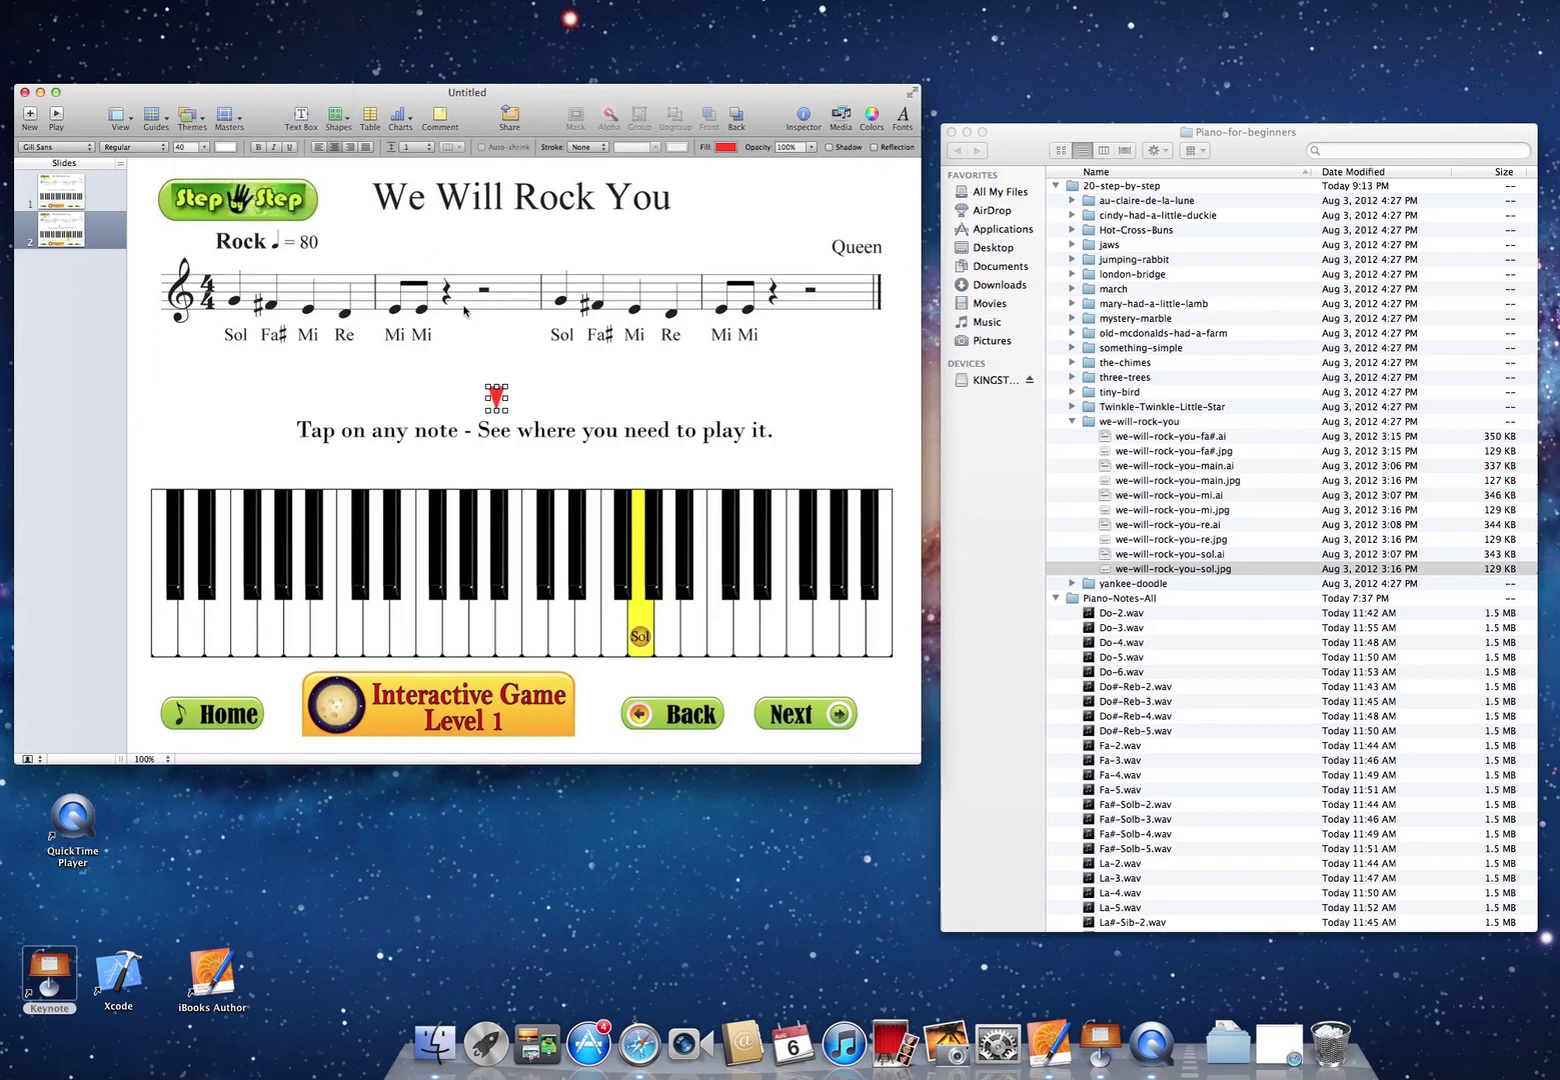
pyautogui.moveTo(498, 402); pyautogui.dragTo(238, 269)
pyautogui.click(479, 400)
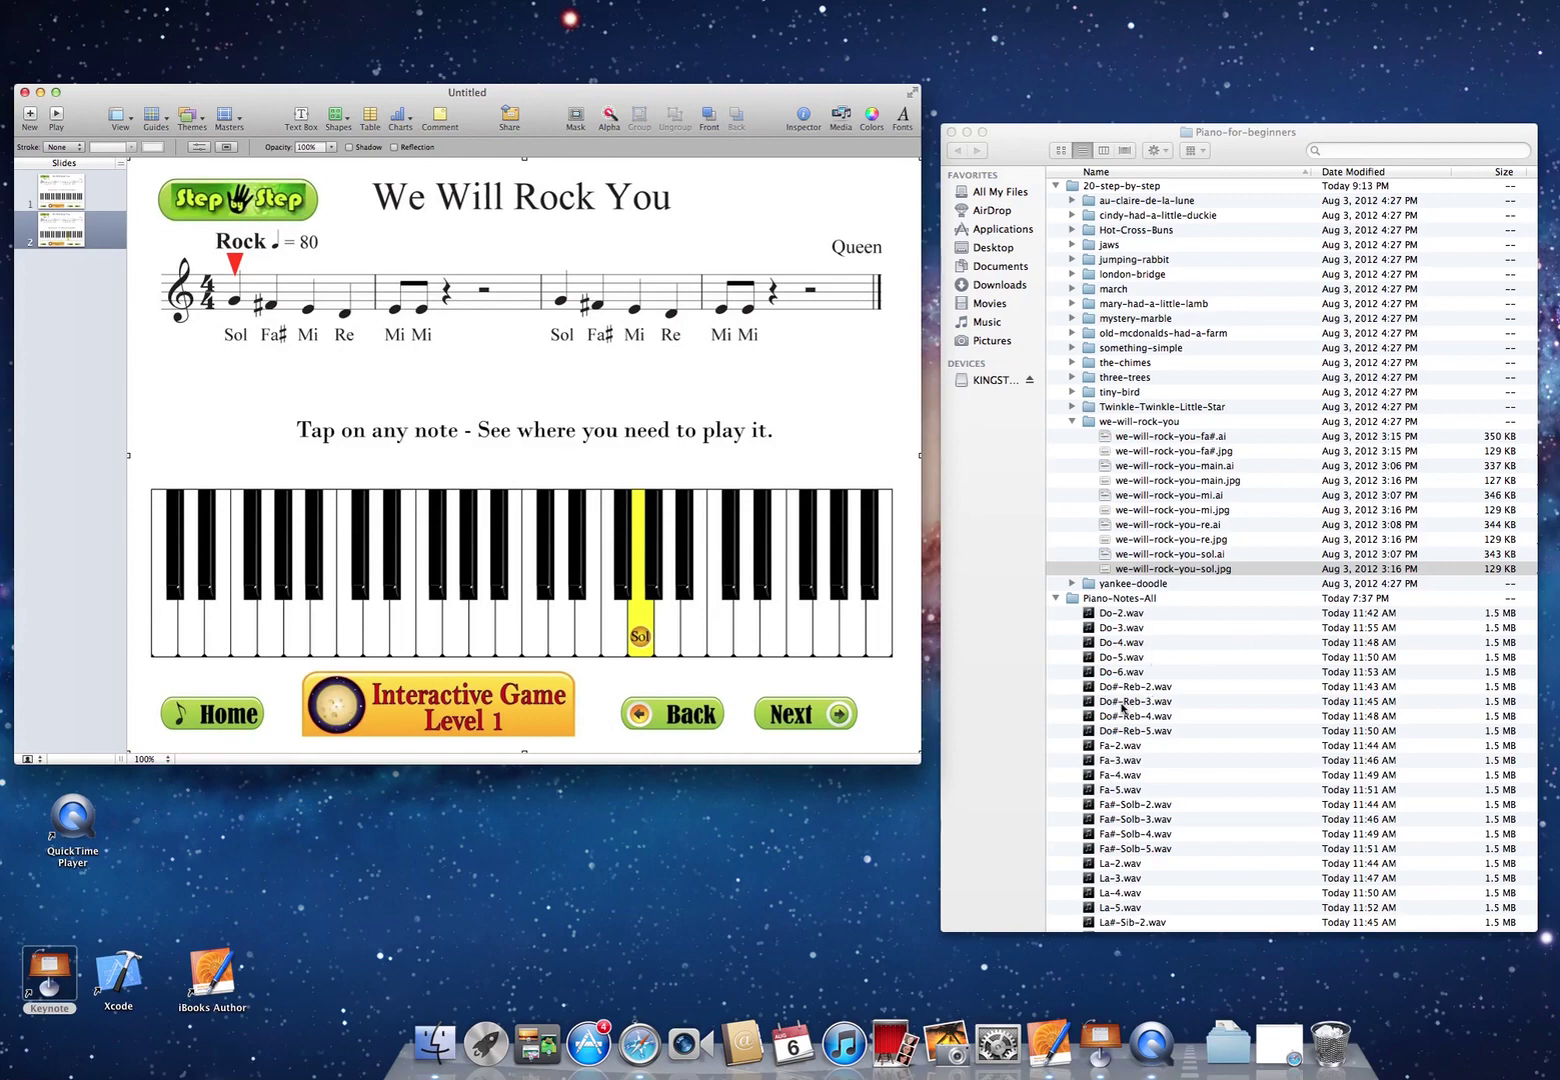
# - Add the Sol-4.wav sound from Piano-Notes-All to the empty area above the keyboard on the second slide
pyautogui.click(1107, 662)
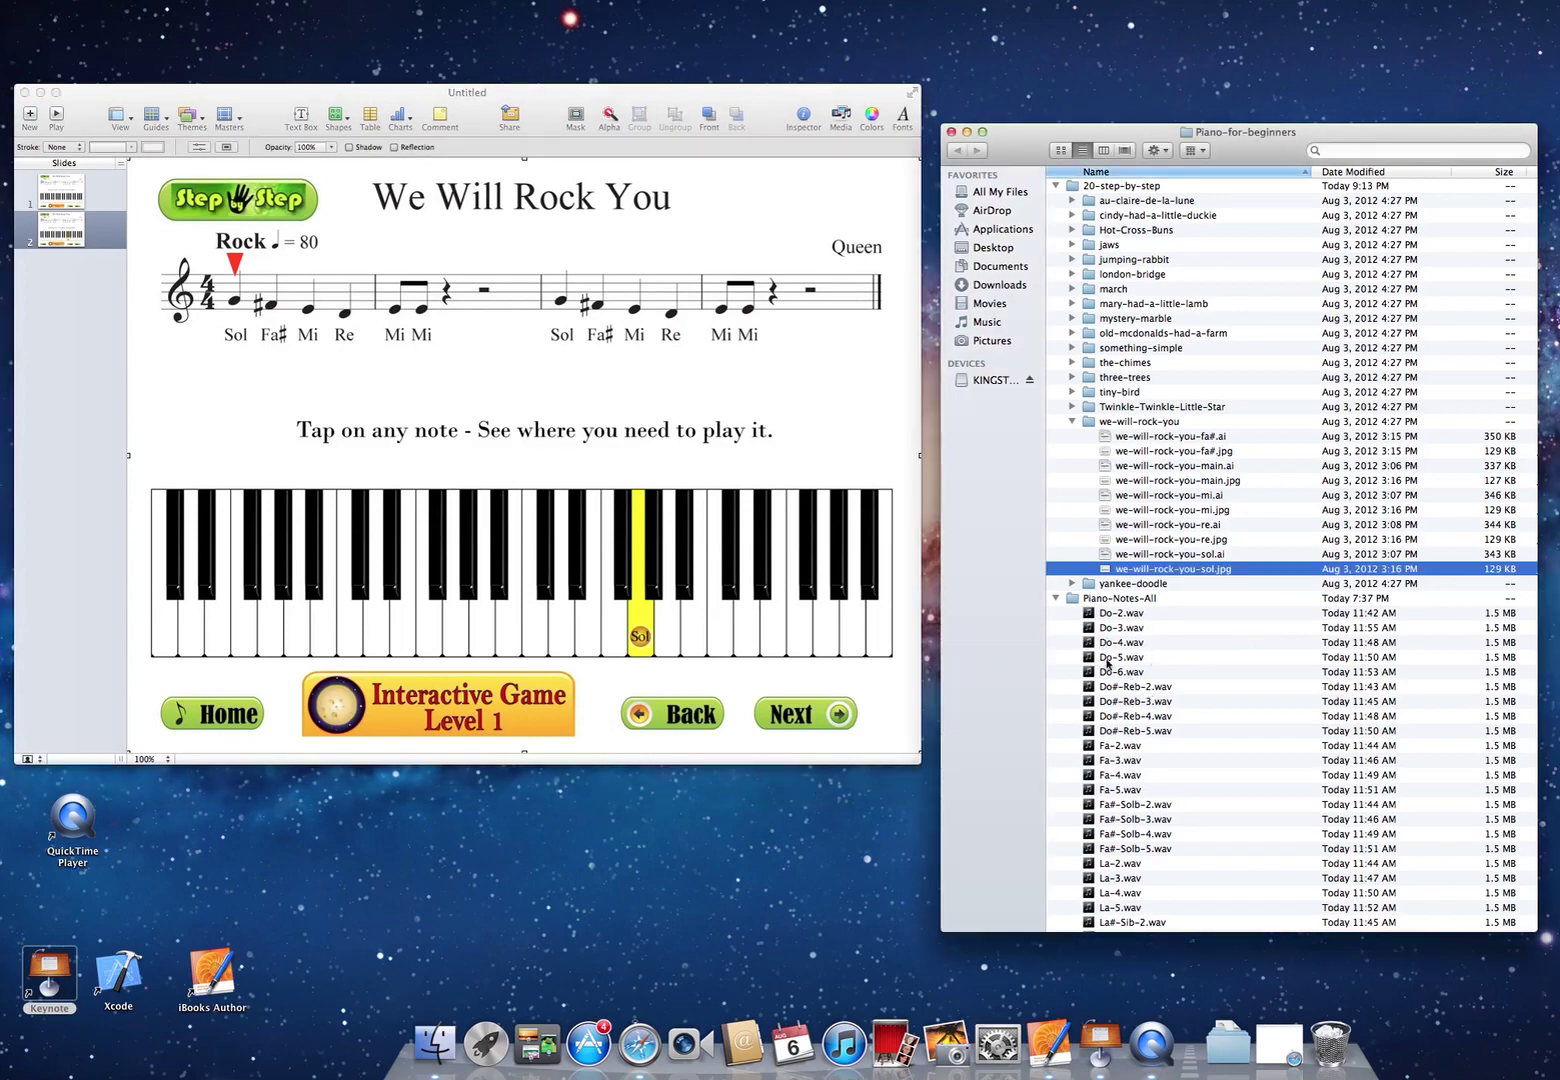
pyautogui.scroll(-10, 1107, 662)
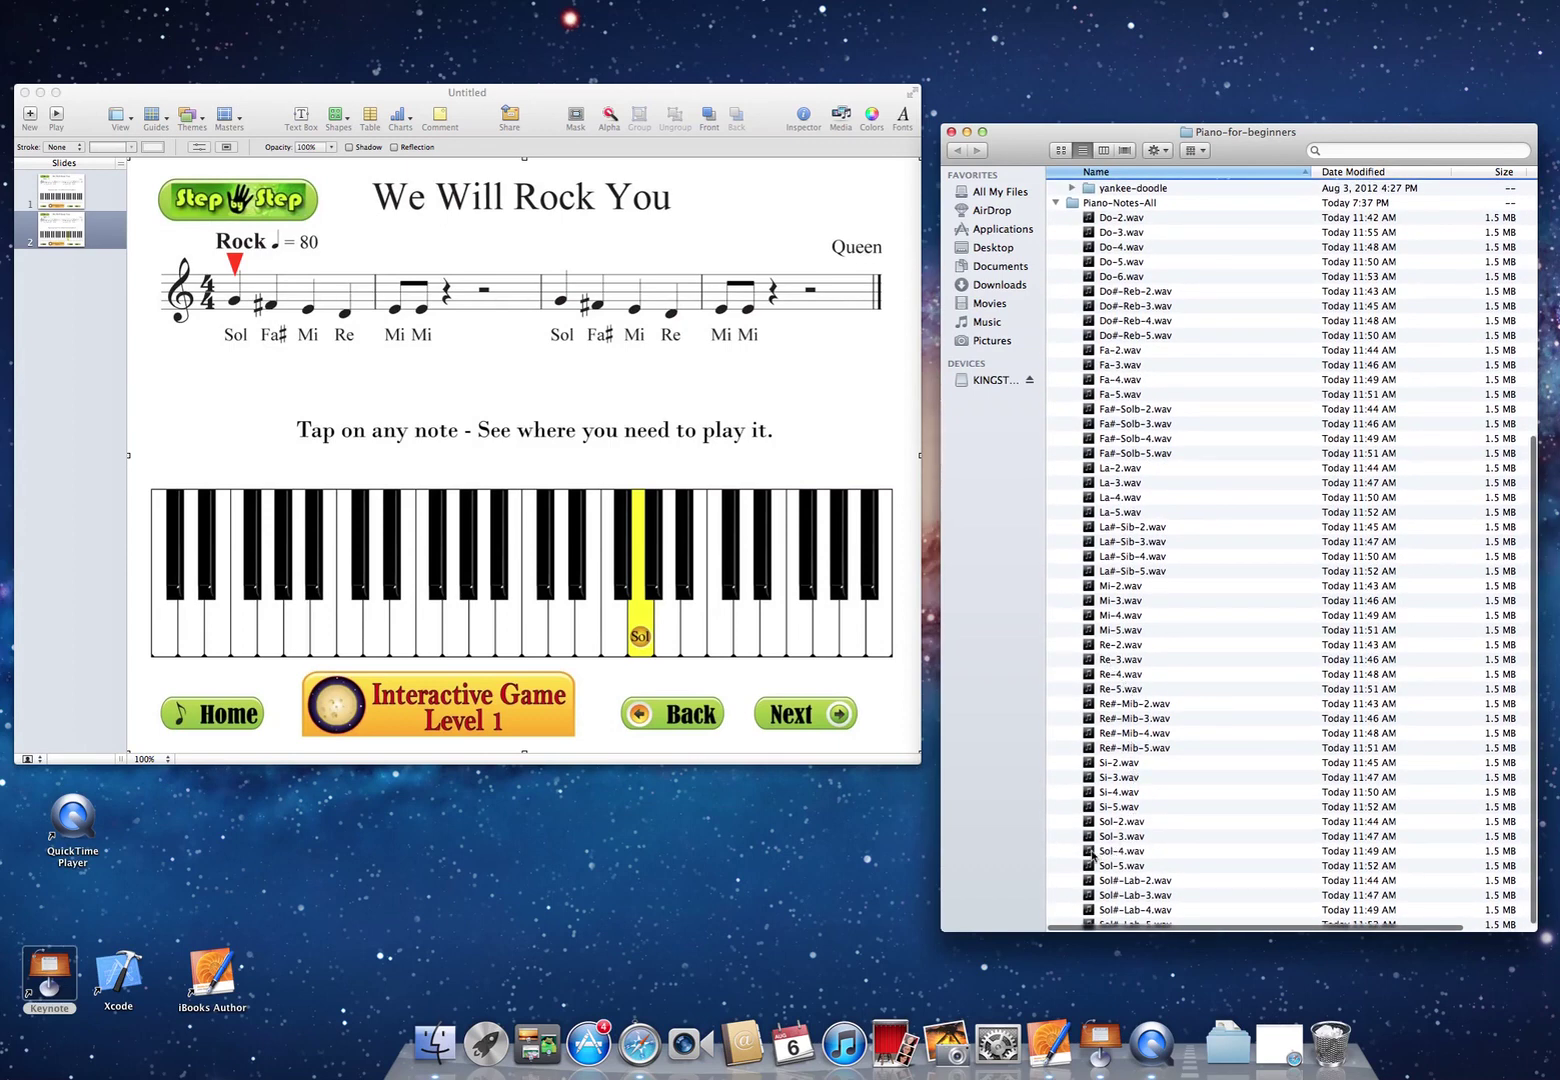
pyautogui.click(1093, 855)
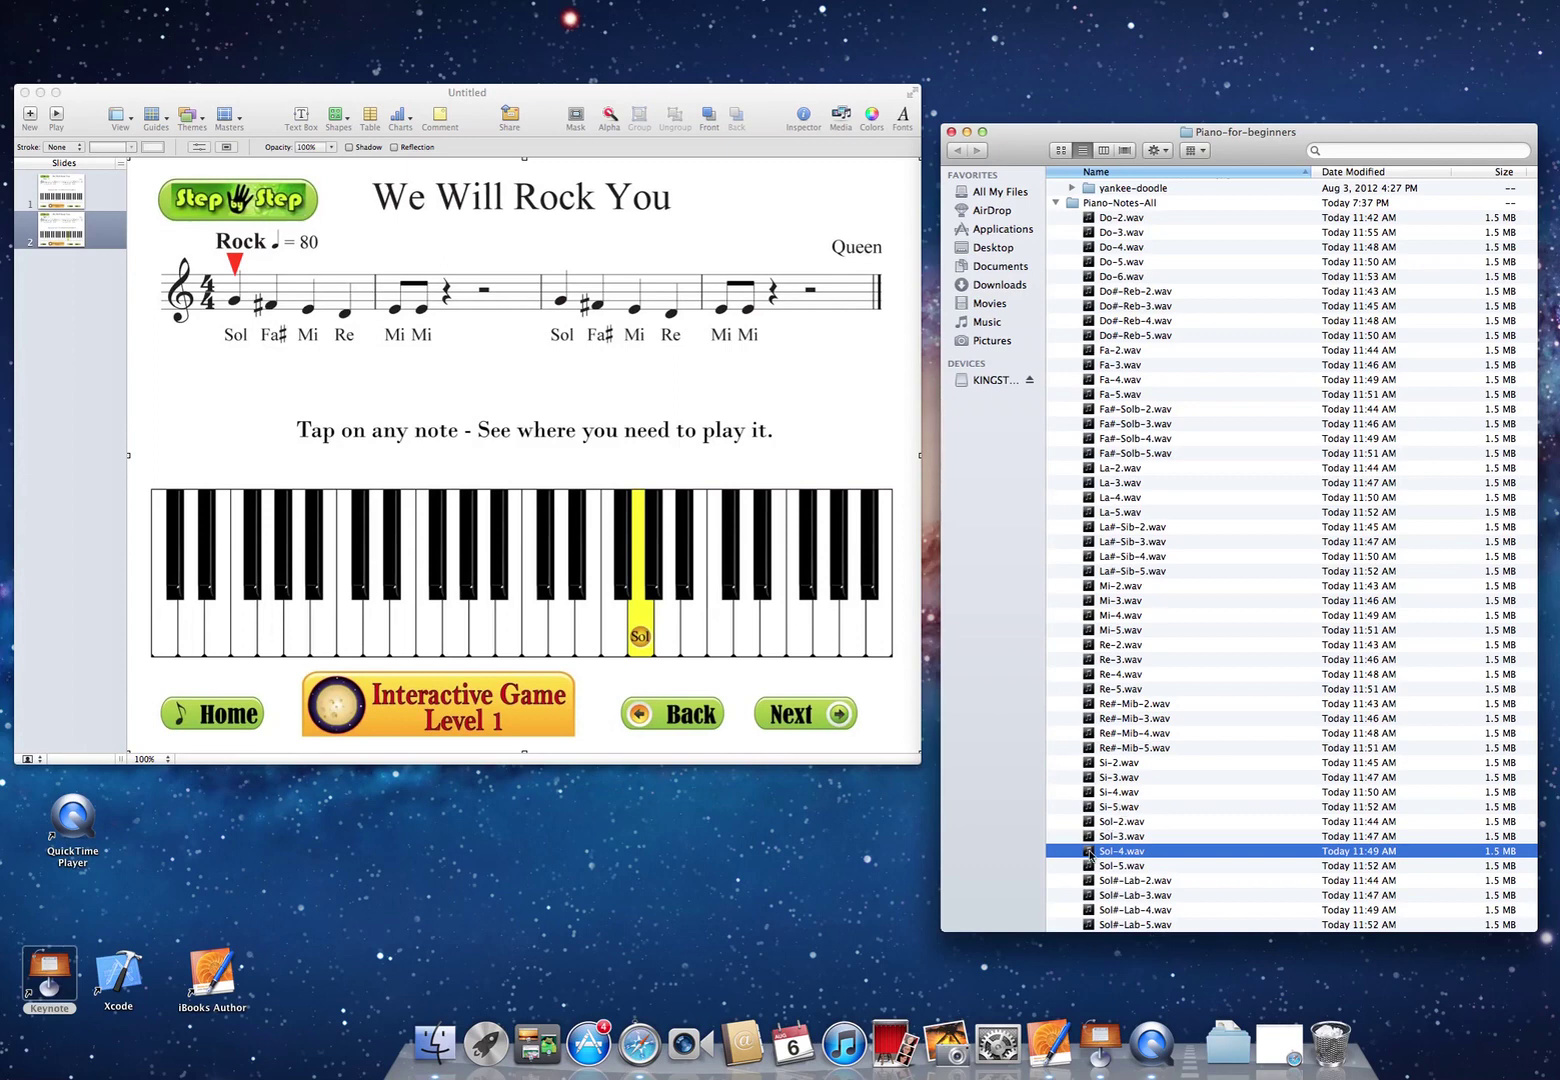
pyautogui.moveTo(1090, 852); pyautogui.dragTo(808, 383)
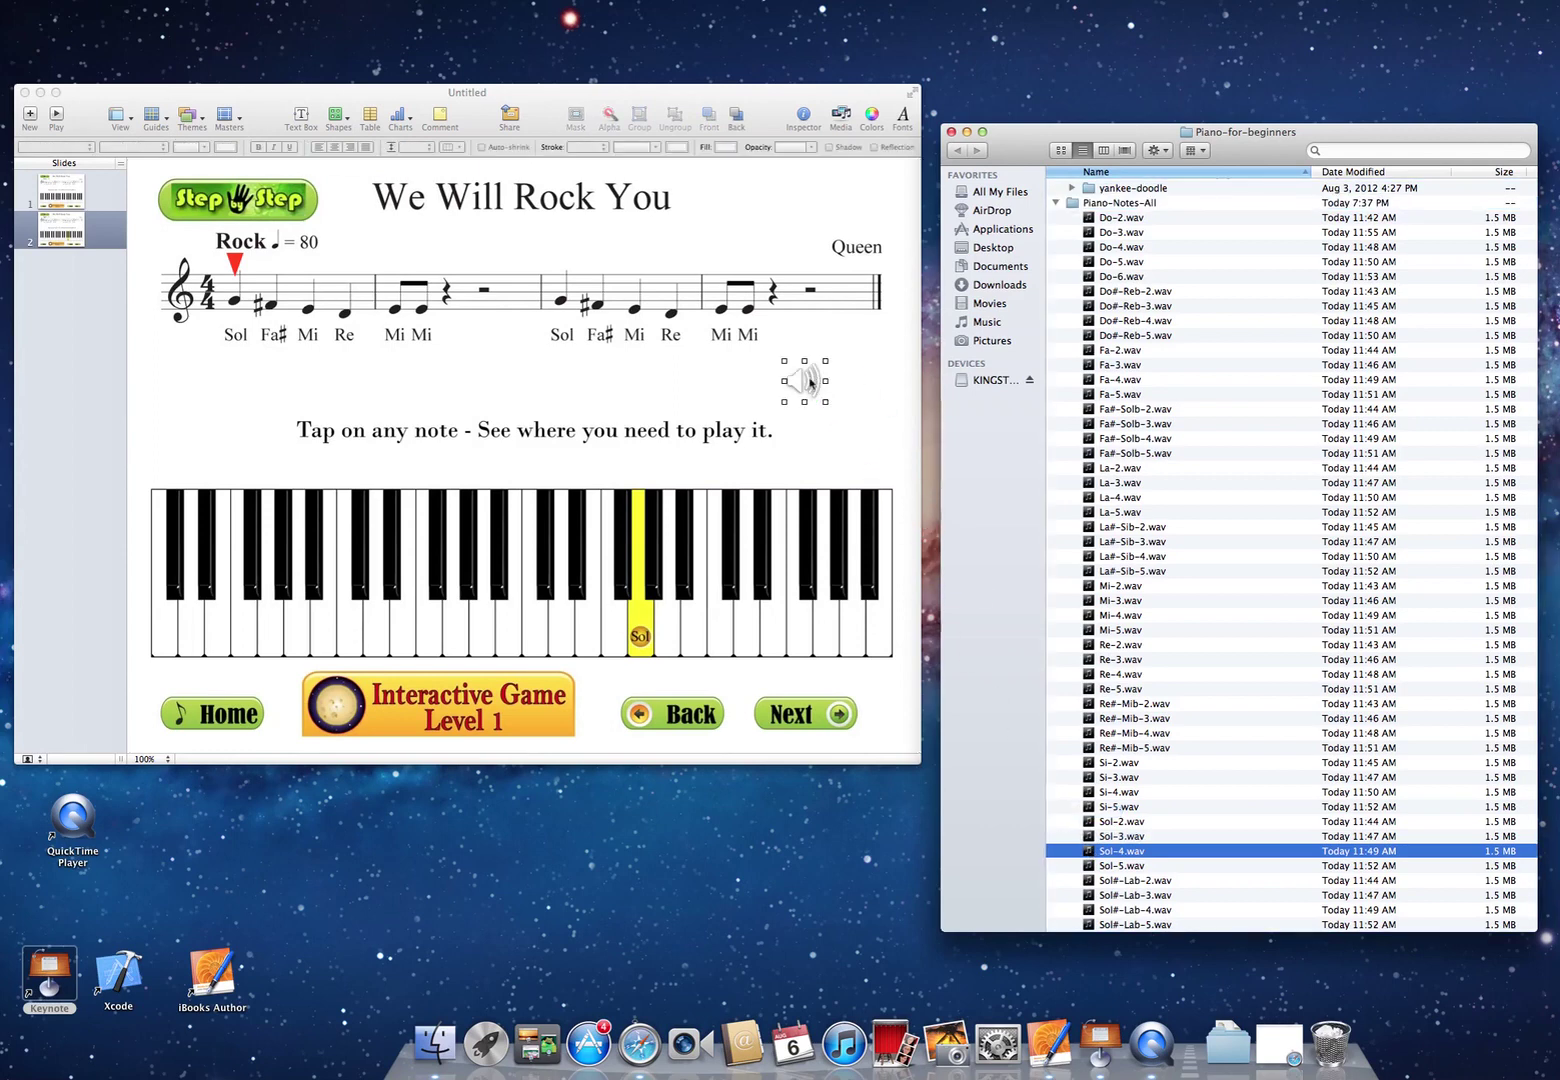
pyautogui.click(815, 381)
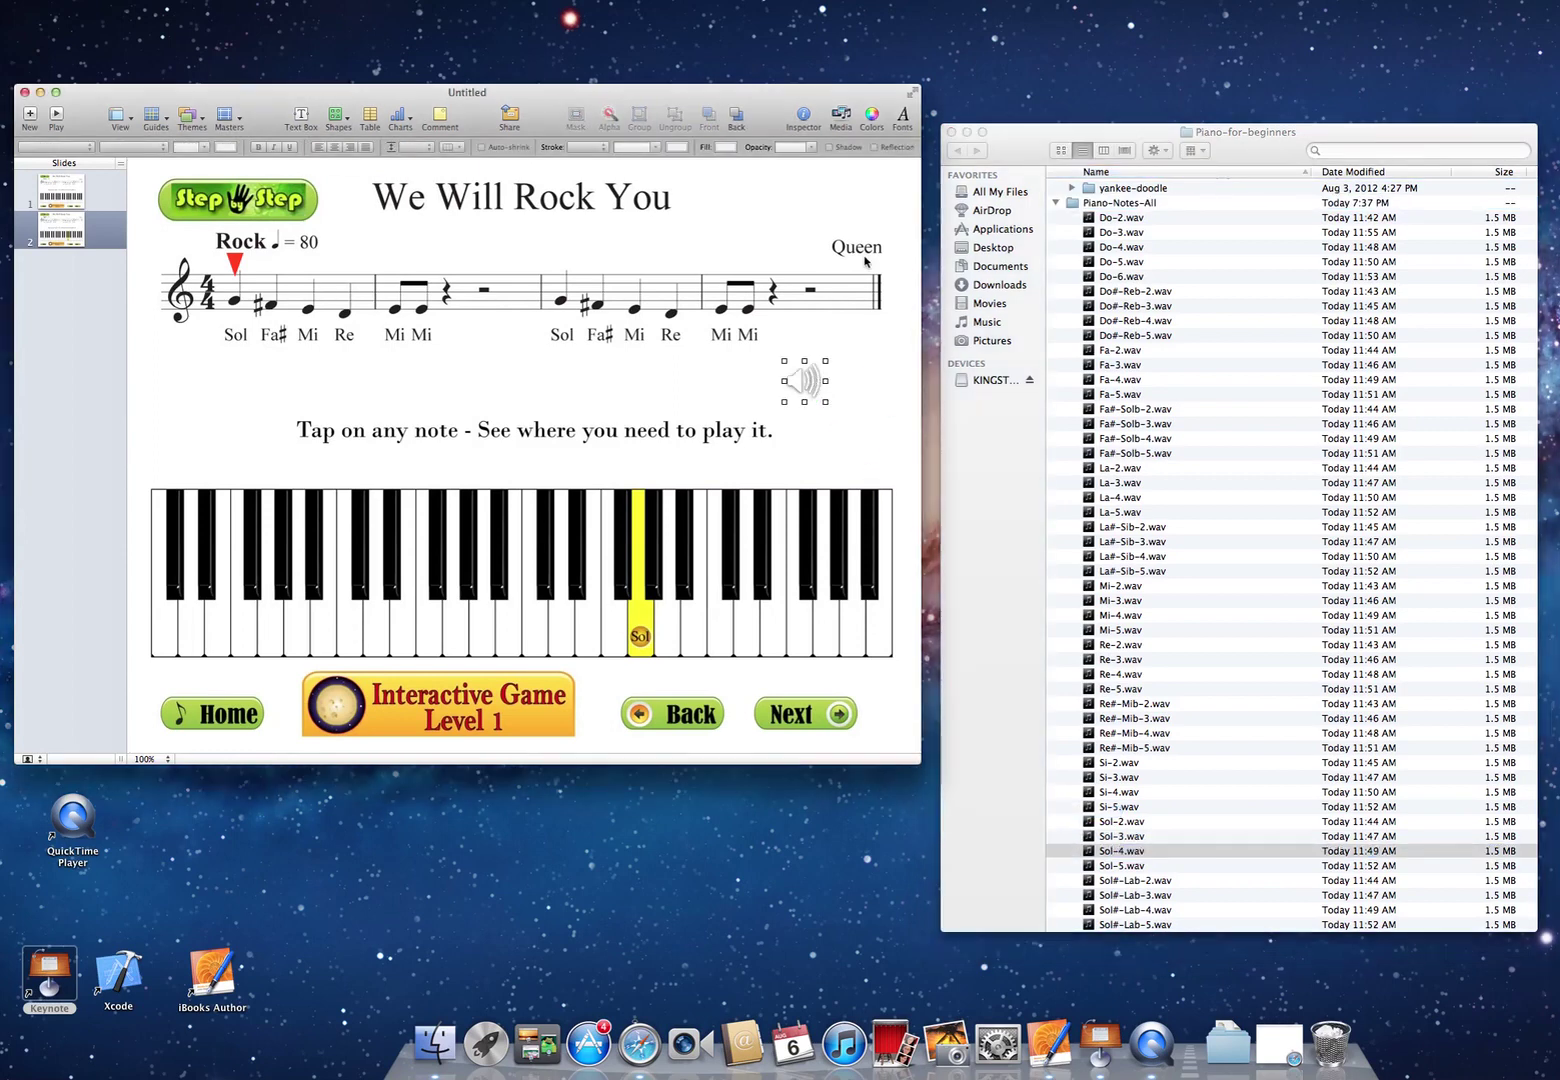
# - Trim the beginning of the Sol-4.wav sound on the second slide by moving its start point slightly later
pyautogui.click(804, 119)
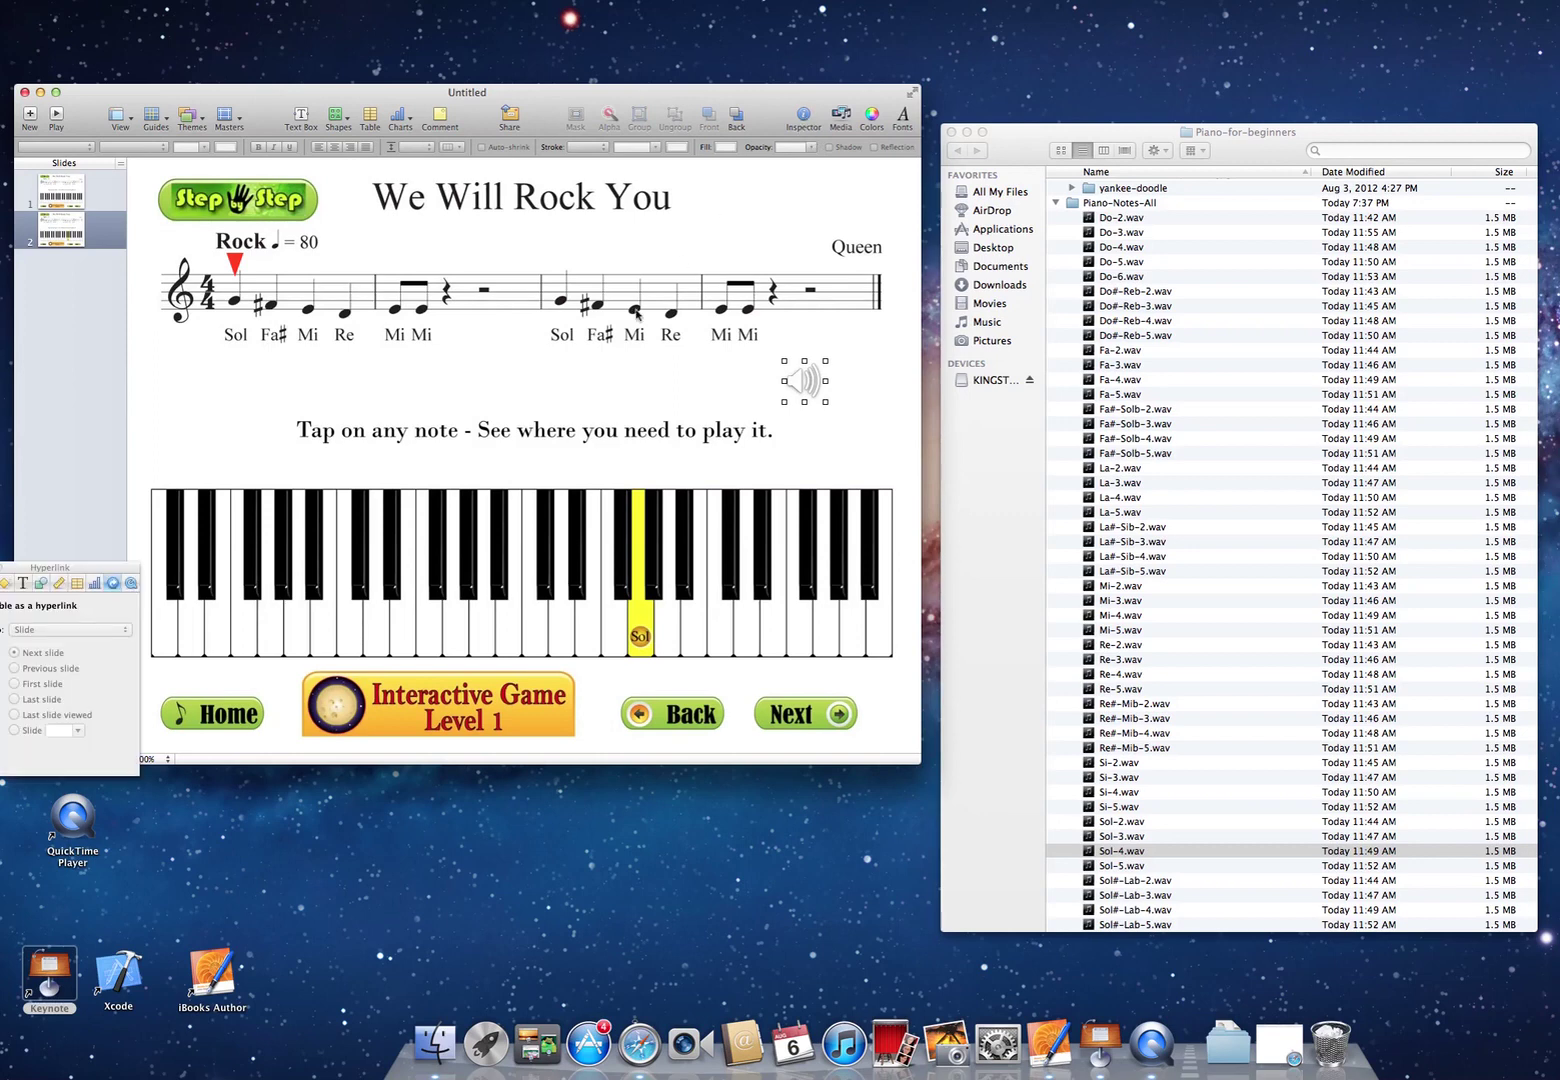
pyautogui.moveTo(118, 578); pyautogui.dragTo(703, 783)
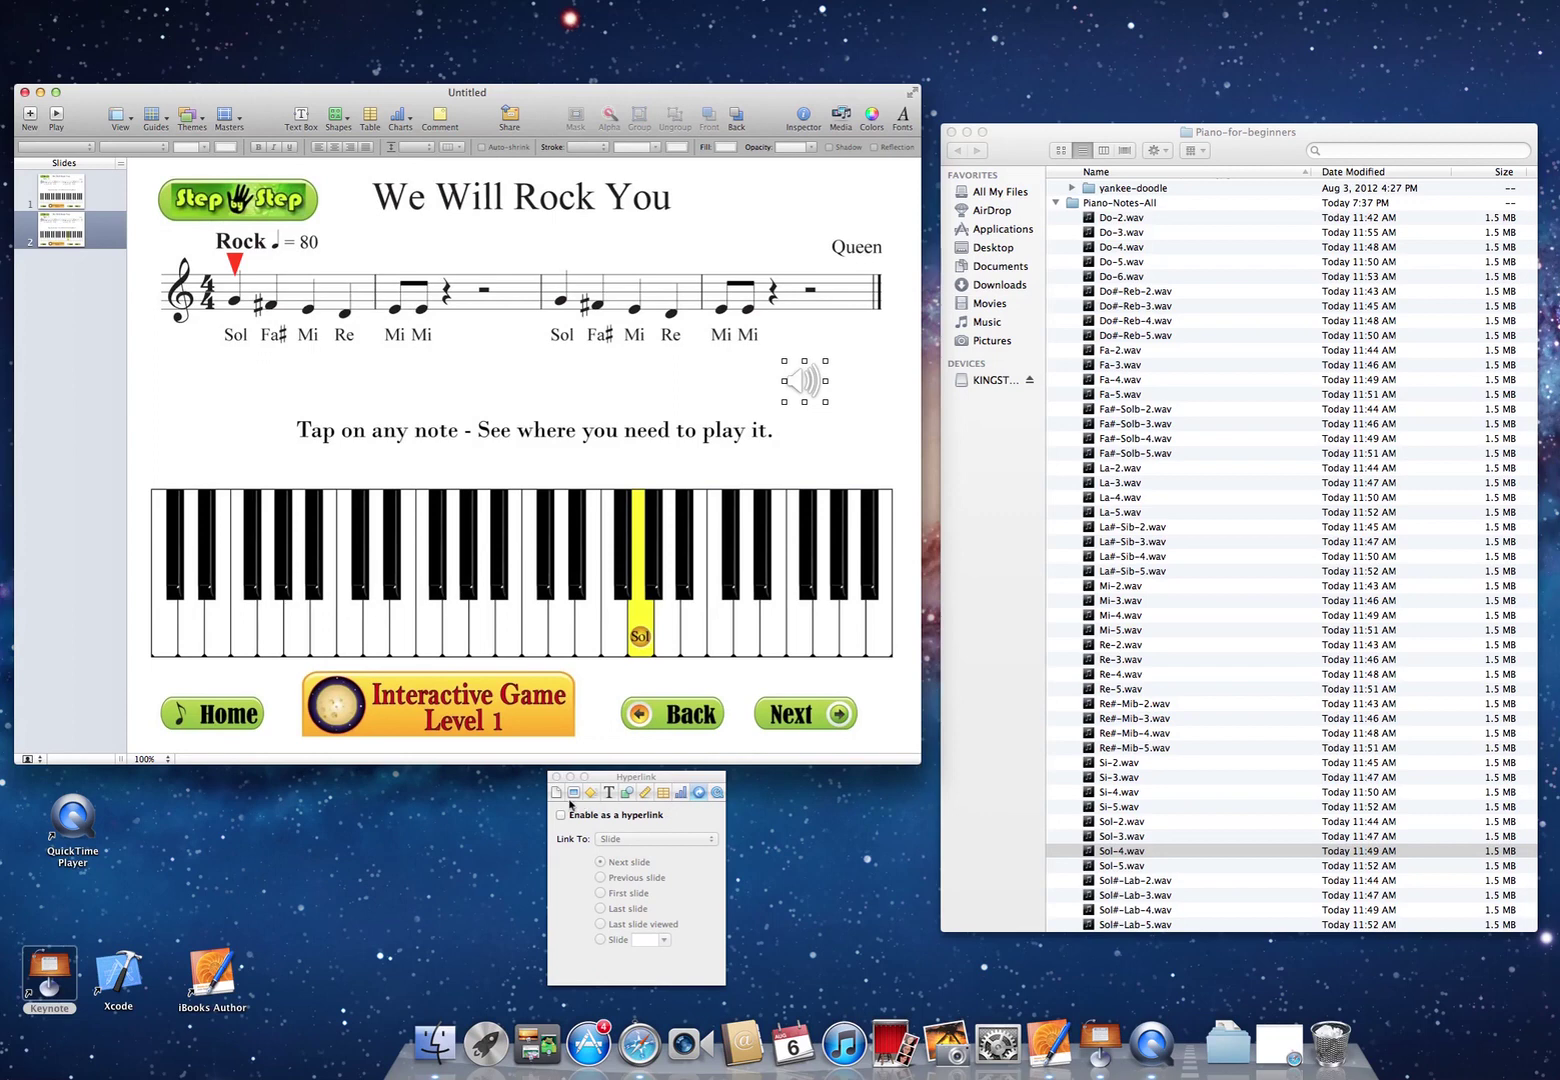
pyautogui.click(720, 793)
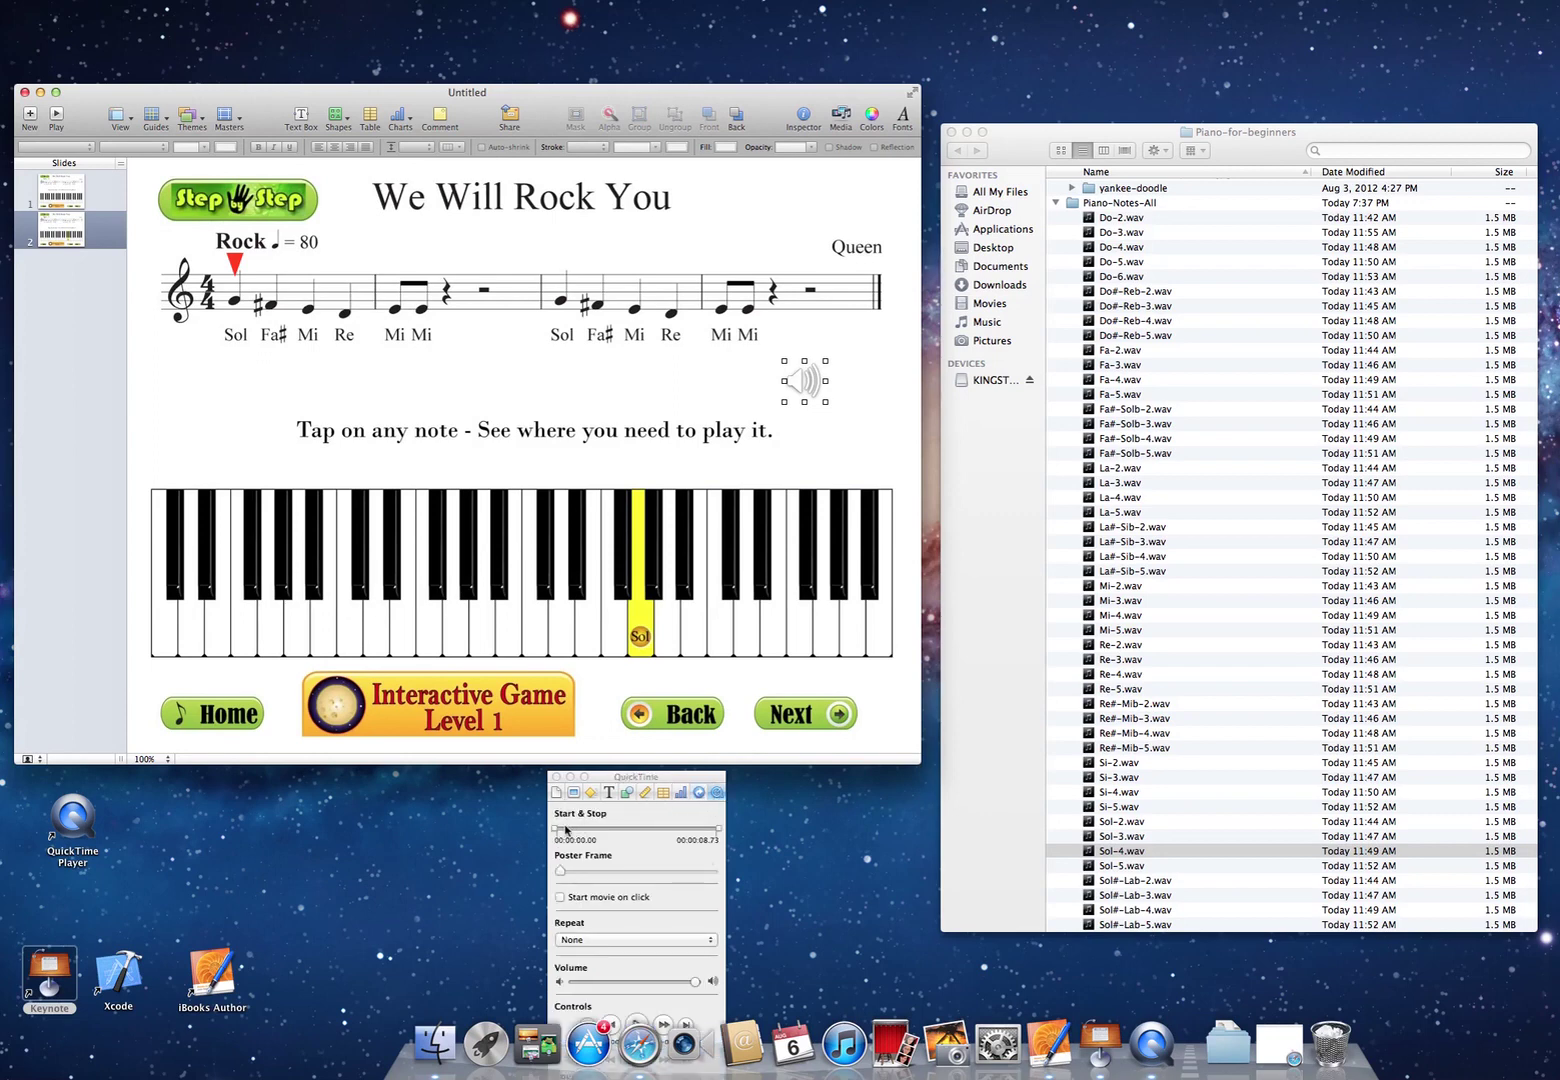
pyautogui.moveTo(556, 830); pyautogui.dragTo(558, 832)
pyautogui.moveTo(568, 833); pyautogui.dragTo(569, 833)
# - Set the document's presentation mode to Hyperlinks only
pyautogui.click(558, 794)
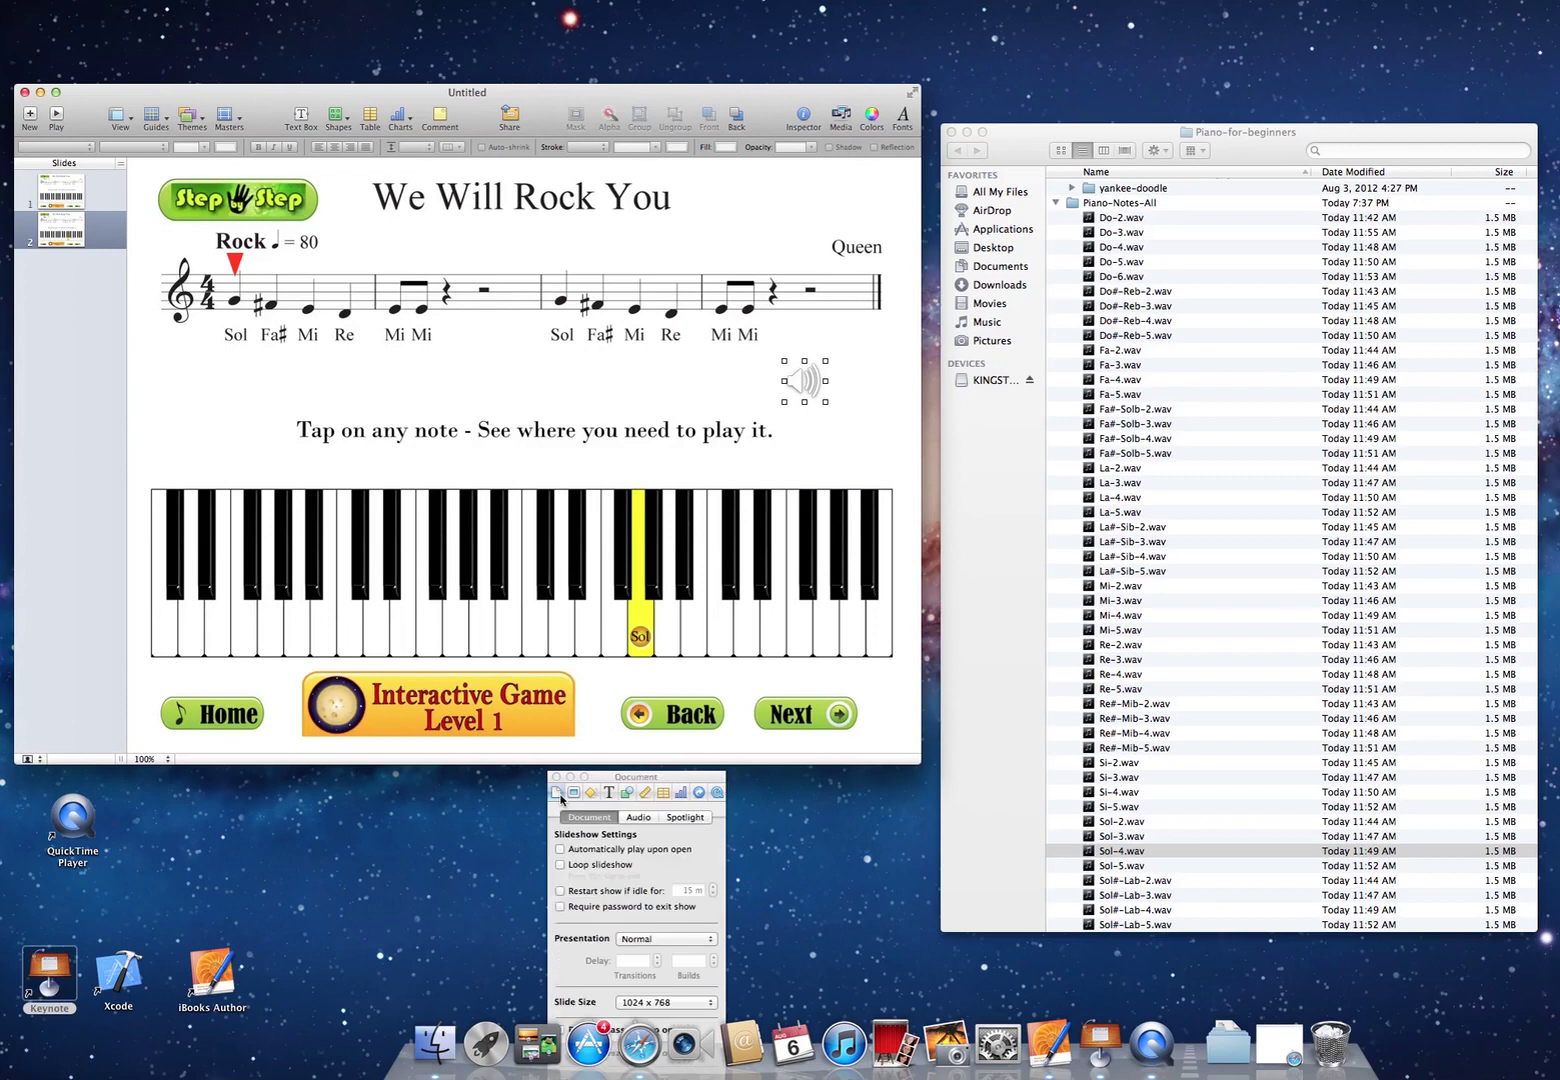
pyautogui.click(649, 940)
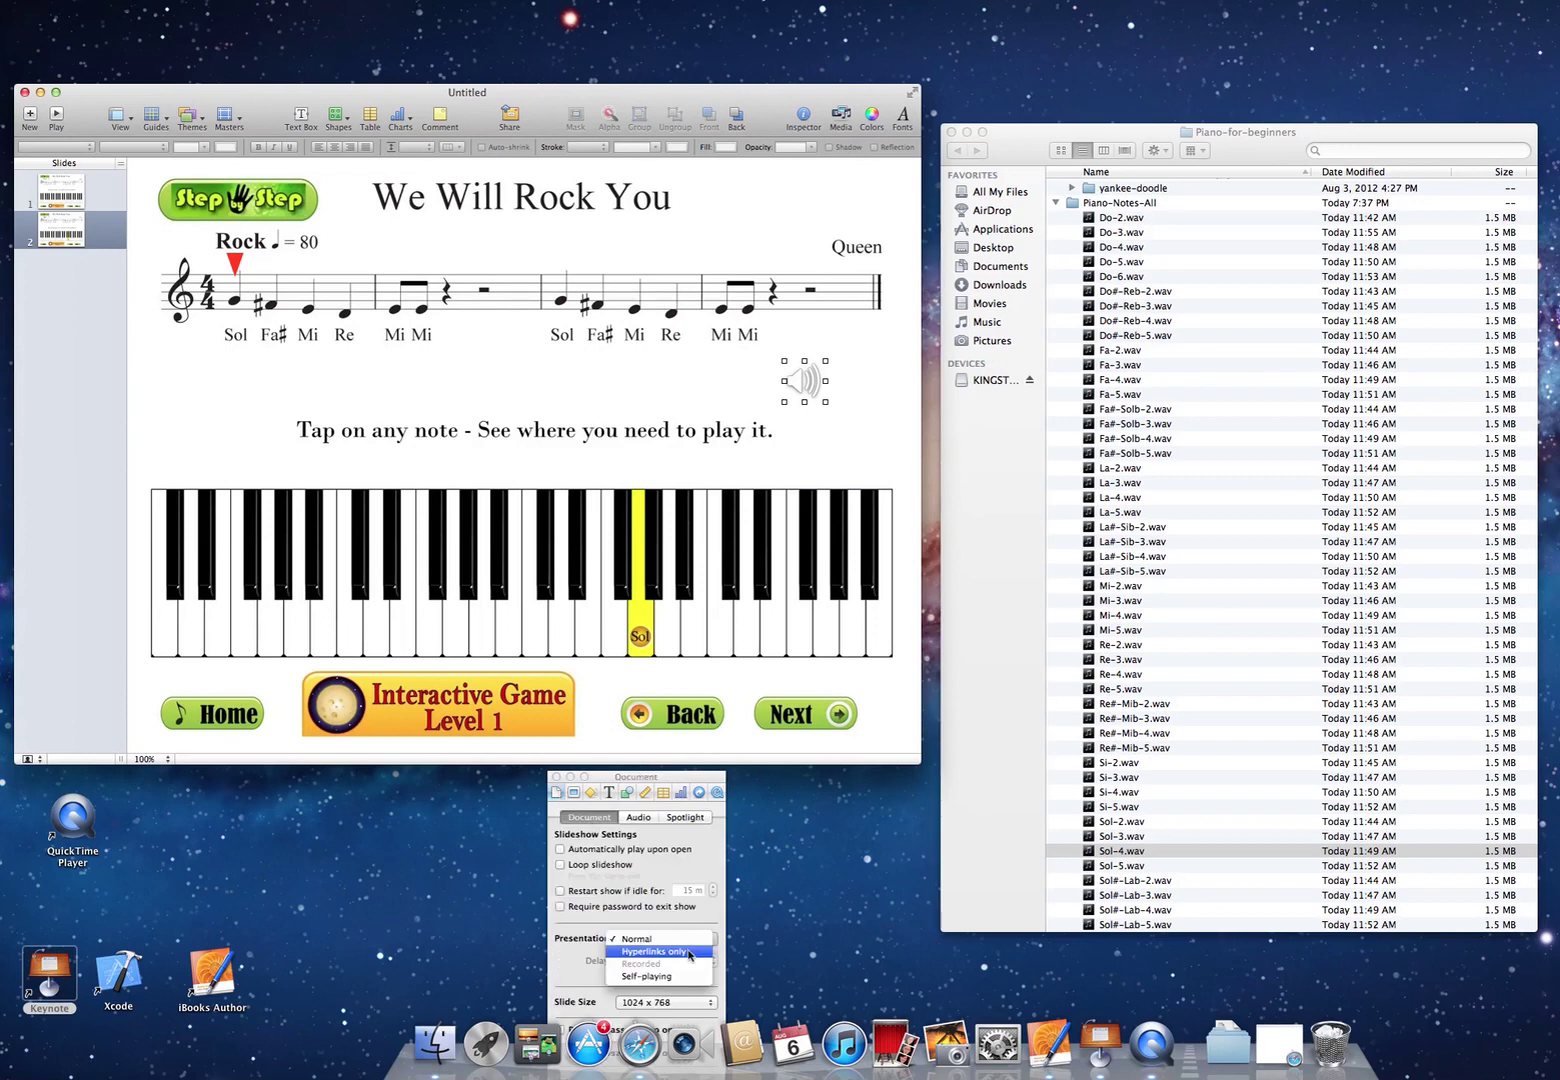
pyautogui.click(678, 953)
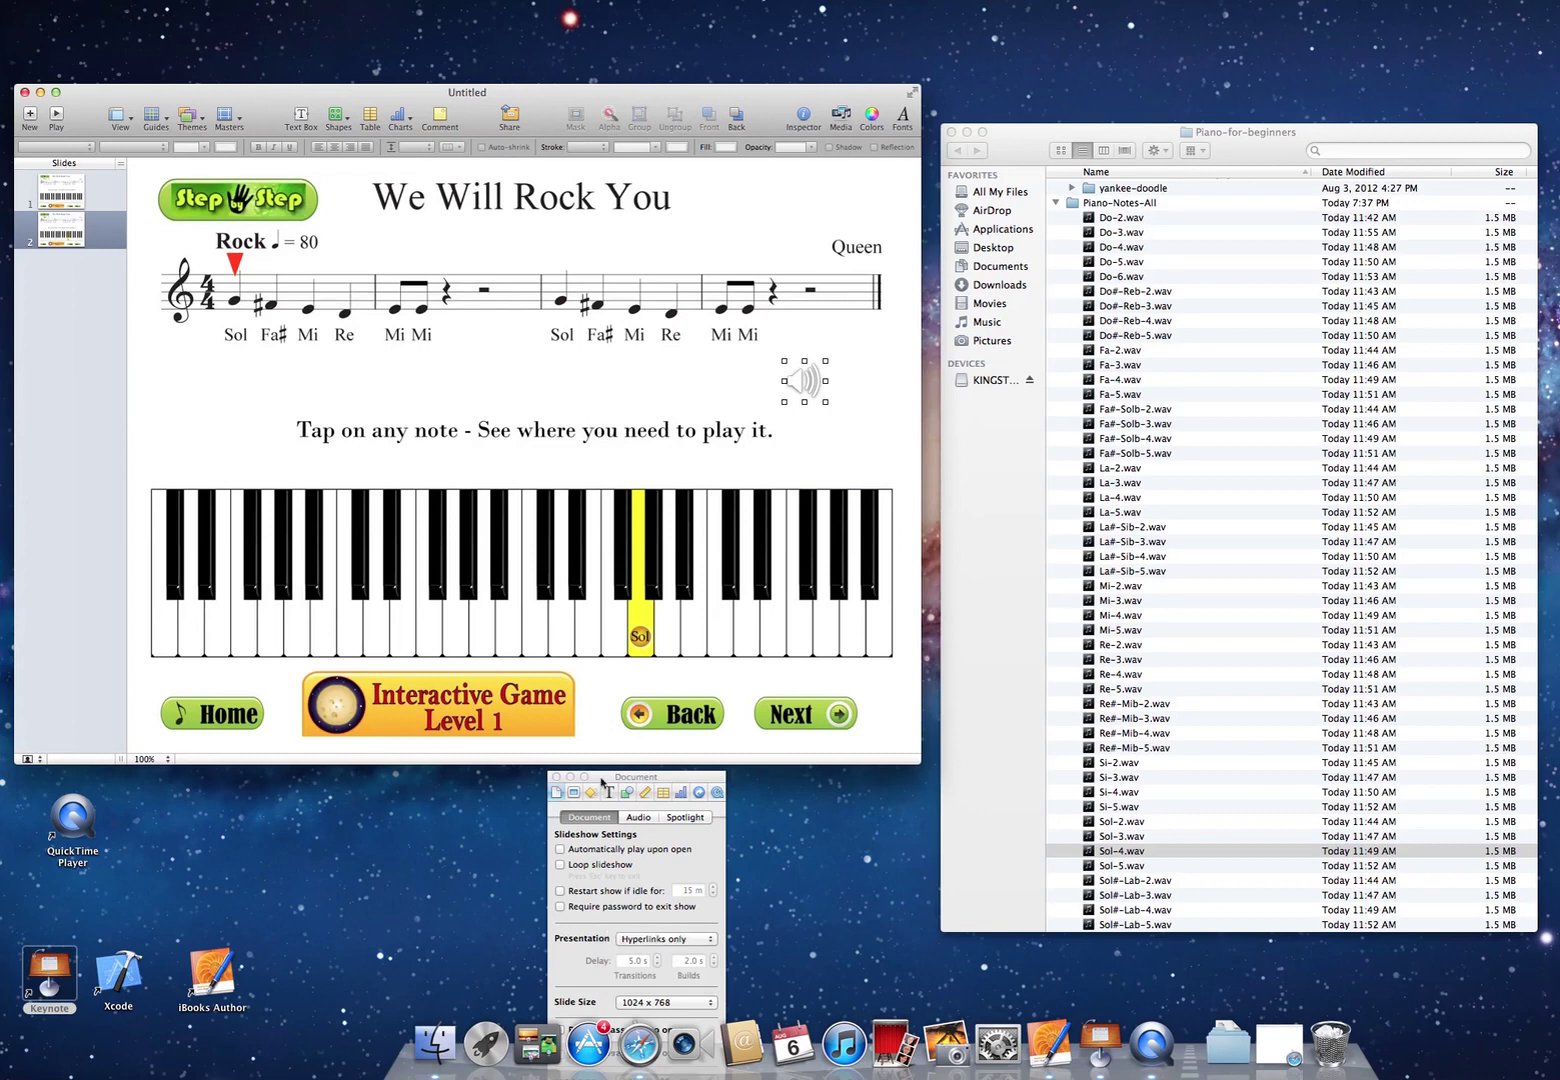
pyautogui.click(466, 470)
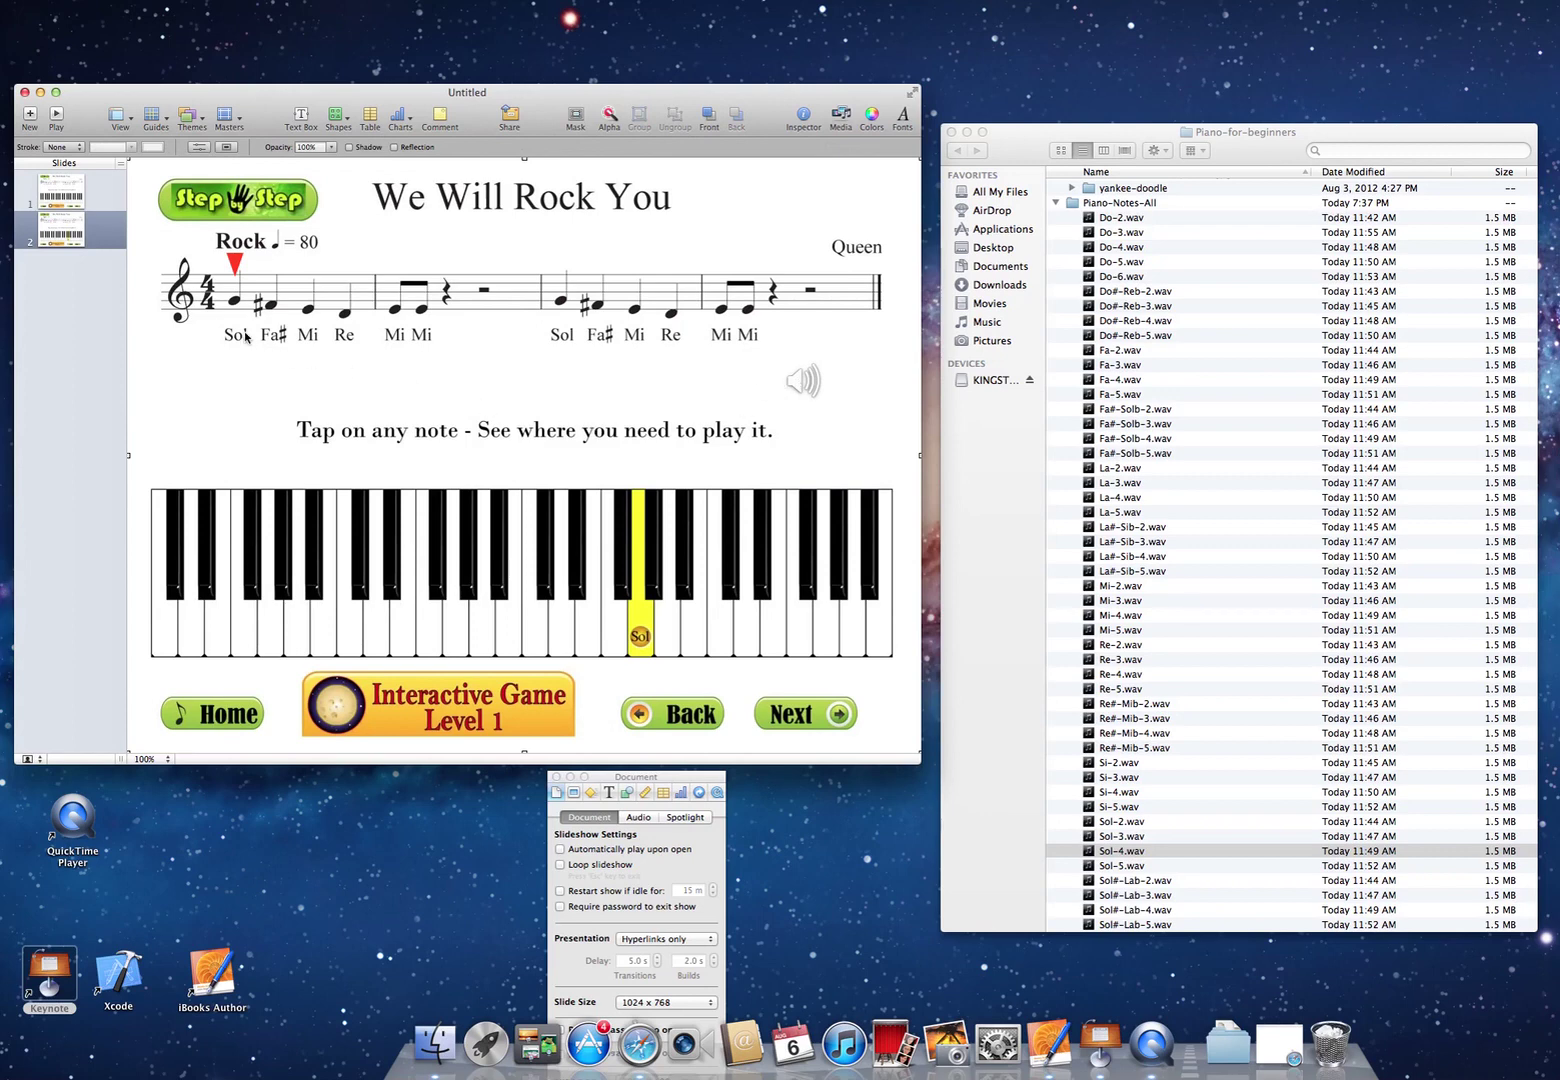
# - Add a third slide after the Sol slide and delete its title and body placeholders
pyautogui.click(72, 198)
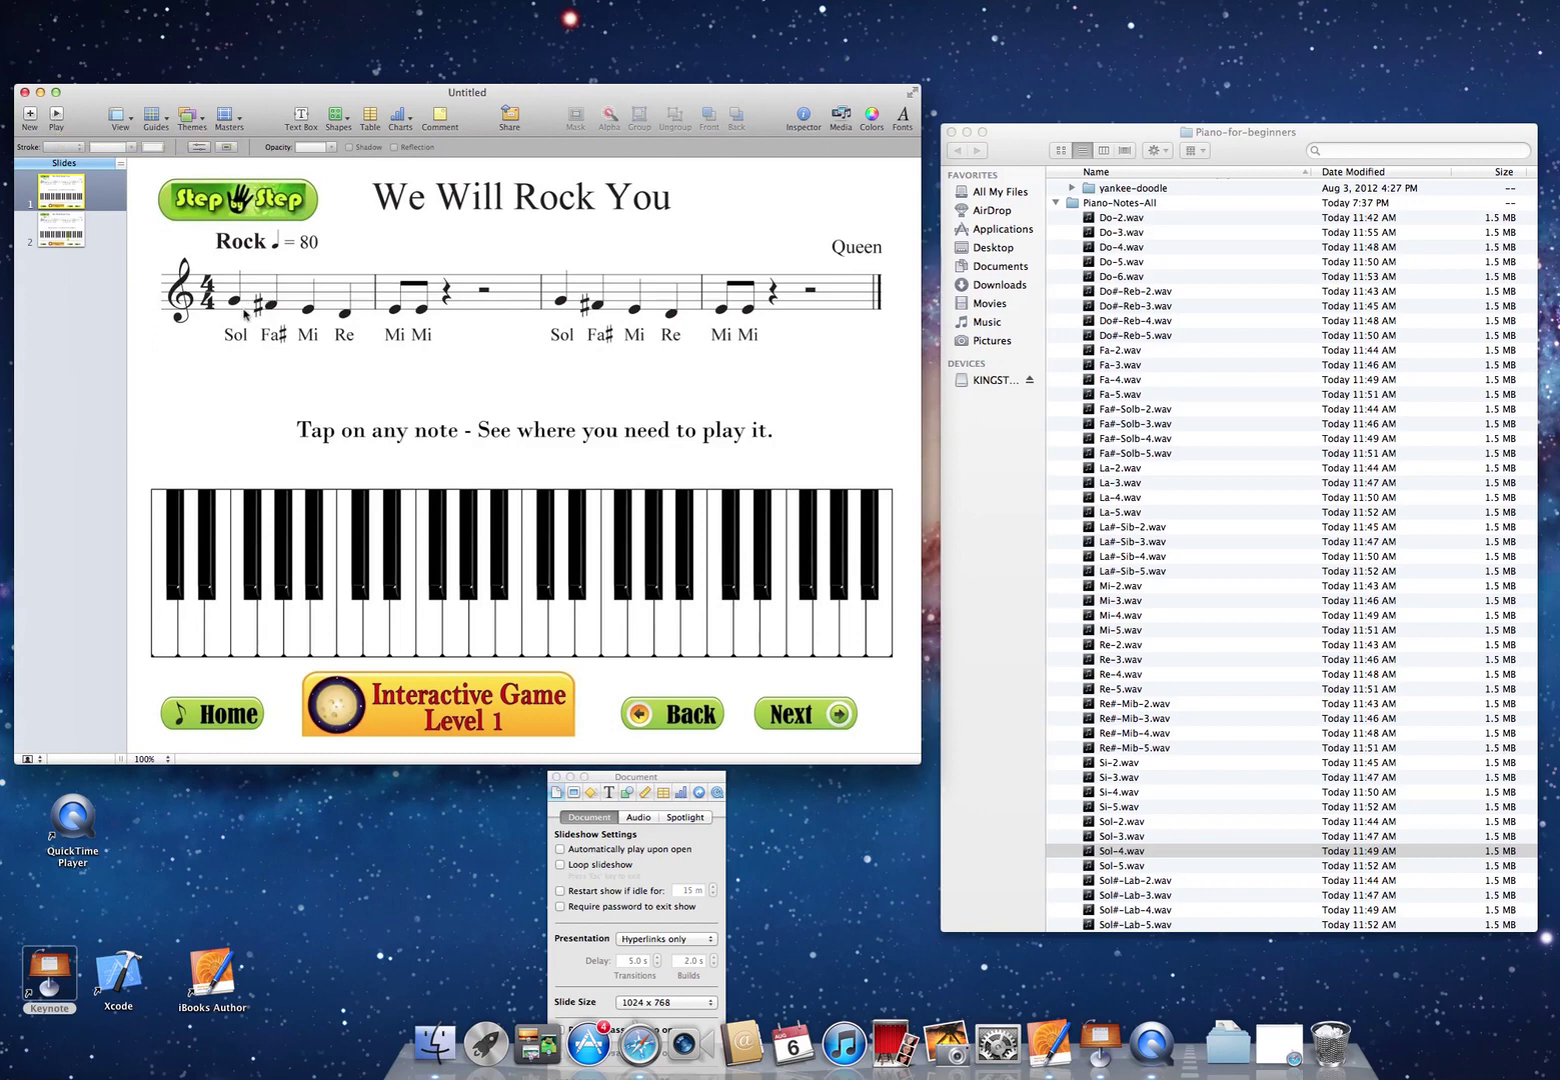
pyautogui.click(68, 238)
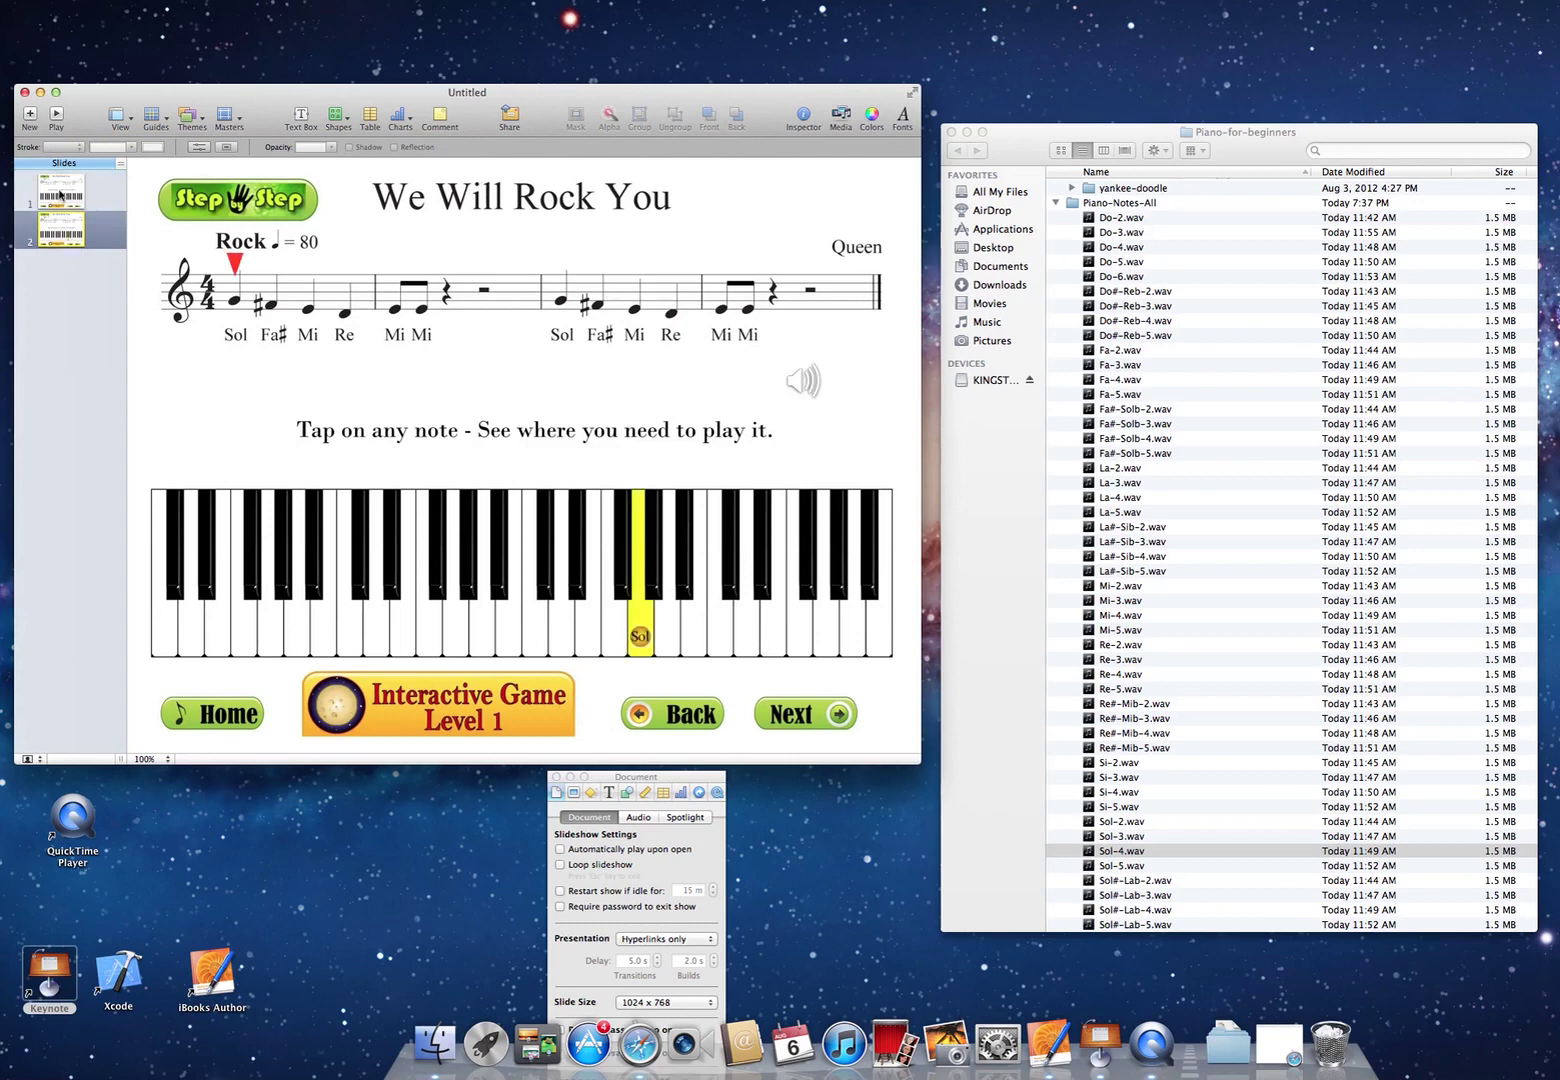
pyautogui.click(29, 116)
pyautogui.click(533, 292)
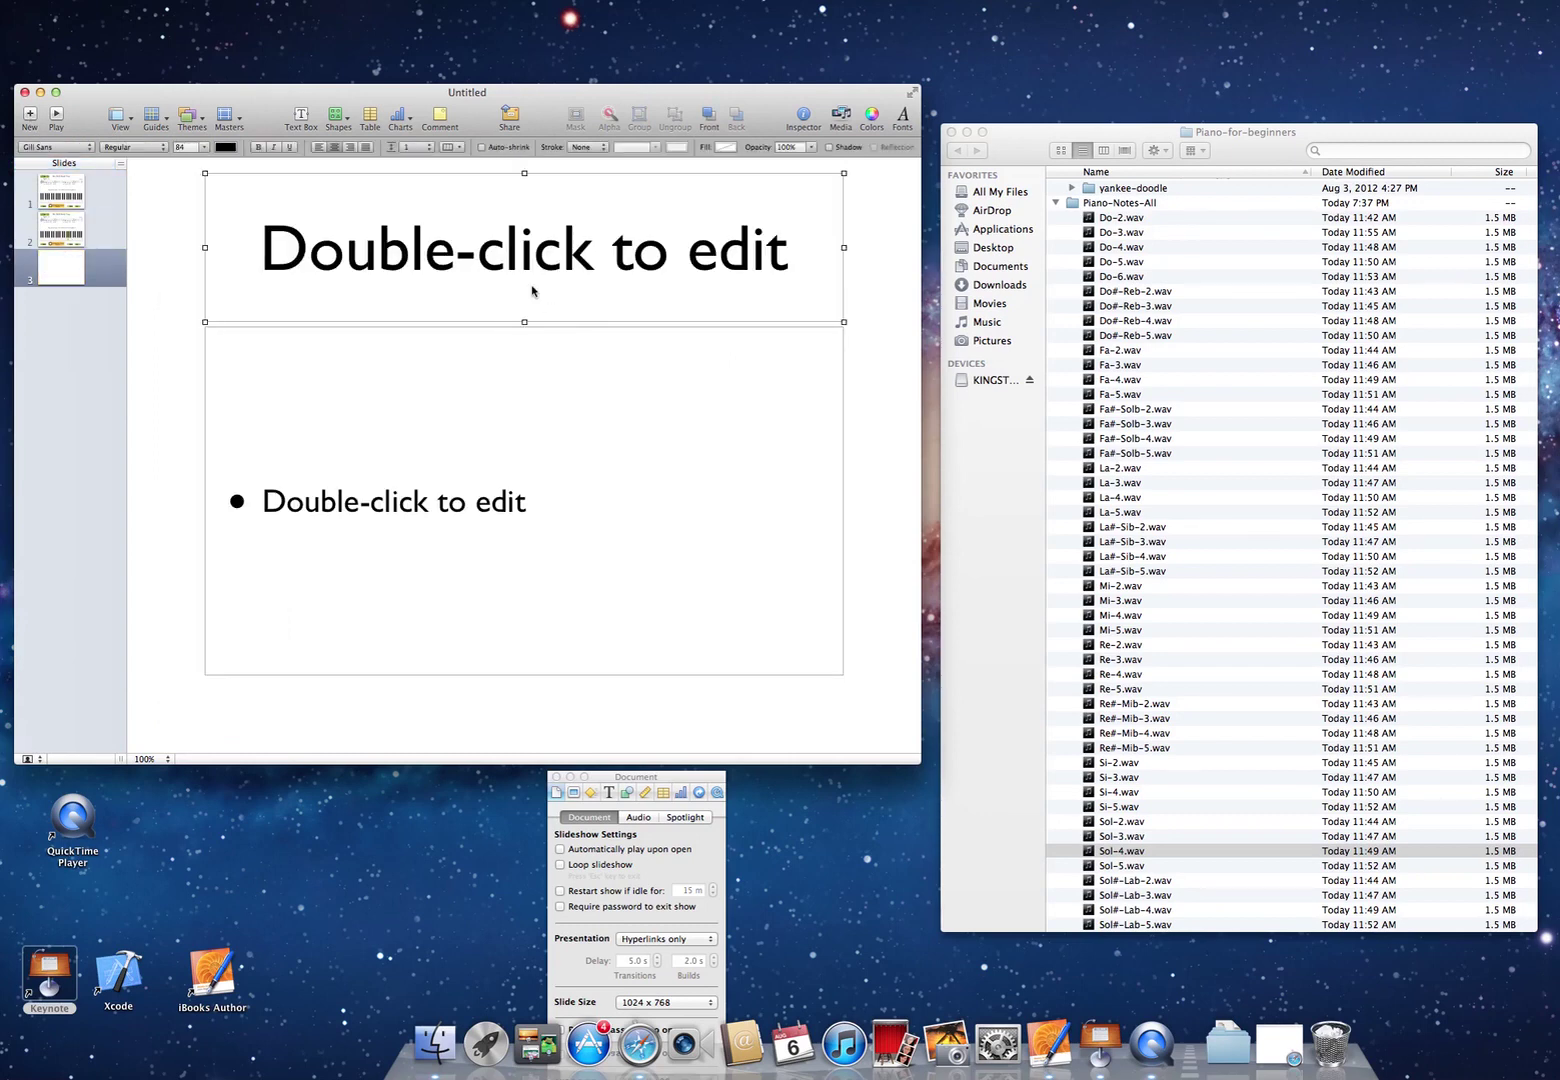
pyautogui.press('Delete')
pyautogui.click(615, 458)
pyautogui.press('Delete')
pyautogui.click(67, 204)
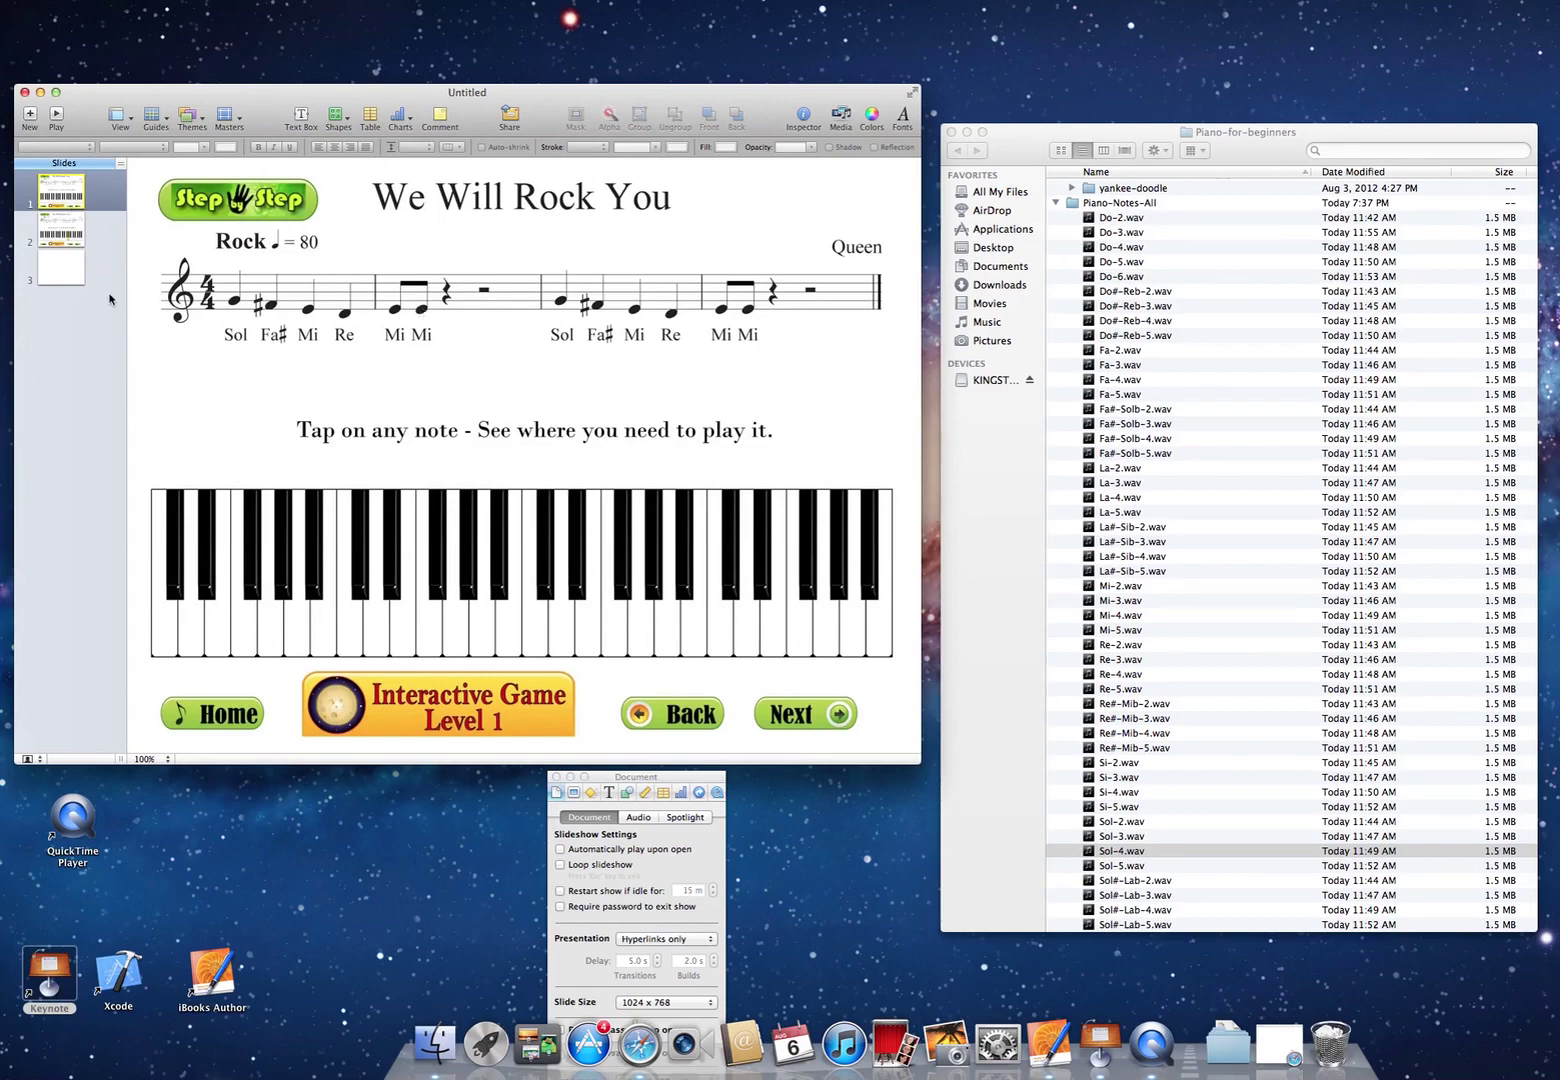
# - Place the image we-will-rock-you-fa#.jpg from the we-will-rock-you folder on the blank third slide so that it fills the slide
pyautogui.click(70, 276)
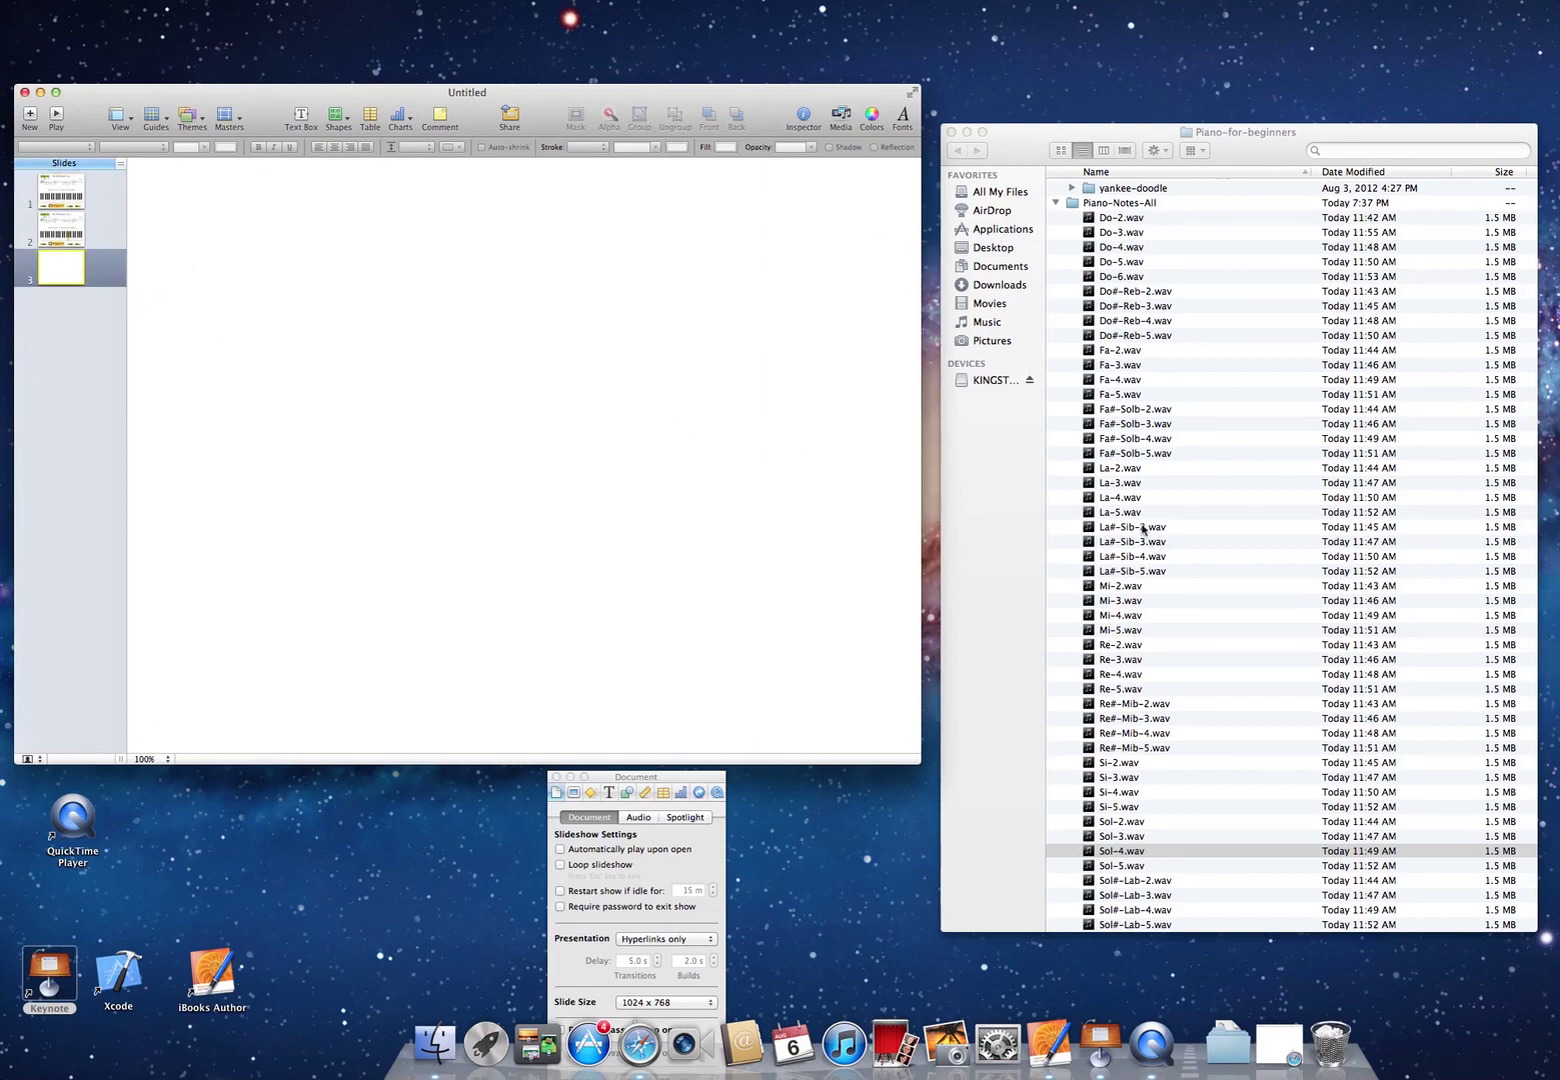
pyautogui.scroll(10, 1130, 466)
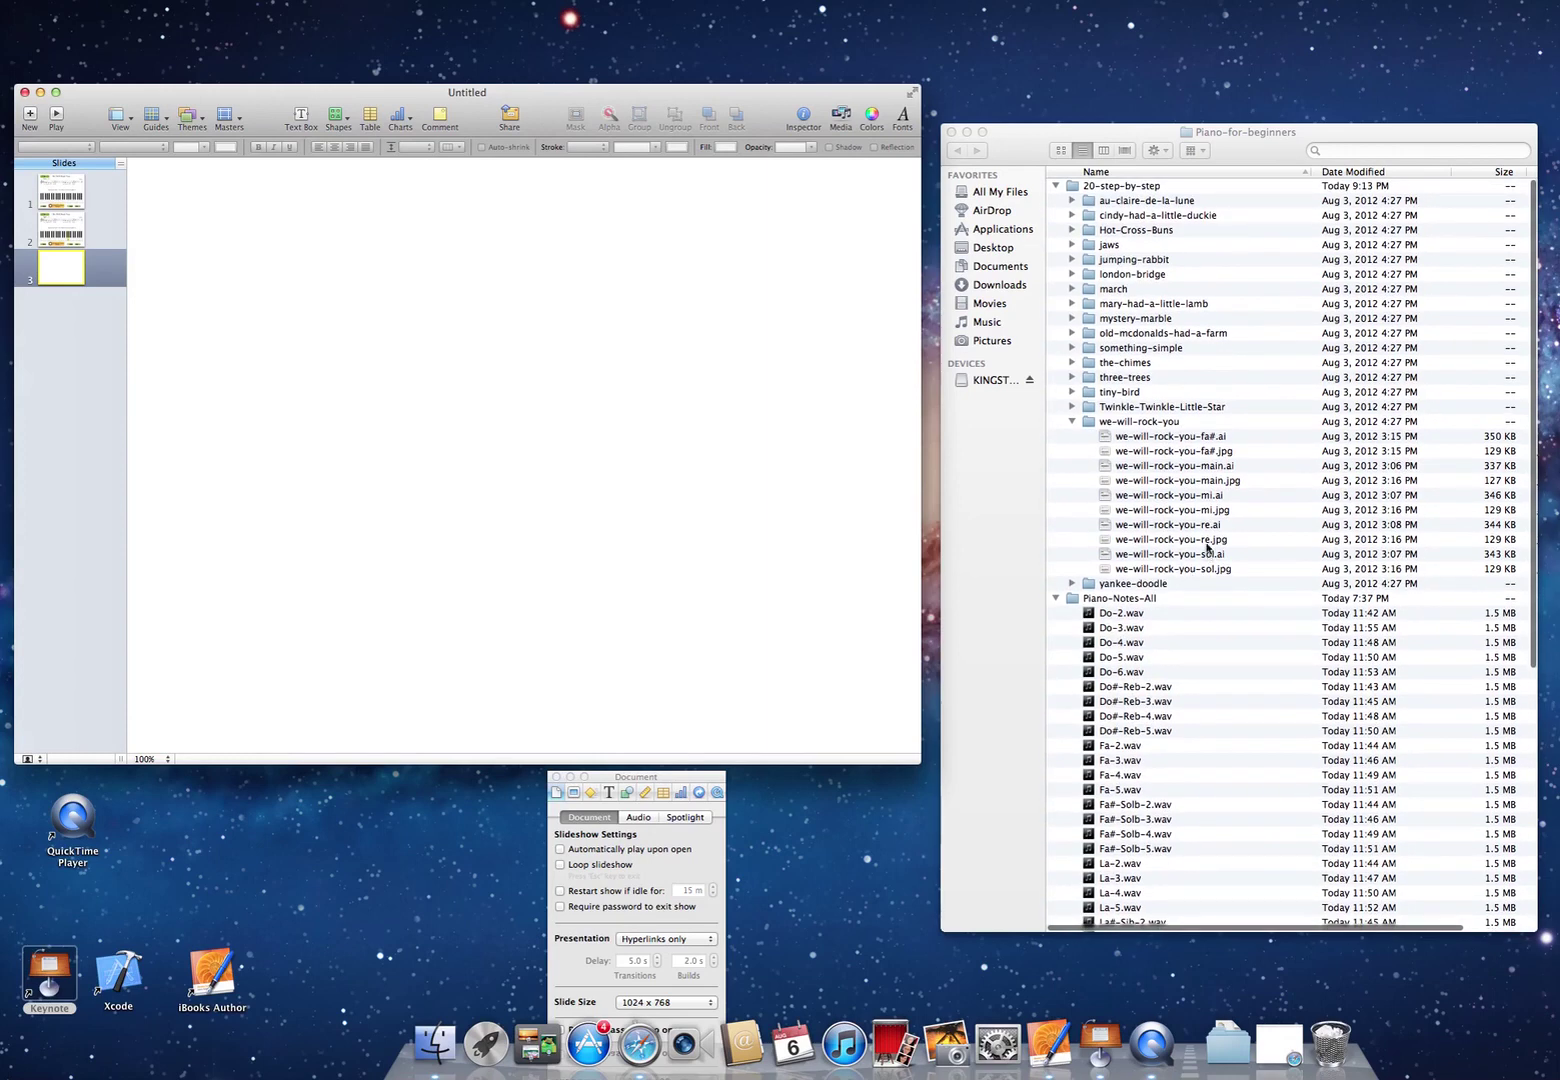
pyautogui.click(1200, 453)
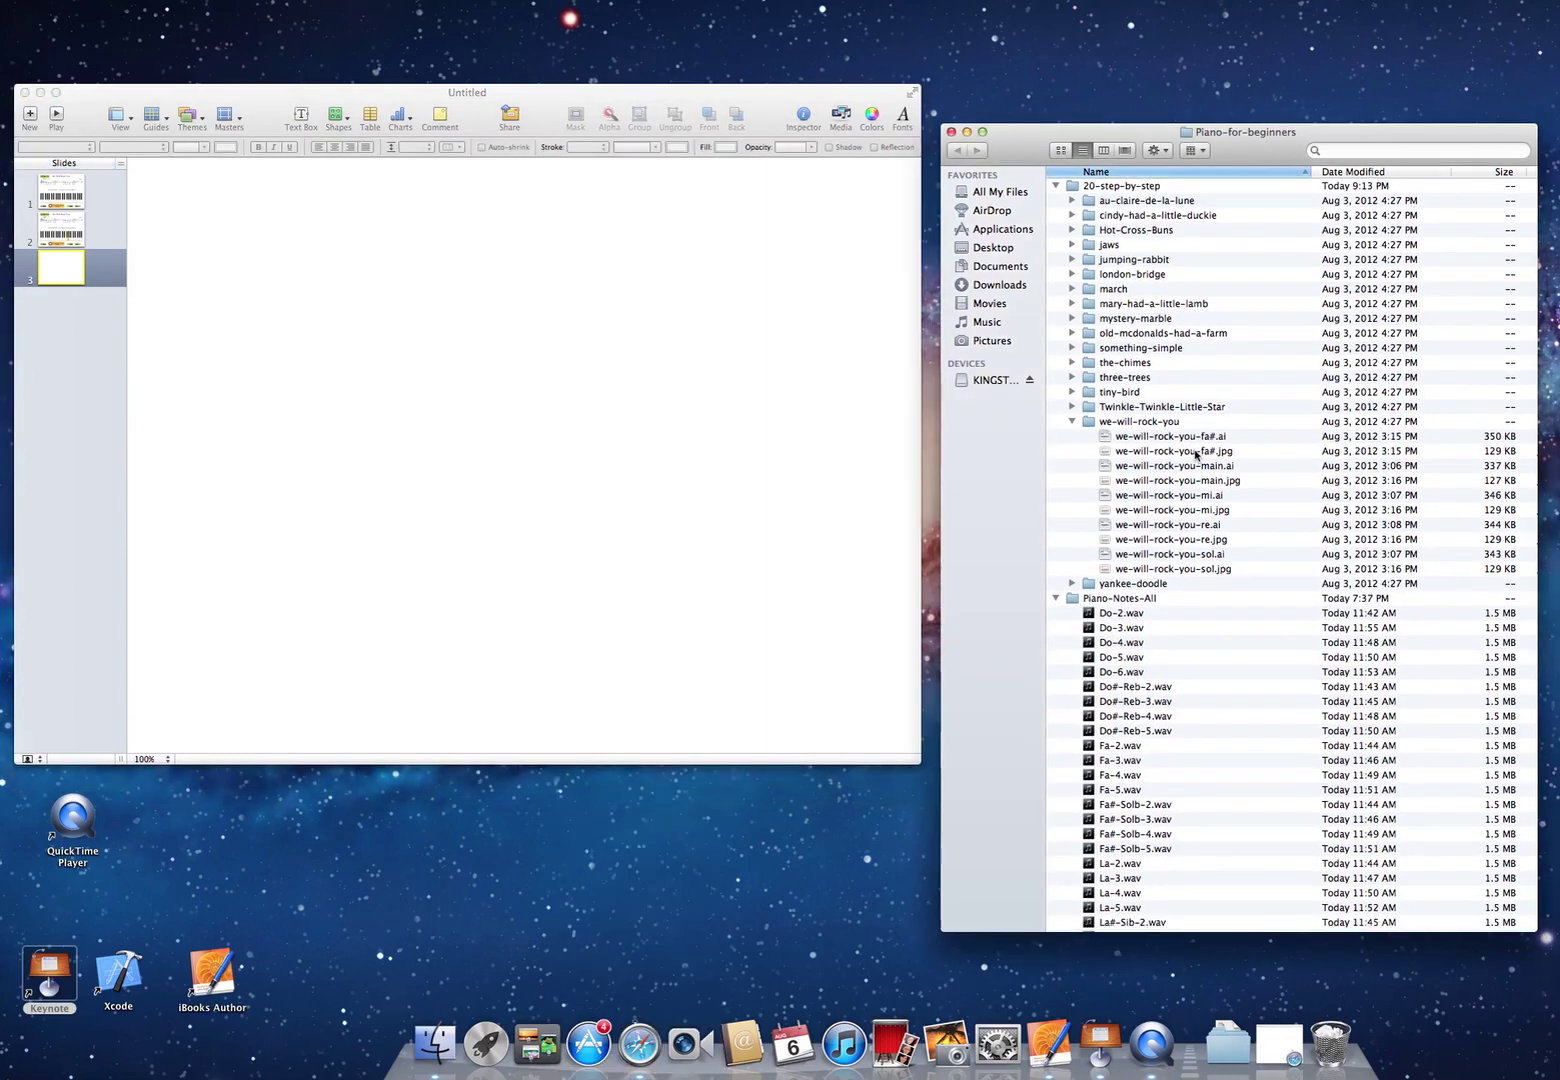
pyautogui.click(1189, 452)
pyautogui.moveTo(1105, 453); pyautogui.dragTo(444, 389)
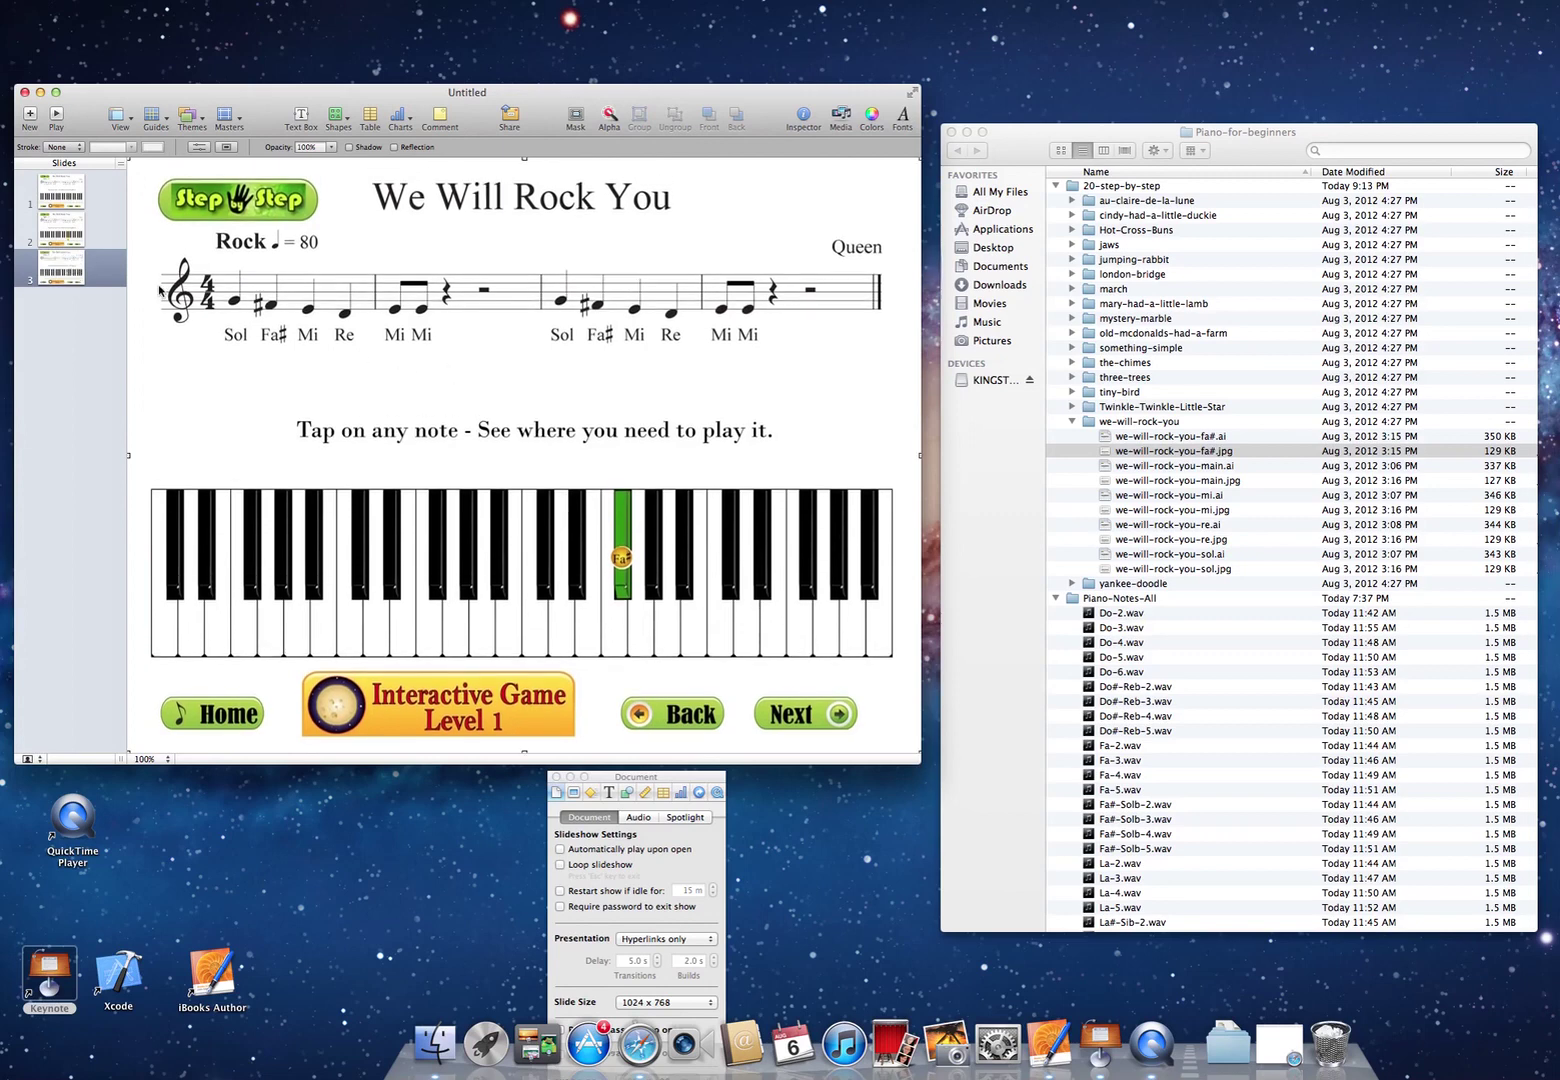
# - Copy the red triangle marker from the second slide to the third slide
pyautogui.click(62, 228)
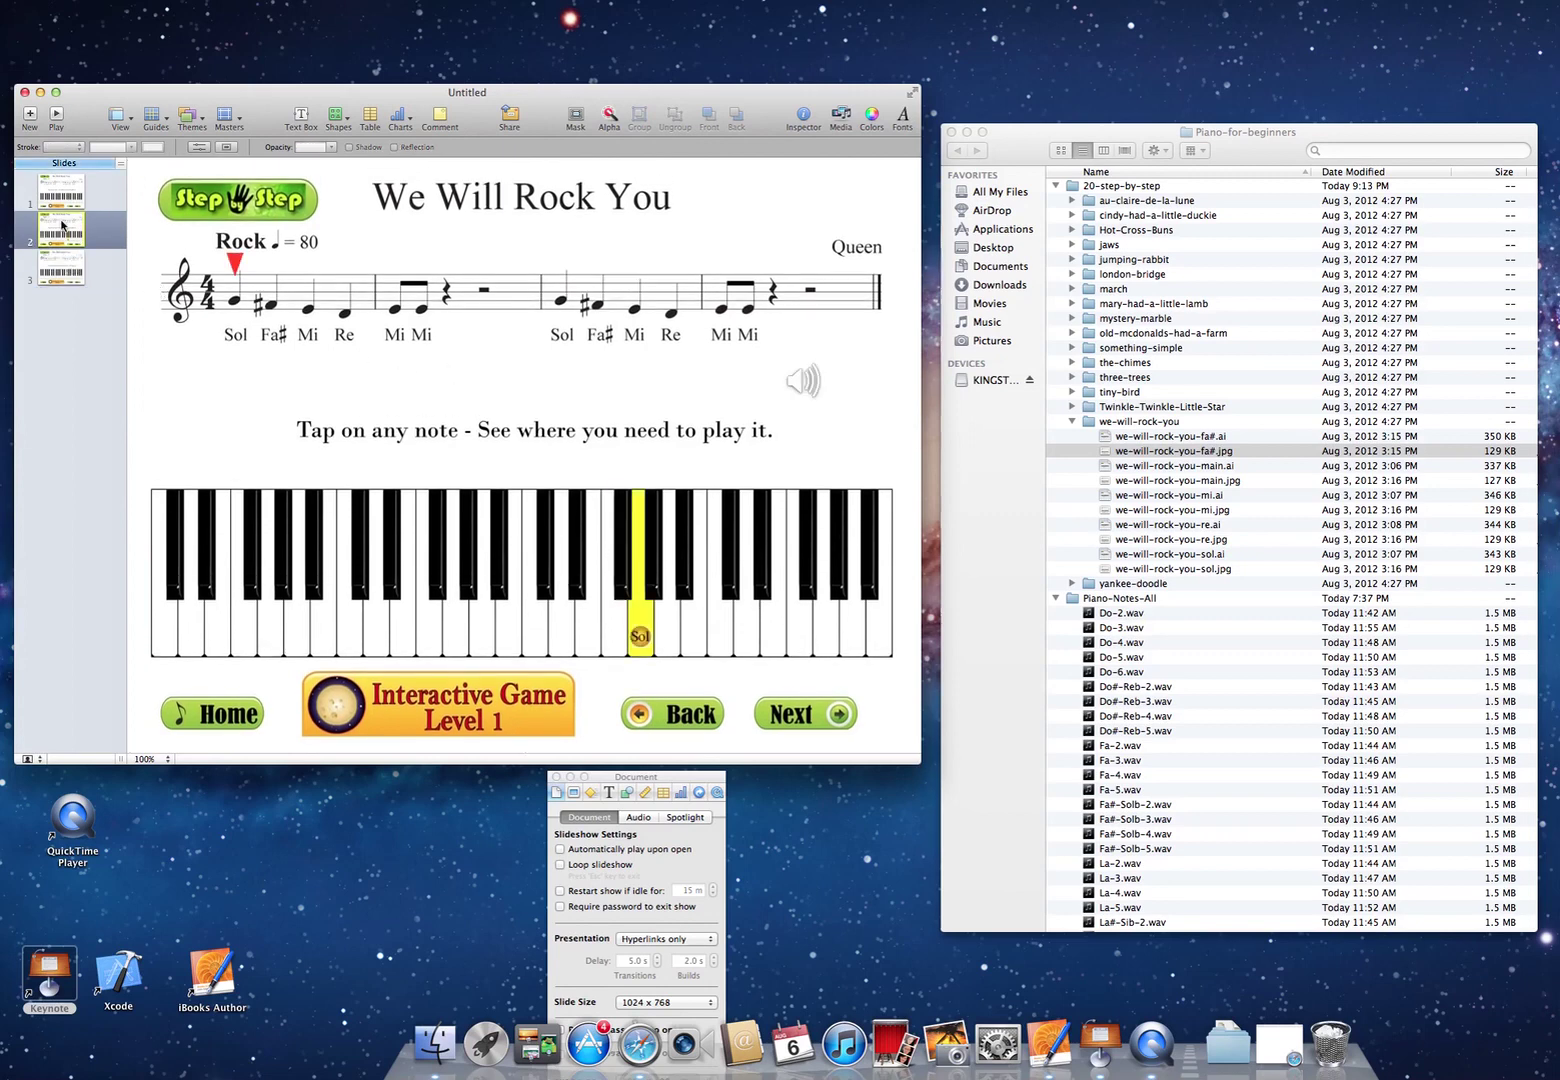
pyautogui.click(236, 265)
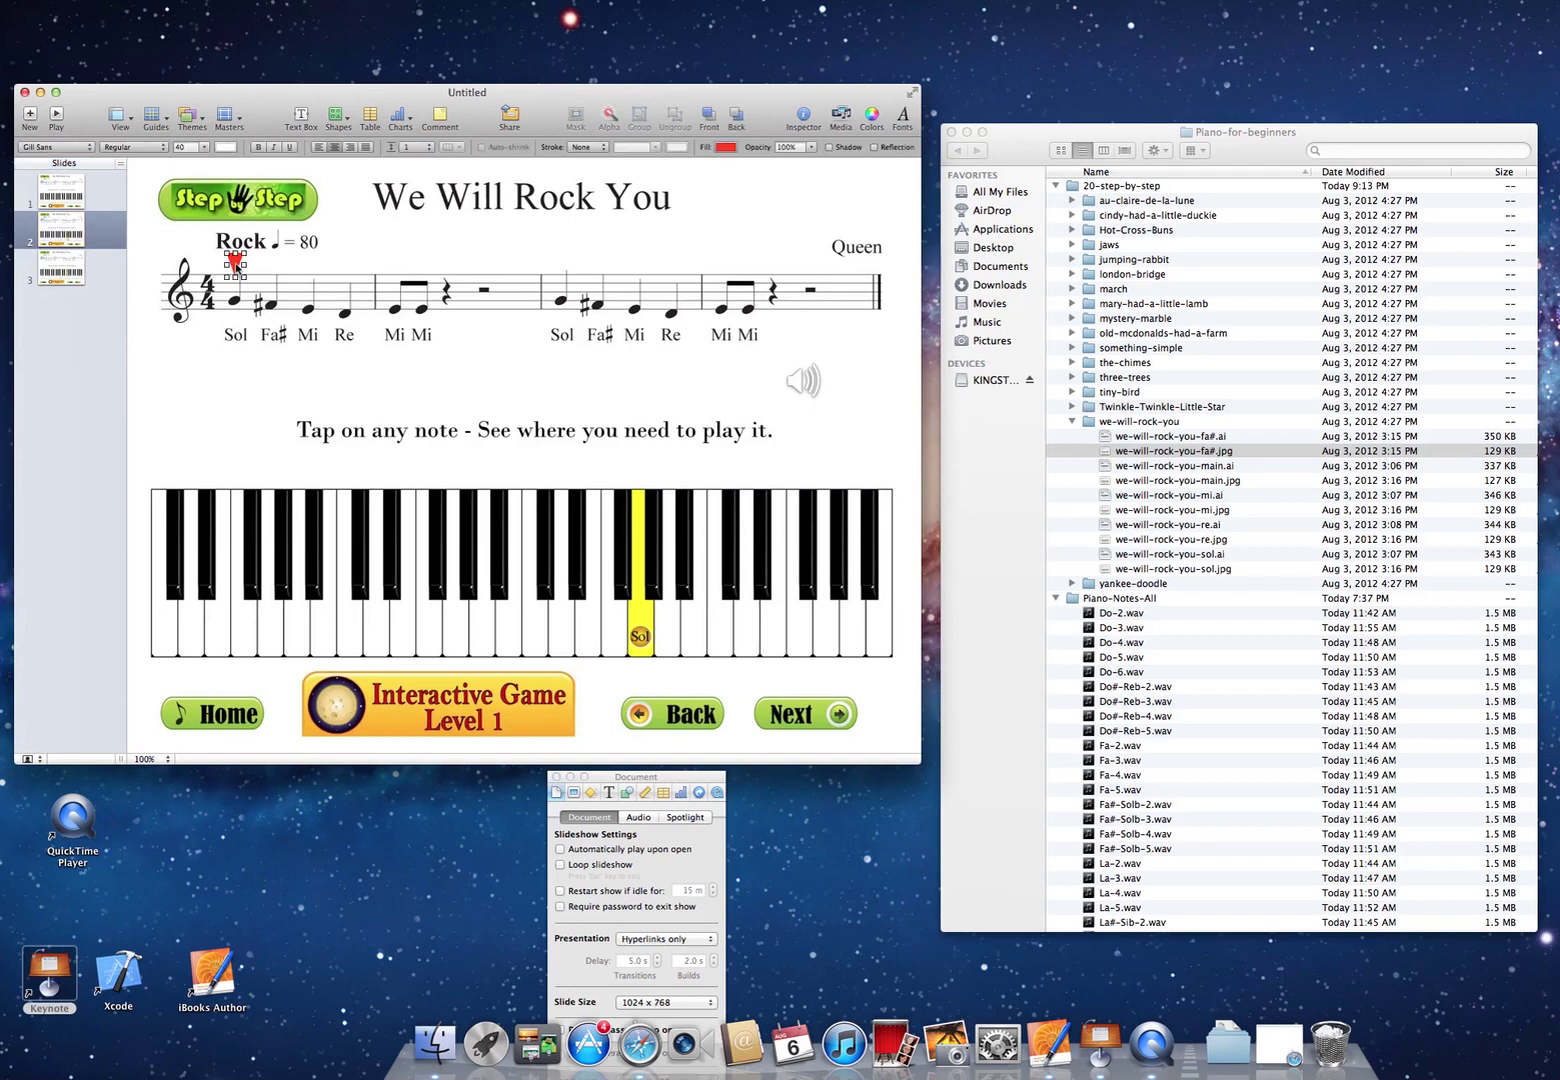
pyautogui.click(70, 270)
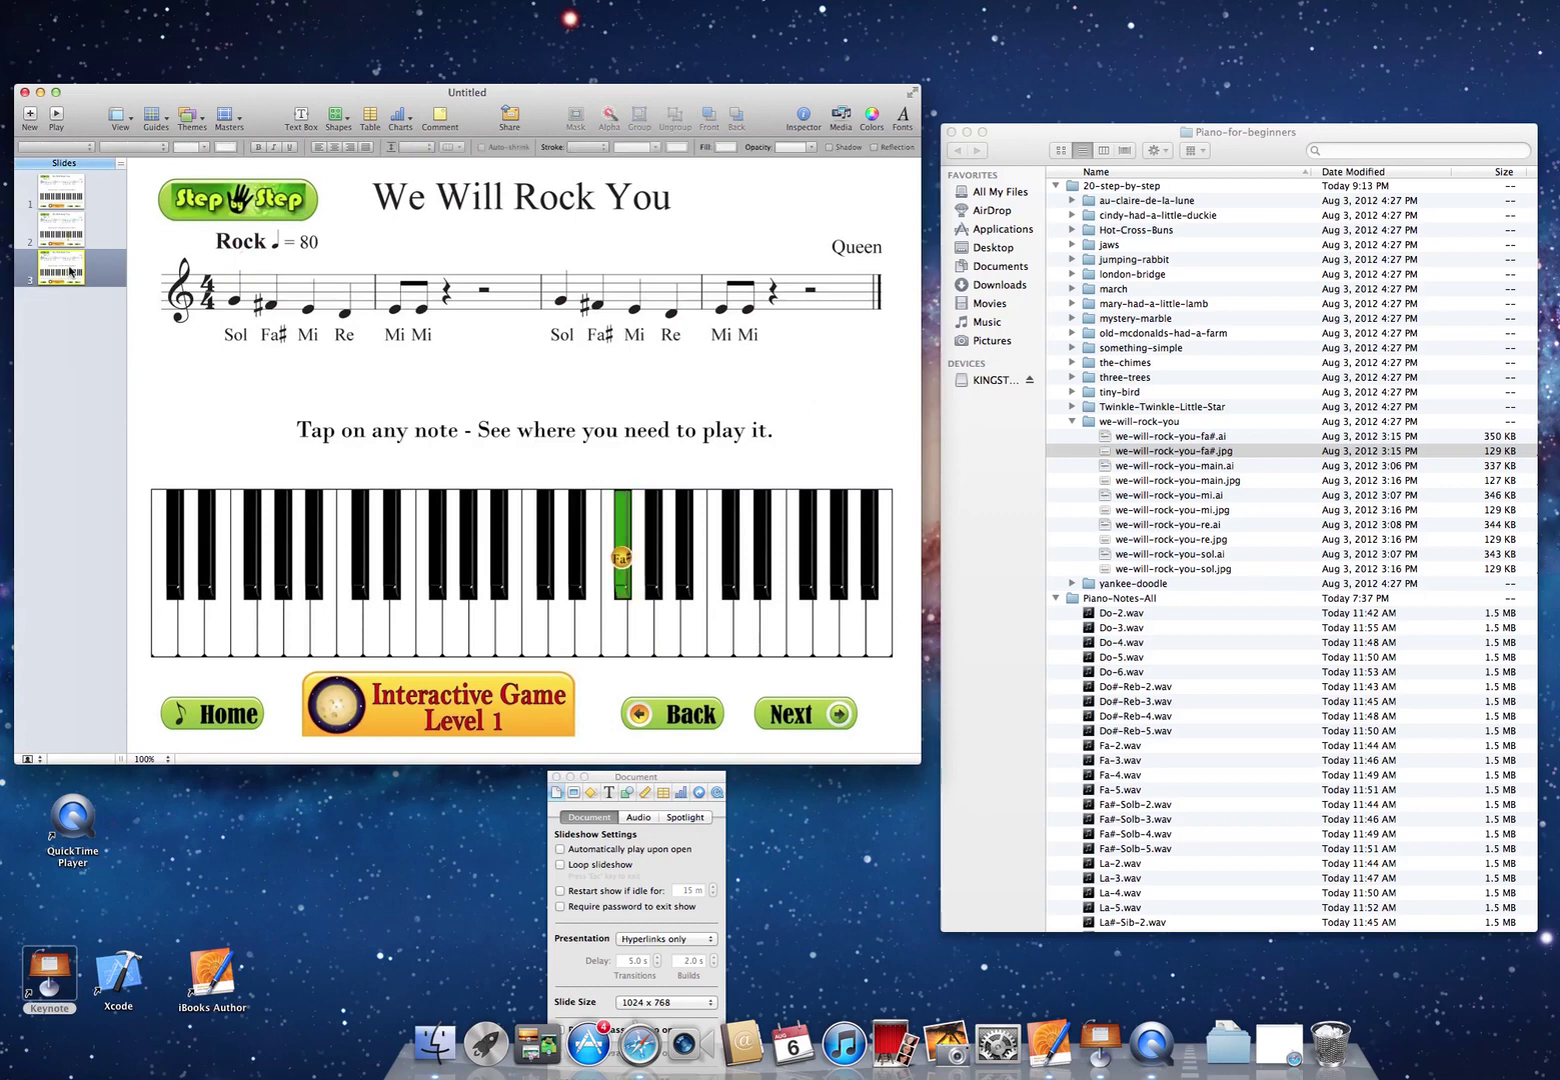
pyautogui.press('super+v')
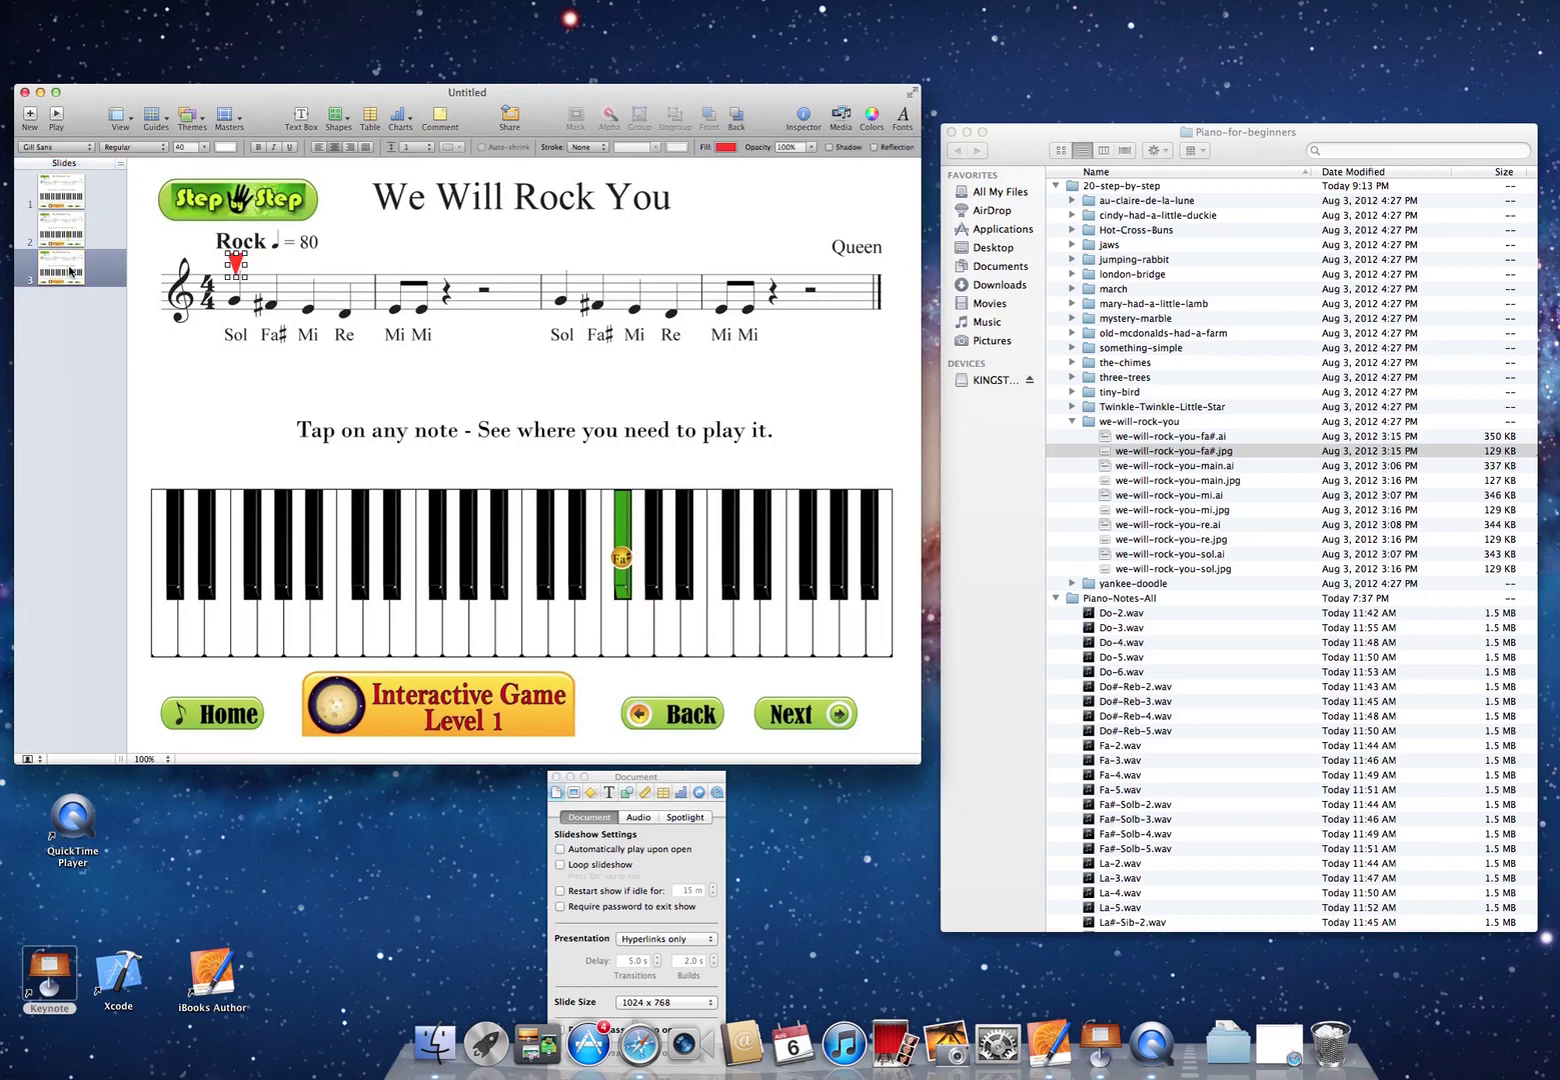
# - Nudge the red triangle on the third slide to the right until it sits directly above the first Fa# note
pyautogui.press('Right')
pyautogui.press('Right')
pyautogui.press('Right')
pyautogui.press('Right')
pyautogui.press('Right')
pyautogui.press('Right')
pyautogui.press('Right')
pyautogui.press('Right')
pyautogui.press('Right')
pyautogui.press('Right')
pyautogui.press('Right')
pyautogui.press('Right')
pyautogui.press('Right')
pyautogui.press('Right')
pyautogui.press('Right')
pyautogui.press('Right')
pyautogui.press('Right')
pyautogui.press('Right')
pyautogui.press('Right')
pyautogui.press('Right')
pyautogui.press('Right')
pyautogui.press('Right')
pyautogui.press('Right')
pyautogui.press('Right')
pyautogui.press('Right')
pyautogui.press('Right')
pyautogui.press('Right')
pyautogui.press('Right')
pyautogui.press('Right')
pyautogui.press('Right')
pyautogui.press('Right')
pyautogui.press('Right')
pyautogui.press('Right')
pyautogui.press('Right')
pyautogui.press('Right')
pyautogui.press('Right')
pyautogui.press('Right')
pyautogui.press('Right')
pyautogui.press('Right')
pyautogui.press('Right')
pyautogui.click(477, 390)
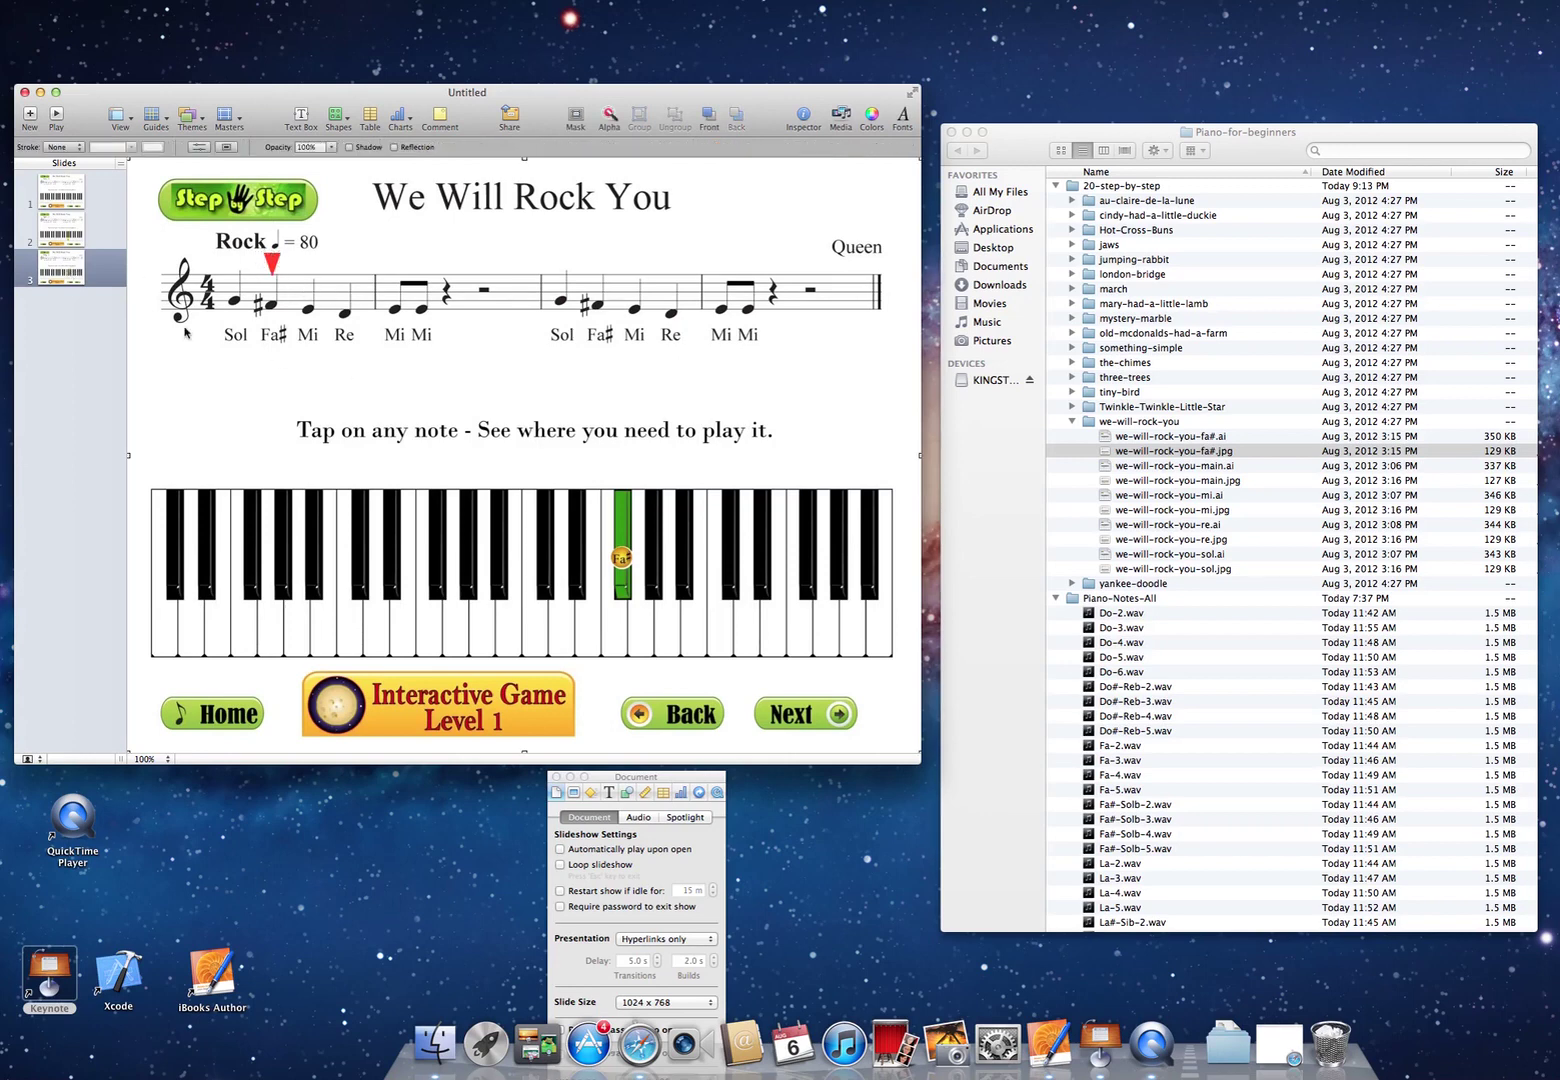
# - Add a fourth slide after the Fa# slide and delete its title and body placeholders
pyautogui.click(30, 114)
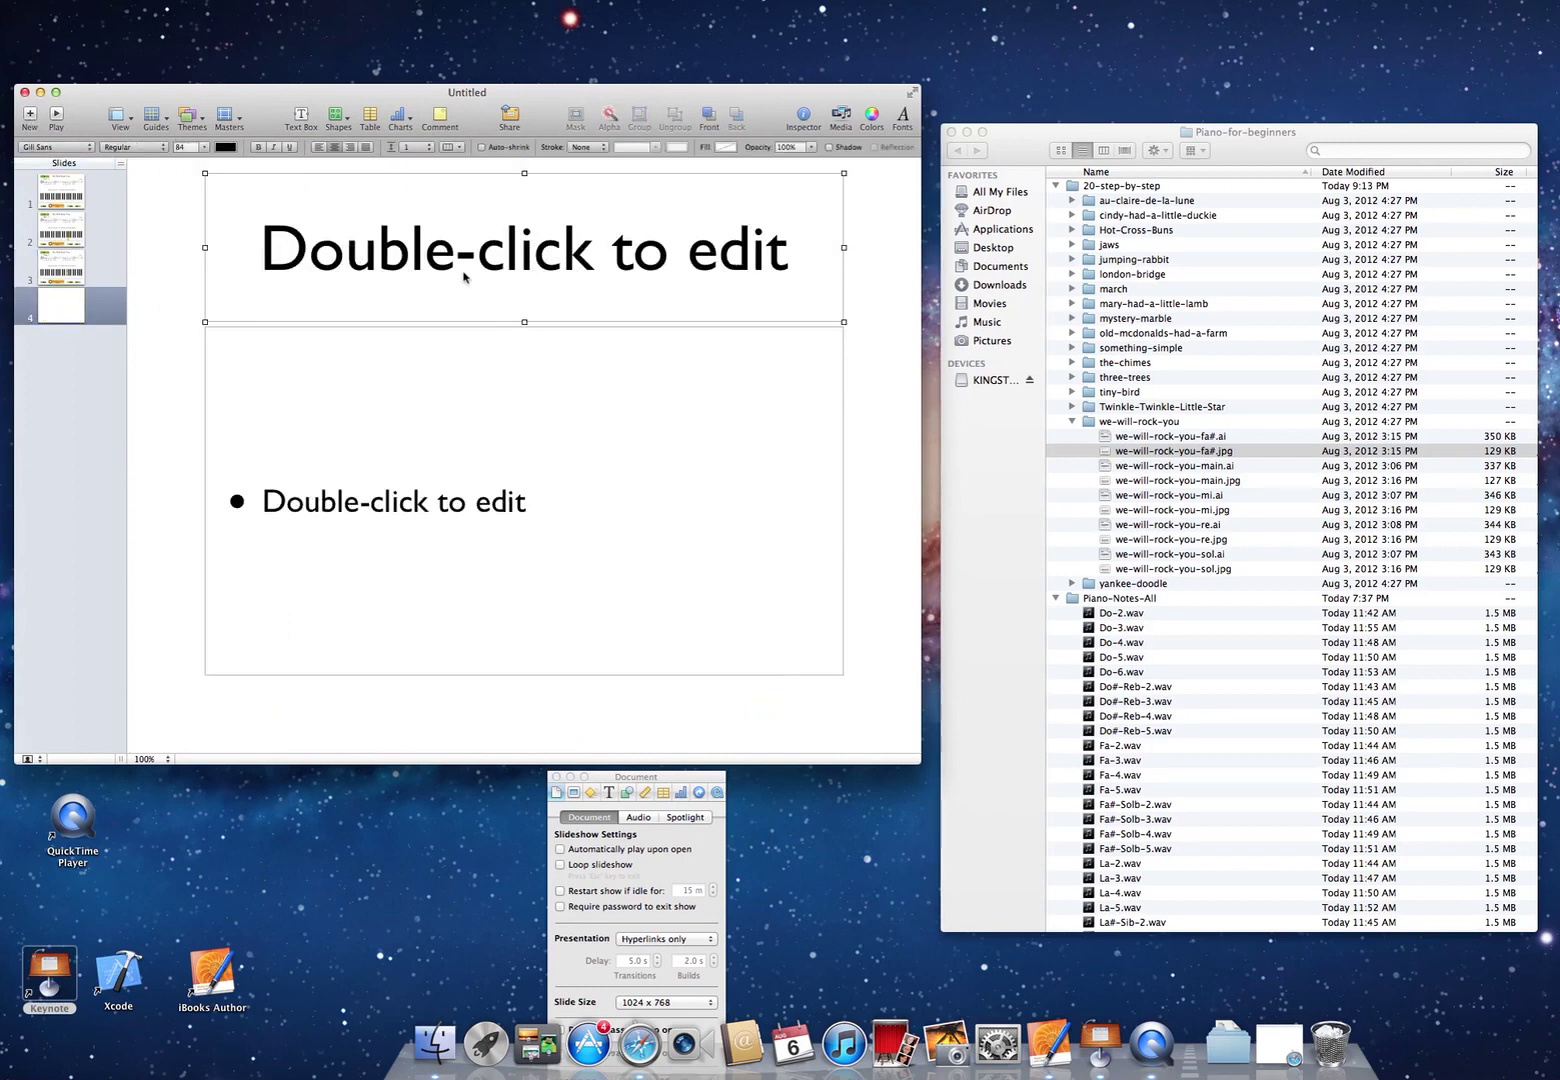
pyautogui.press('Delete')
pyautogui.click(470, 393)
pyautogui.press('Delete')
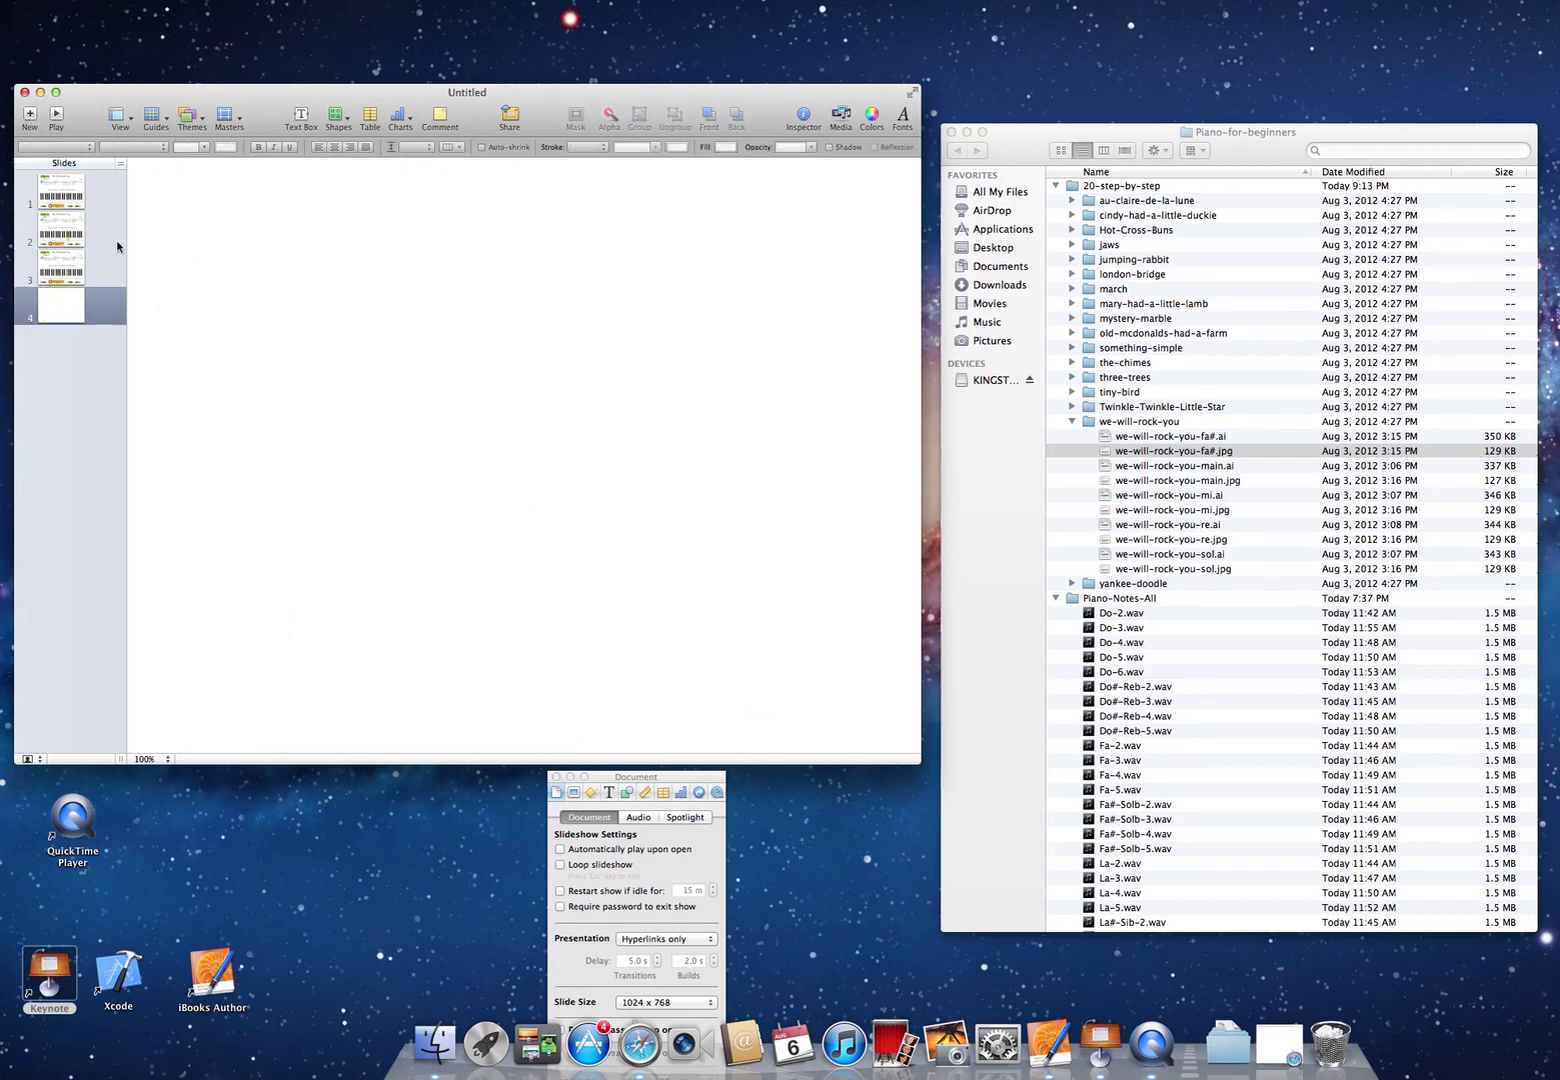
pyautogui.click(75, 276)
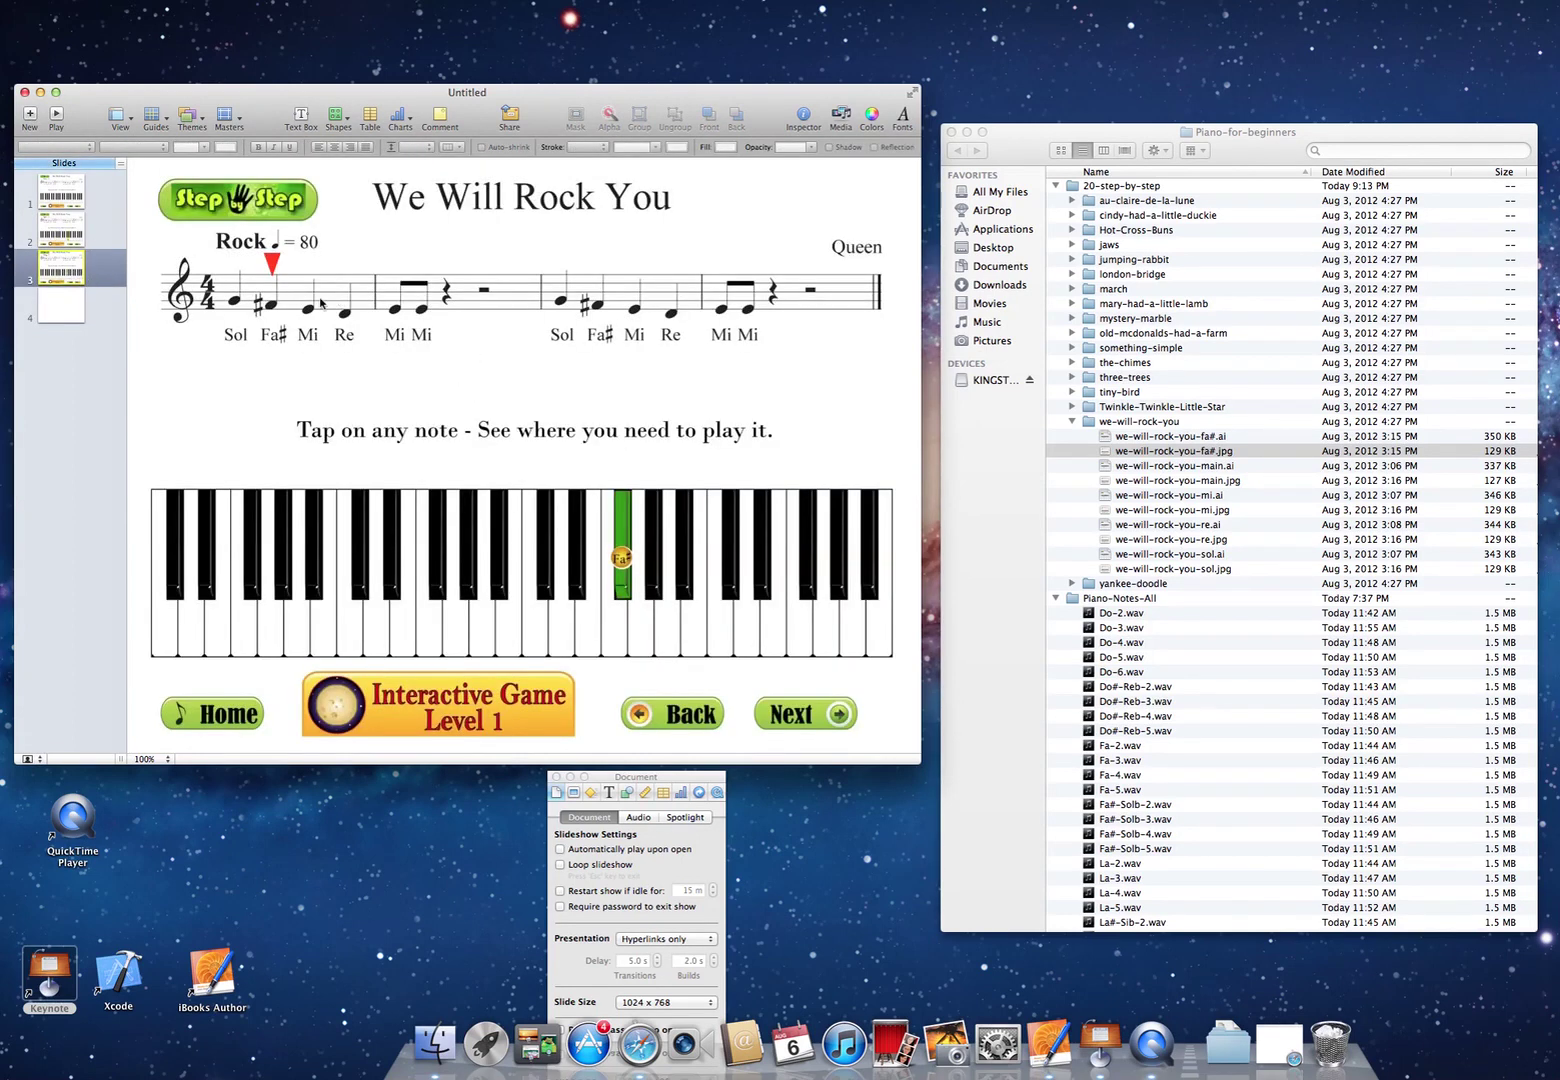
# - Place the image we-will-rock-you-mi.jpg on the blank fourth slide so that it fills the slide
pyautogui.click(61, 307)
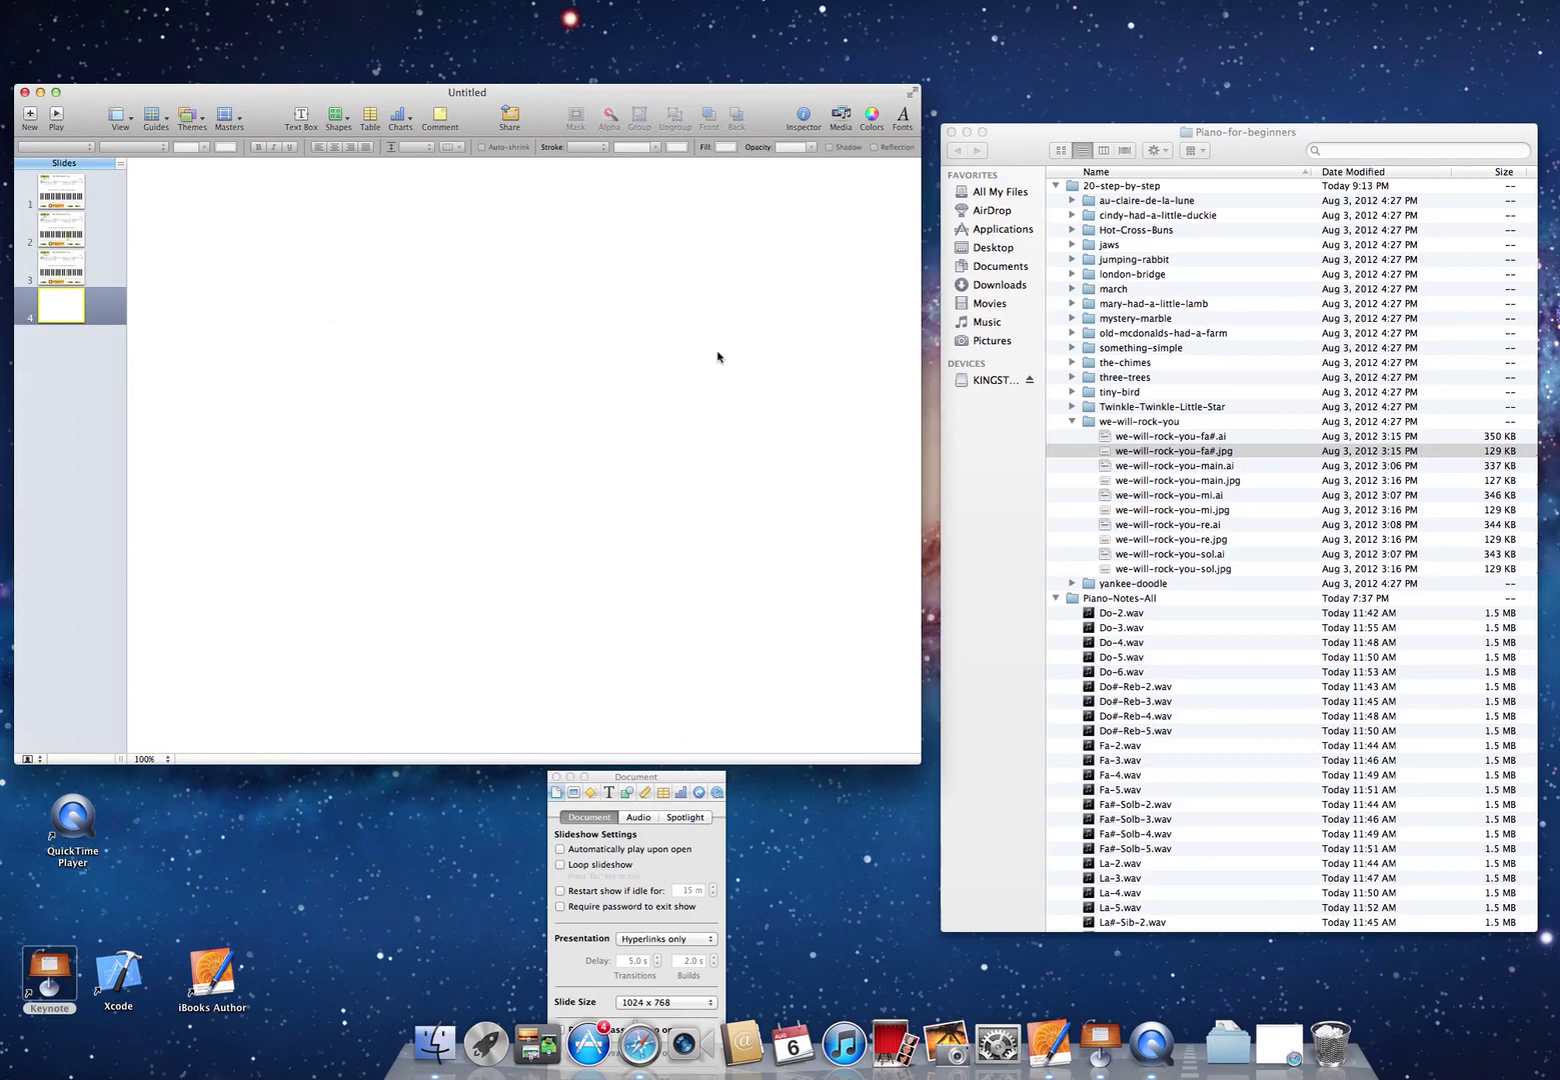
pyautogui.click(1203, 505)
pyautogui.click(1128, 511)
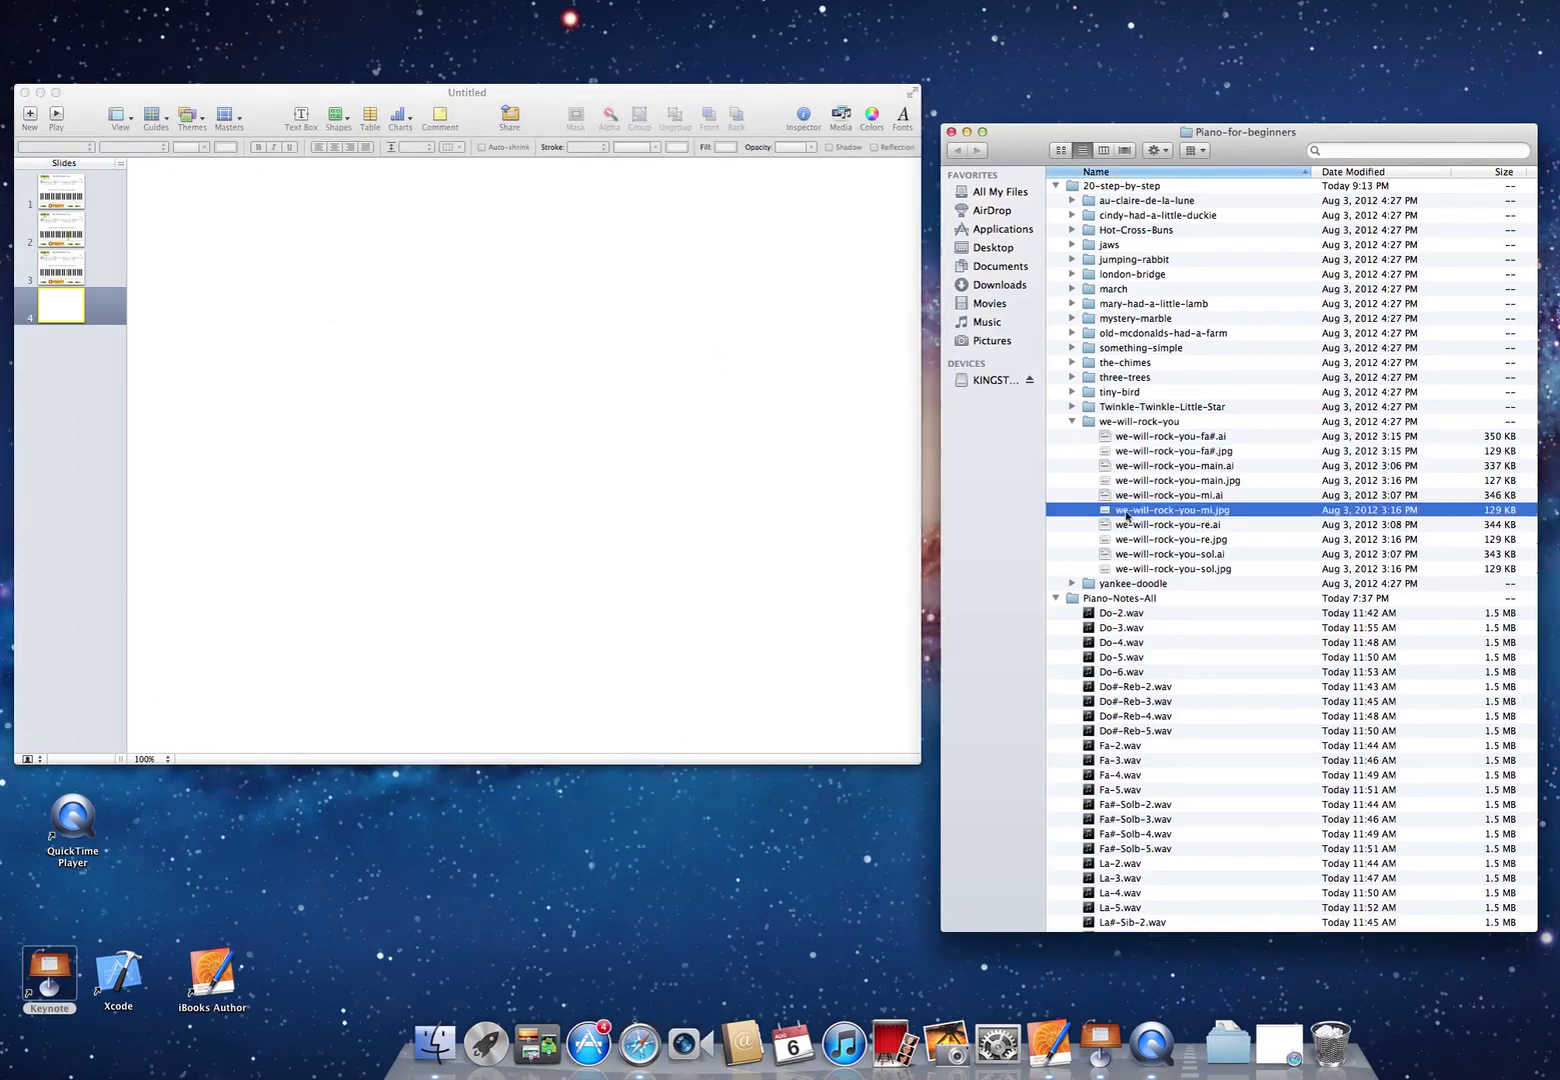
pyautogui.moveTo(1108, 514); pyautogui.dragTo(489, 388)
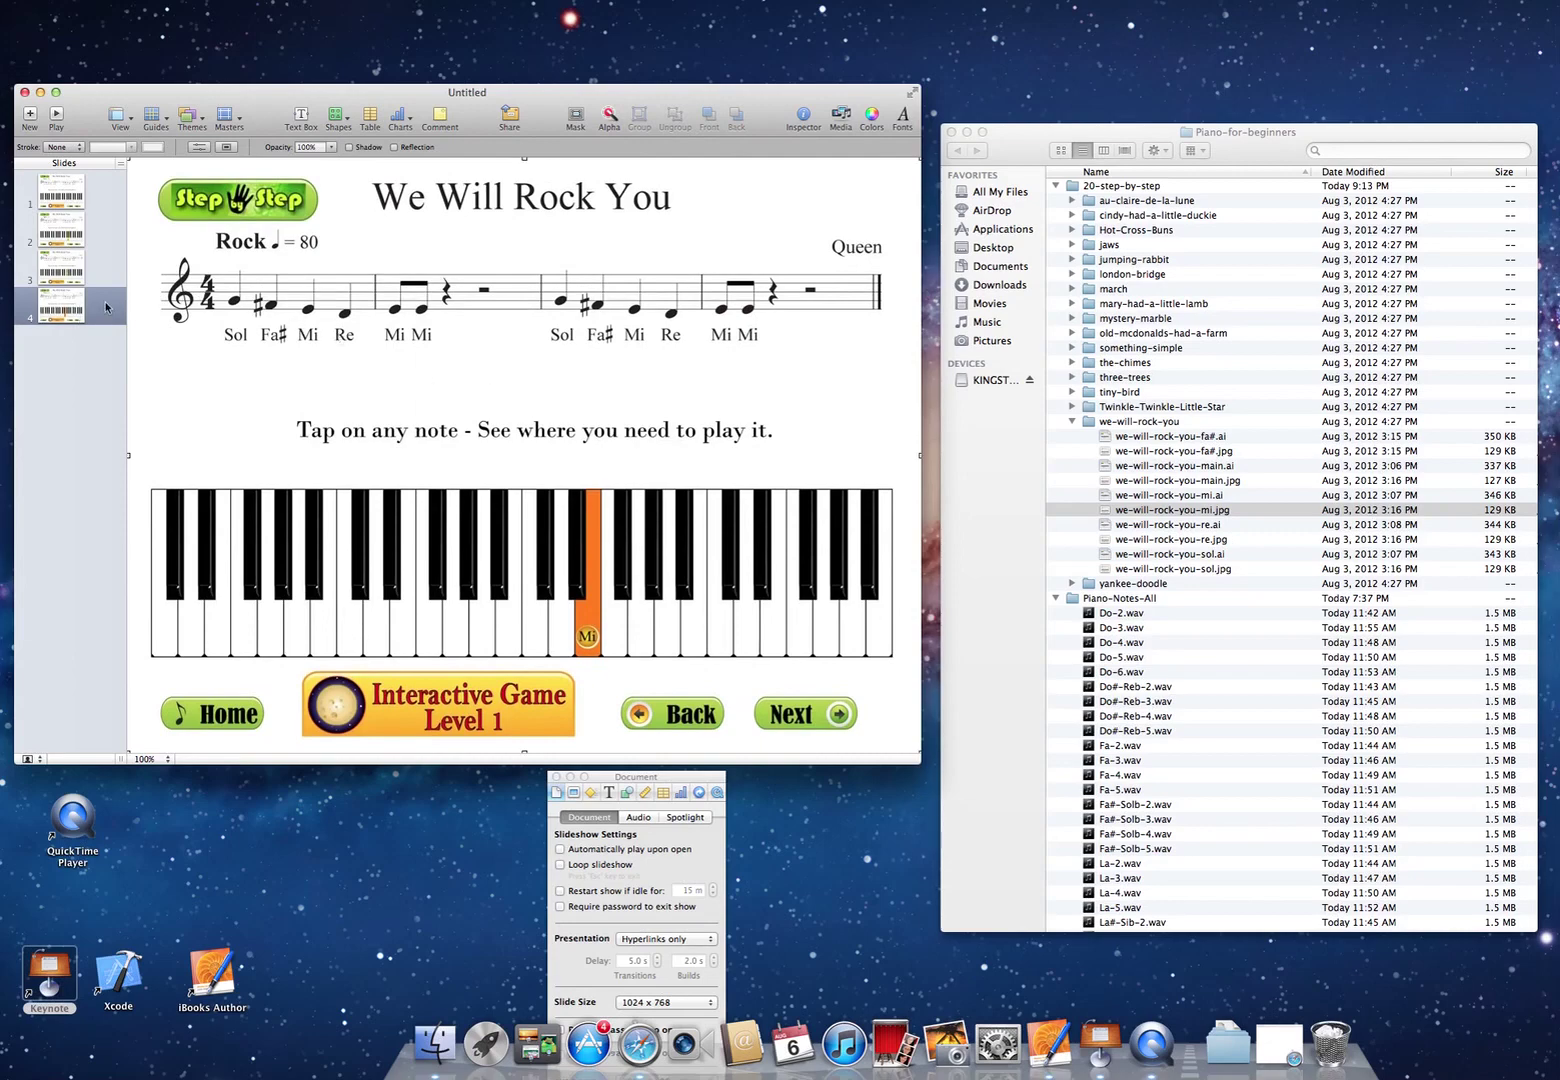
# - Add the Fa#-Solb-4.wav sound from Piano-Notes-All to the empty area above the keyboard on the third slide
pyautogui.click(64, 270)
pyautogui.click(70, 240)
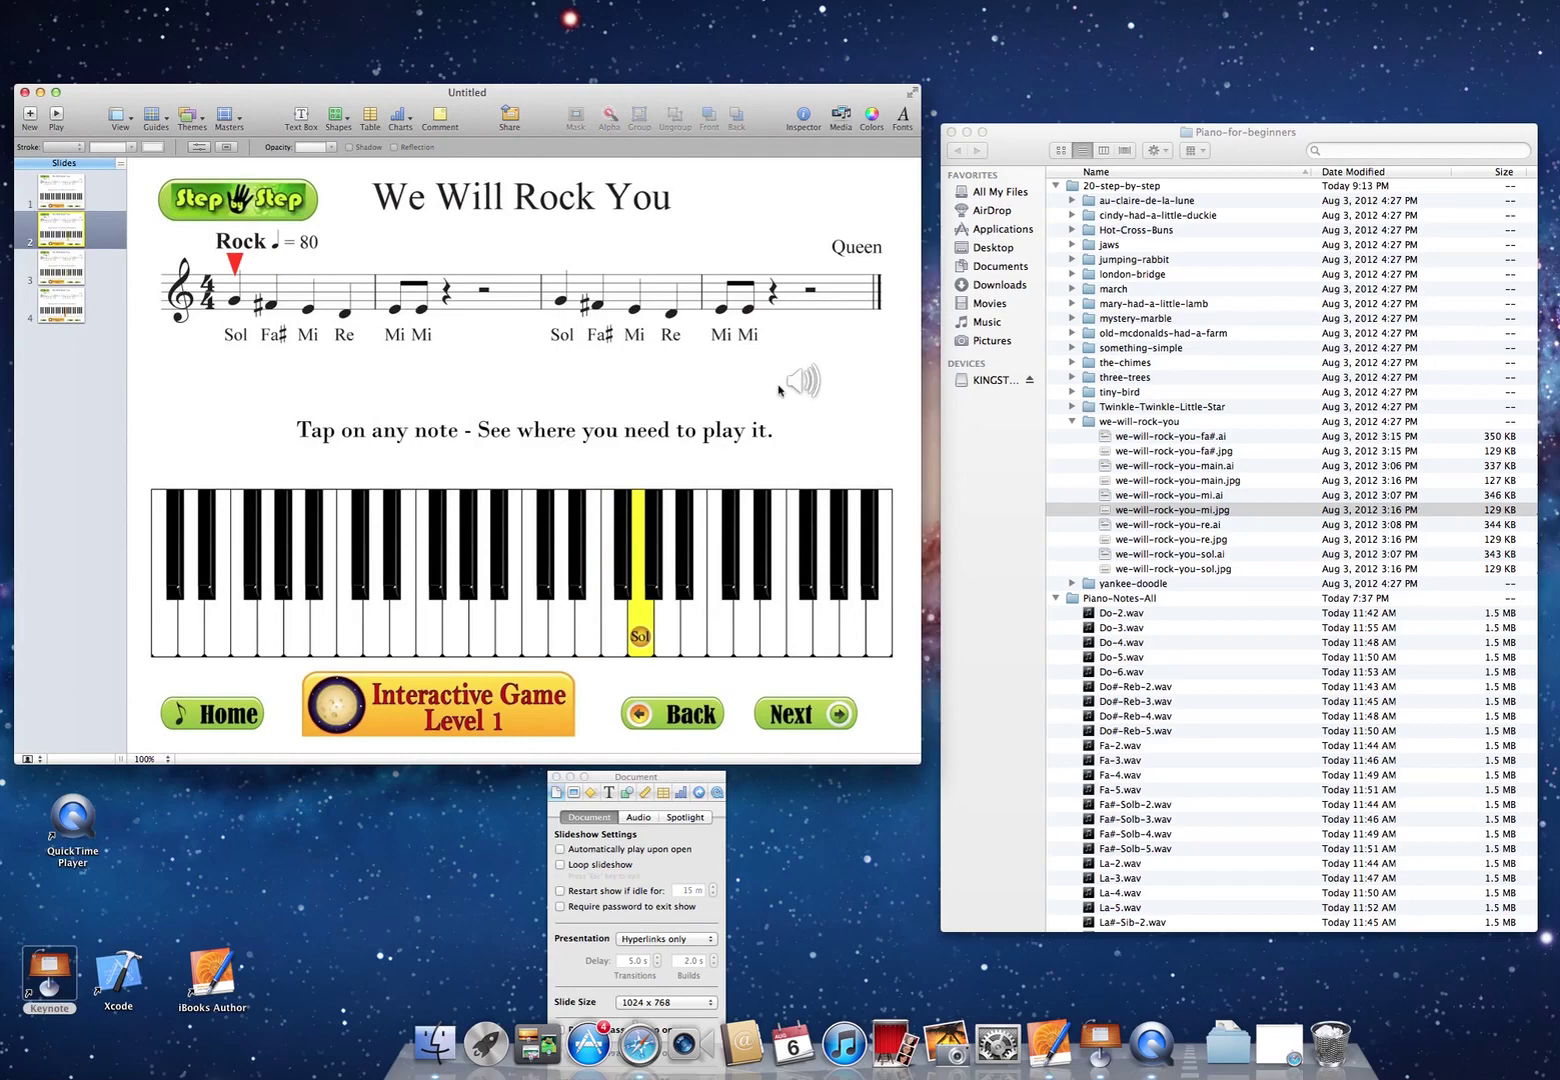
pyautogui.click(62, 267)
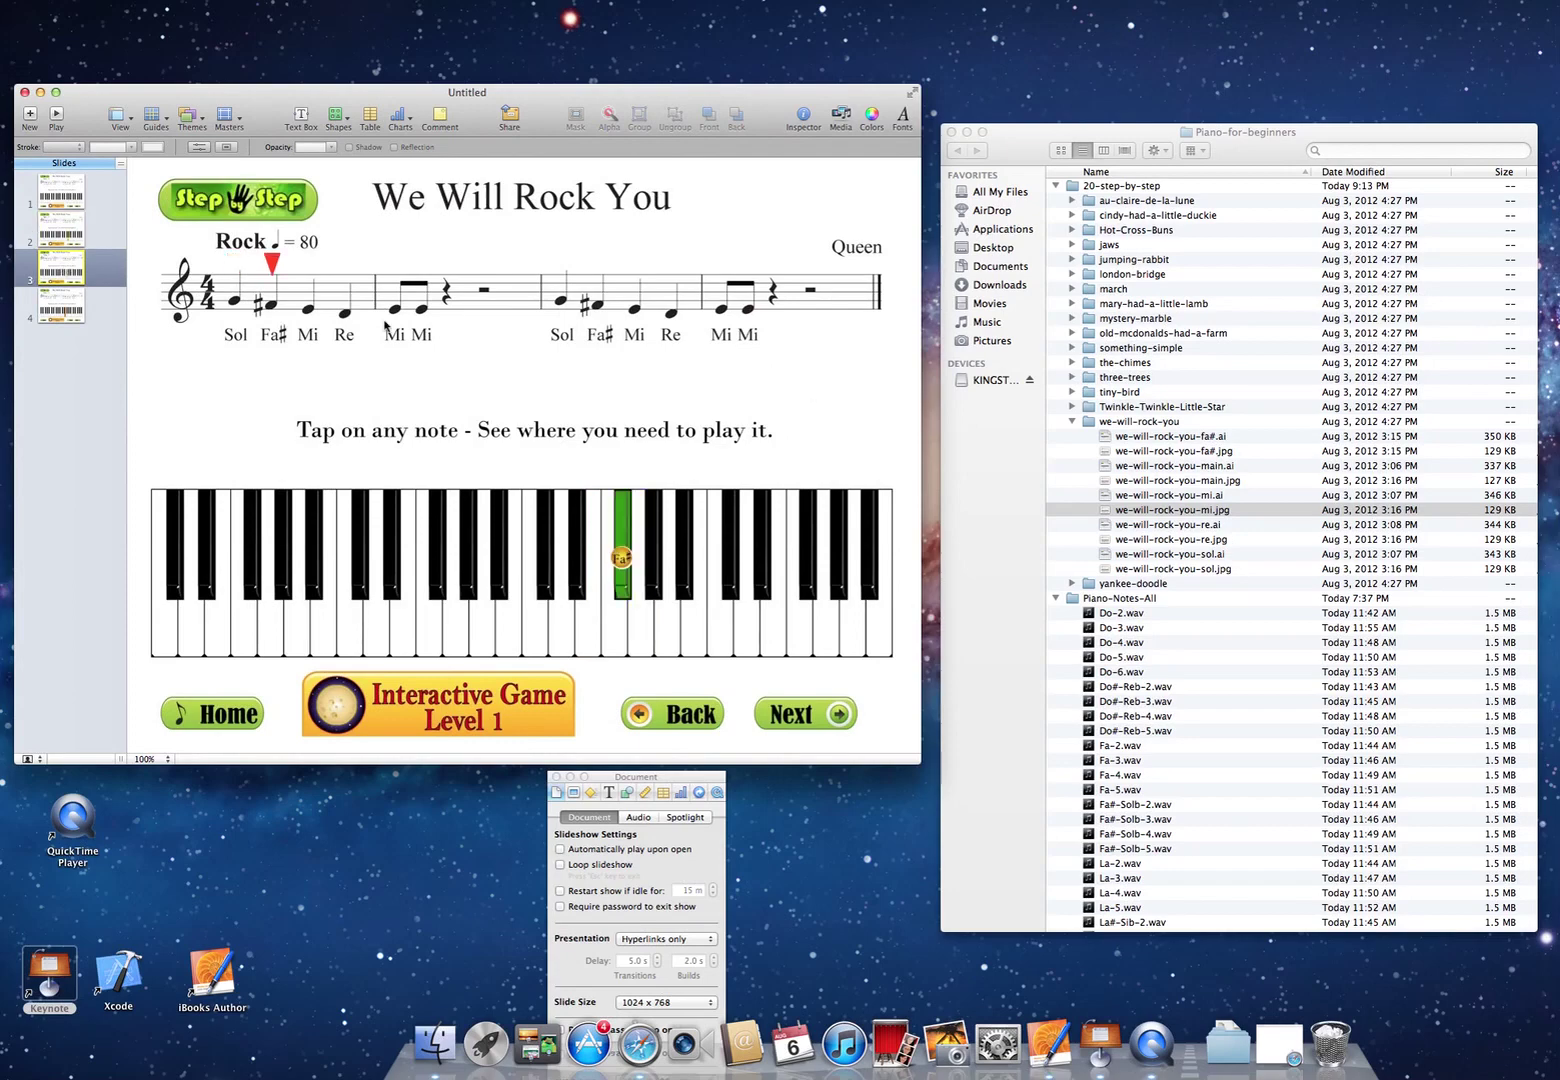
pyautogui.scroll(-5, 1201, 769)
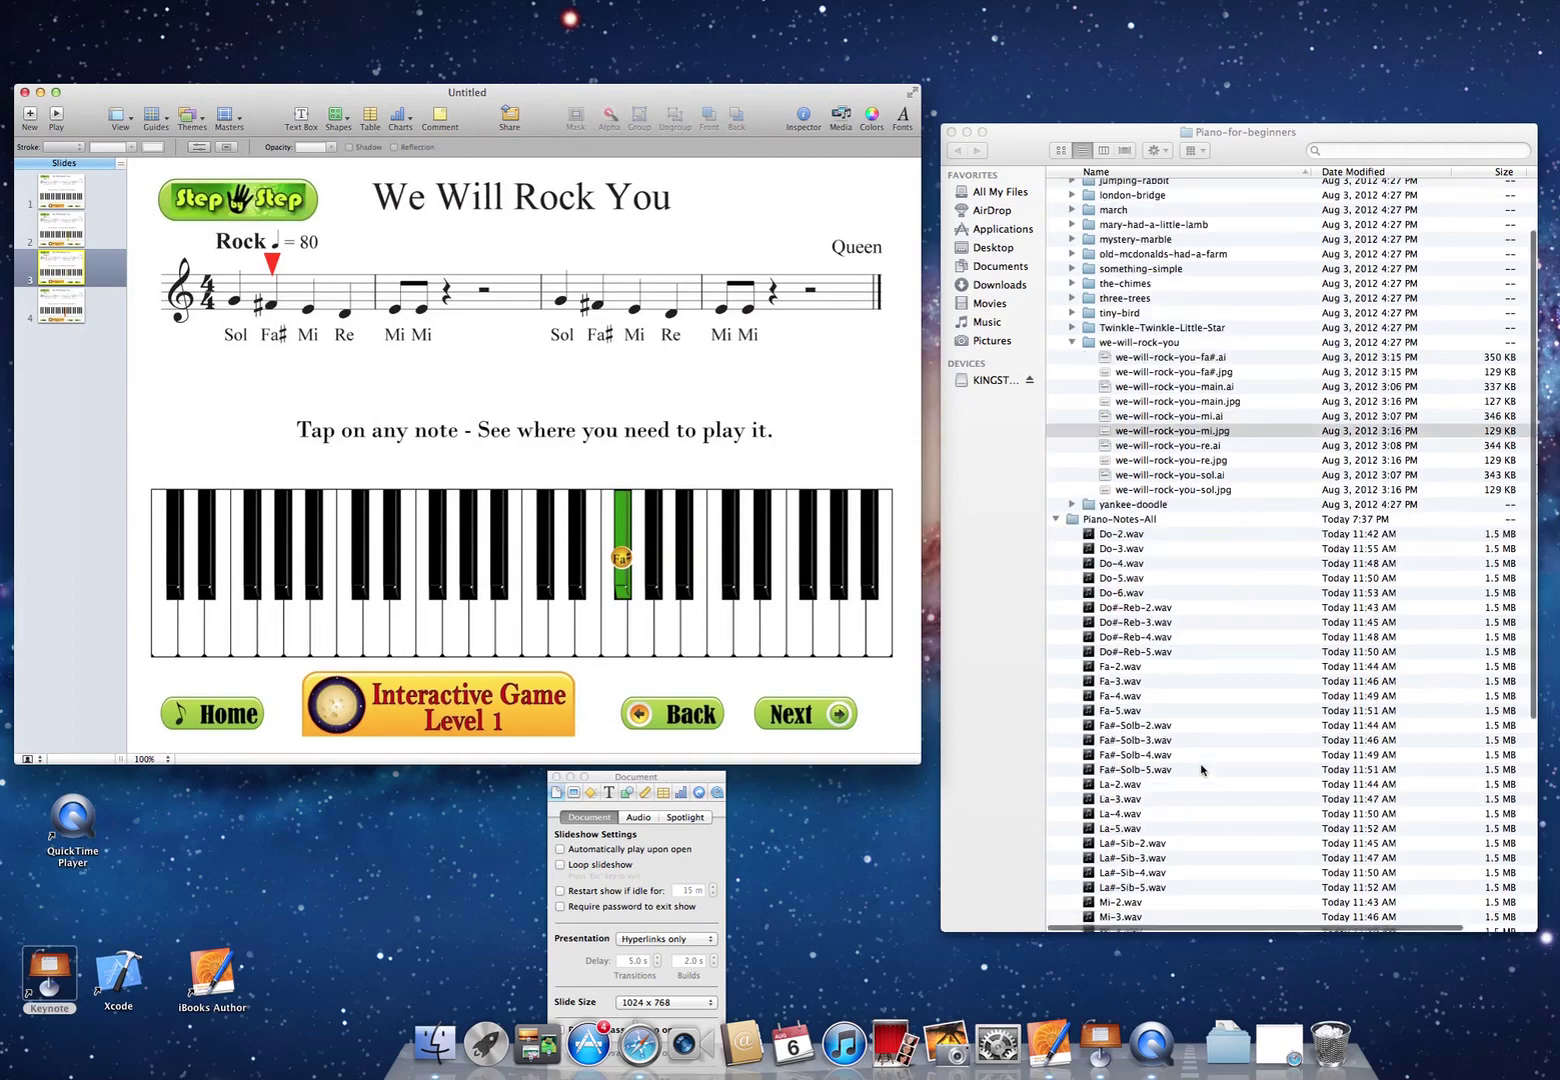
pyautogui.scroll(-4, 1201, 767)
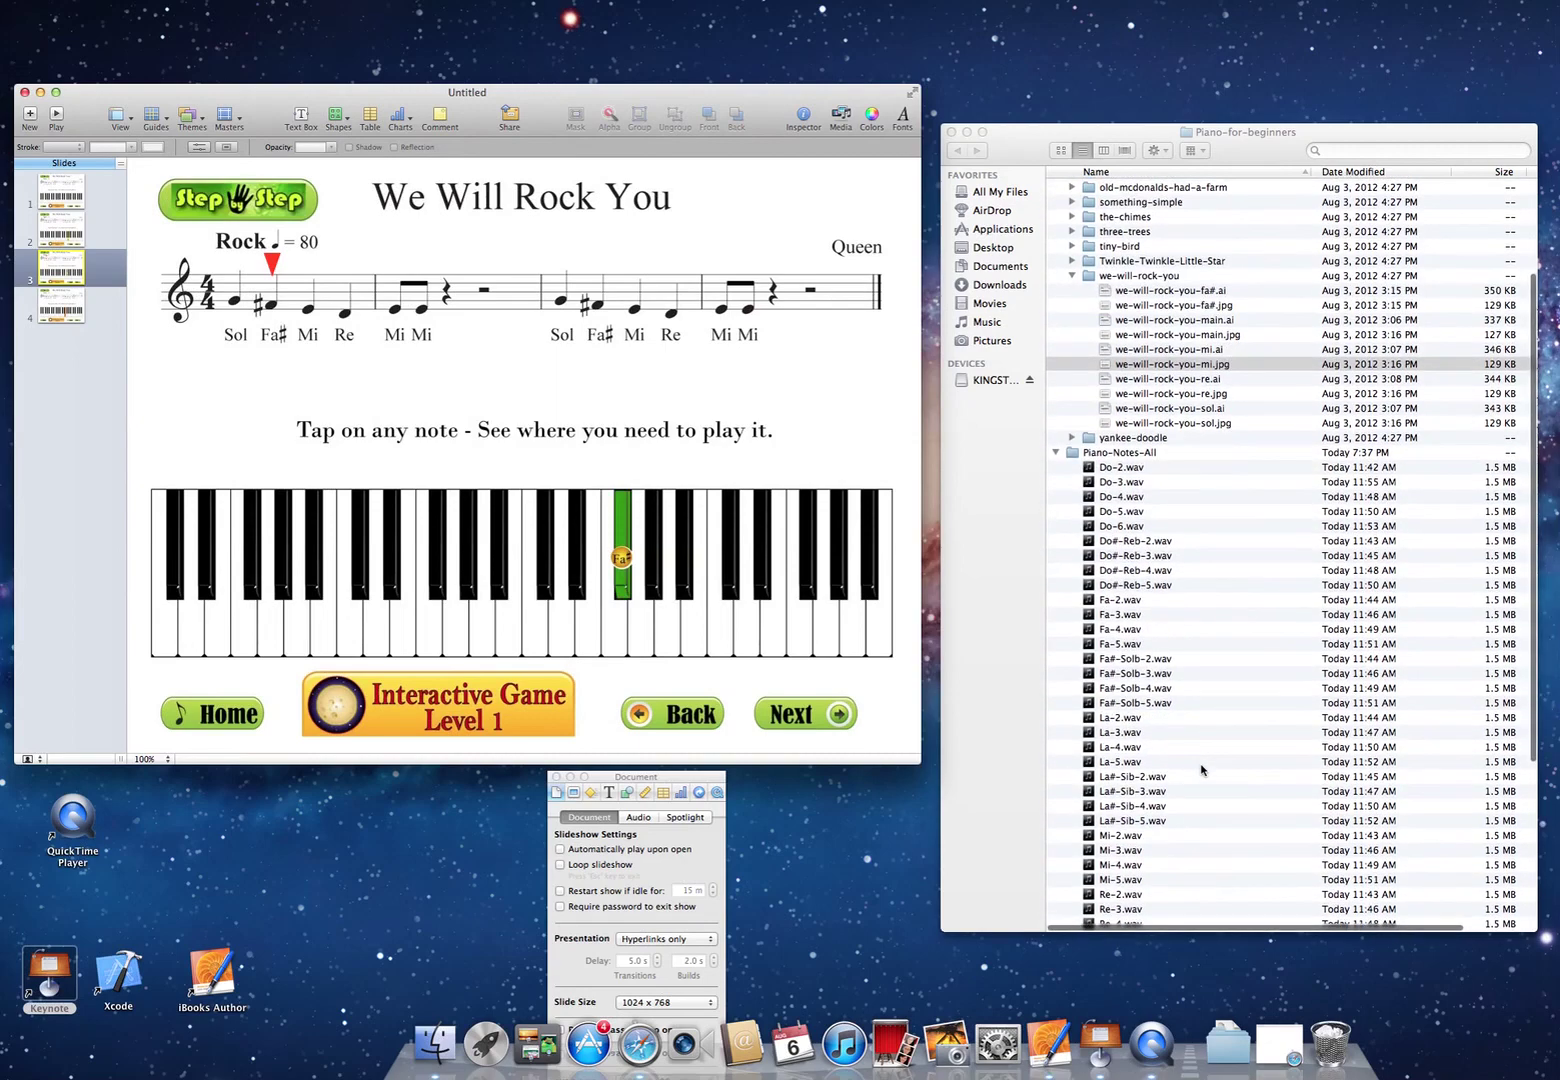
pyautogui.click(1113, 690)
pyautogui.click(1113, 690)
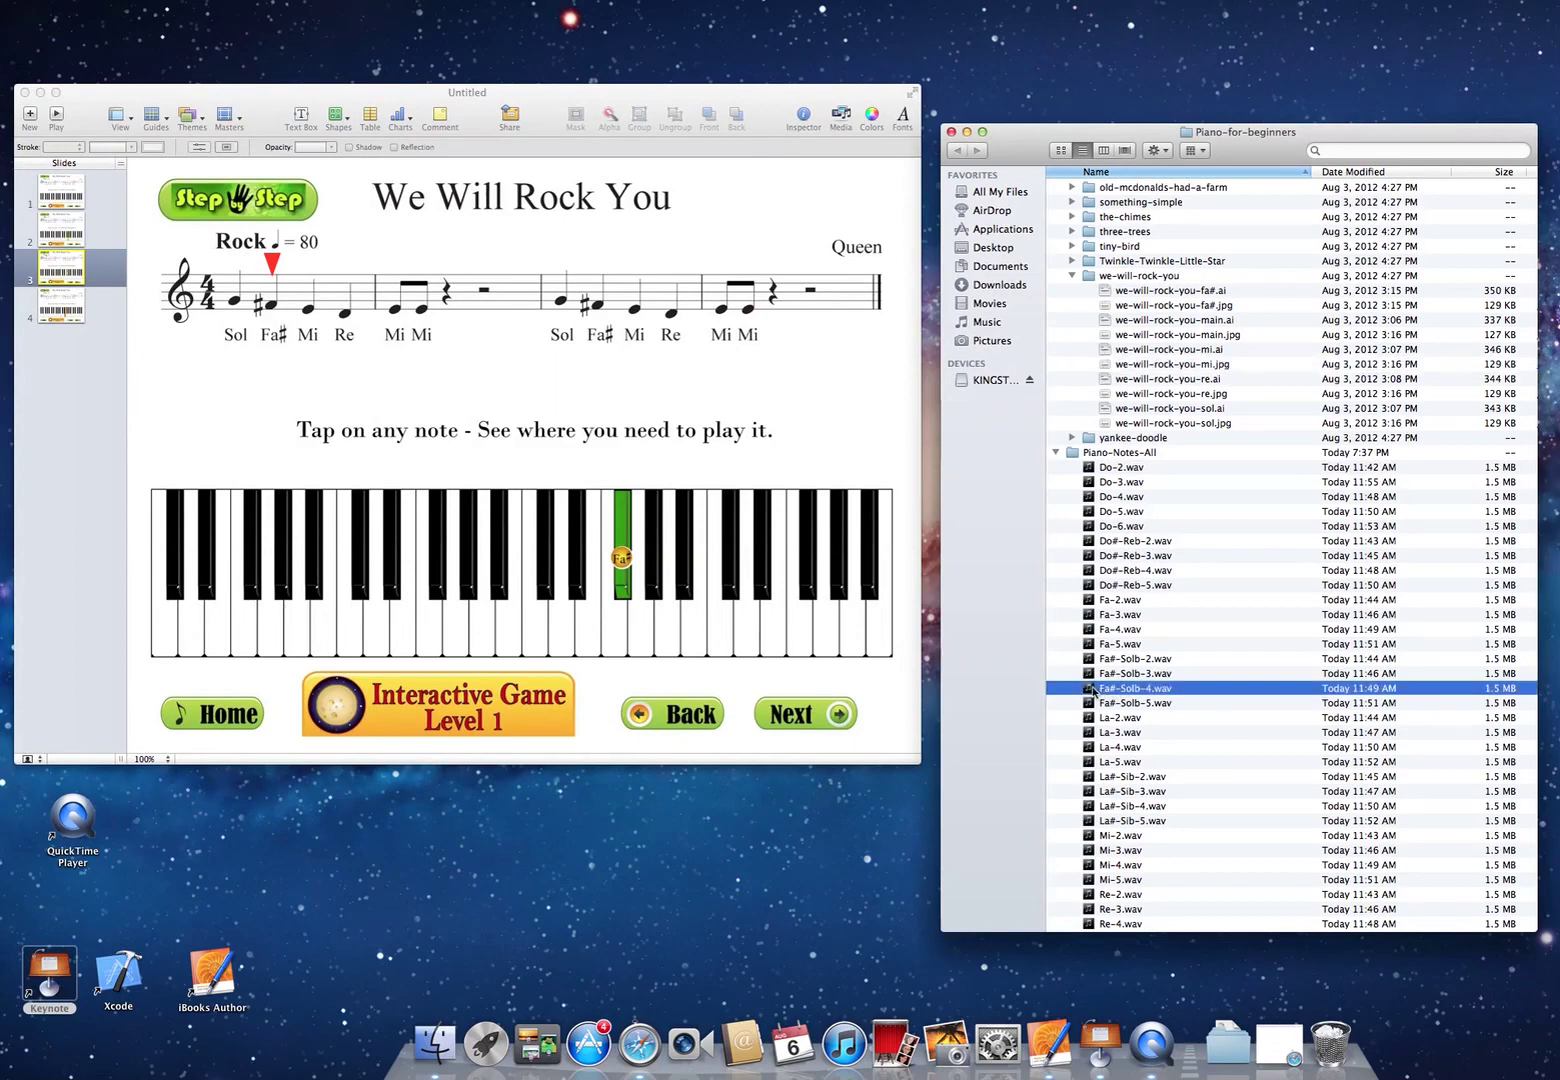
pyautogui.moveTo(1092, 690); pyautogui.dragTo(818, 388)
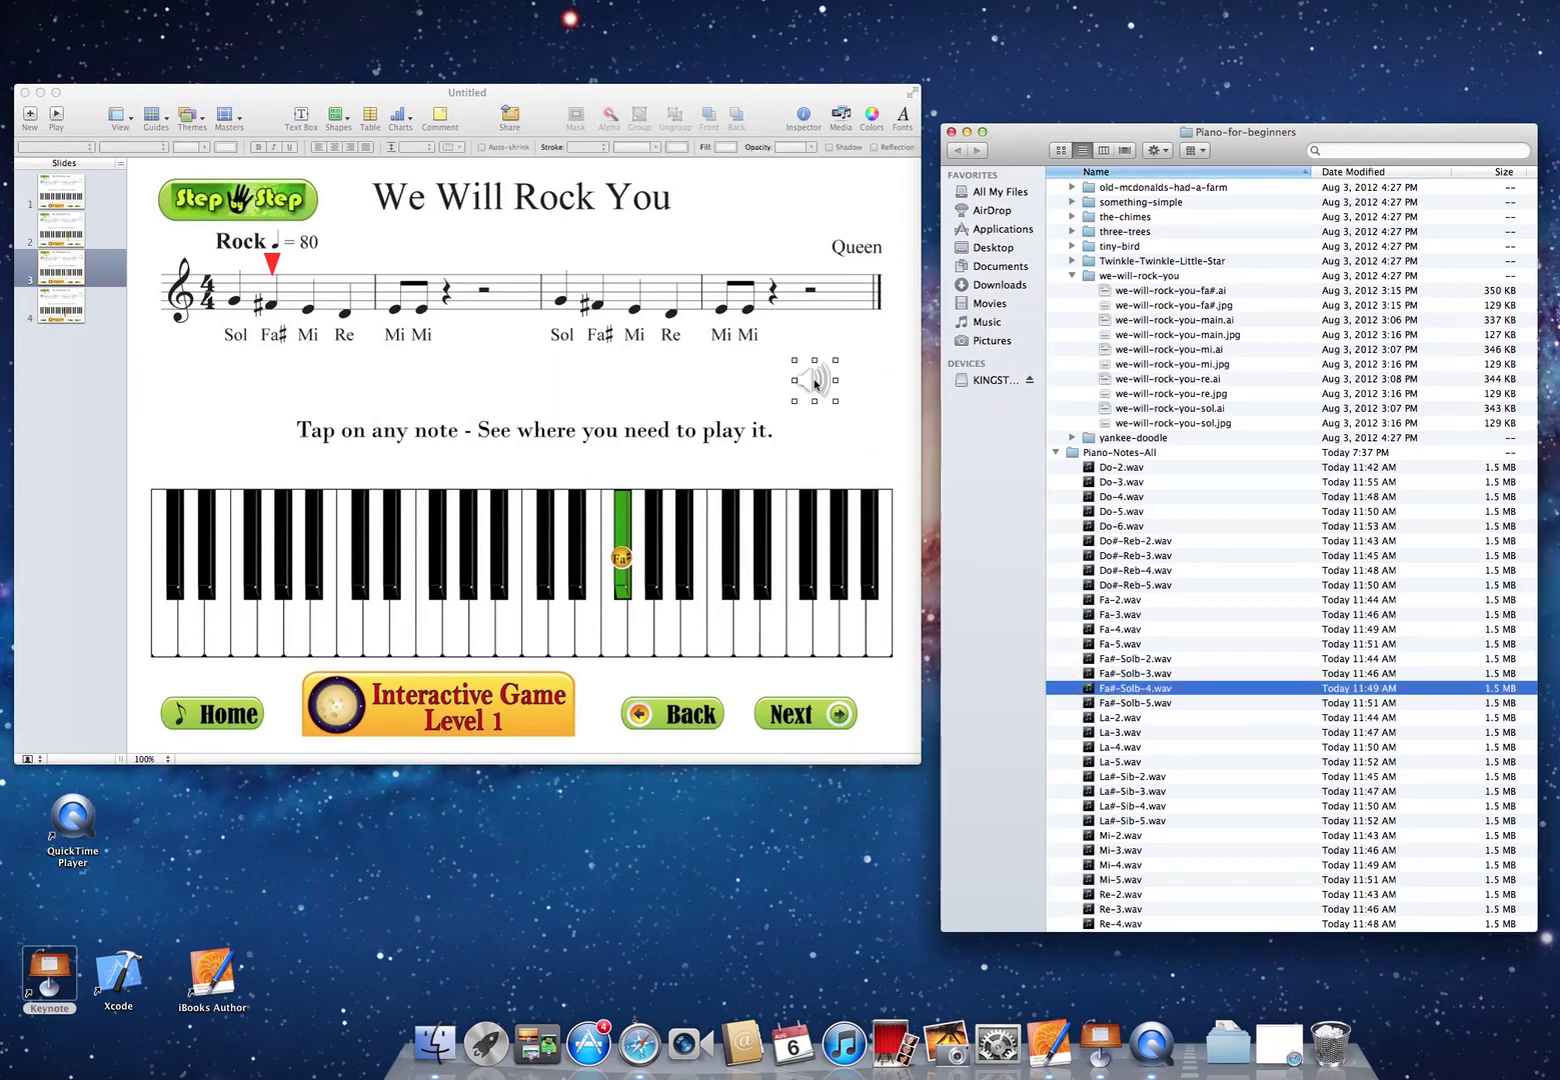
# - Trim the start of the Fa#-Solb-4.wav sound to about 0.80 seconds and go to the fourth slide
pyautogui.click(716, 792)
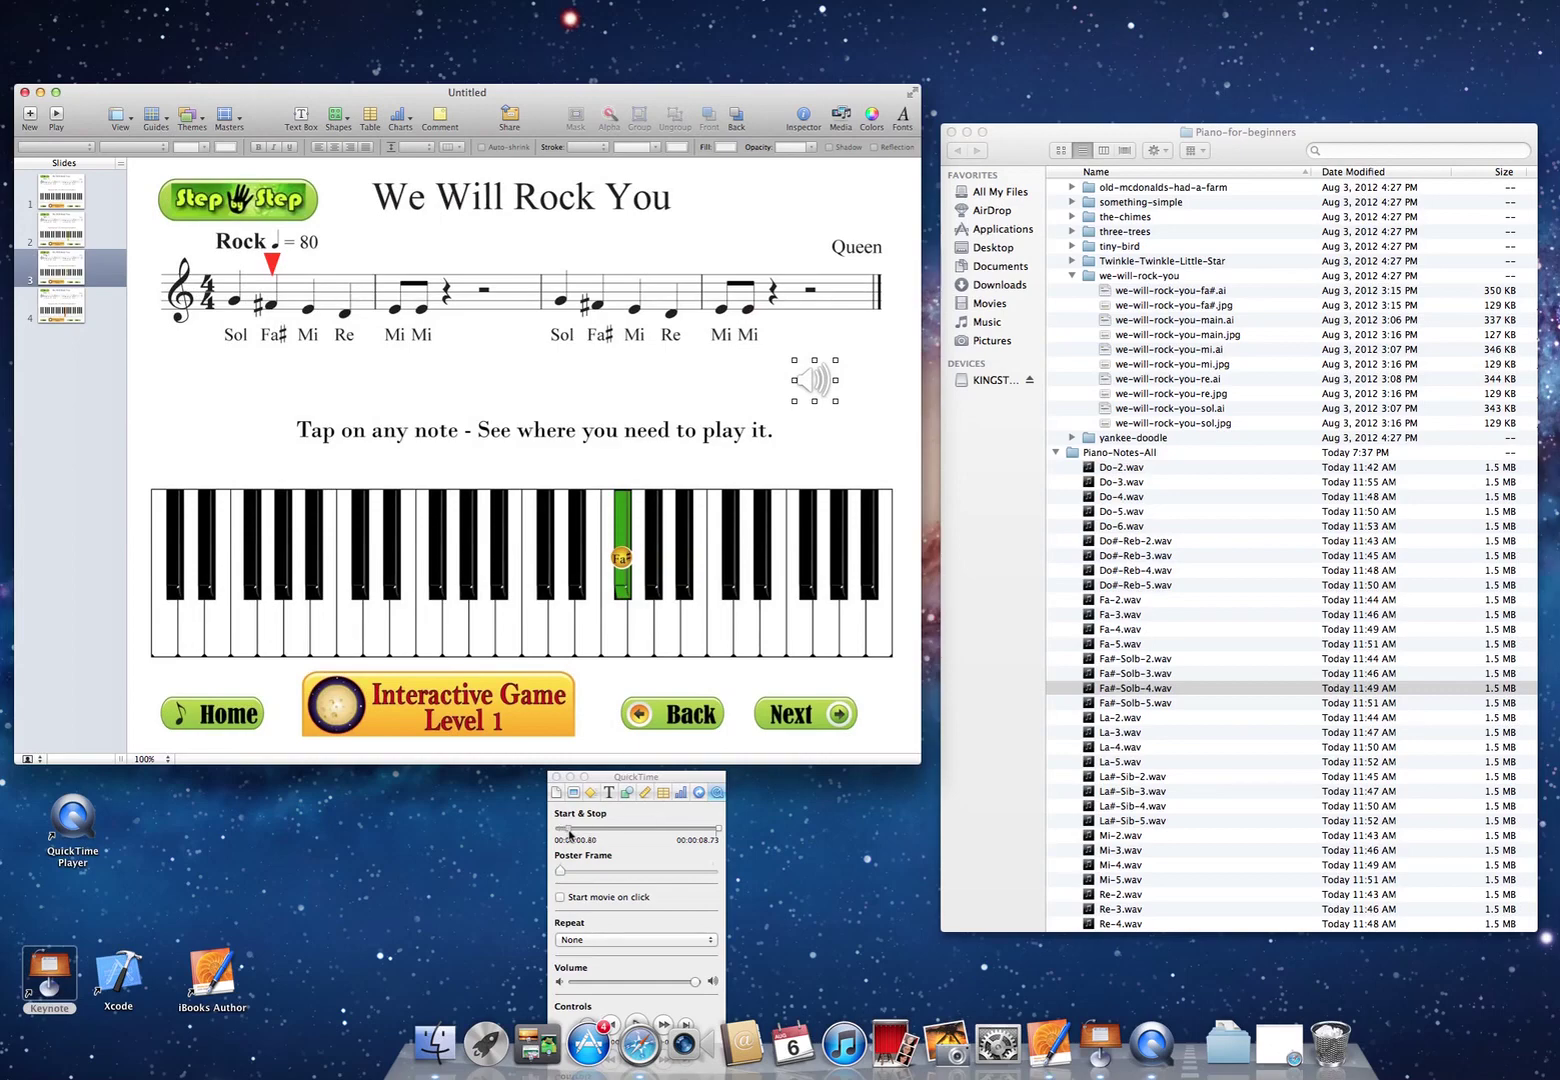
pyautogui.moveTo(569, 835); pyautogui.dragTo(569, 836)
pyautogui.click(597, 476)
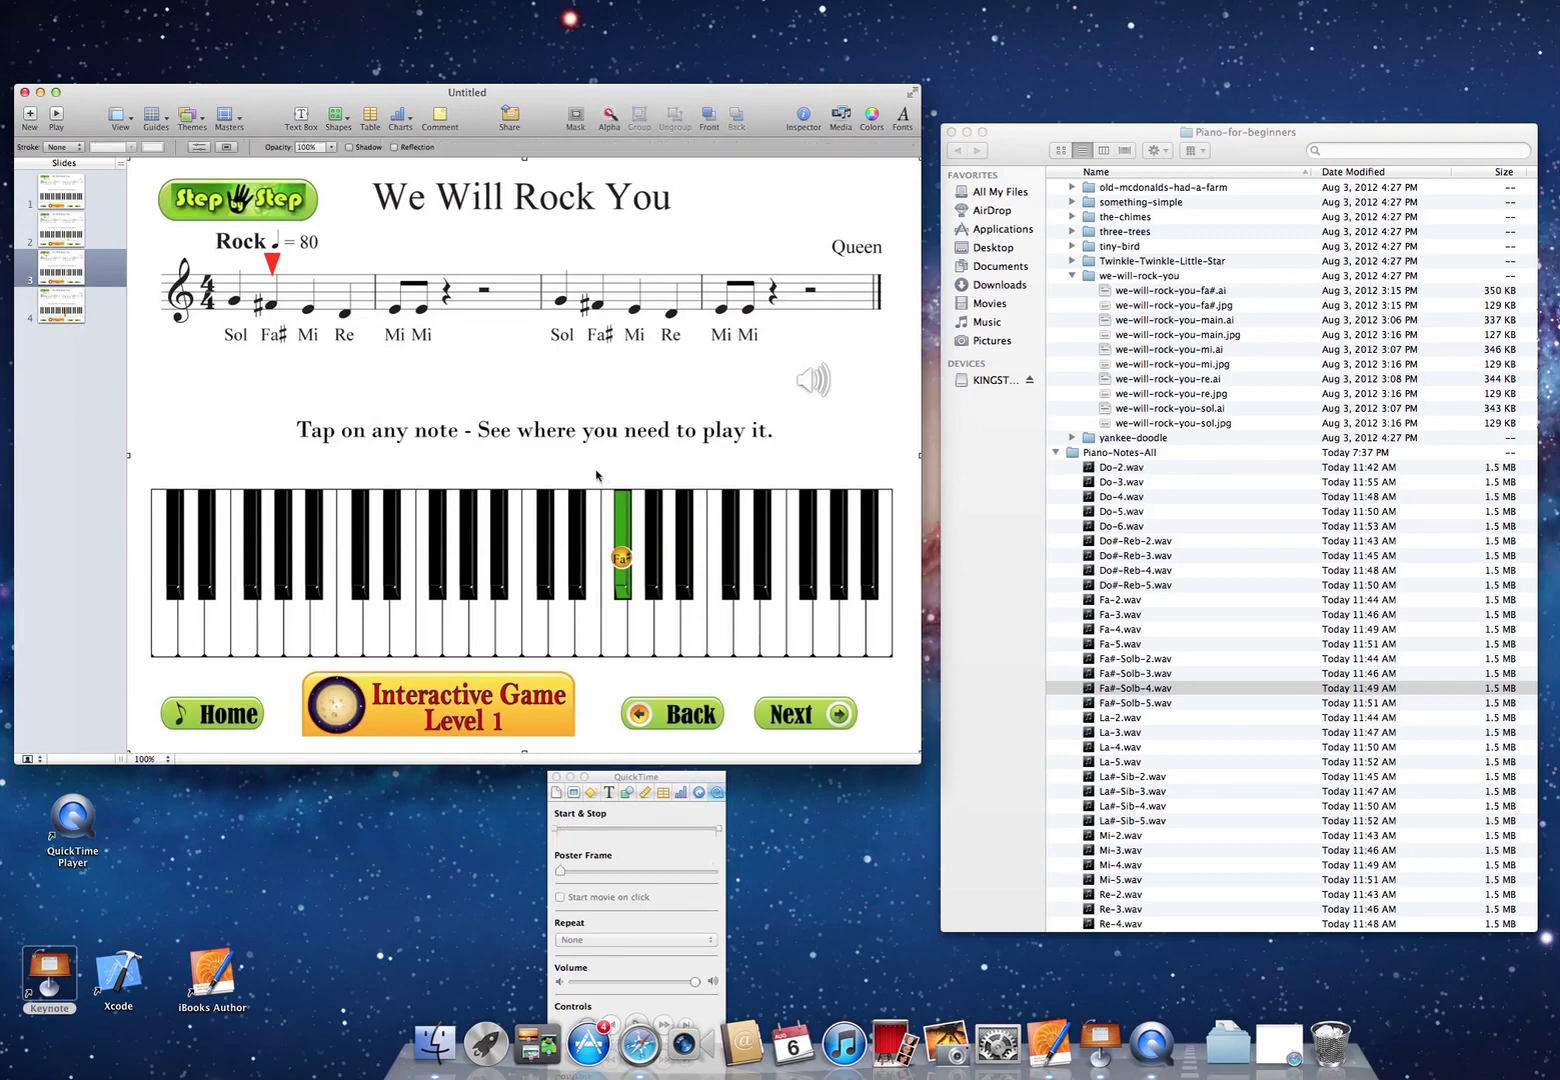
pyautogui.click(76, 310)
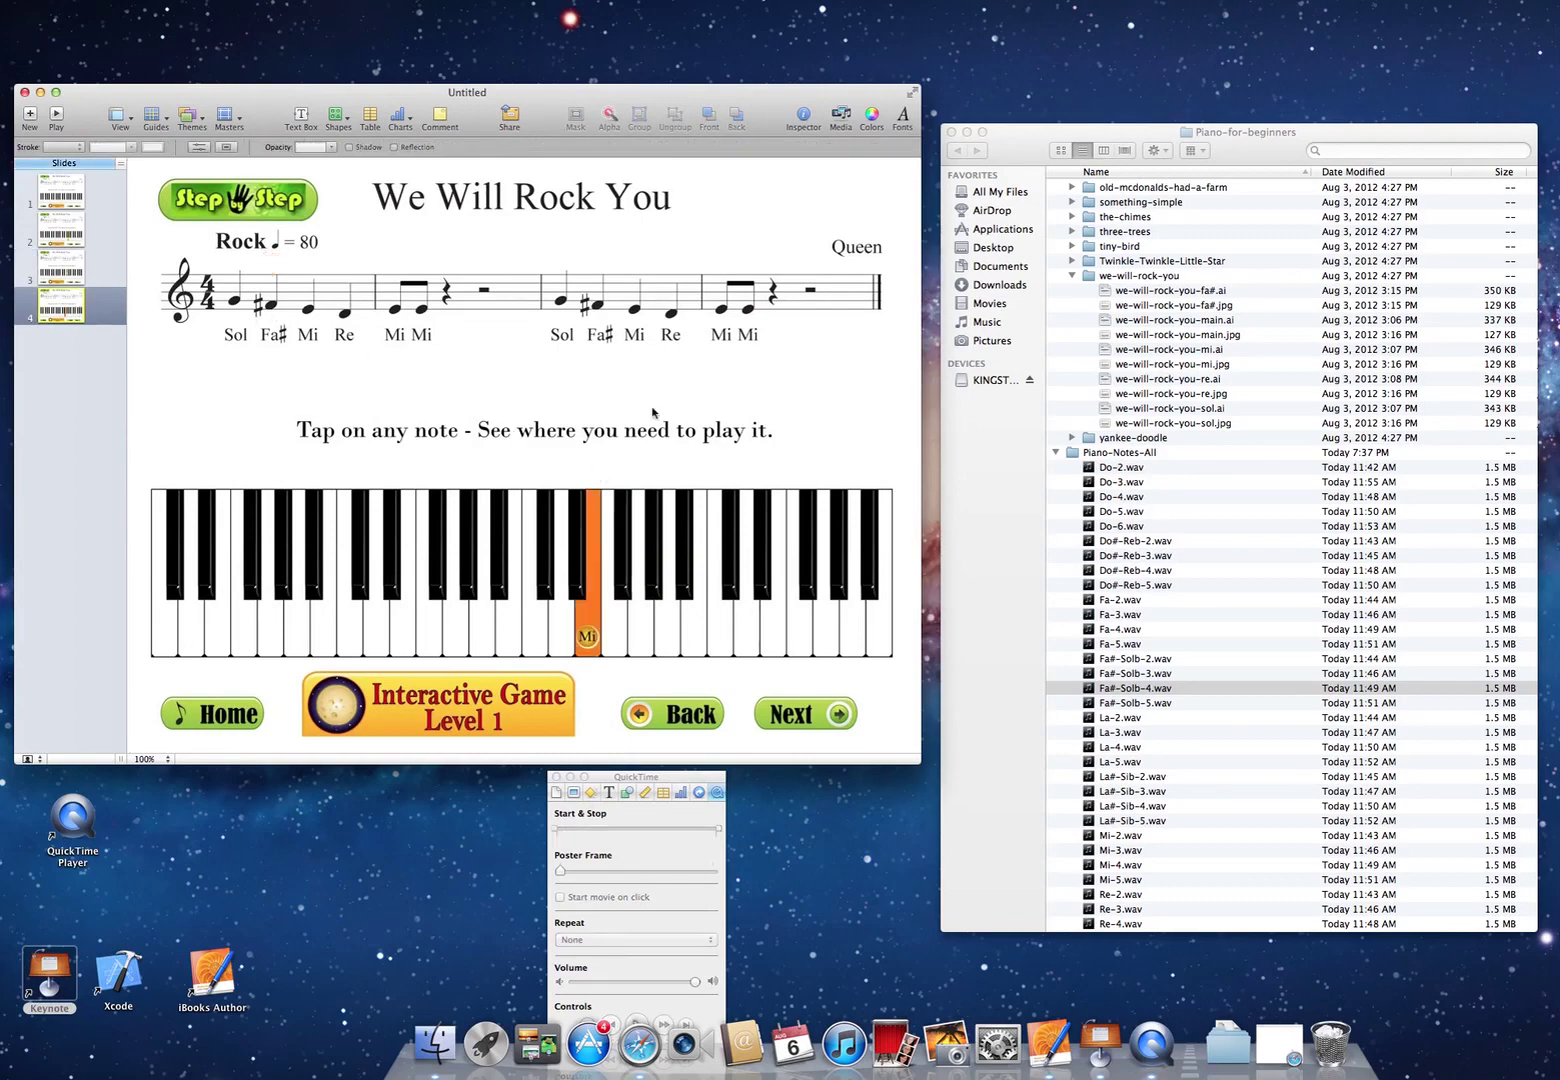
# - Add the Mi-4.wav sound to the empty area above the keyboard on the fourth slide and trim its silent start
pyautogui.click(1126, 810)
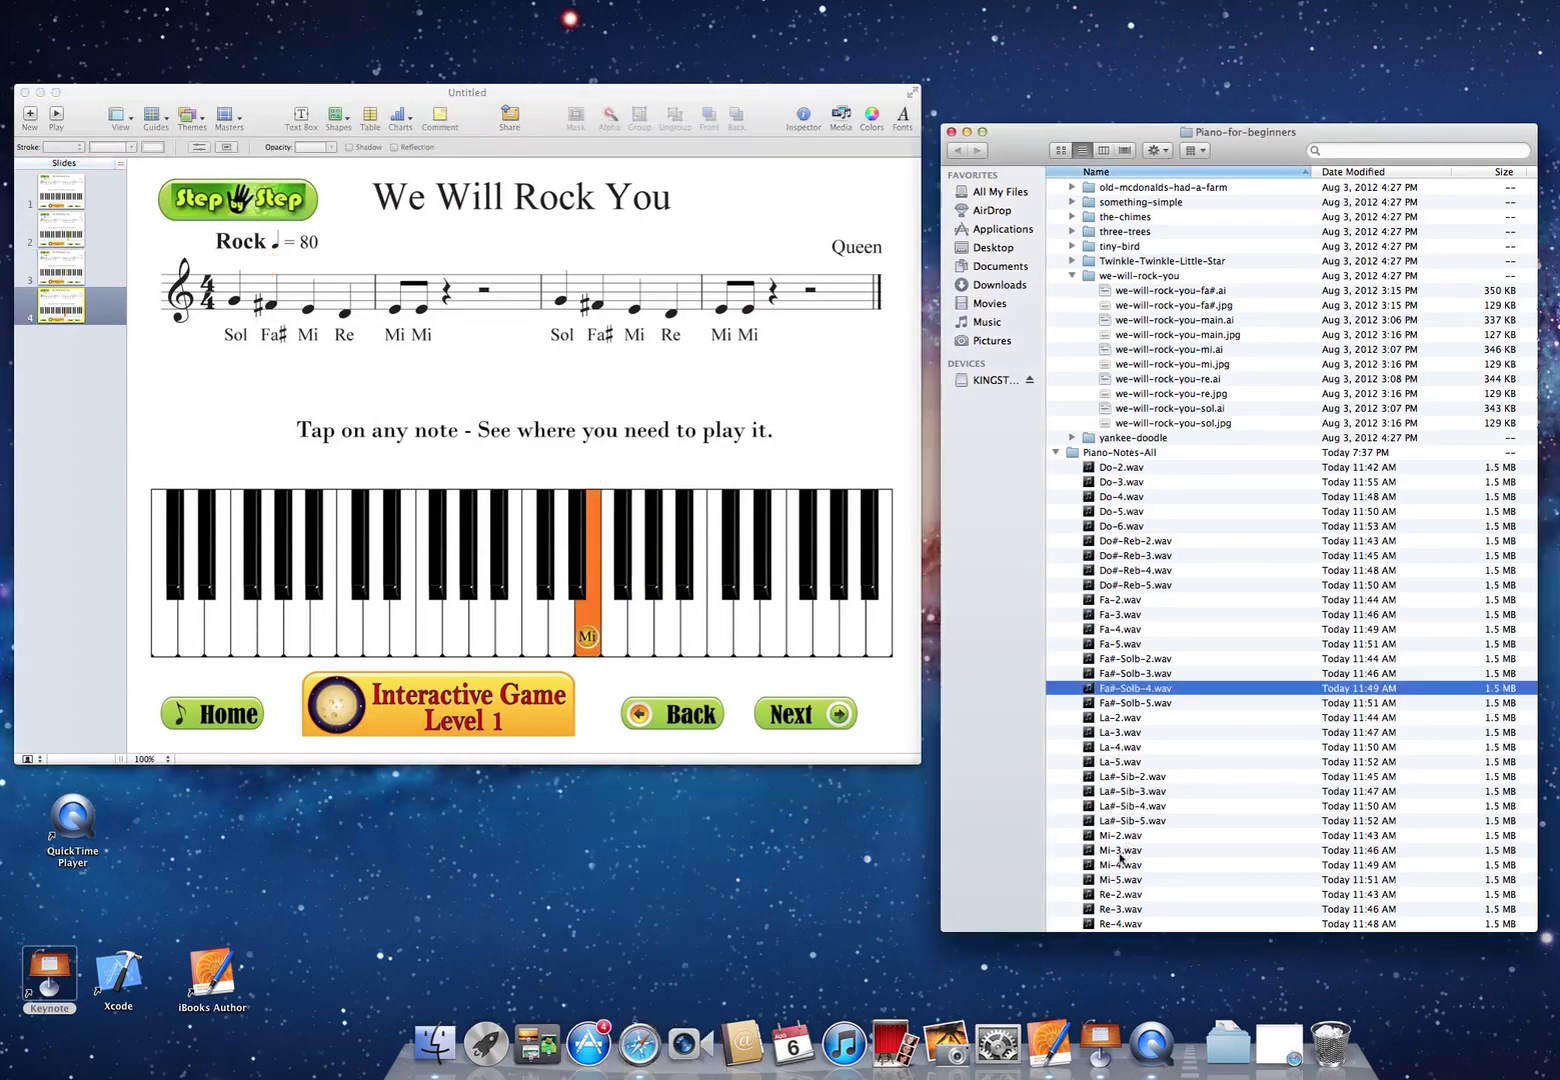
pyautogui.click(1097, 866)
pyautogui.moveTo(1094, 866); pyautogui.dragTo(818, 400)
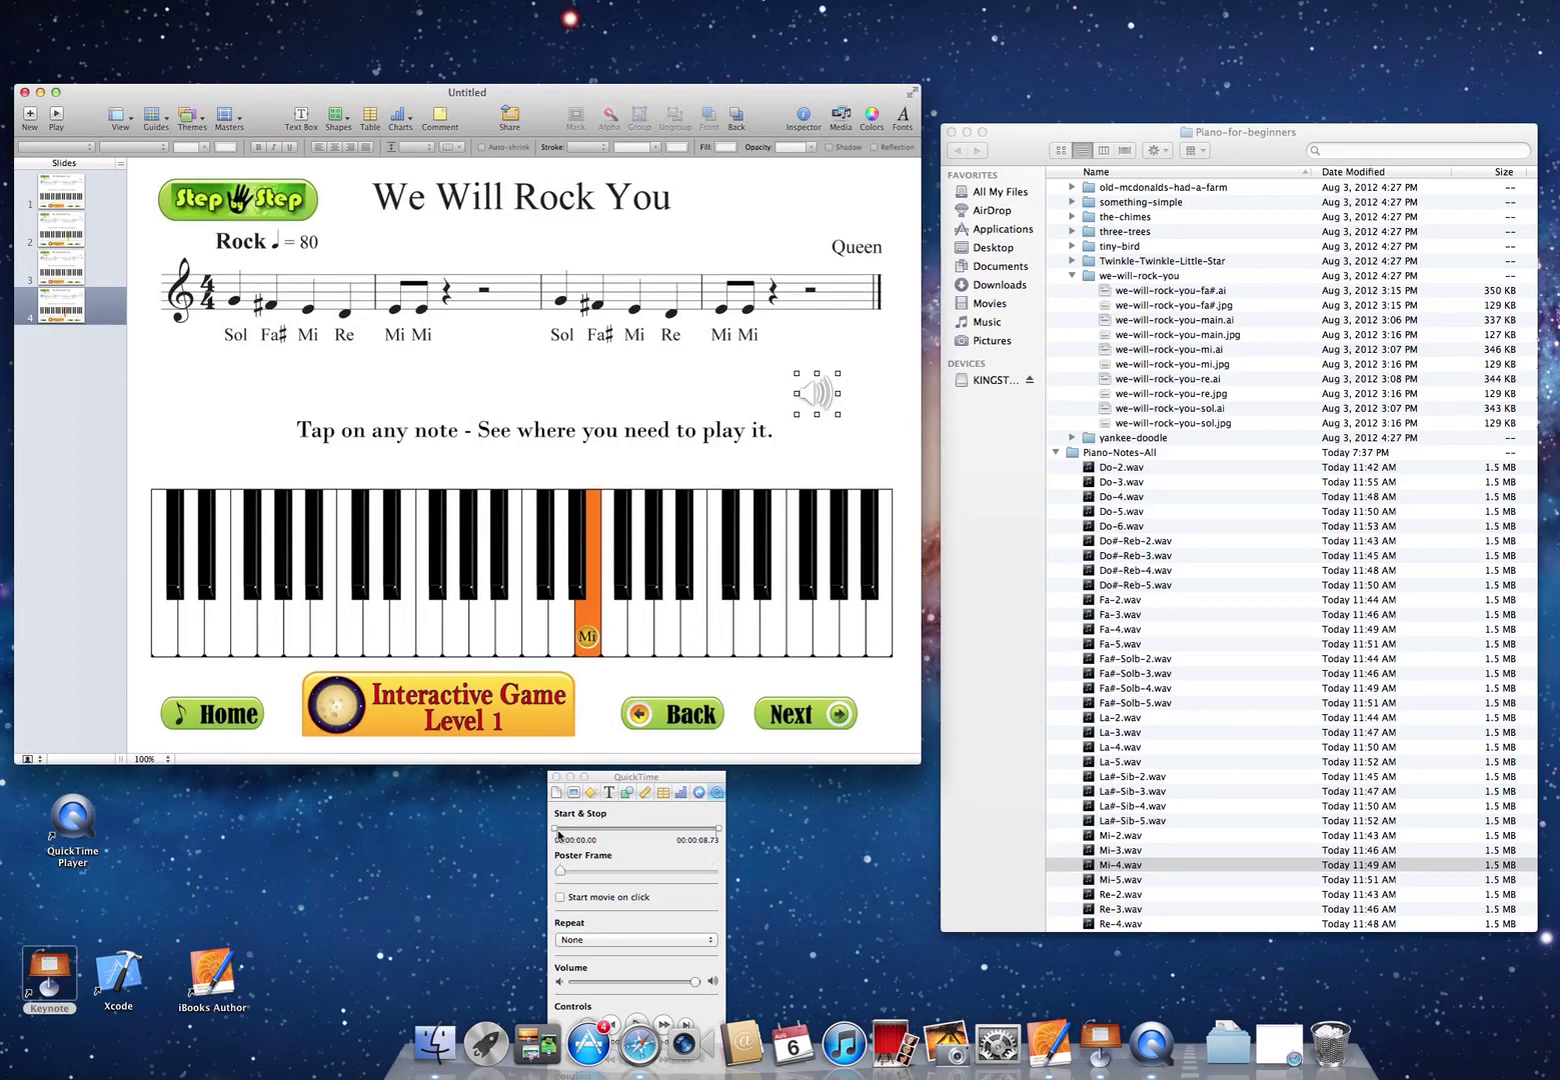
pyautogui.moveTo(558, 834); pyautogui.dragTo(562, 834)
pyautogui.moveTo(567, 834); pyautogui.dragTo(570, 834)
pyautogui.click(517, 418)
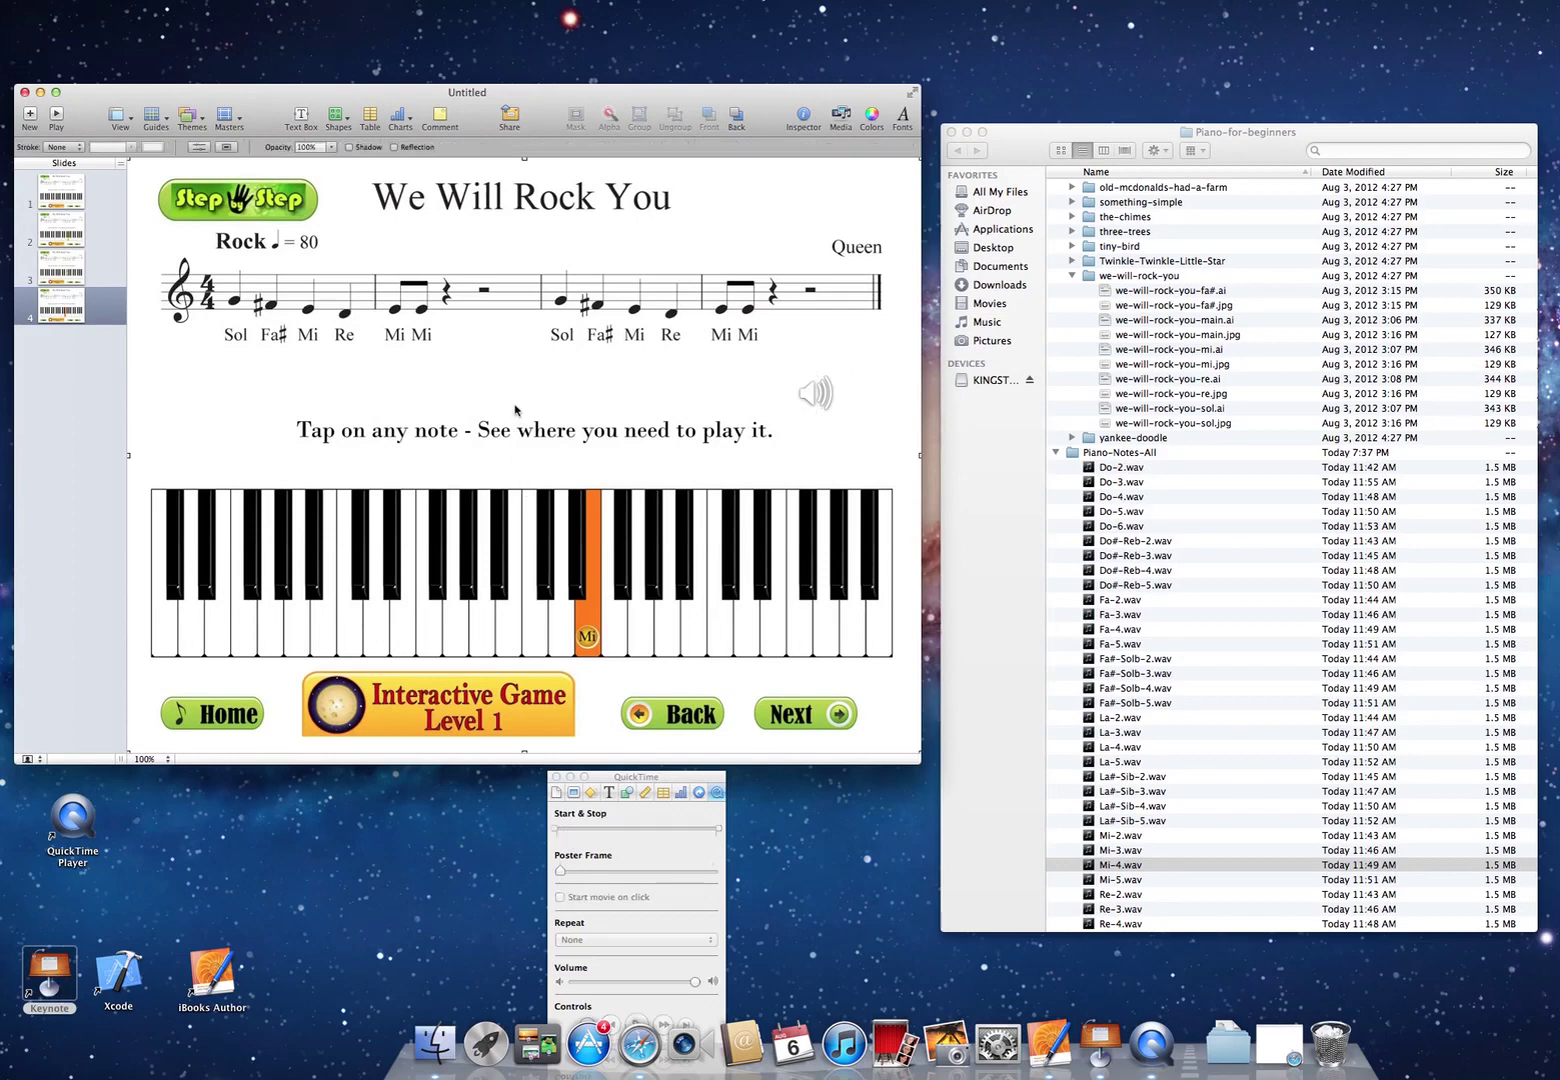
# - Copy the red triangle marker from the third slide to the fourth slide and position it above the first Mi note
pyautogui.click(84, 279)
pyautogui.click(272, 262)
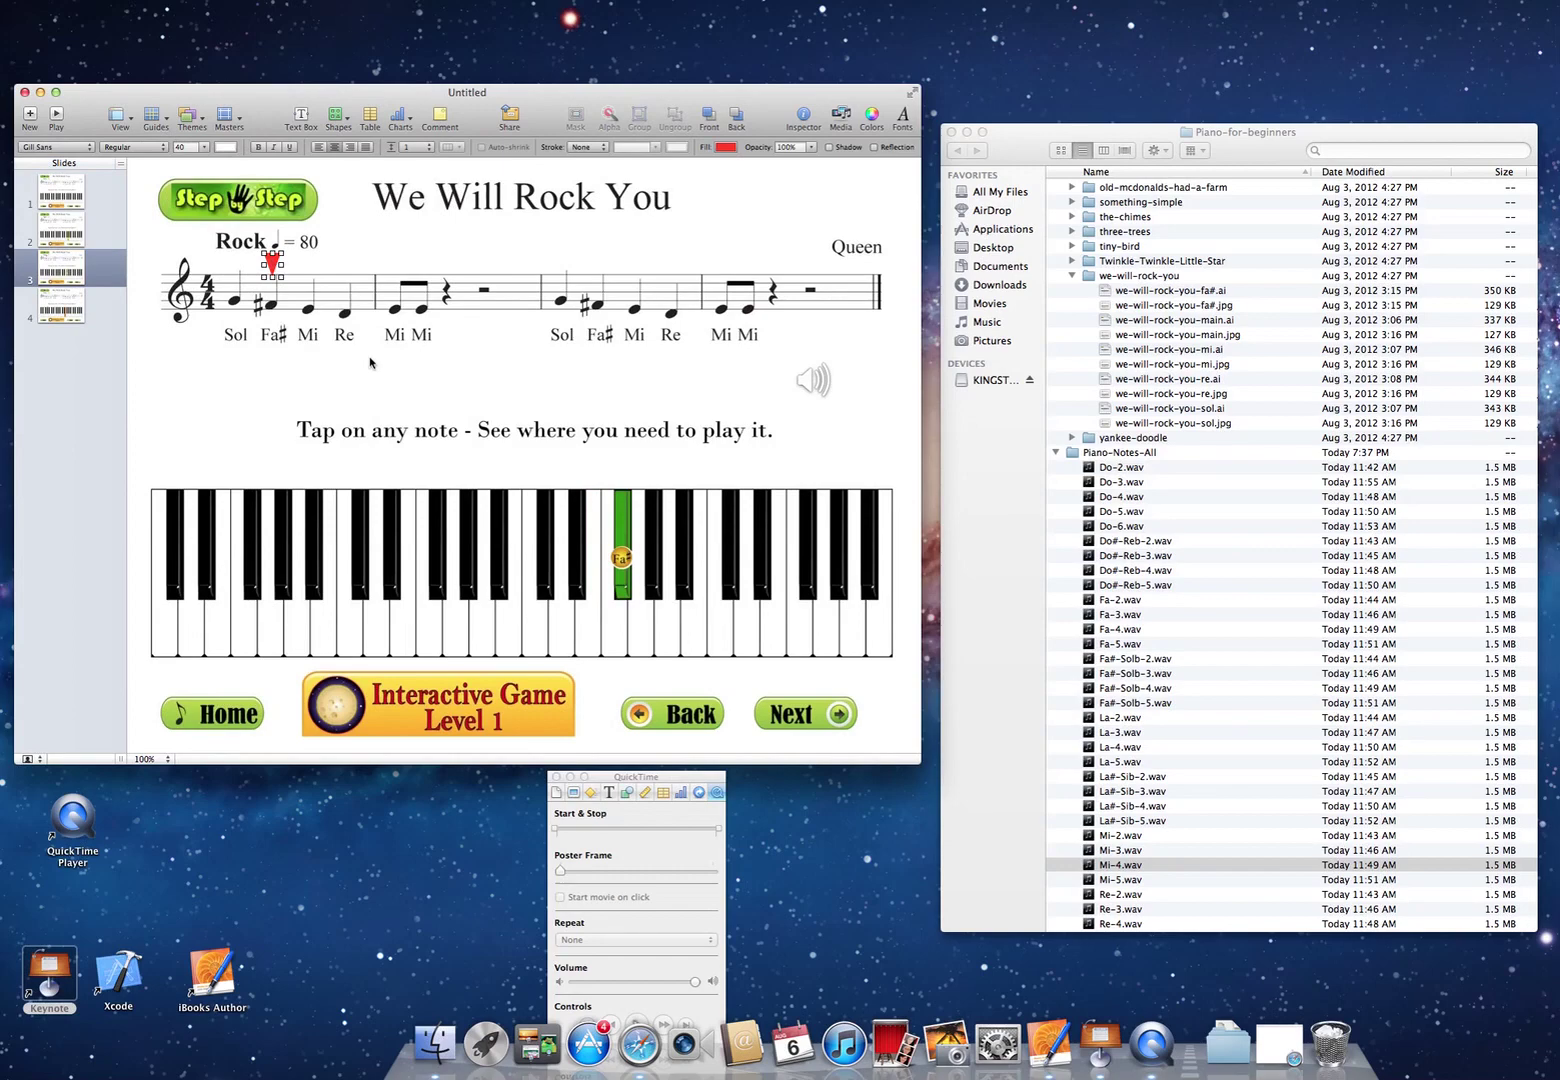
pyautogui.click(80, 314)
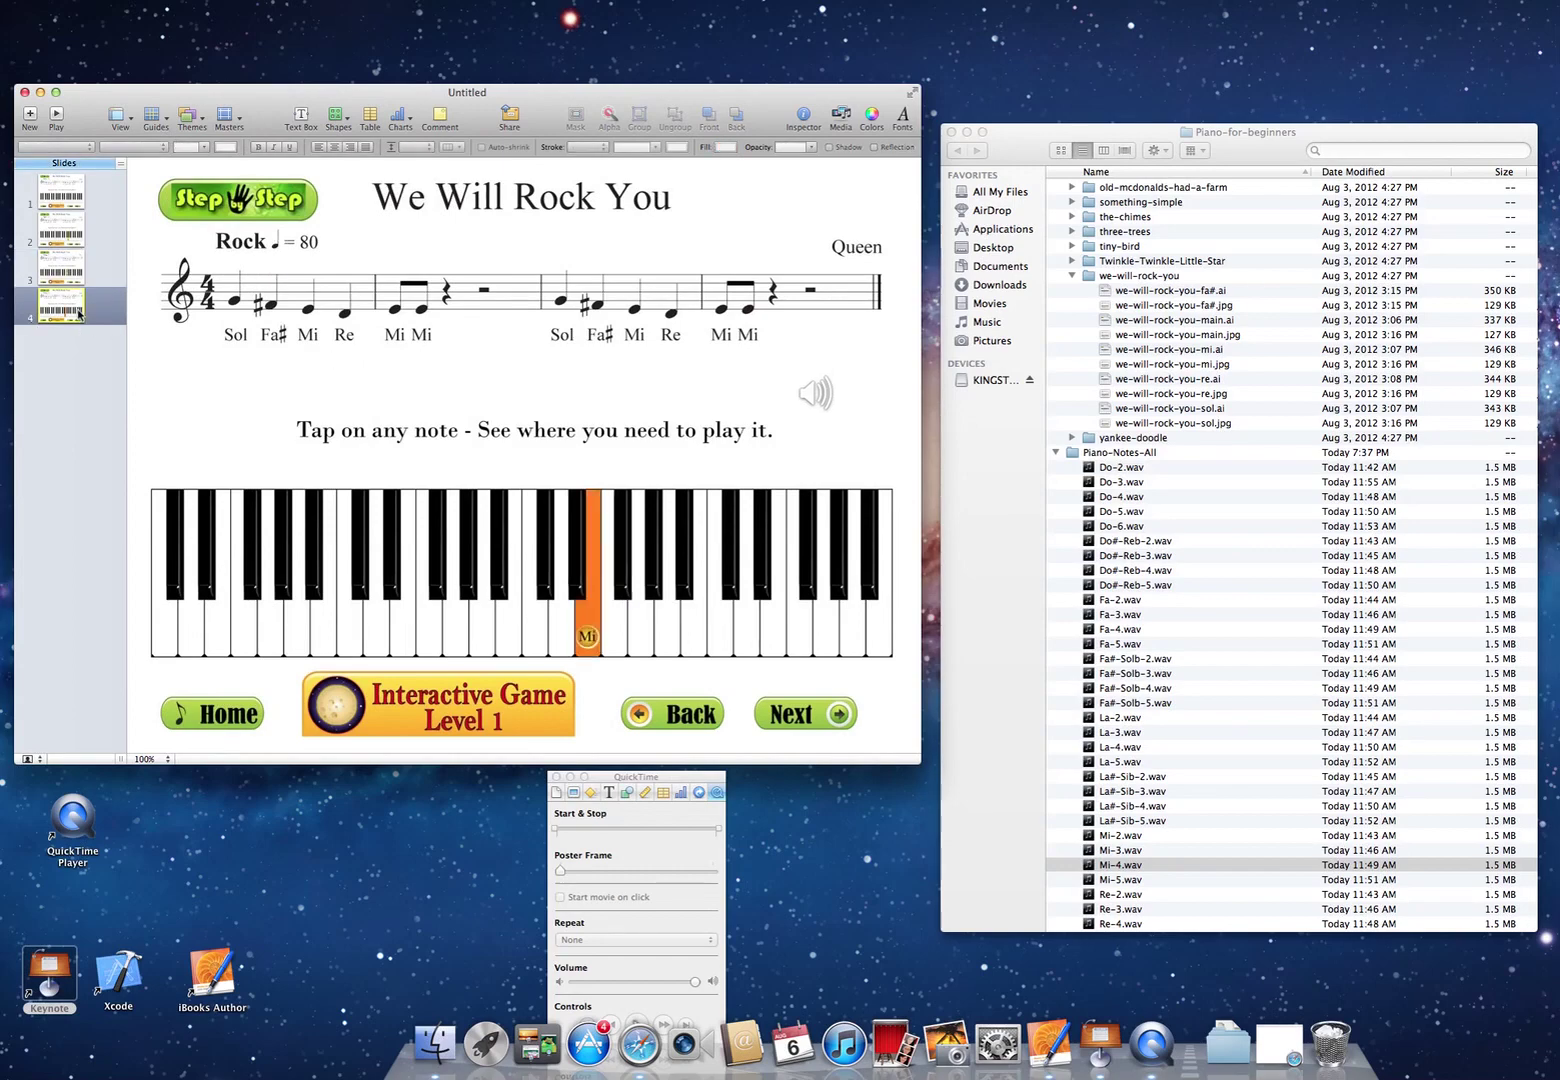
pyautogui.press('Right')
pyautogui.press('Right')
pyautogui.press('Right')
pyautogui.press('Right')
pyautogui.press('Right')
pyautogui.press('Right')
pyautogui.press('Right')
pyautogui.press('Right')
pyautogui.press('Right')
pyautogui.press('Right')
pyautogui.press('Right')
pyautogui.press('Right')
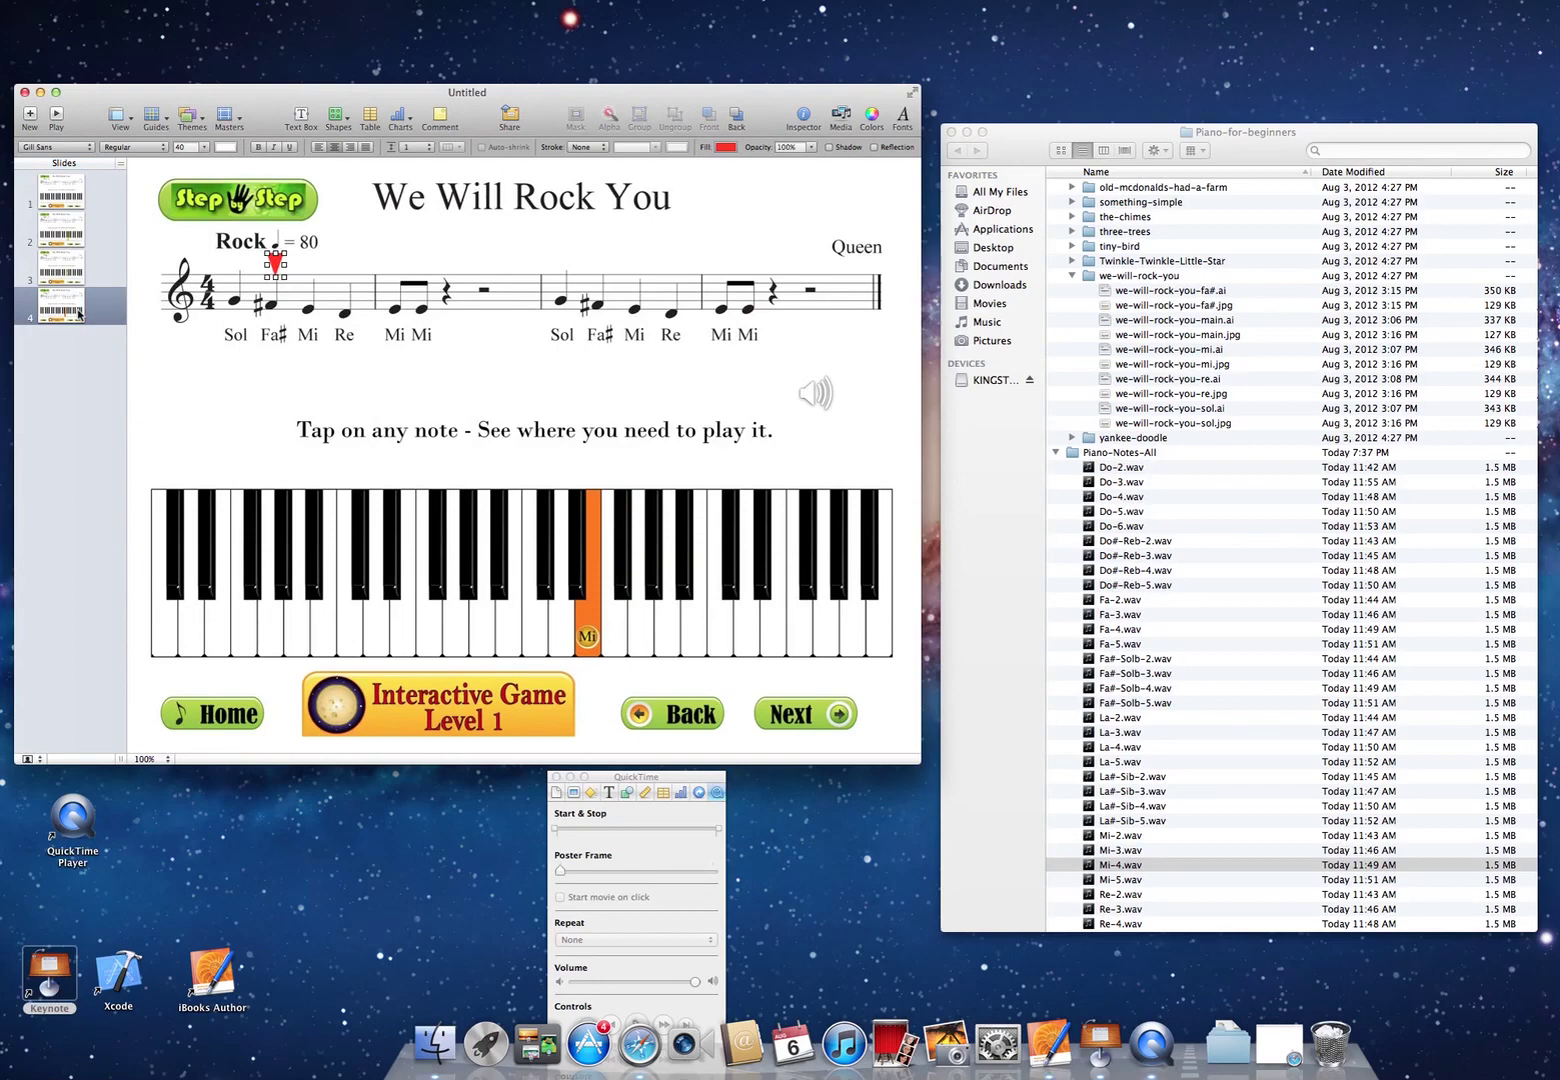
pyautogui.press('Right')
pyautogui.press('Right')
pyautogui.press('Right')
pyautogui.press('Right')
pyautogui.press('Right')
pyautogui.press('Right')
pyautogui.press('Right')
pyautogui.press('Right')
pyautogui.press('Right')
pyautogui.press('Right')
pyautogui.press('Right')
pyautogui.press('Right')
pyautogui.press('Right')
pyautogui.press('Right')
pyautogui.press('Right')
pyautogui.press('Right')
pyautogui.press('Right')
pyautogui.press('Right')
pyautogui.press('Right')
pyautogui.press('Right')
pyautogui.press('Right')
pyautogui.press('Right')
pyautogui.press('Right')
pyautogui.press('Right')
pyautogui.click(419, 407)
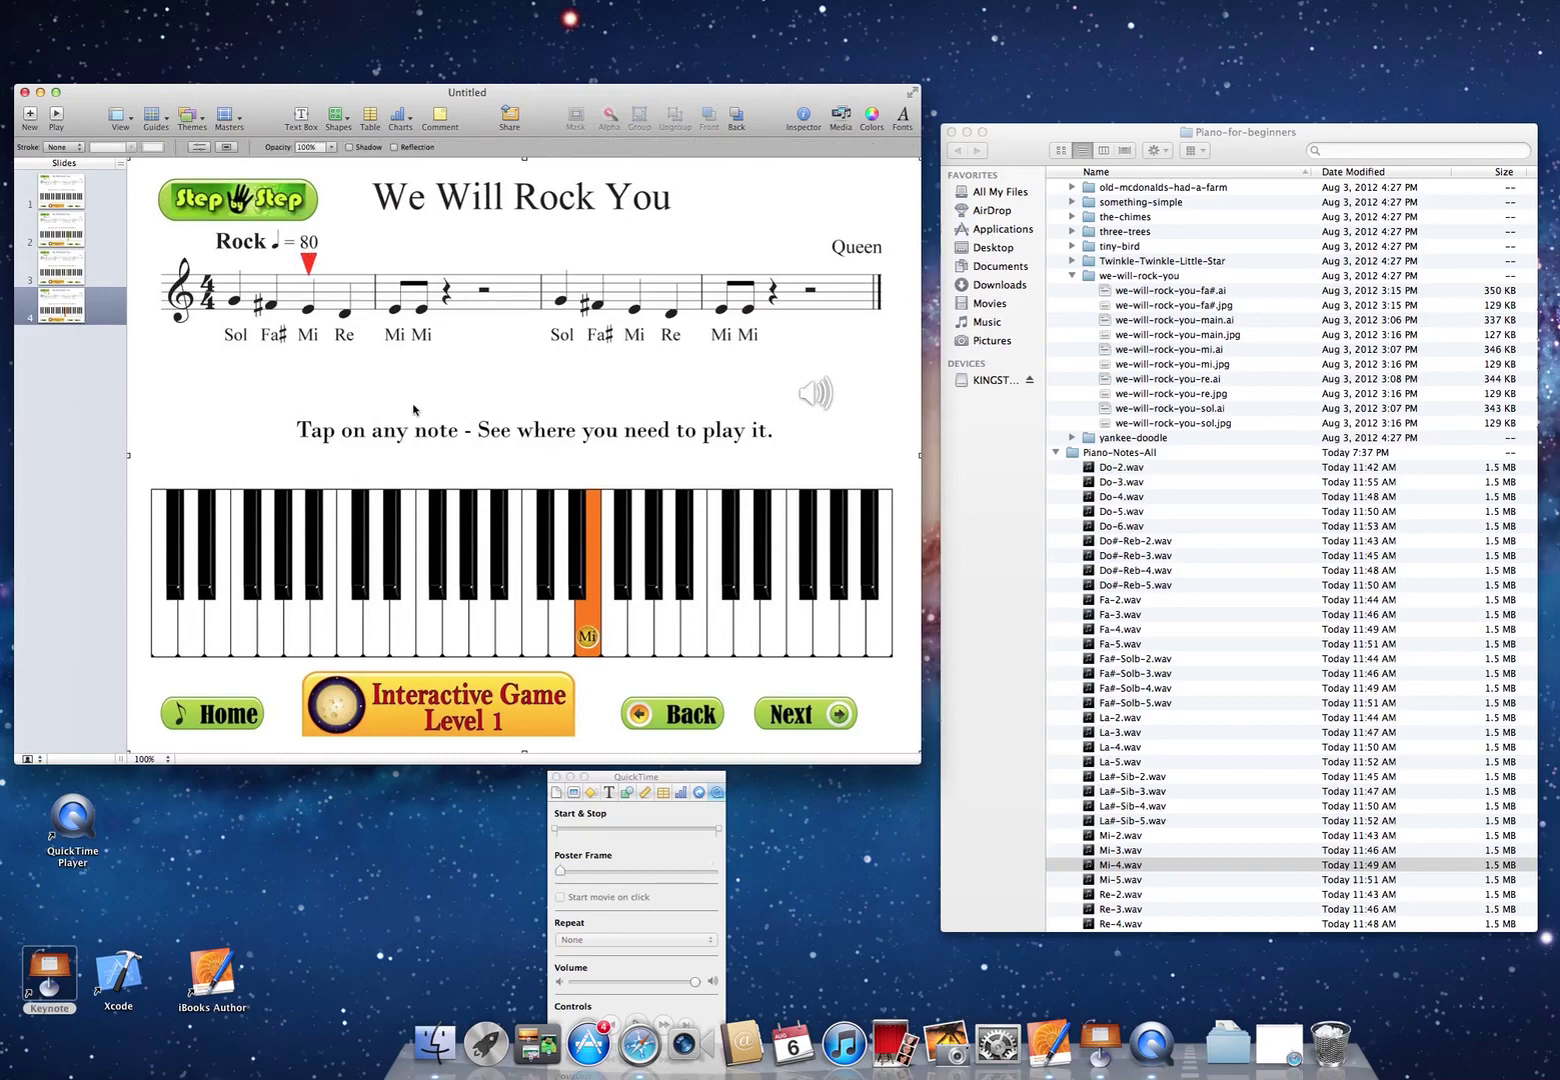
# - Add a fifth slide after the Mi slide and delete its title and body placeholders
pyautogui.click(30, 114)
pyautogui.click(379, 251)
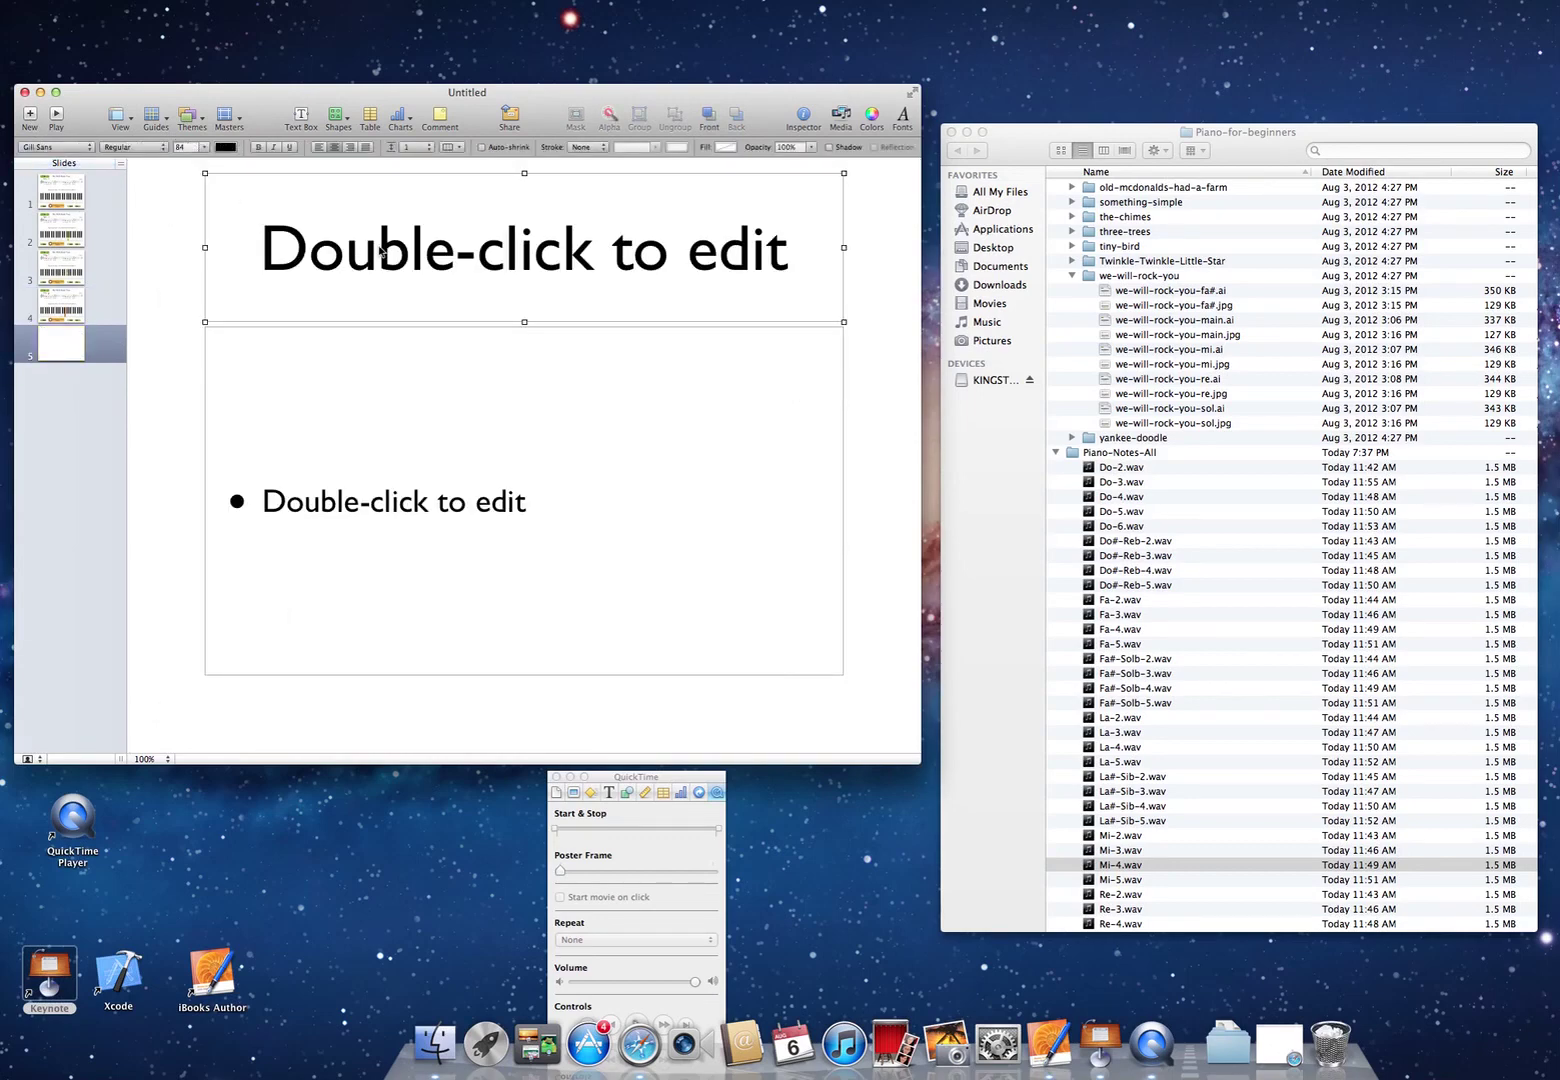
pyautogui.press('Delete')
pyautogui.click(436, 419)
pyautogui.press('Delete')
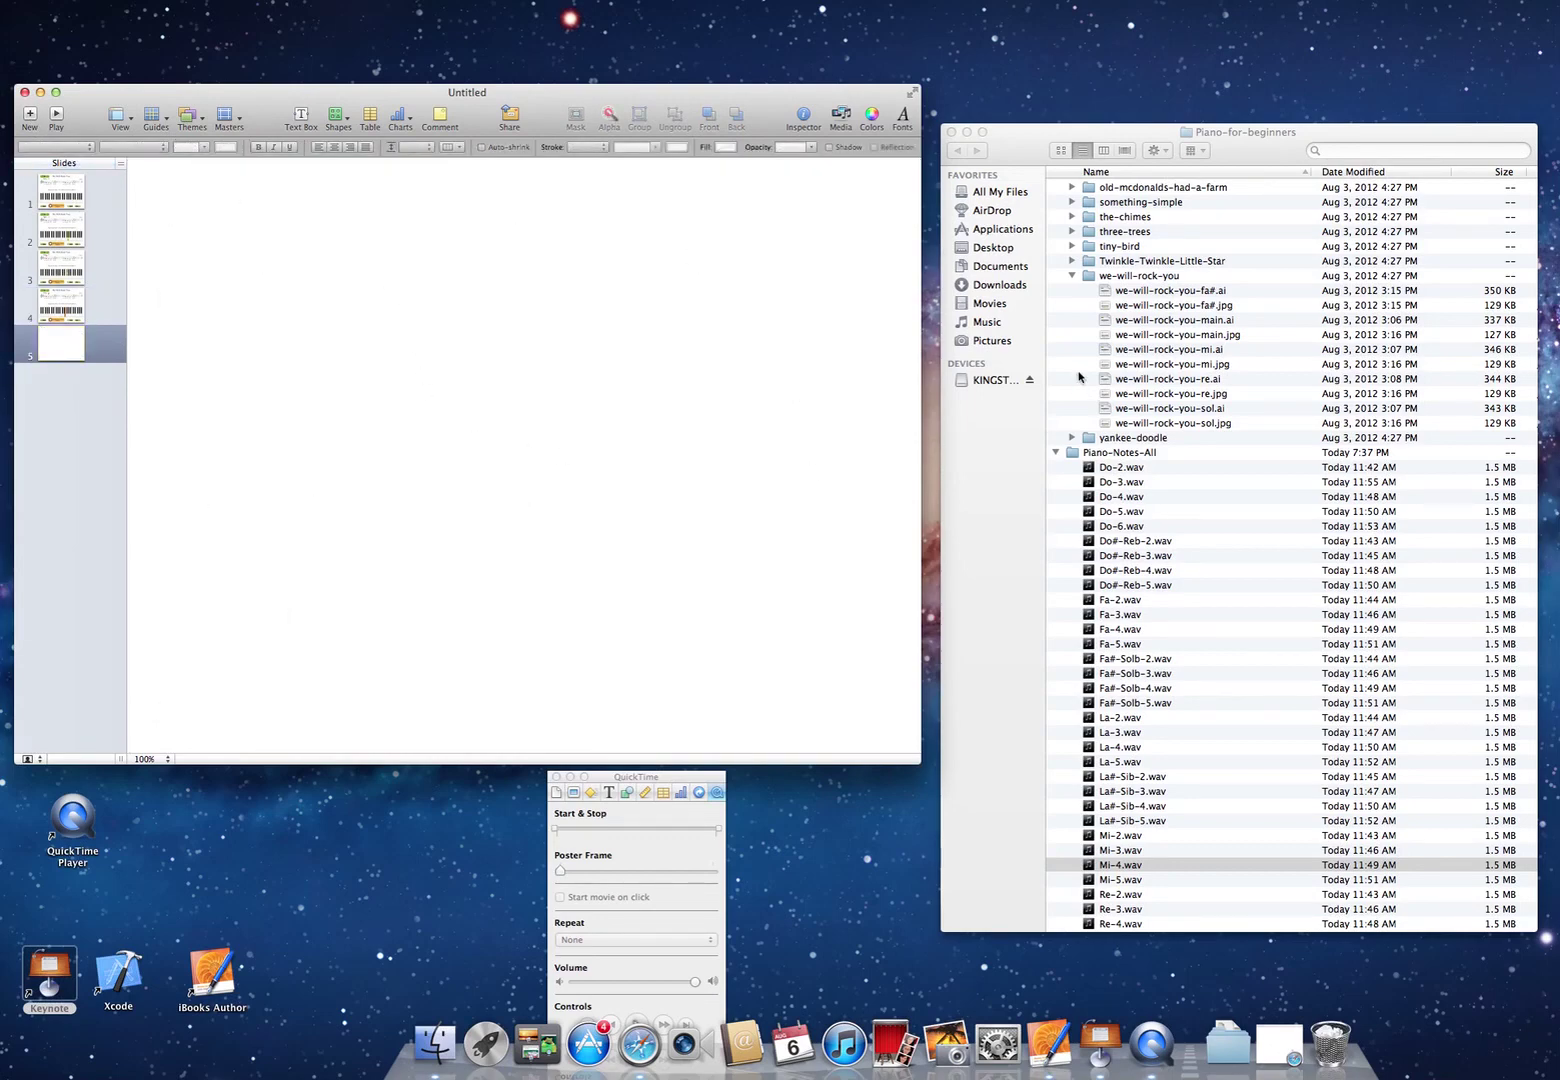
# - Place the image we-will-rock-you-re.jpg on the blank fifth slide so that it fills the slide
pyautogui.click(1202, 396)
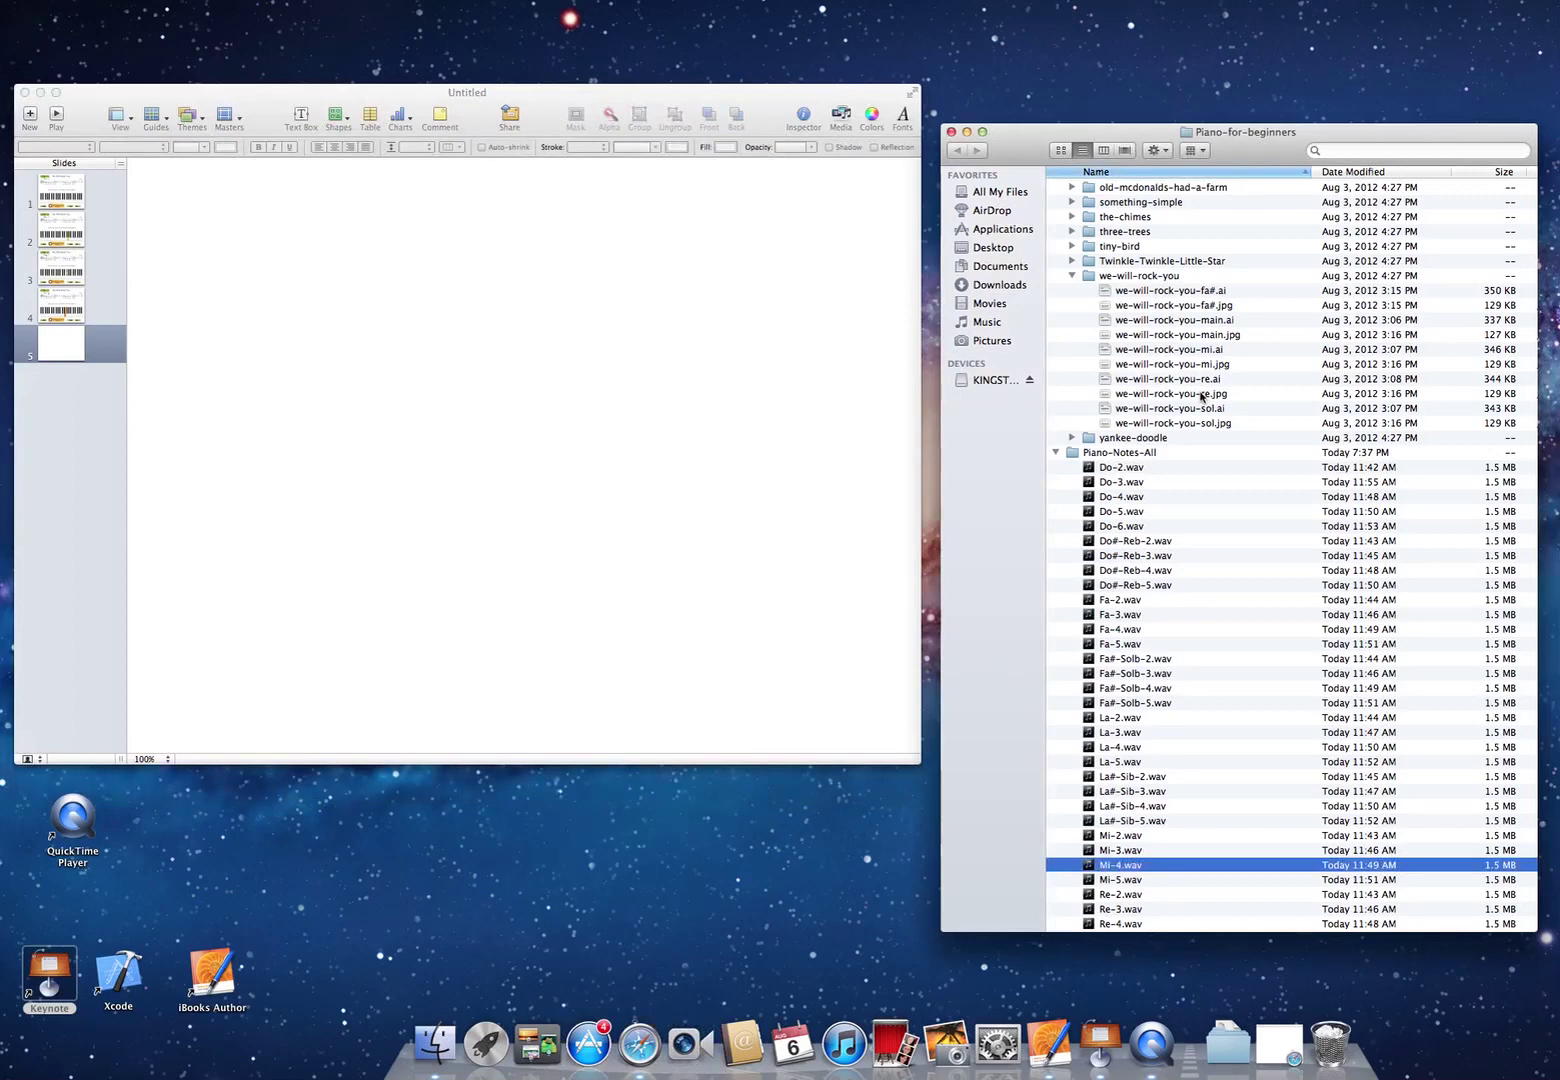
pyautogui.click(1145, 396)
pyautogui.moveTo(1043, 401); pyautogui.dragTo(575, 430)
pyautogui.moveTo(508, 364); pyautogui.dragTo(457, 385)
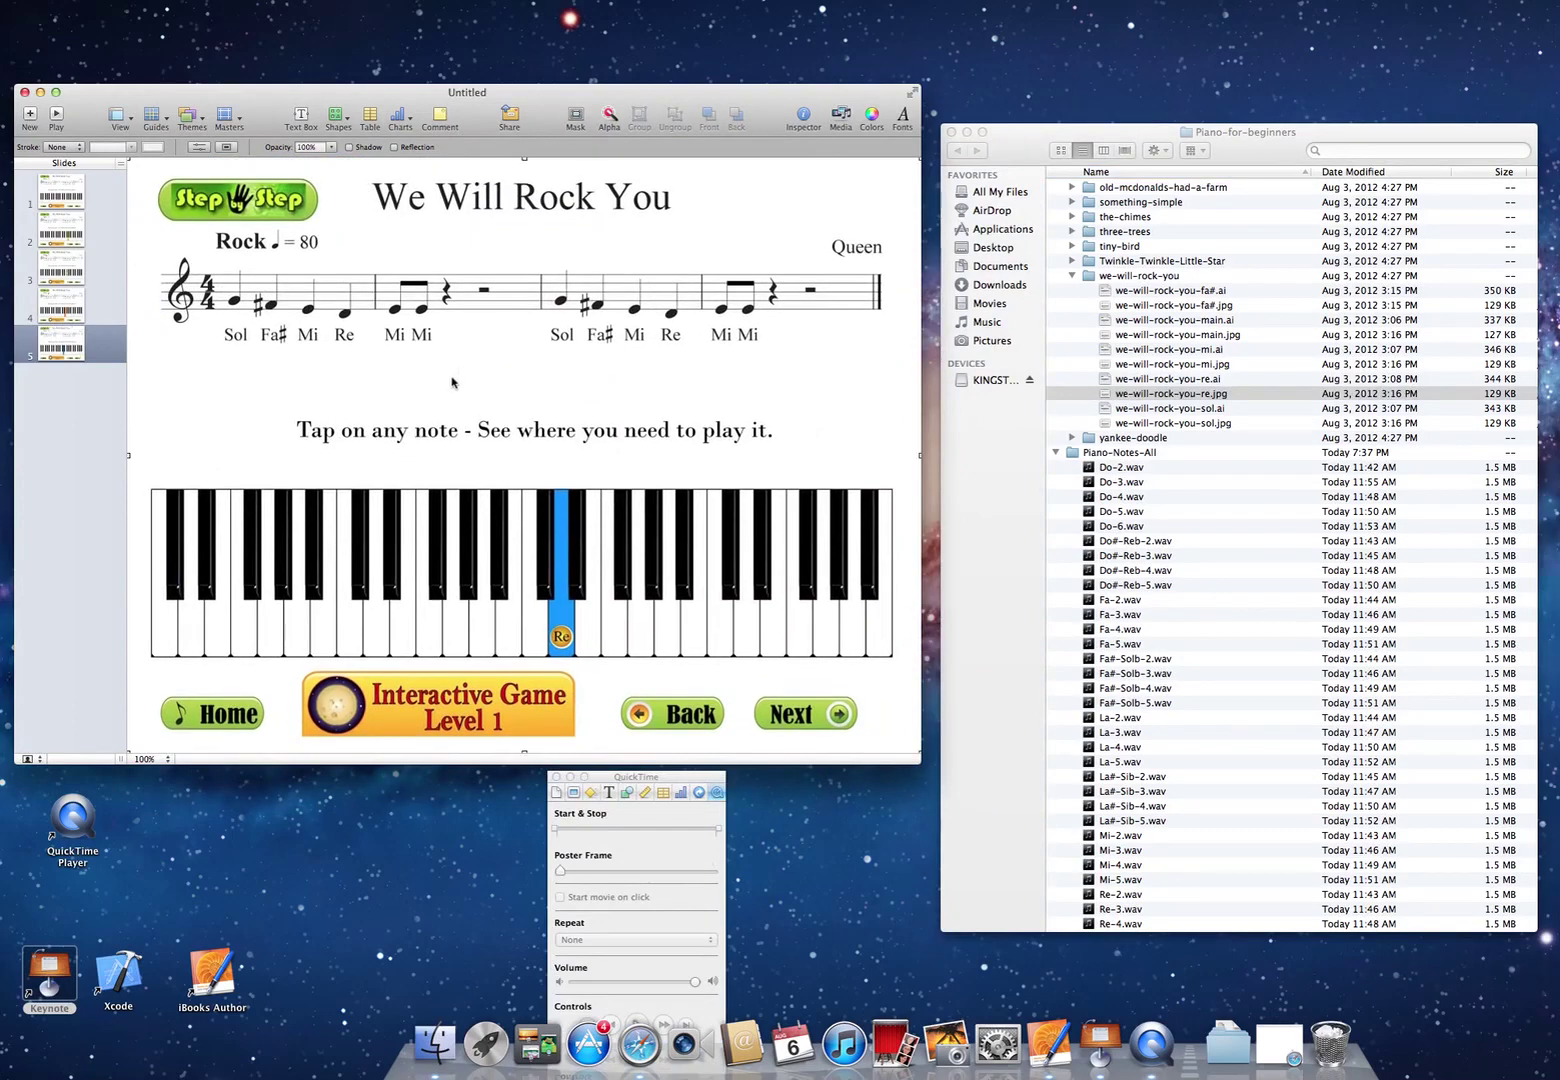
# - Copy the red triangle marker from the fourth slide to the fifth slide and position it above the first Re note
pyautogui.click(80, 323)
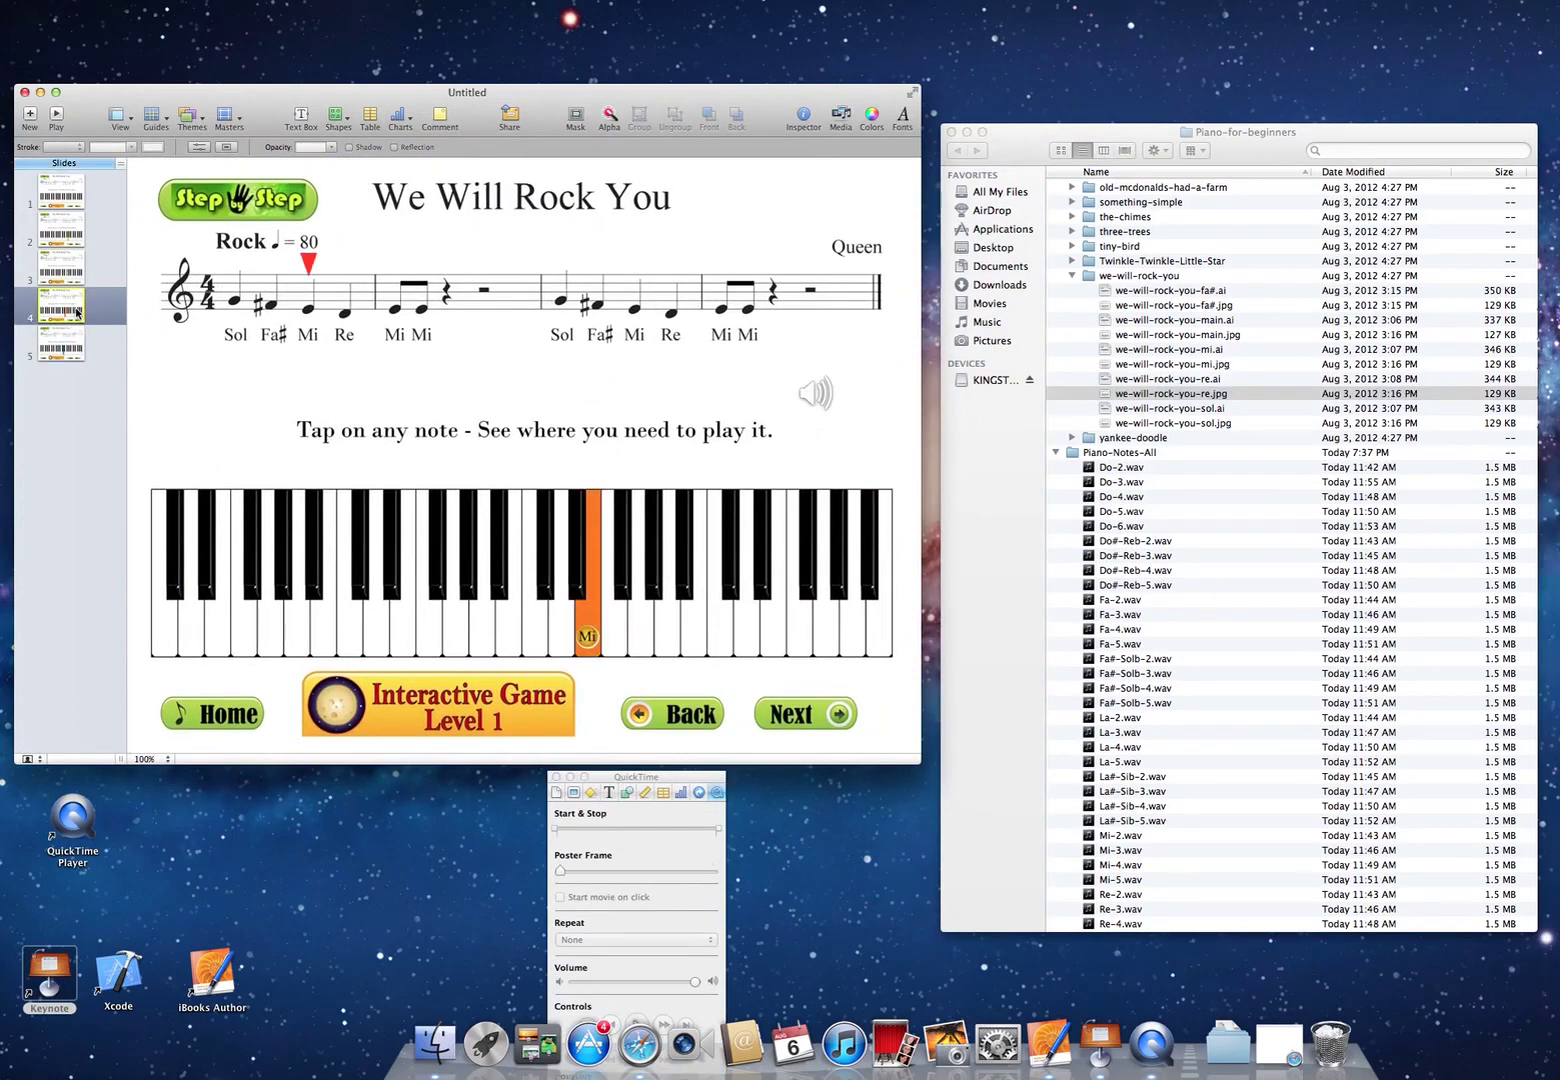
pyautogui.click(308, 263)
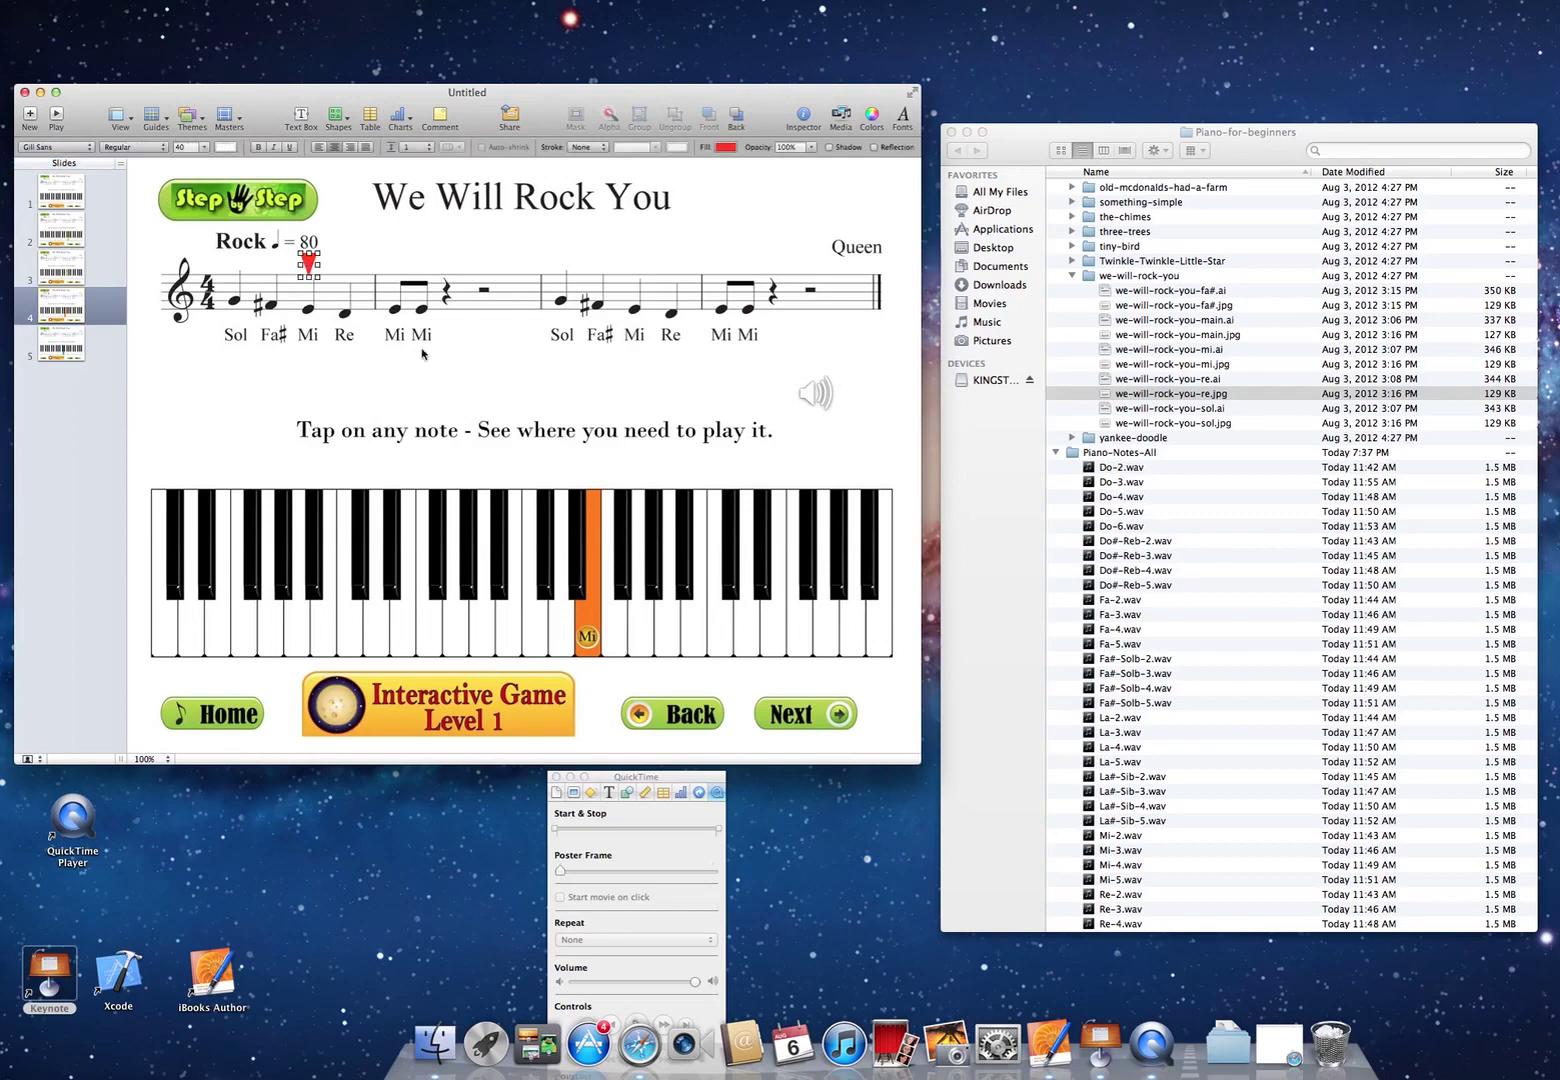
pyautogui.click(68, 346)
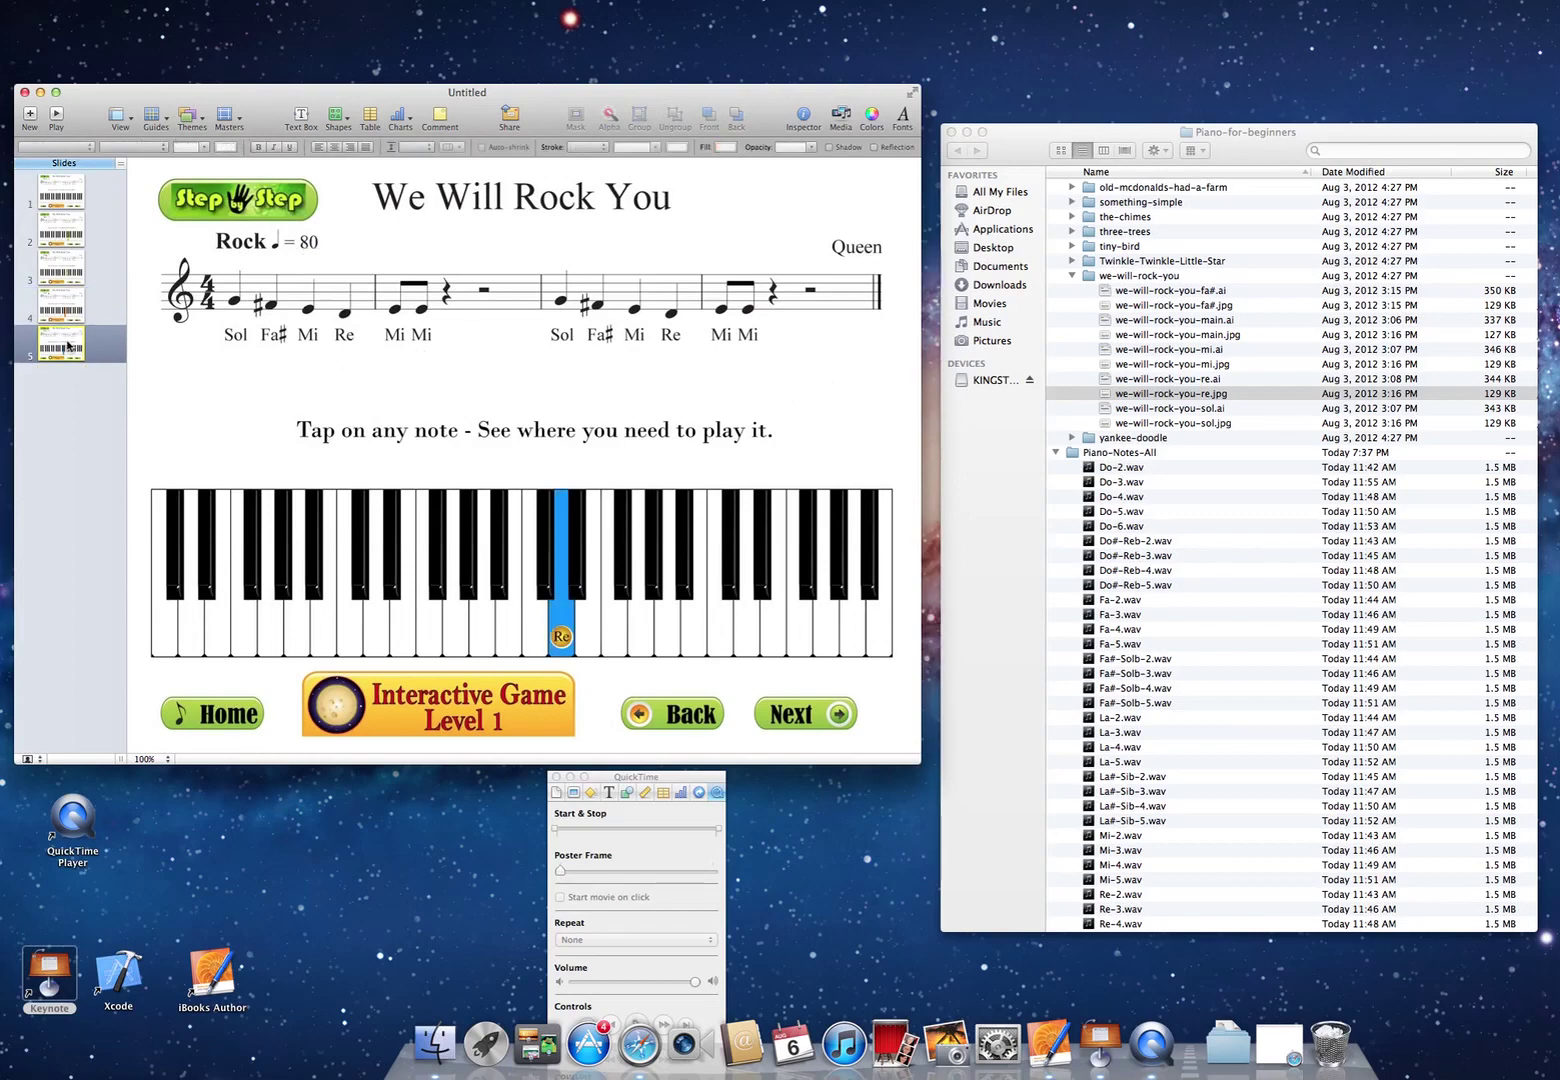
pyautogui.press('super+v')
pyautogui.press('Right')
pyautogui.press('Right')
pyautogui.press('Right')
pyautogui.press('Right')
pyautogui.press('Right')
pyautogui.press('Right')
pyautogui.press('Right')
pyautogui.press('Right')
pyautogui.press('Right')
pyautogui.press('Right')
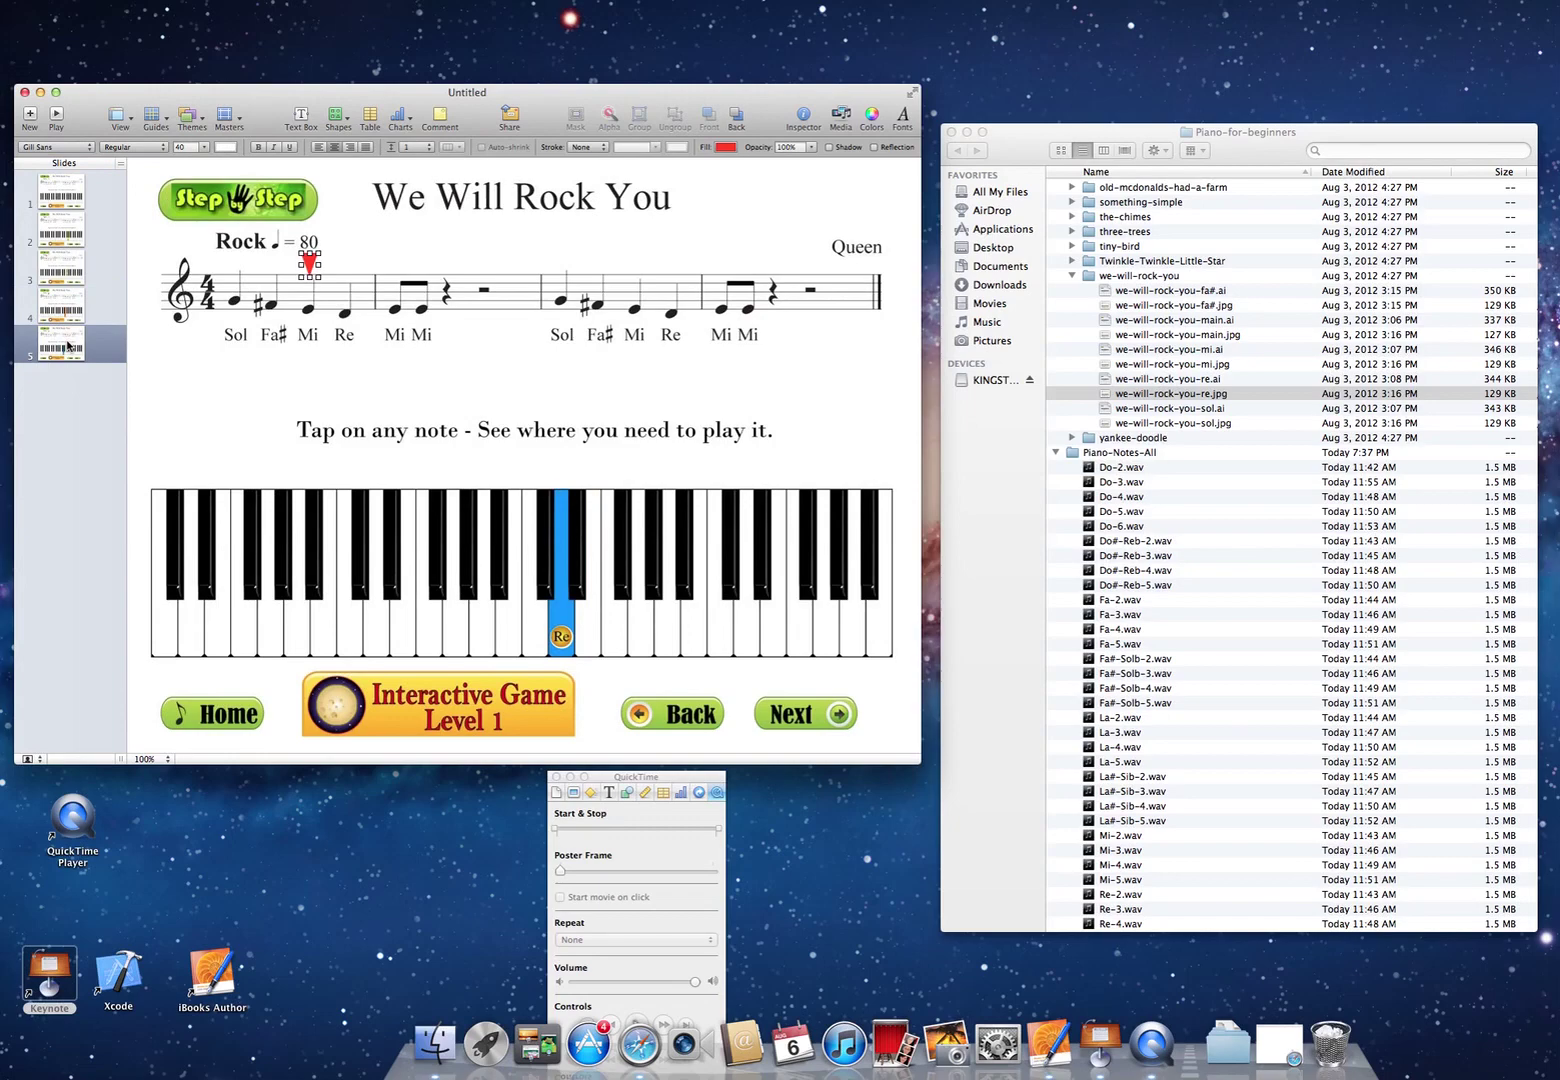
pyautogui.press('Right')
pyautogui.press('Right')
pyautogui.press('Right')
pyautogui.press('Right')
pyautogui.press('Right')
pyautogui.press('Right')
pyautogui.press('Right')
pyautogui.press('Right')
pyautogui.press('Right')
pyautogui.press('Right')
pyautogui.press('Right')
pyautogui.press('Right')
pyautogui.press('Right')
pyautogui.press('Right')
pyautogui.press('Right')
pyautogui.press('Right')
pyautogui.press('Right')
pyautogui.press('Right')
pyautogui.press('Right')
pyautogui.press('Right')
pyautogui.press('Right')
pyautogui.press('Right')
pyautogui.press('Right')
pyautogui.press('Right')
pyautogui.press('Right')
pyautogui.press('Right')
pyautogui.click(553, 385)
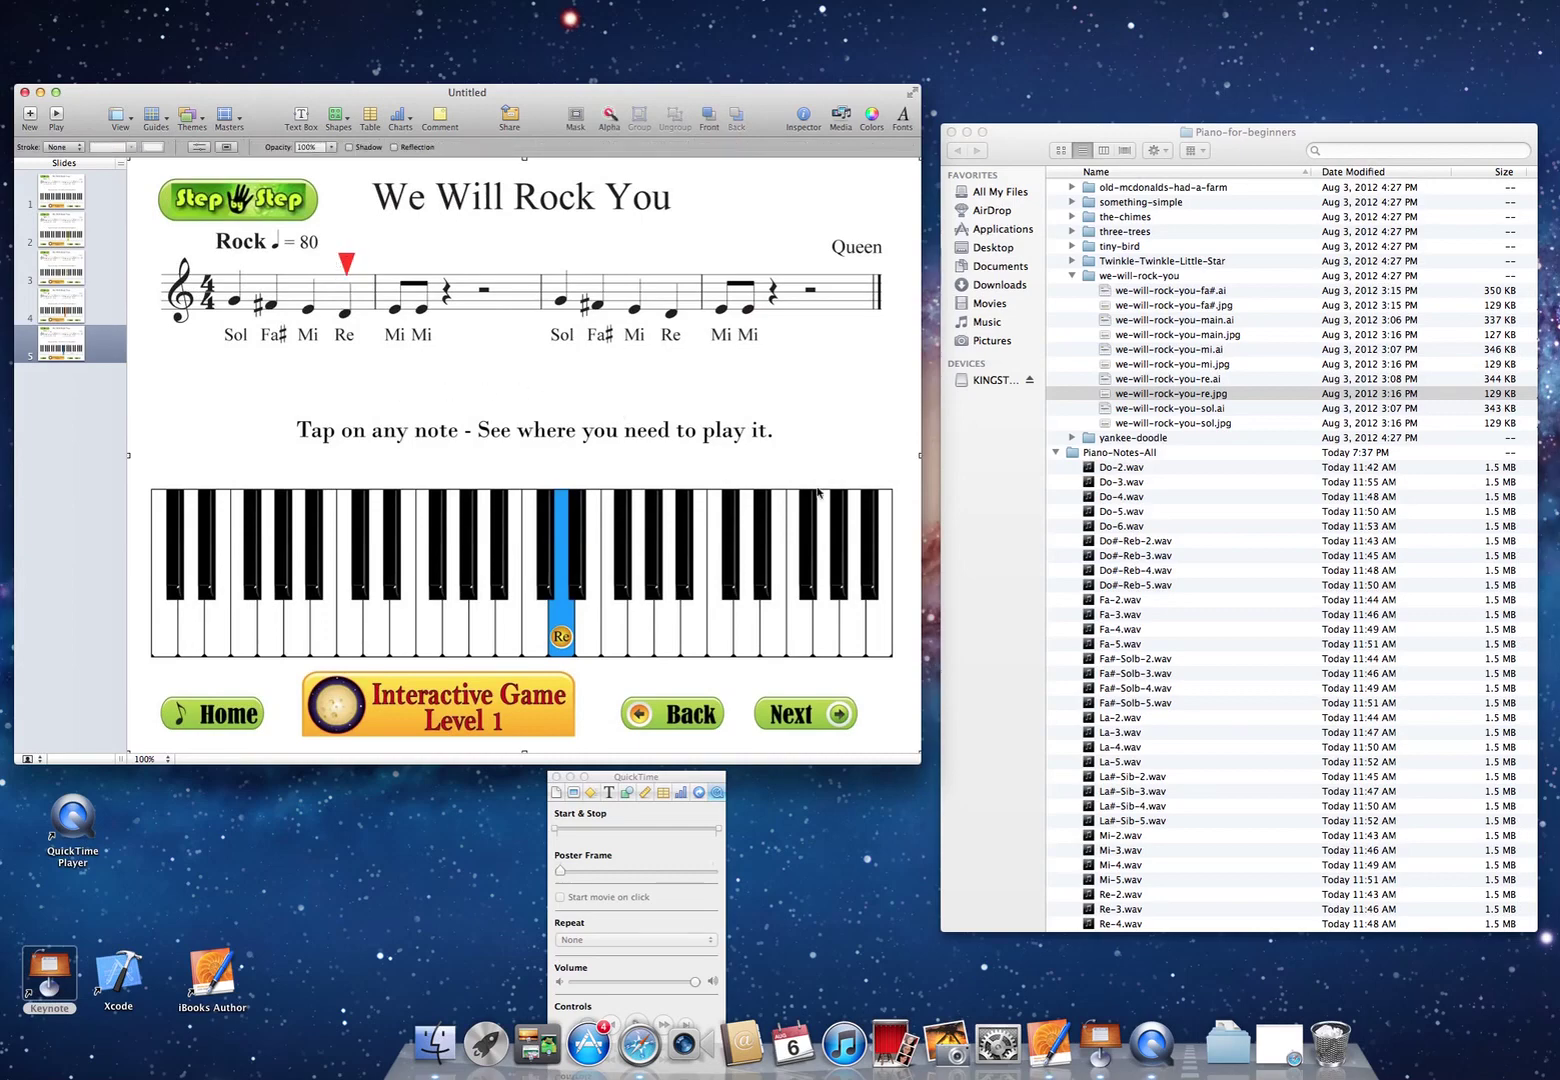
# - Add the Re-4.wav sound above the keyboard on the fifth slide and trim its start to about 0.73 seconds
pyautogui.click(1134, 832)
pyautogui.scroll(-5, 1138, 838)
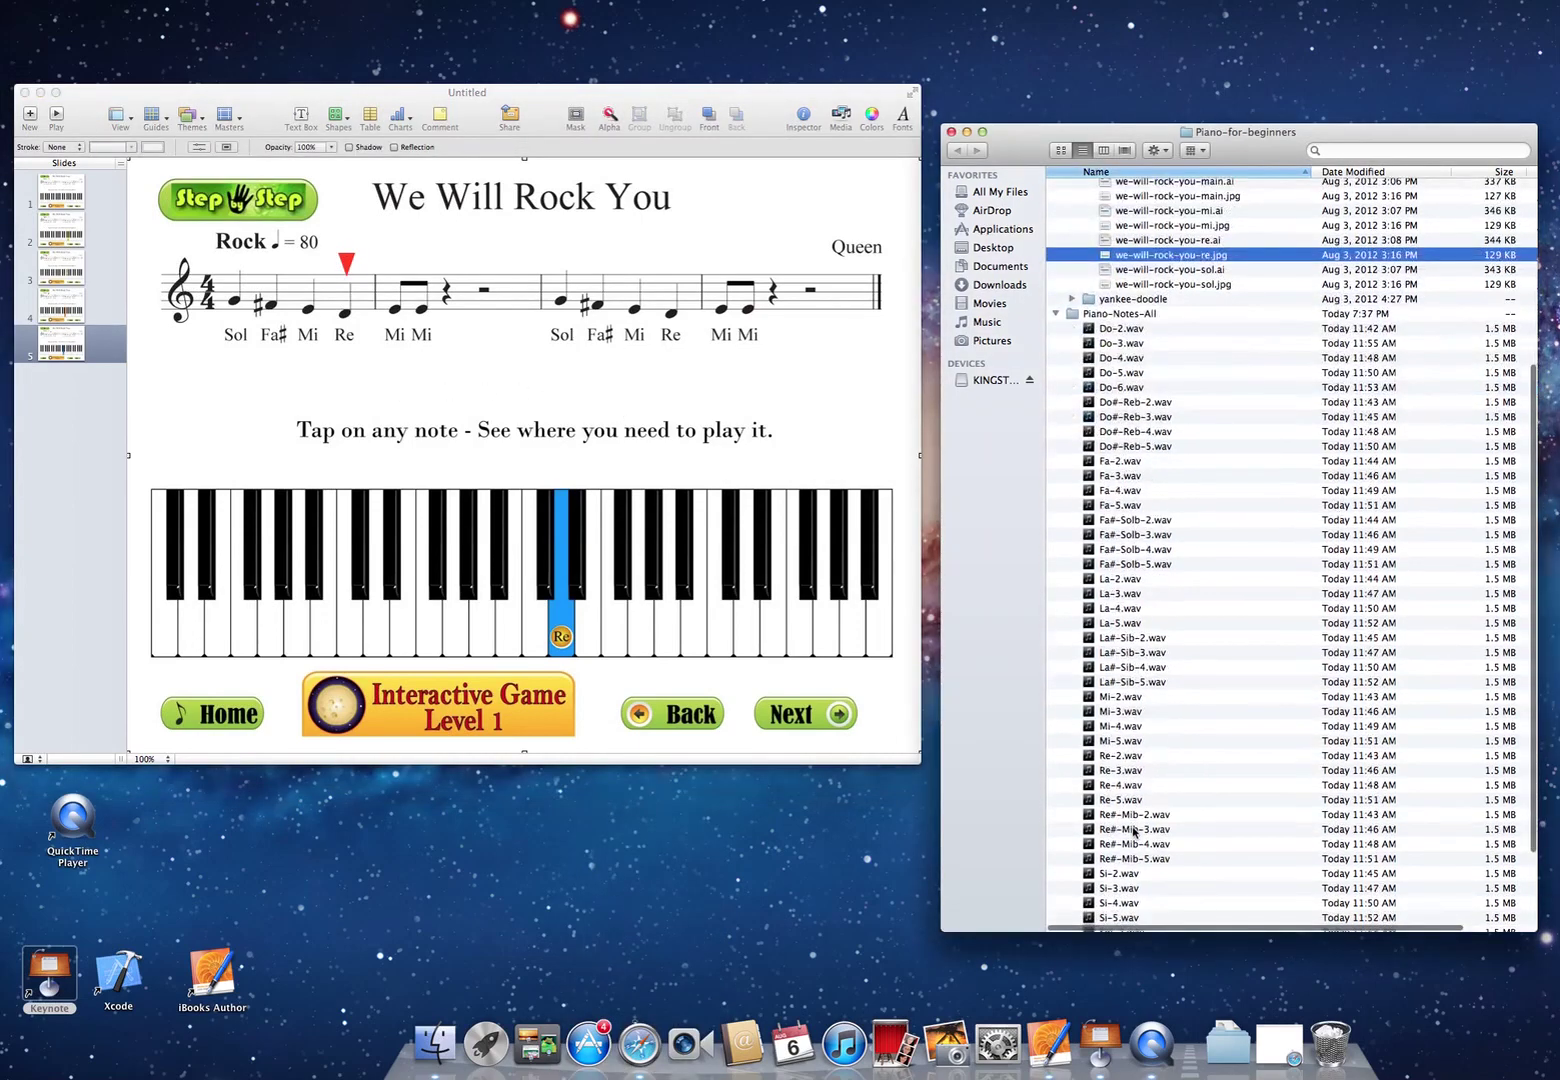
pyautogui.moveTo(1121, 787); pyautogui.dragTo(805, 402)
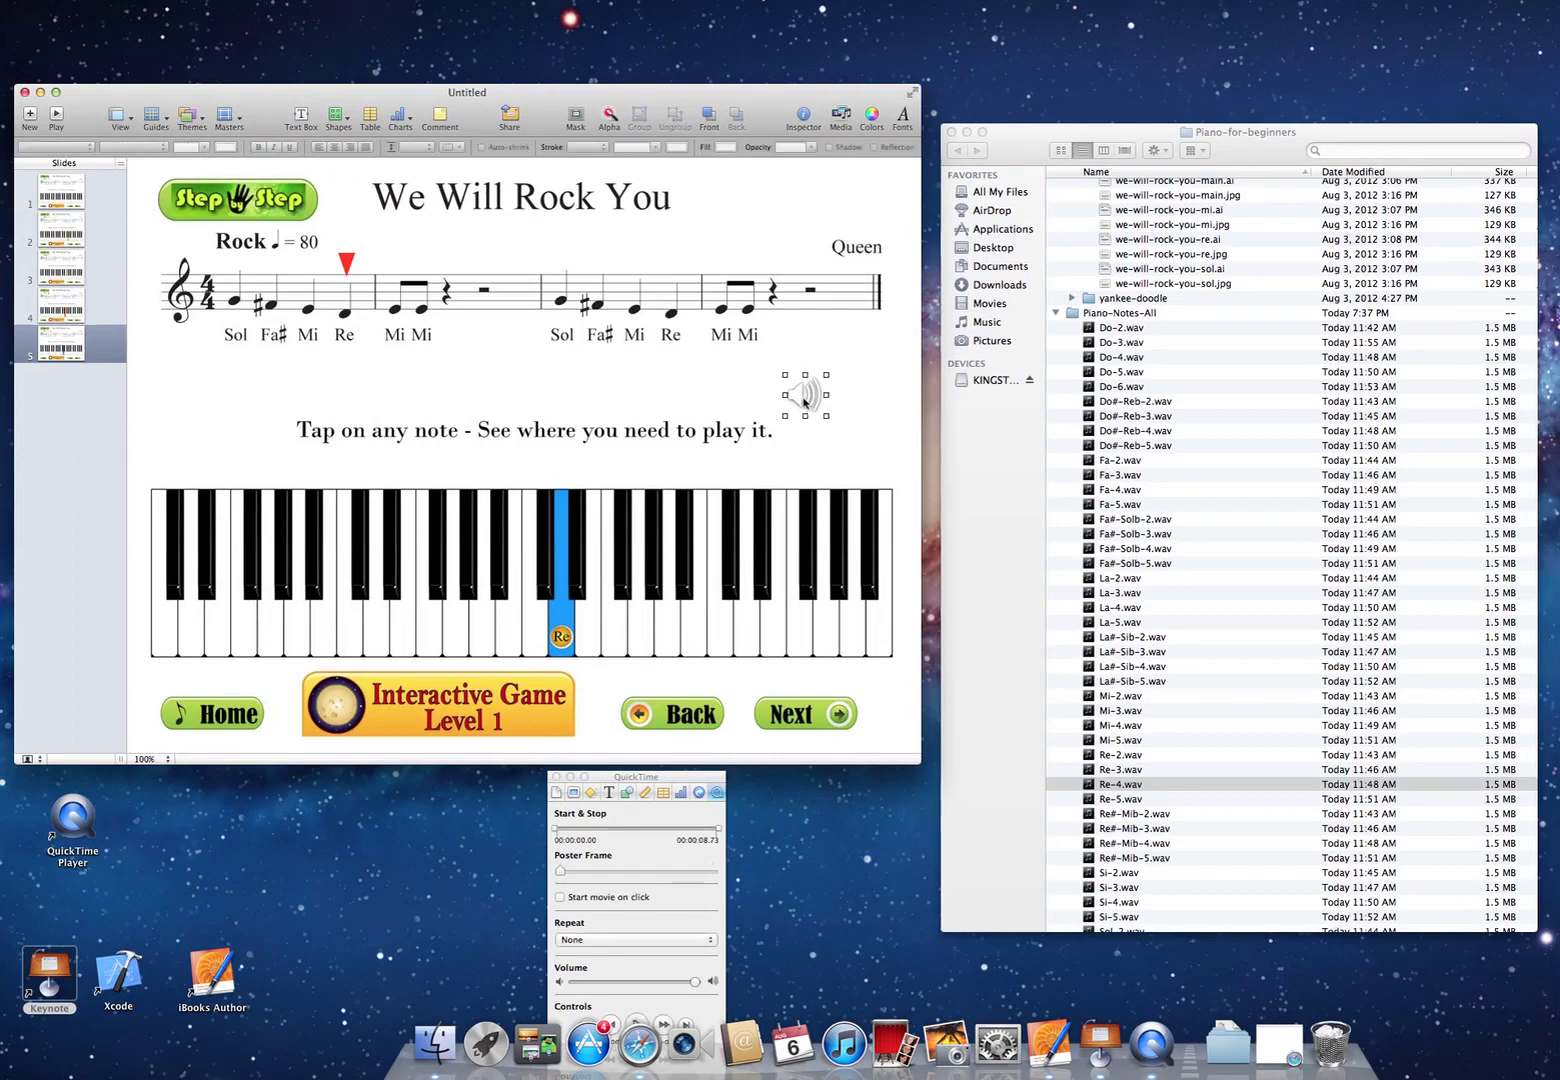
pyautogui.moveTo(557, 829); pyautogui.dragTo(572, 831)
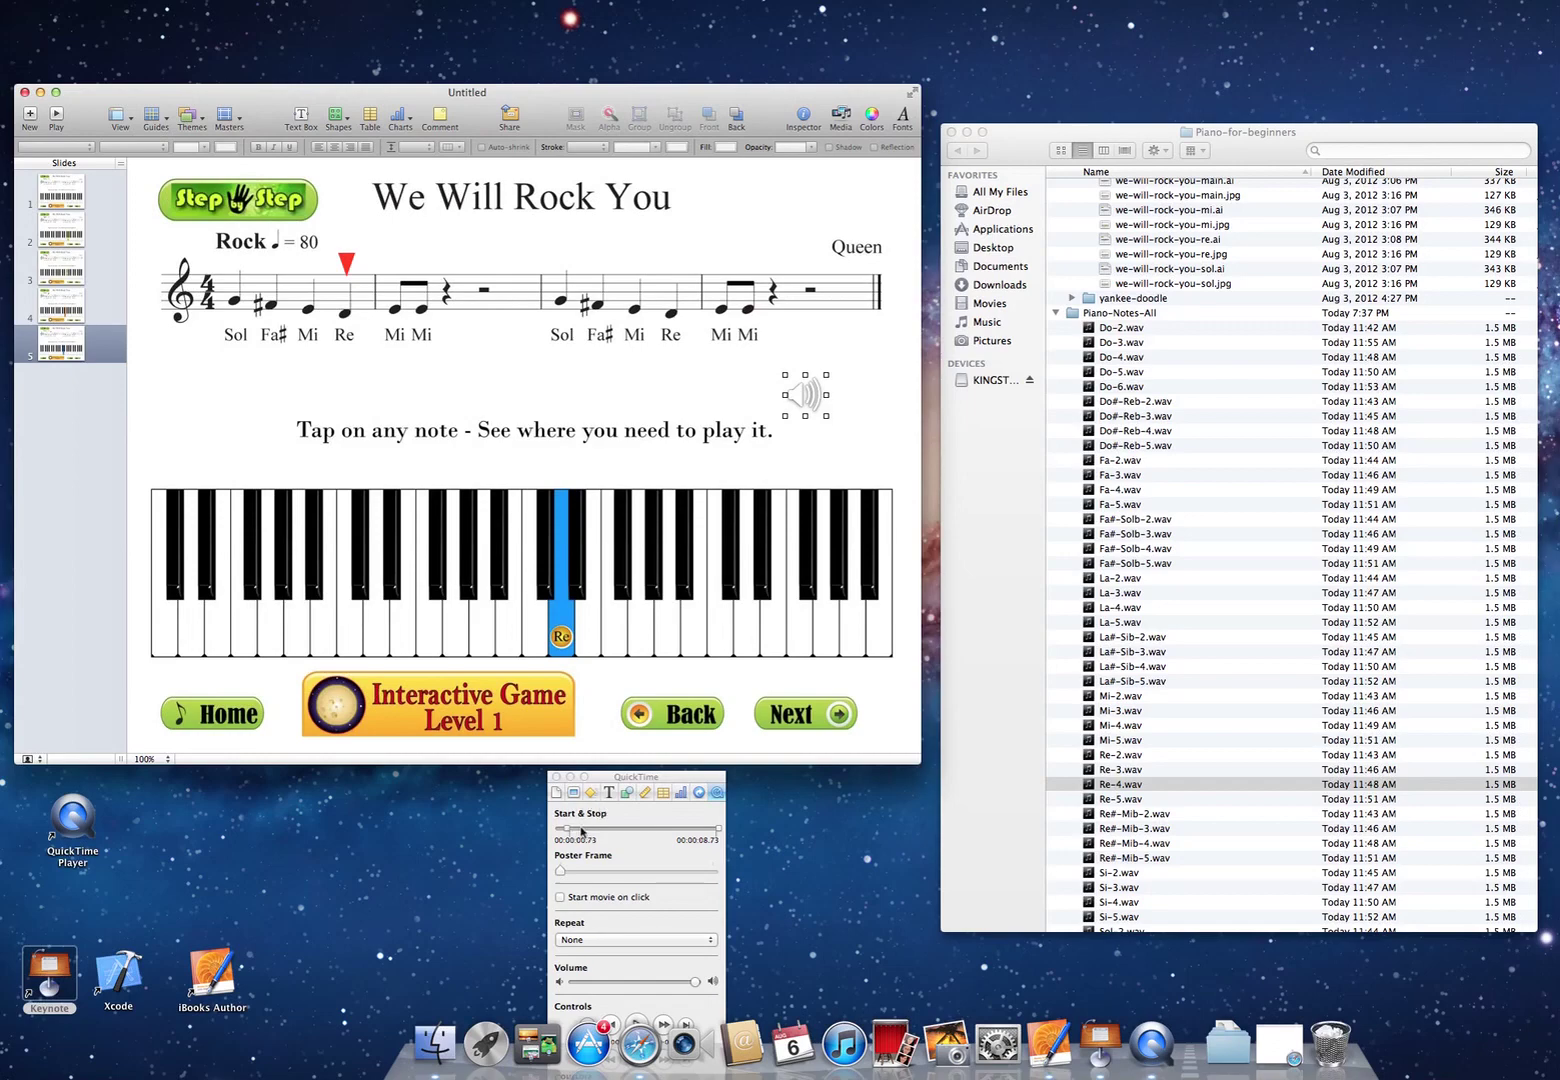
pyautogui.click(669, 482)
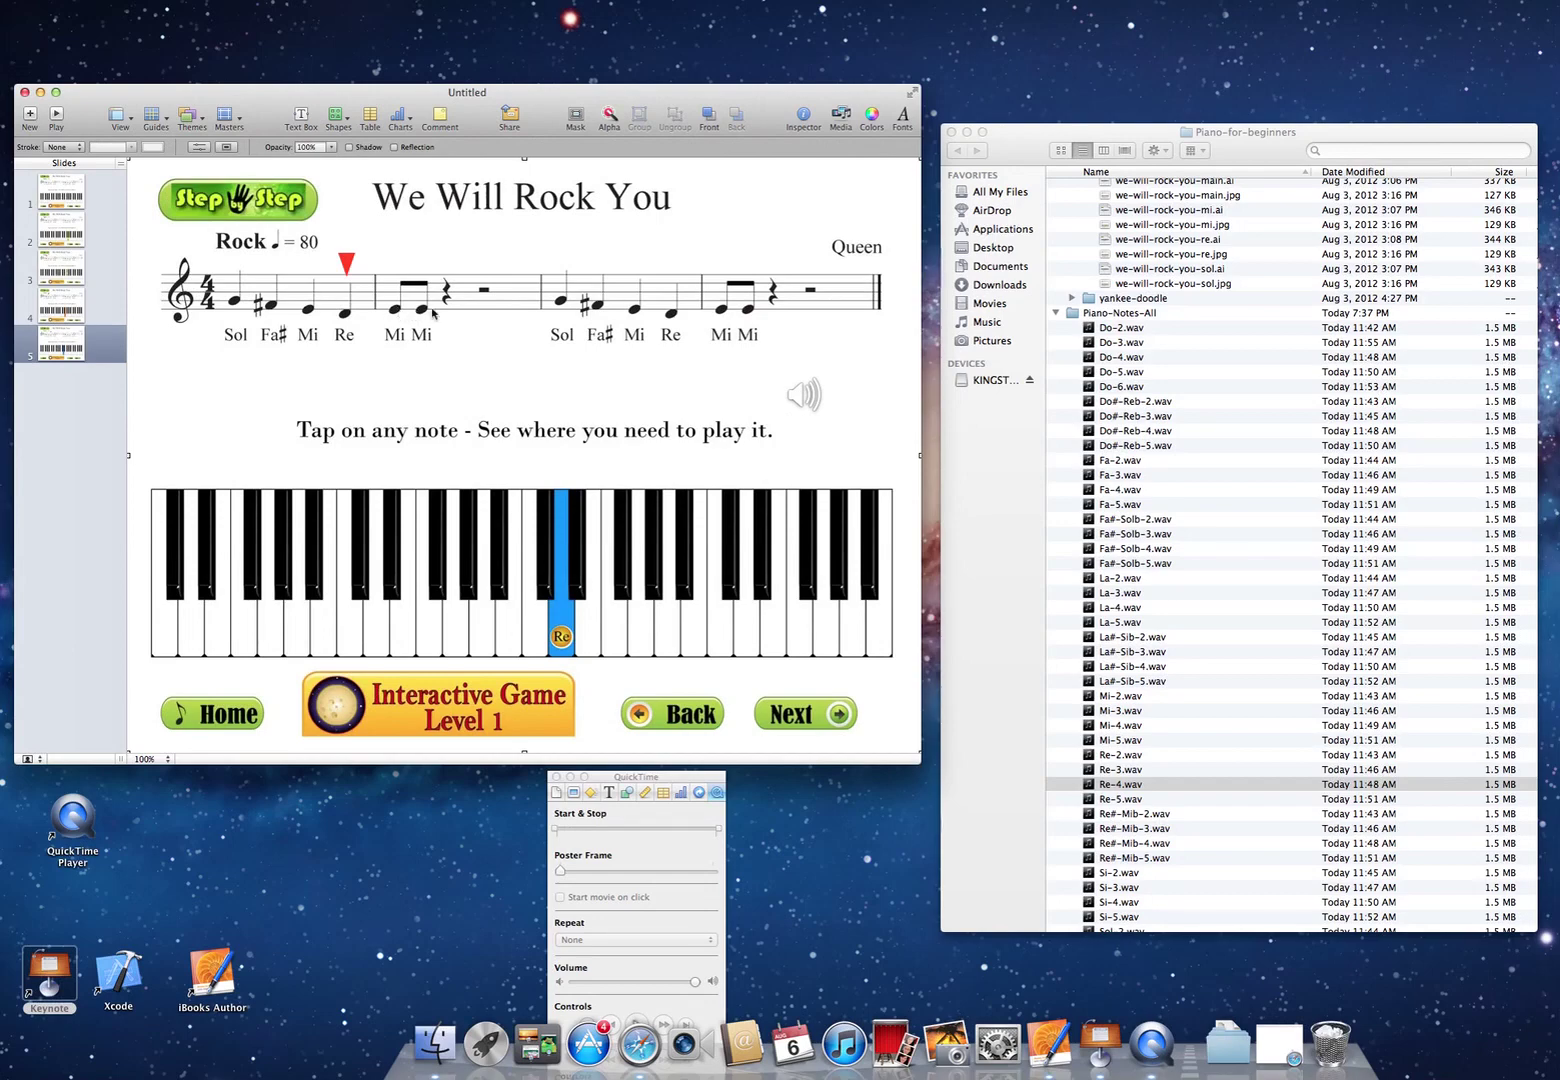
pyautogui.click(29, 116)
pyautogui.click(508, 290)
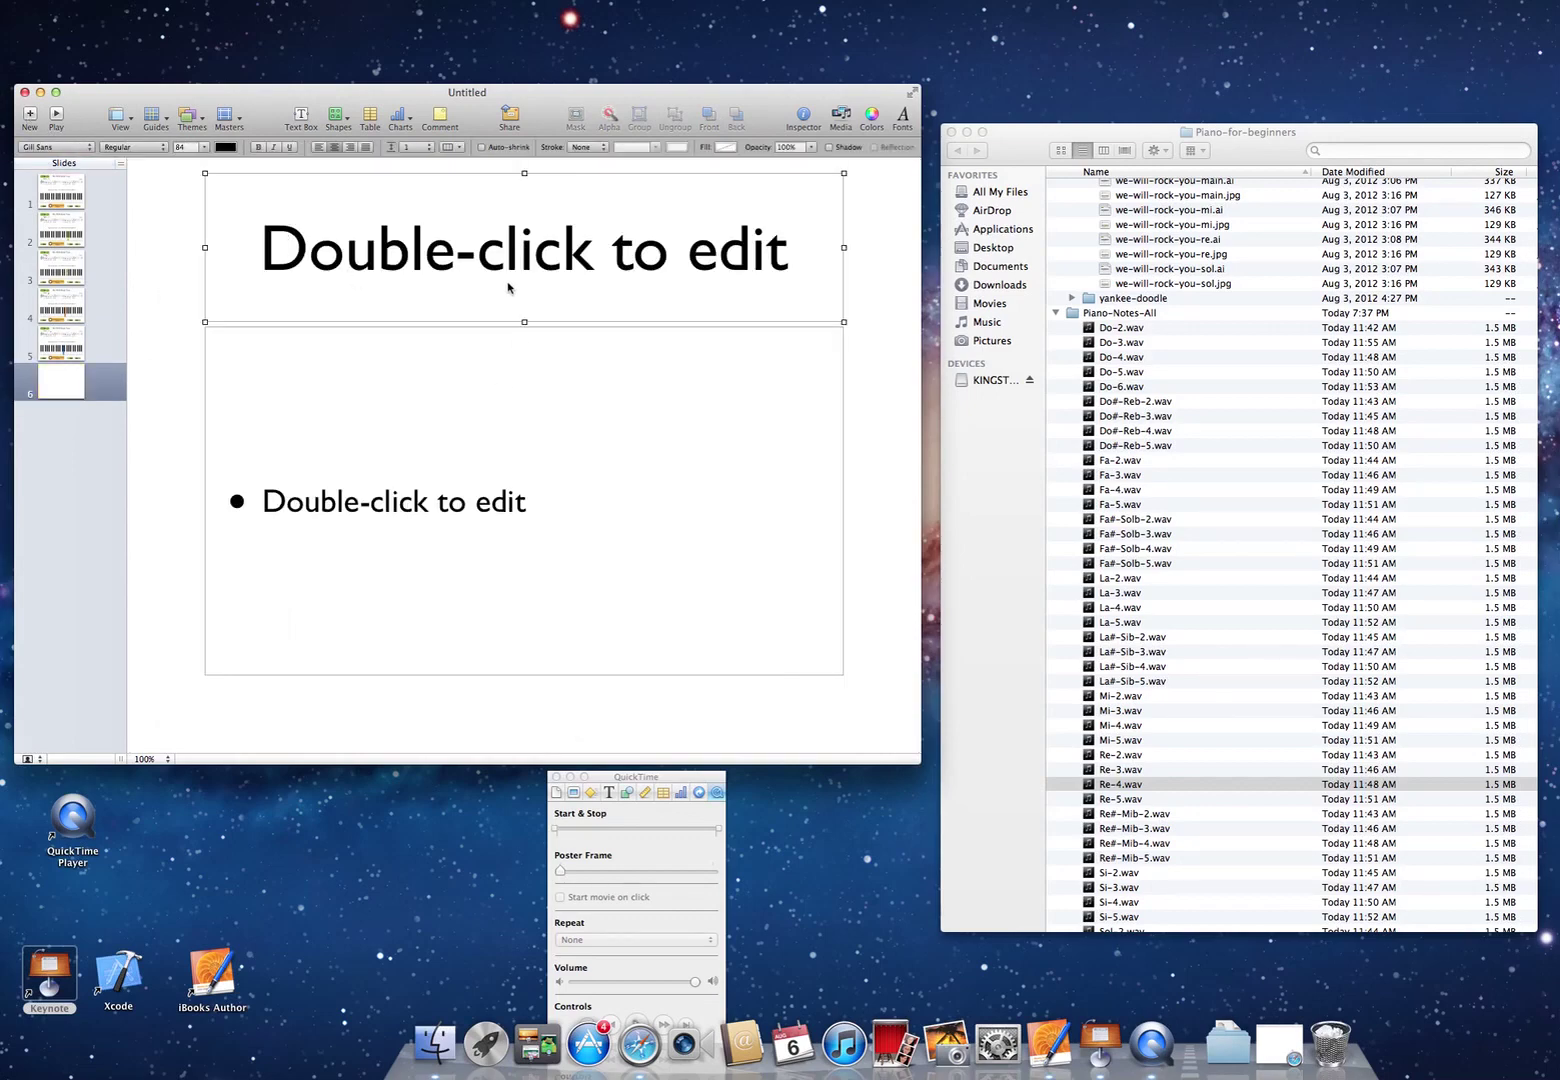
pyautogui.press('Delete')
pyautogui.click(585, 411)
pyautogui.press('Delete')
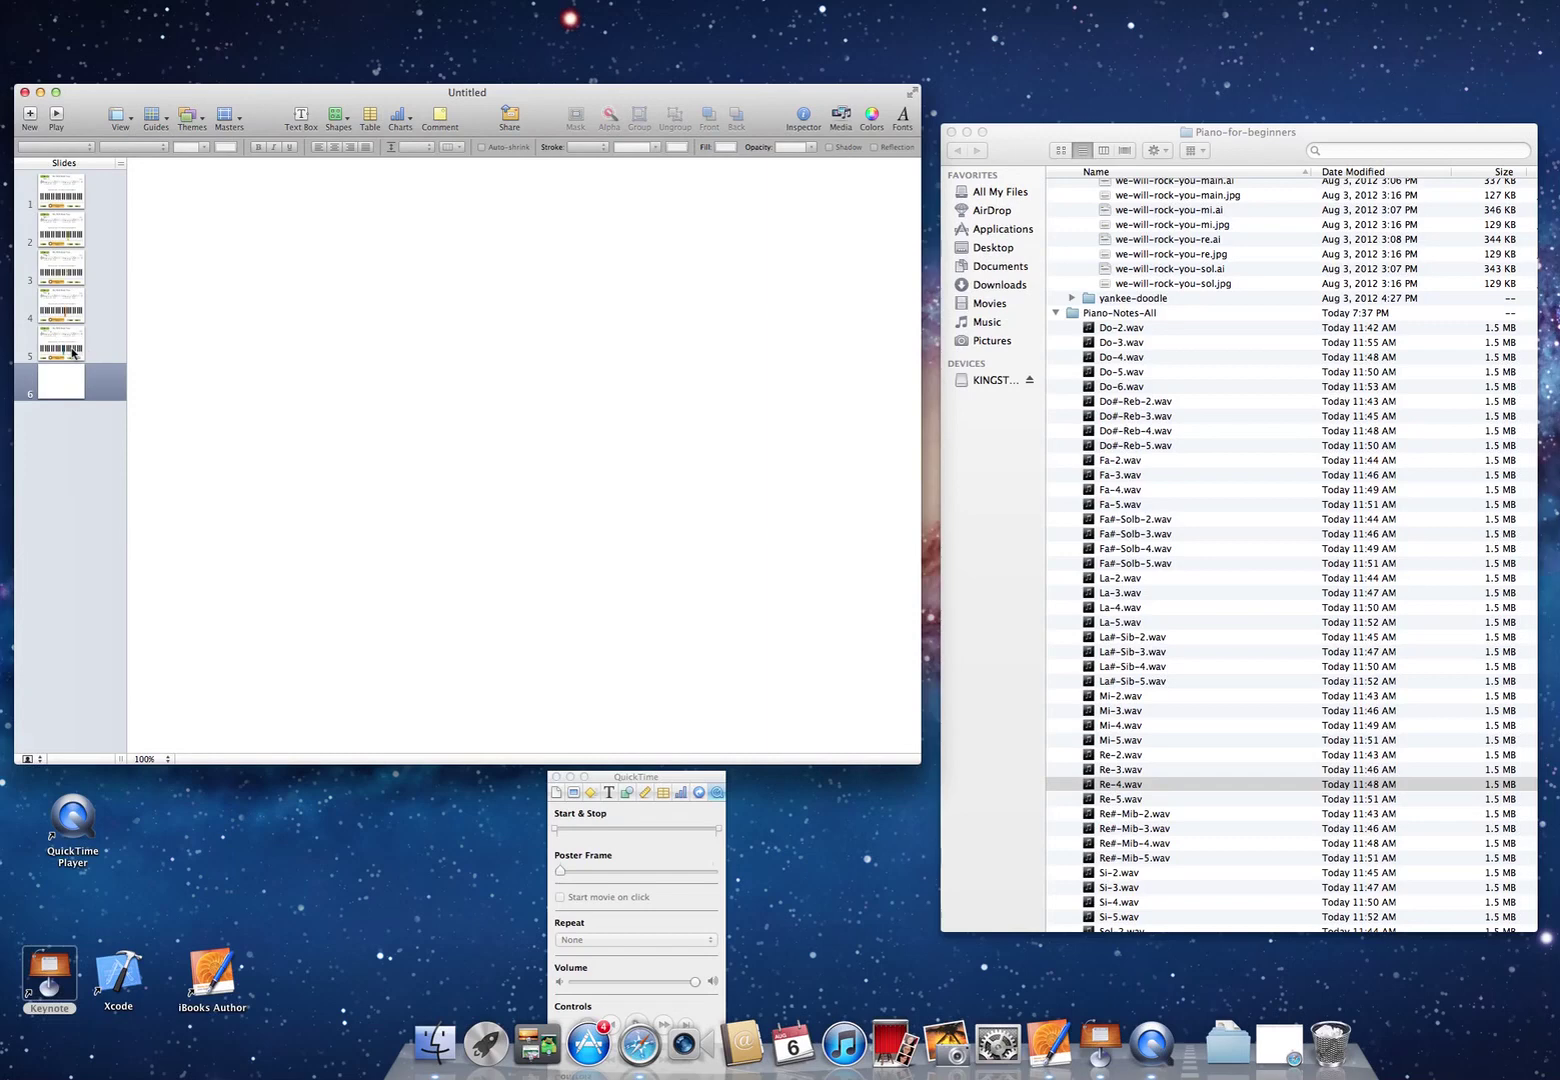
pyautogui.click(63, 265)
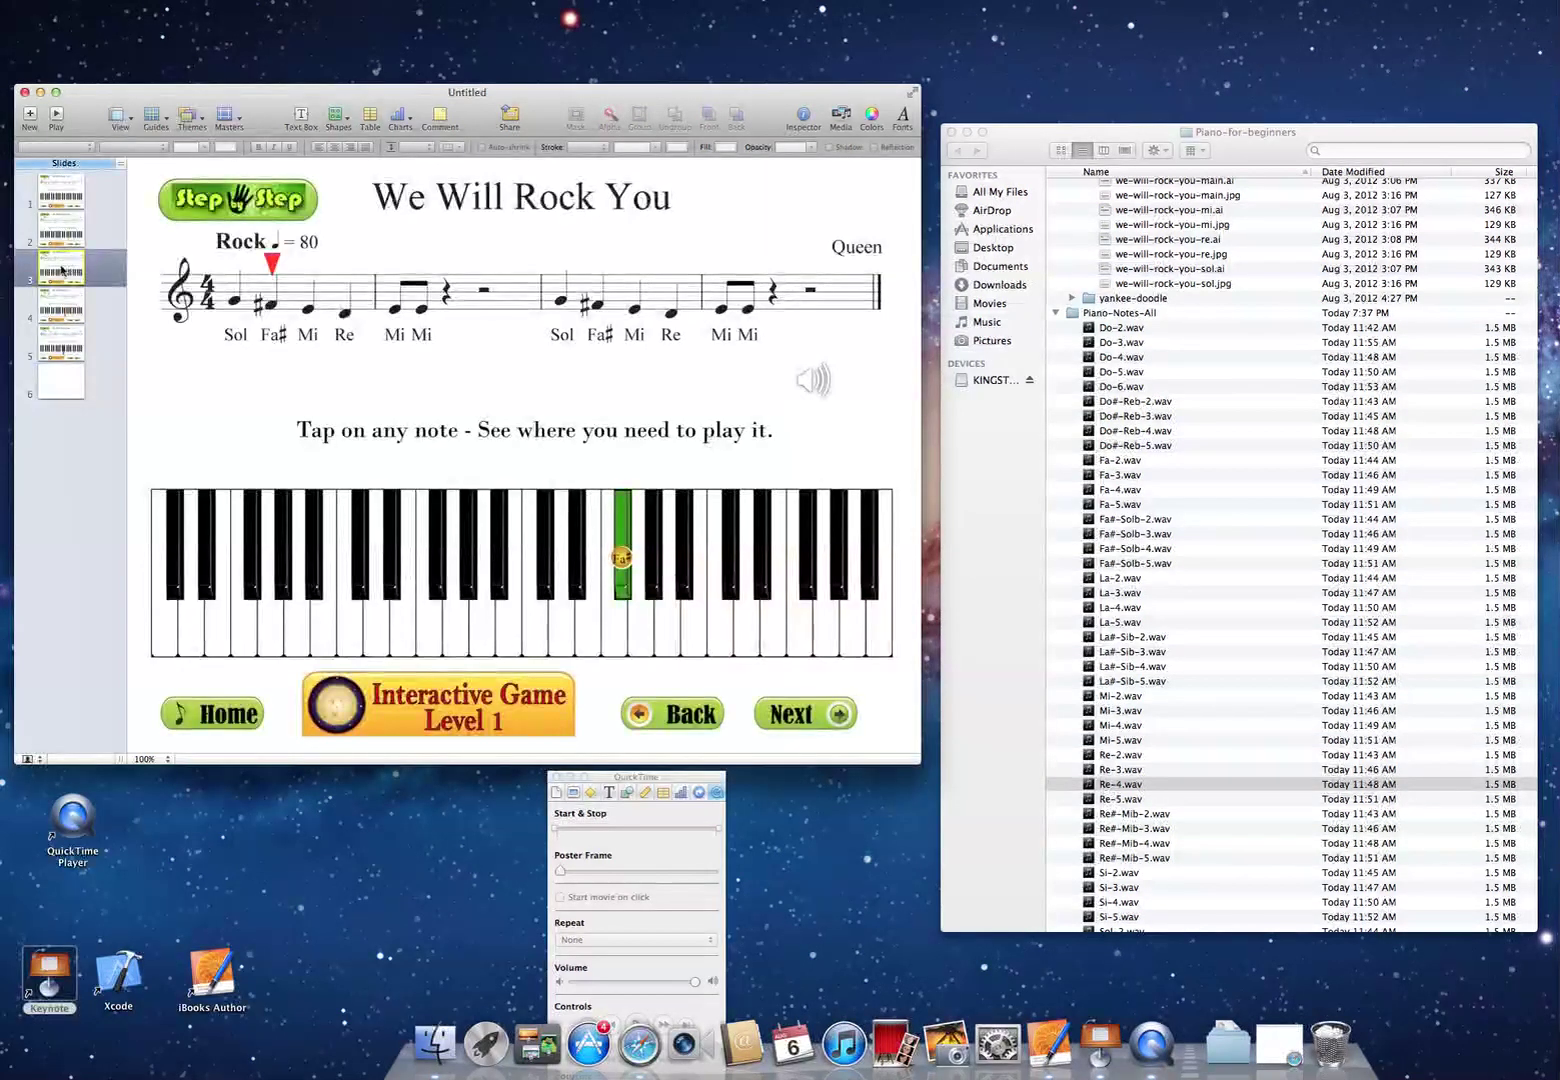
pyautogui.click(63, 305)
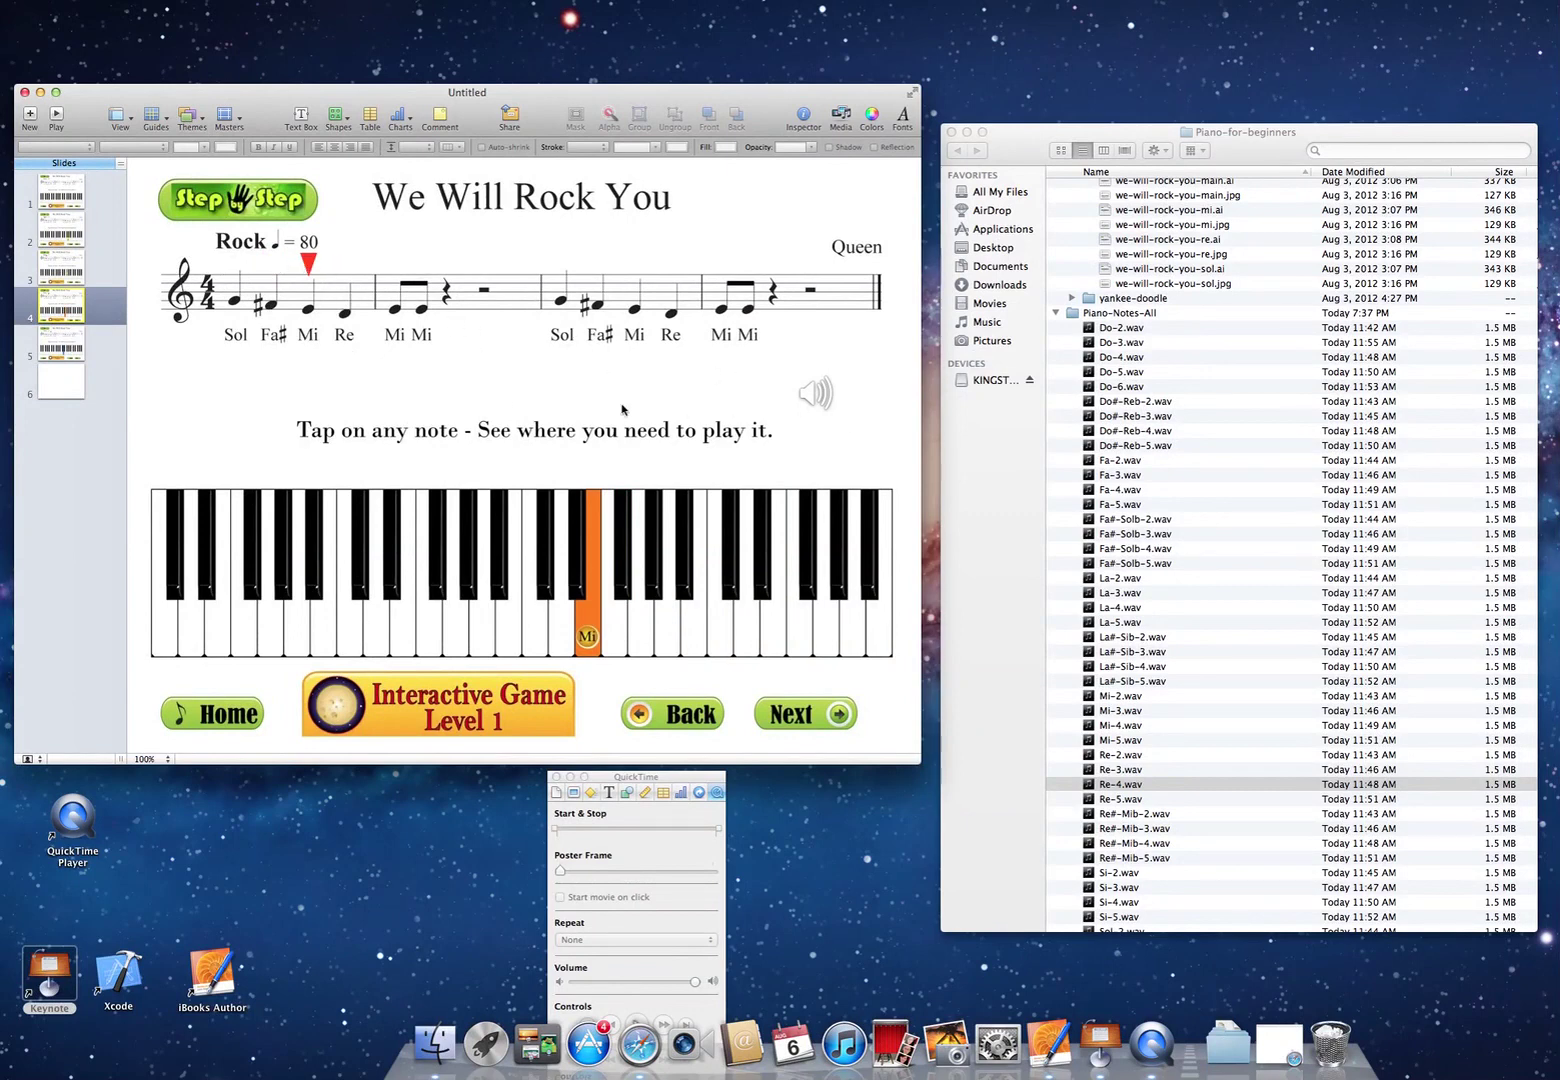
pyautogui.click(61, 382)
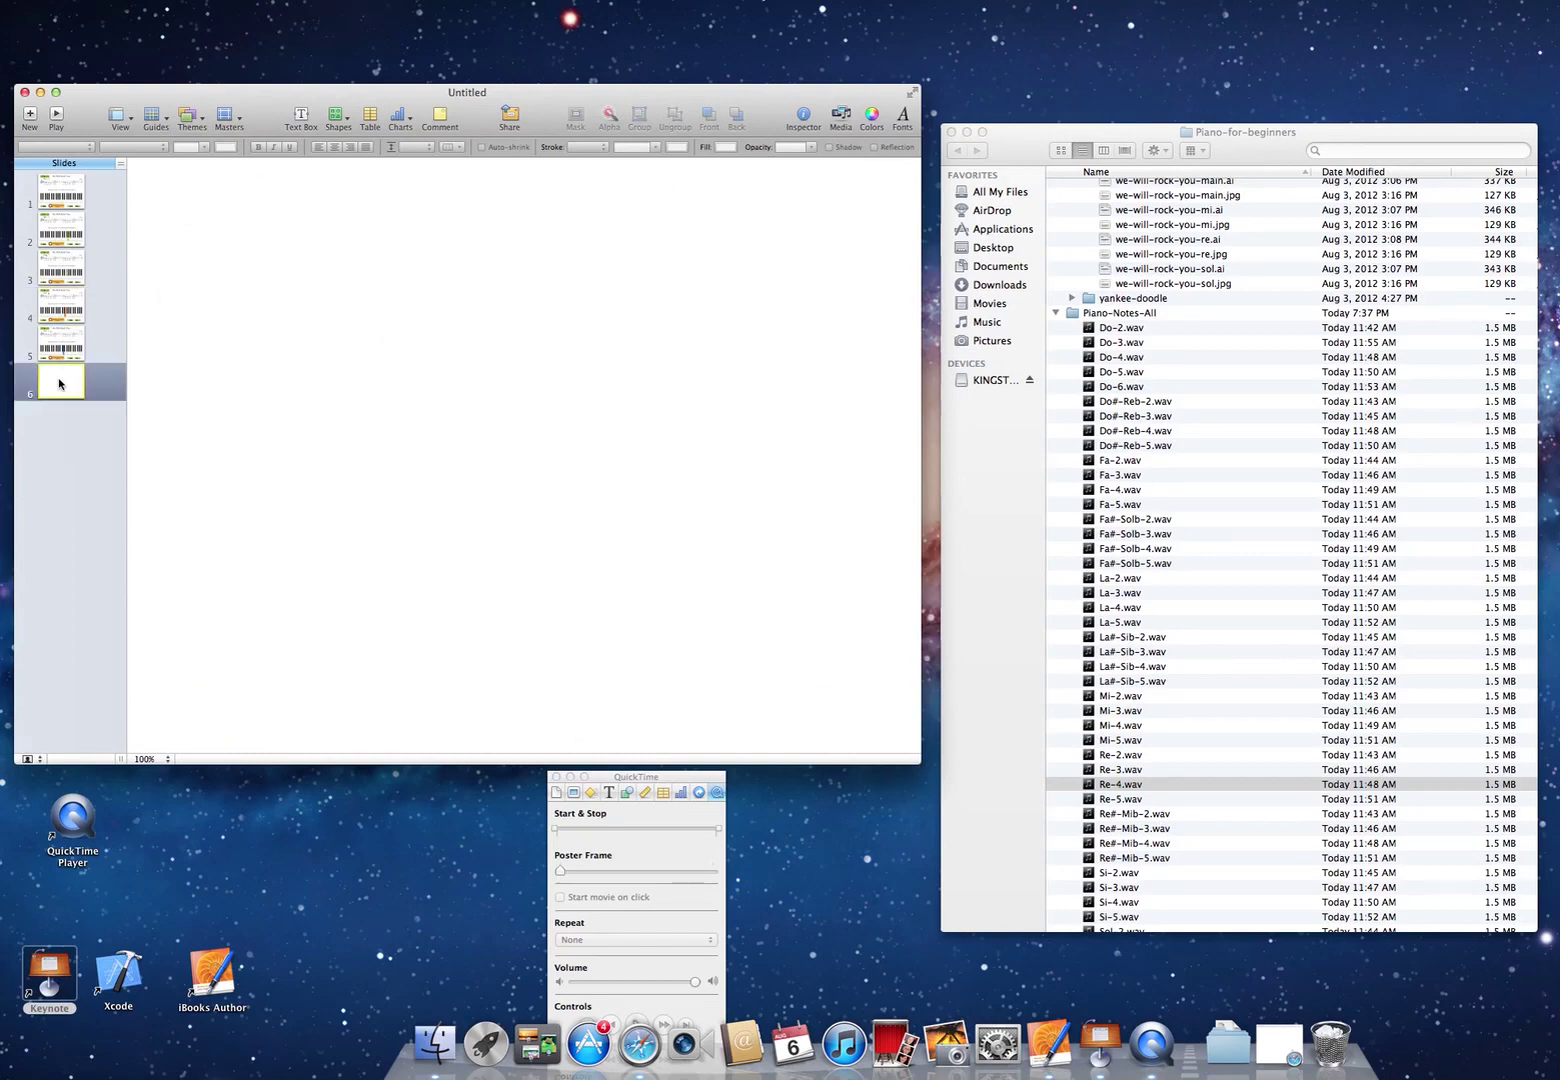
pyautogui.press('super+z')
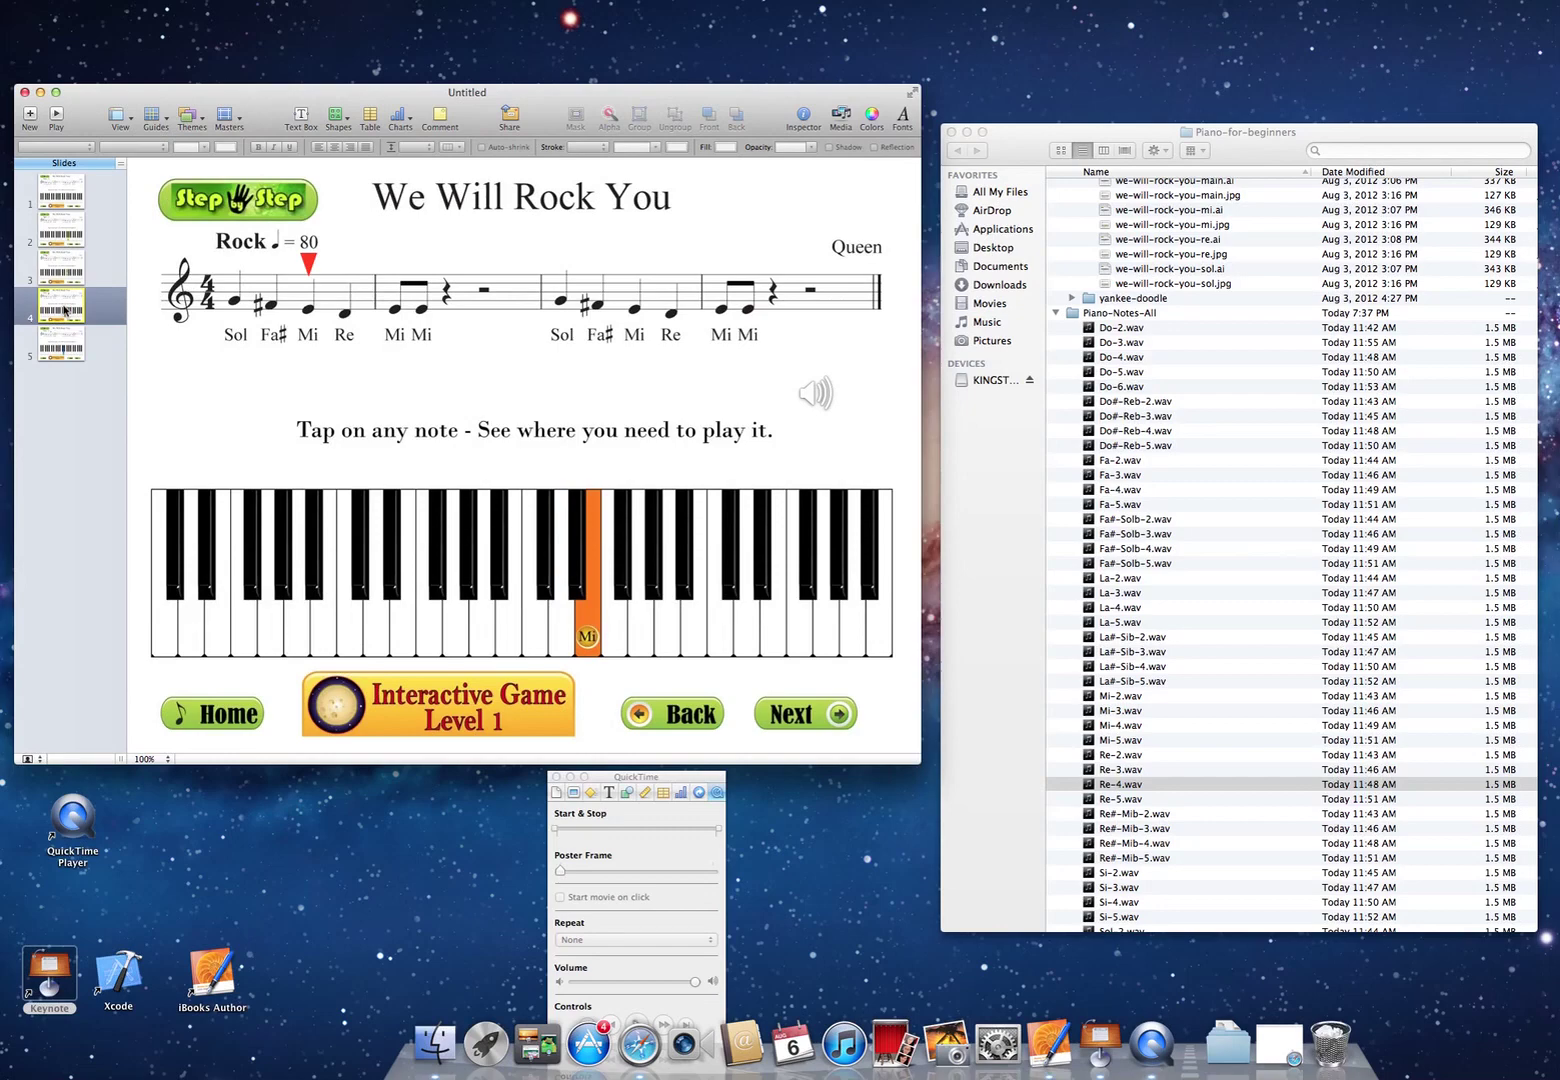
# - Paste a copy of the fourth slide after the Re slide and move its marker above the first Mi of the second measure
pyautogui.click(62, 345)
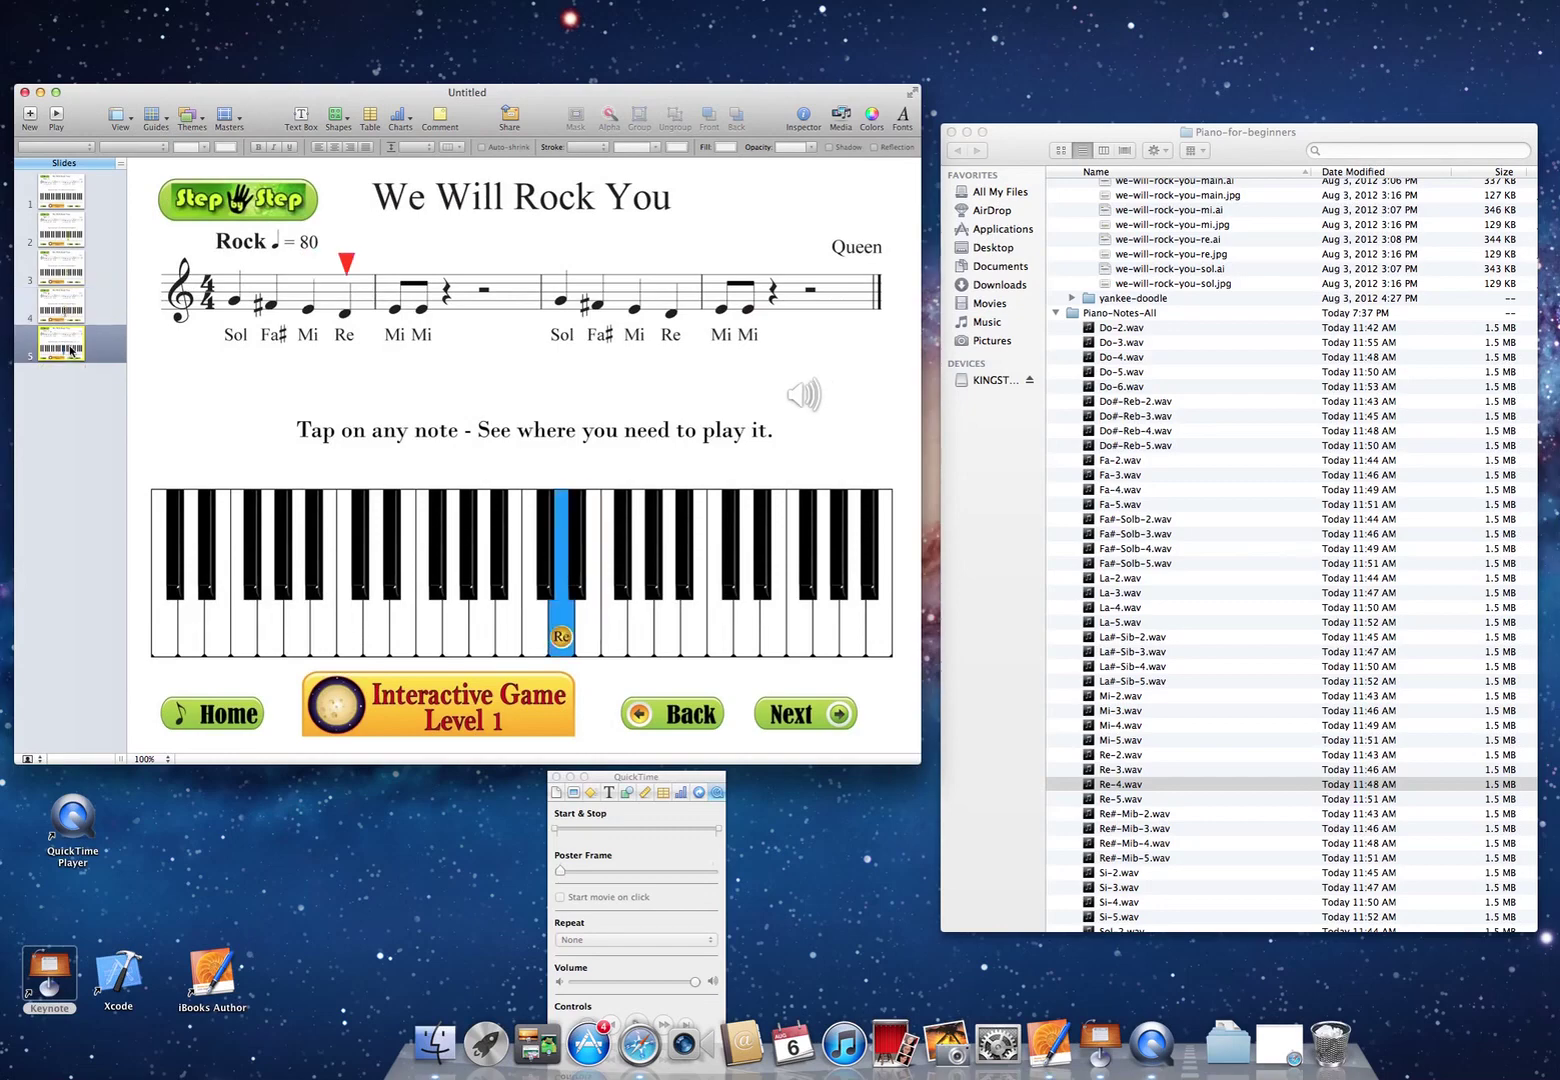
pyautogui.press('super+v')
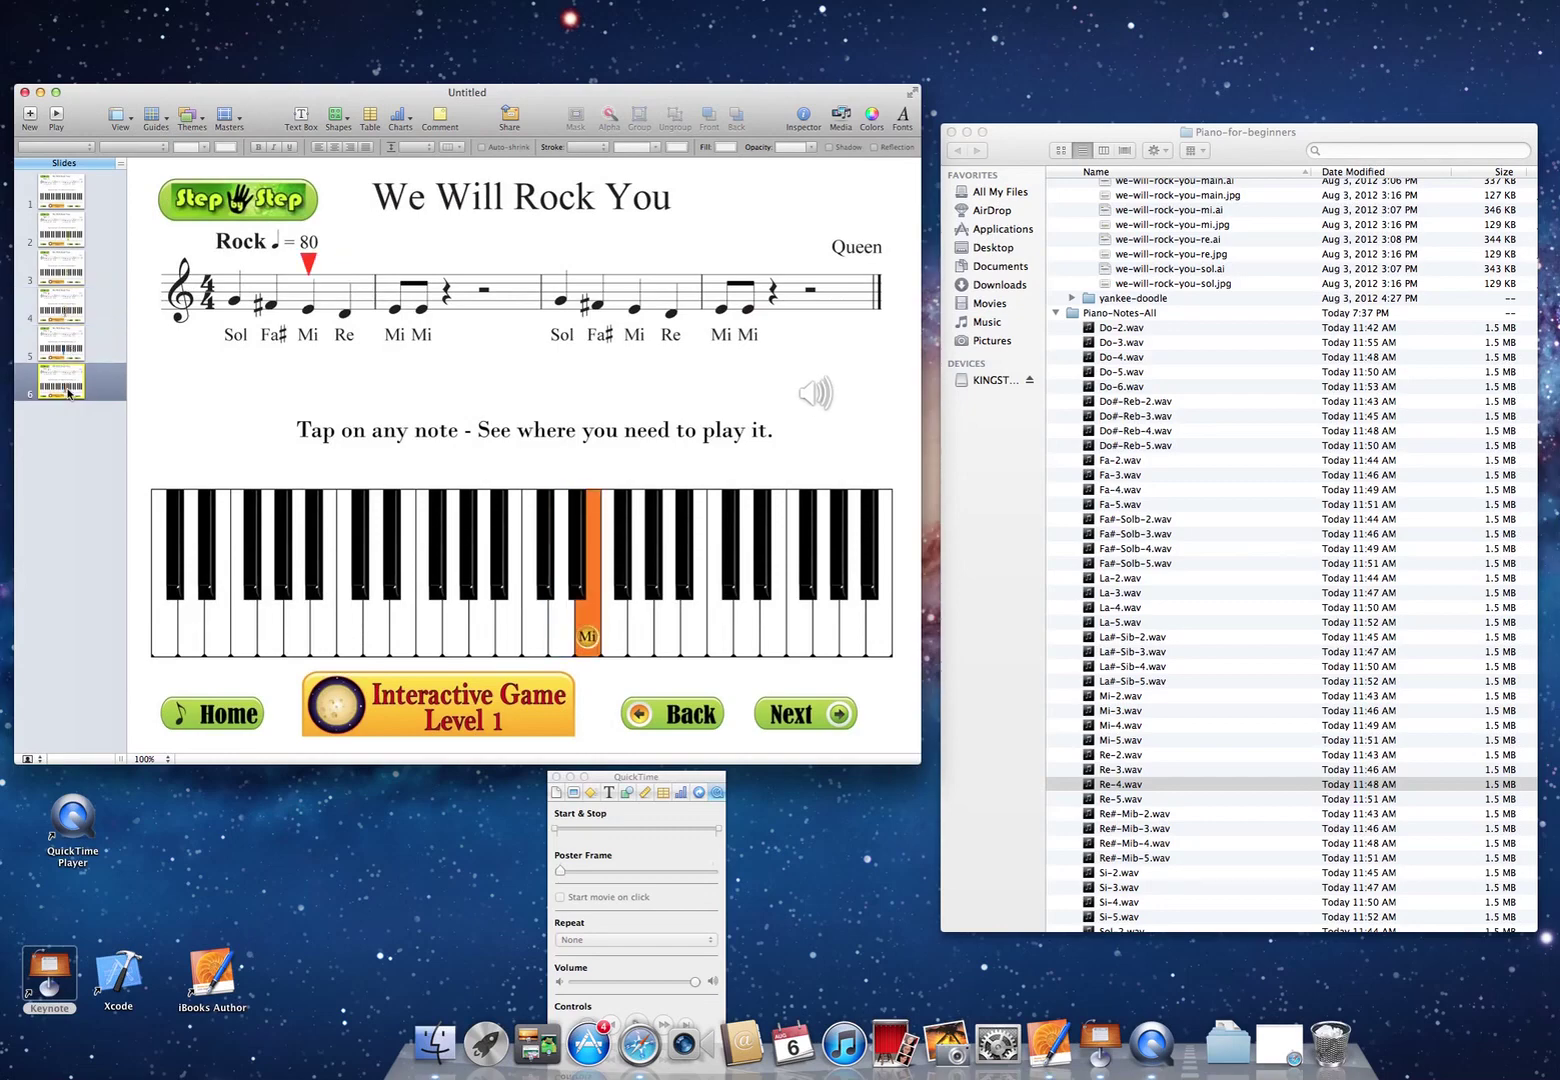
pyautogui.click(66, 311)
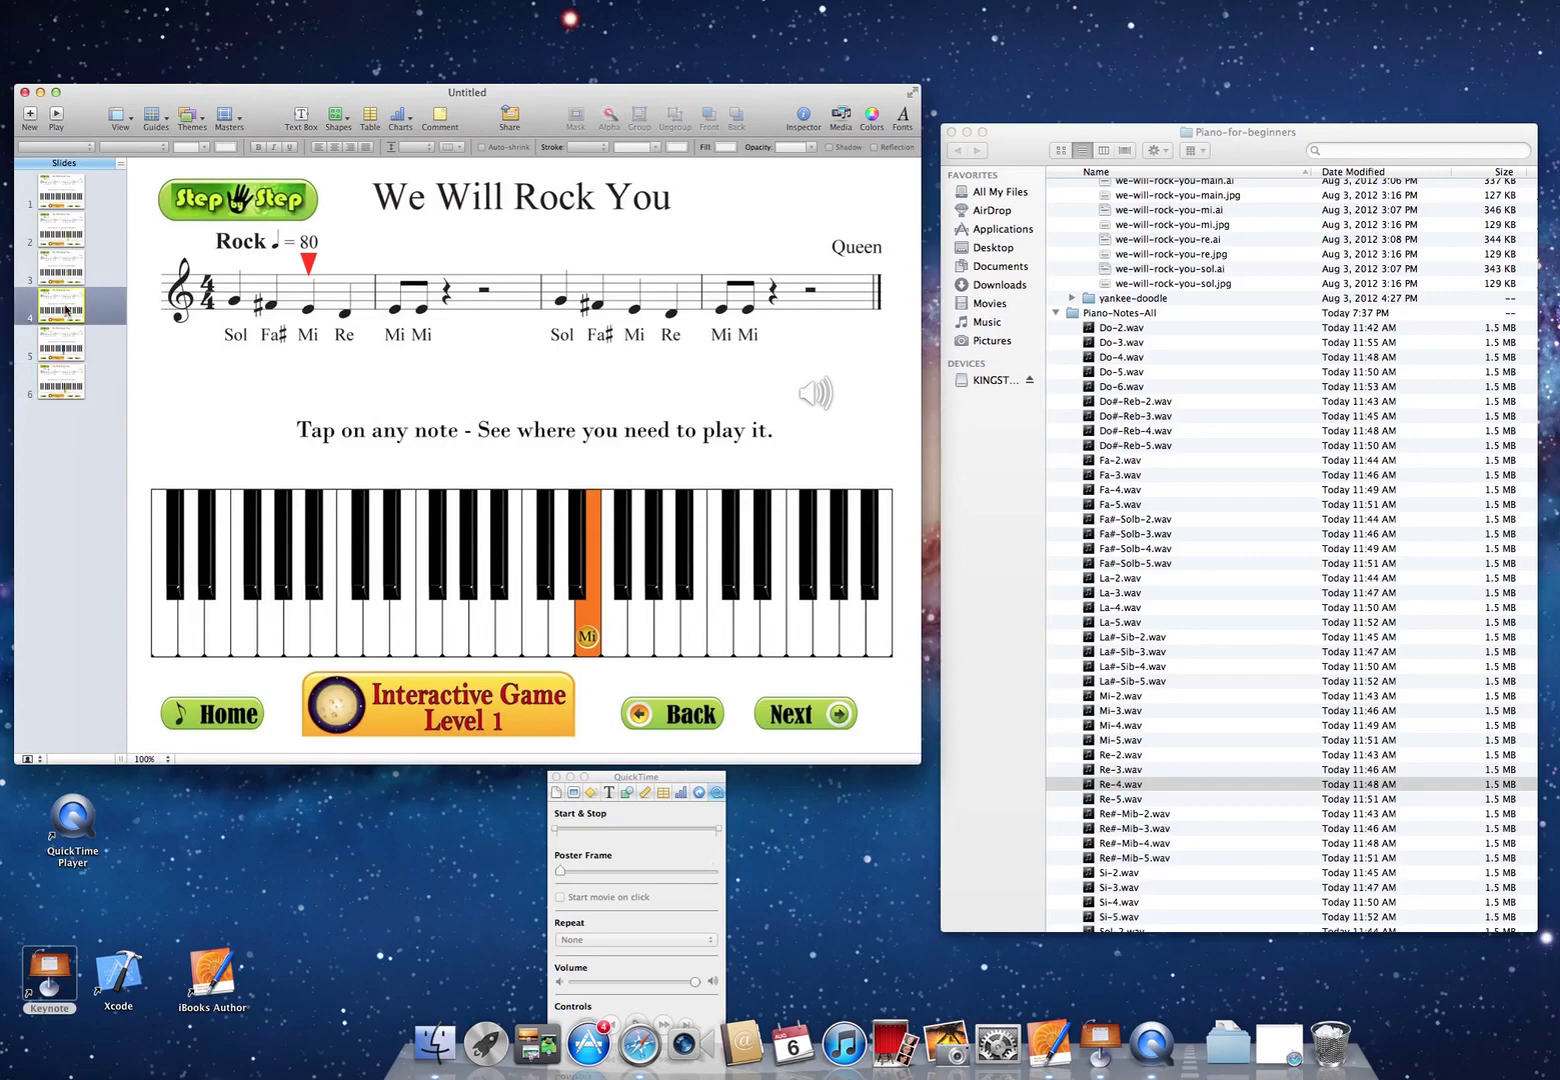
pyautogui.click(62, 380)
pyautogui.click(309, 263)
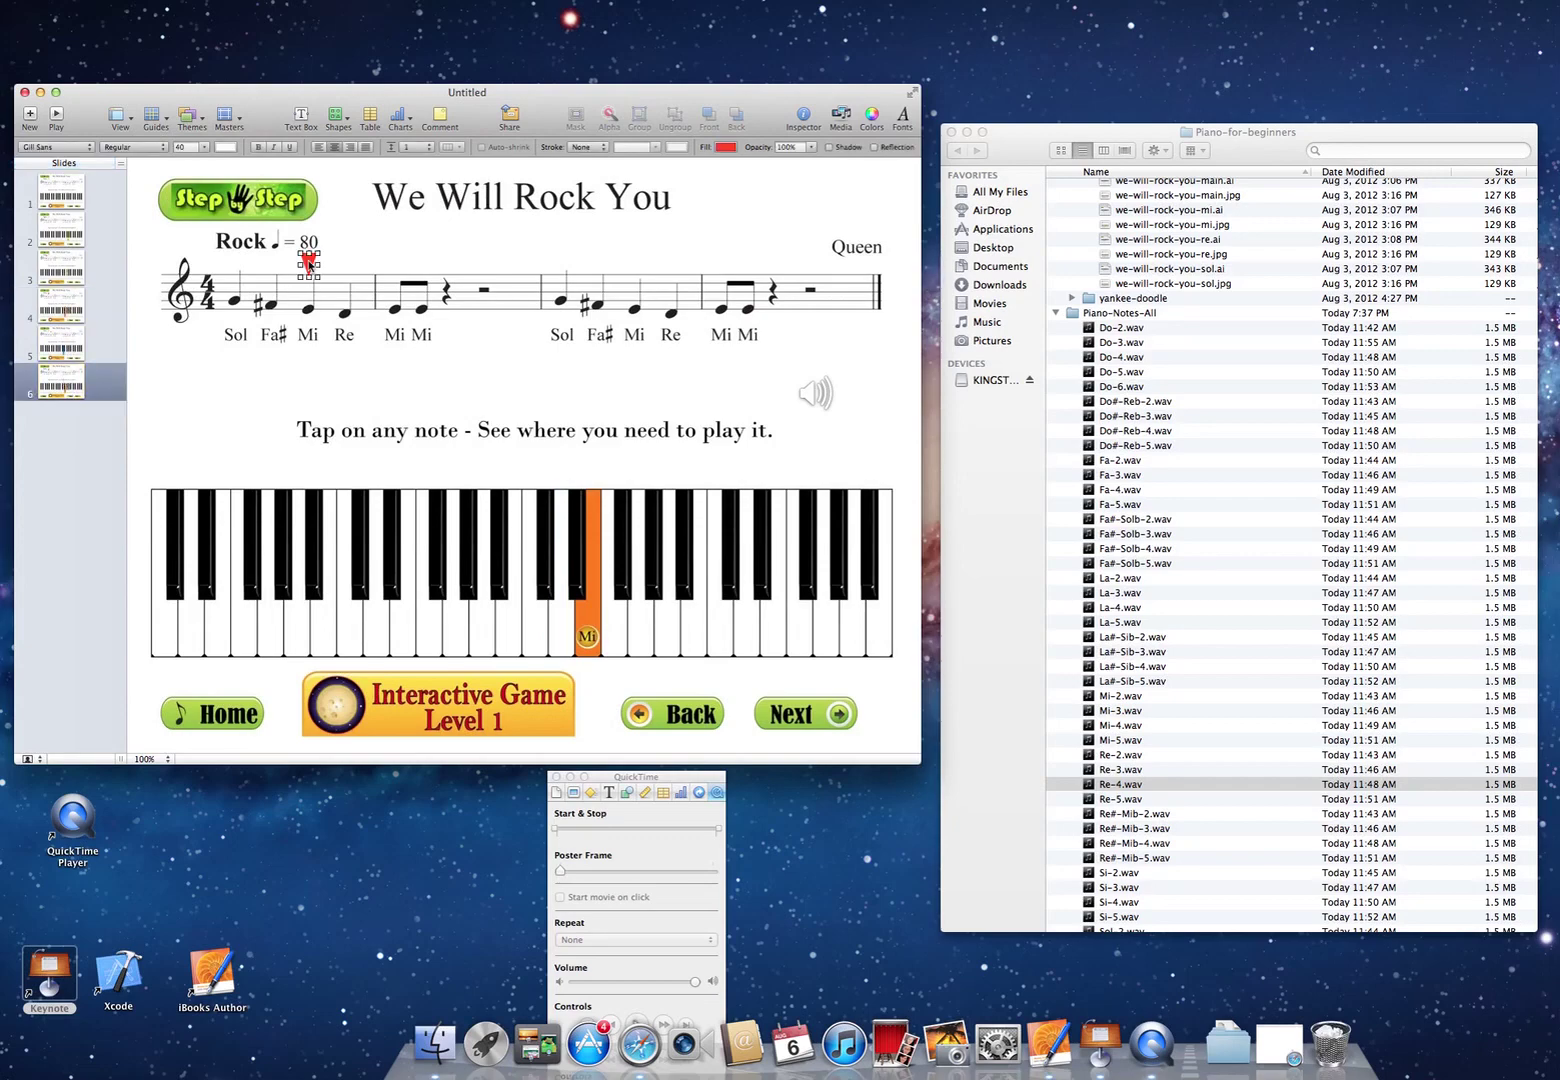
pyautogui.click(309, 263)
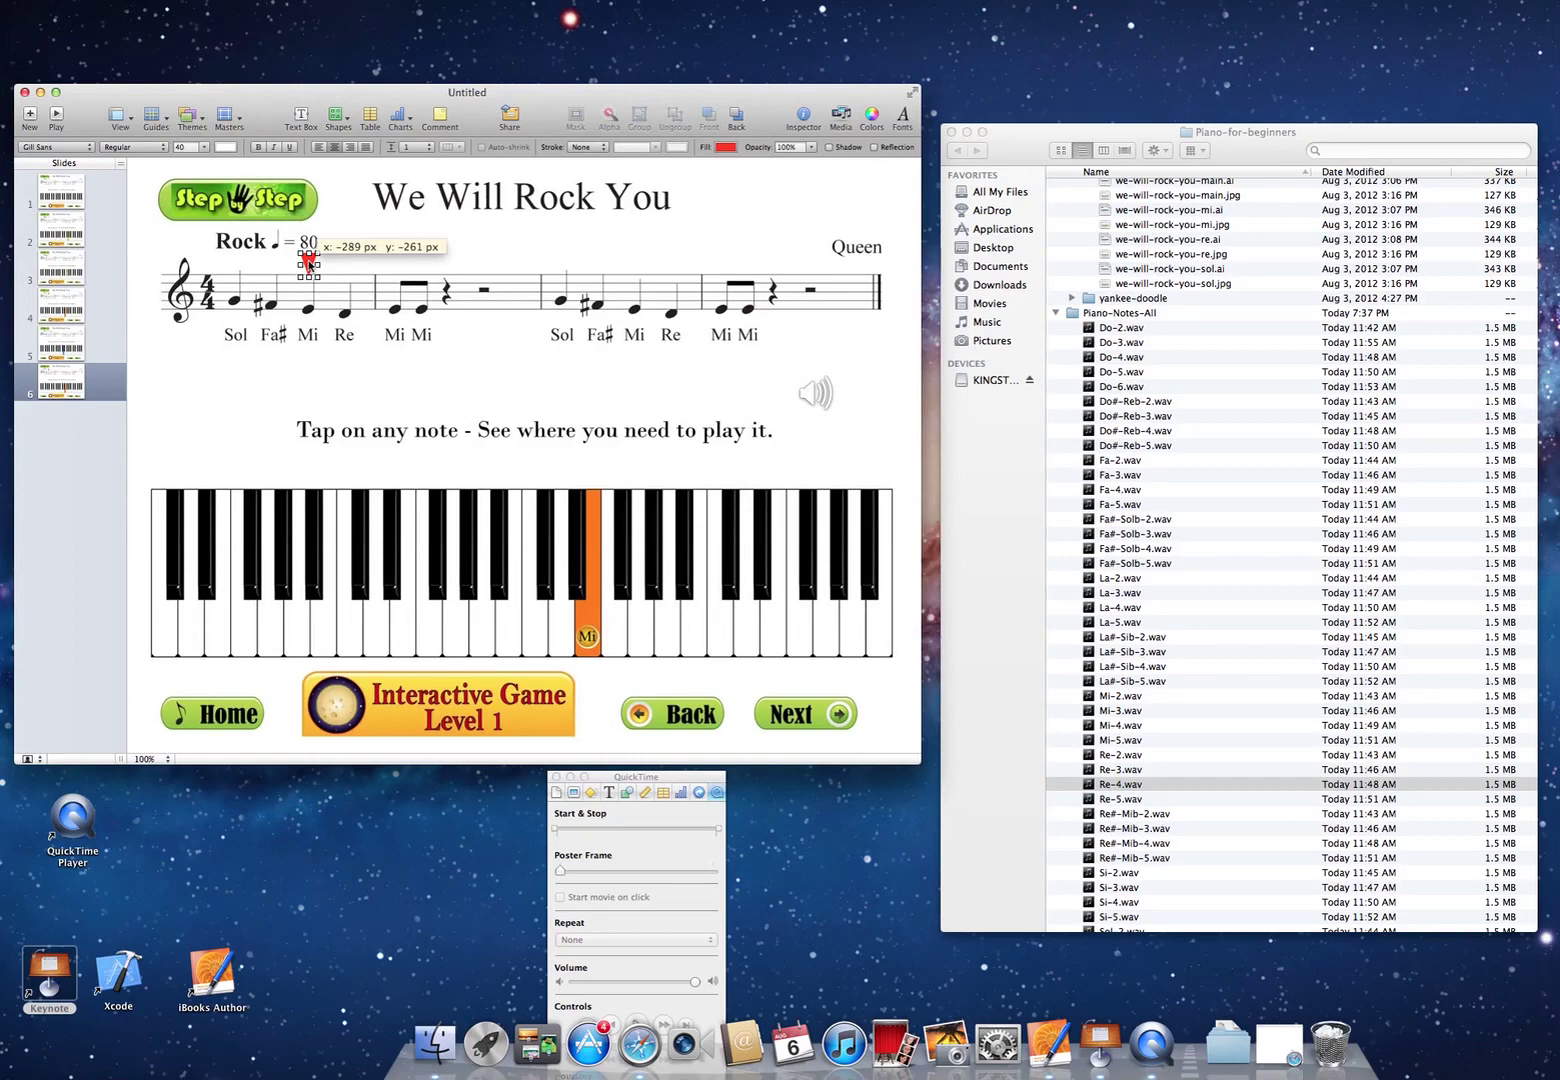
pyautogui.moveTo(309, 264); pyautogui.dragTo(395, 264)
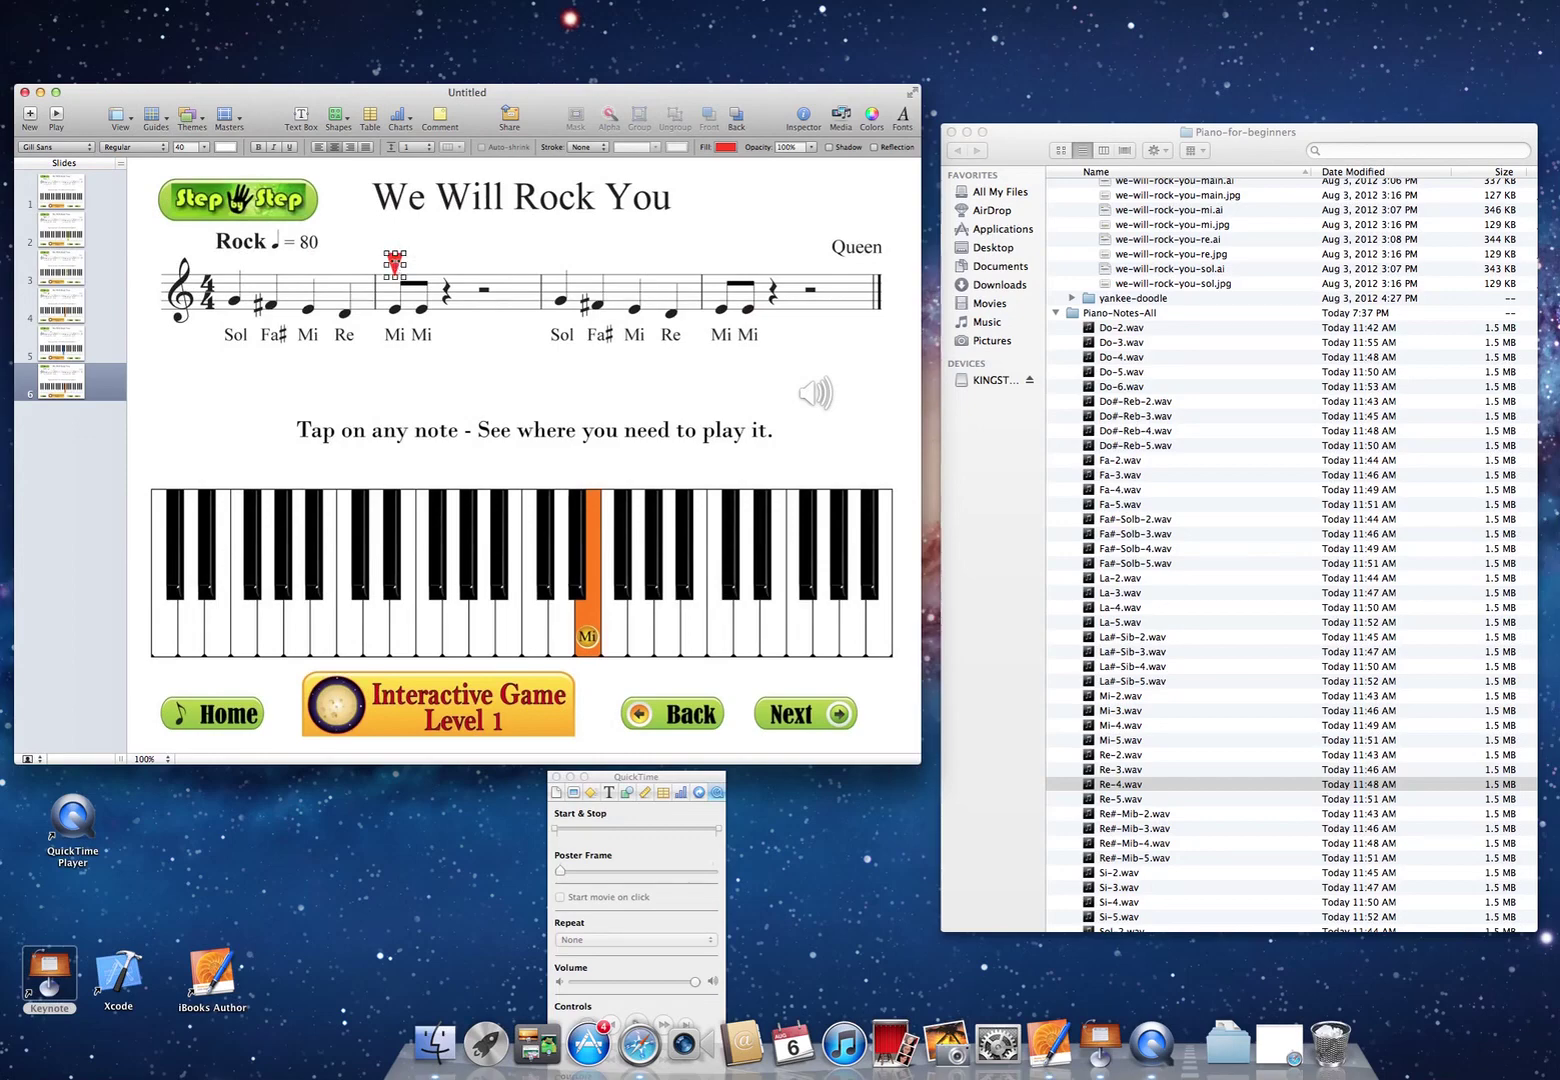
# - Duplicate the sixth slide to make a seventh slide for the second Mi of the second measure
pyautogui.click(78, 350)
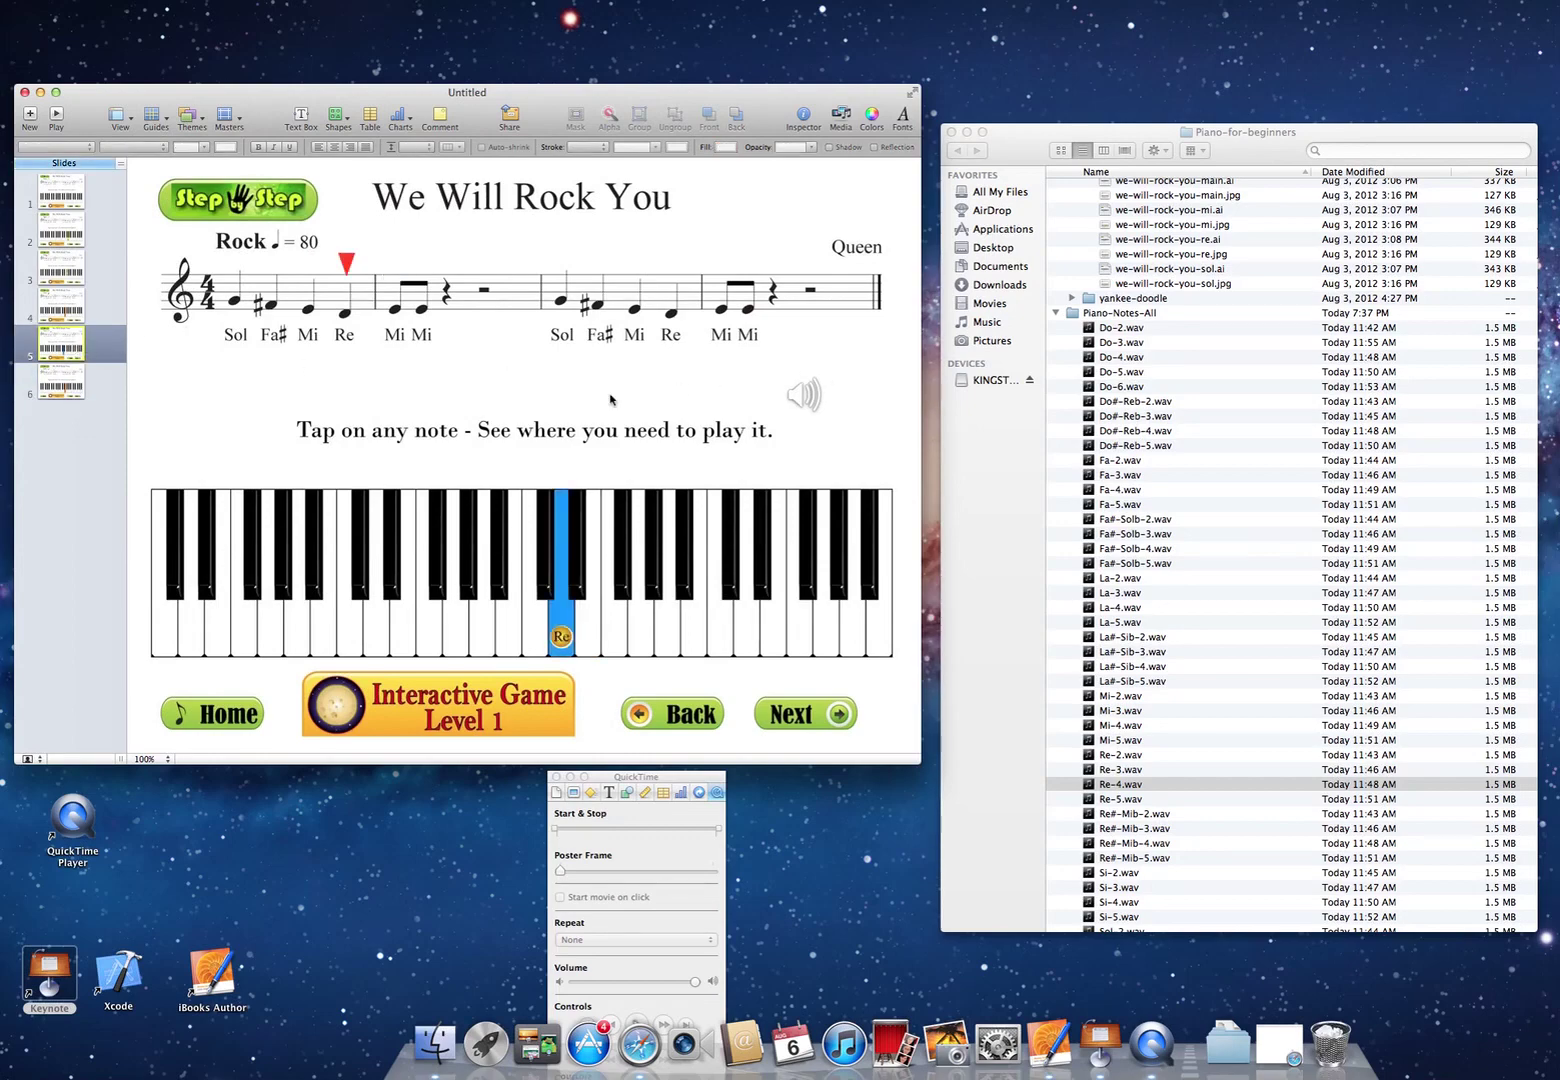
pyautogui.click(66, 385)
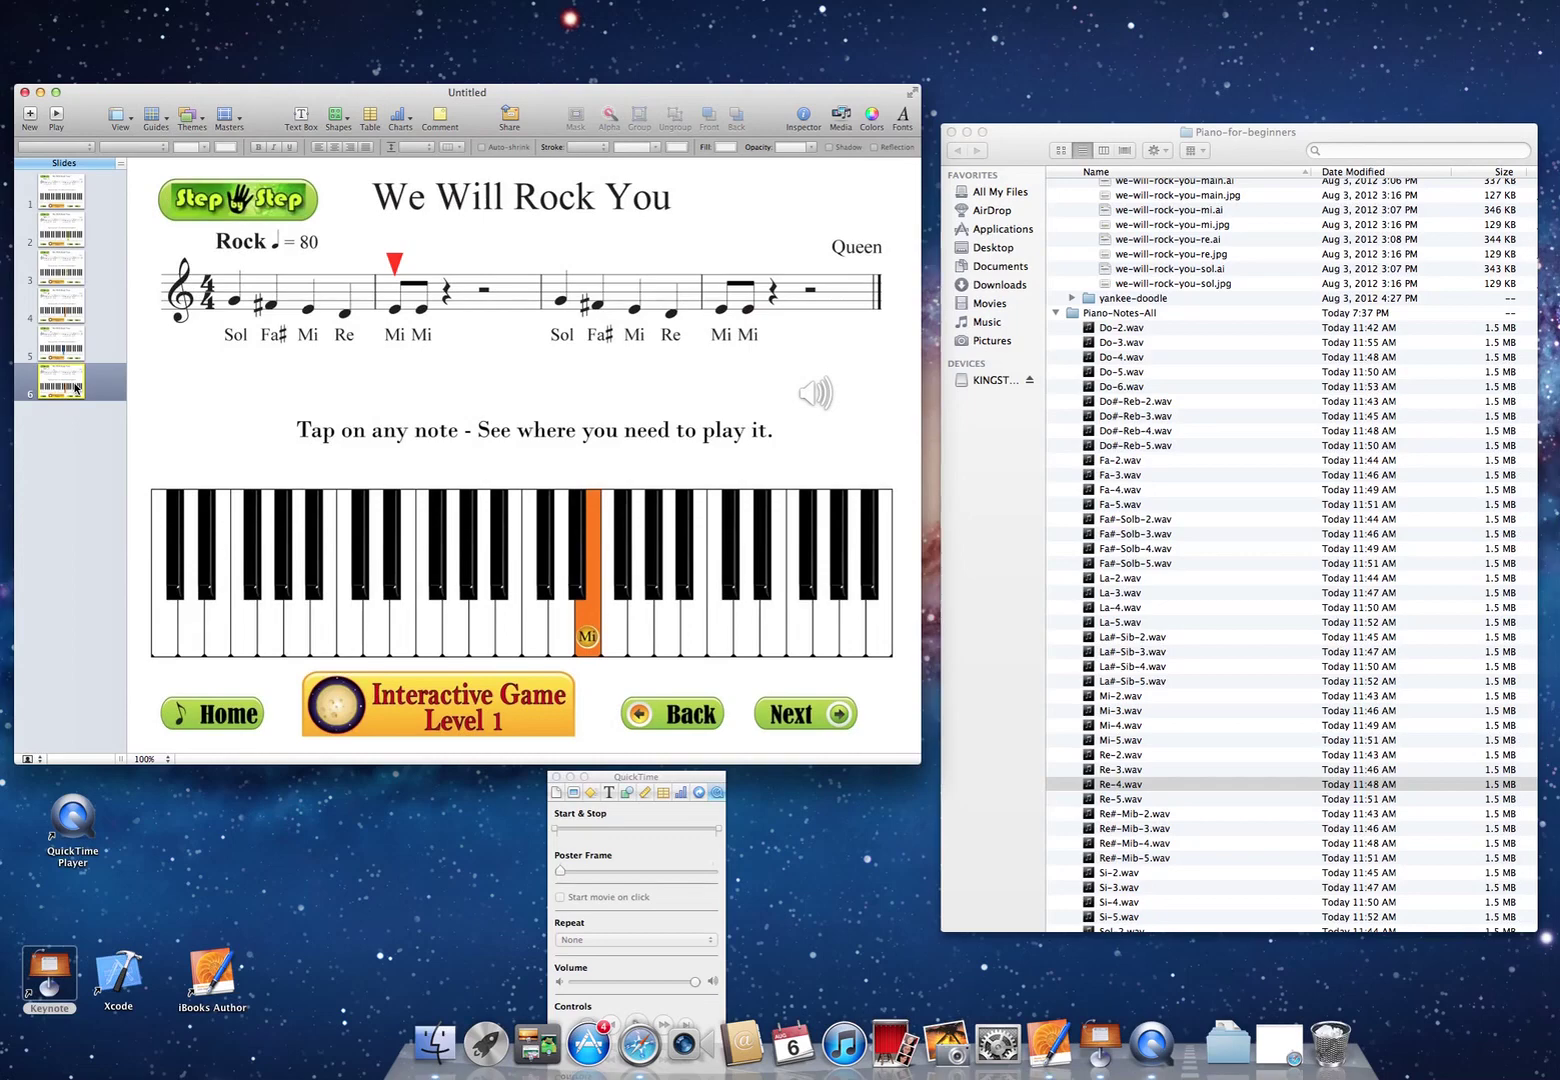
pyautogui.press('super+d')
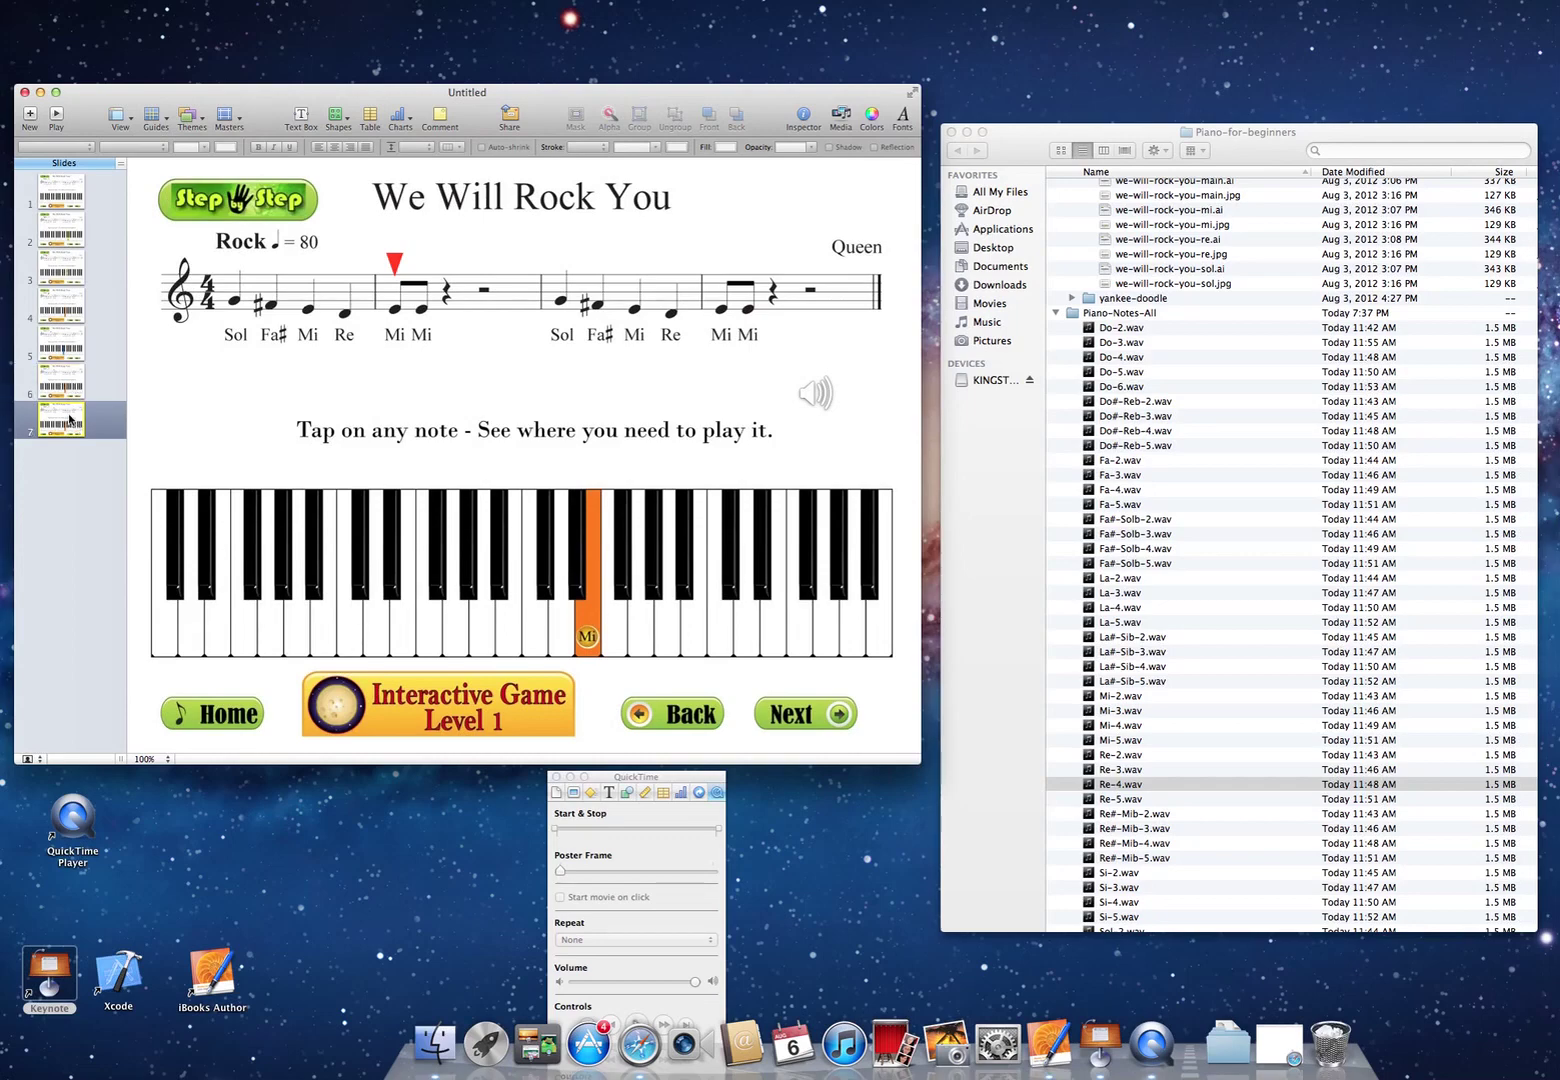
# - On the seventh slide, move the red triangle marker above the second Mi of the second measure
pyautogui.click(69, 389)
pyautogui.click(67, 420)
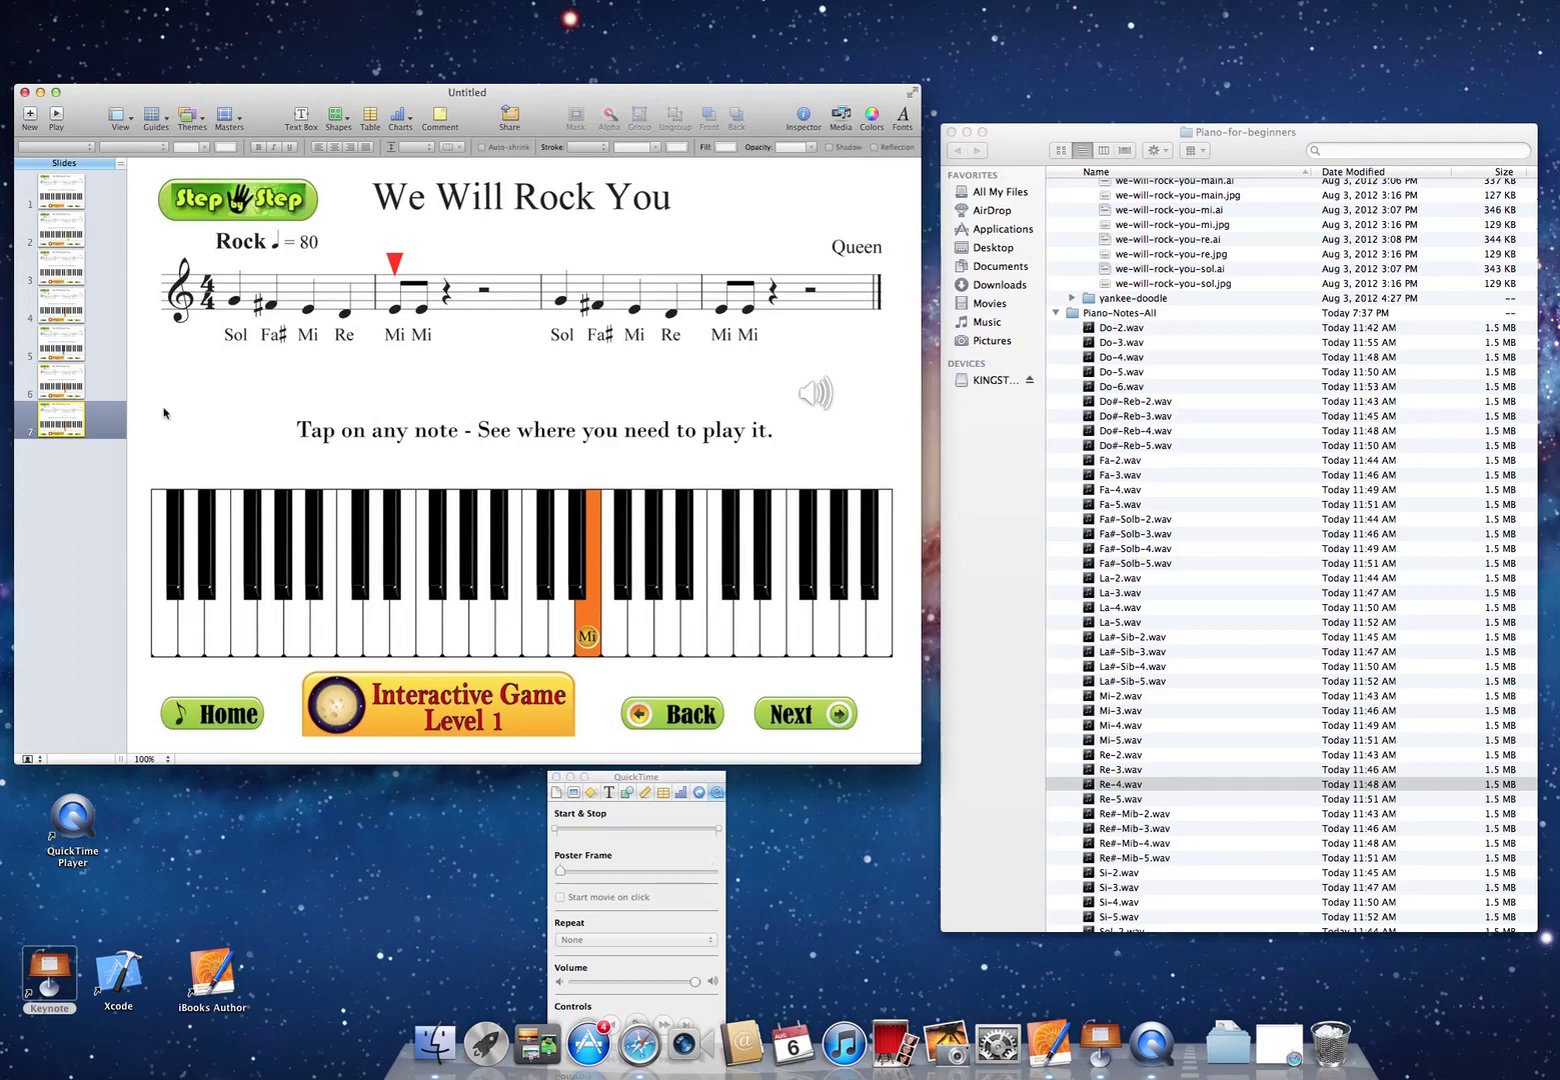
pyautogui.click(396, 266)
pyautogui.moveTo(396, 263); pyautogui.dragTo(423, 266)
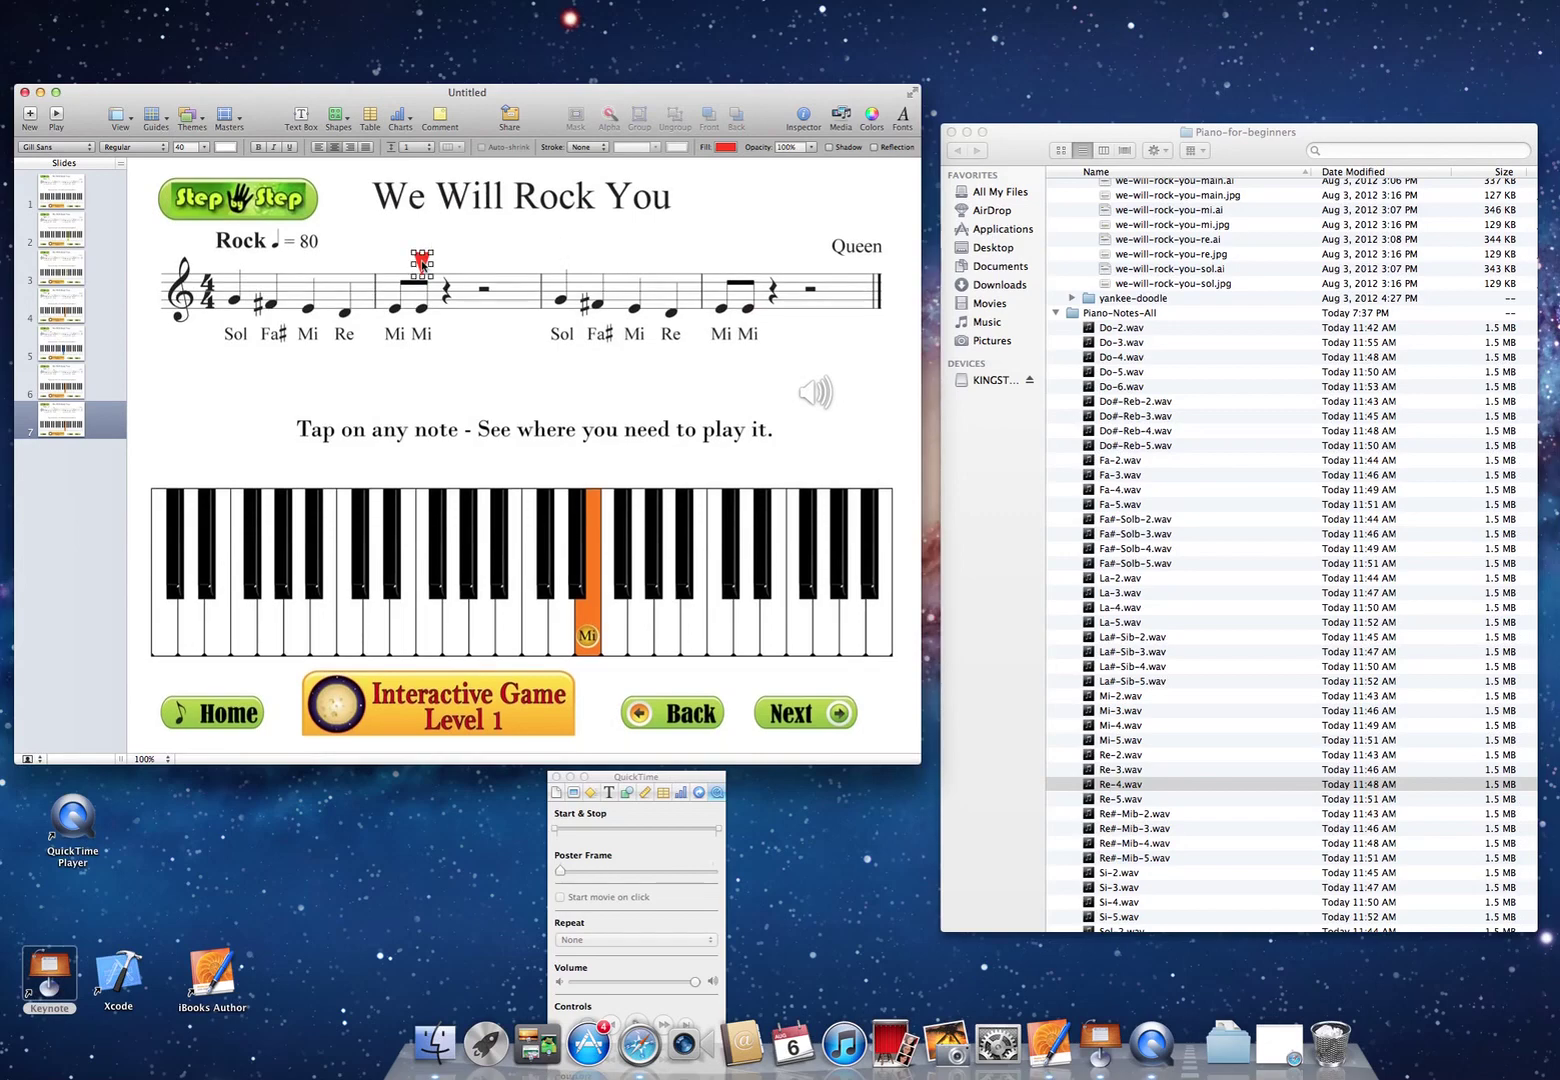
# - Paste copies of the second through seventh slides after the seventh slide
pyautogui.click(67, 390)
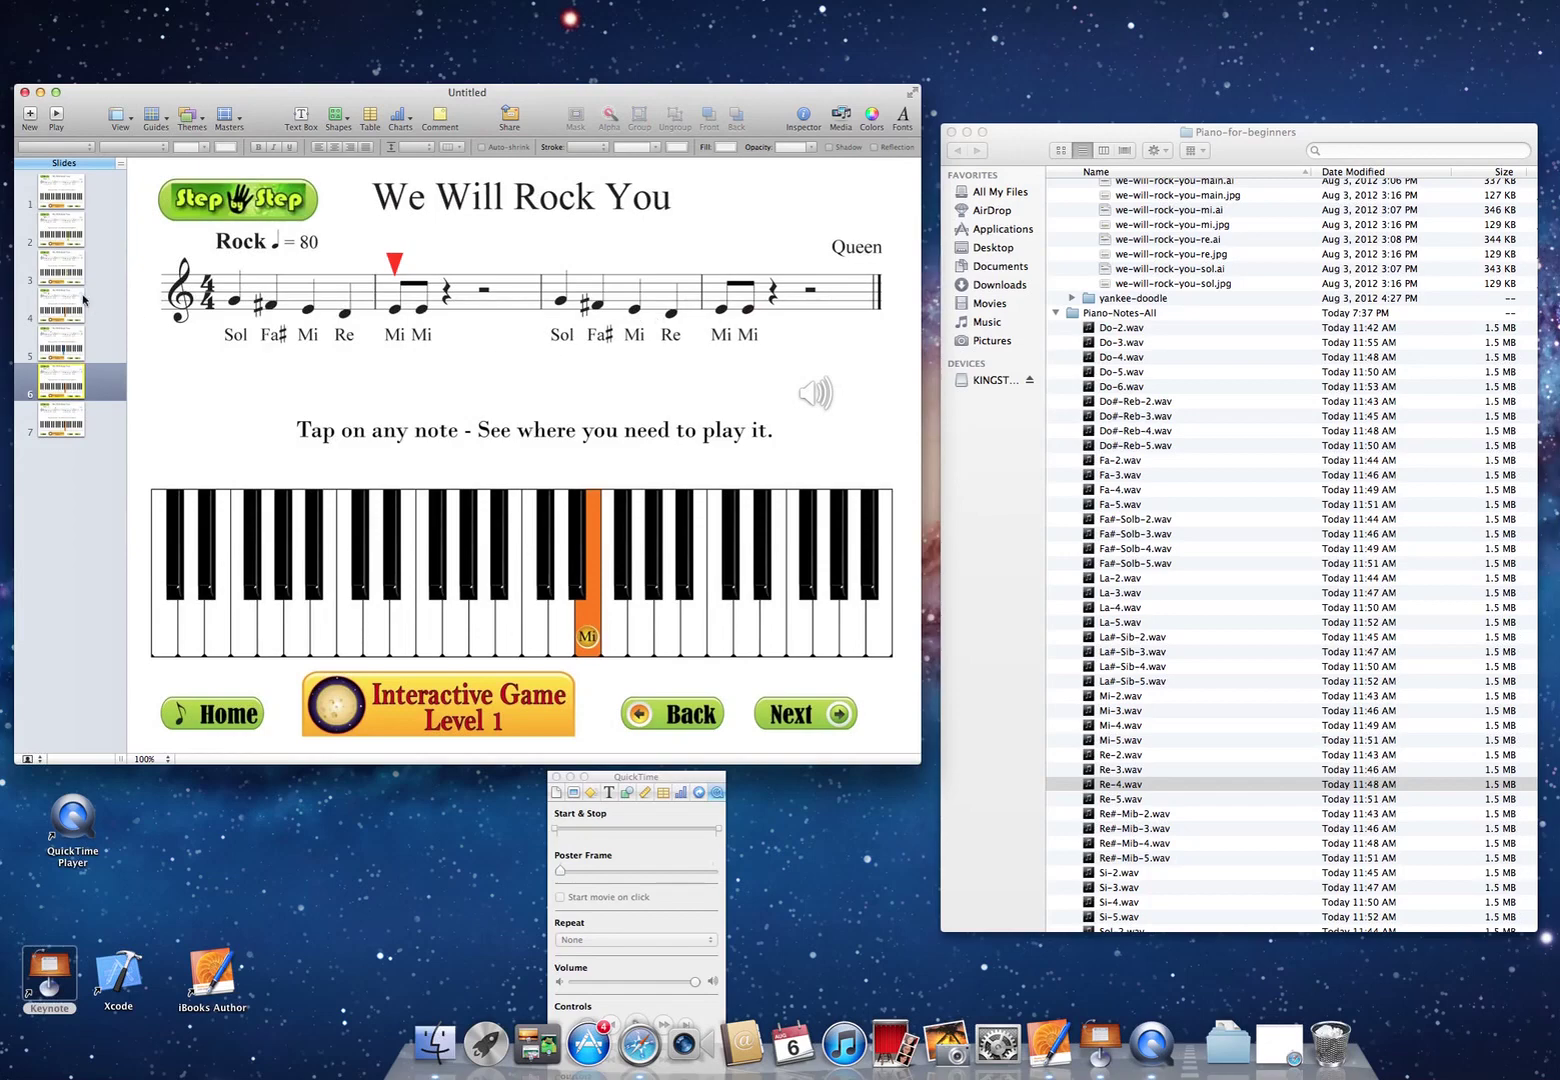
pyautogui.click(66, 238)
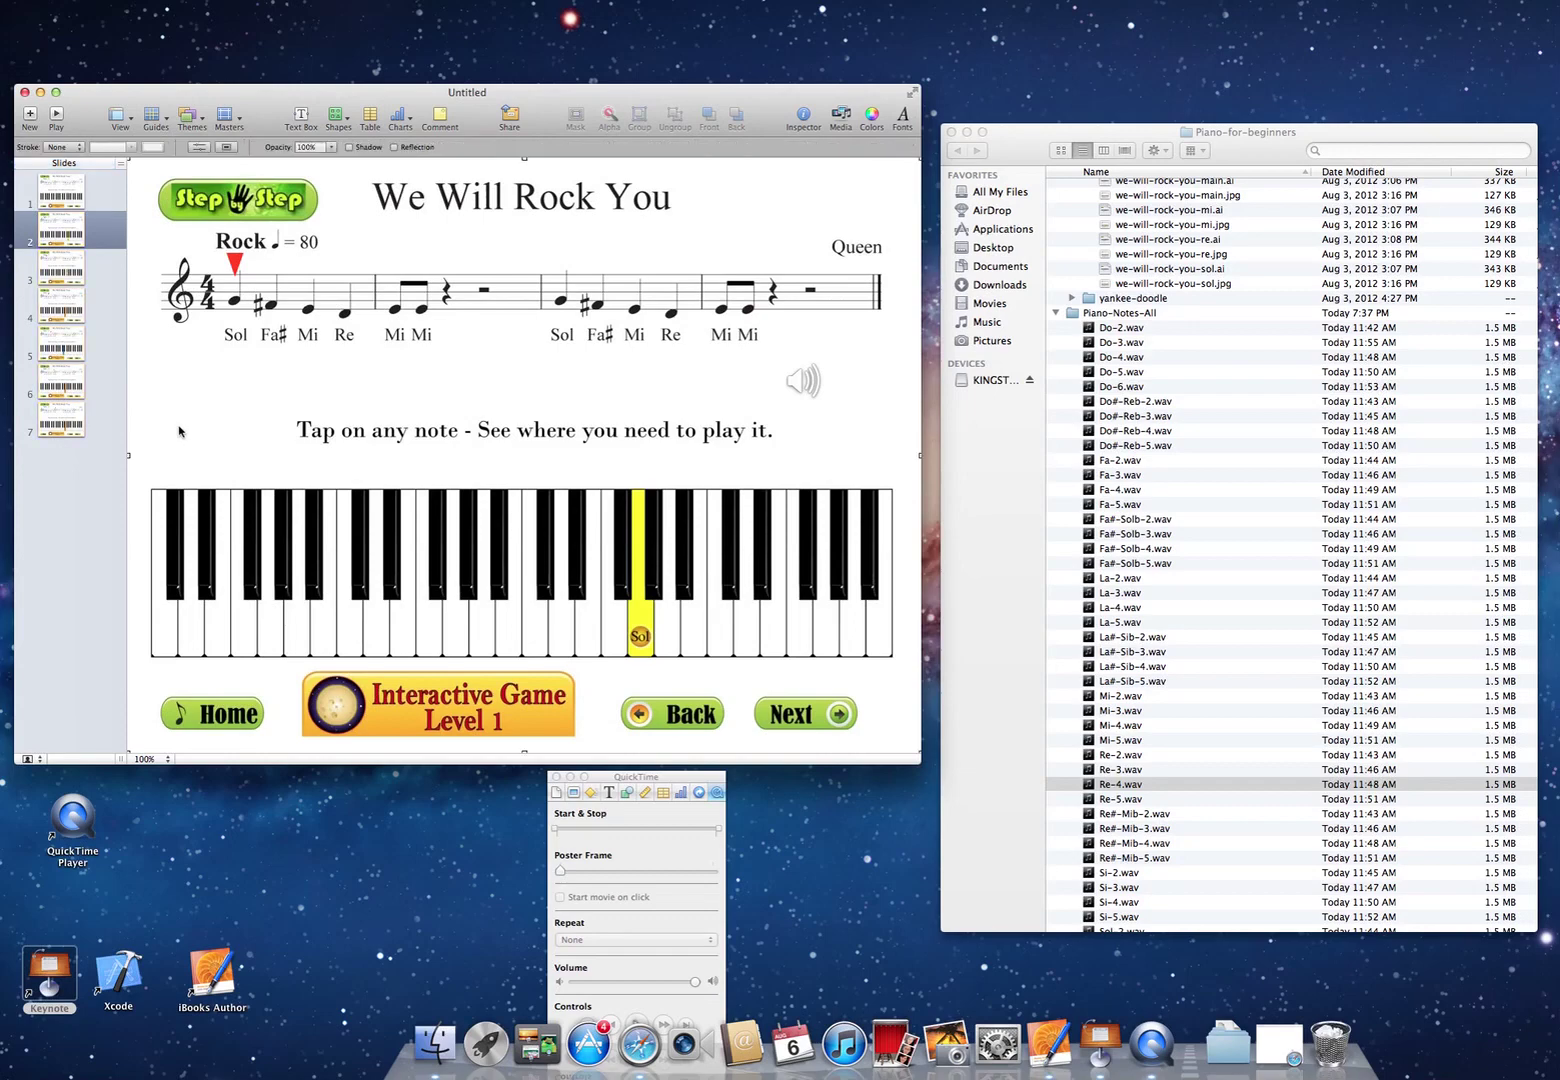
pyautogui.click(63, 428)
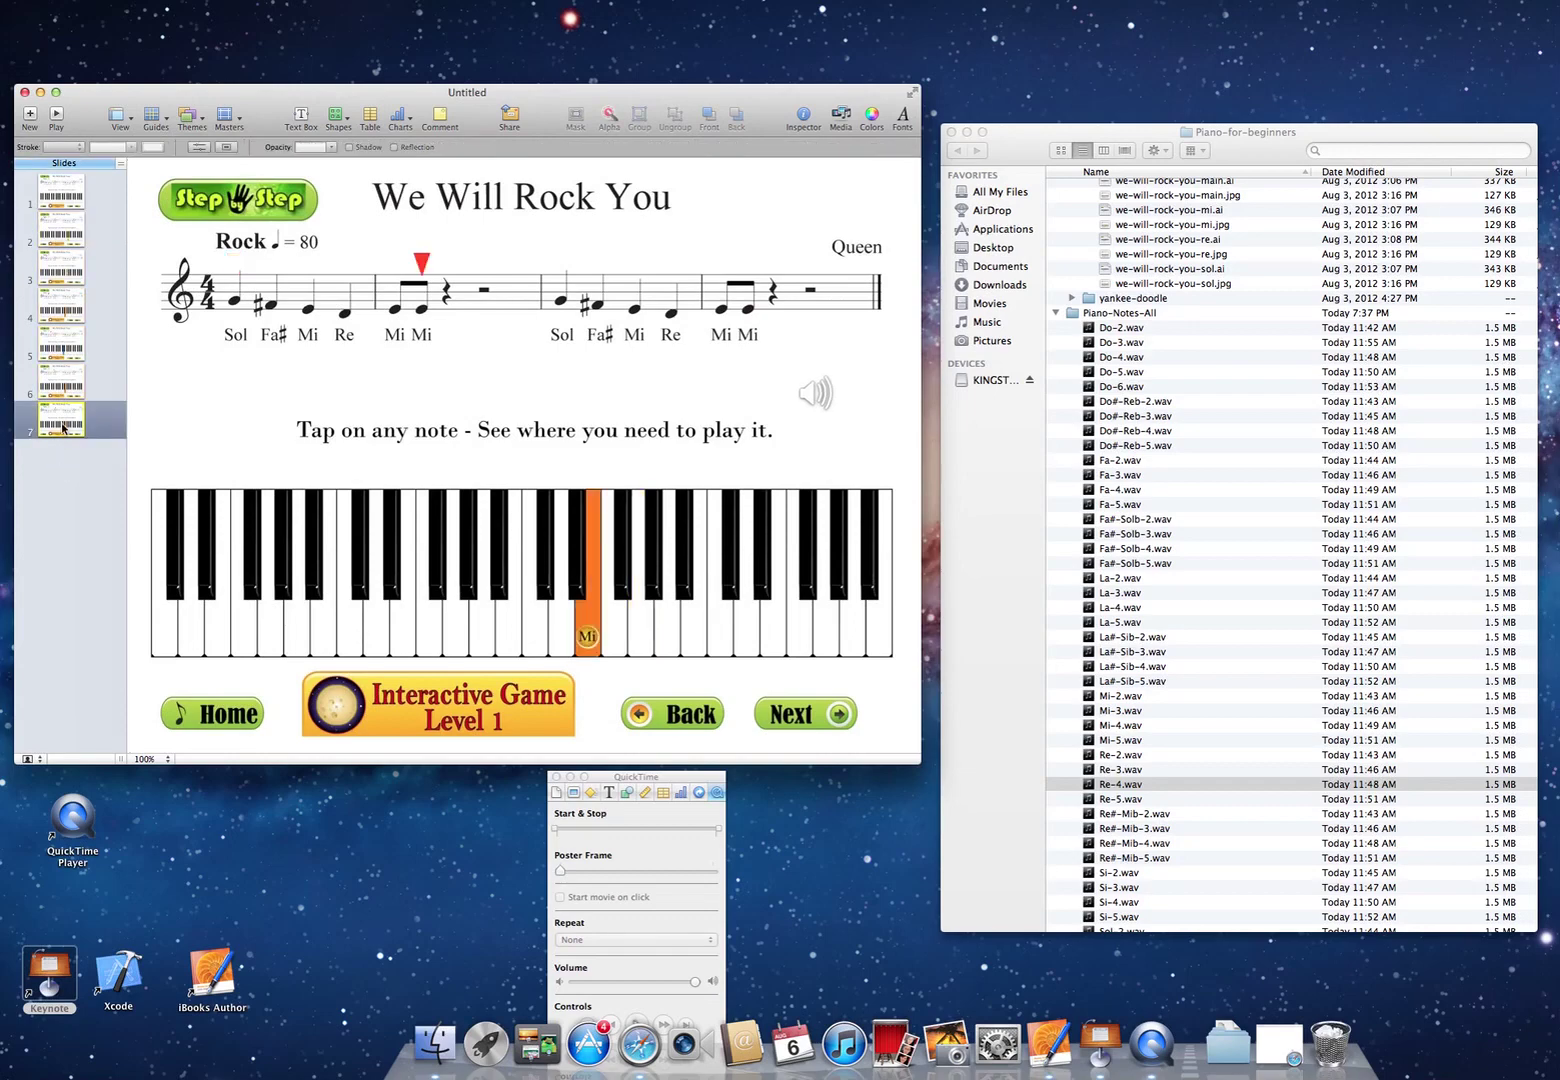
pyautogui.press('super+v')
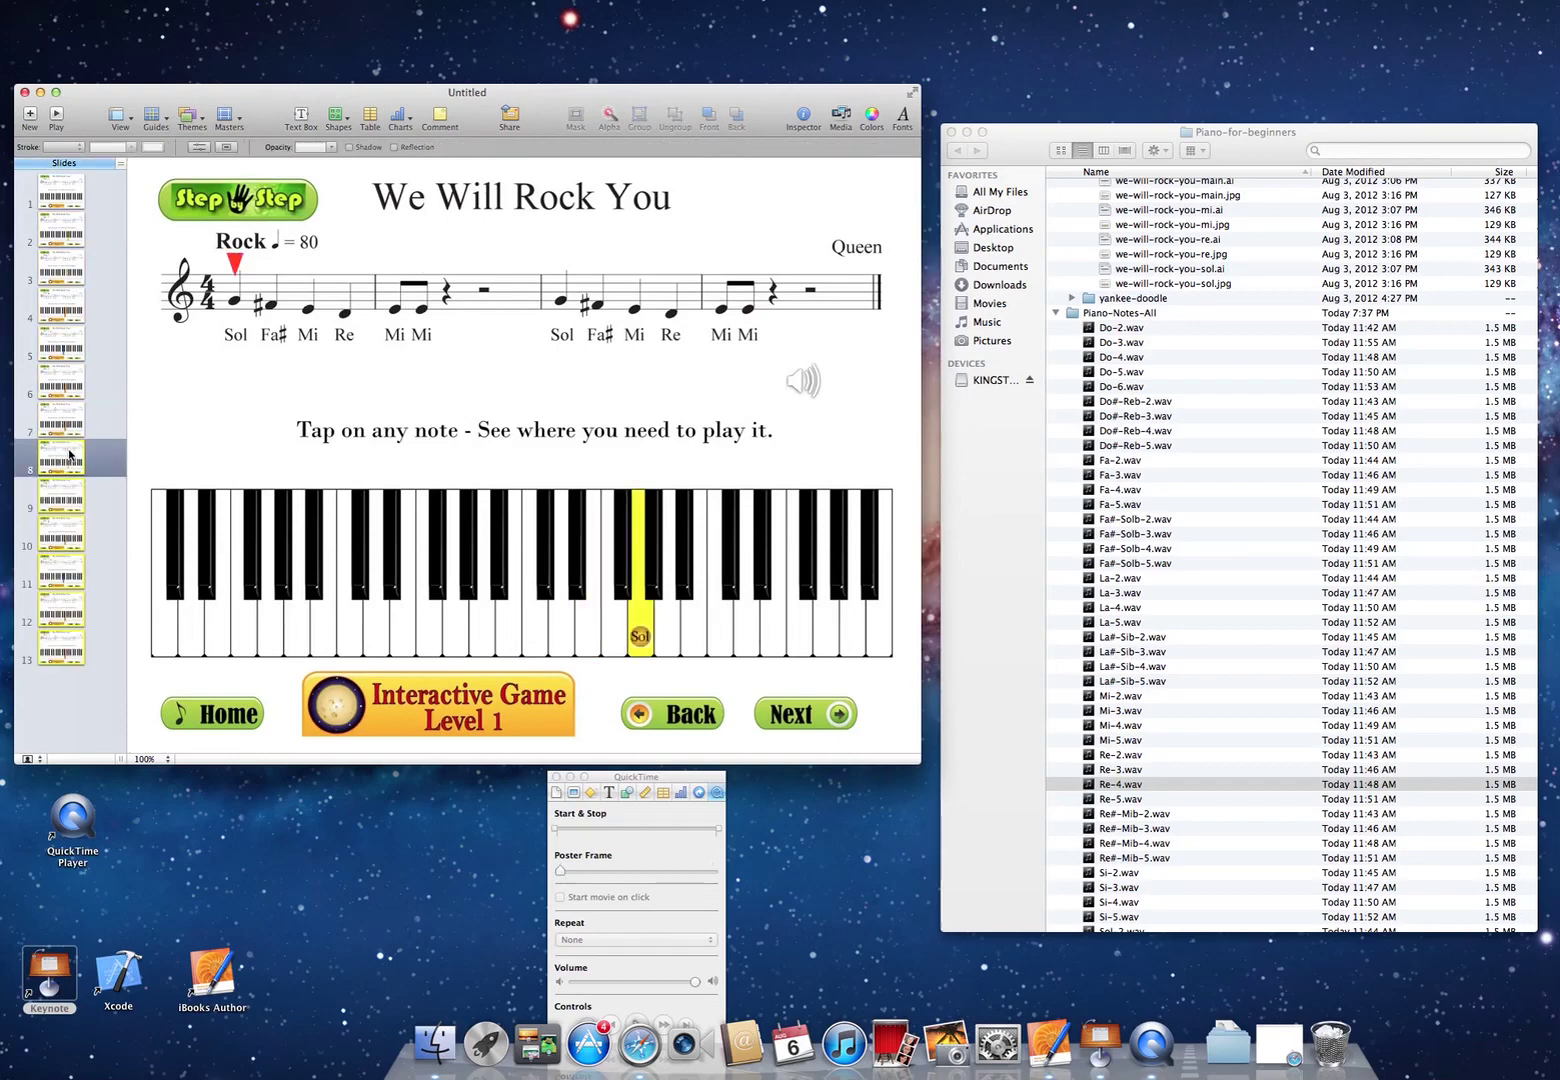
# - Move the markers on the eighth and ninth slides above the Sol and Fa# of the third measure
pyautogui.click(73, 424)
pyautogui.click(67, 462)
pyautogui.moveTo(236, 265); pyautogui.dragTo(562, 266)
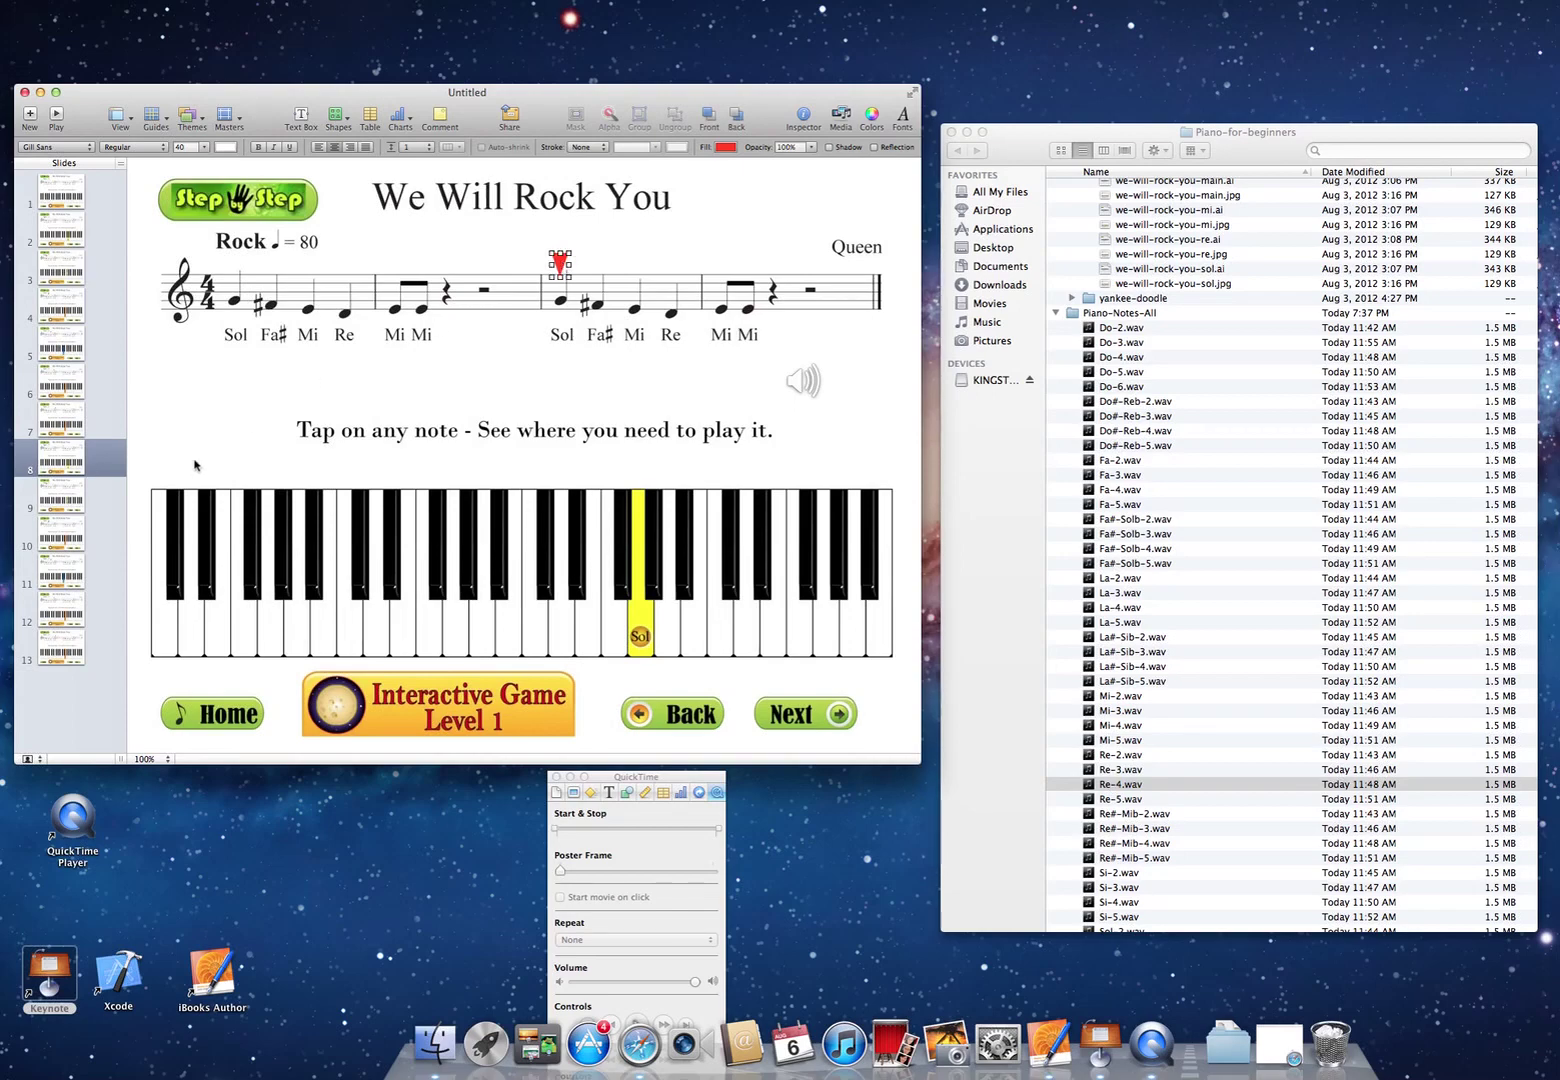
pyautogui.press('pagedown')
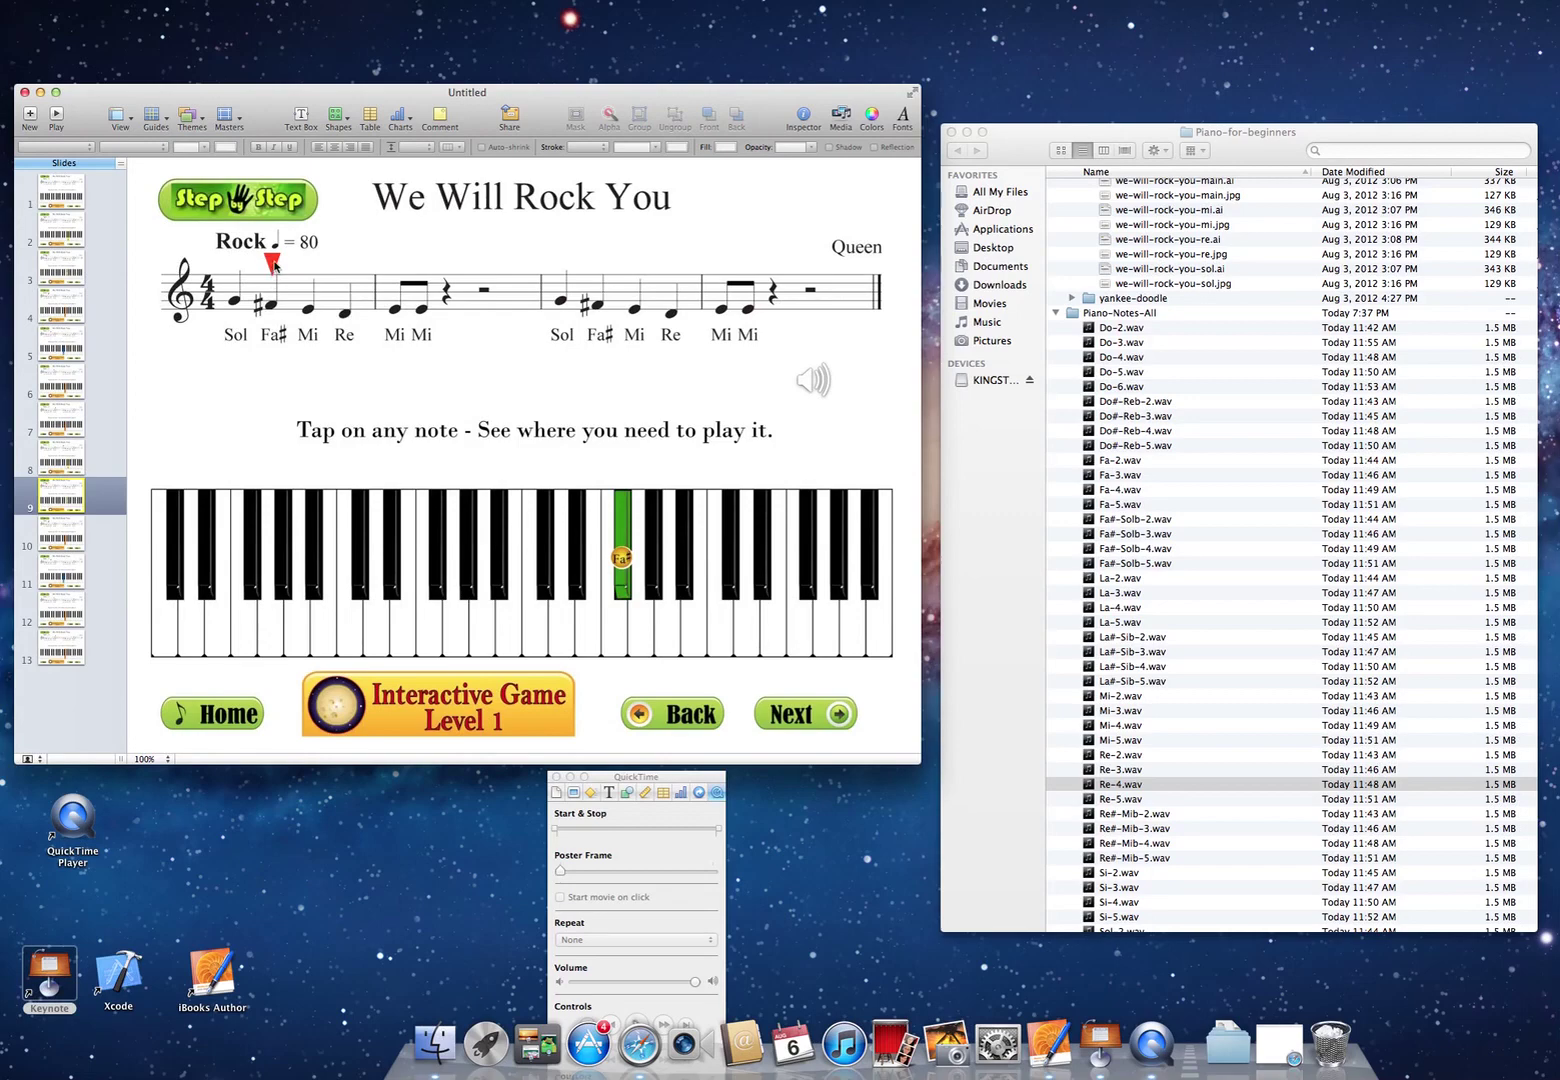
pyautogui.moveTo(277, 265); pyautogui.dragTo(601, 265)
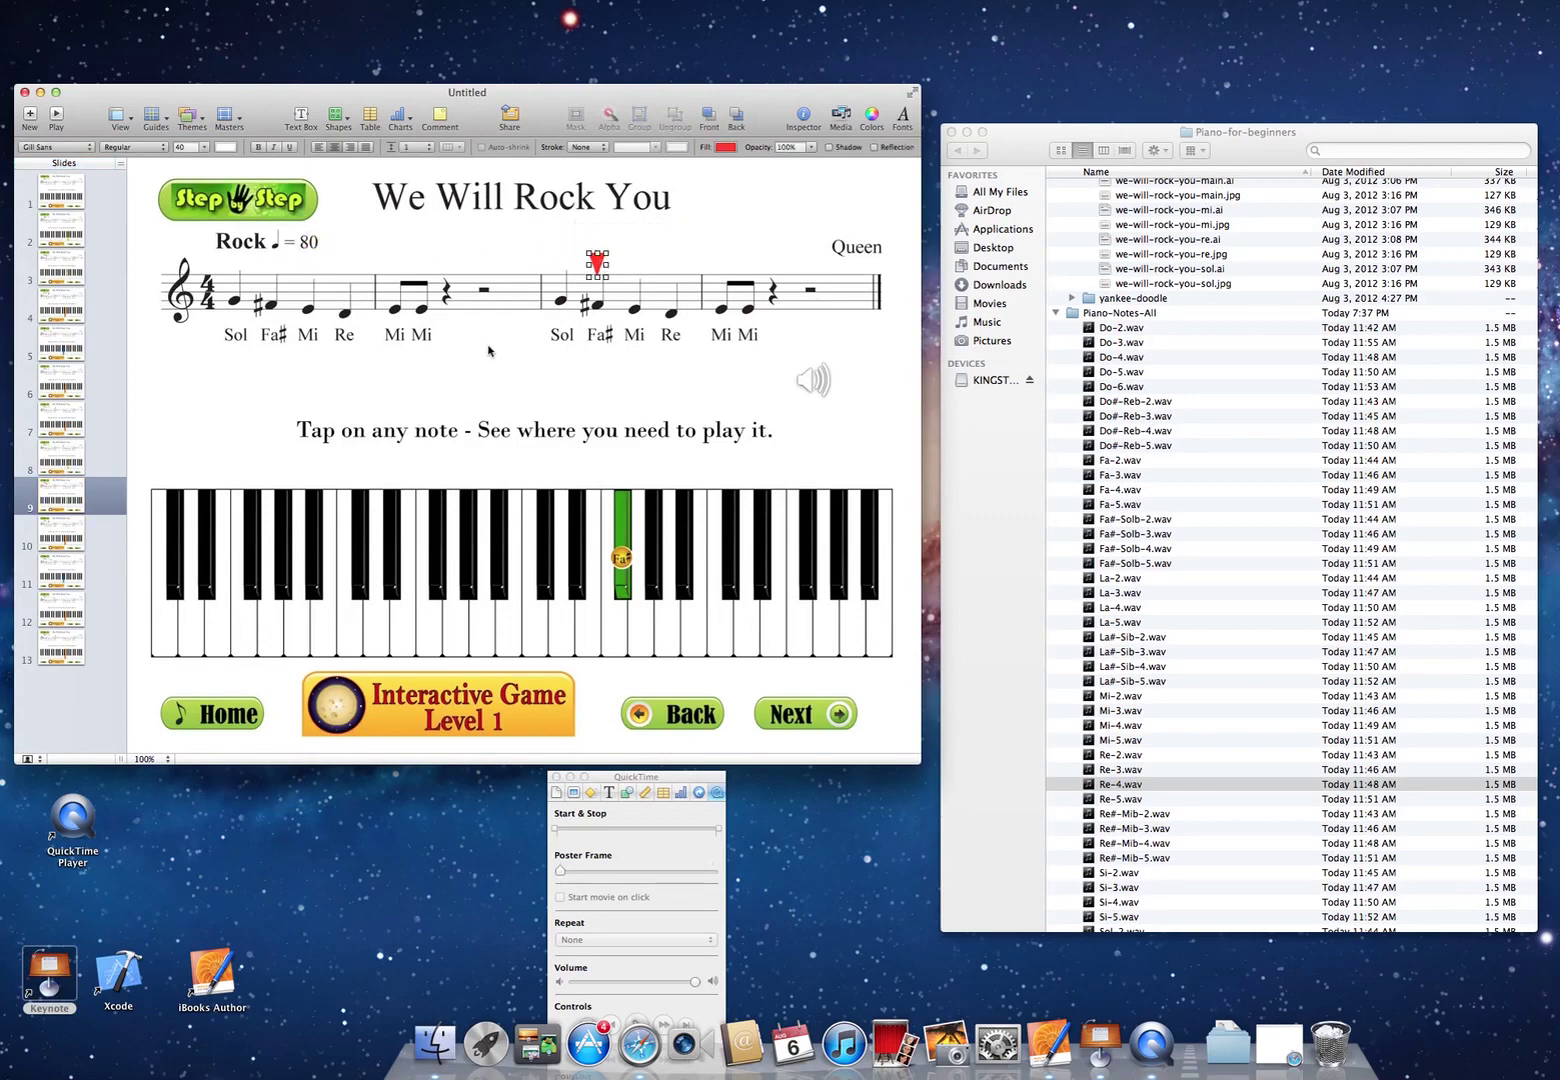
# - Move the markers on the tenth and eleventh slides above the Mi and Re of the third measure
pyautogui.click(59, 542)
pyautogui.moveTo(310, 265); pyautogui.dragTo(636, 264)
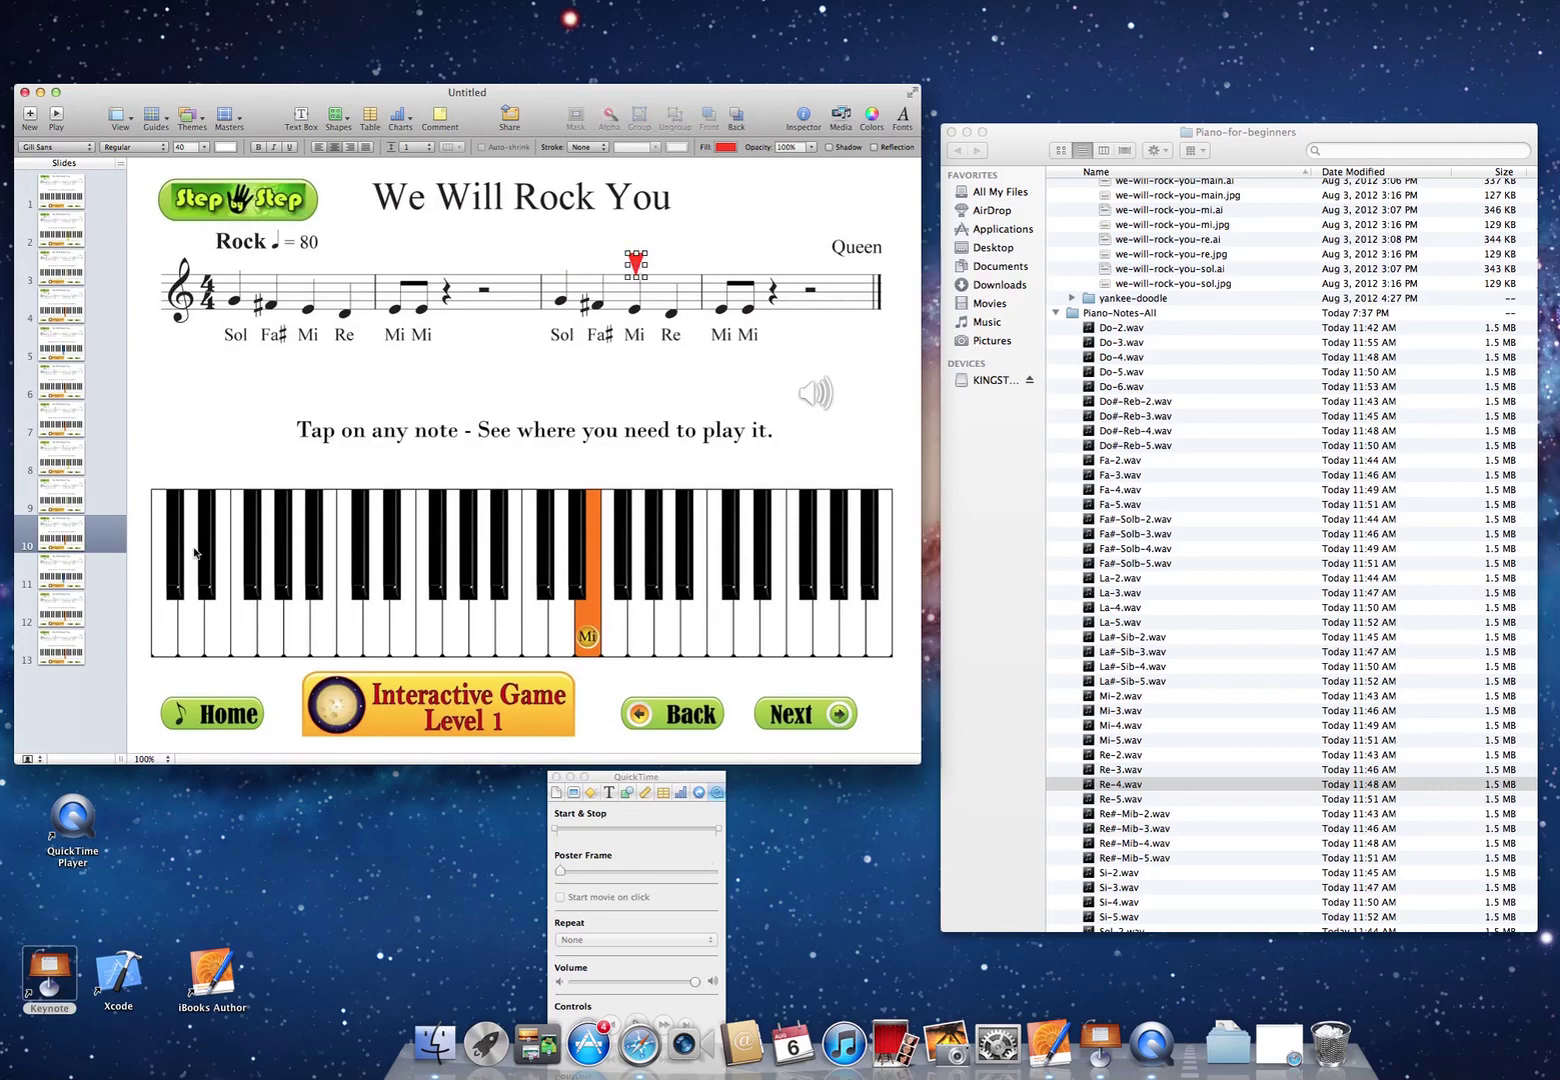
pyautogui.click(70, 580)
pyautogui.moveTo(352, 264); pyautogui.dragTo(674, 263)
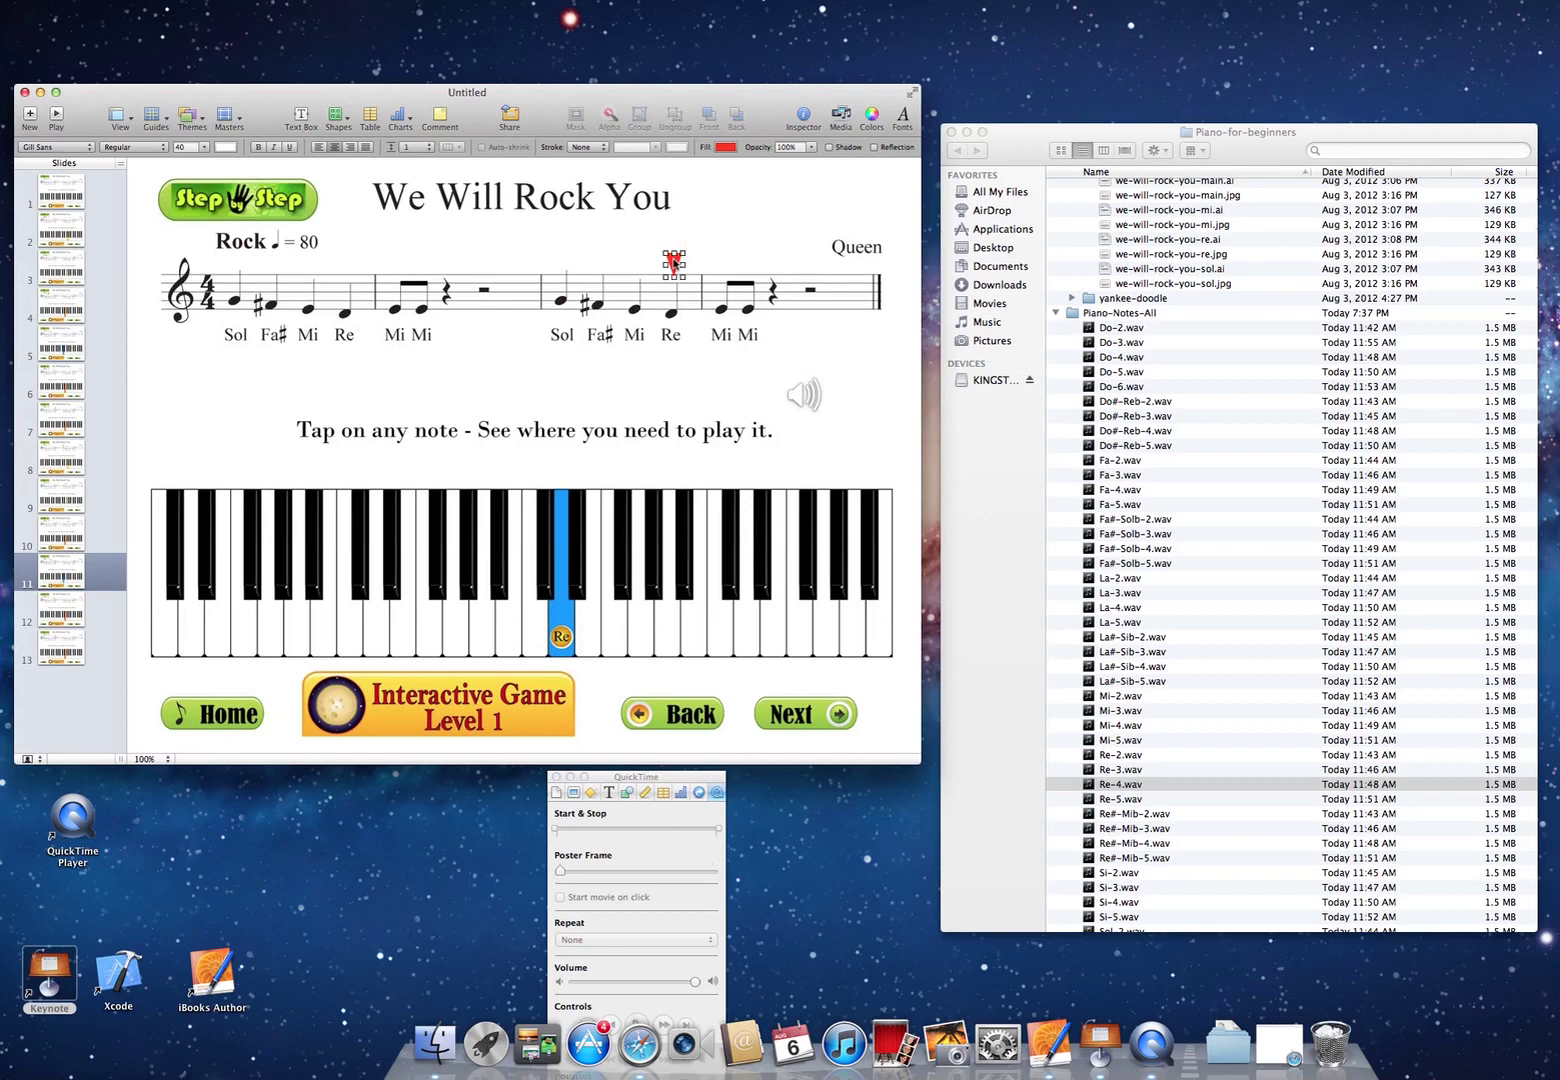
# - Move the markers on the twelfth and thirteenth slides above the first and second Mi of the last measure
pyautogui.click(68, 608)
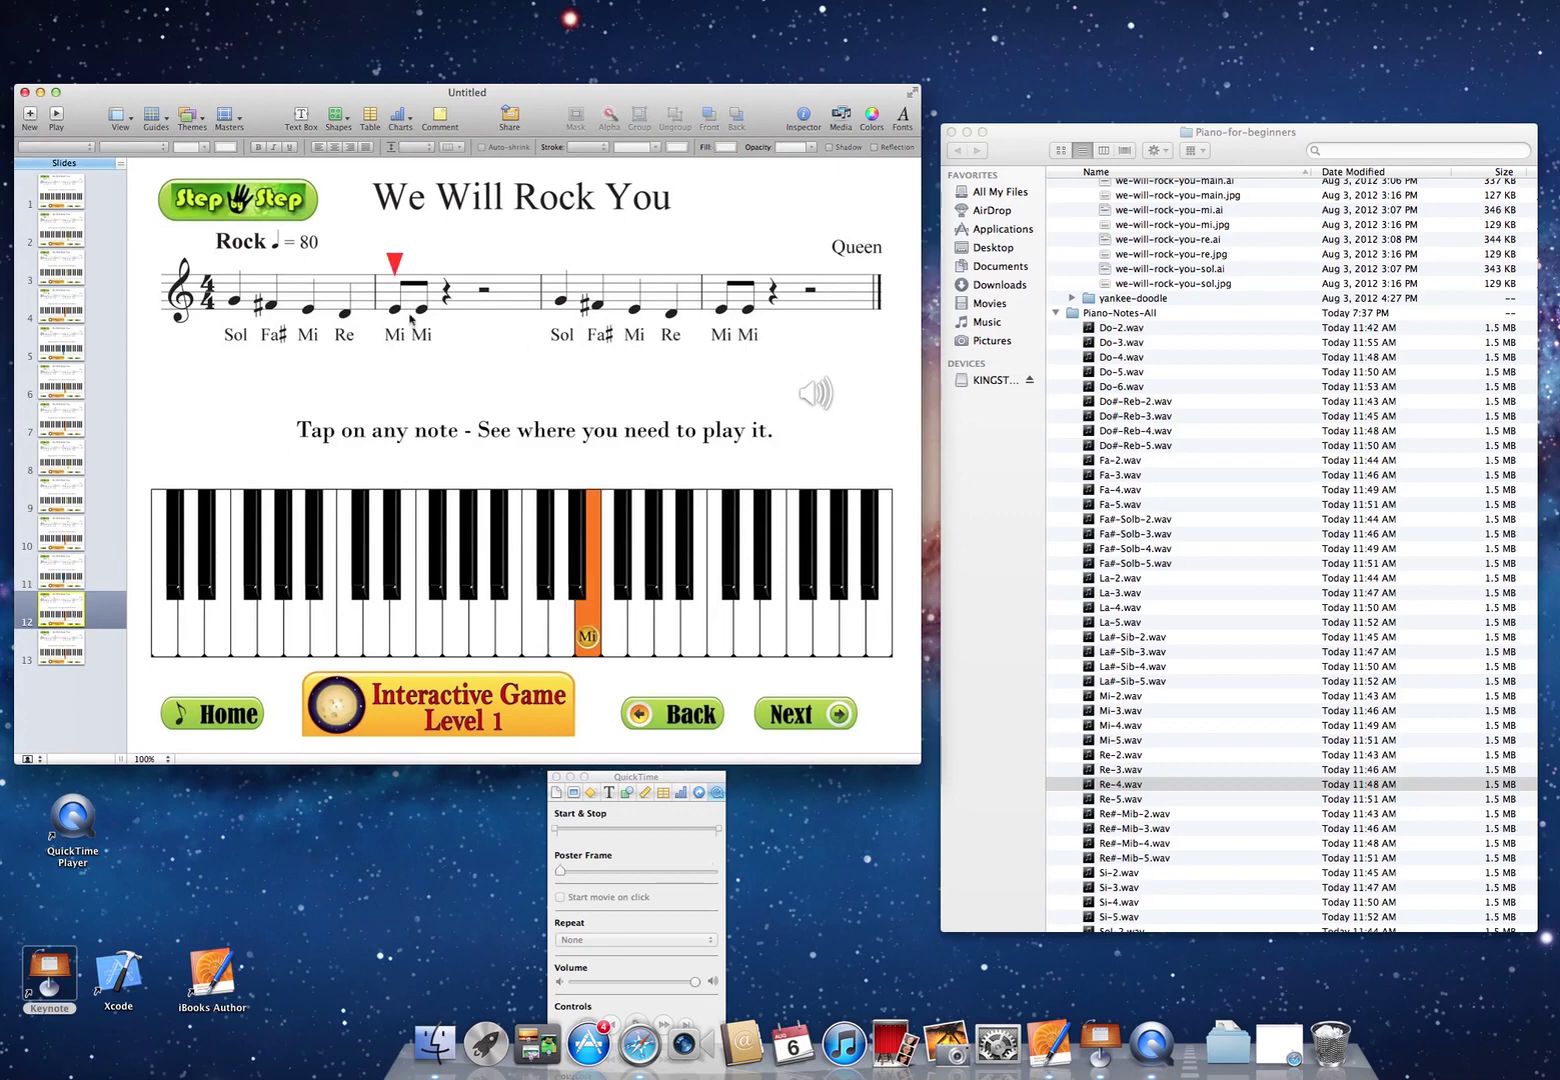
pyautogui.moveTo(396, 266); pyautogui.dragTo(724, 265)
pyautogui.click(66, 650)
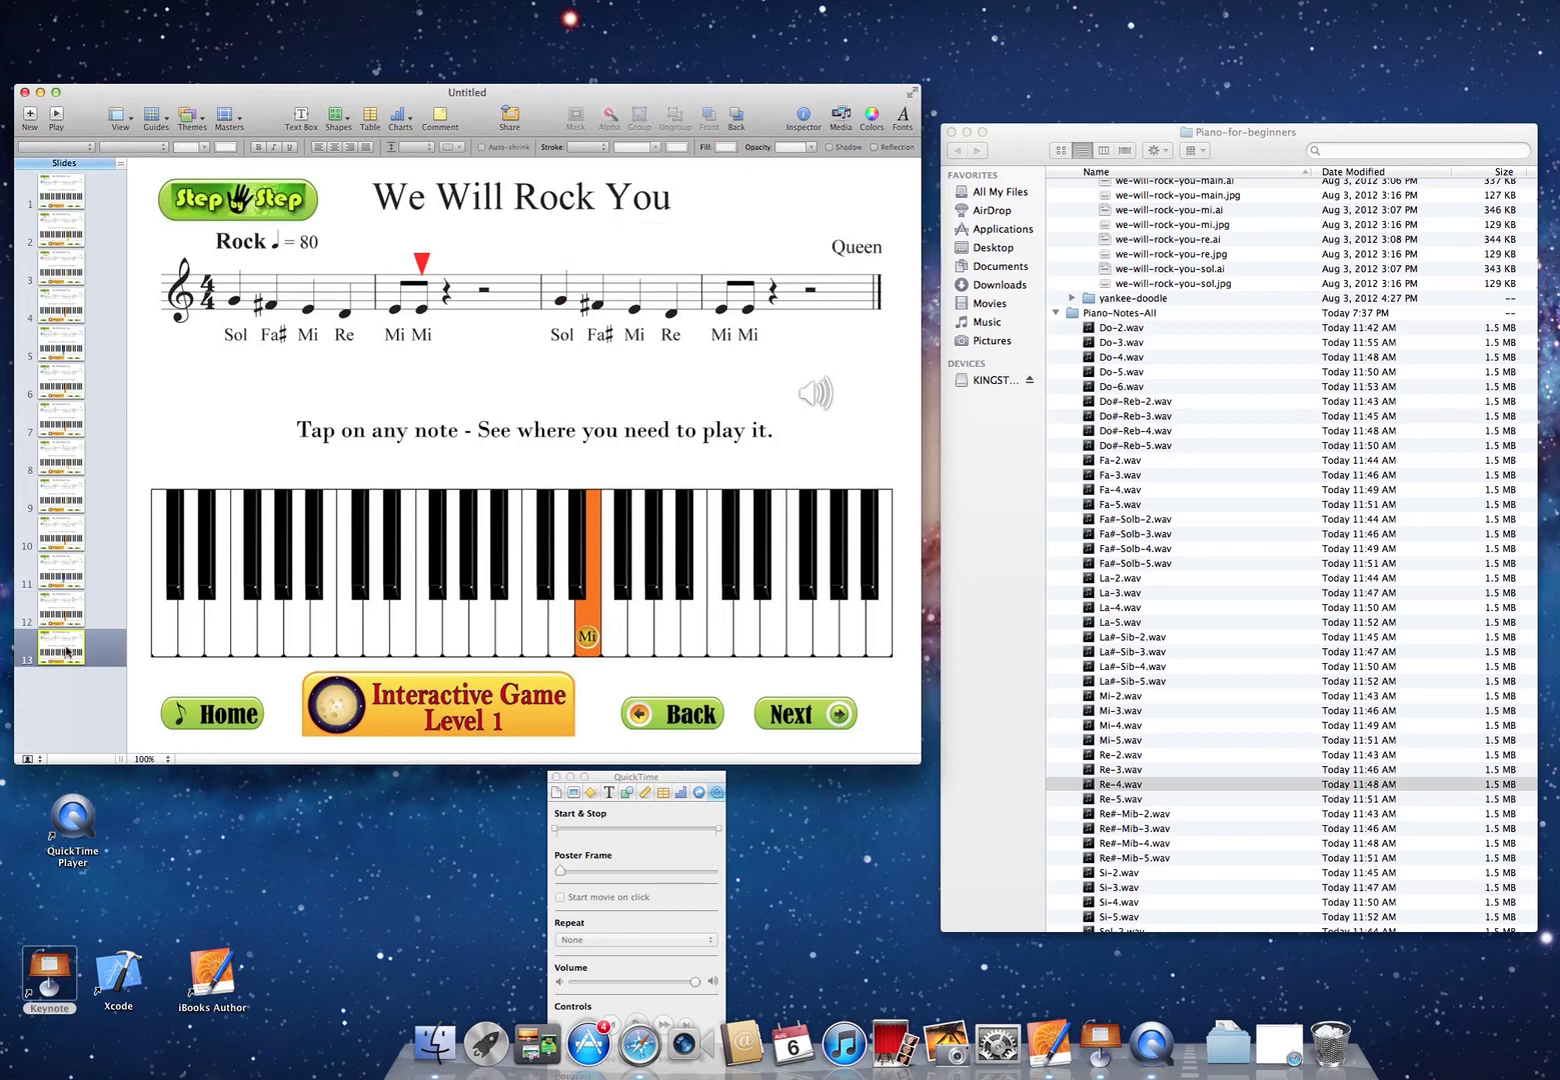
pyautogui.moveTo(424, 262); pyautogui.dragTo(750, 260)
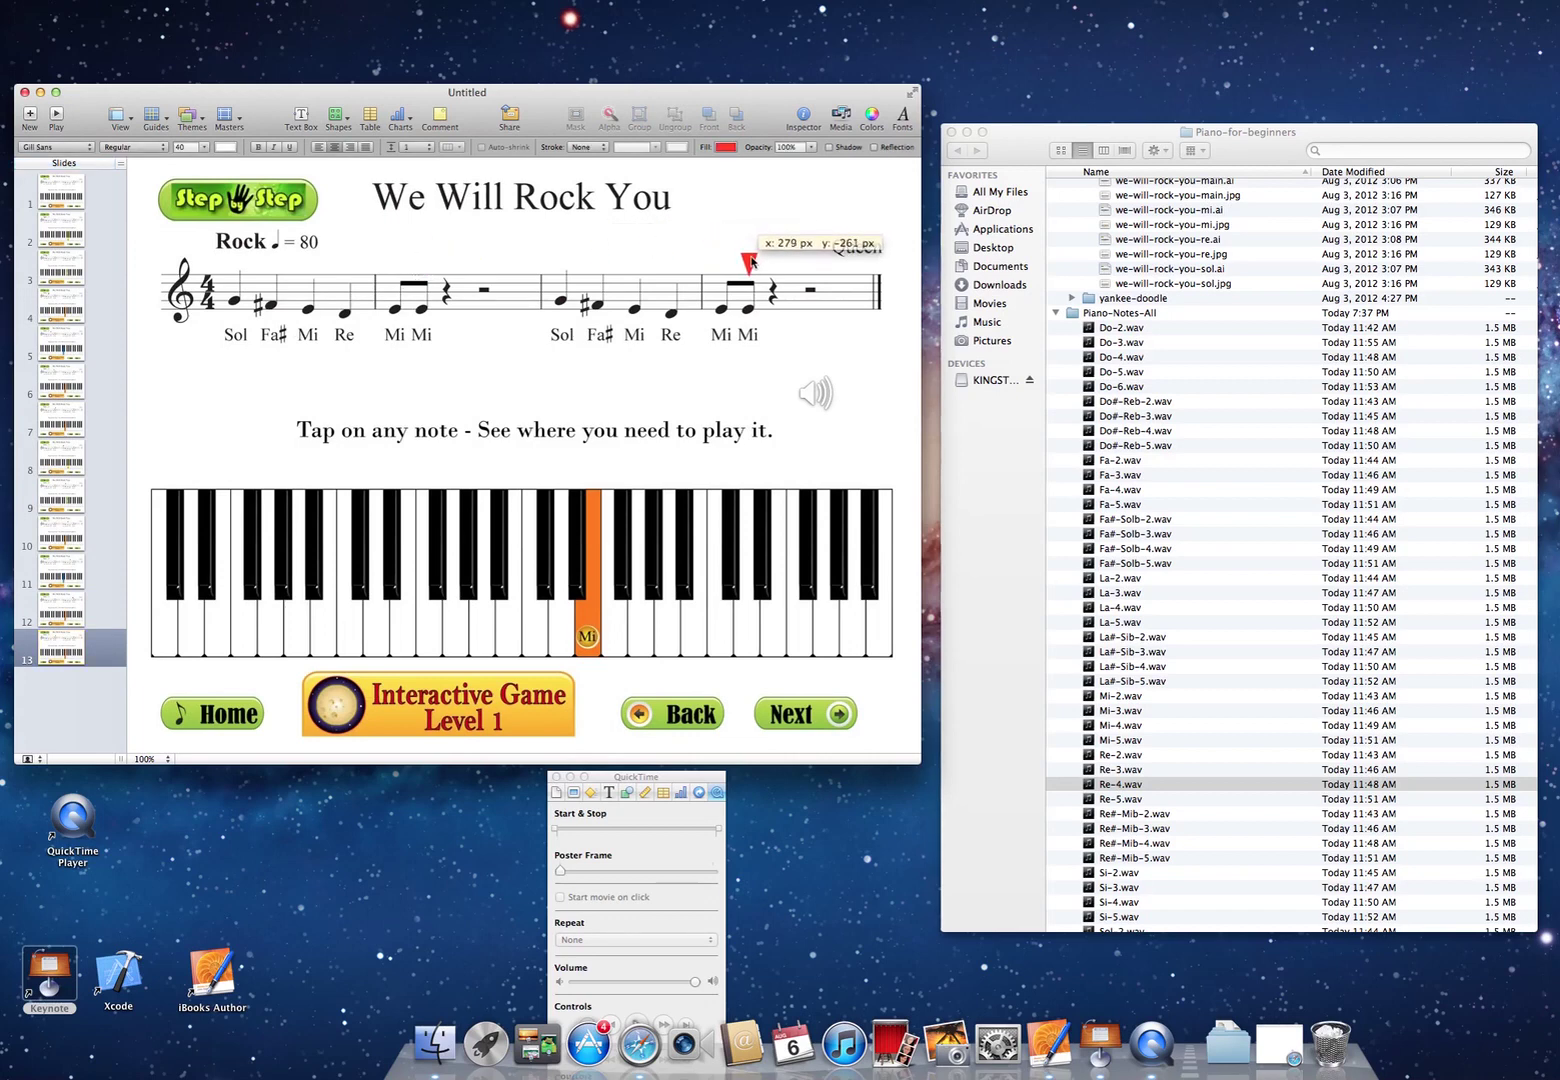
pyautogui.click(597, 385)
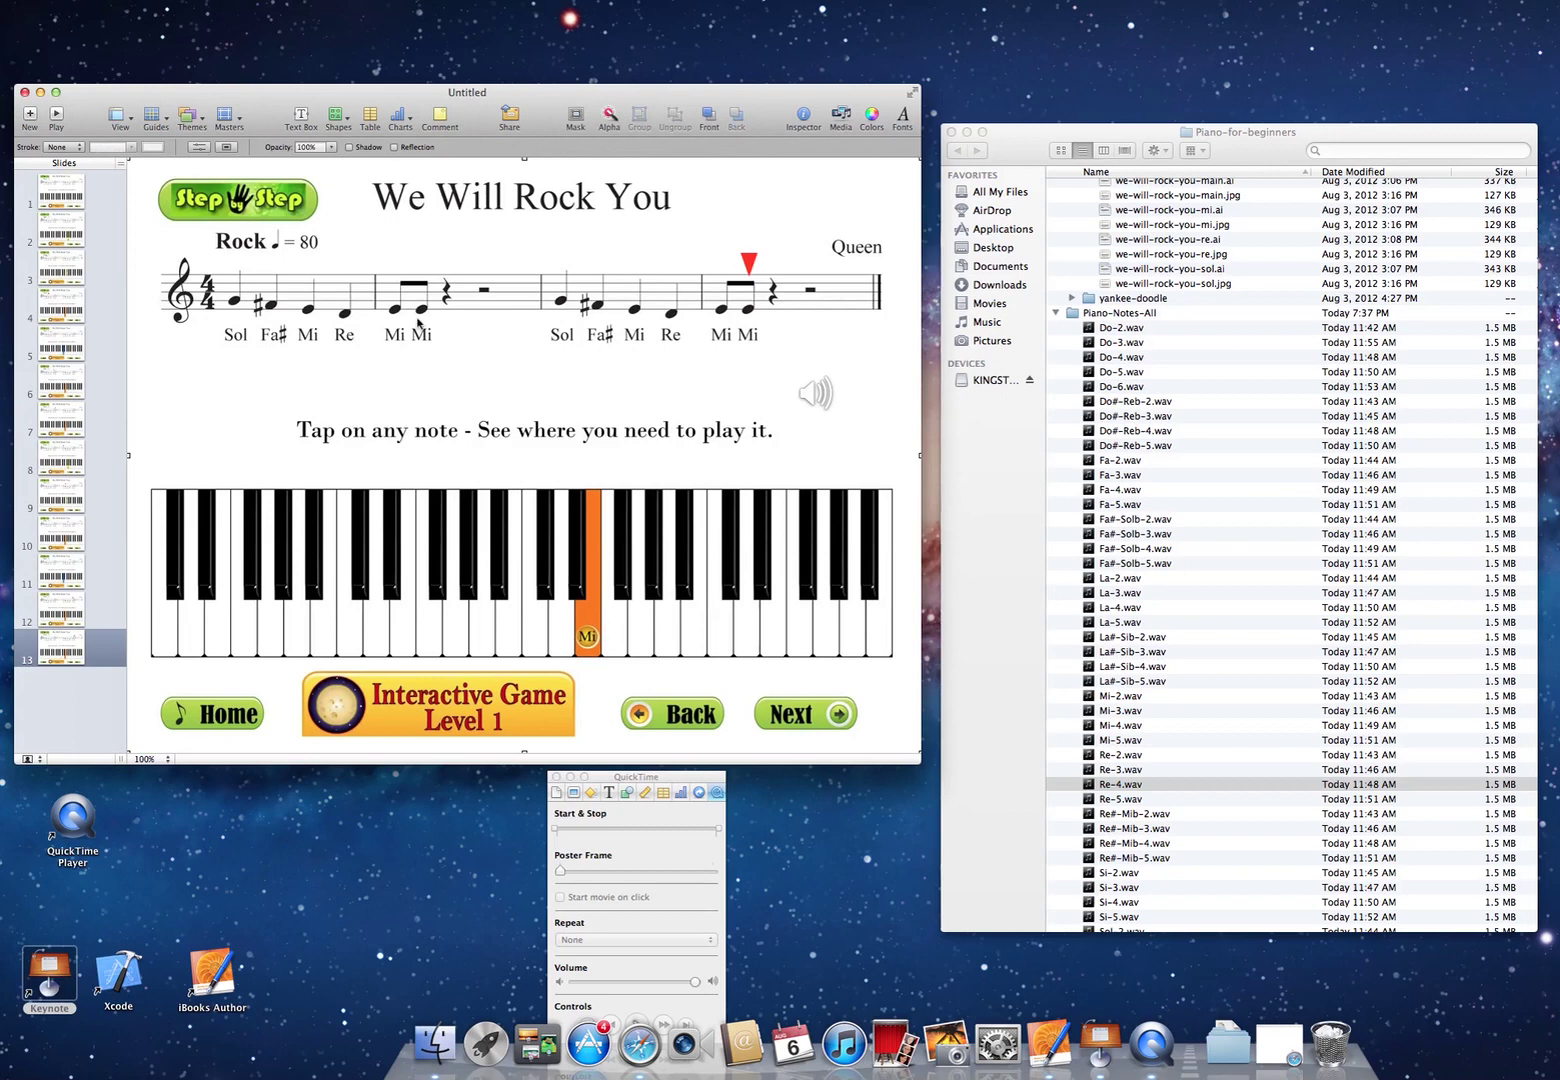
# - Save the presentation to the Desktop as we-will-rock-you
pyautogui.click(10, 0)
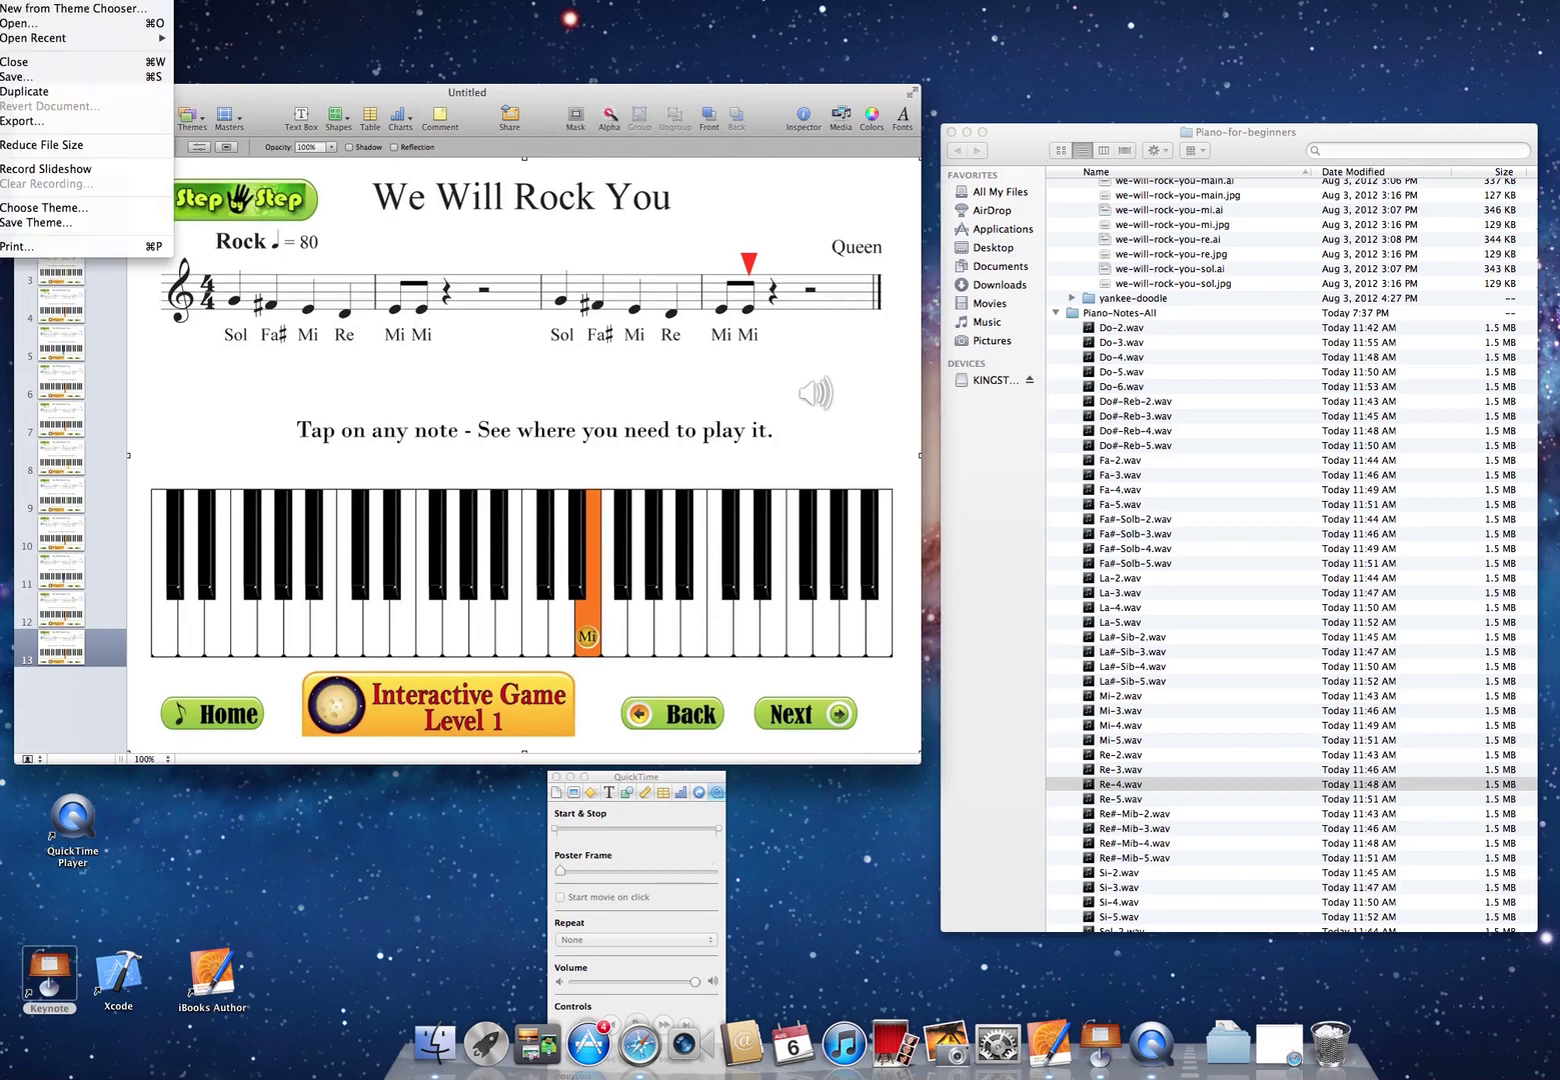
pyautogui.click(22, 80)
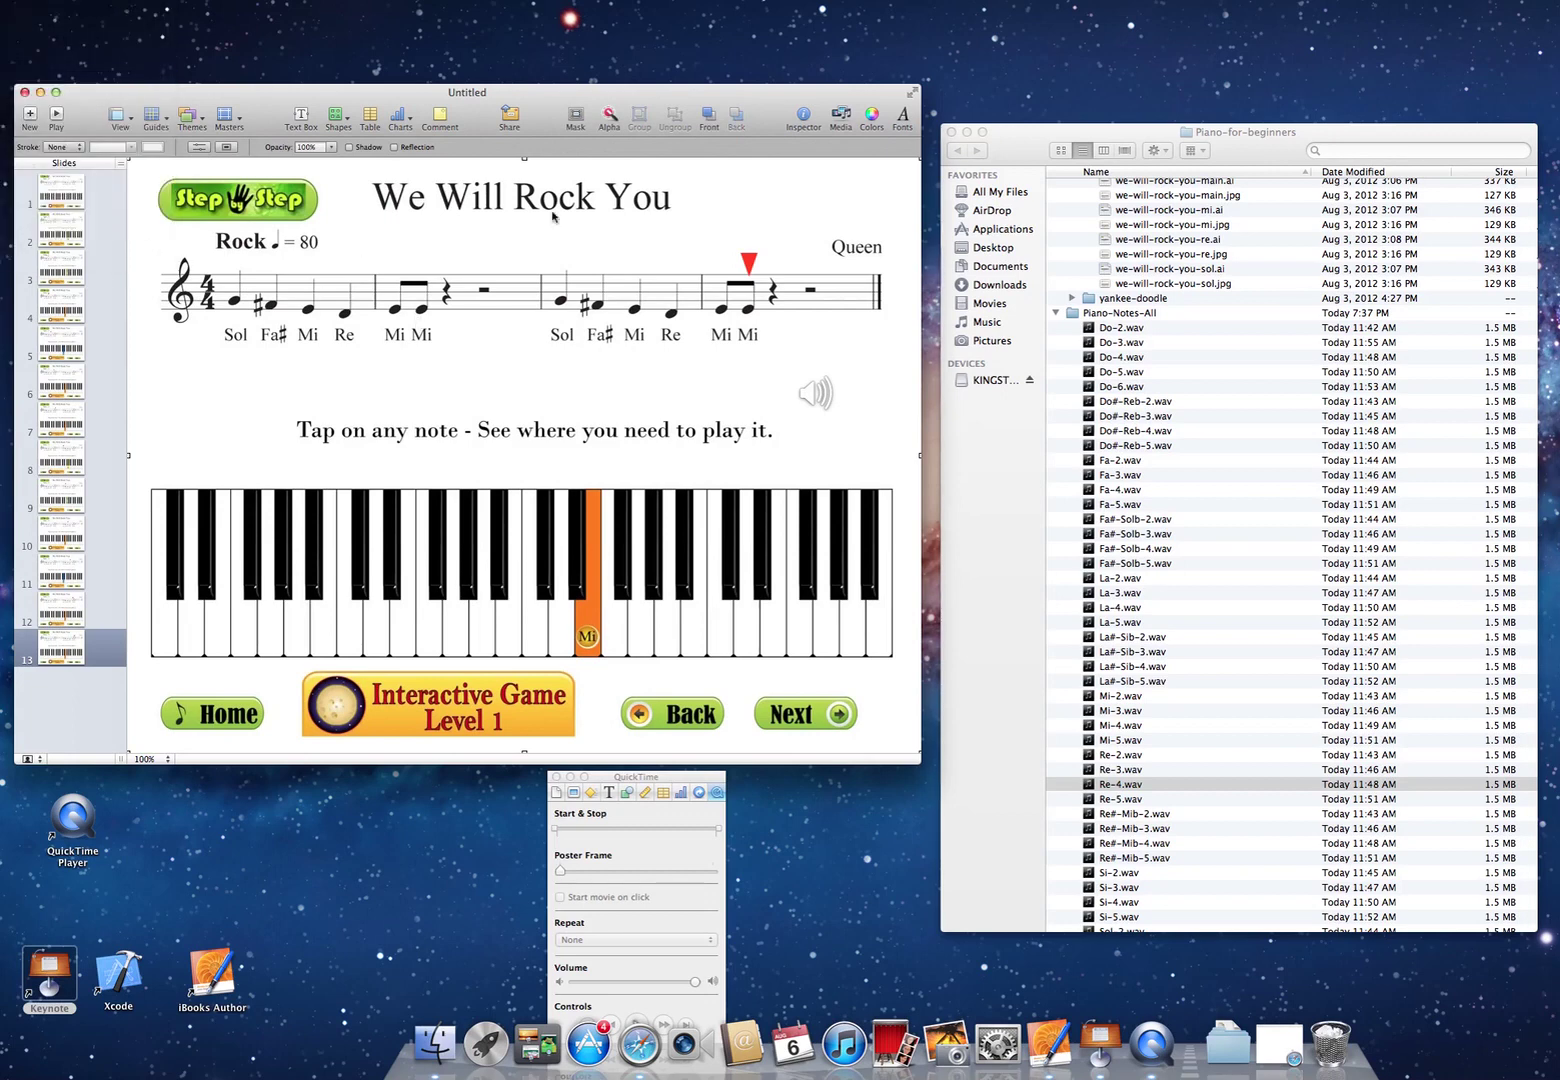
pyautogui.write('we-will')
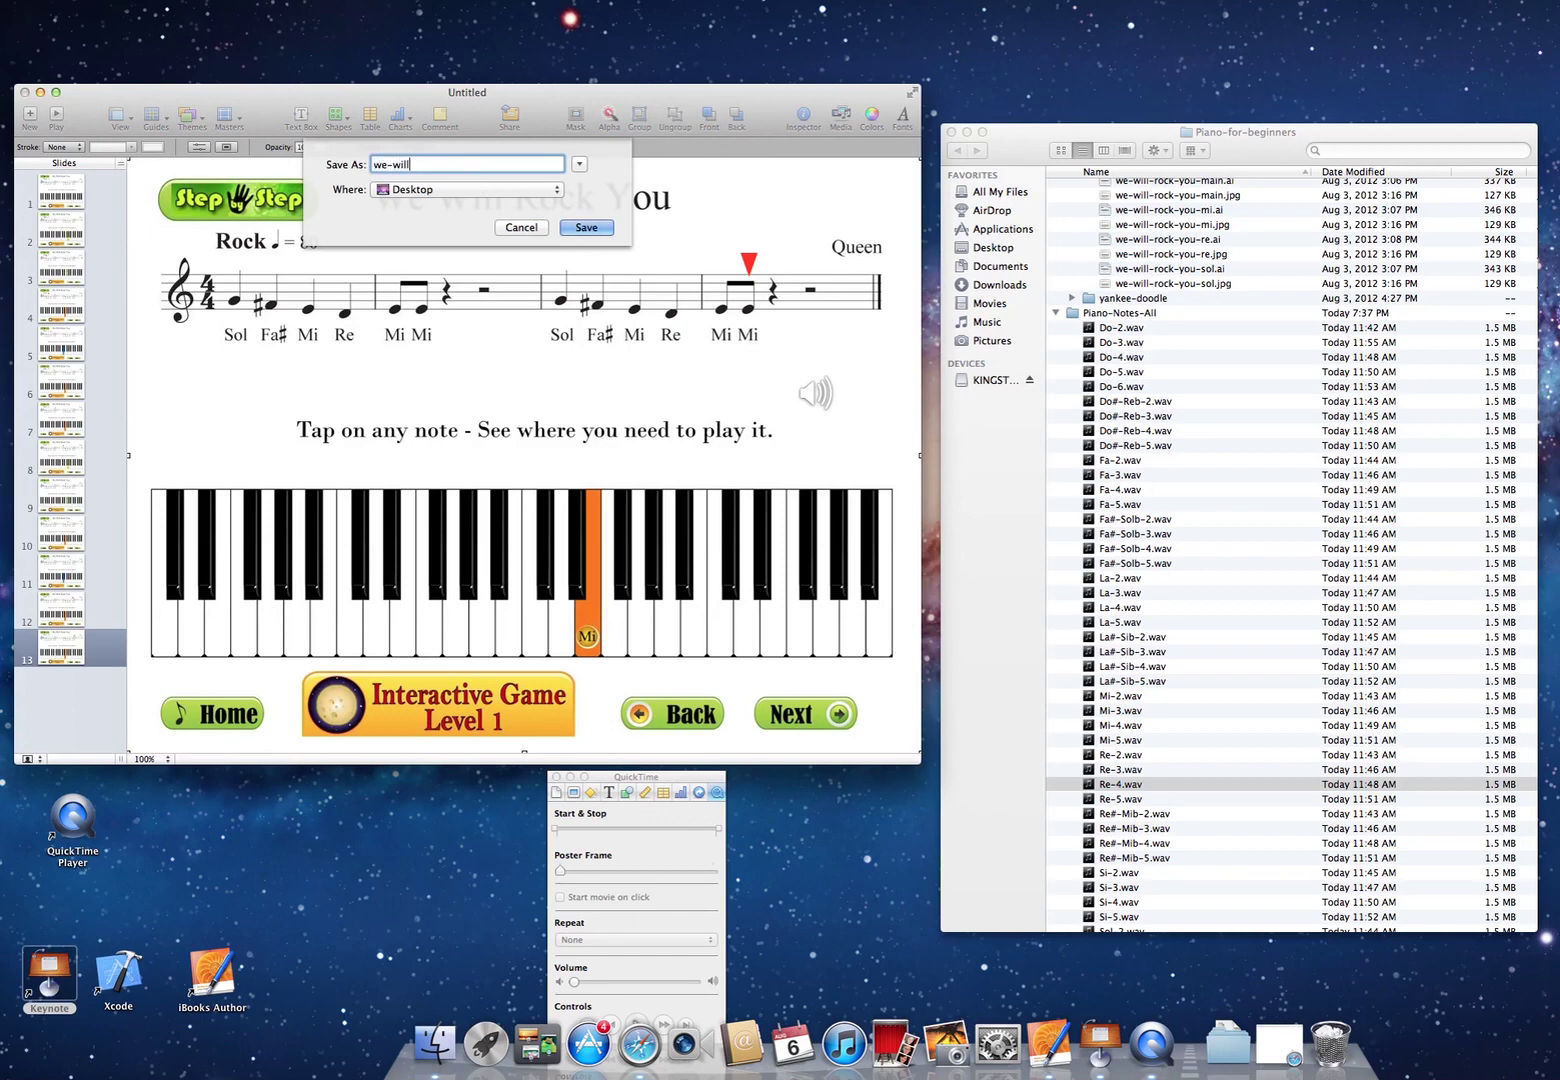
pyautogui.write('-rock-you')
pyautogui.click(592, 229)
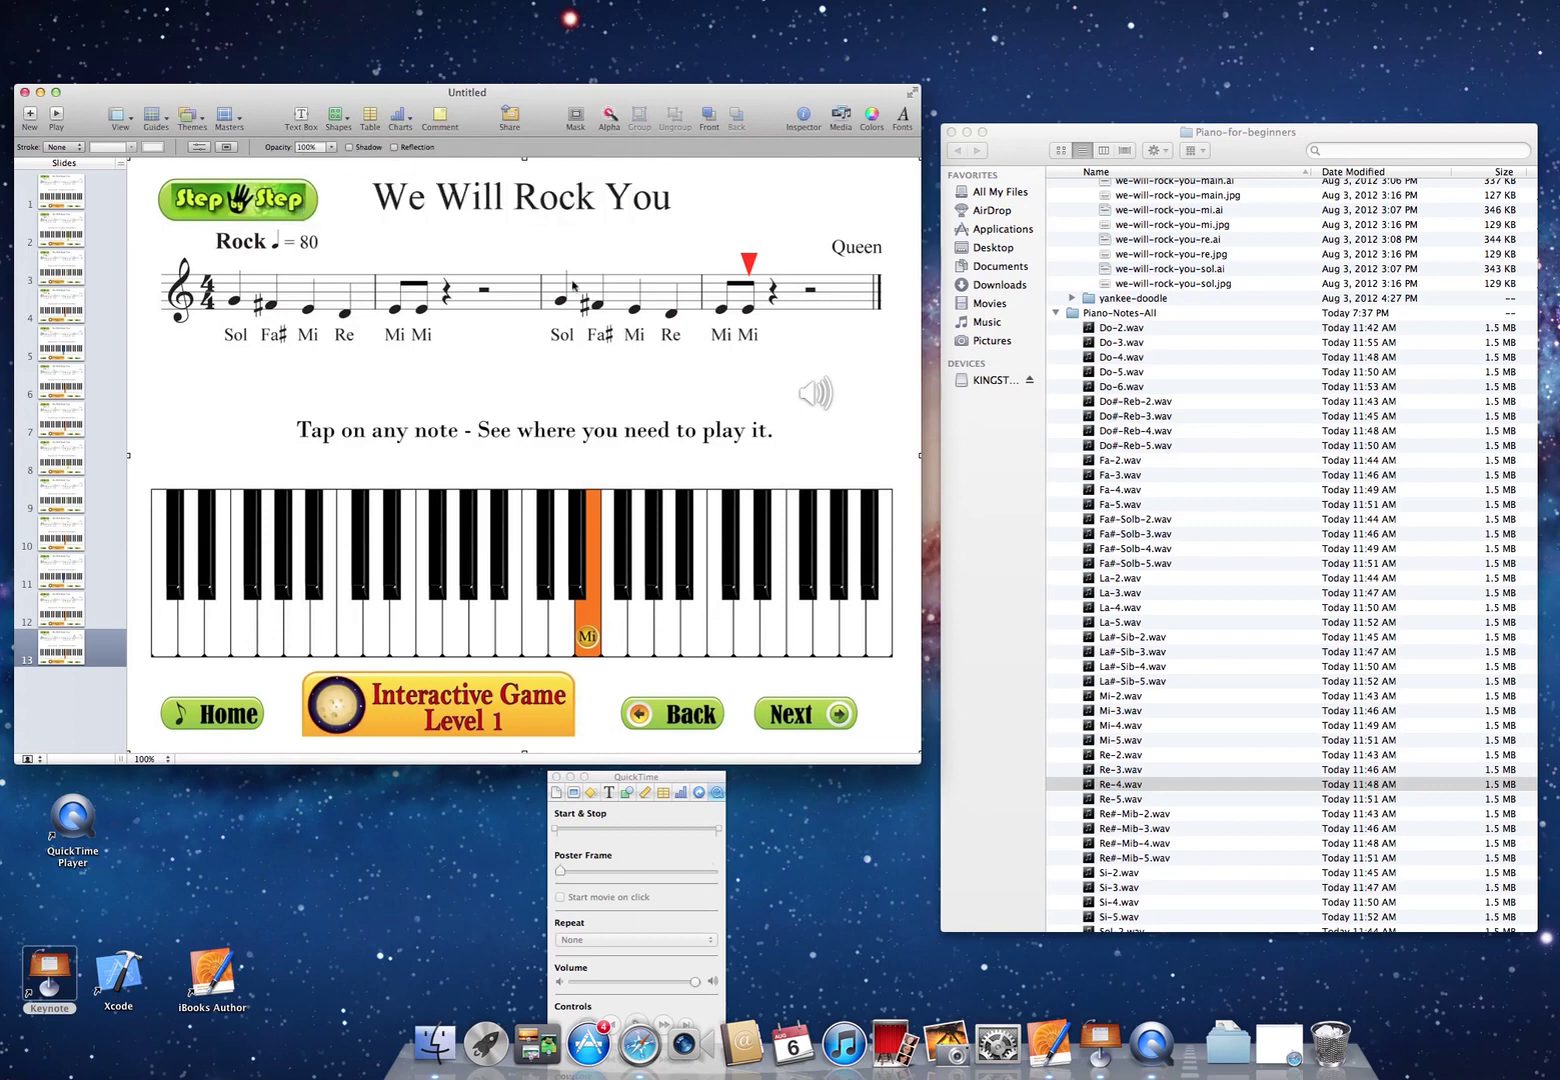
# - On the first slide, place copies of the Next button's 40% opacity rounded overlay over the Back and Home buttons
pyautogui.click(62, 193)
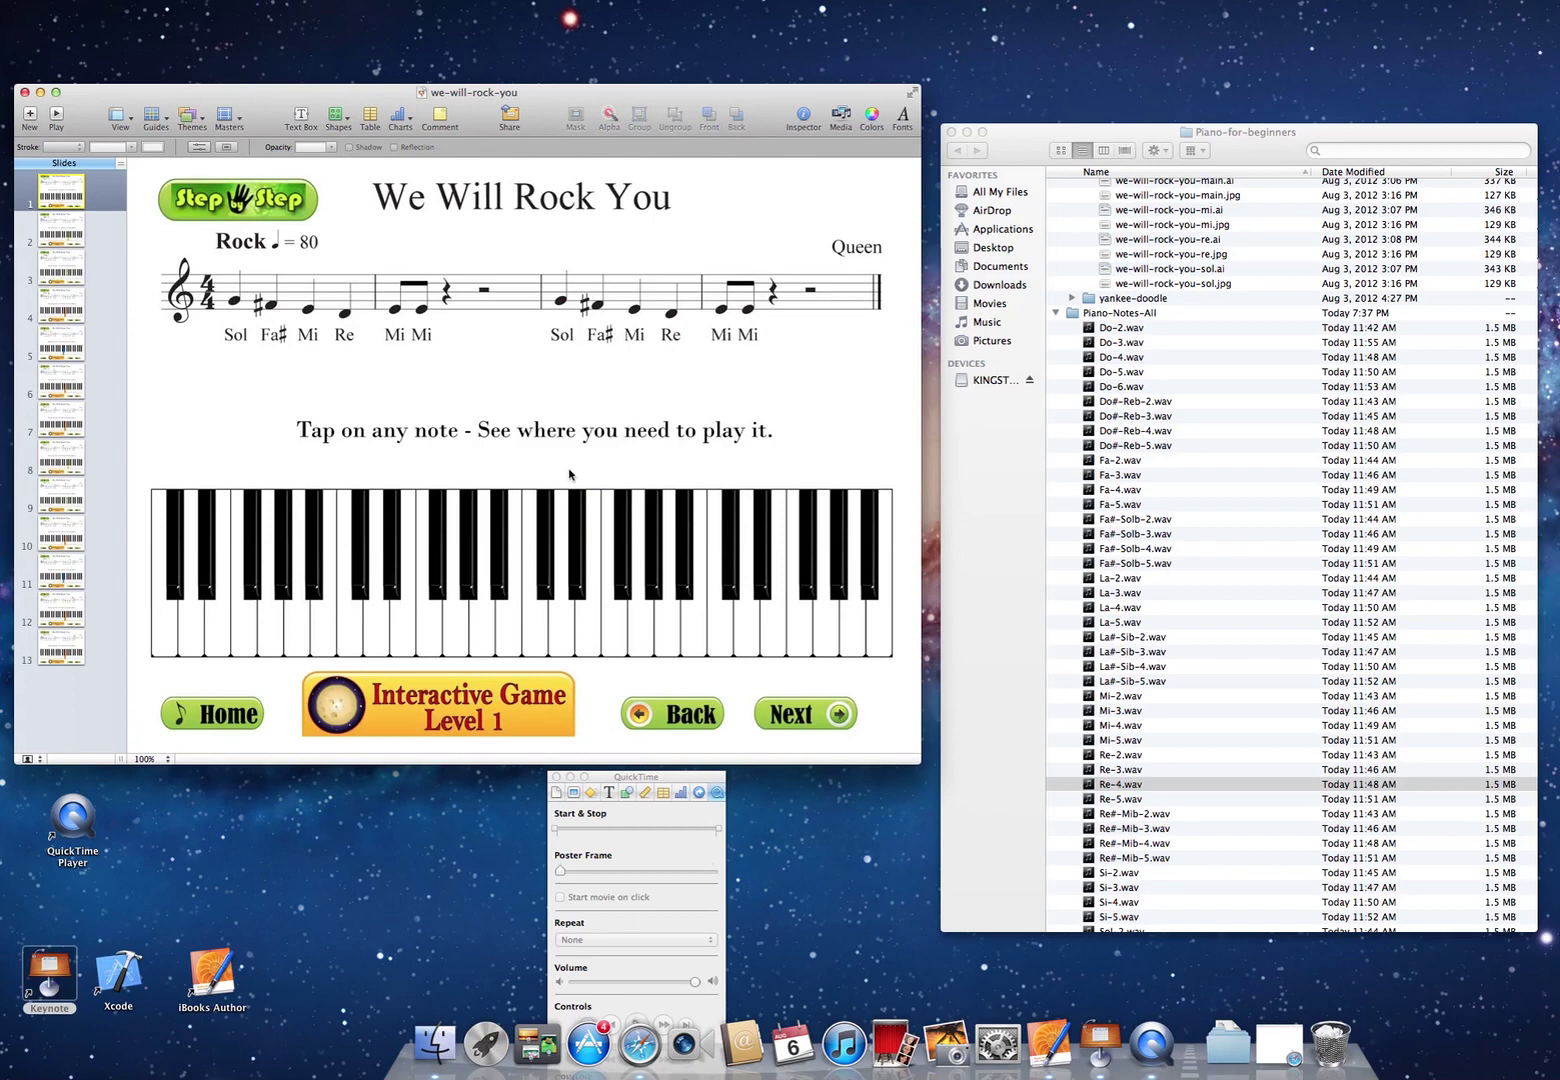
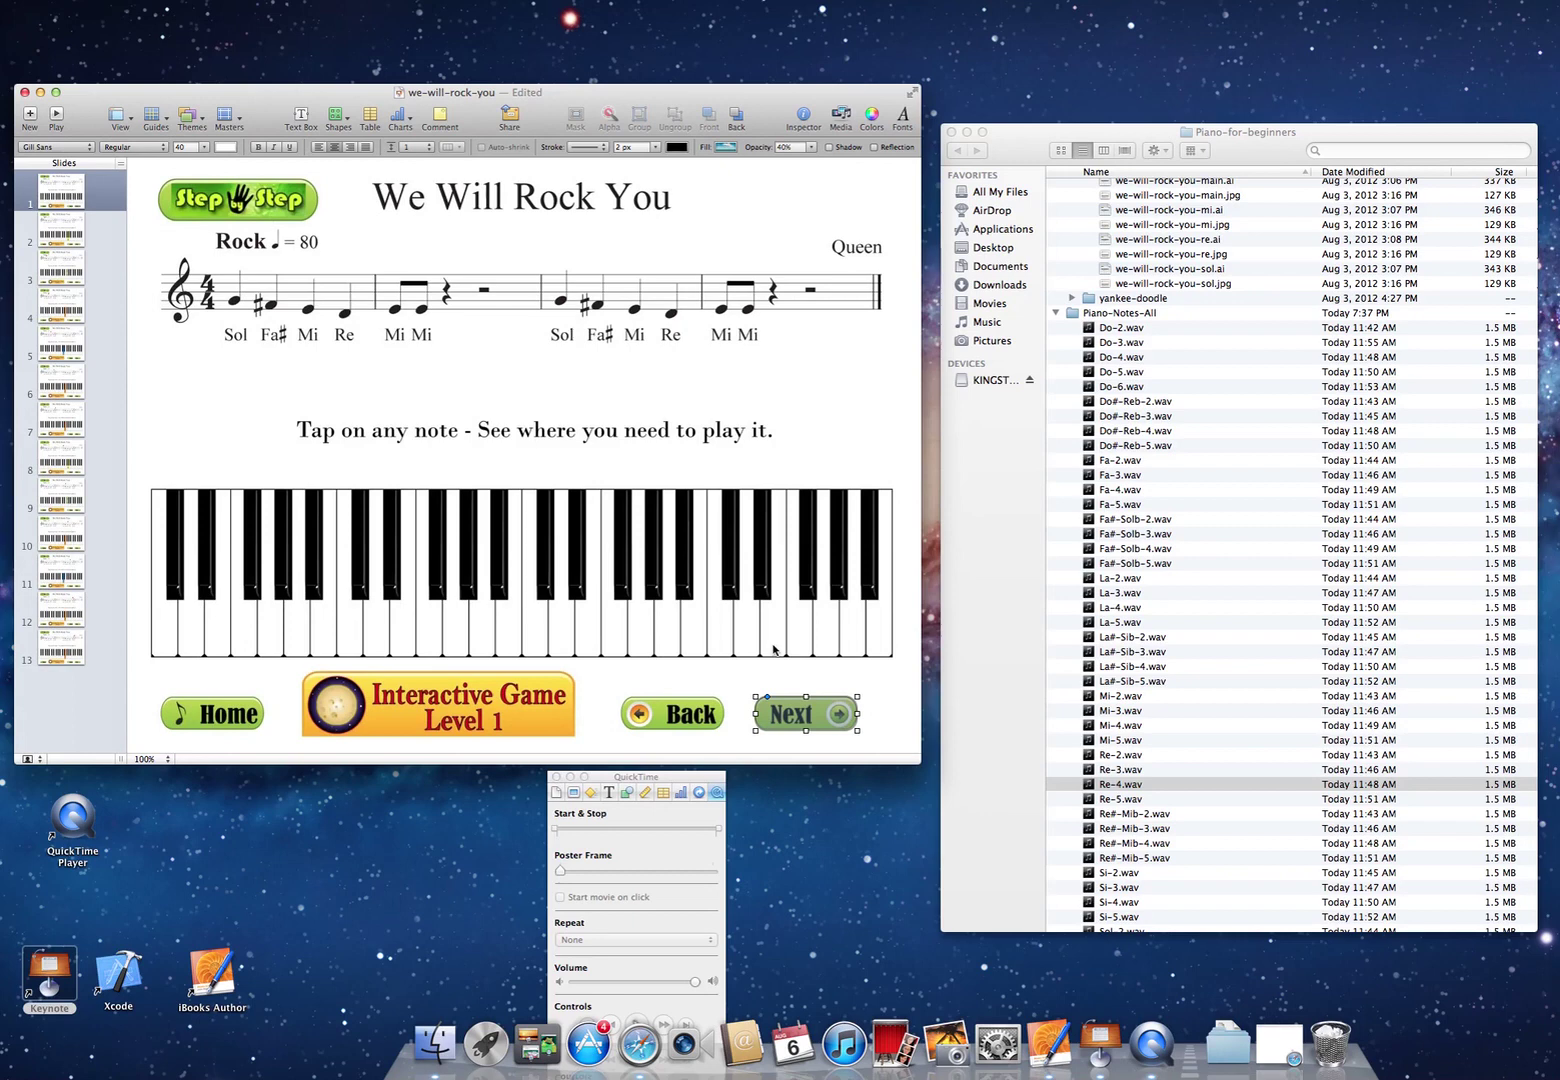
pyautogui.press('super+d')
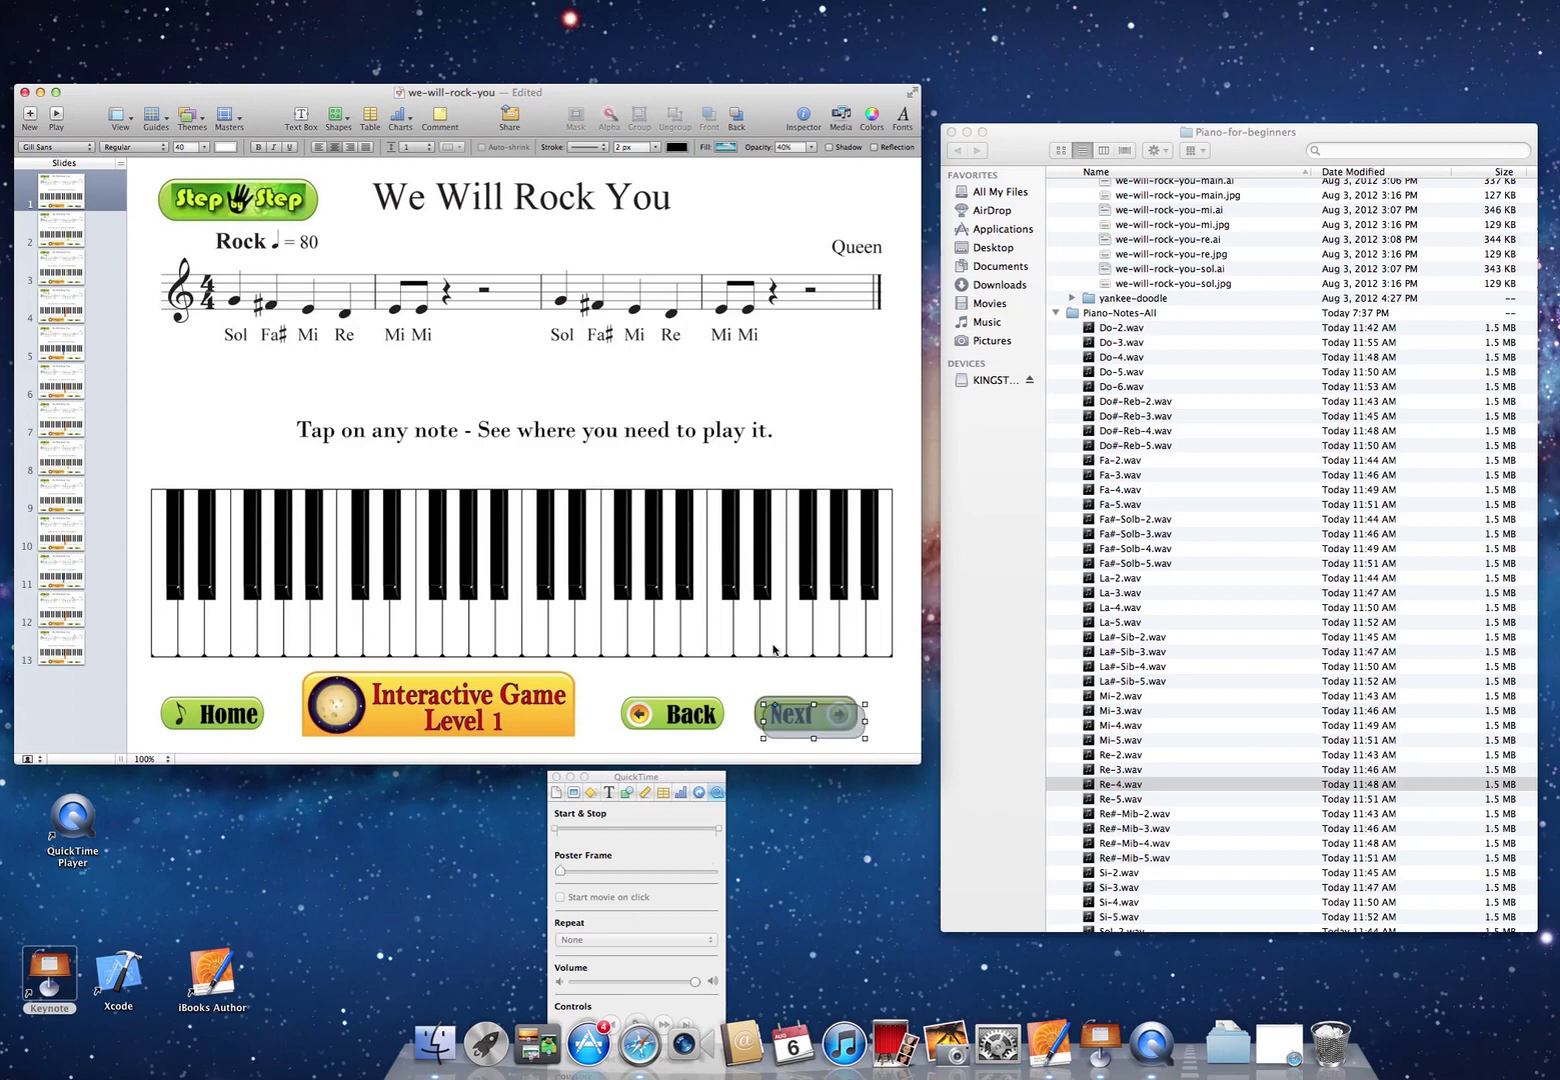
pyautogui.moveTo(842, 733); pyautogui.dragTo(703, 722)
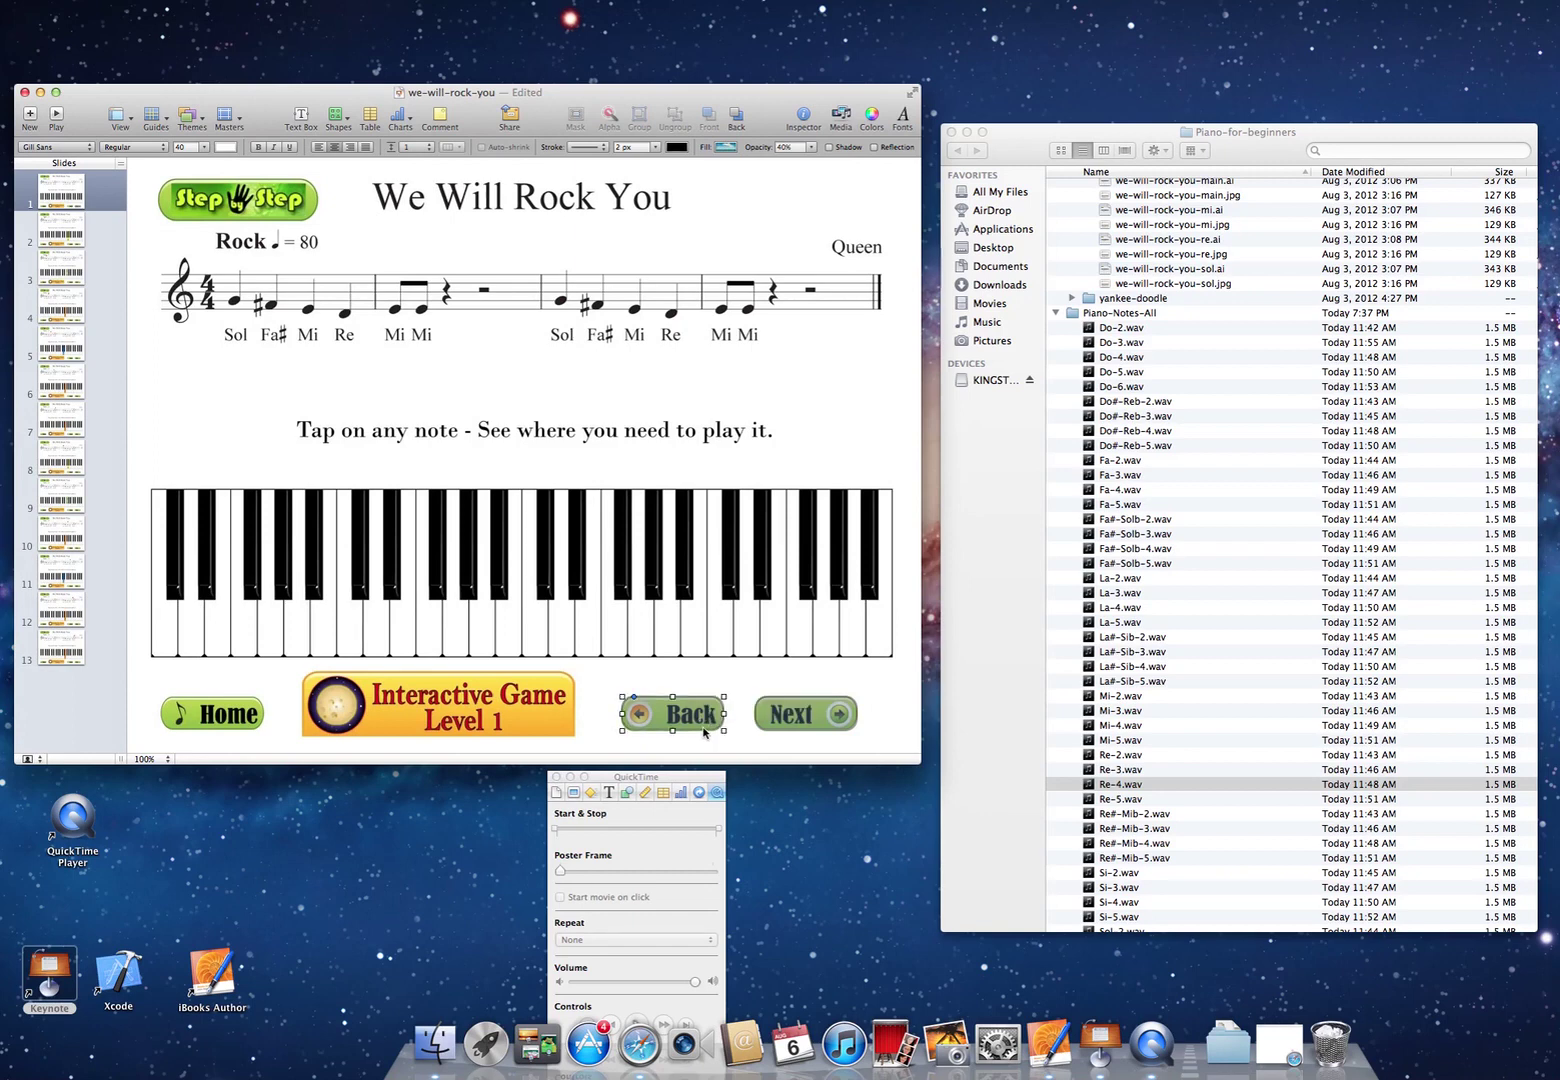
pyautogui.press('super+v')
pyautogui.moveTo(578, 725); pyautogui.dragTo(251, 726)
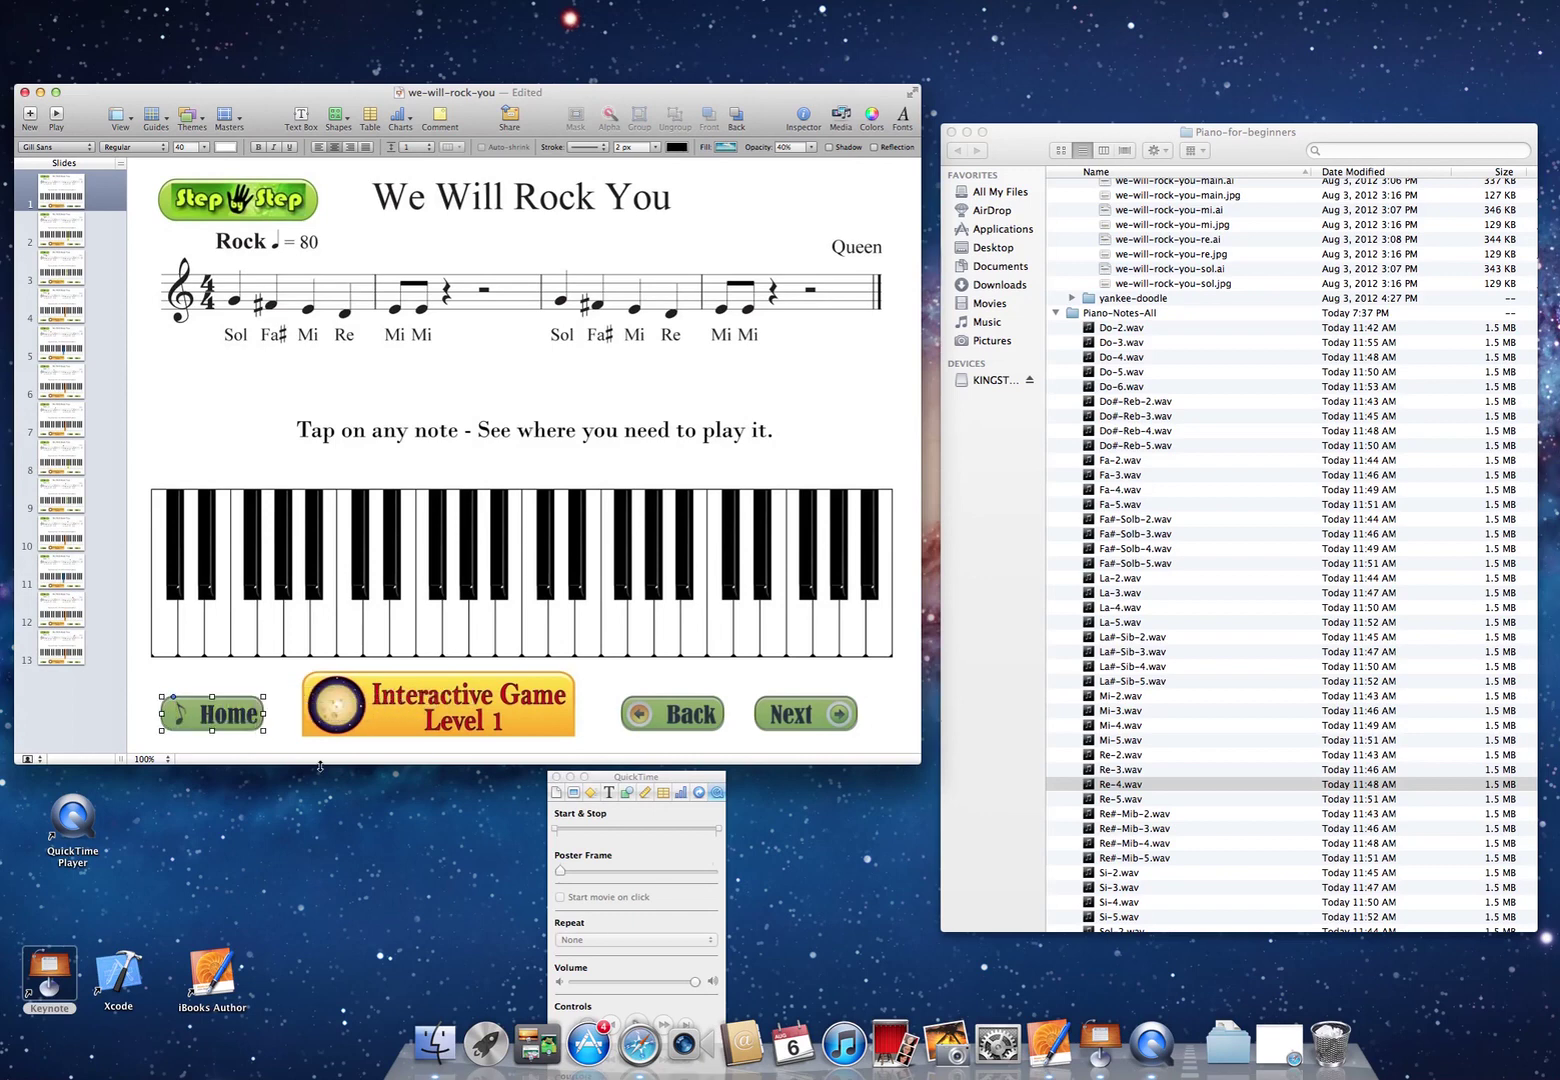
pyautogui.press('Left')
pyautogui.press('Right')
pyautogui.click(496, 479)
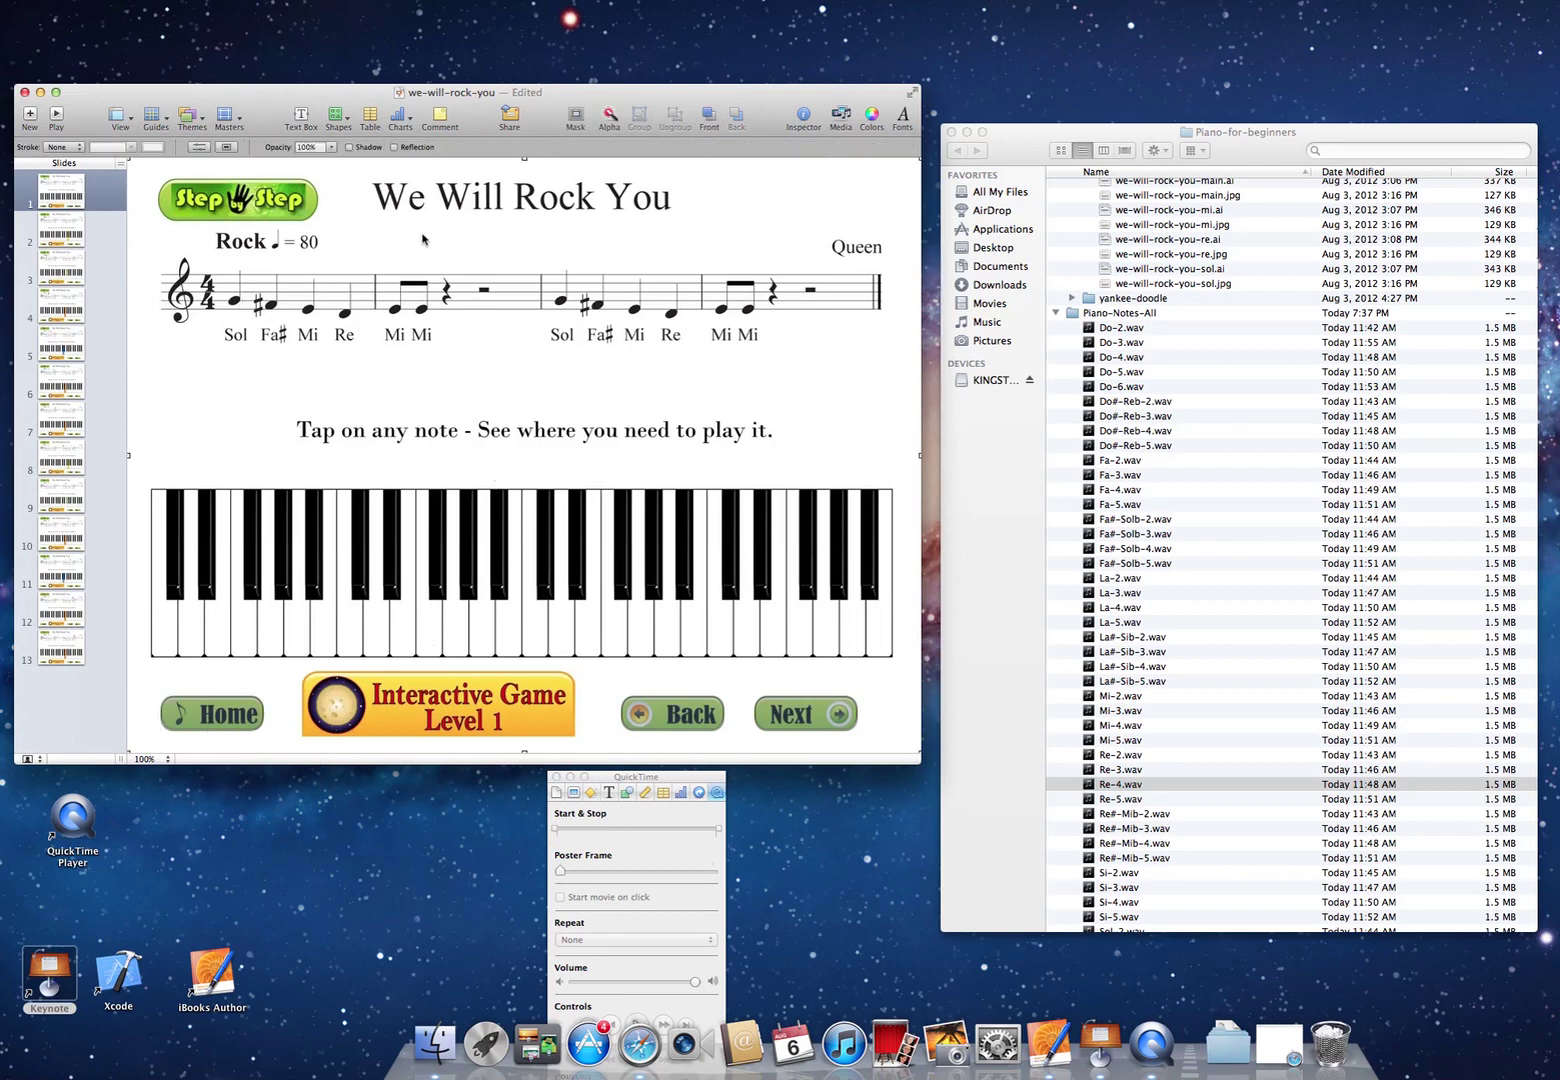
# - Draw a narrow rectangle over the first Sol note and its label and set its opacity to 40%
pyautogui.click(338, 118)
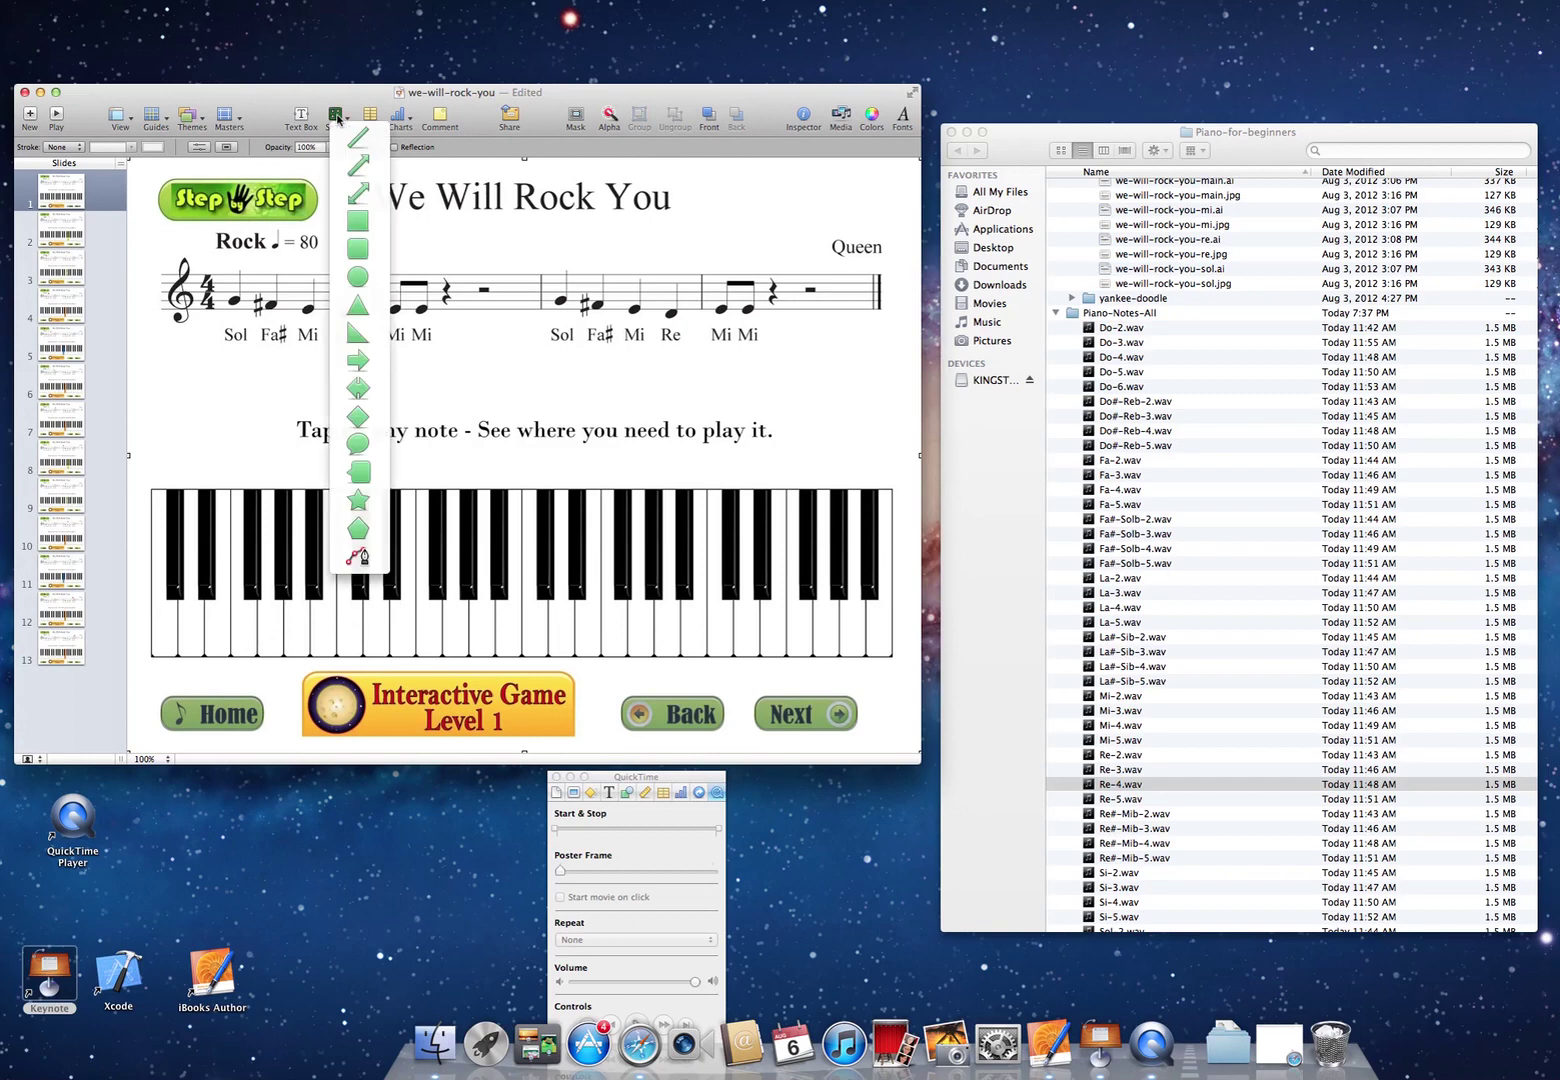
pyautogui.click(361, 226)
pyautogui.moveTo(527, 448); pyautogui.dragTo(252, 350)
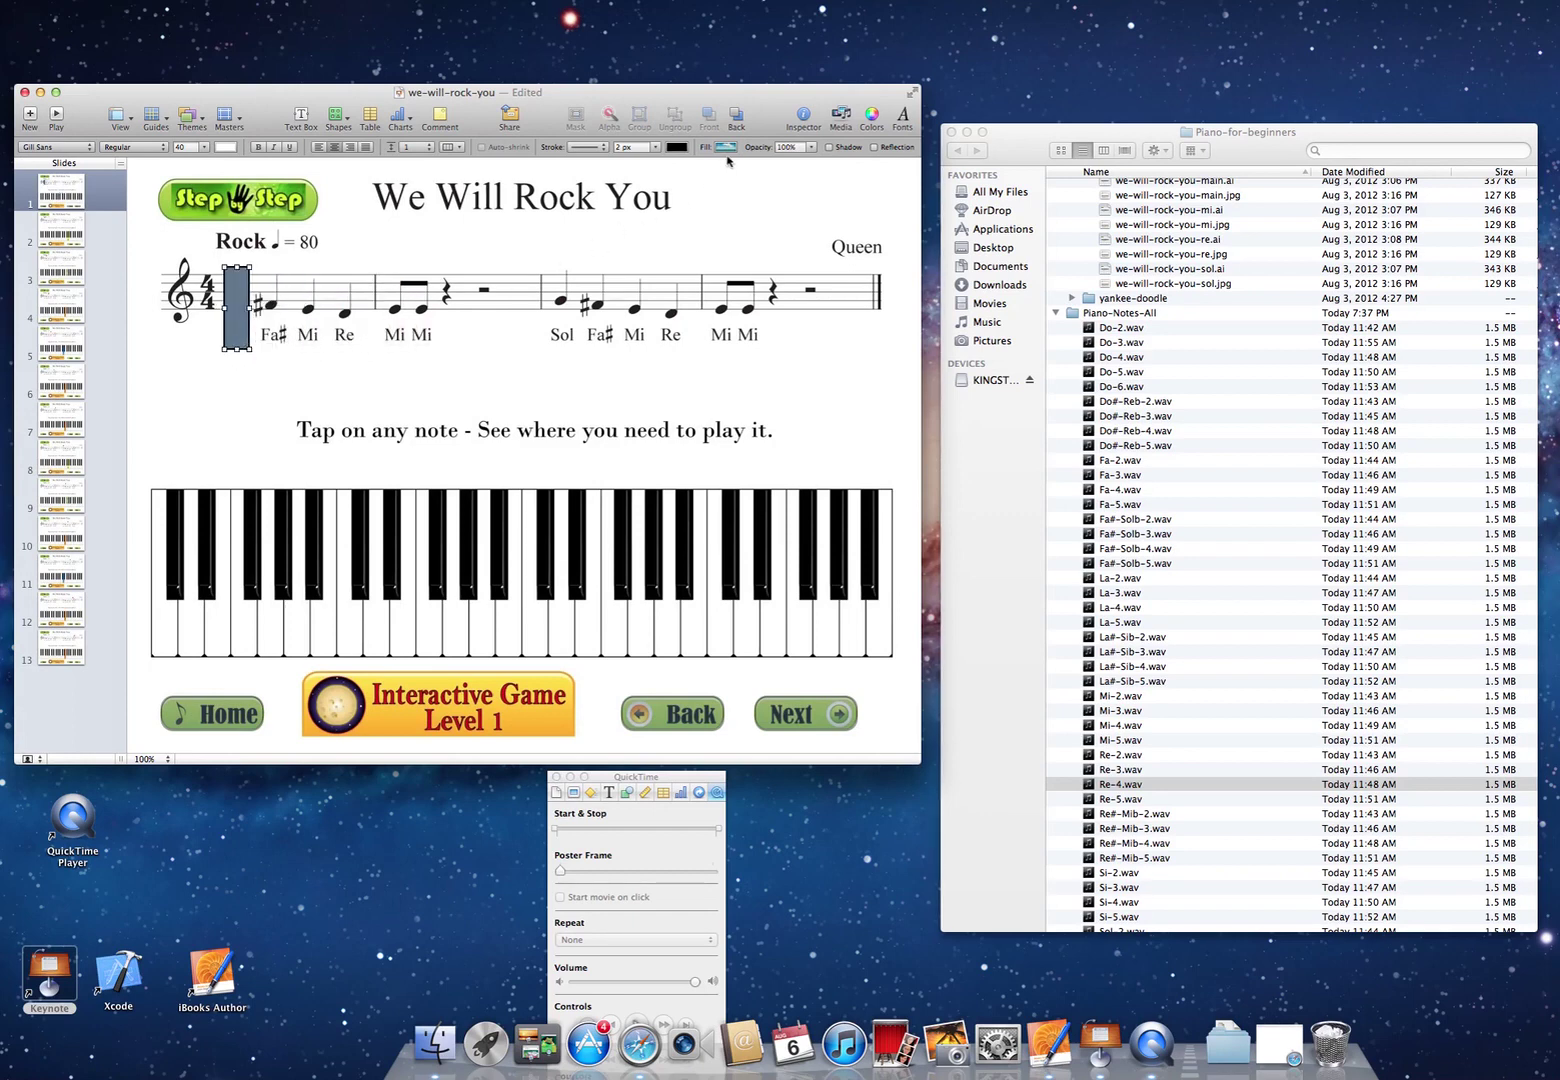
pyautogui.click(811, 149)
pyautogui.click(812, 231)
pyautogui.click(241, 363)
pyautogui.click(236, 330)
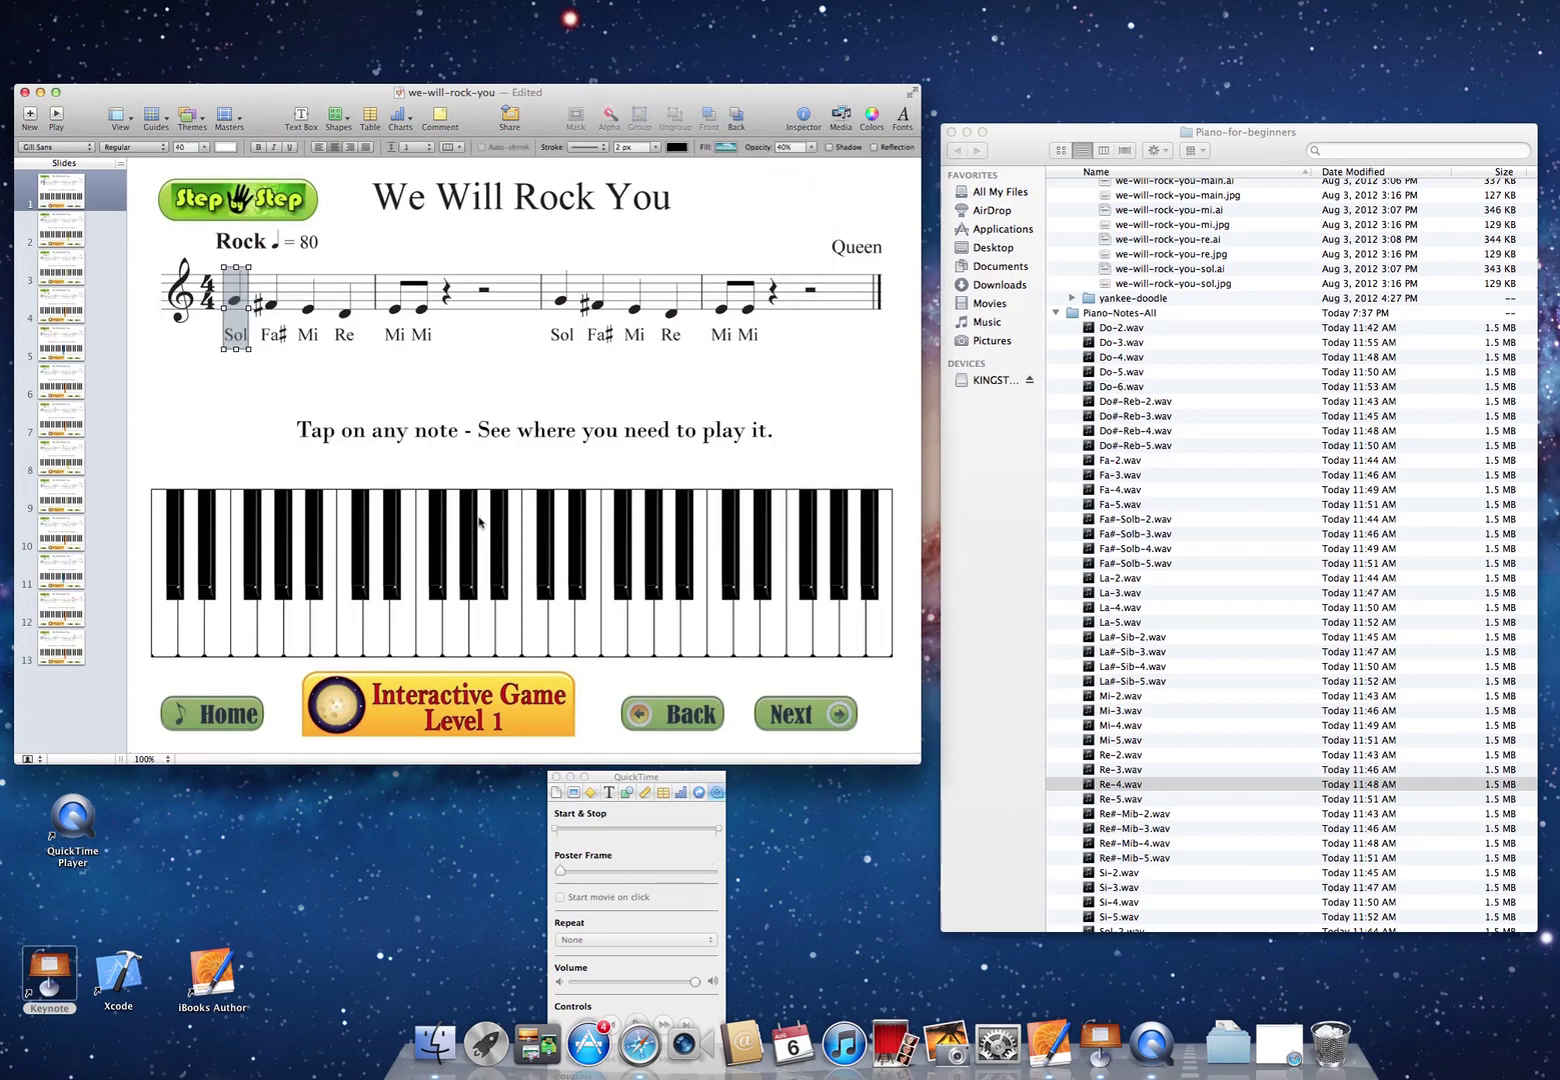
# - Duplicate the Sol rectangle onto the first Fa# note and widen it to cover the sharp sign and label
pyautogui.press('super+d')
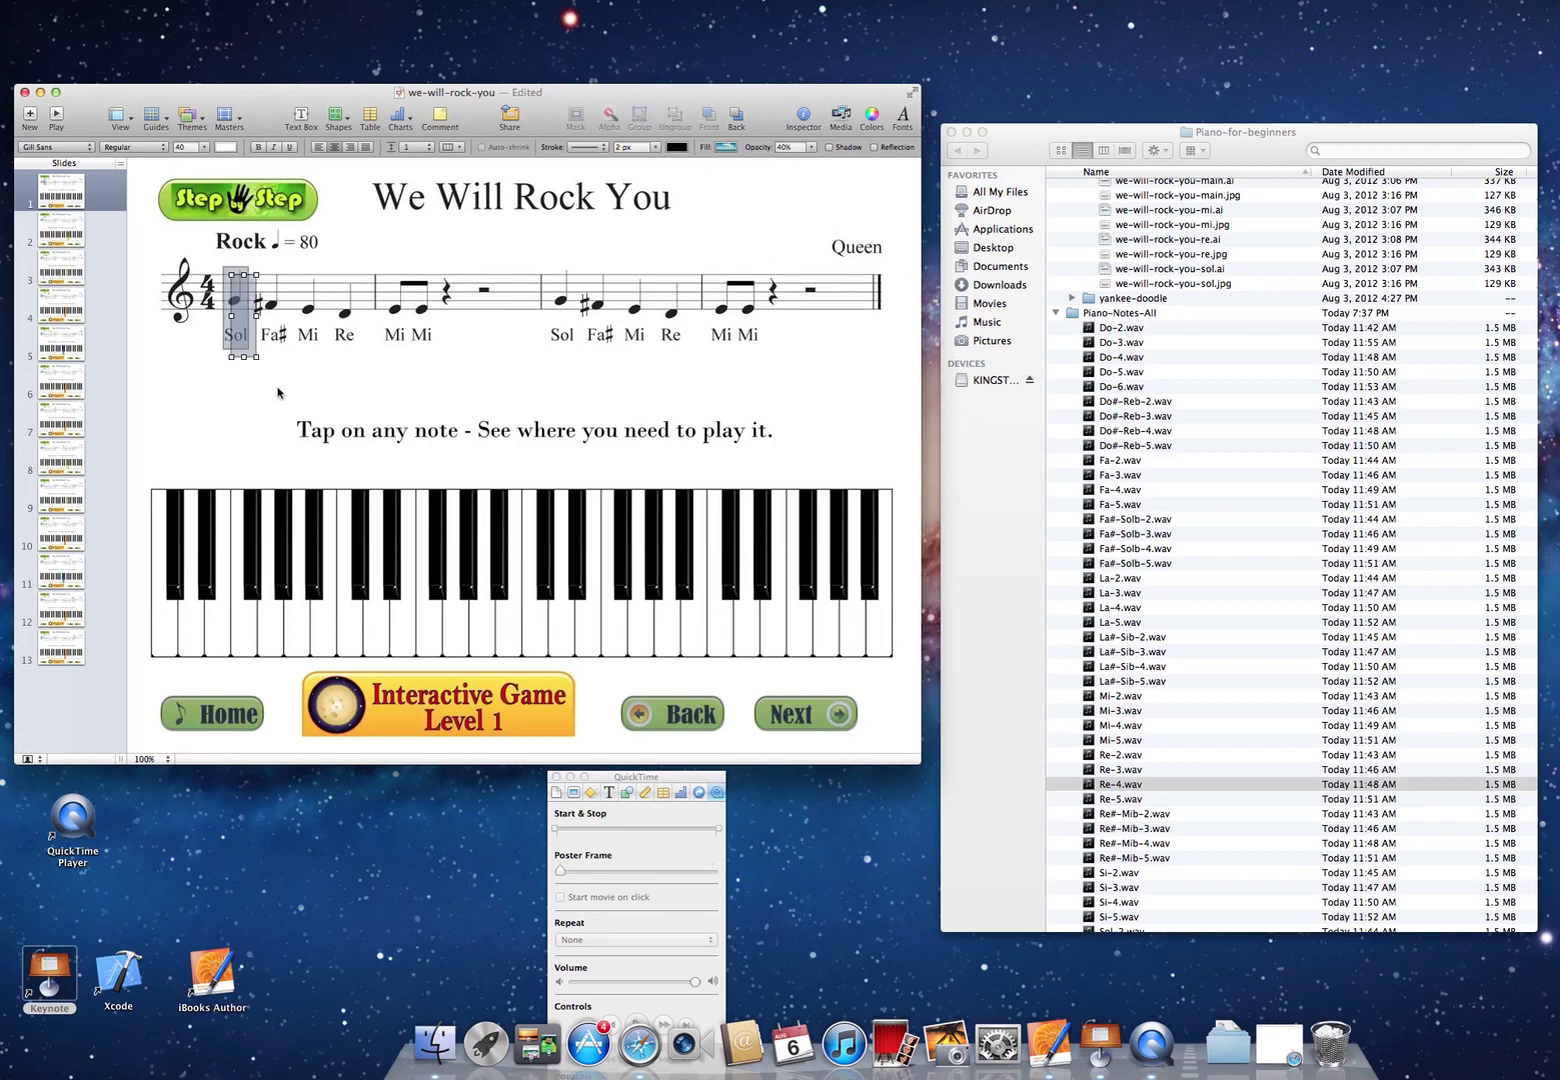
pyautogui.moveTo(248, 346); pyautogui.dragTo(284, 309)
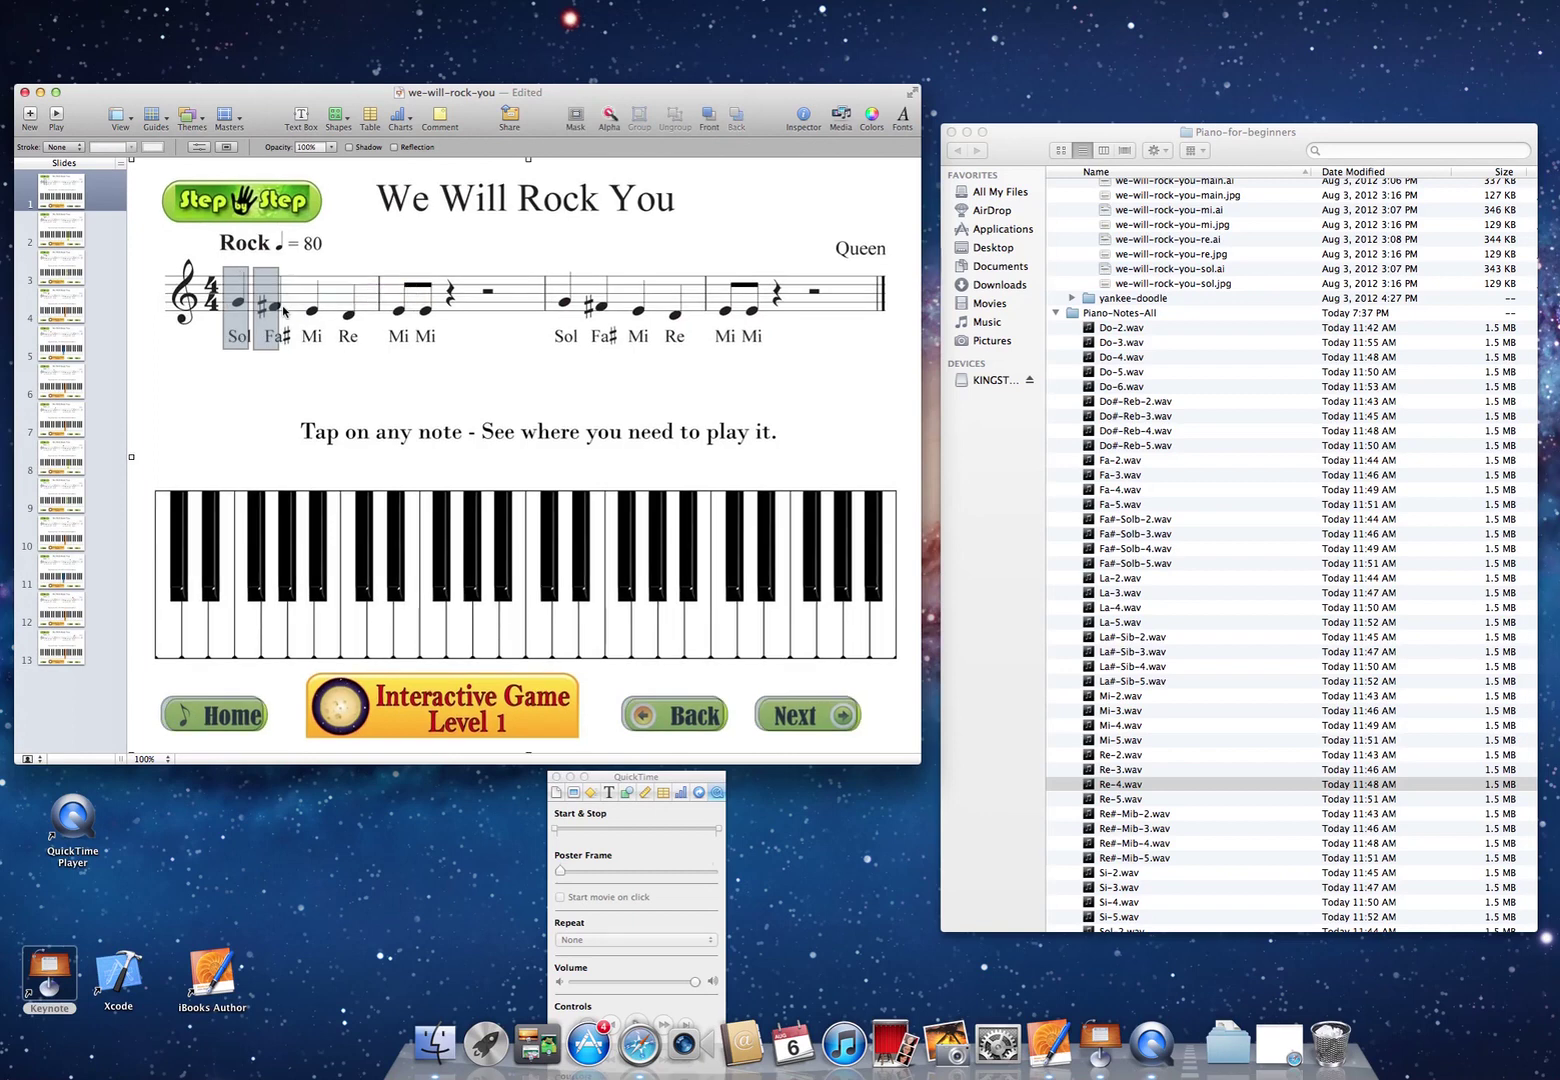
pyautogui.moveTo(346, 373); pyautogui.dragTo(342, 371)
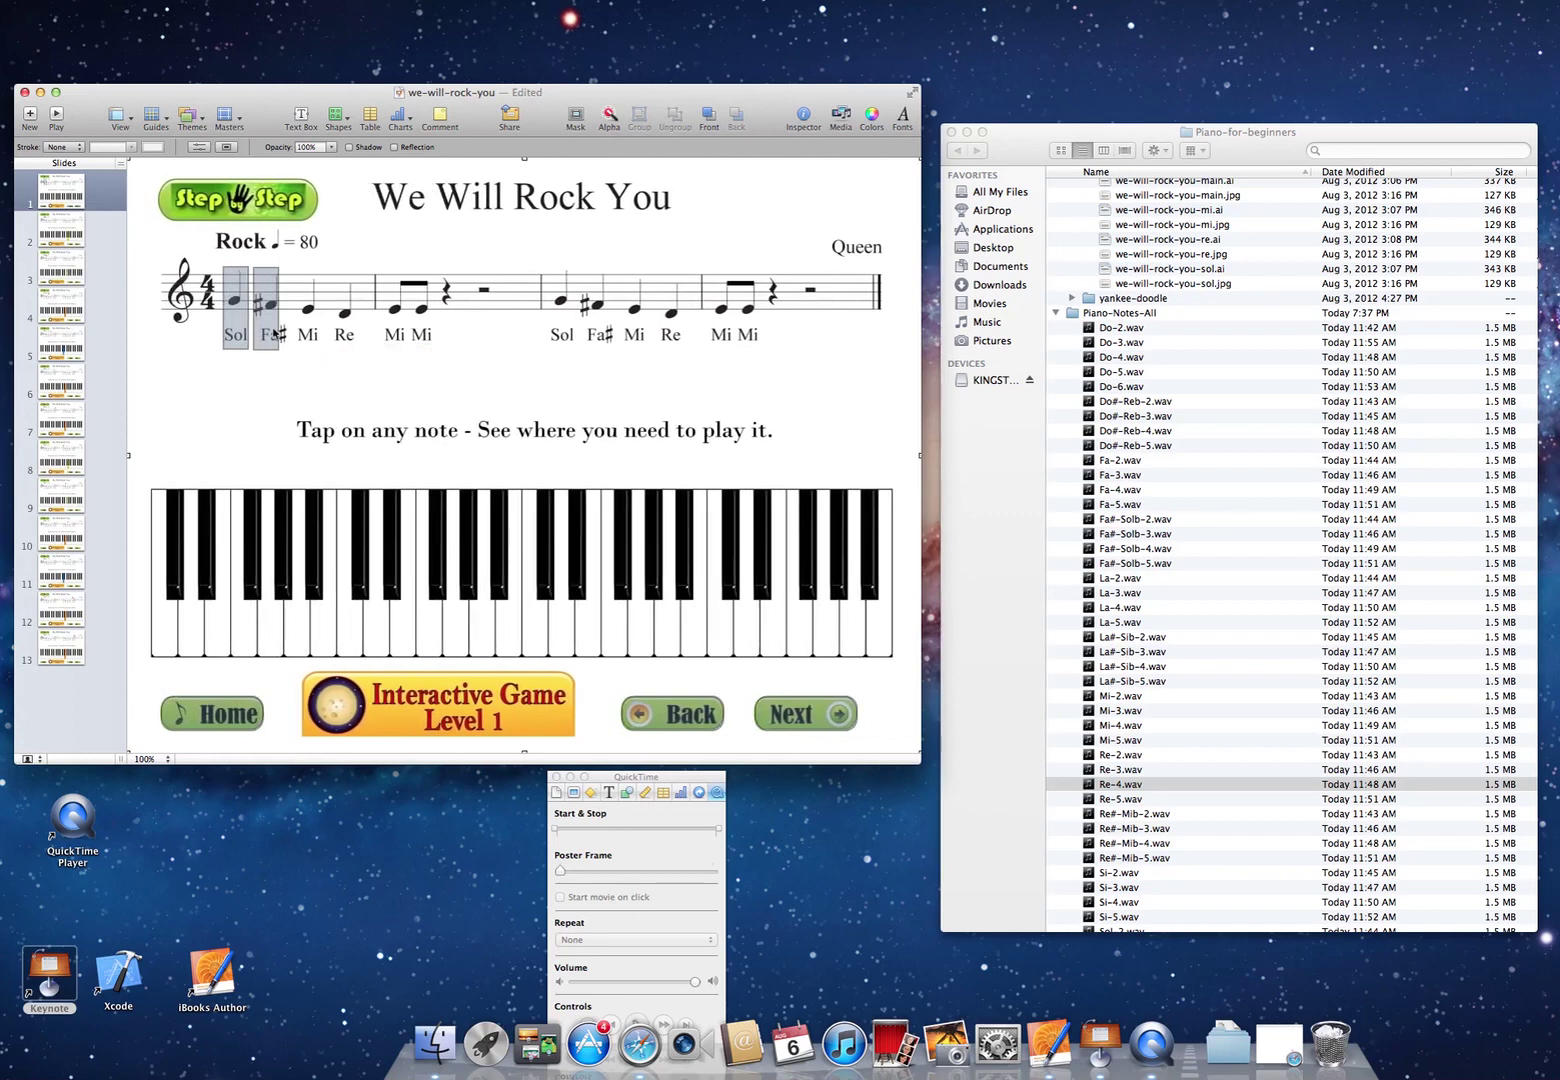
pyautogui.click(266, 310)
pyautogui.moveTo(279, 308); pyautogui.dragTo(290, 308)
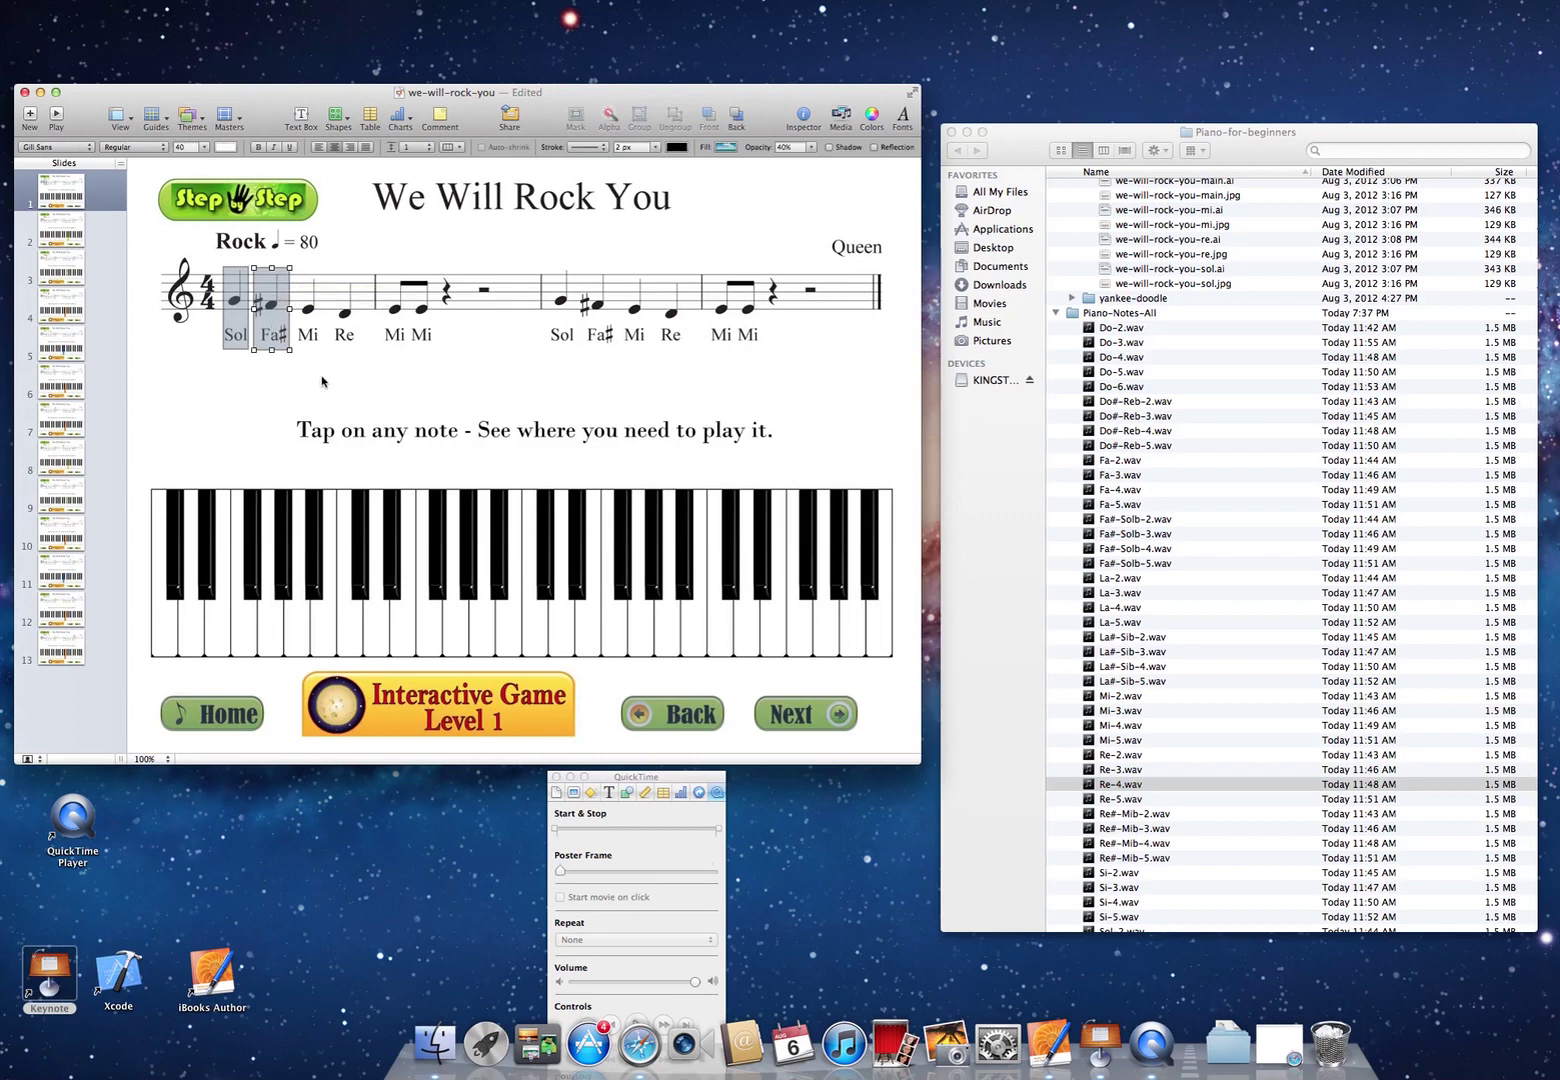
# - Place copies of the Sol rectangle over the first Mi note and the Re note, covering each note and its label
pyautogui.click(236, 310)
pyautogui.press('super+d')
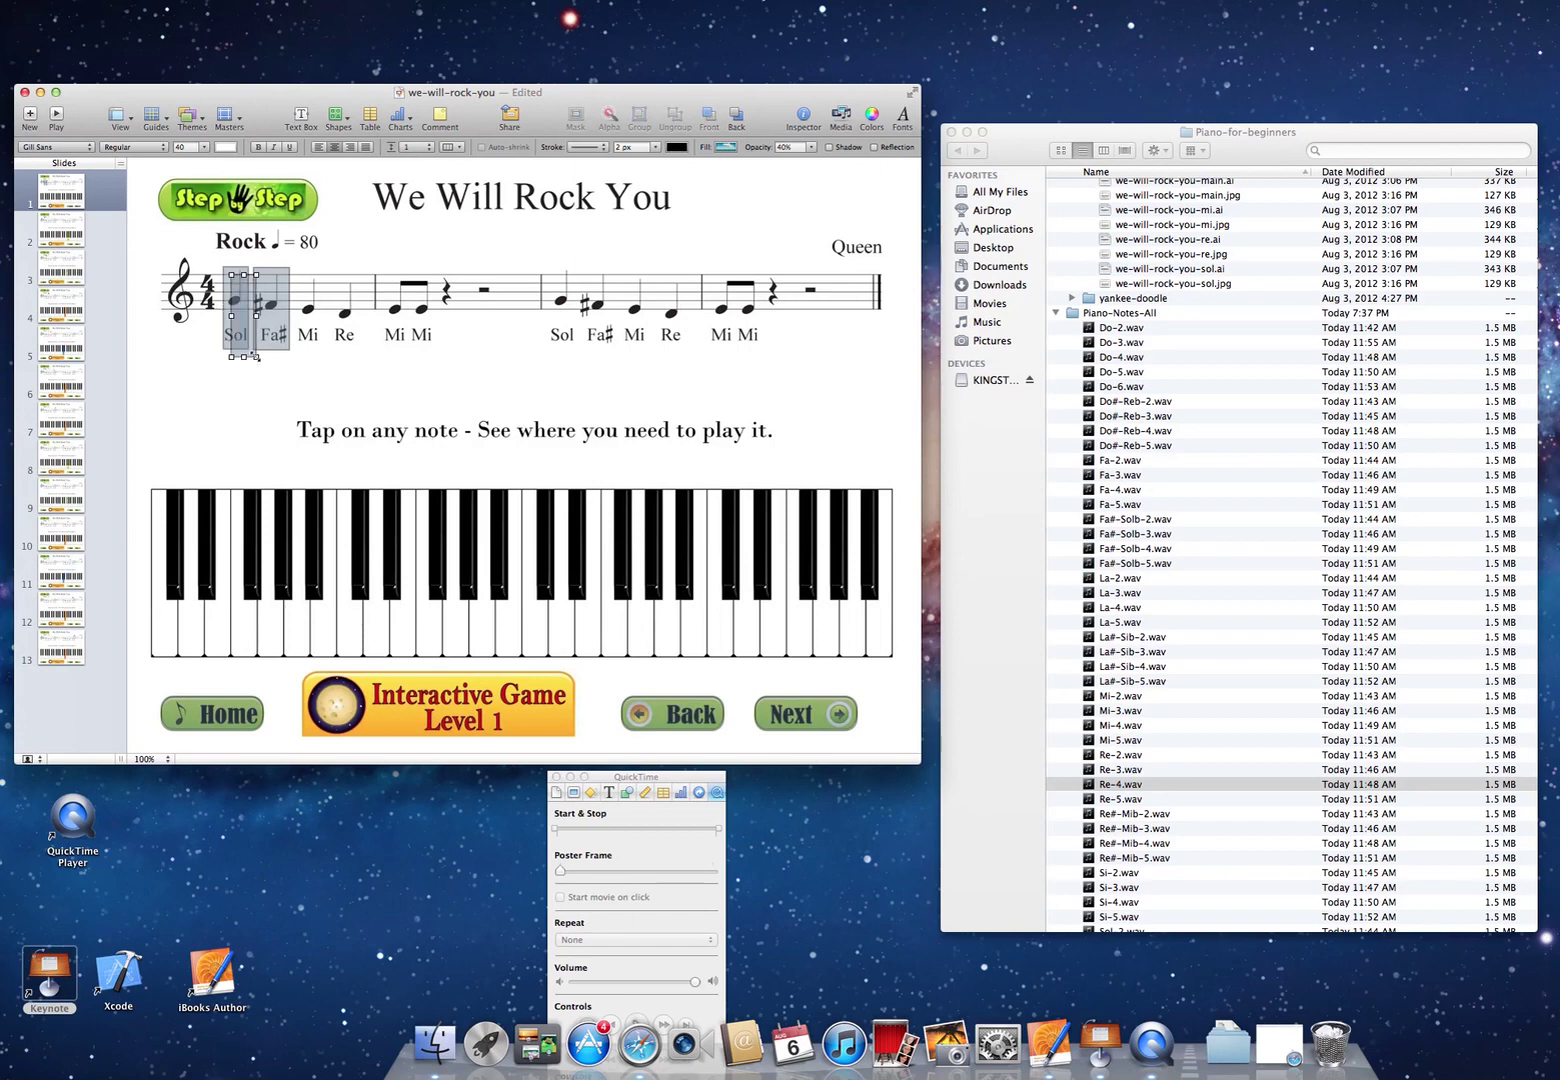
pyautogui.moveTo(250, 347); pyautogui.dragTo(313, 338)
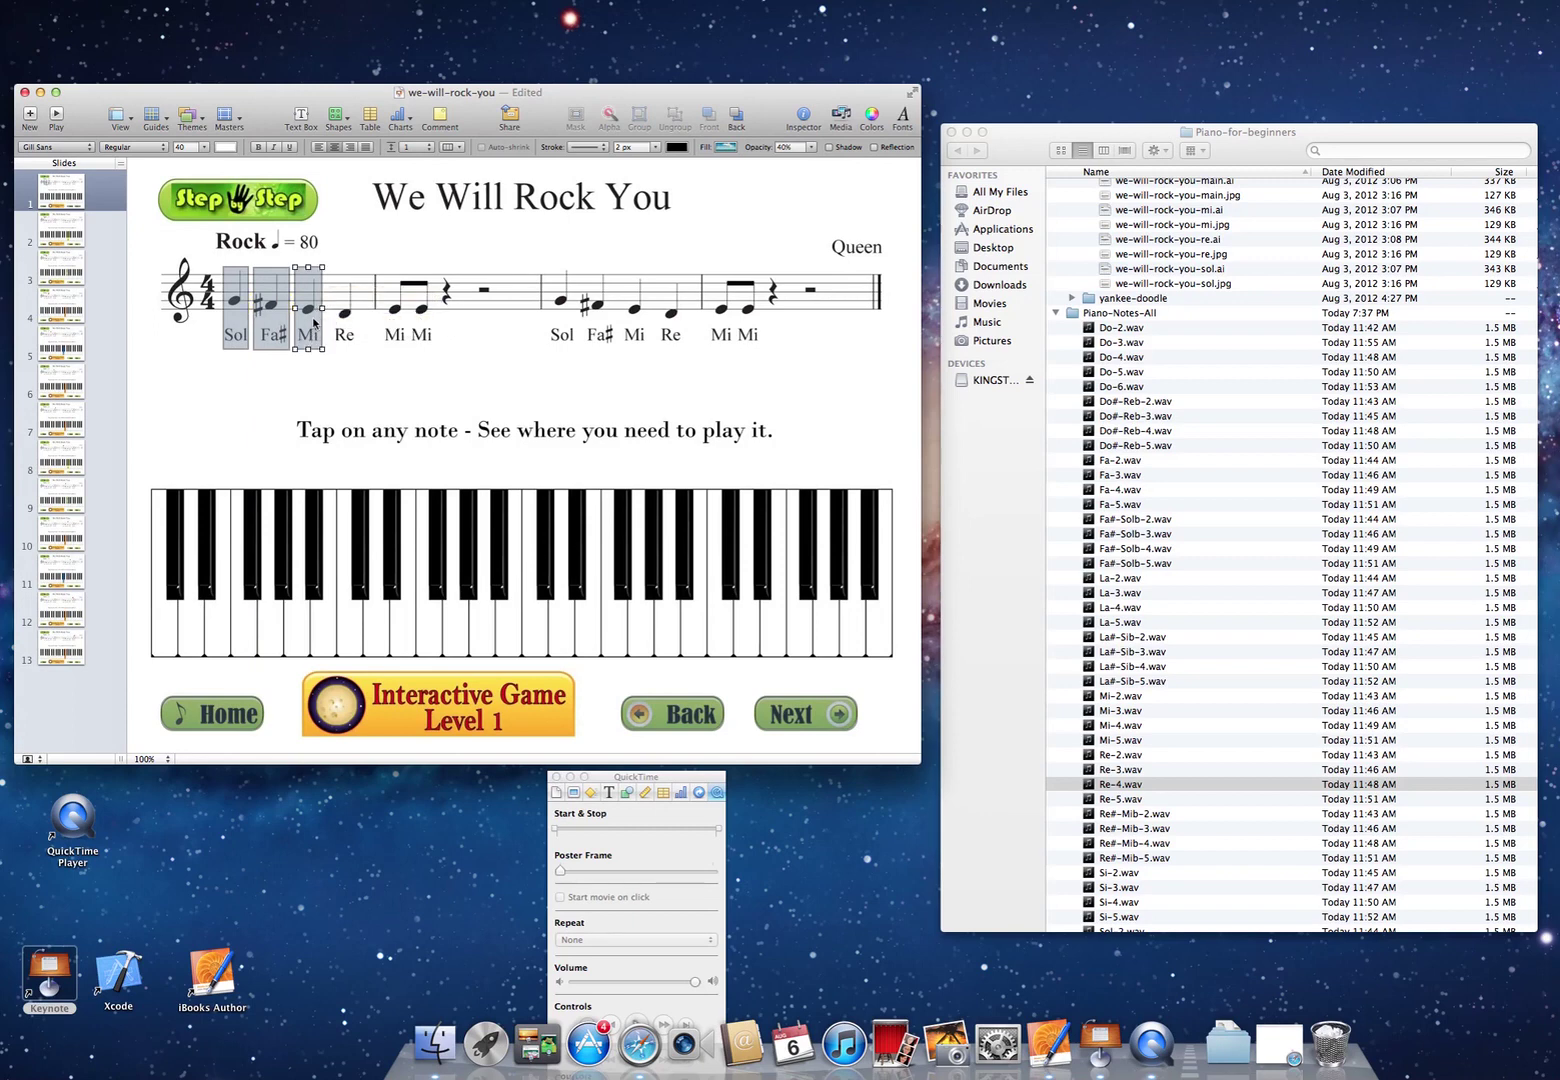
pyautogui.hotkey('shift', 'Right')
pyautogui.hotkey('shift', 'Down')
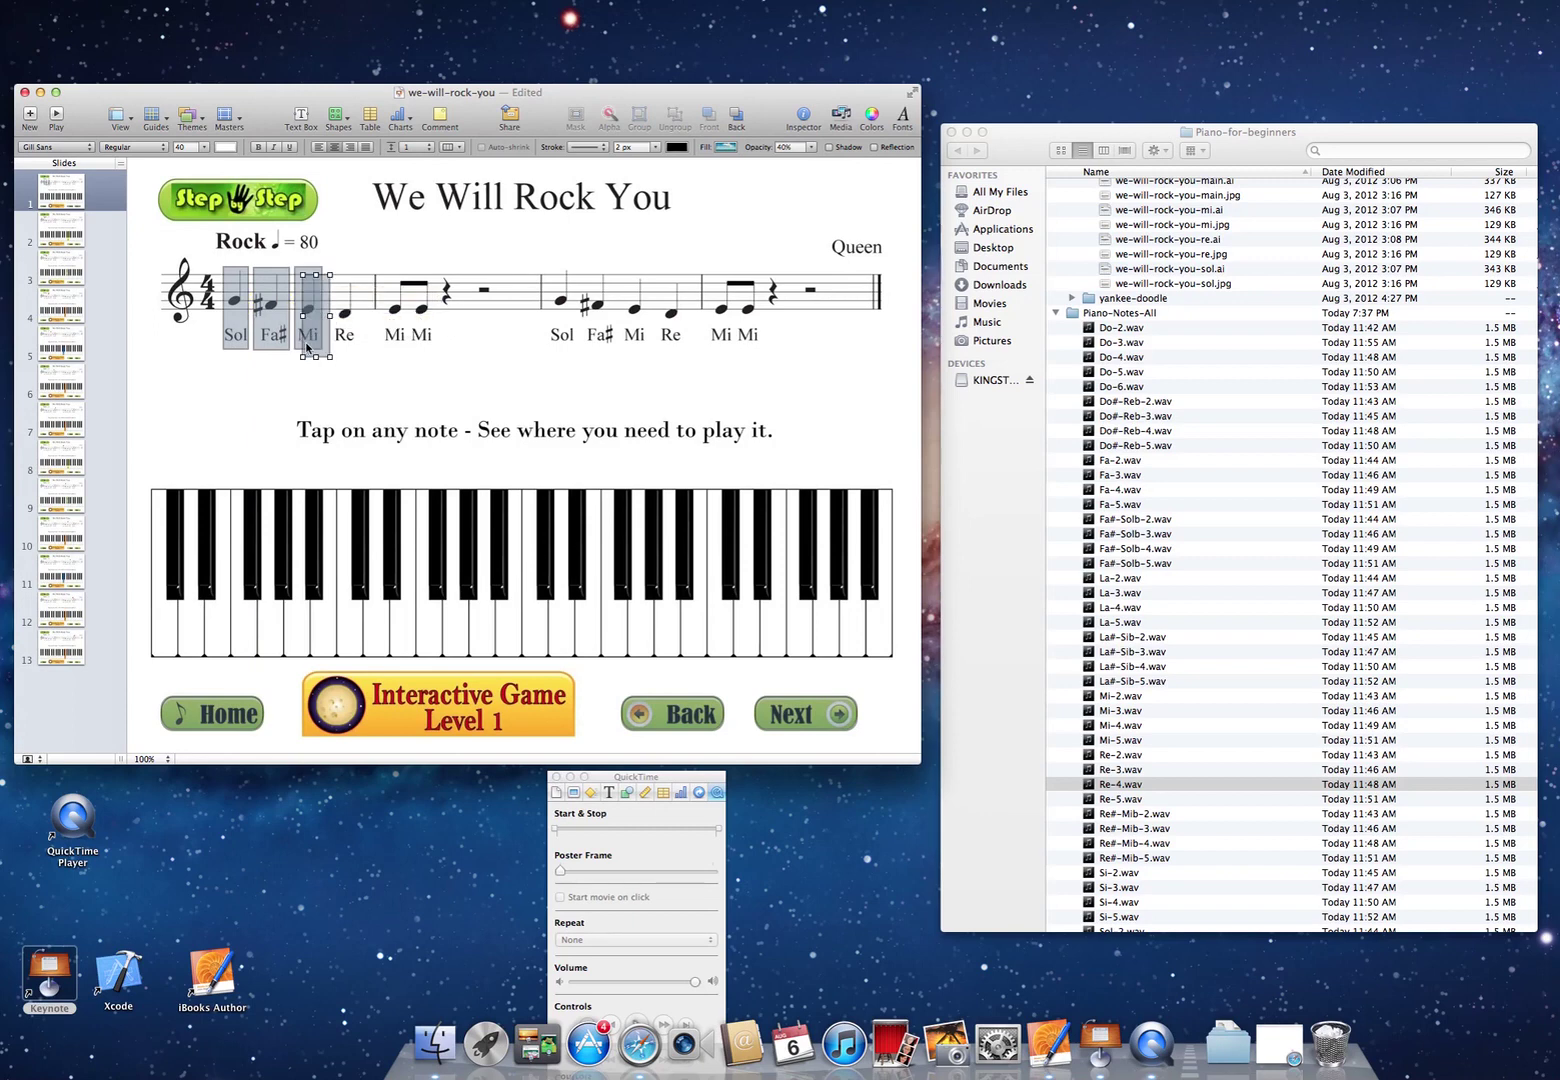
pyautogui.moveTo(320, 341); pyautogui.dragTo(347, 340)
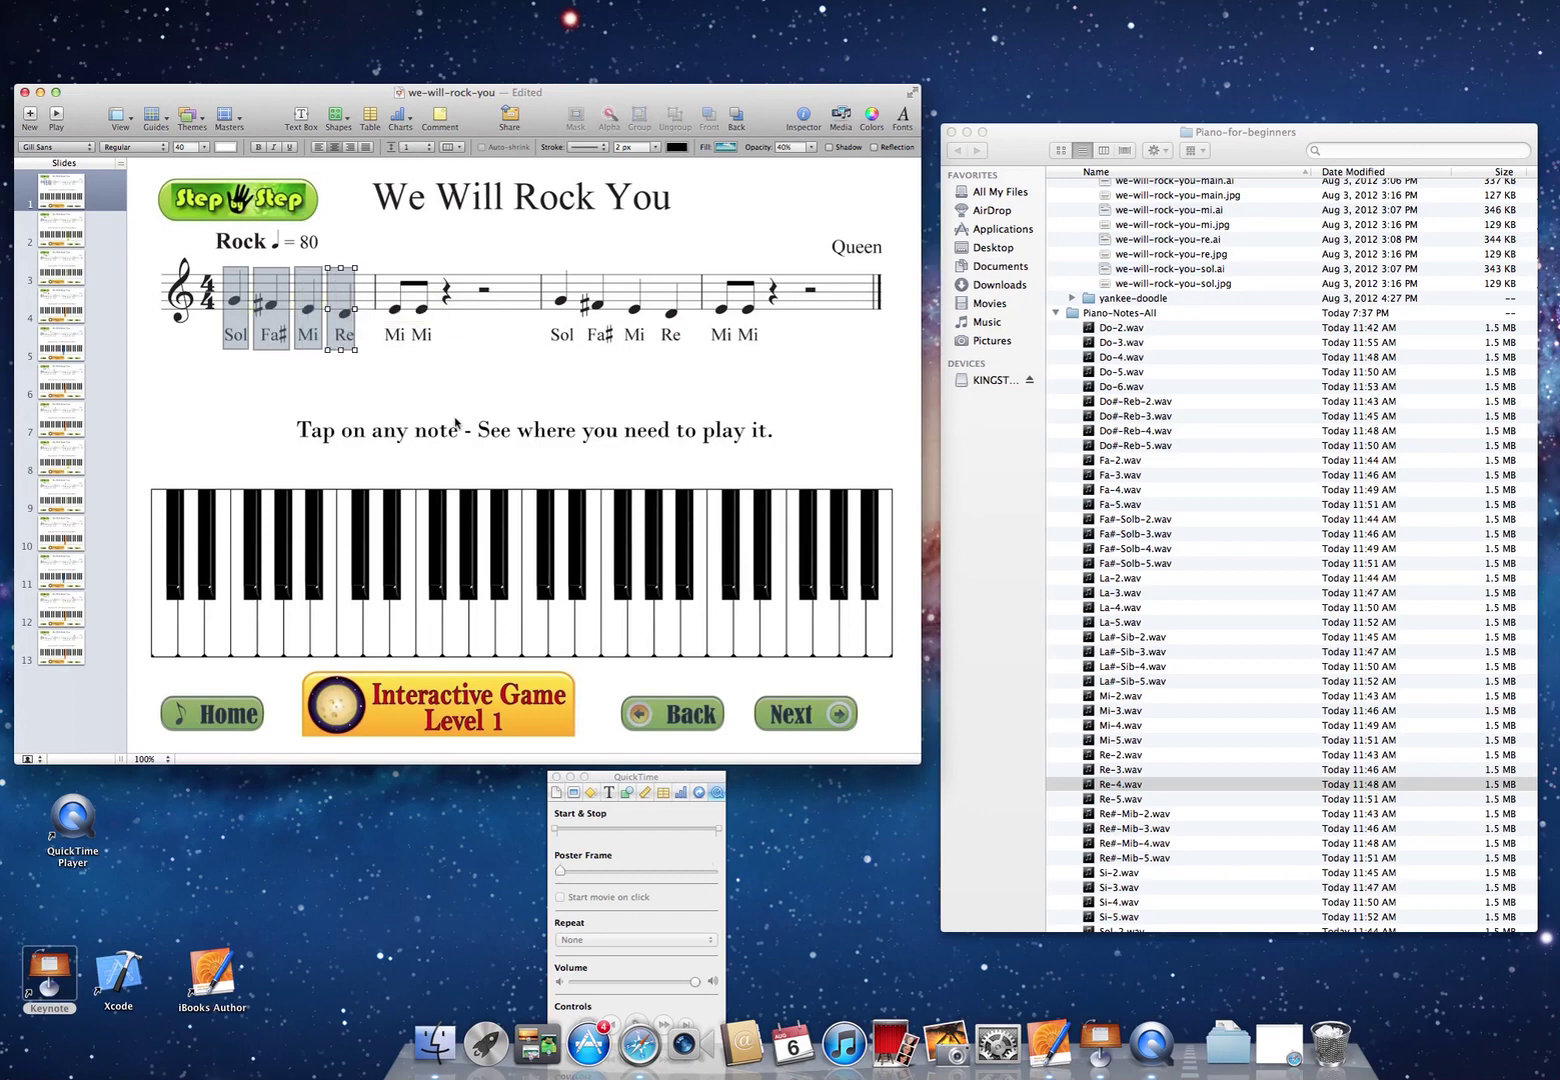
# - Nudge the Re rectangle slightly and place copies over the two beamed Mi notes in the first half of the staff
pyautogui.press('Right')
pyautogui.press('Right')
pyautogui.press('super+d')
pyautogui.moveTo(375, 328); pyautogui.dragTo(412, 310)
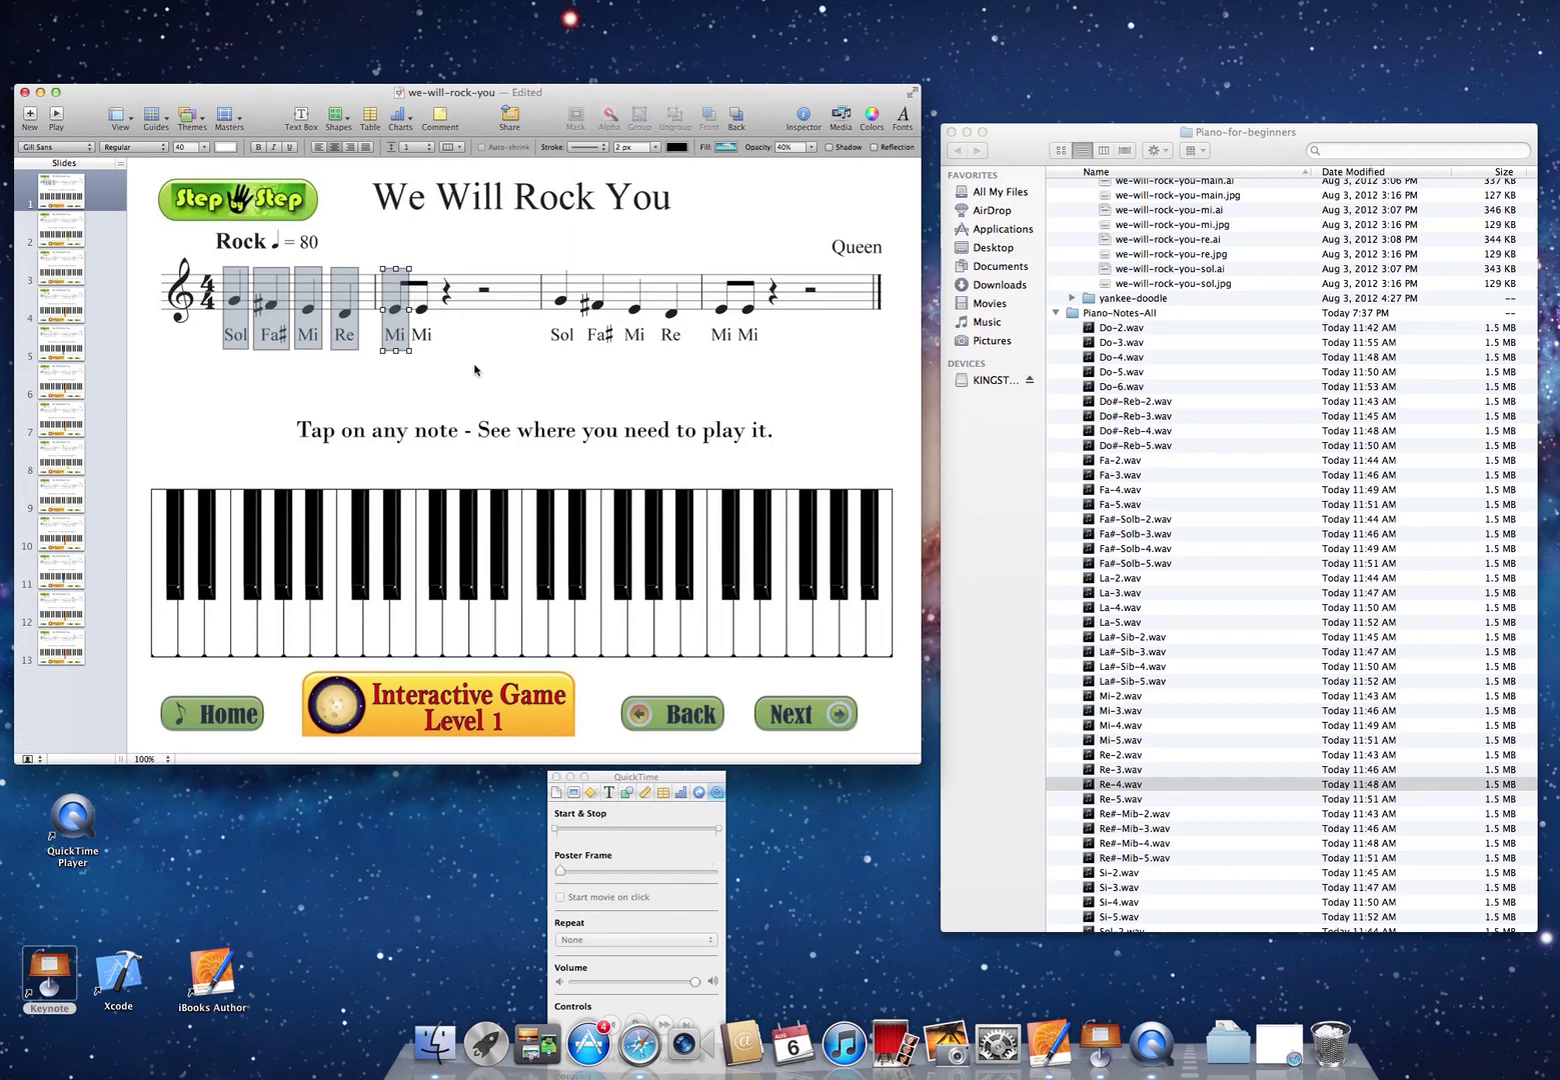
pyautogui.moveTo(416, 348); pyautogui.dragTo(435, 340)
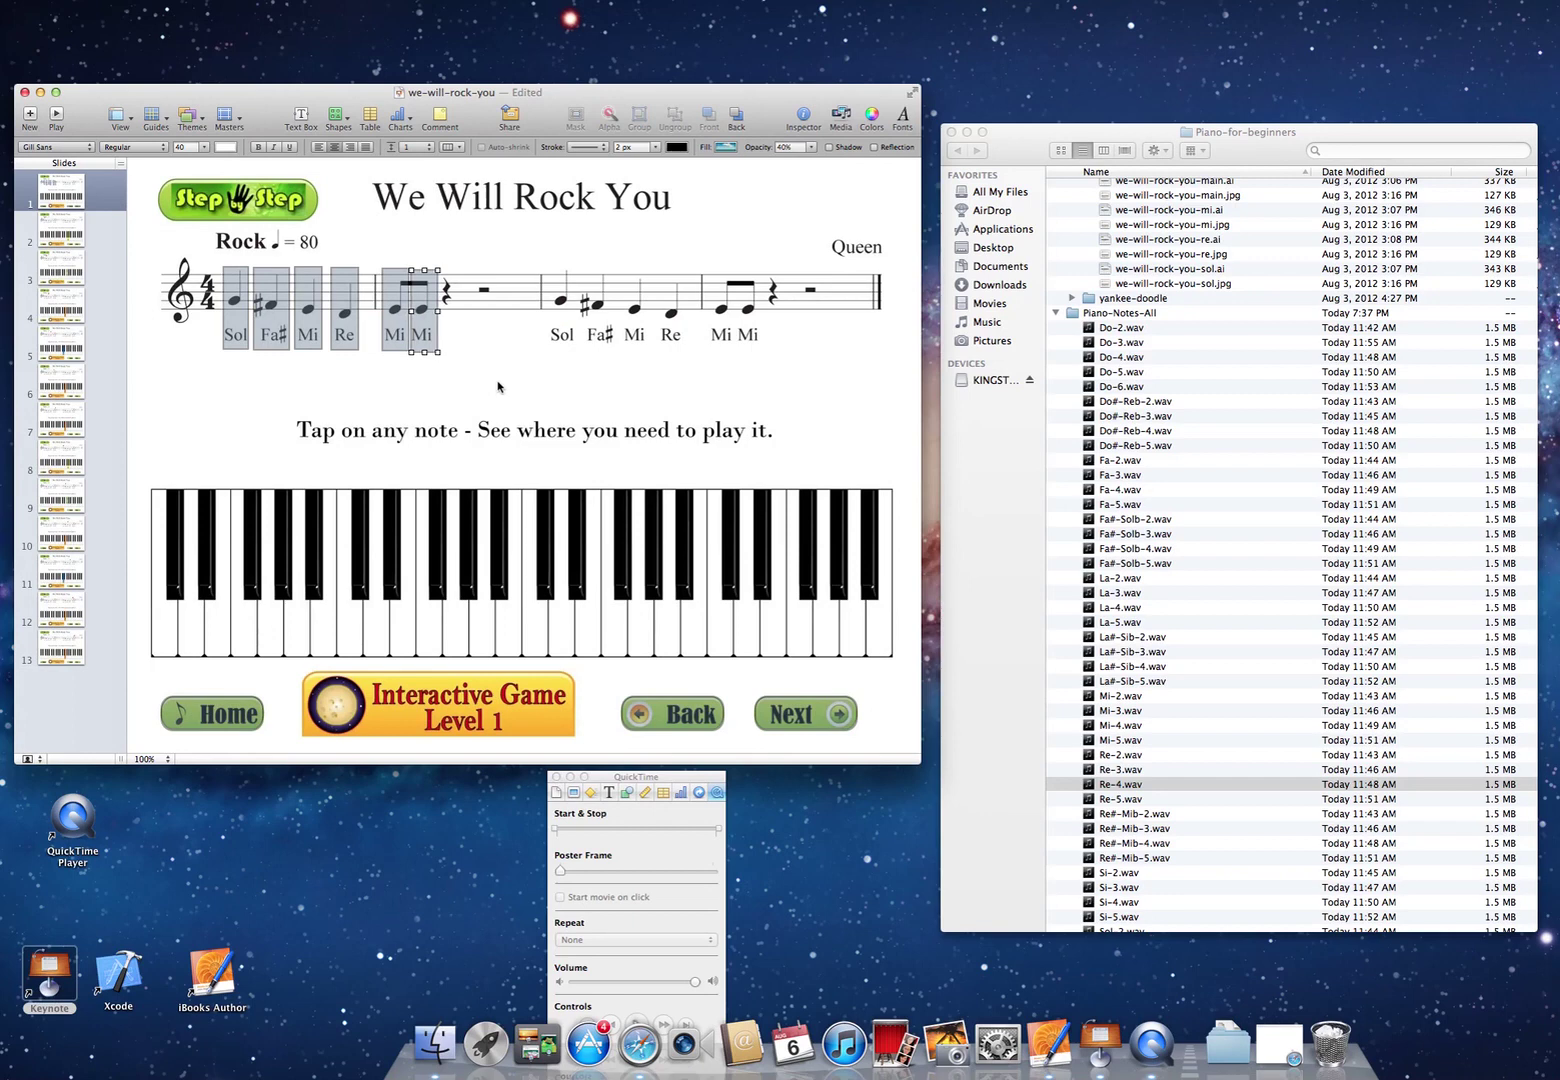
# - Select the six note rectangles and align them by their top edges
pyautogui.click(241, 331)
pyautogui.keyDown('shift'); pyautogui.click(307, 323); pyautogui.keyUp('shift')
pyautogui.keyDown('shift'); pyautogui.click(347, 315); pyautogui.keyUp('shift')
pyautogui.keyDown('shift'); pyautogui.click(388, 312); pyautogui.keyUp('shift')
pyautogui.keyDown('shift'); pyautogui.click(428, 305); pyautogui.keyUp('shift')
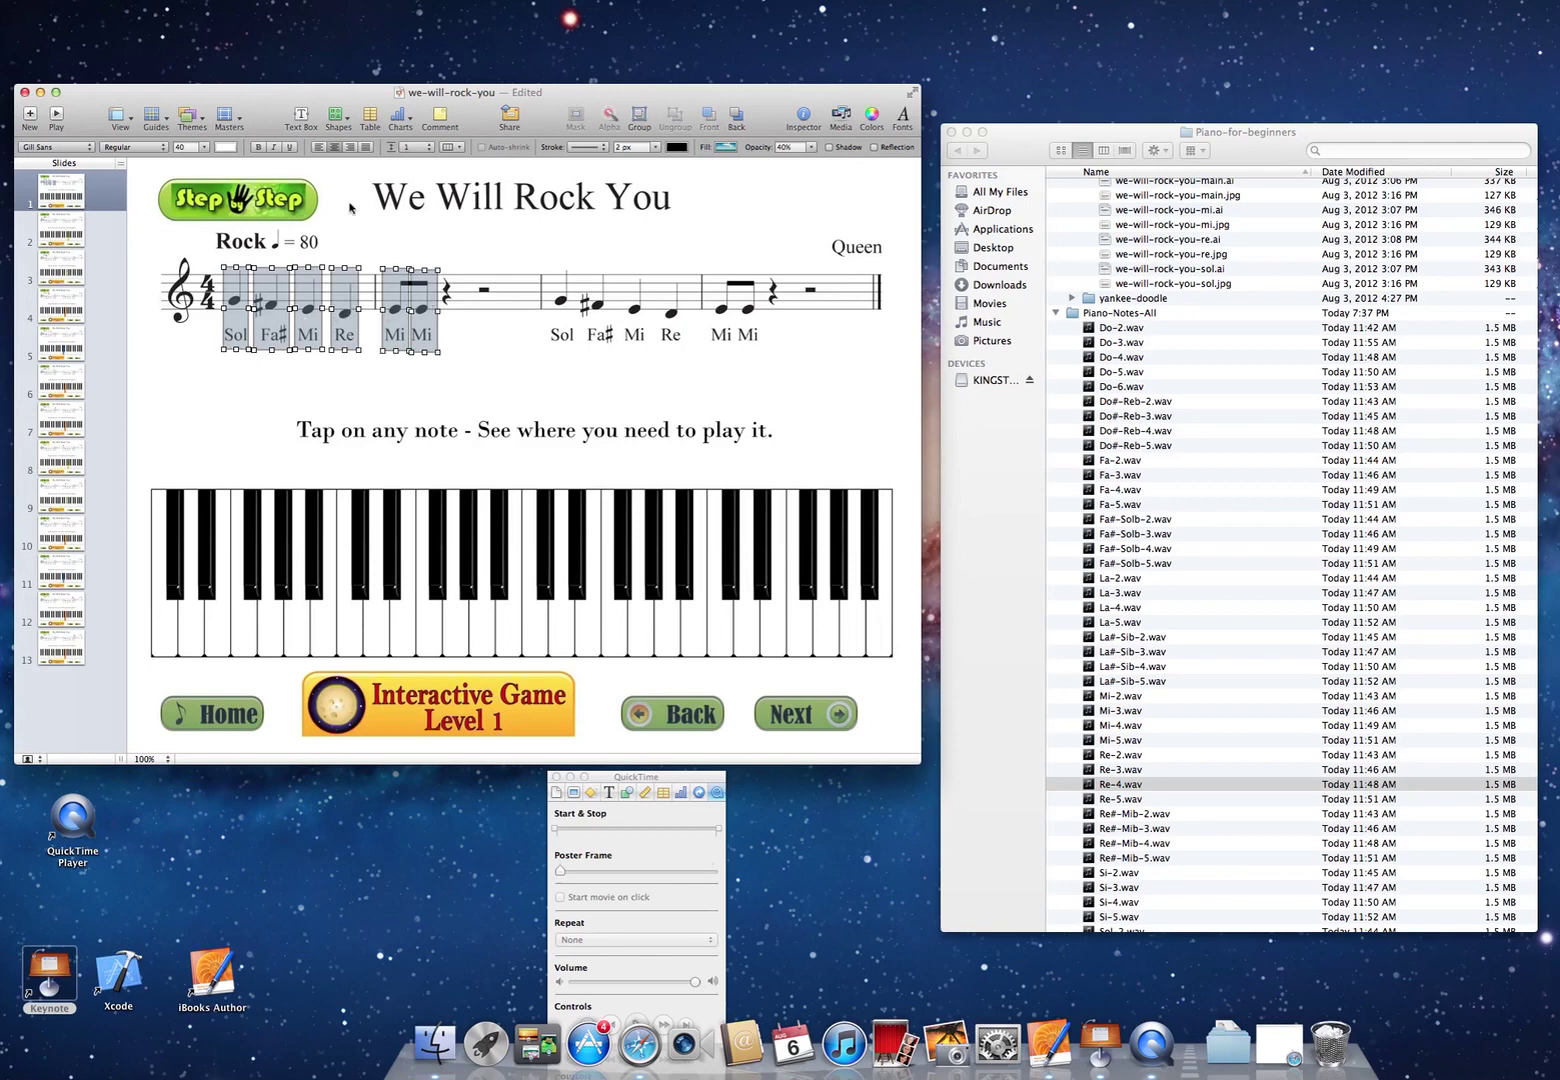
pyautogui.click(205, 0)
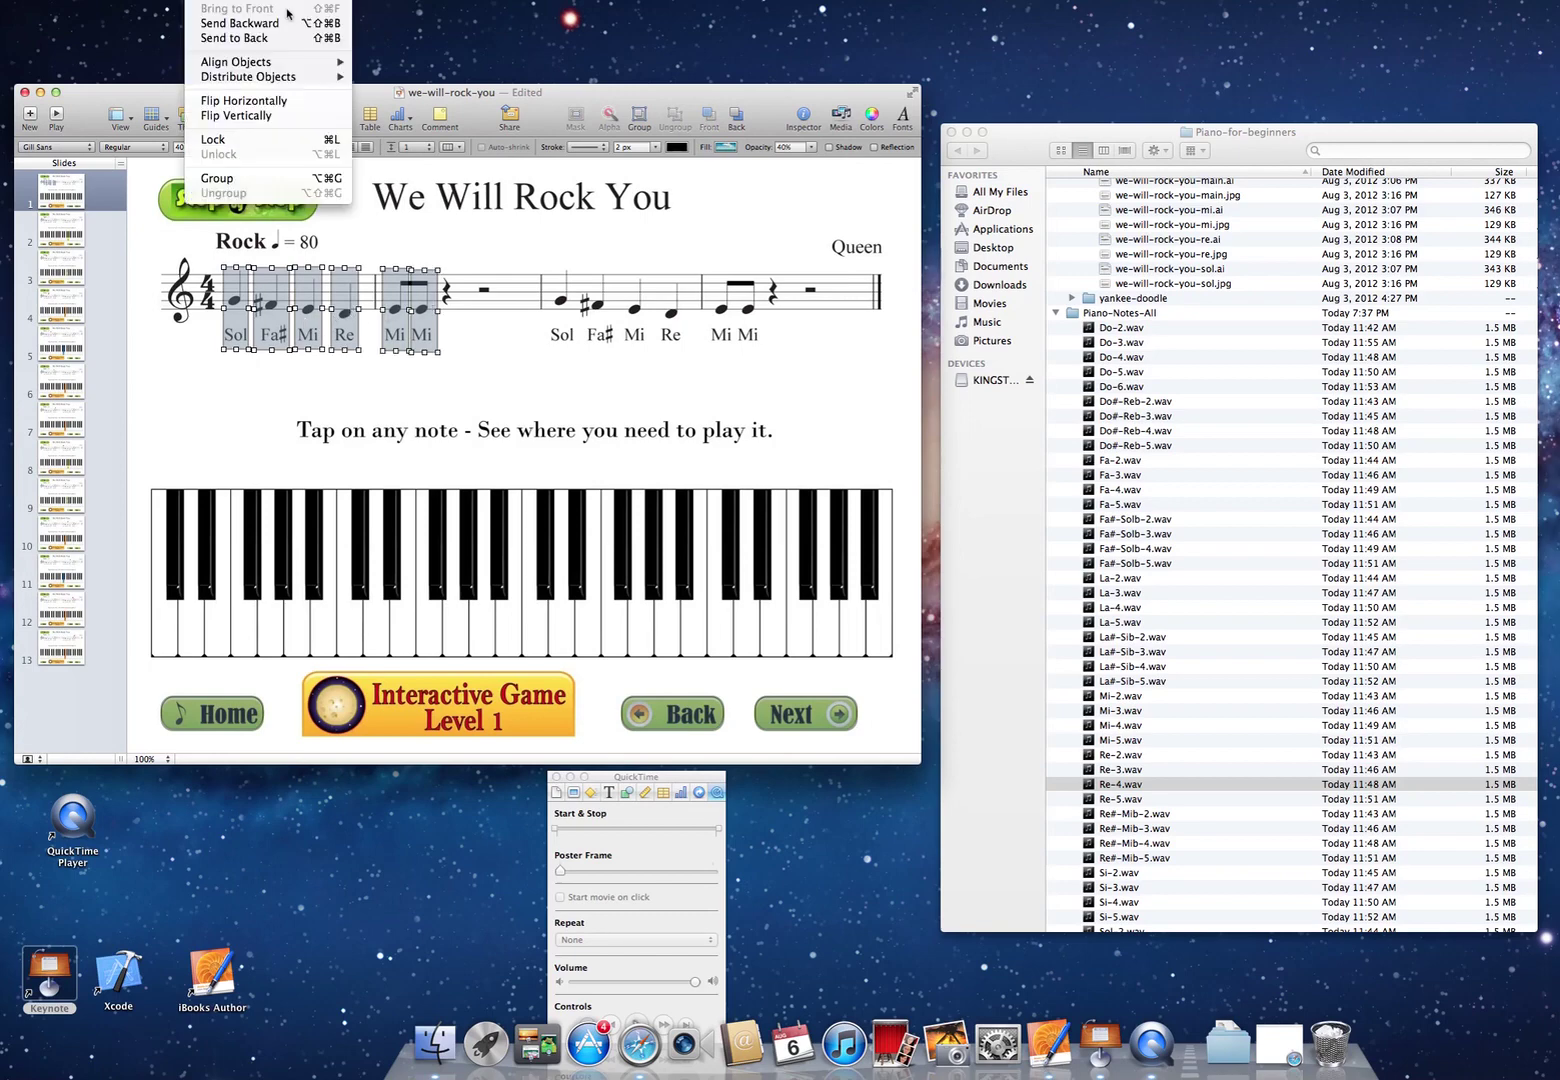
pyautogui.moveTo(245, 64)
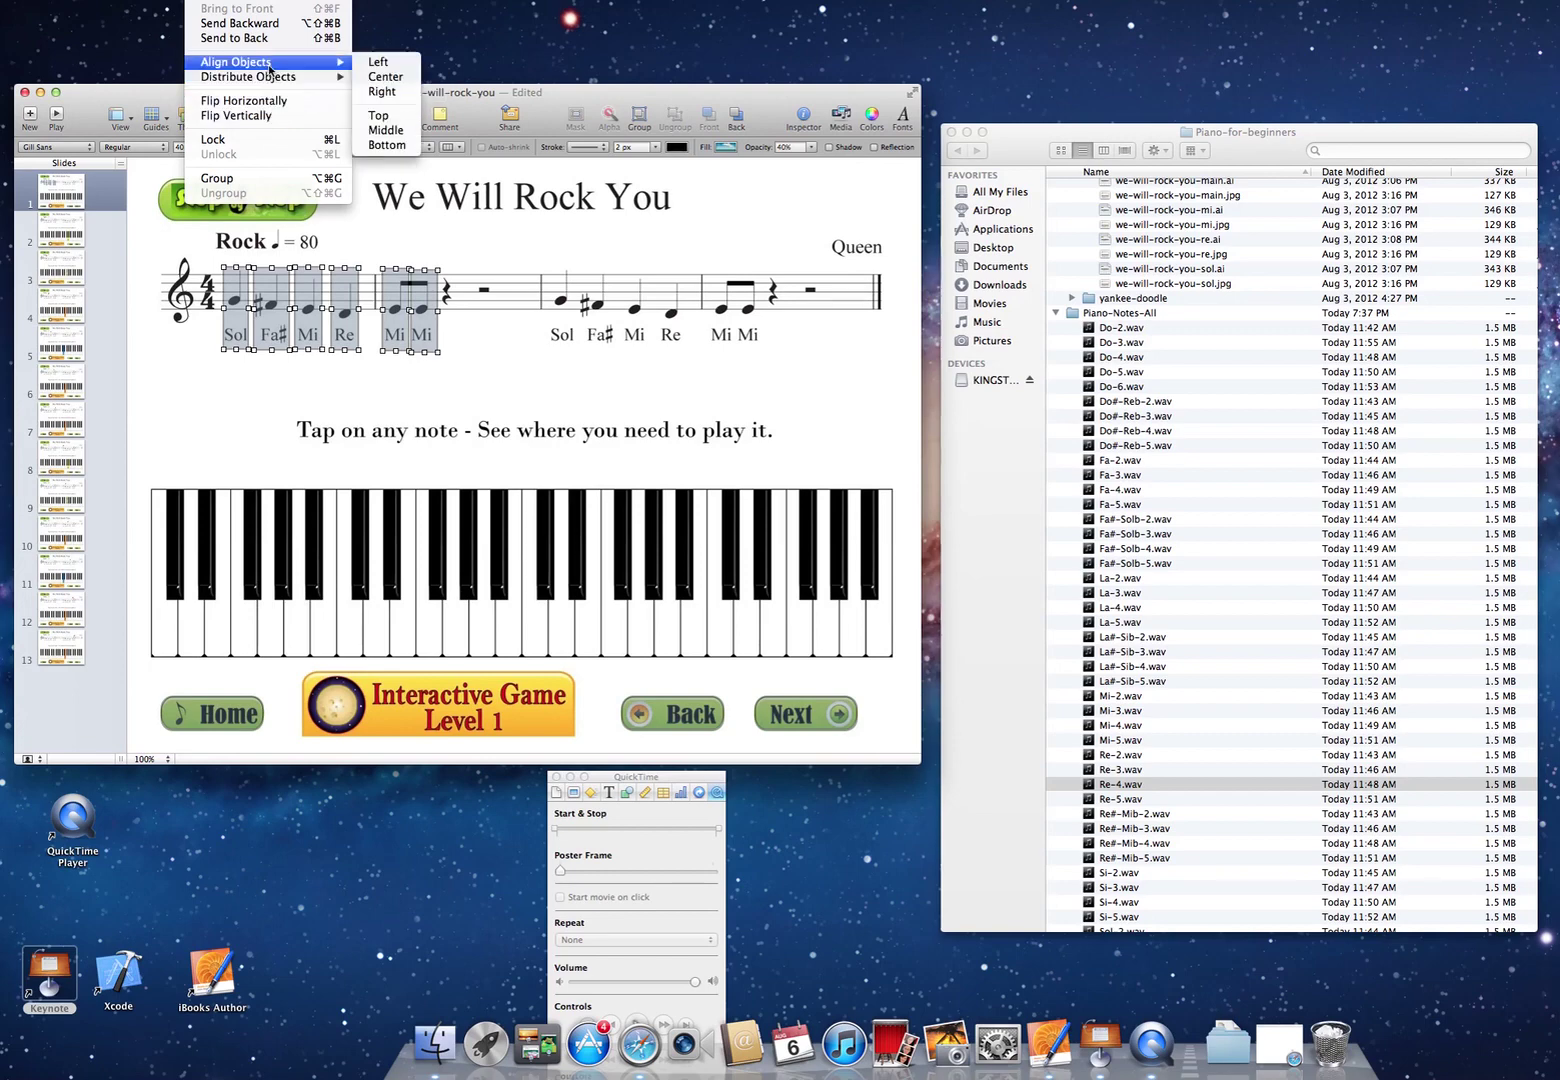
pyautogui.click(401, 131)
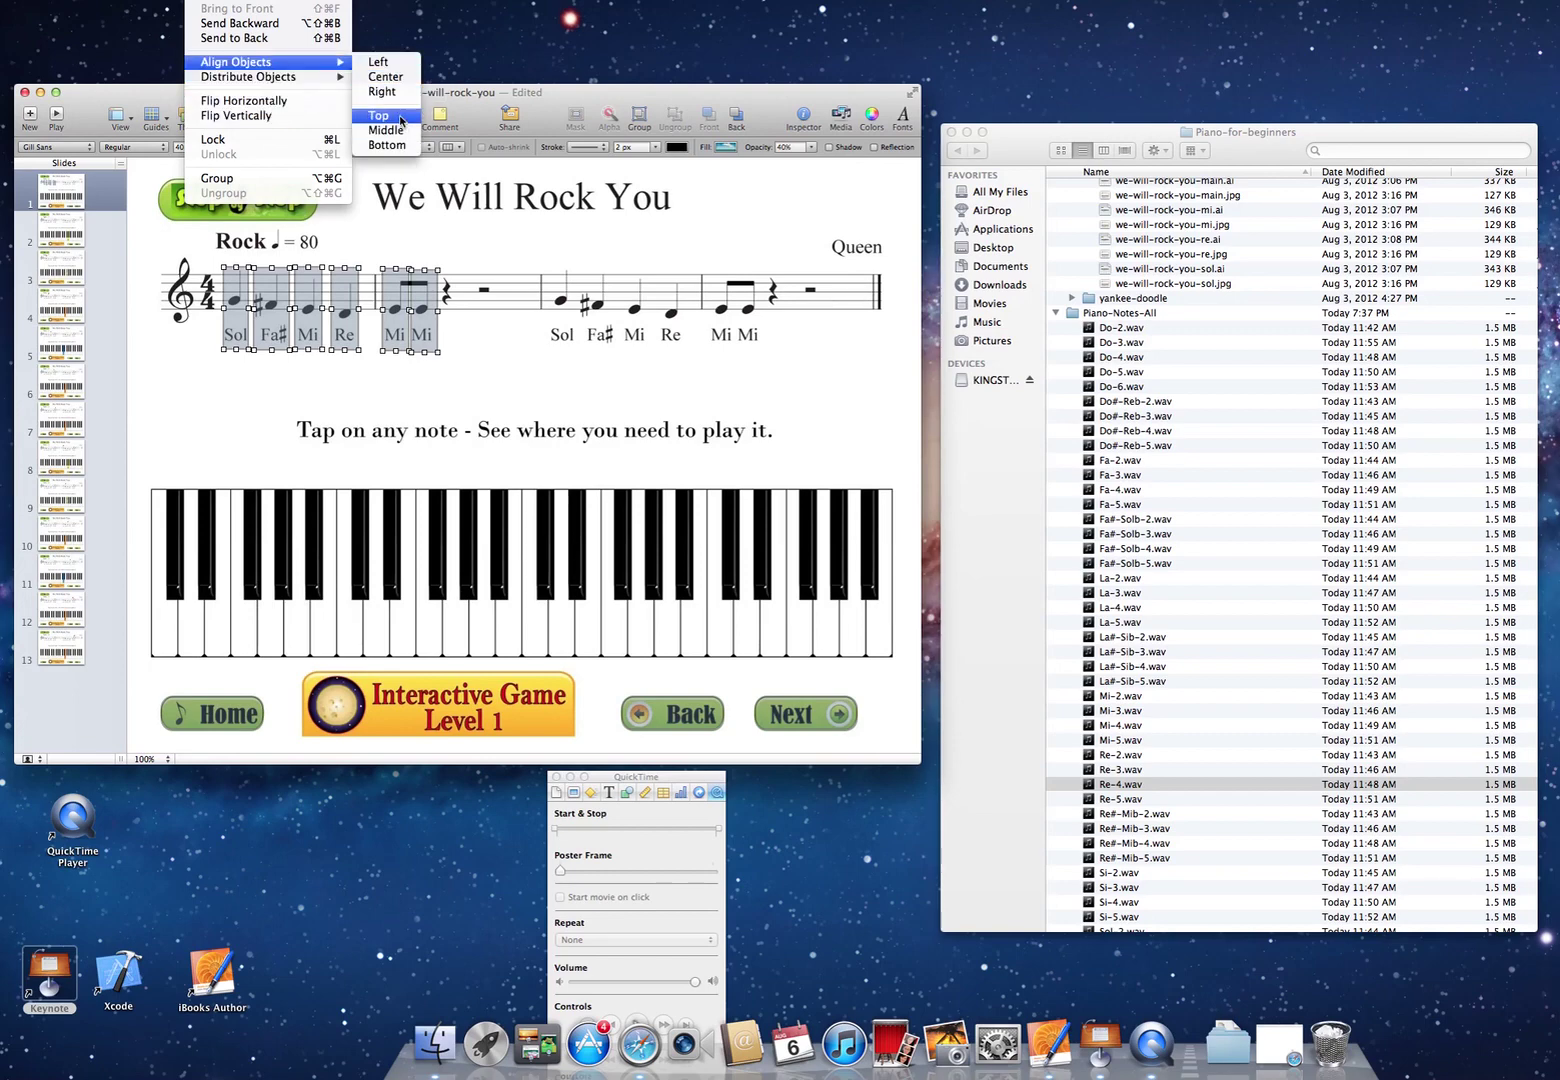
pyautogui.click(398, 375)
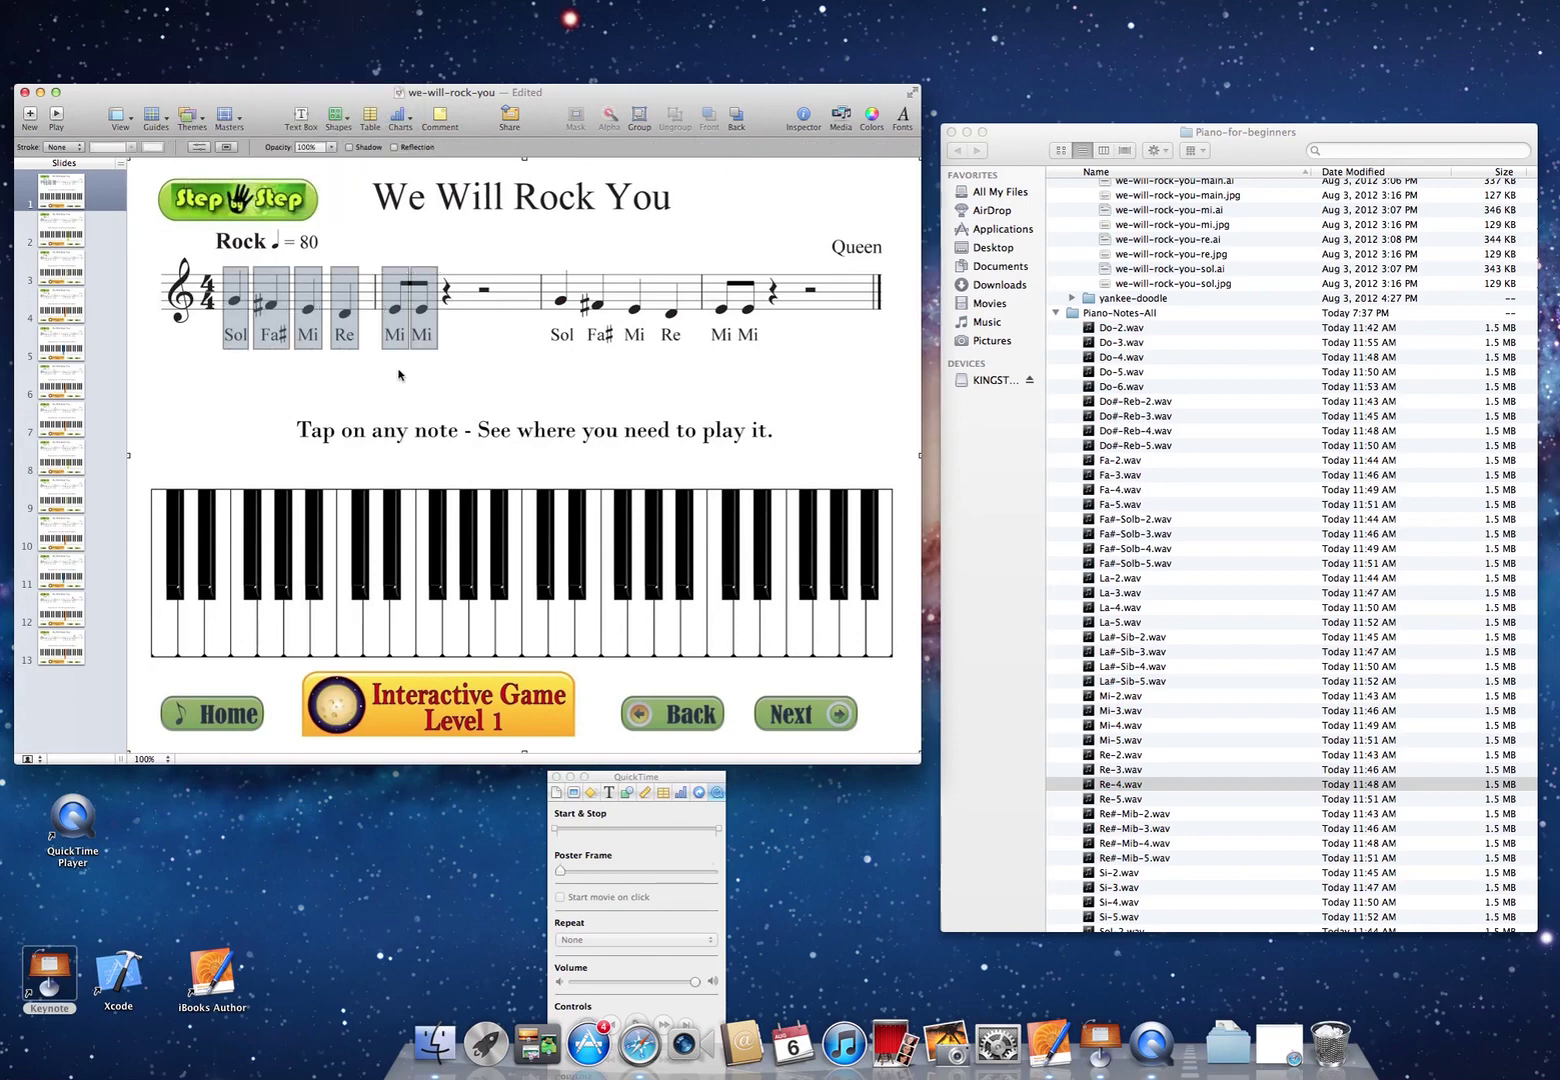
# - Duplicate the six aligned rectangles and place the copies over the second Sol, Fa#, Mi, Re, Mi, Mi sequence
pyautogui.click(237, 322)
pyautogui.keyDown('shift'); pyautogui.click(308, 310); pyautogui.keyUp('shift')
pyautogui.keyDown('shift'); pyautogui.click(344, 310); pyautogui.keyUp('shift')
pyautogui.keyDown('shift'); pyautogui.click(405, 298); pyautogui.keyUp('shift')
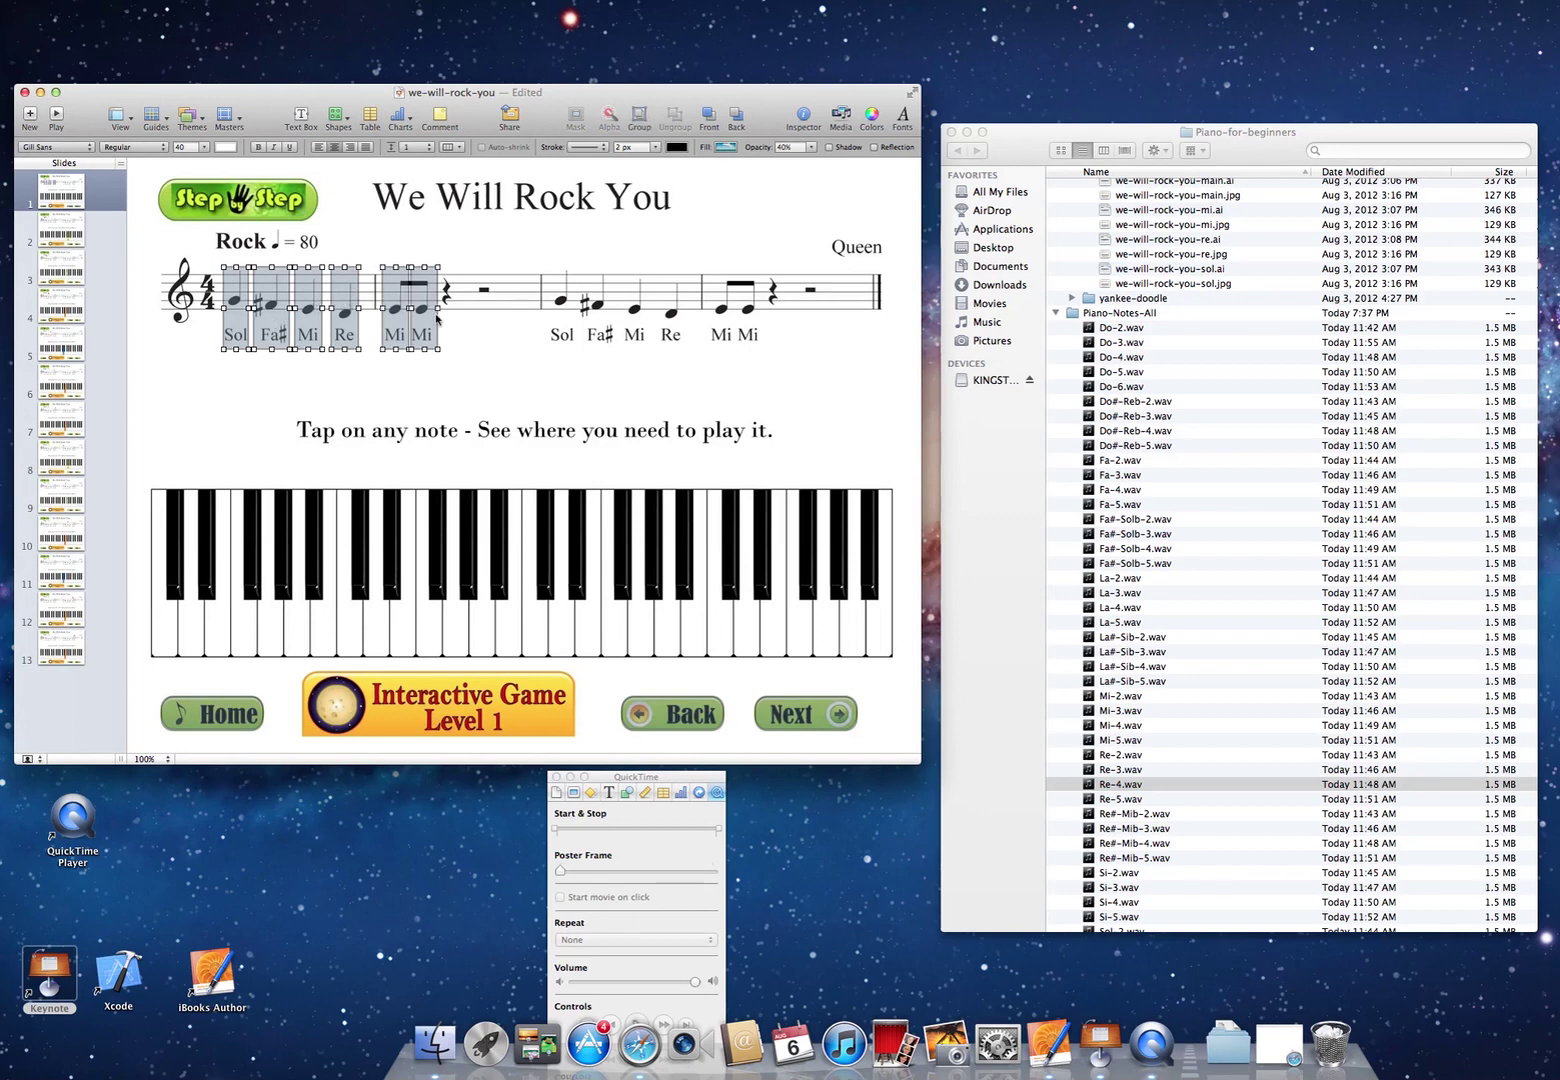
pyautogui.press('super+z')
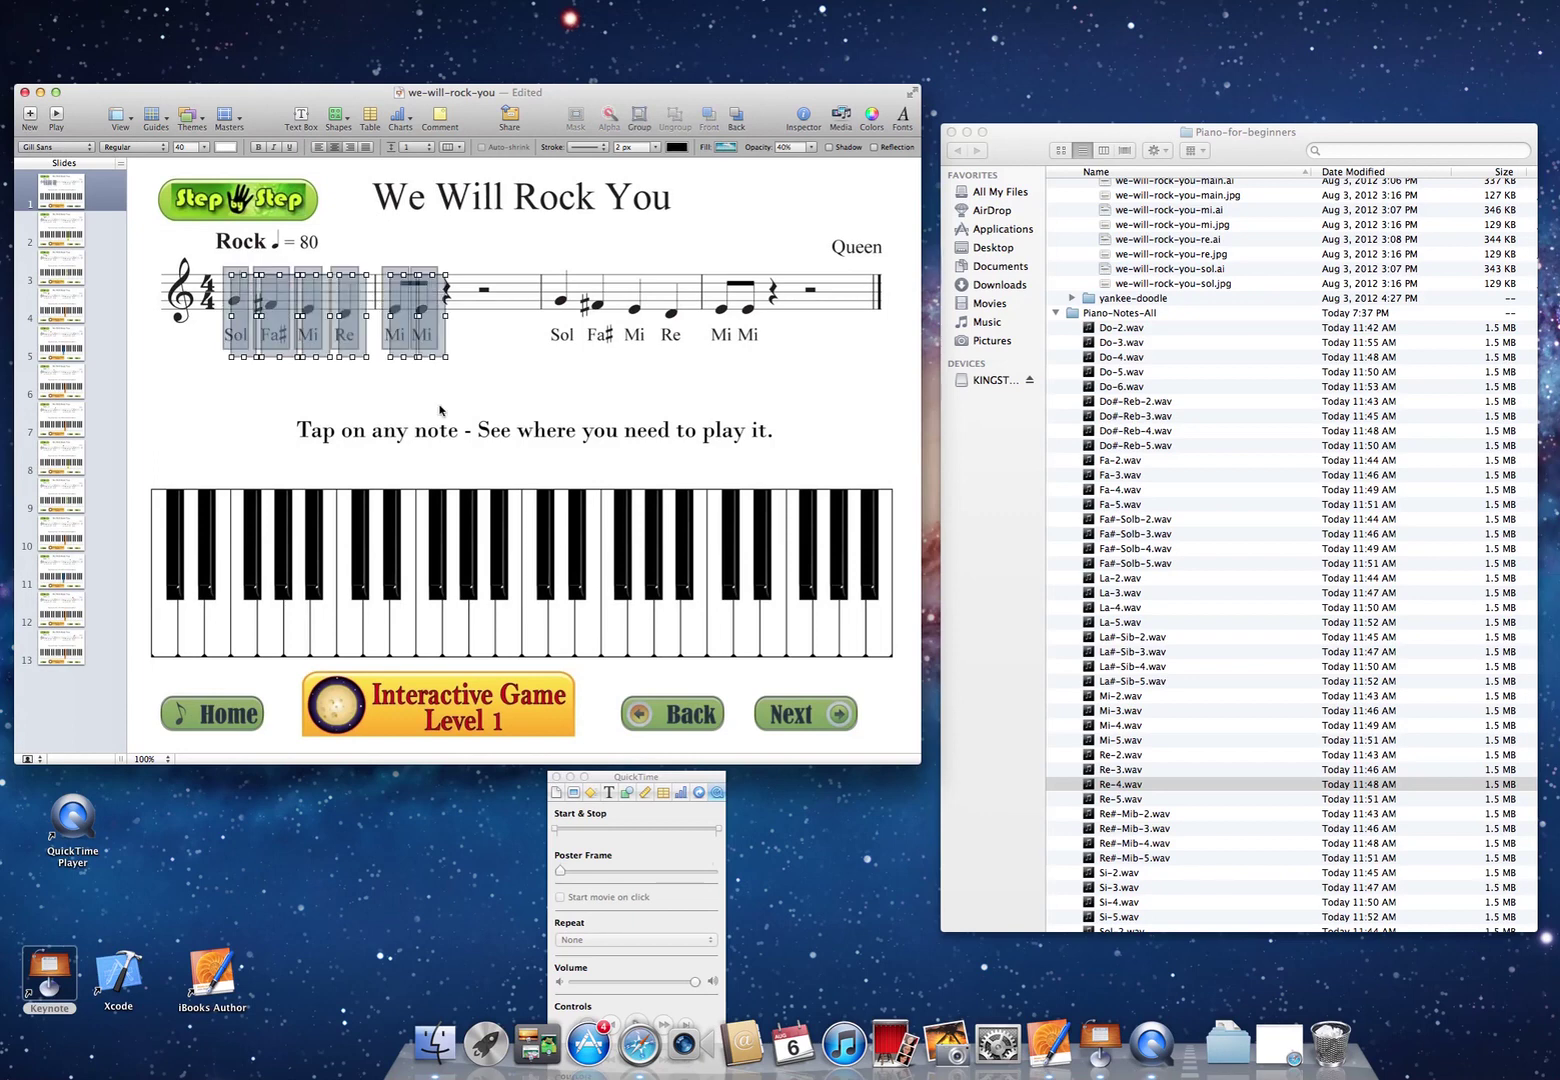
pyautogui.moveTo(248, 343); pyautogui.dragTo(566, 333)
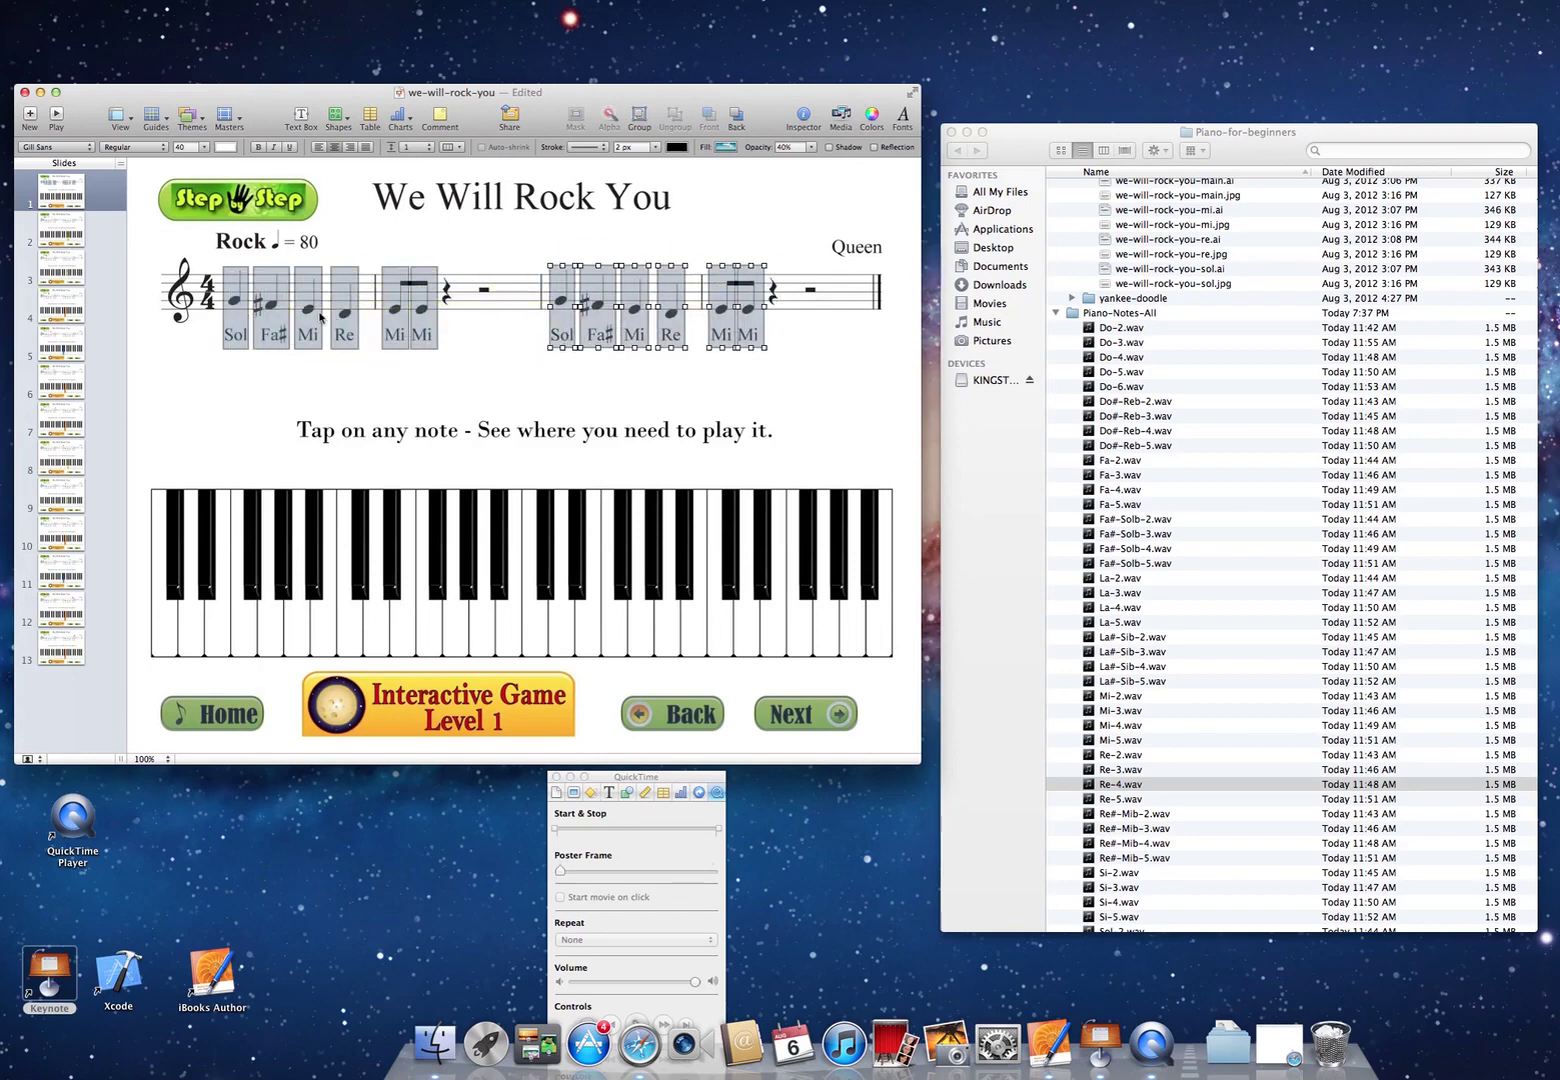
# - Select all twelve note rectangles across both sequences and align them by their top edges
pyautogui.click(236, 314)
pyautogui.keyDown('shift'); pyautogui.click(271, 310); pyautogui.keyUp('shift')
pyautogui.keyDown('shift'); pyautogui.click(308, 310); pyautogui.keyUp('shift')
pyautogui.keyDown('shift'); pyautogui.click(342, 302); pyautogui.keyUp('shift')
pyautogui.keyDown('shift'); pyautogui.click(395, 303); pyautogui.keyUp('shift')
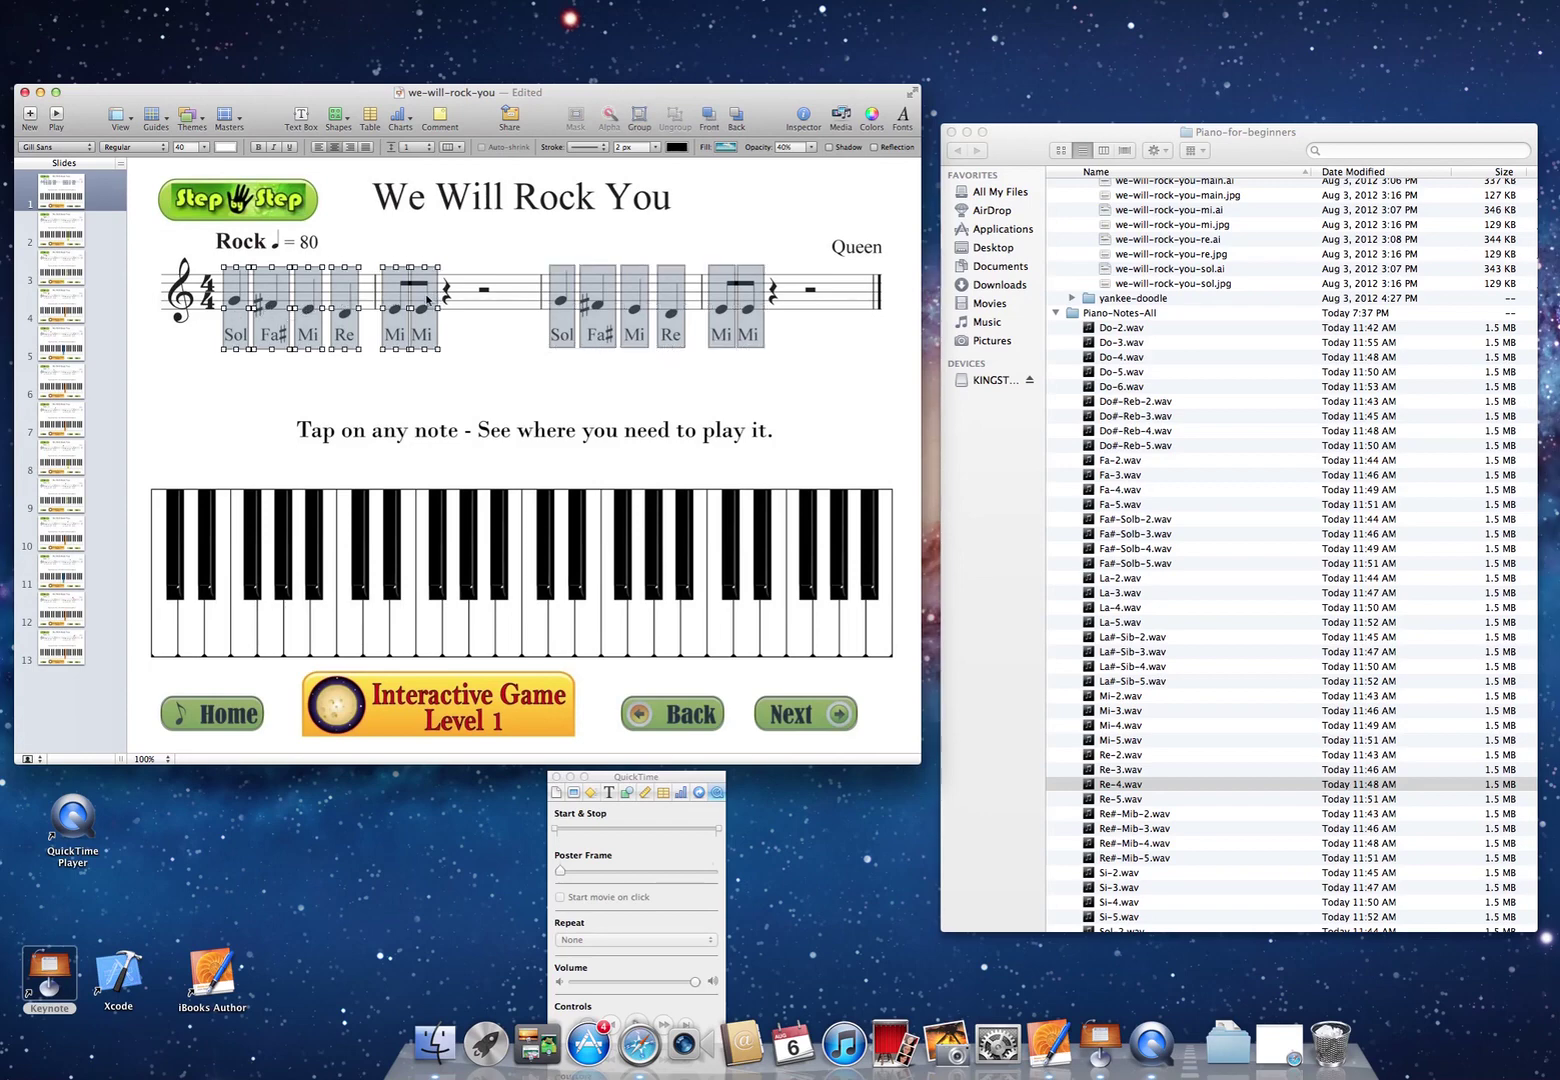
pyautogui.keyDown('shift'); pyautogui.click(557, 297); pyautogui.keyUp('shift')
pyautogui.keyDown('shift'); pyautogui.click(598, 298); pyautogui.keyUp('shift')
pyautogui.keyDown('shift'); pyautogui.click(640, 296); pyautogui.keyUp('shift')
pyautogui.keyDown('shift'); pyautogui.click(676, 295); pyautogui.keyUp('shift')
pyautogui.keyDown('shift'); pyautogui.click(749, 300); pyautogui.keyUp('shift')
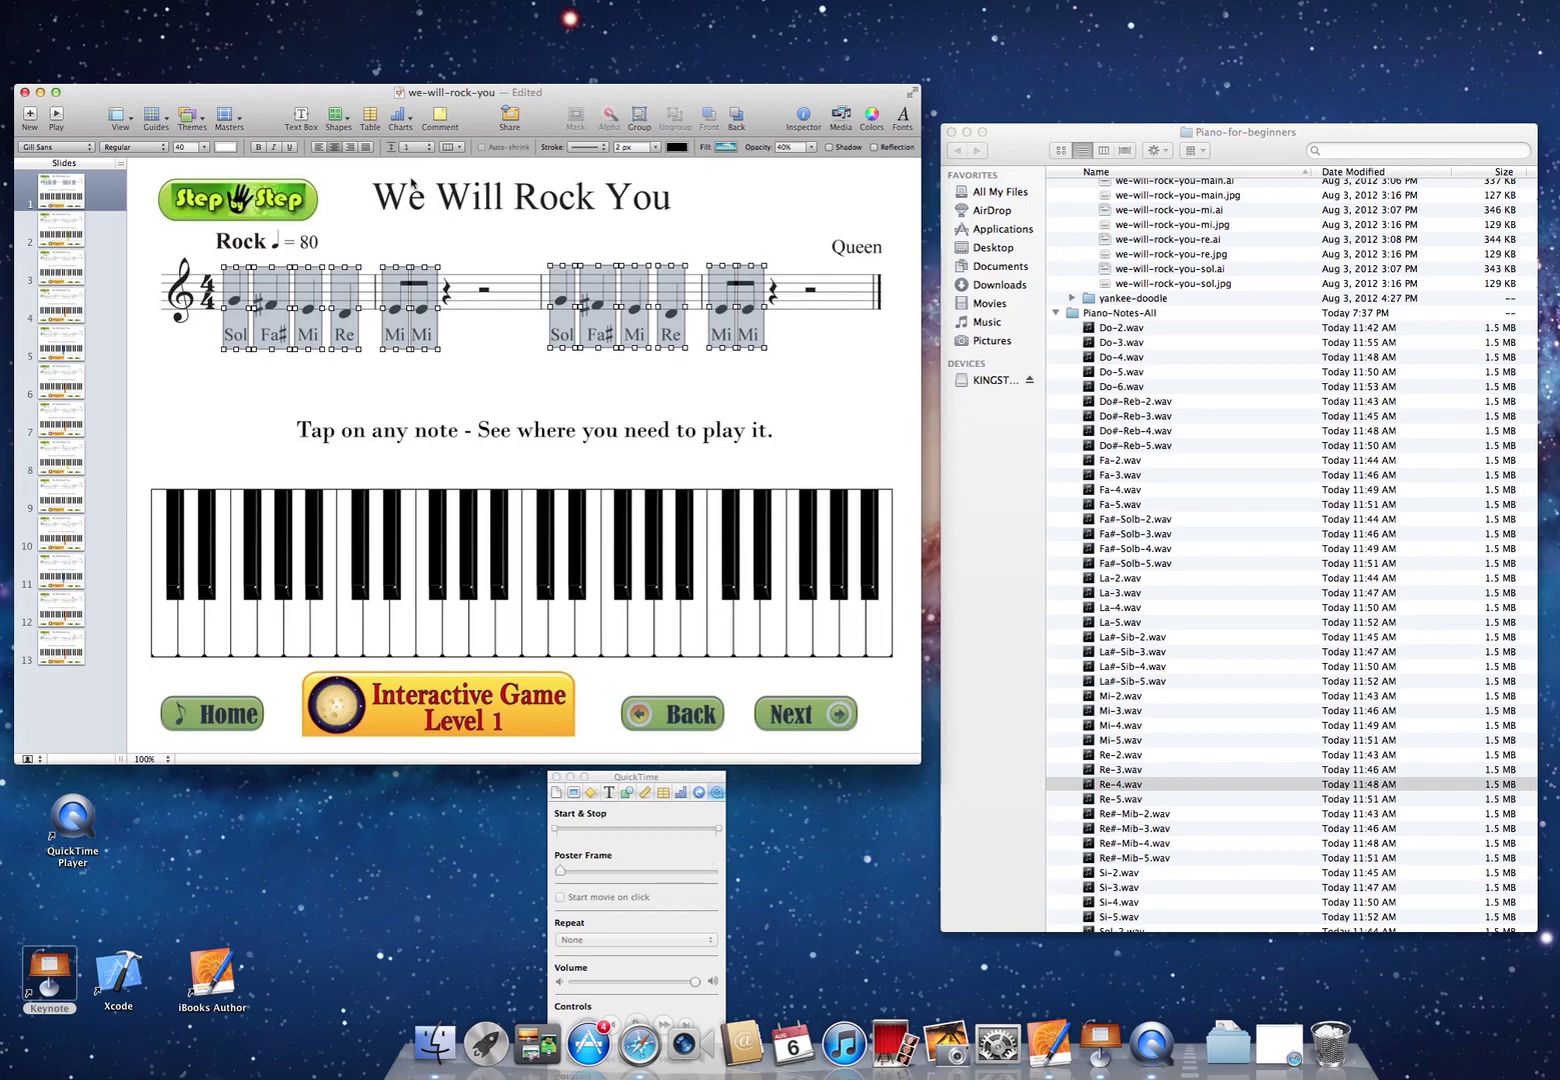
pyautogui.click(210, 0)
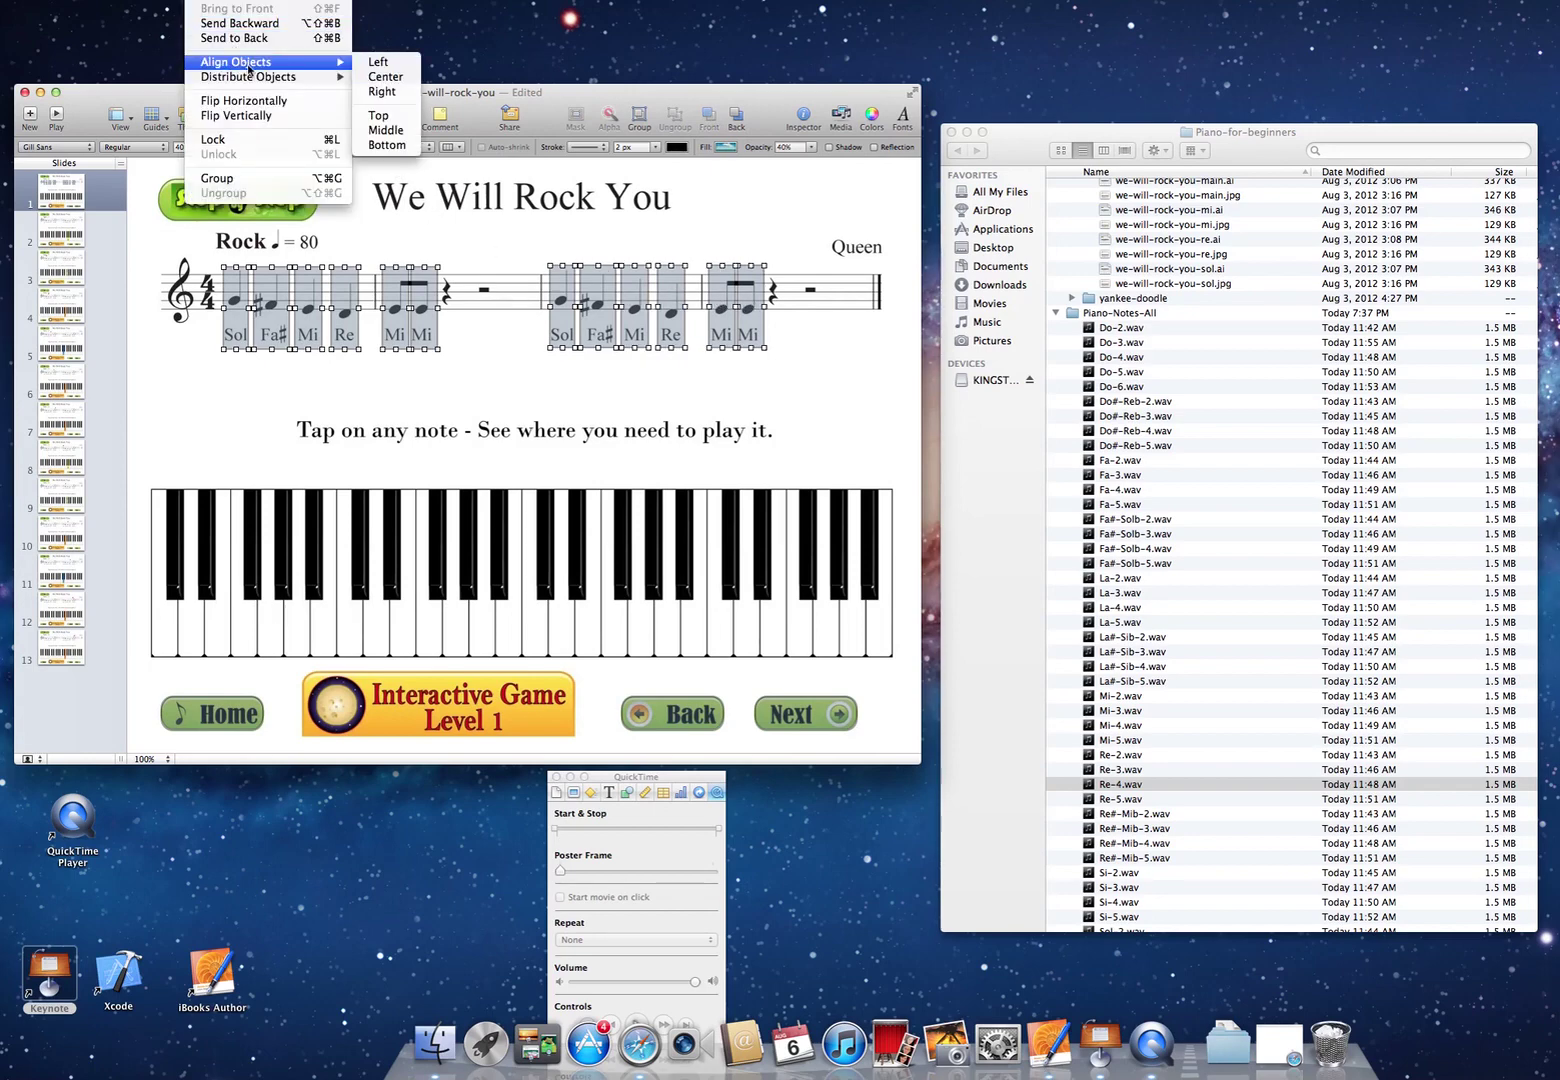
pyautogui.moveTo(273, 77)
pyautogui.click(398, 129)
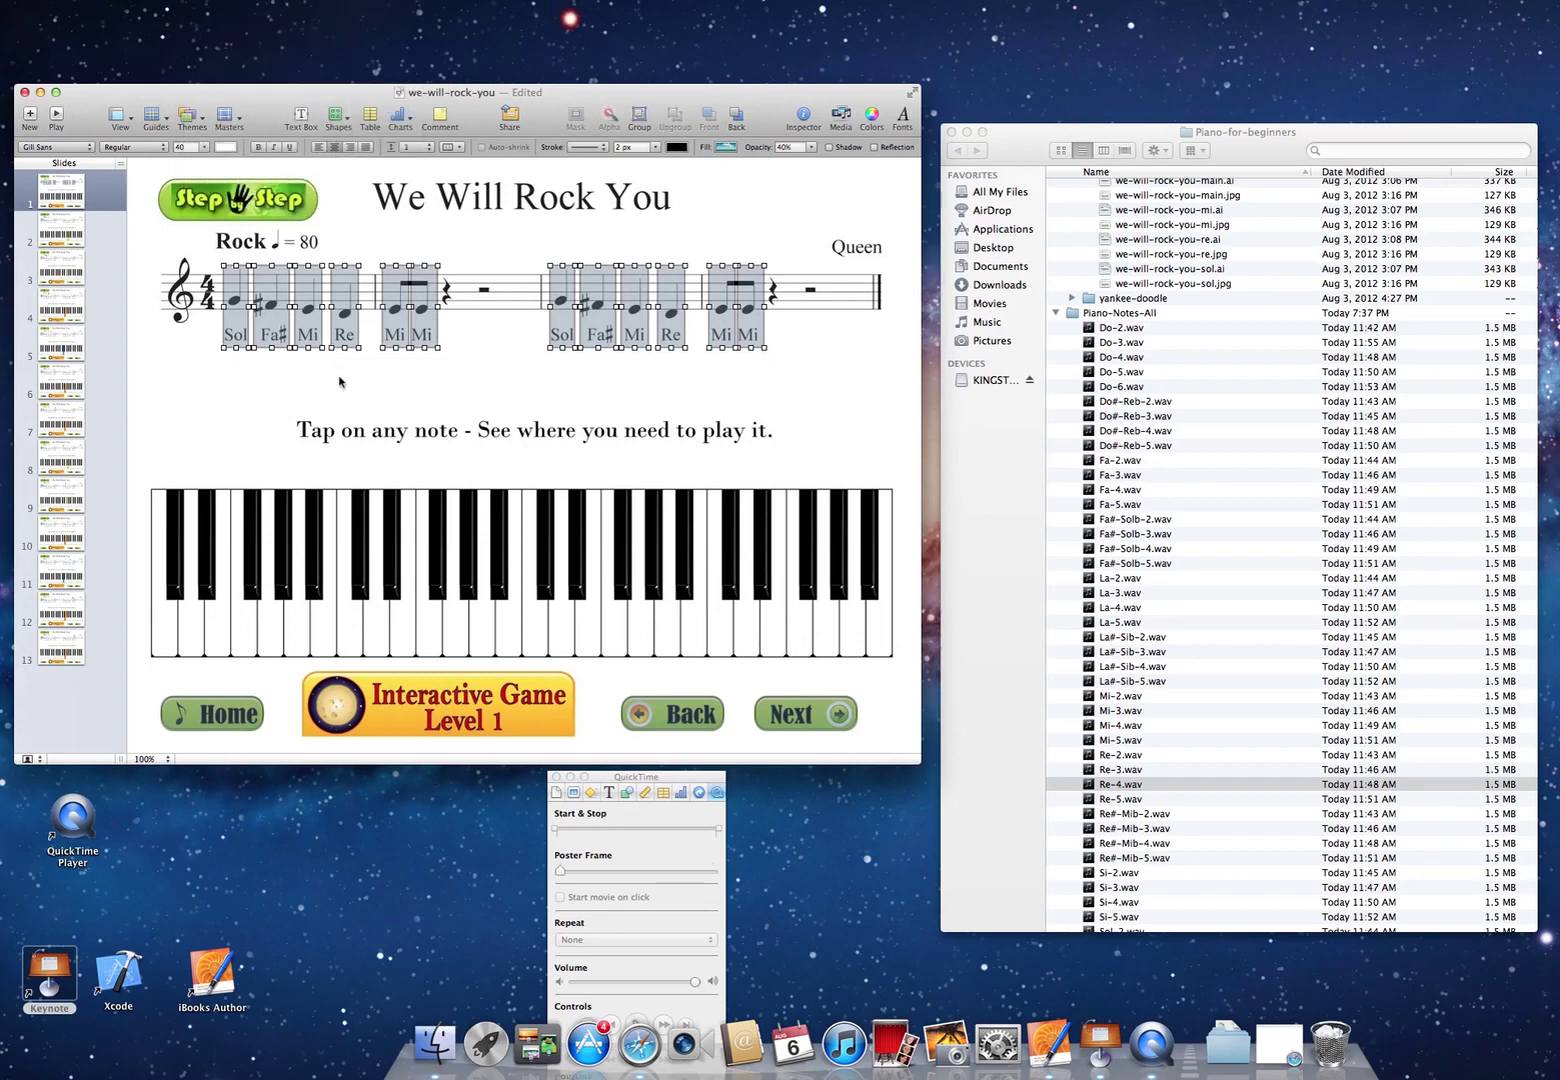
pyautogui.click(340, 381)
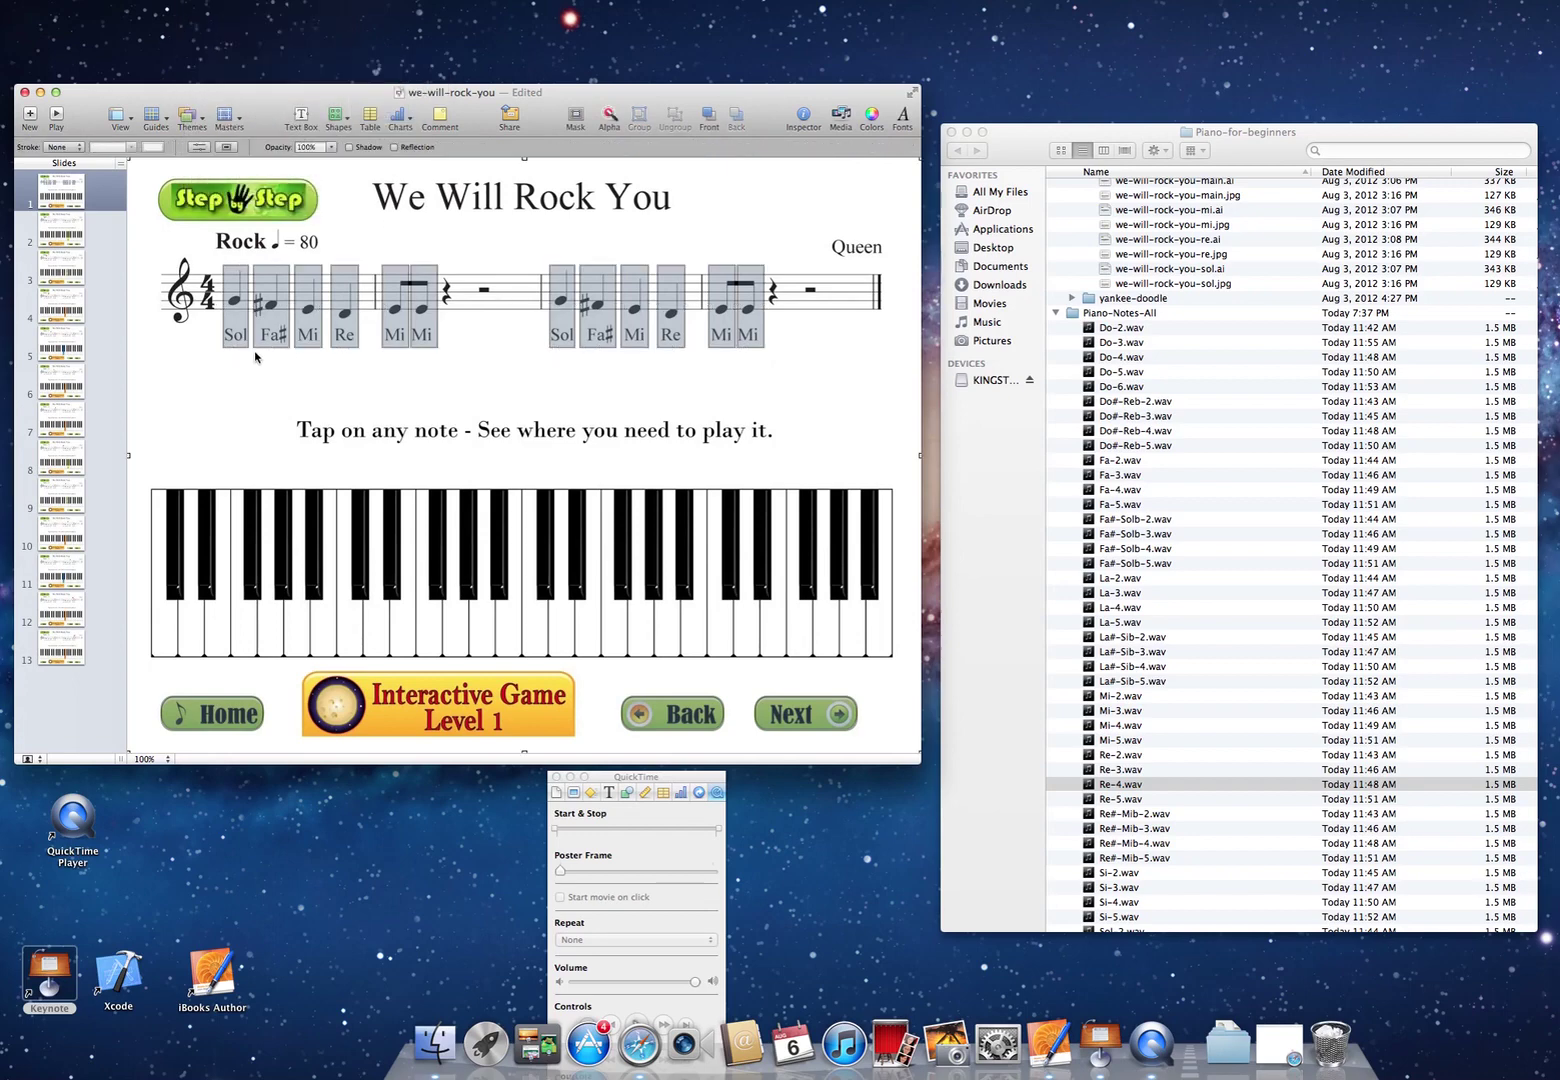
# - Check slide 2, then enable the first Sol rectangle on slide 1 as a hyperlink to slide 2
pyautogui.click(237, 324)
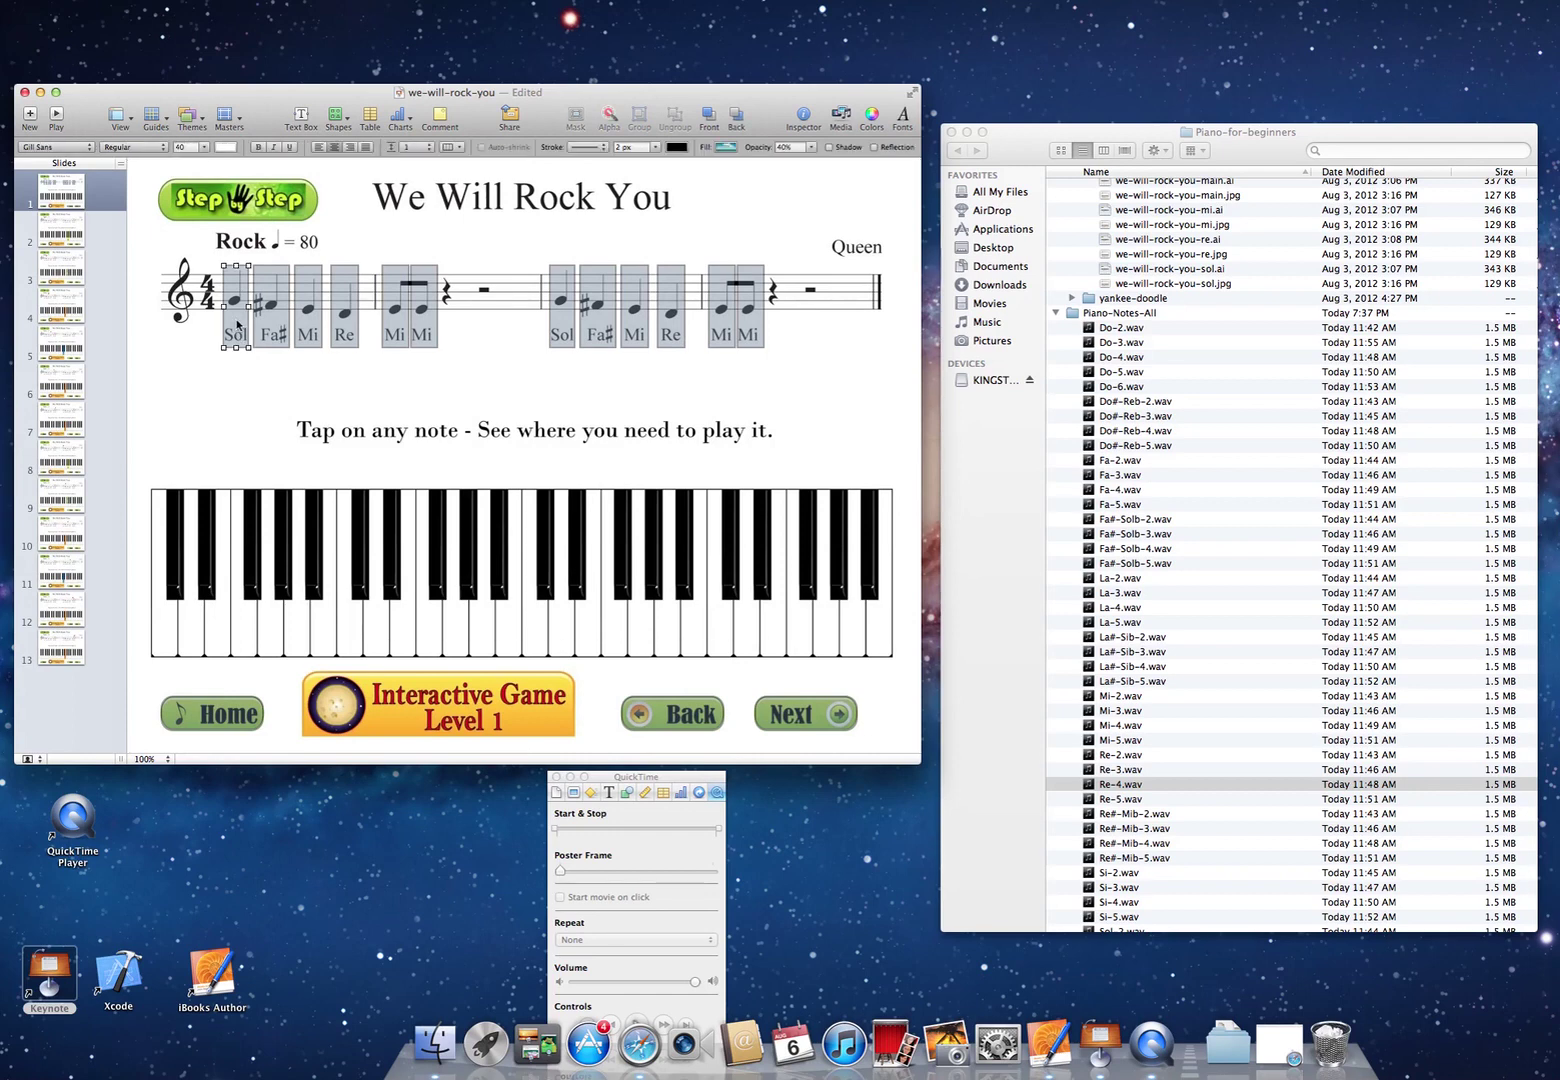
pyautogui.click(70, 234)
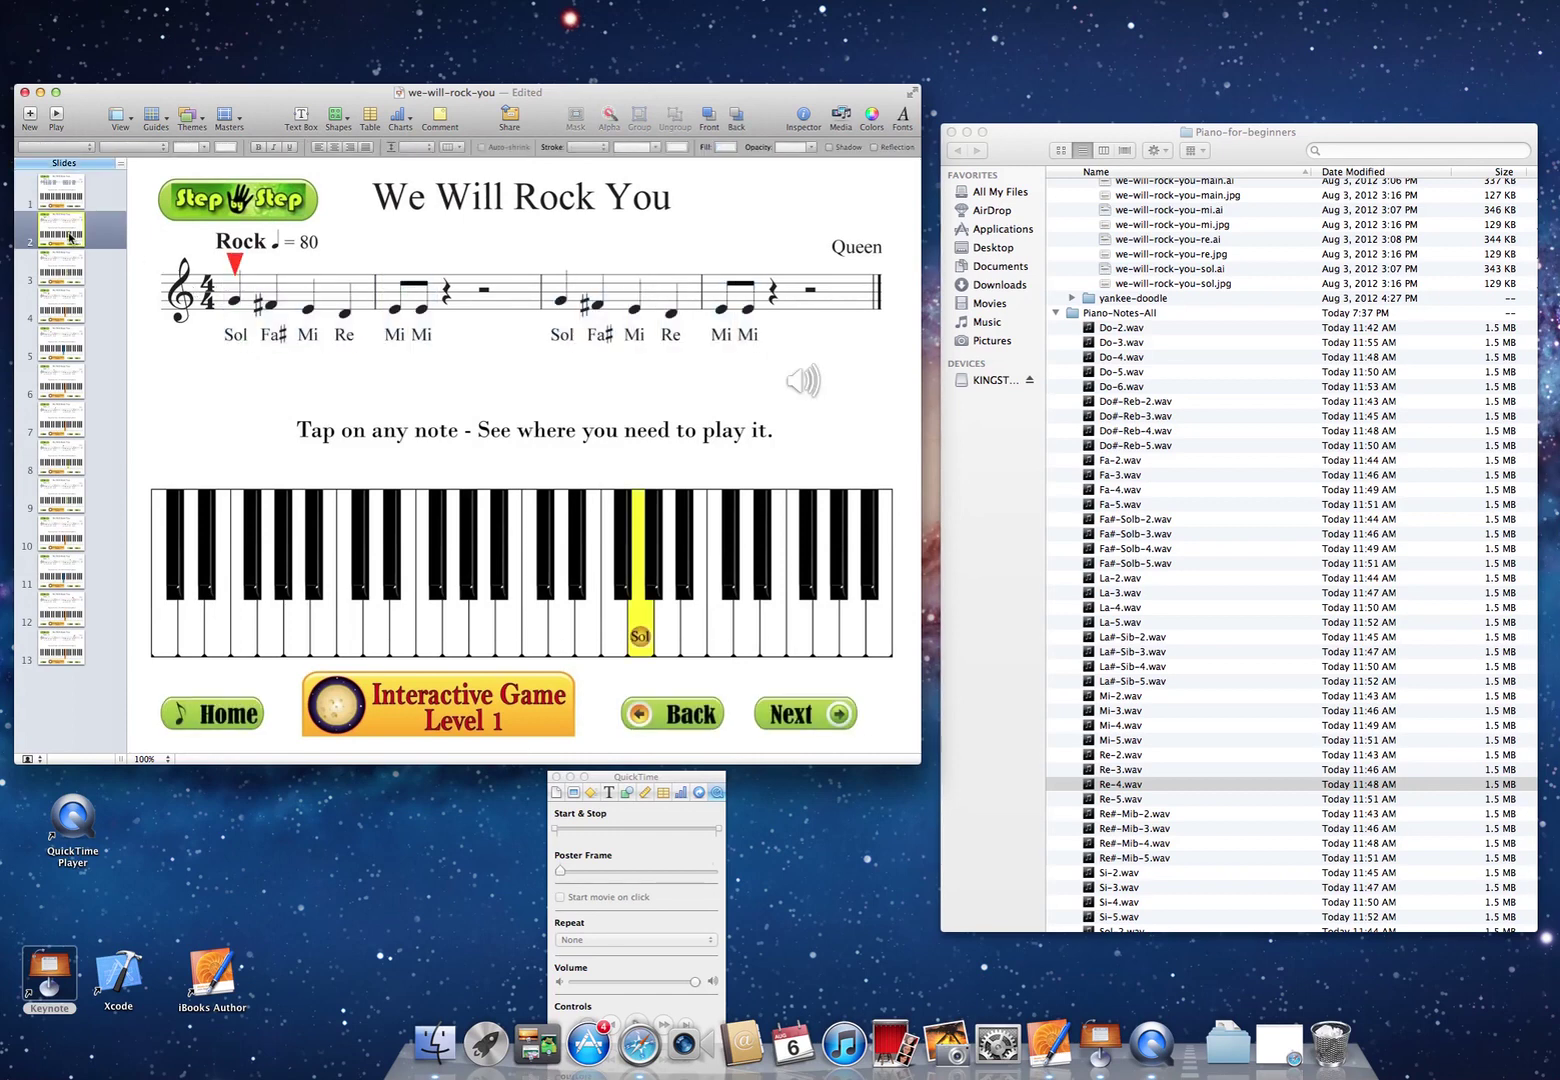
pyautogui.click(67, 205)
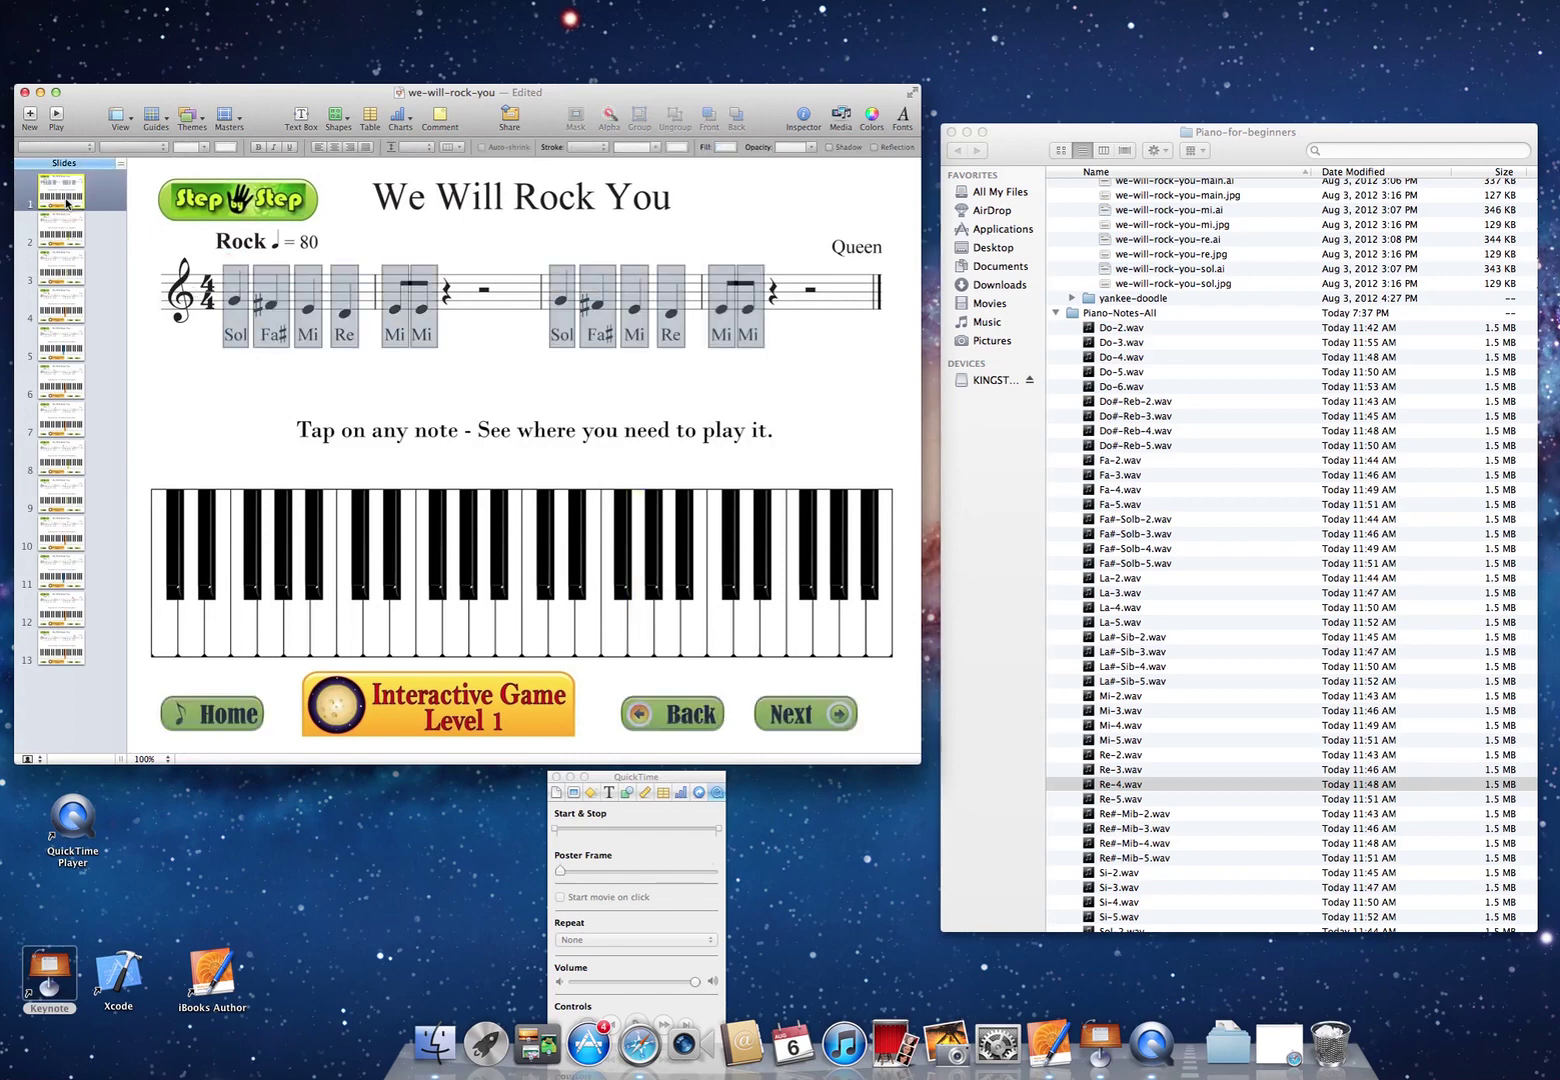
pyautogui.click(238, 318)
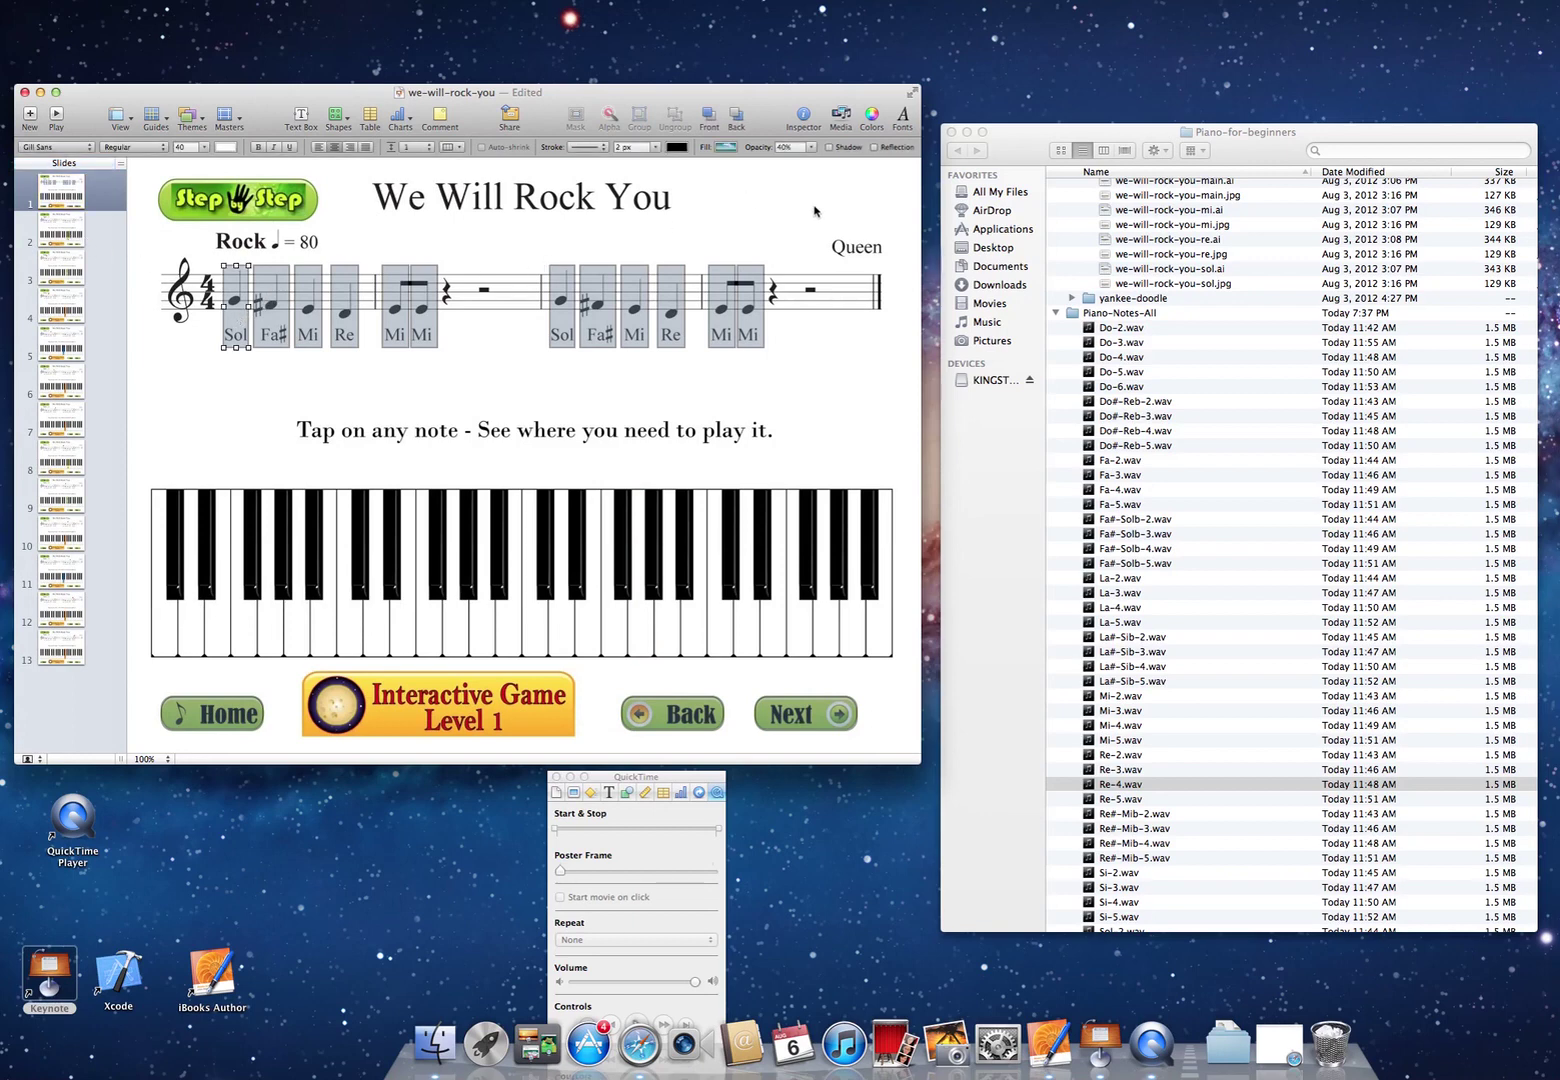
pyautogui.moveTo(598, 779); pyautogui.dragTo(466, 375)
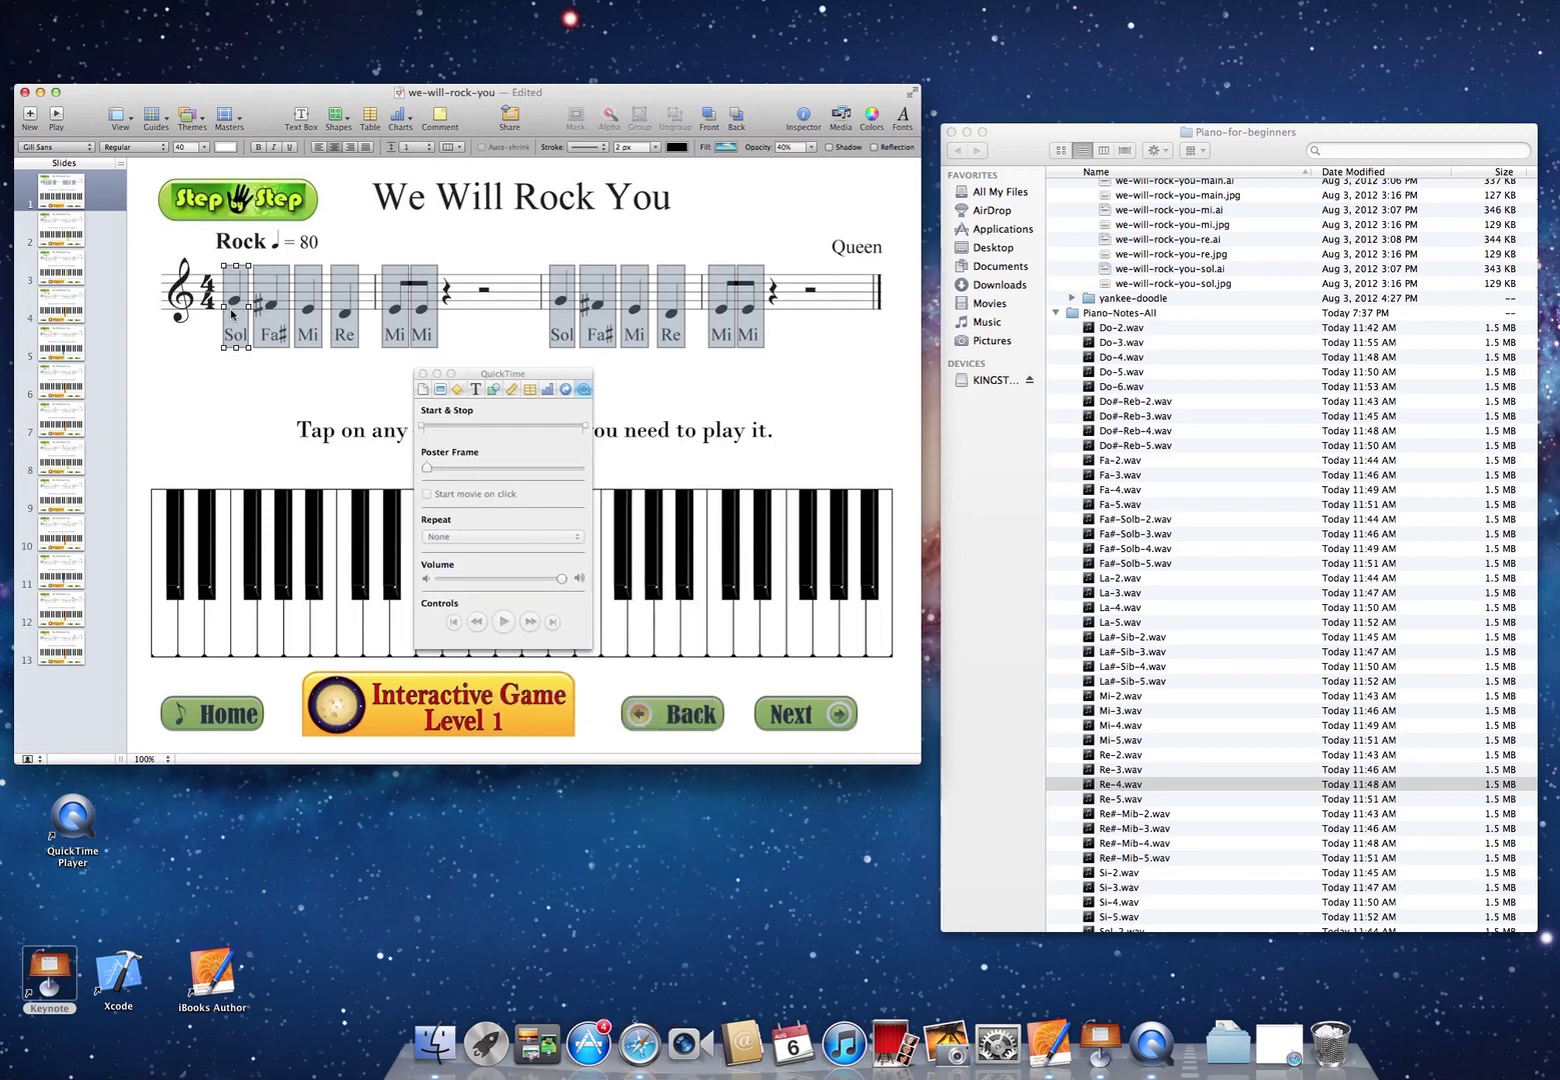
pyautogui.click(565, 390)
pyautogui.click(428, 412)
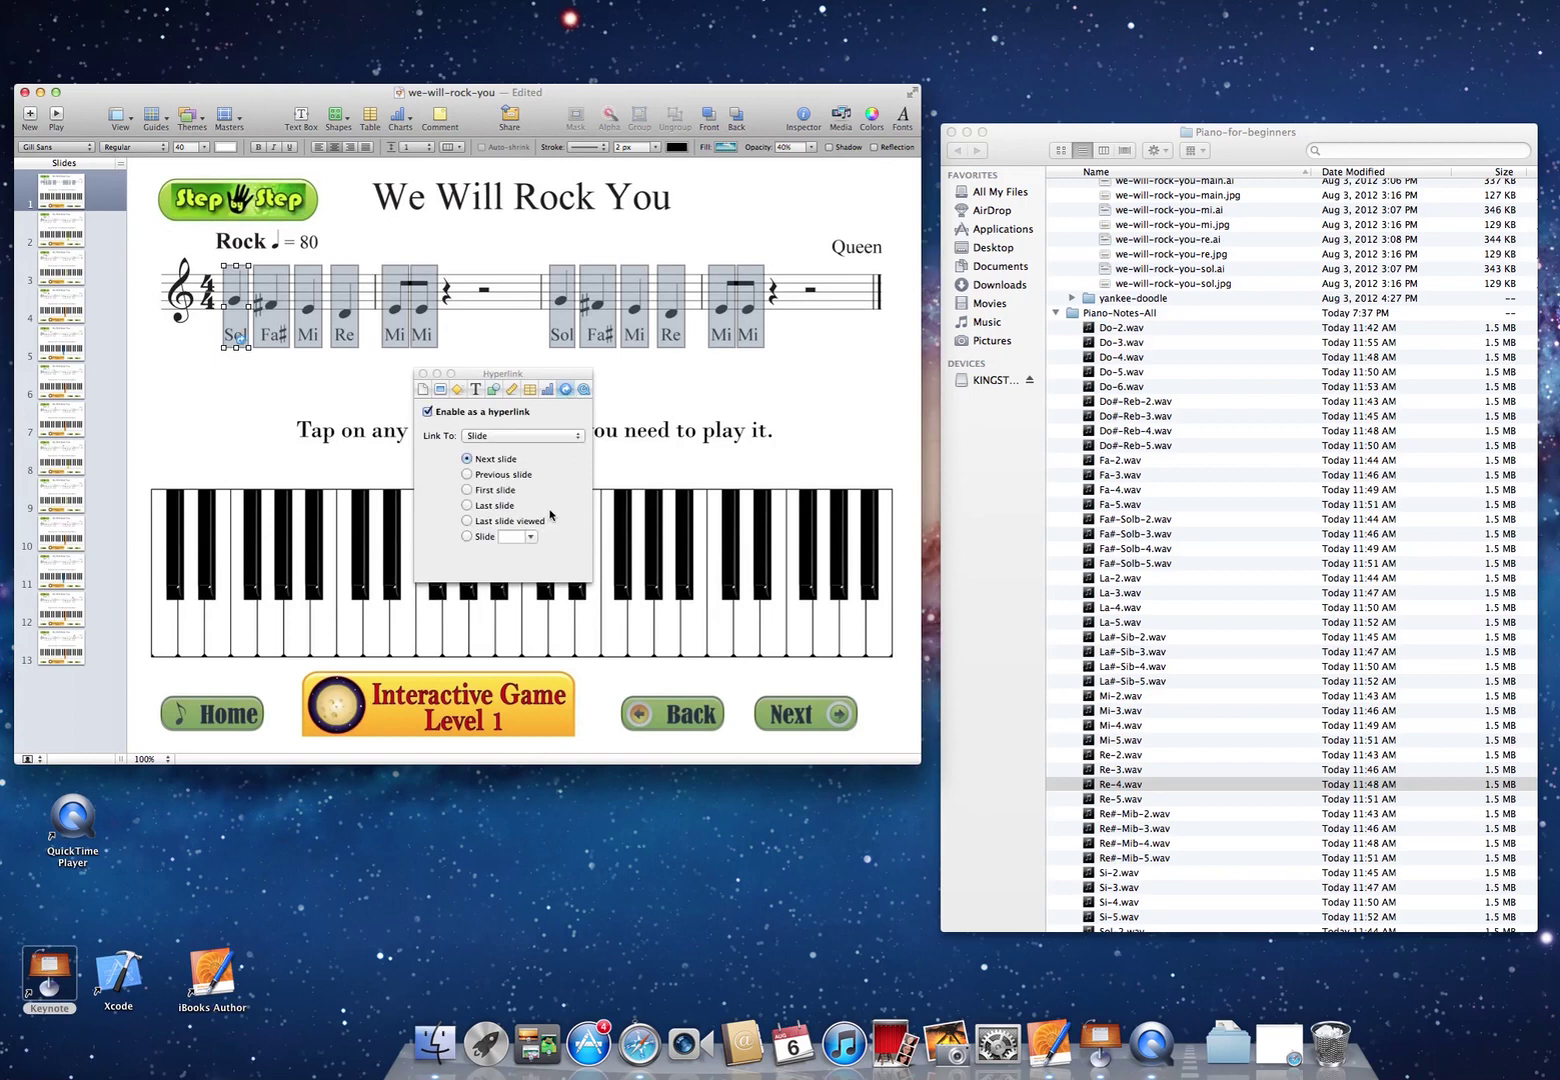
pyautogui.click(533, 538)
pyautogui.click(513, 564)
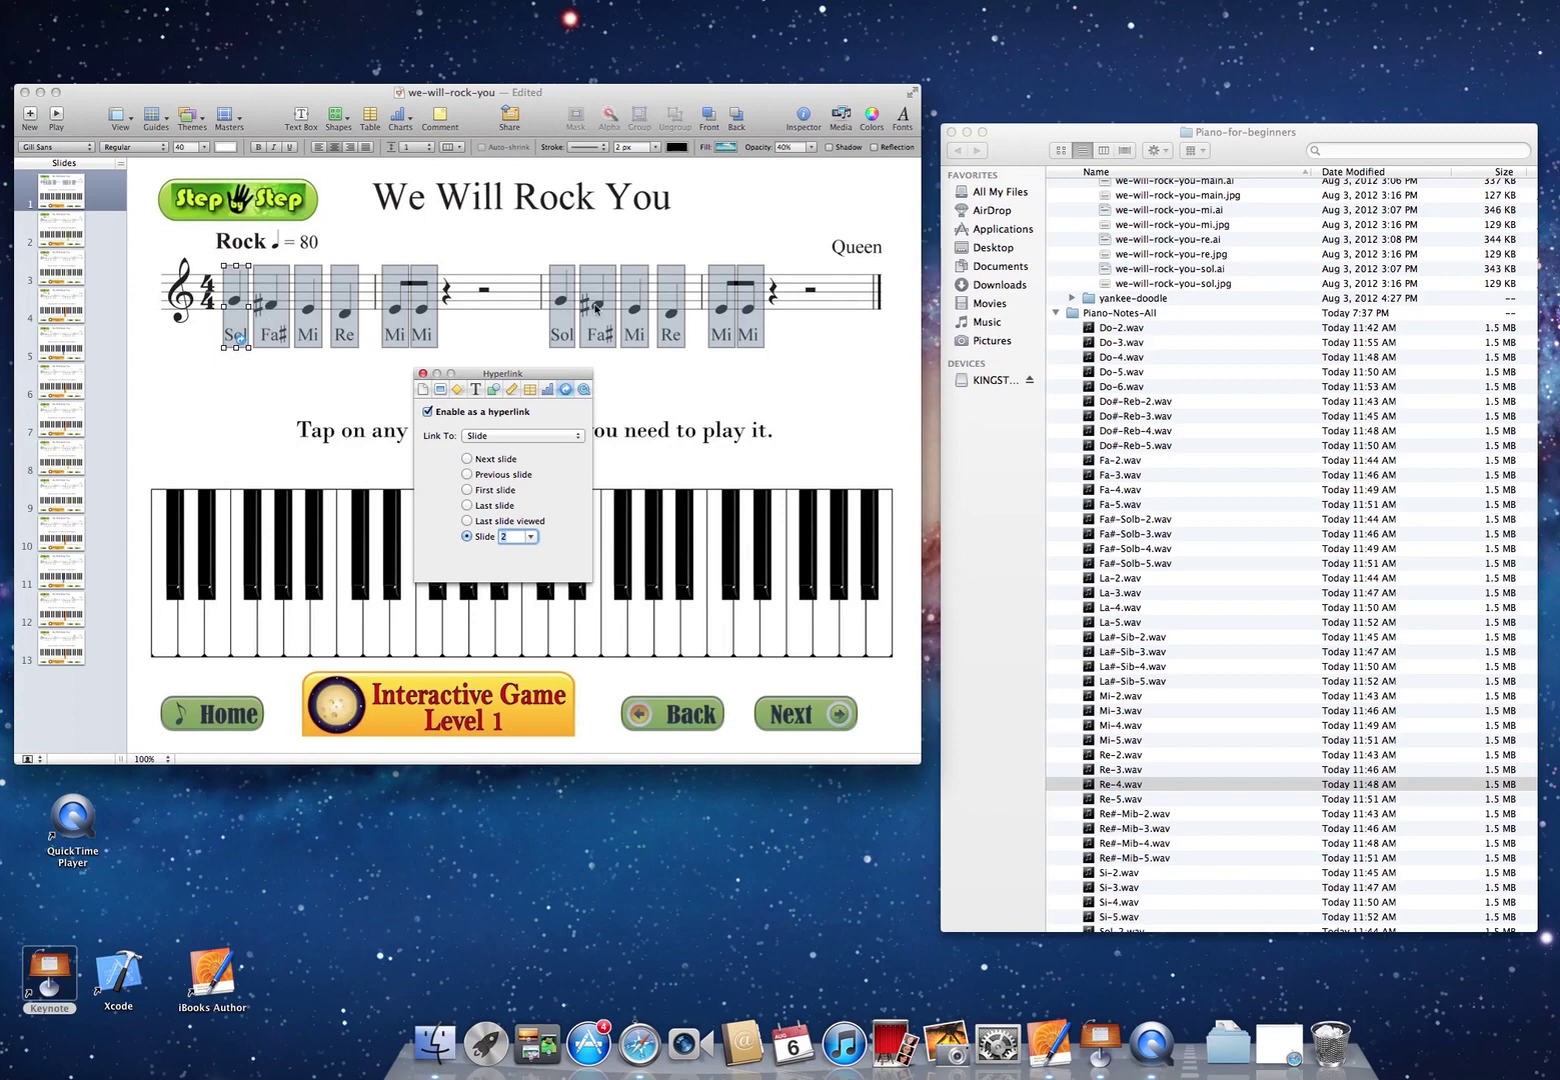
# - Try enabling the second sequence's Sol rectangle as a hyperlink to a numbered slide
pyautogui.click(565, 325)
pyautogui.click(428, 412)
pyautogui.click(530, 537)
pyautogui.click(495, 552)
# - Enable the first Fa# rectangle as a hyperlink to slide 3
pyautogui.click(280, 340)
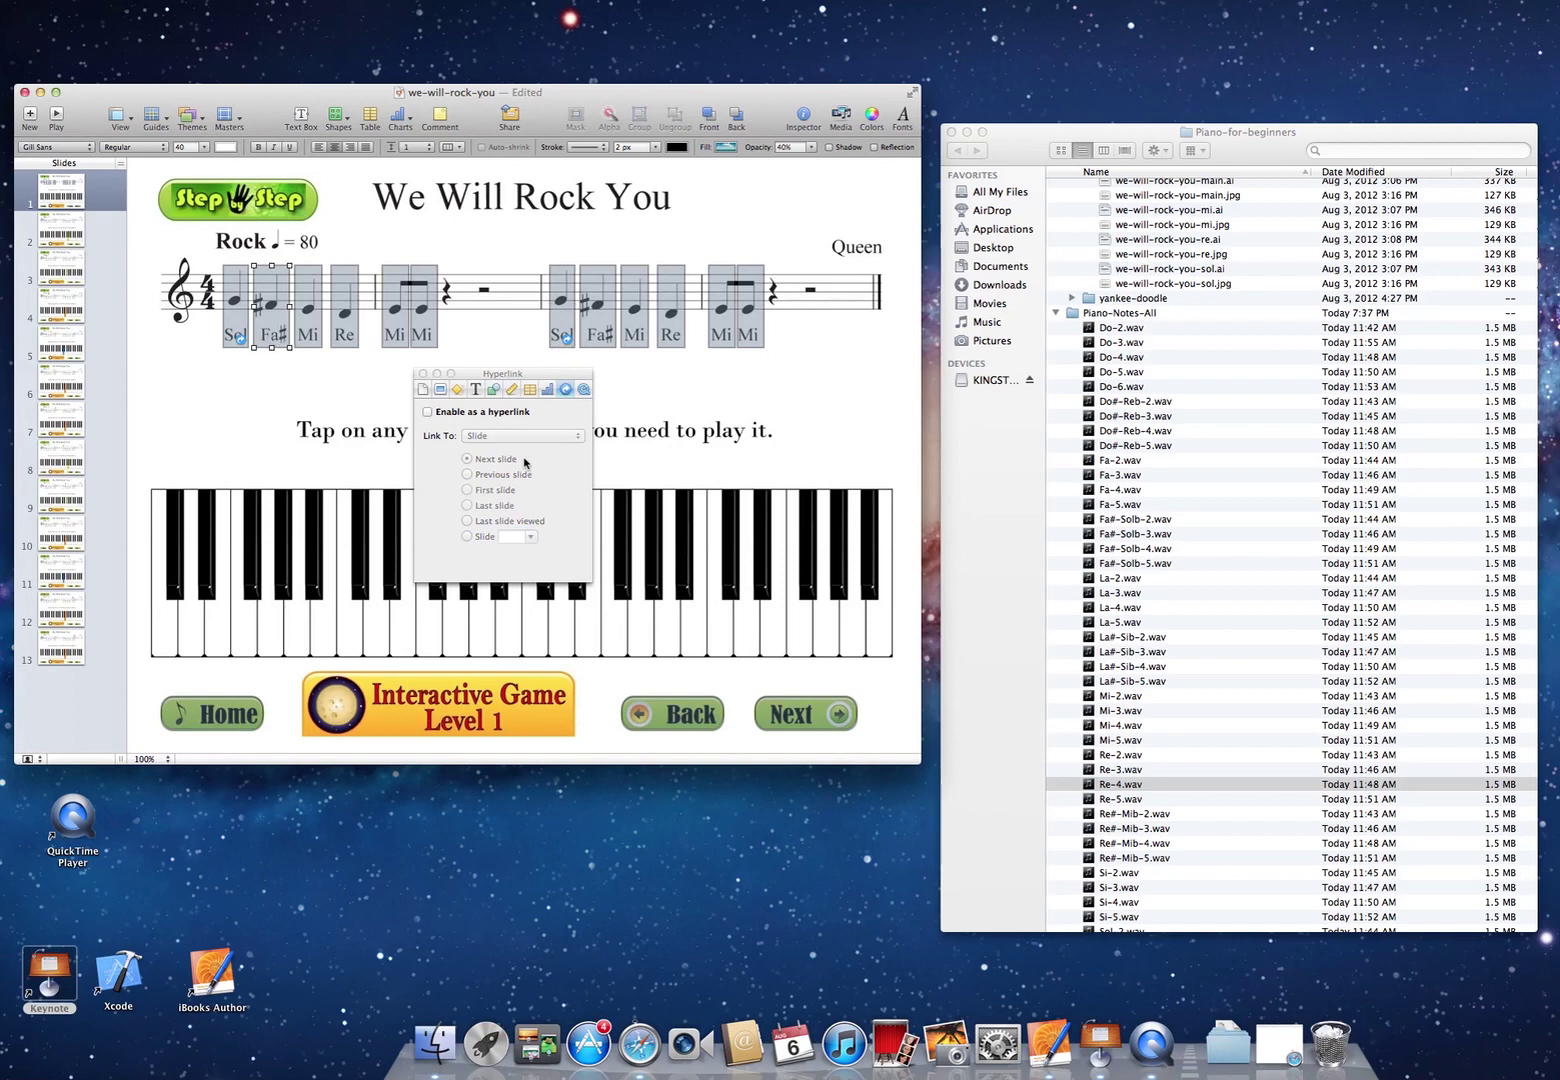
pyautogui.click(429, 412)
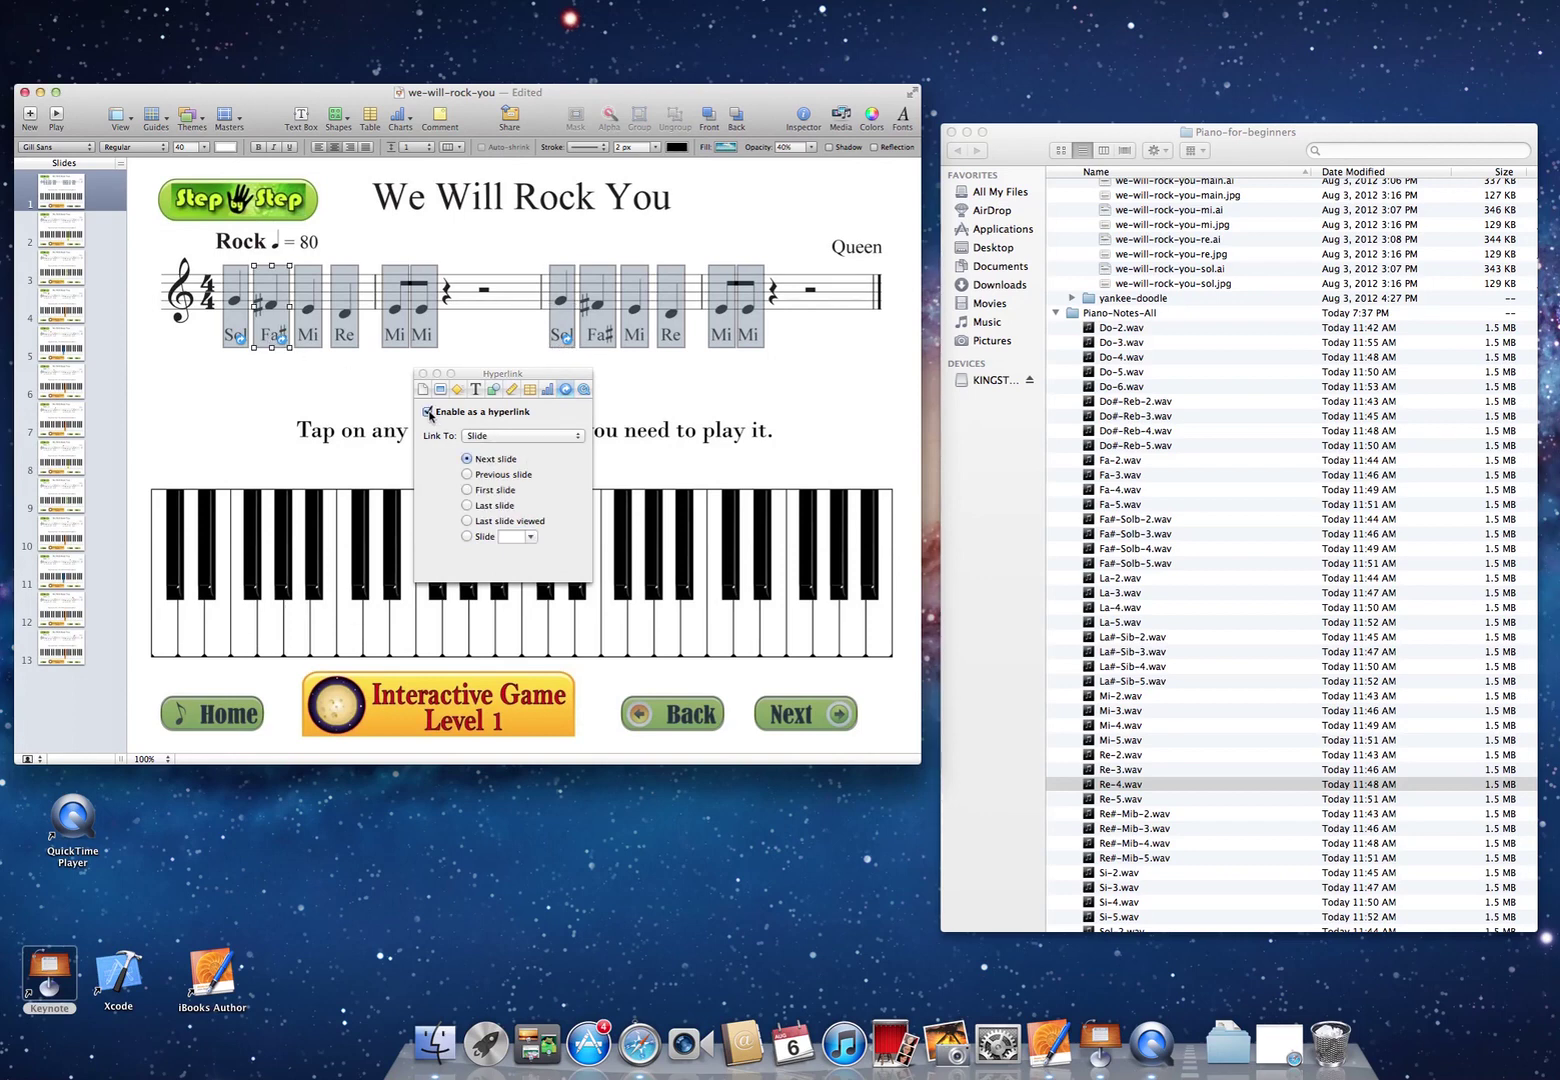
pyautogui.click(531, 537)
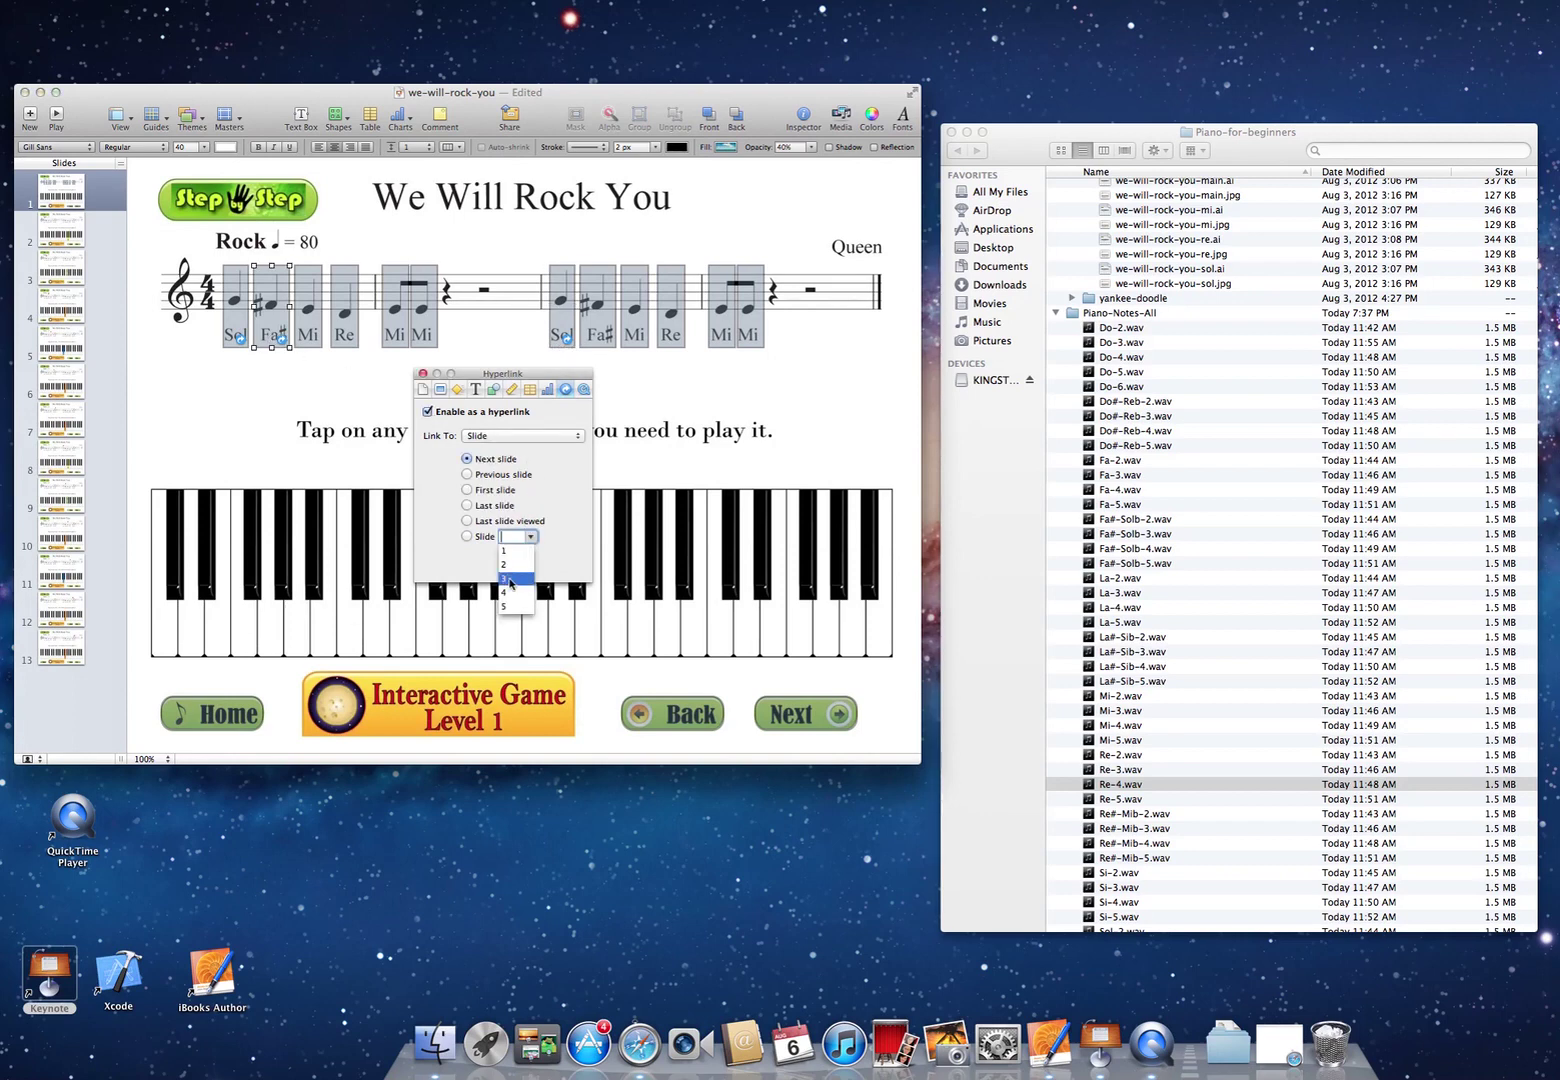
pyautogui.click(514, 577)
# - Remove the hyperlink from the second sequence's Sol rectangle and reselect the first Fa# rectangle
pyautogui.click(567, 324)
pyautogui.click(428, 412)
pyautogui.click(268, 320)
# - Hyperlink the first Mi rectangle to slide 4 and the first Re rectangle to slide 5
pyautogui.click(303, 316)
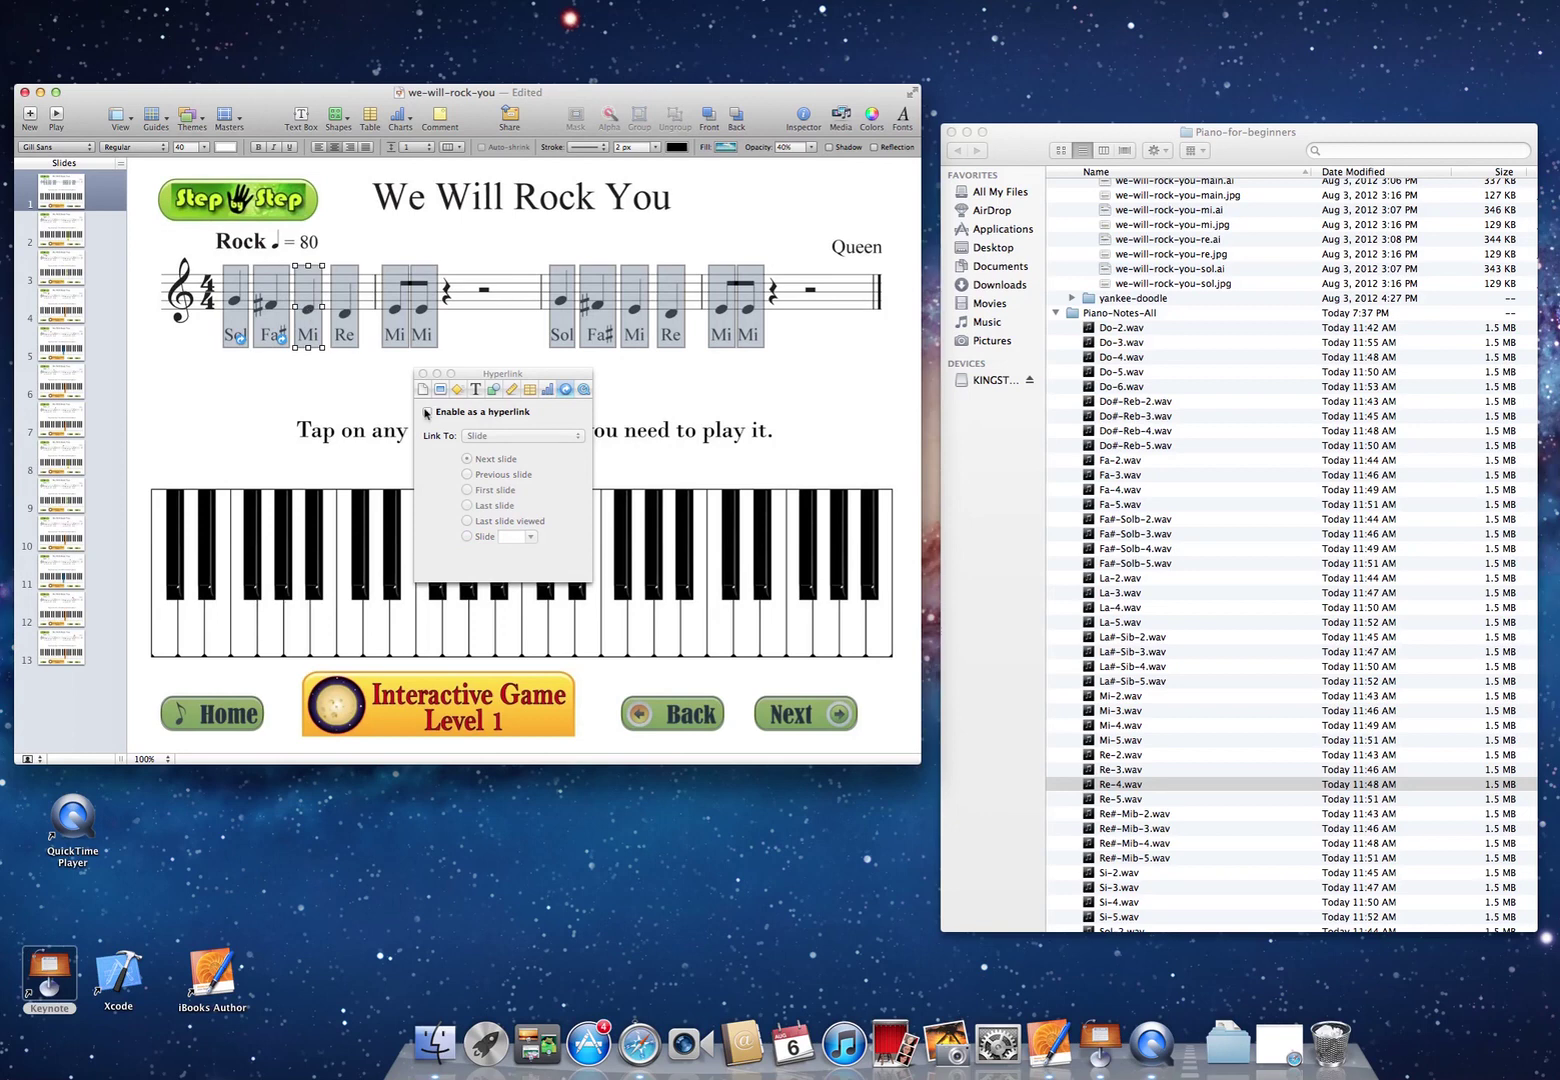
pyautogui.click(532, 536)
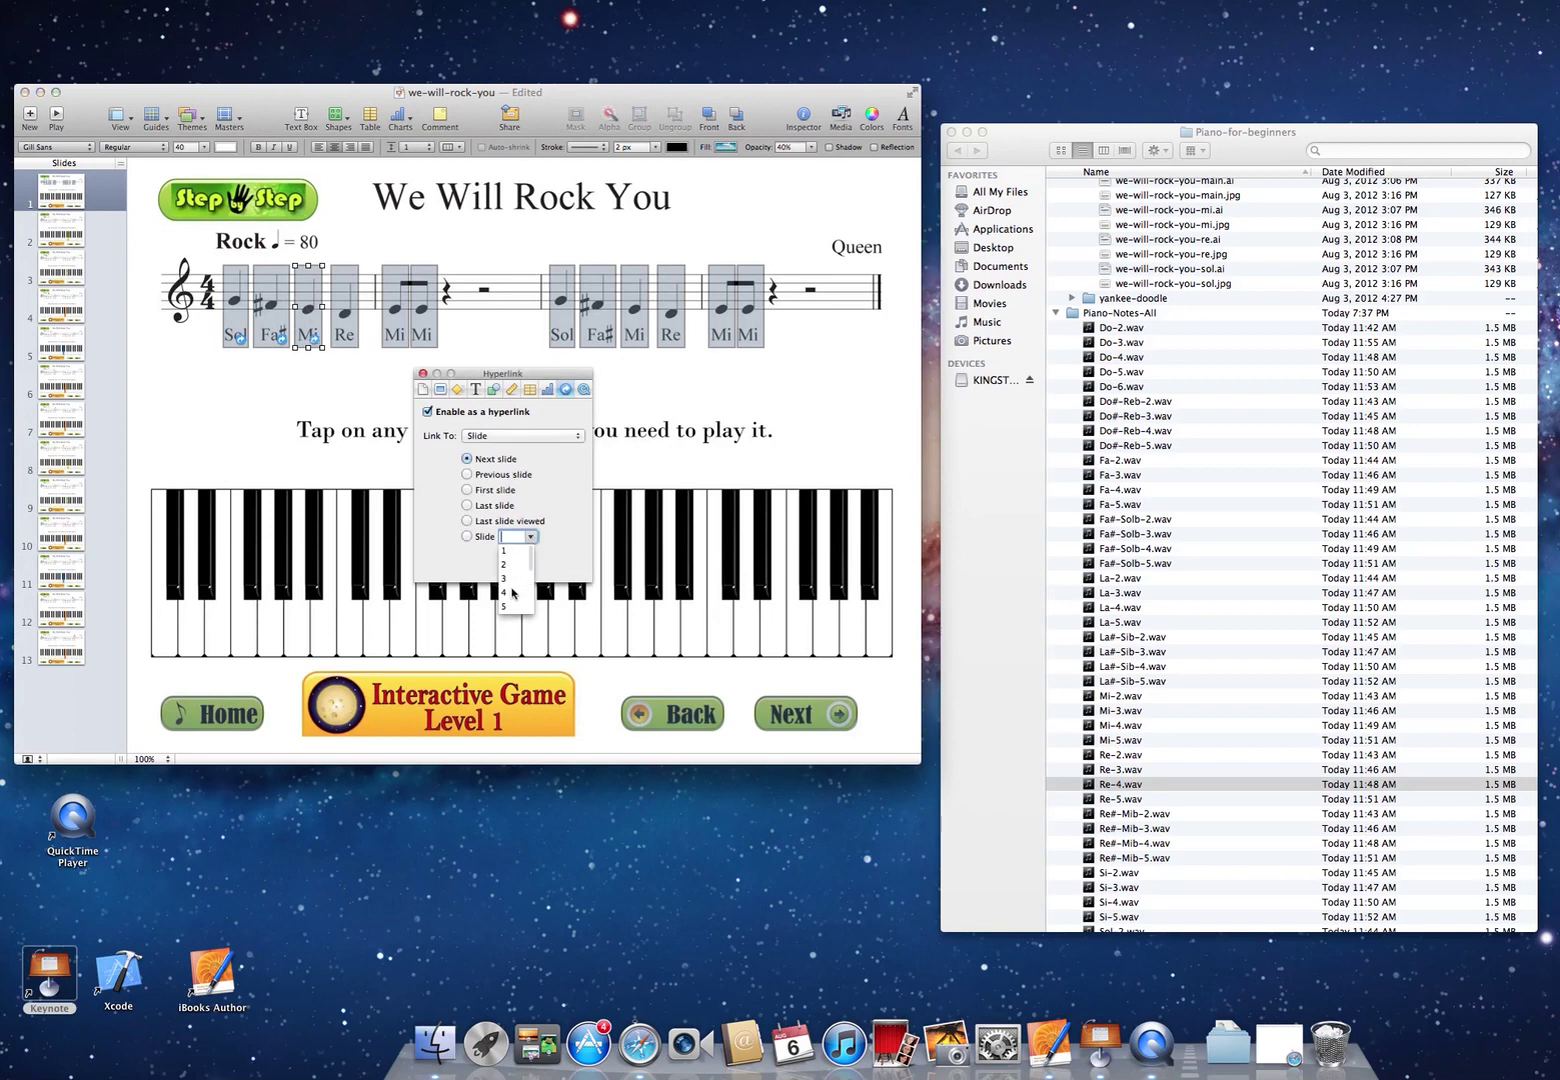
pyautogui.click(515, 594)
pyautogui.click(353, 341)
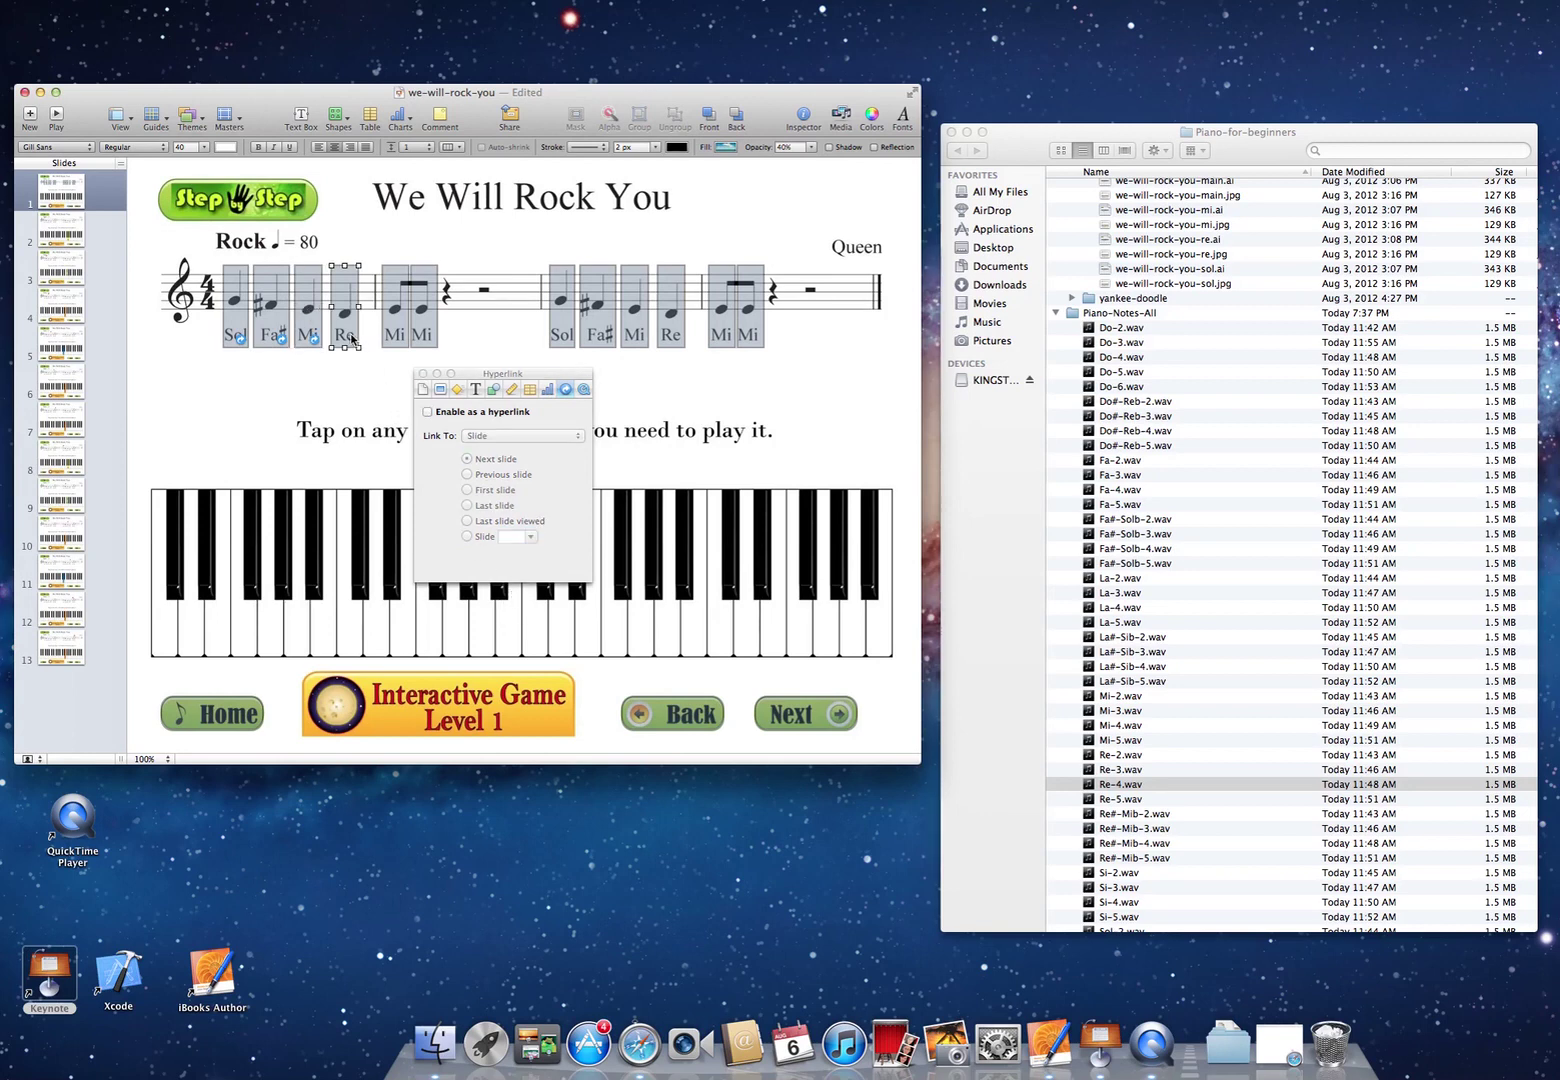
pyautogui.click(428, 411)
pyautogui.click(532, 540)
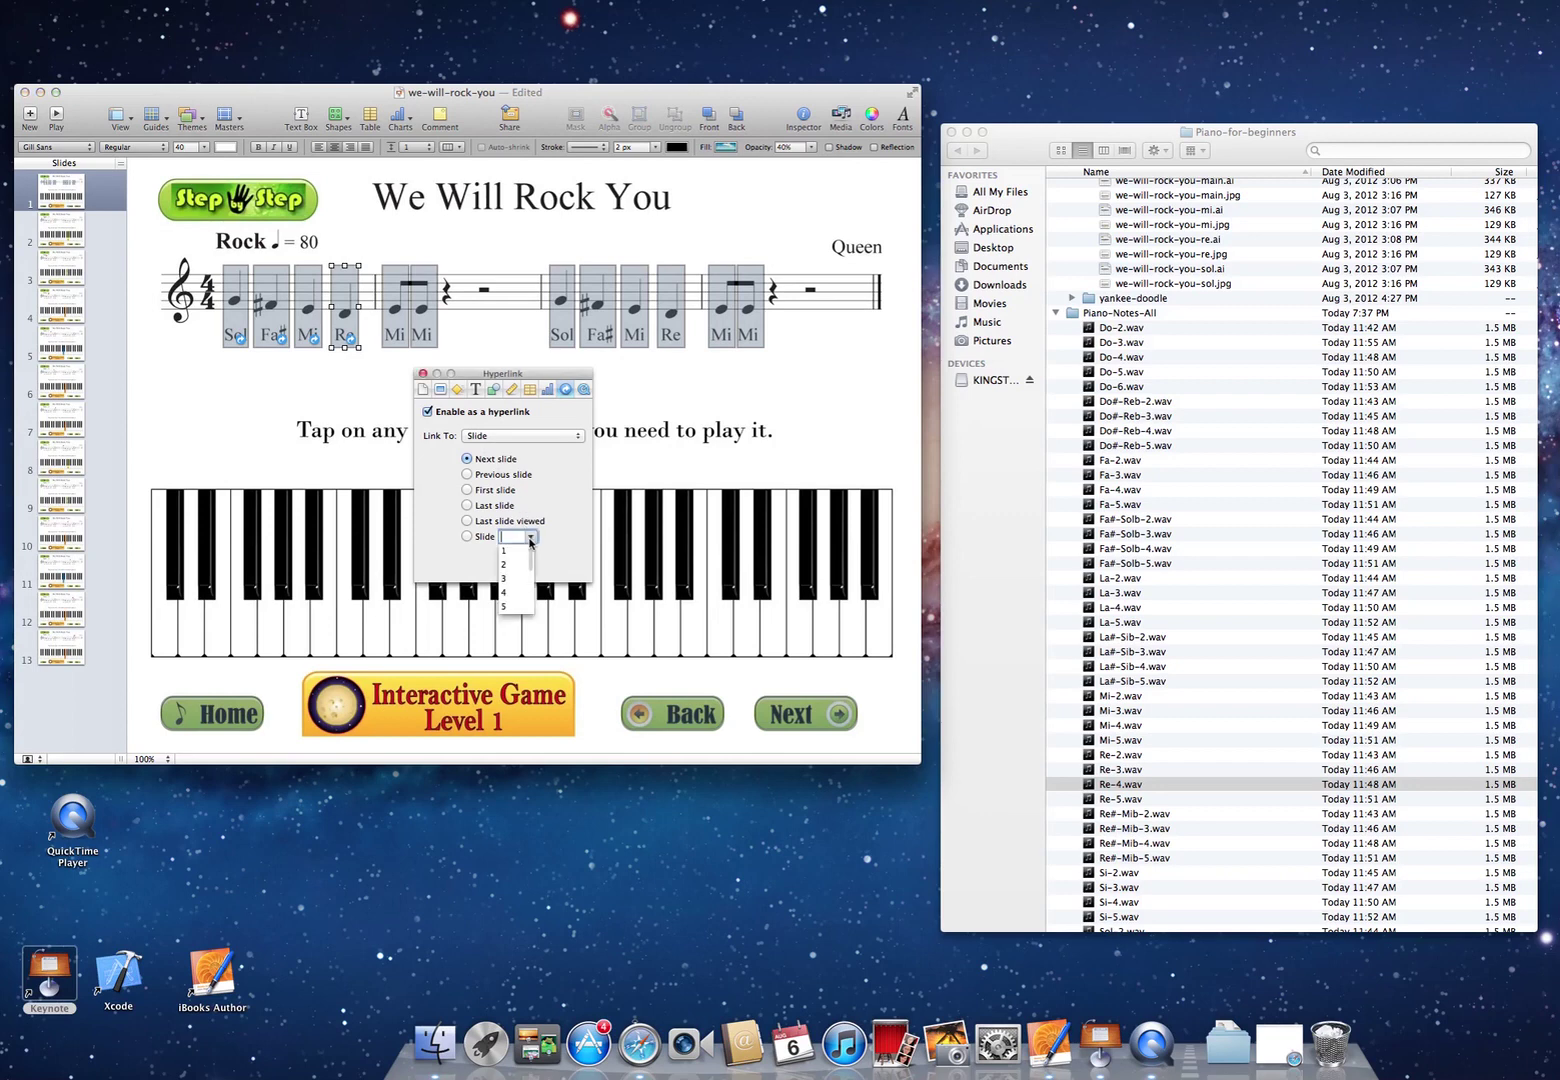
pyautogui.click(512, 612)
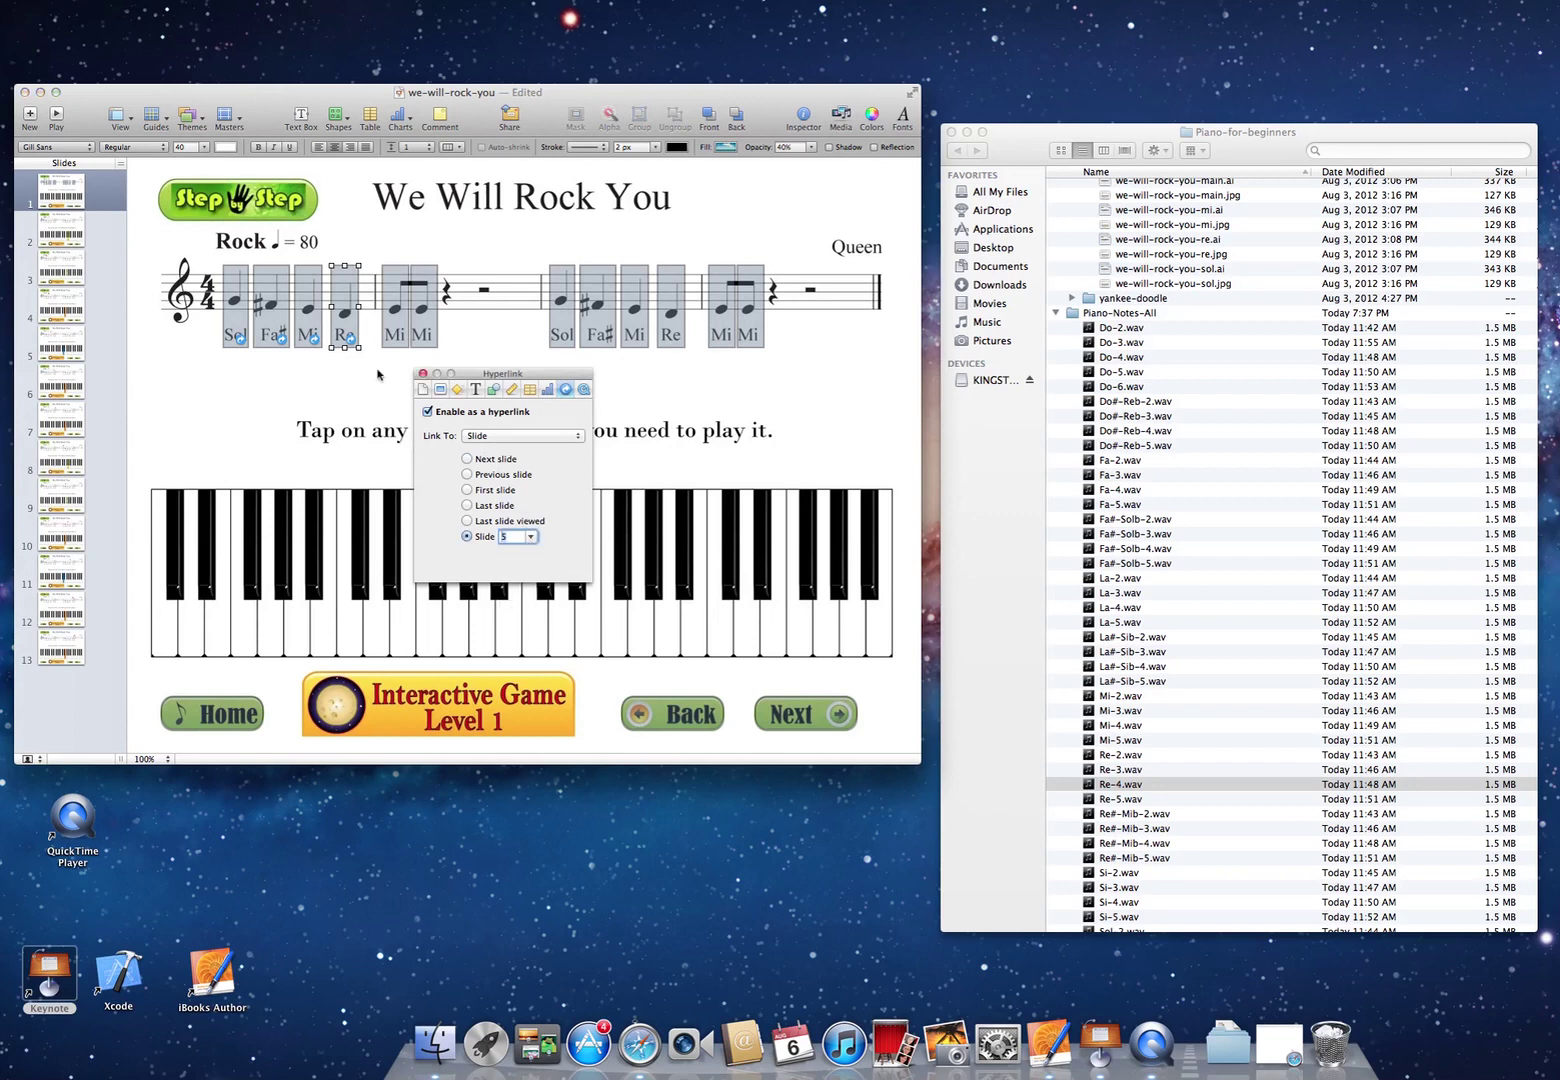
# - Hyperlink the first sequence's two beamed Mi rectangles to slide 6 and slide 7, in order
pyautogui.click(398, 312)
pyautogui.click(428, 411)
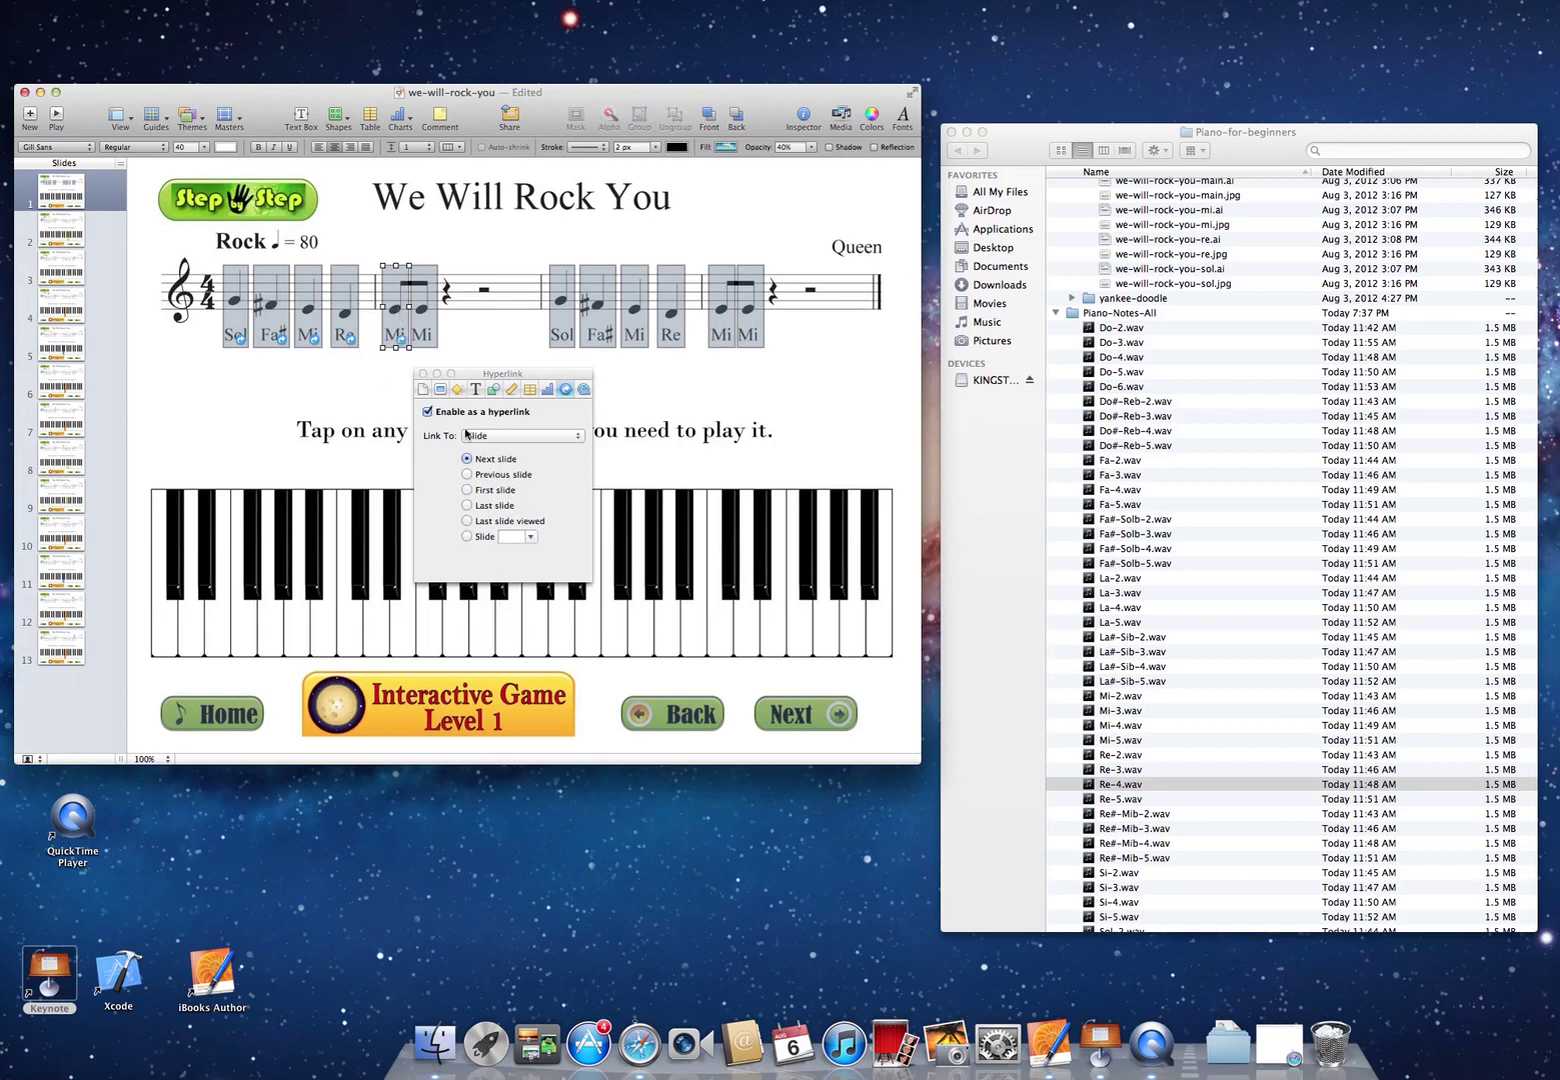
pyautogui.click(530, 537)
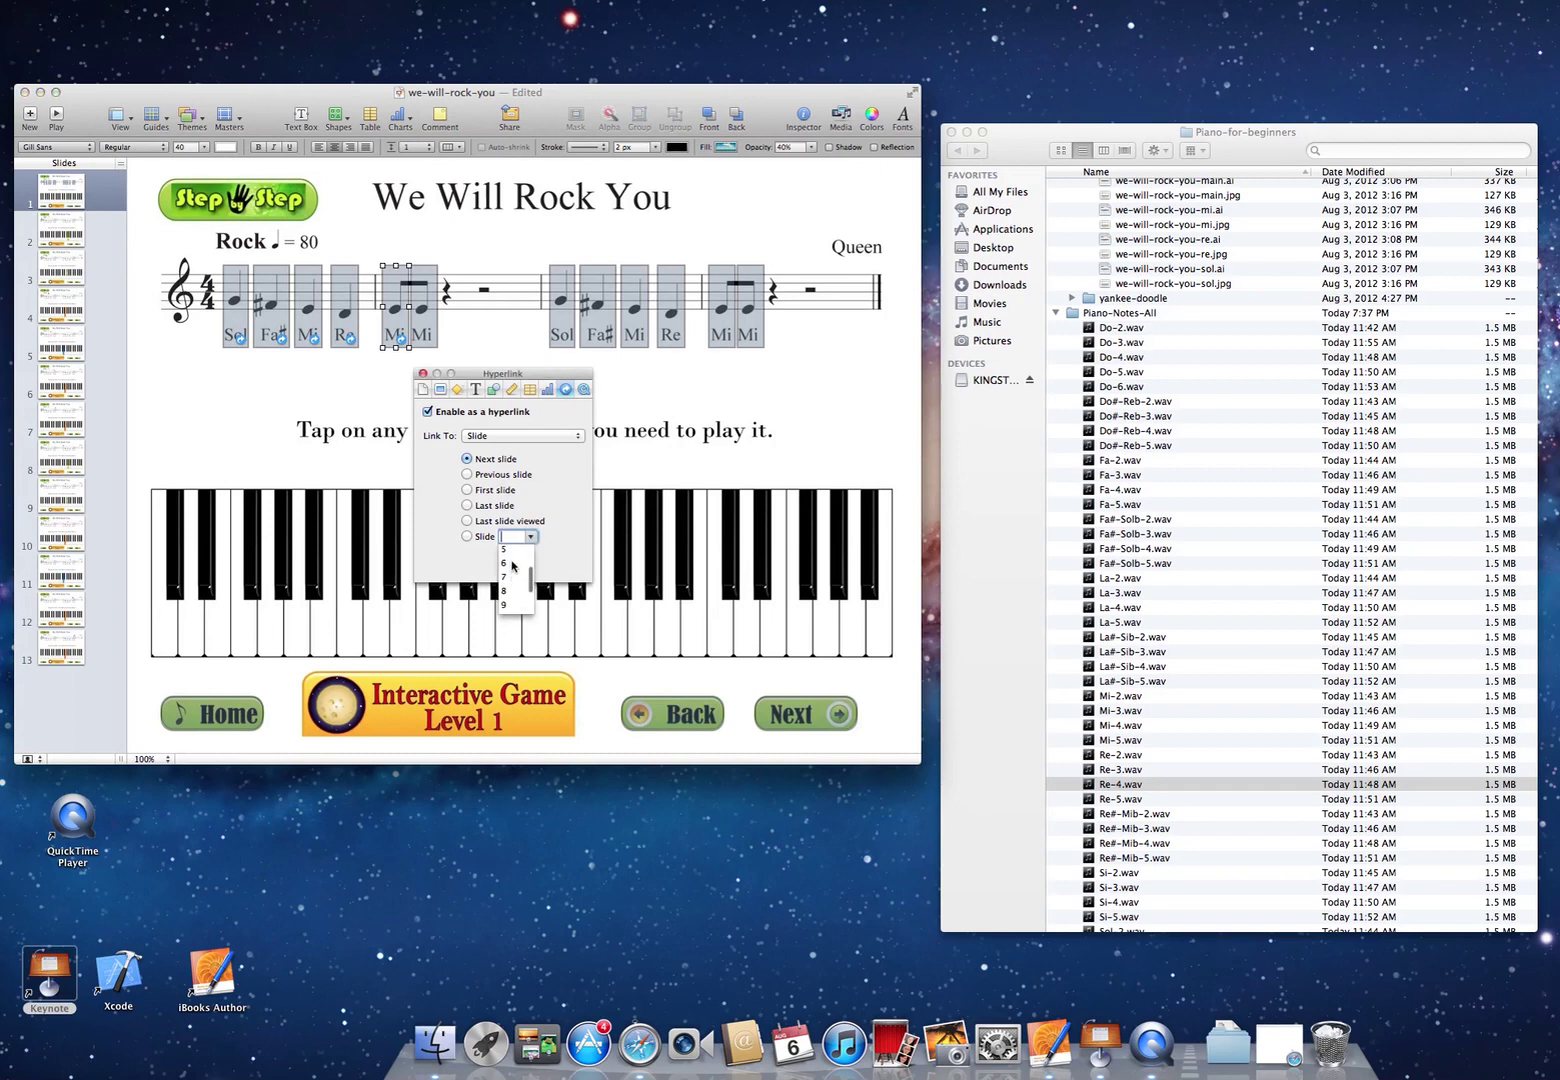
pyautogui.click(506, 563)
pyautogui.click(431, 314)
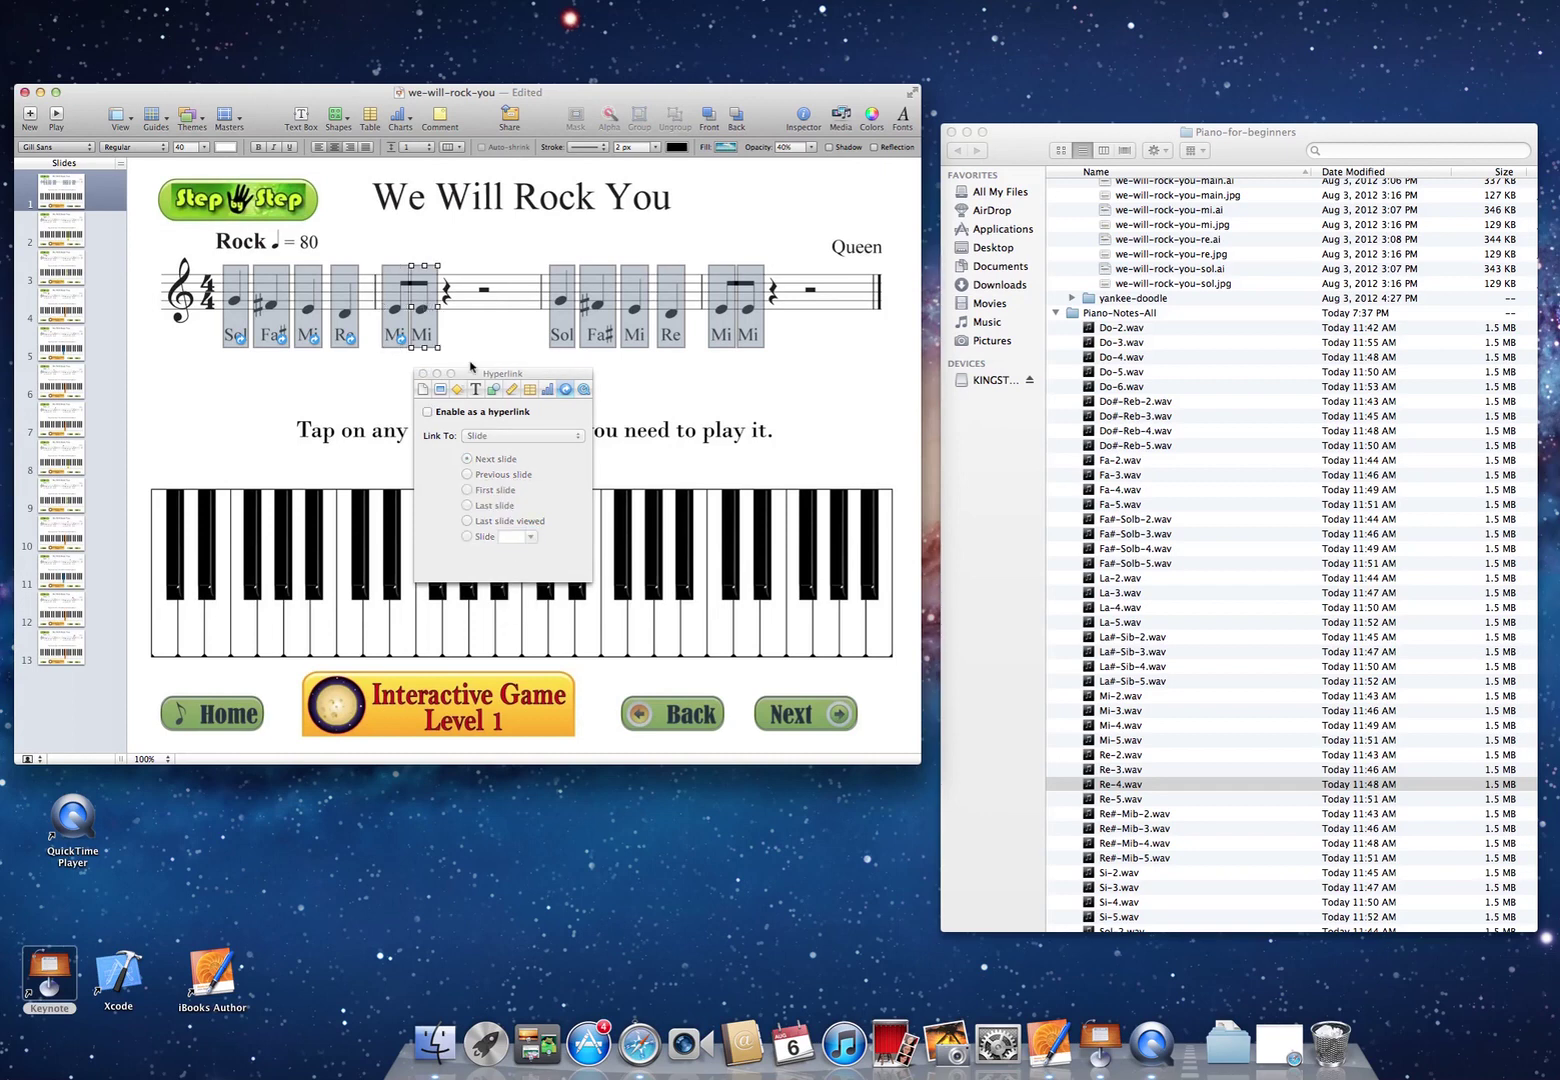
pyautogui.click(428, 412)
pyautogui.click(531, 537)
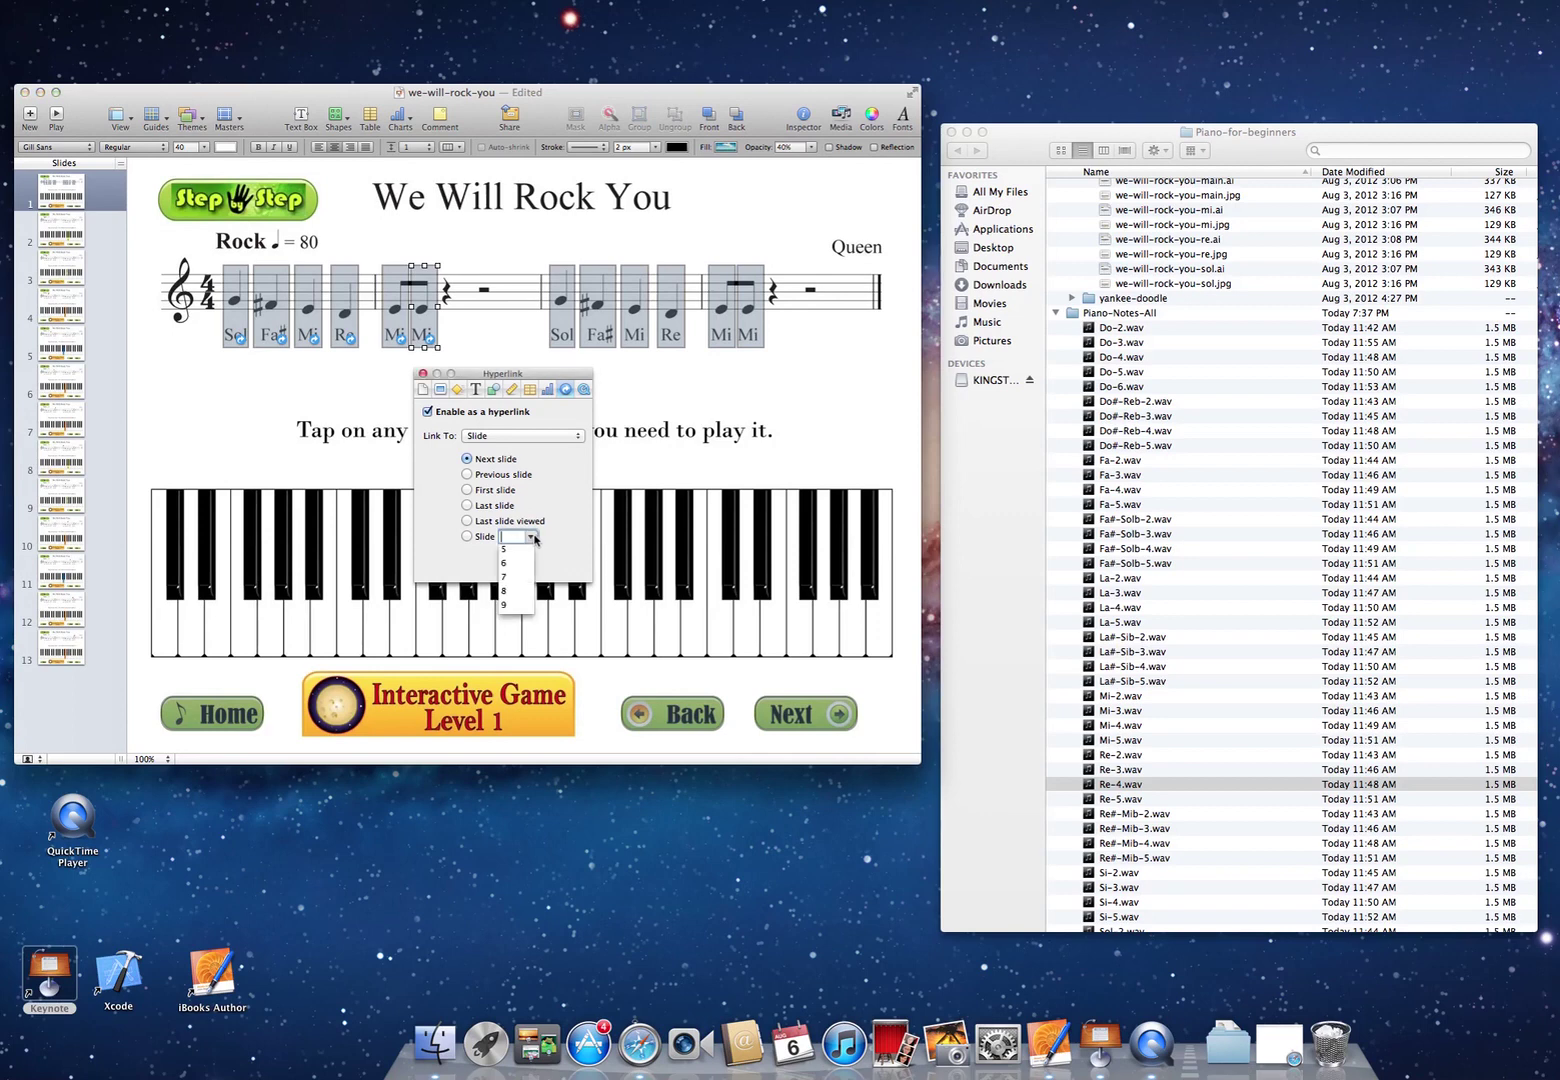
pyautogui.click(512, 578)
# - Hyperlink the second sequence's Sol rectangle to slide 8 and its Fa# rectangle to slide 9
pyautogui.click(562, 322)
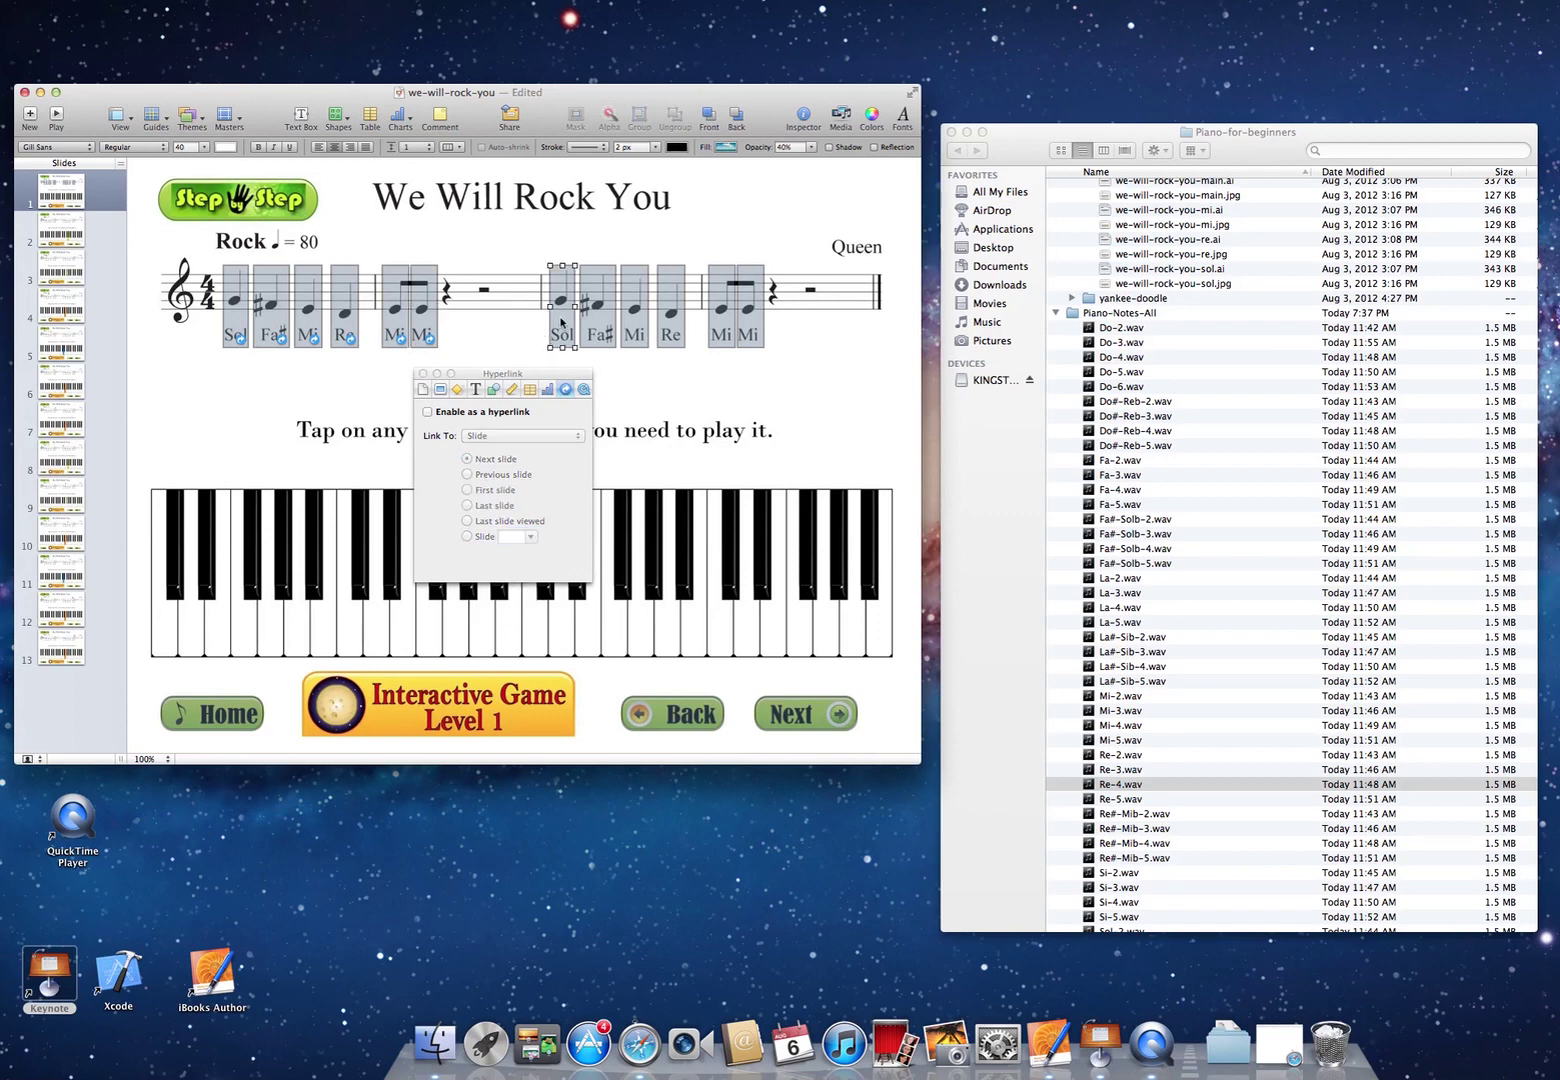
pyautogui.click(427, 412)
pyautogui.click(531, 537)
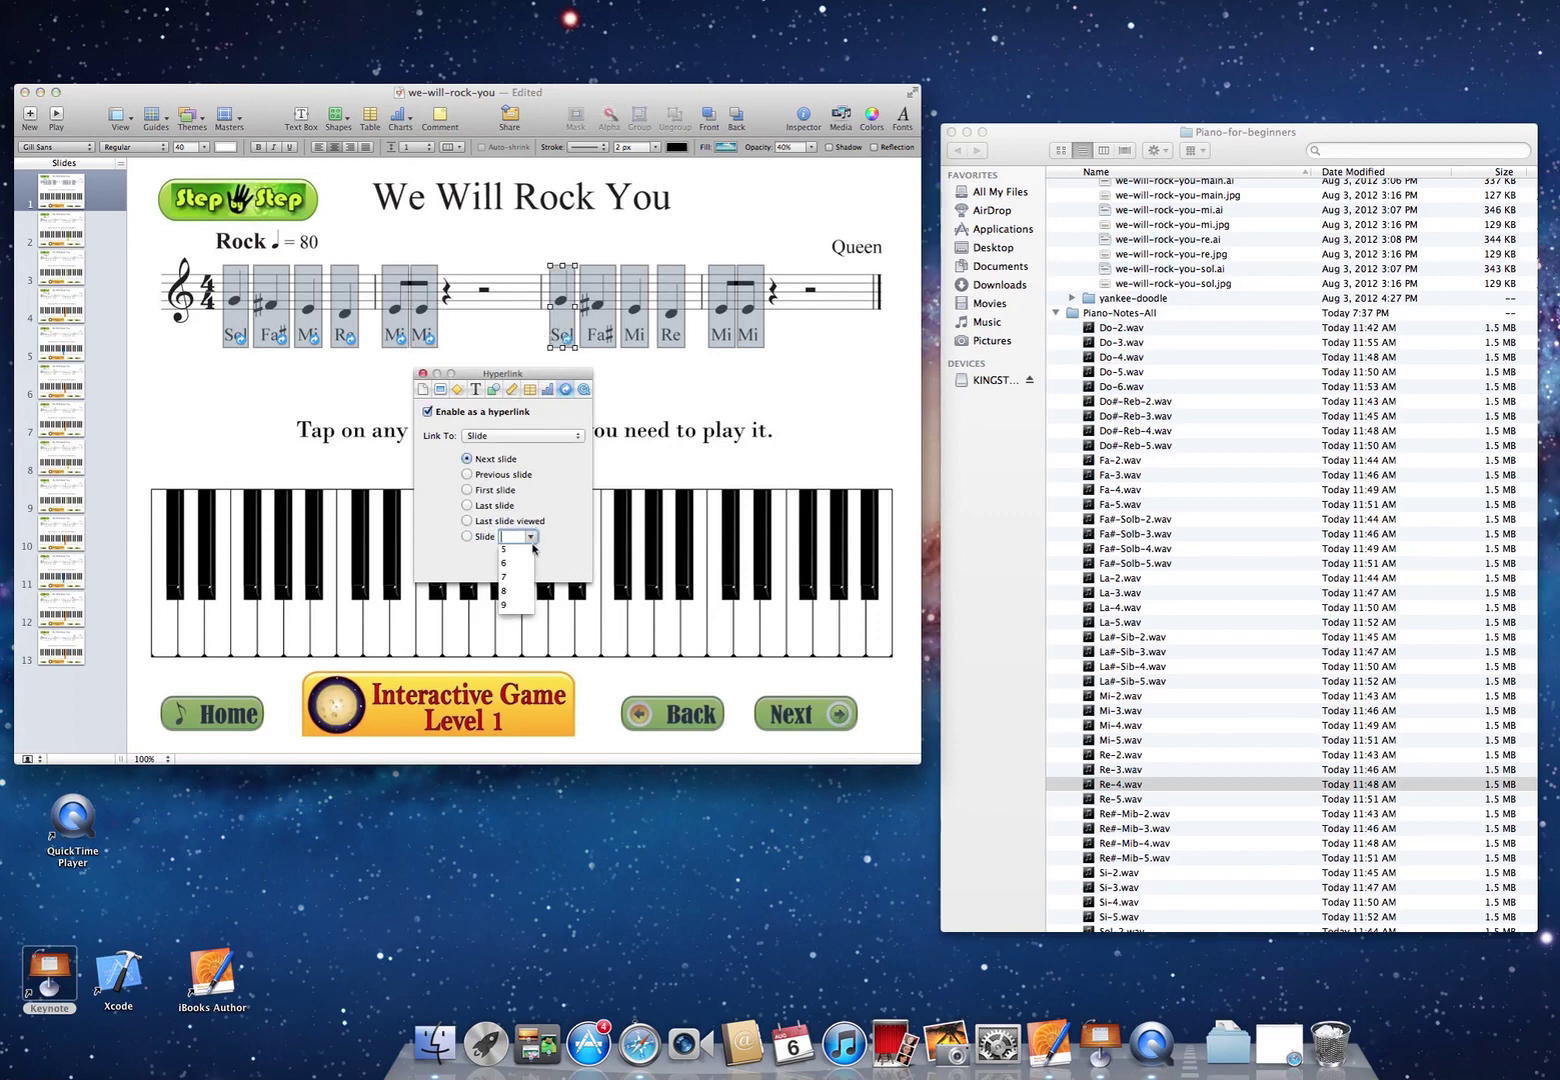
pyautogui.click(507, 591)
pyautogui.click(600, 337)
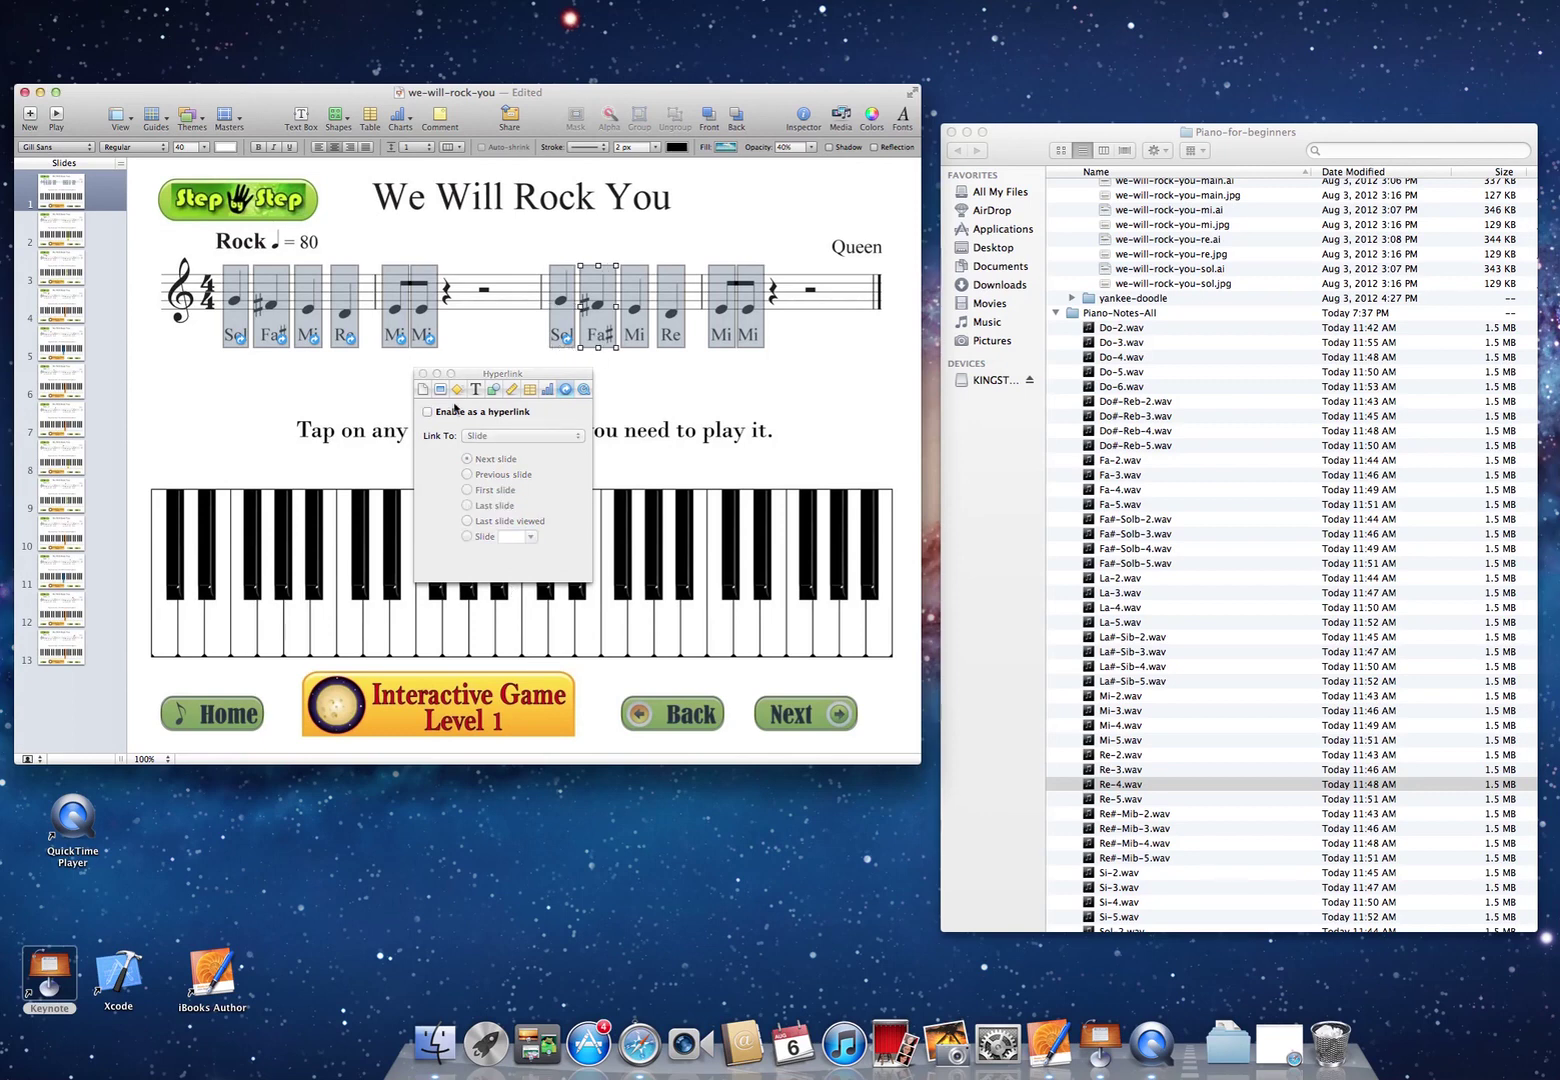
pyautogui.click(427, 412)
pyautogui.click(532, 539)
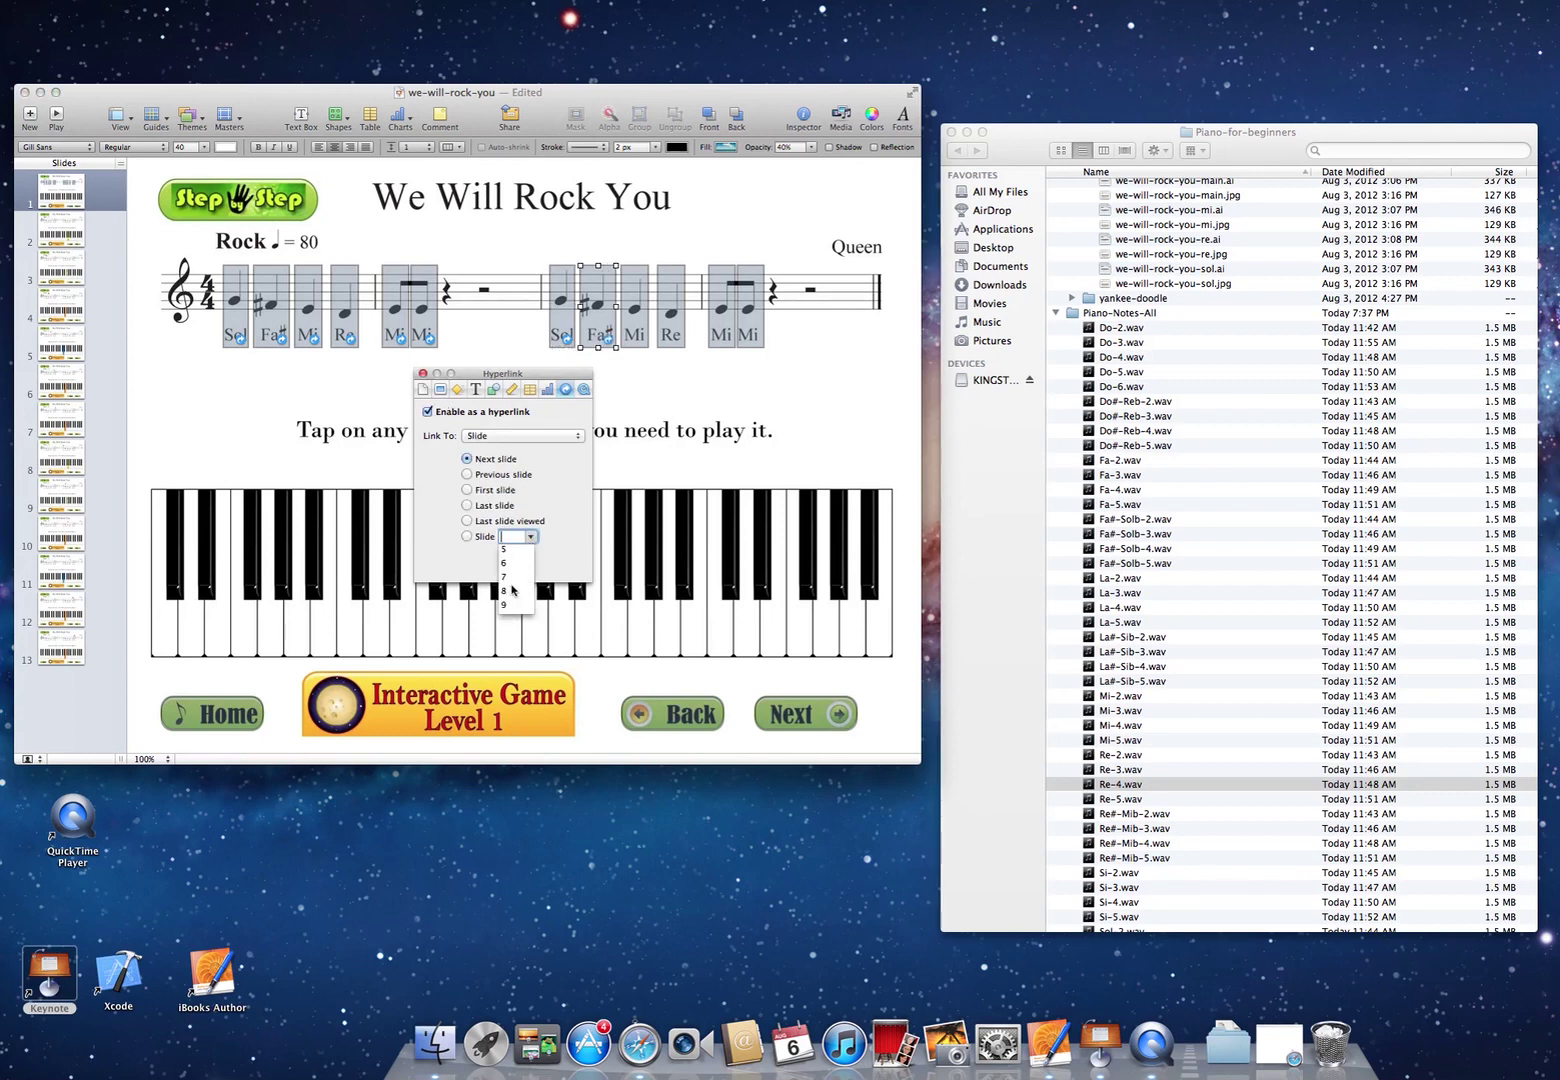
pyautogui.click(505, 605)
# - Hyperlink the second sequence's single Mi rectangle to slide 10 and its Re rectangle to slide 11
pyautogui.click(643, 316)
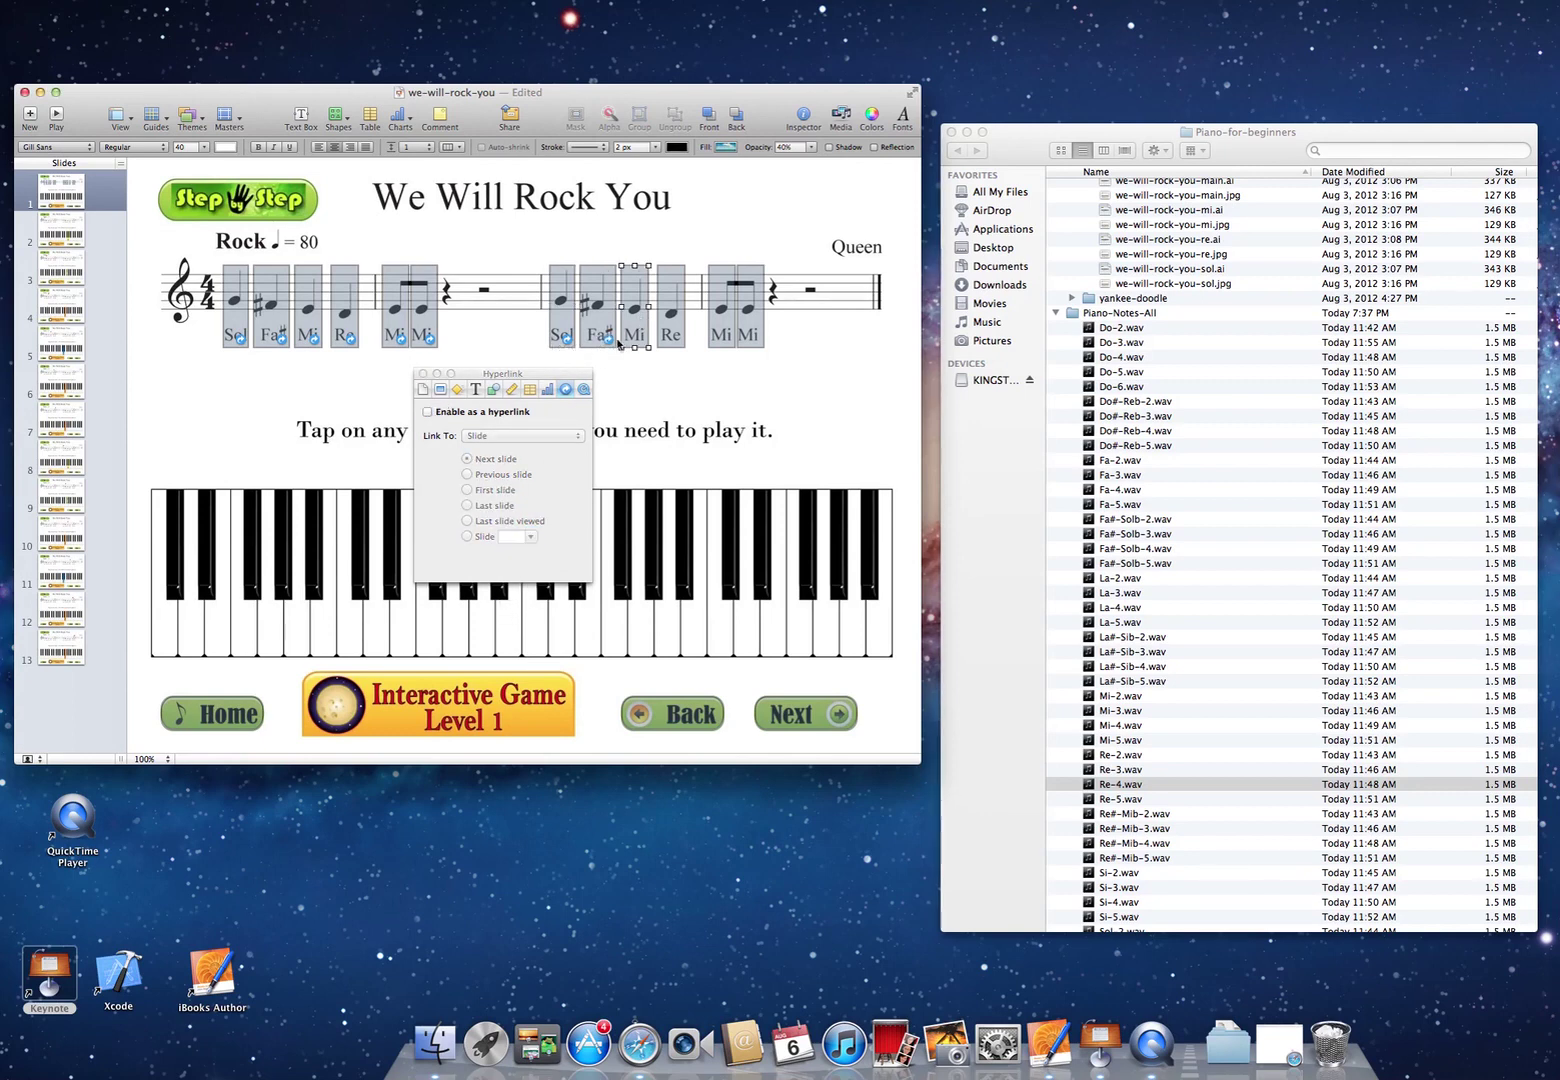
pyautogui.click(531, 537)
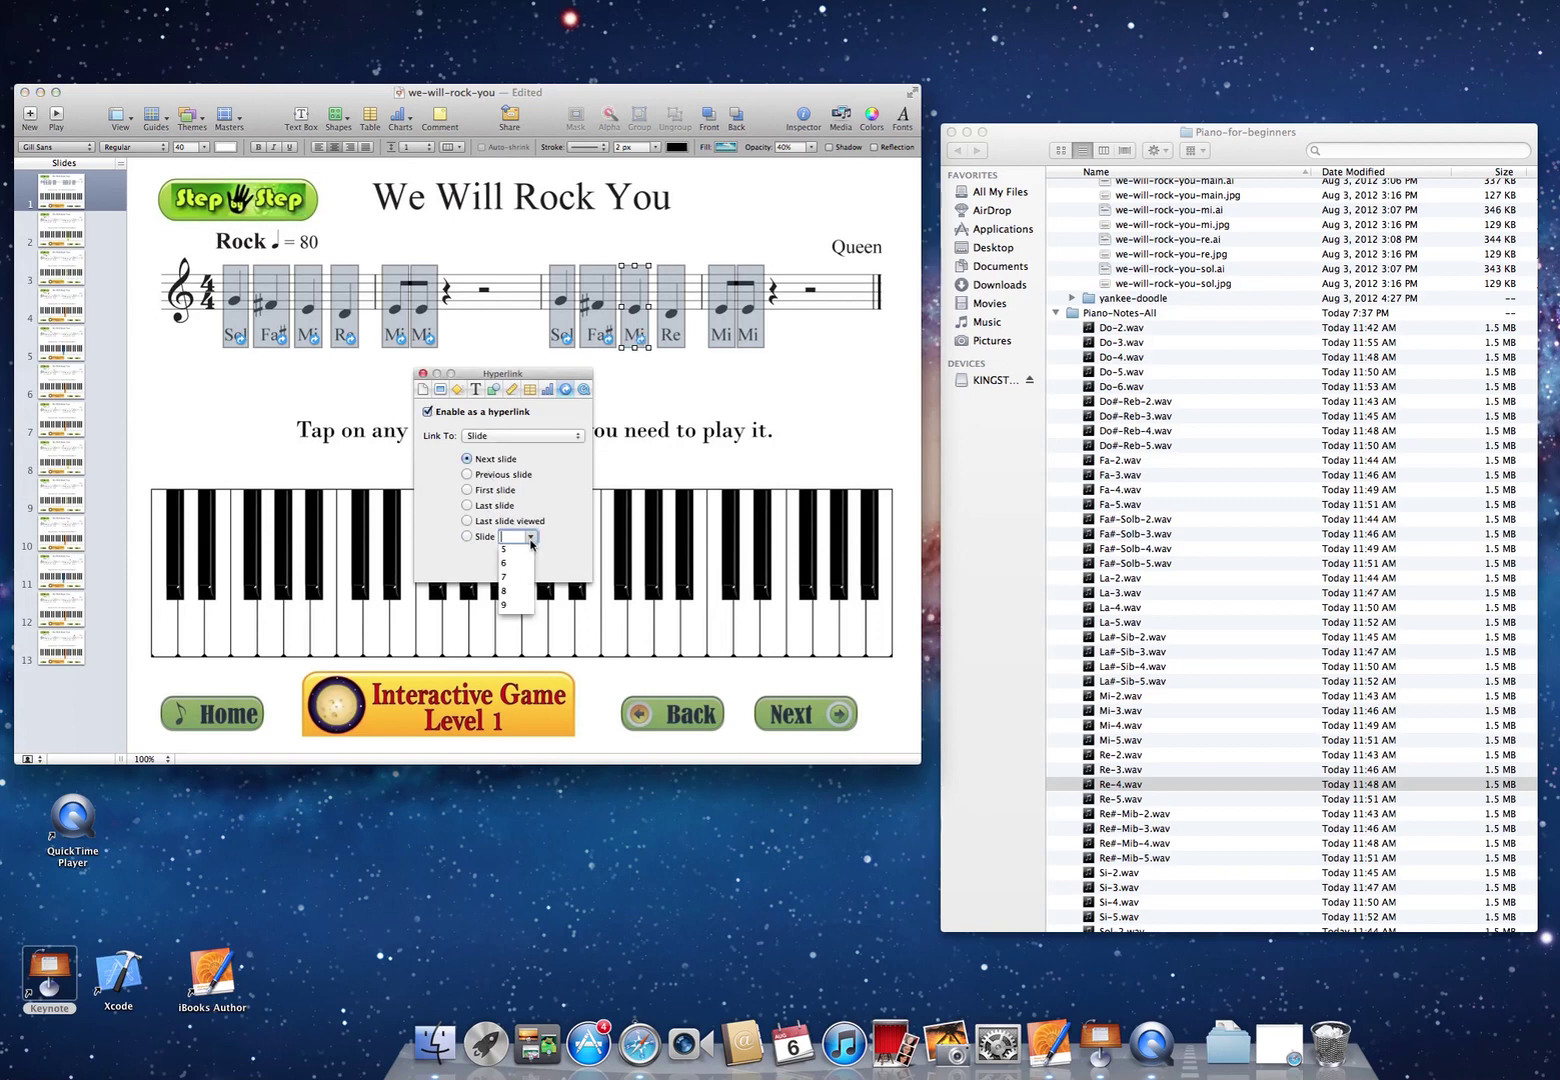
pyautogui.scroll(-2, 519, 568)
pyautogui.click(517, 563)
pyautogui.click(671, 322)
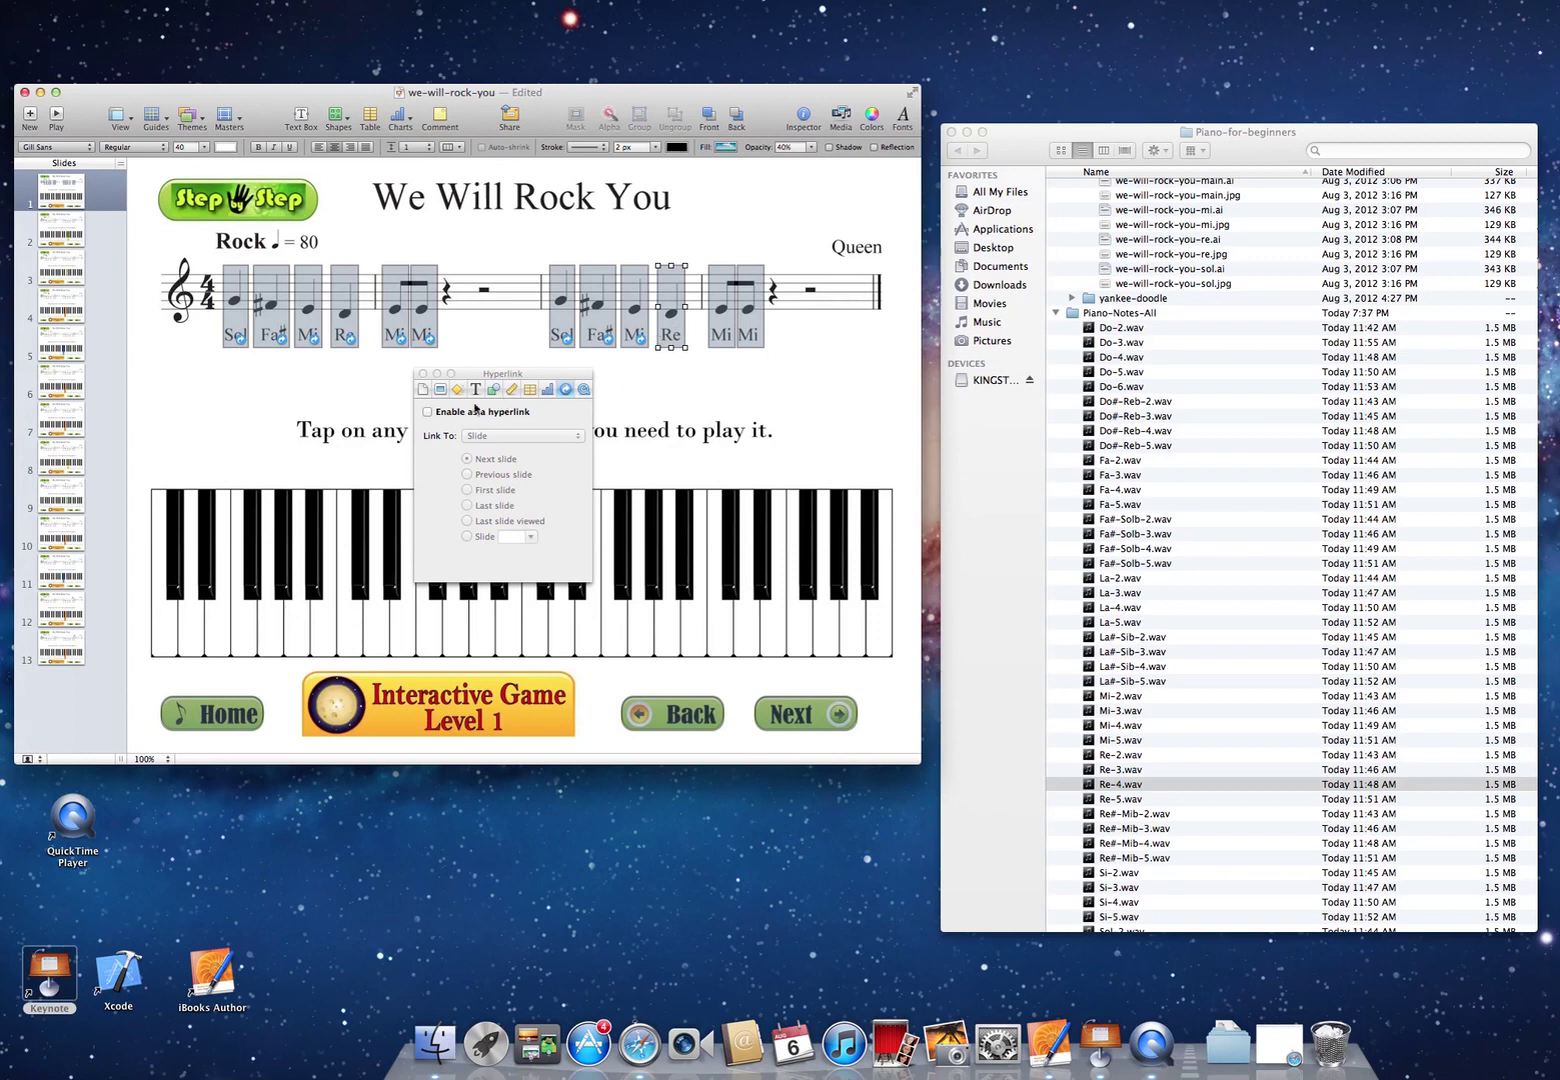
pyautogui.click(429, 412)
pyautogui.click(531, 537)
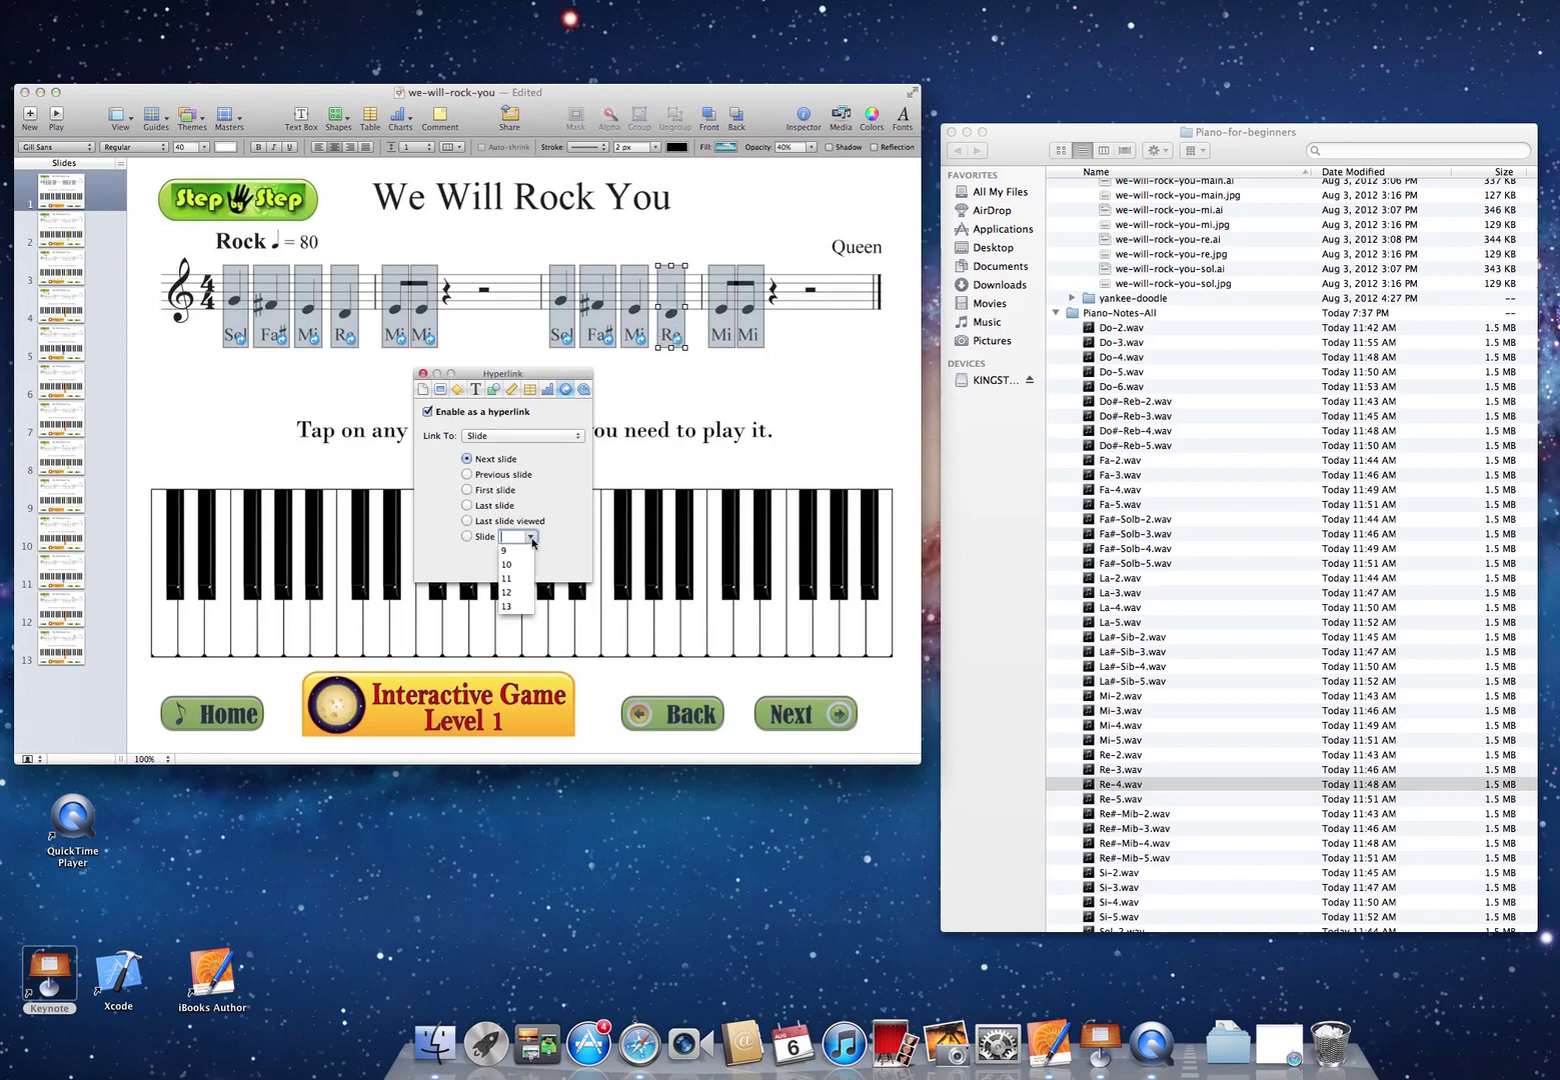
pyautogui.click(513, 579)
# - Hyperlink the second sequence's two beamed Mi rectangles to slide 12 and slide 13, in order
pyautogui.click(728, 328)
pyautogui.click(429, 412)
pyautogui.click(531, 537)
pyautogui.click(508, 593)
pyautogui.click(751, 317)
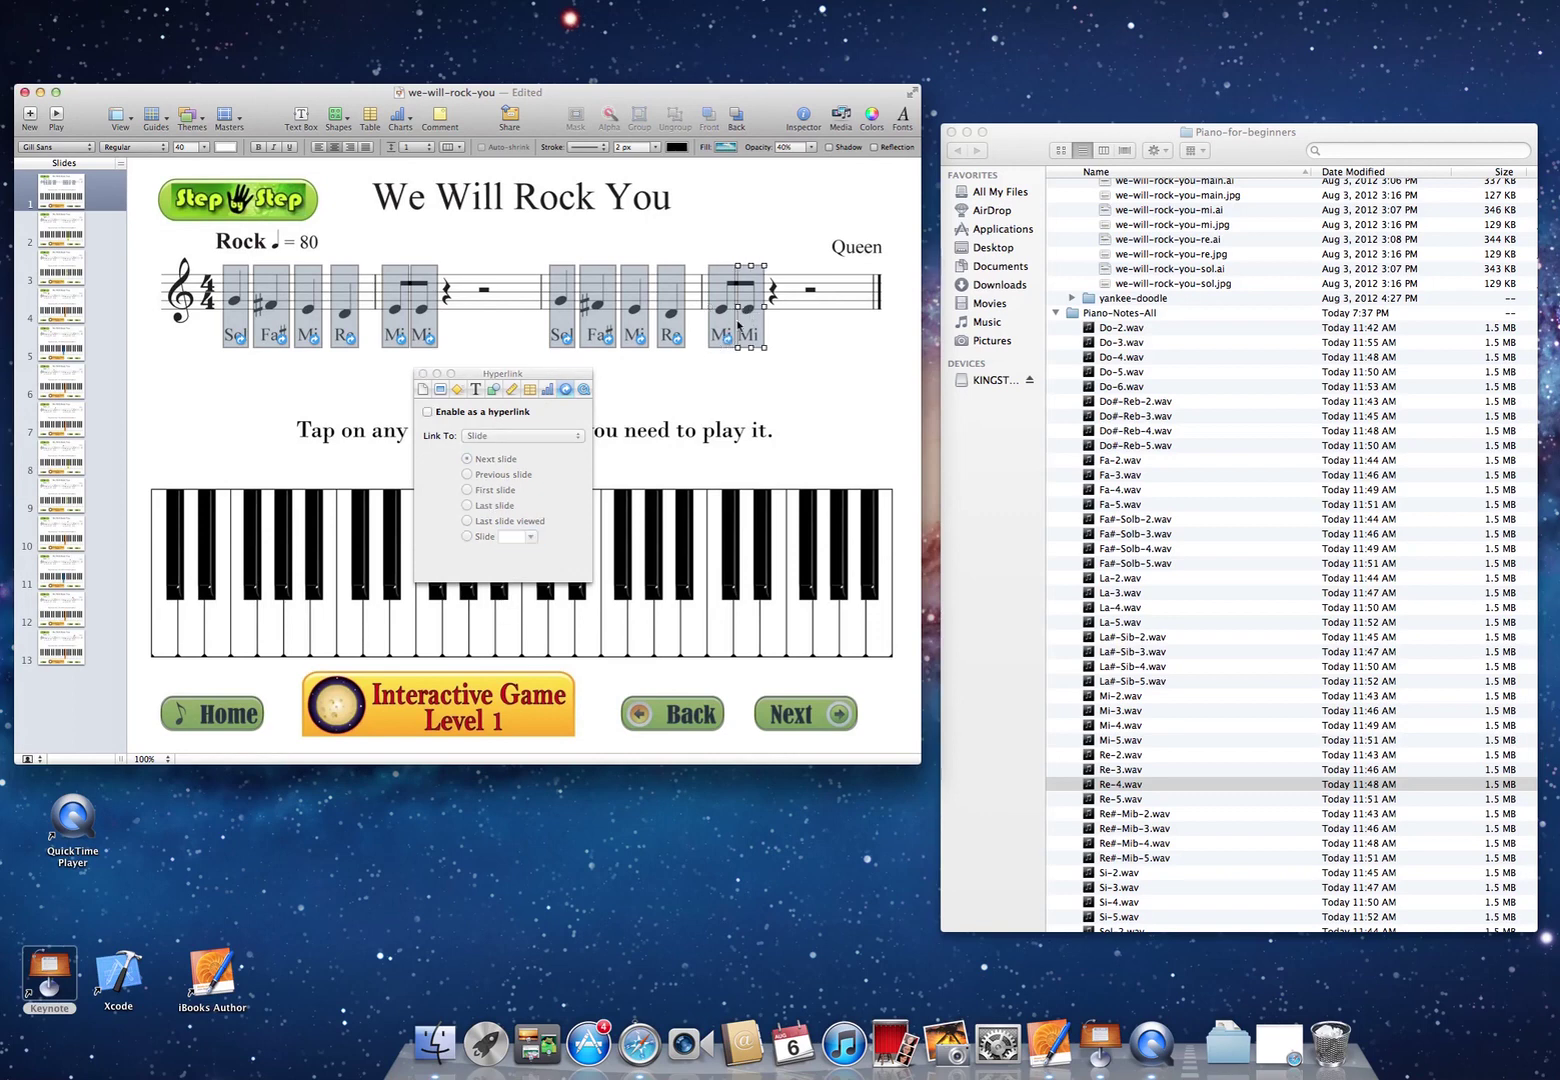
pyautogui.click(428, 412)
pyautogui.click(531, 537)
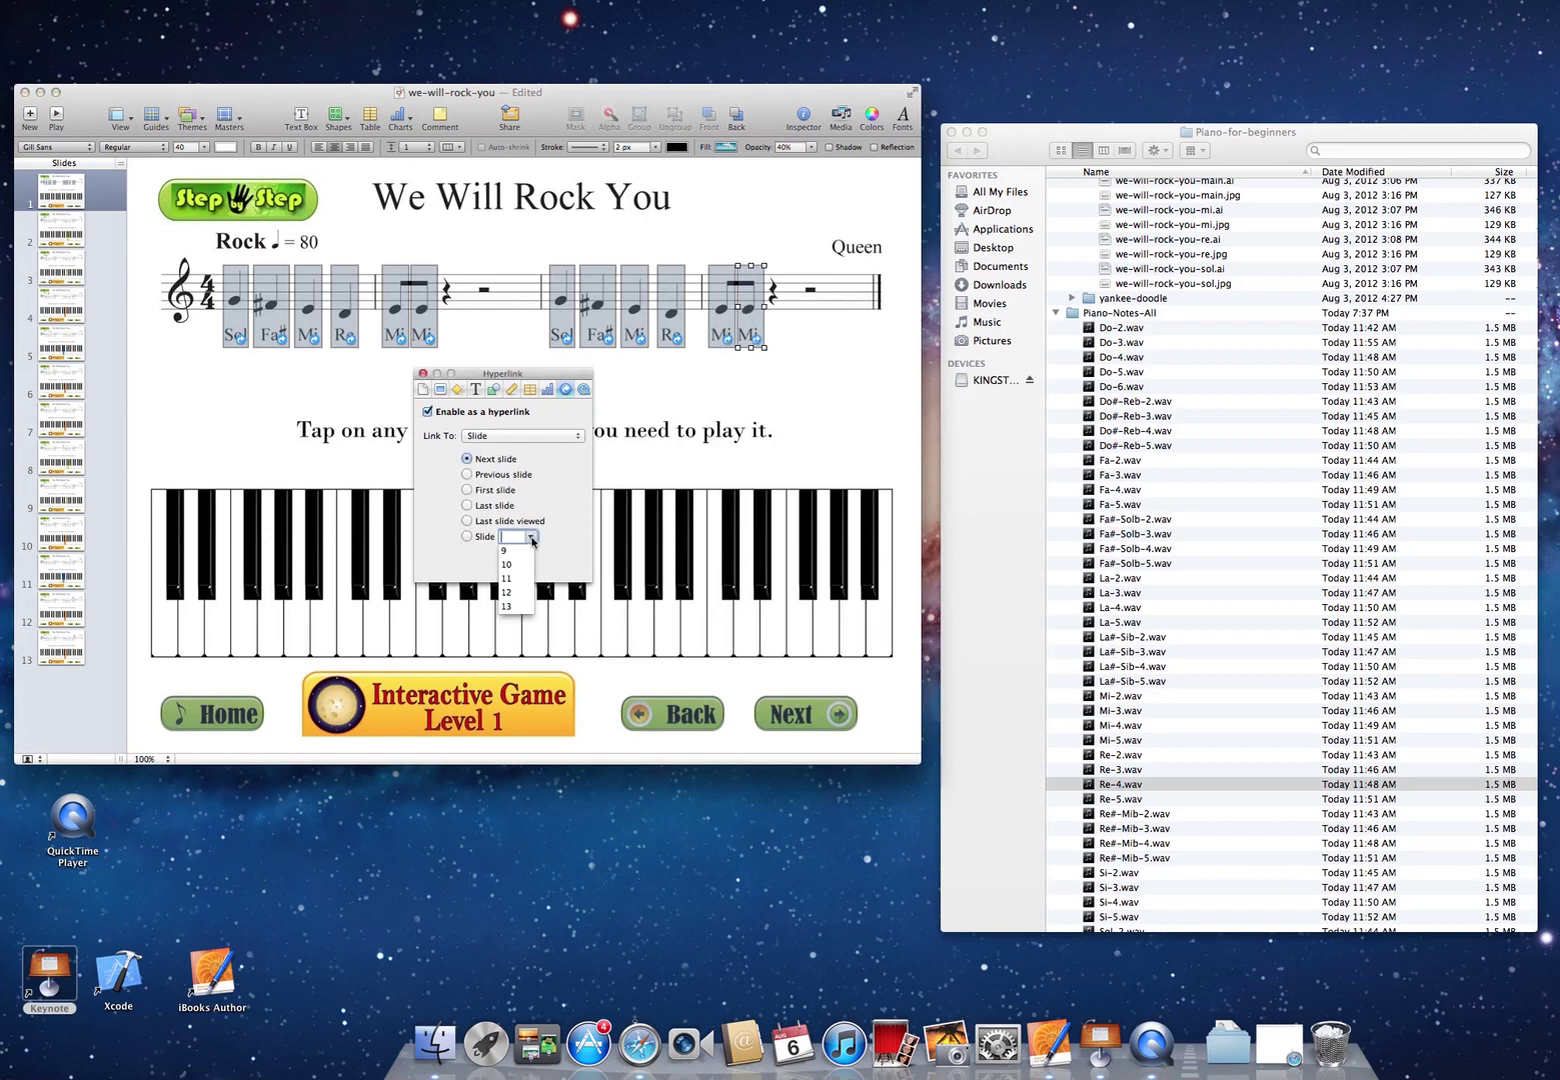
pyautogui.click(507, 606)
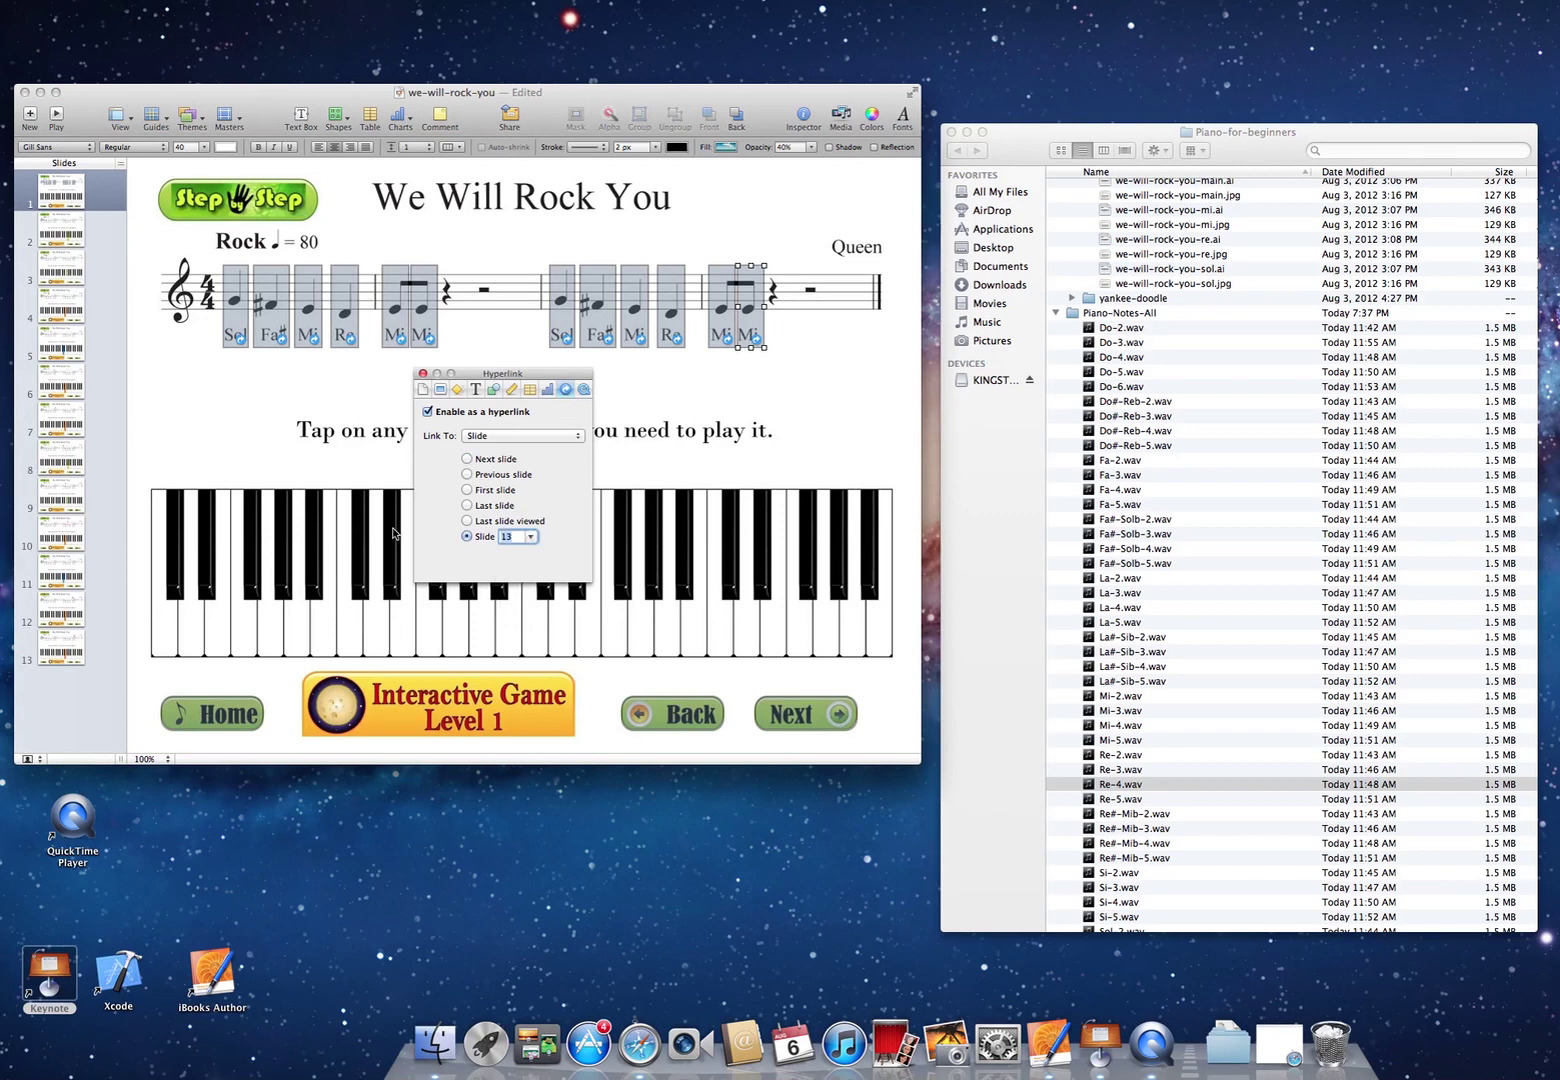
# - Hyperlink the rectangle over the Home button to slide 1
pyautogui.click(227, 712)
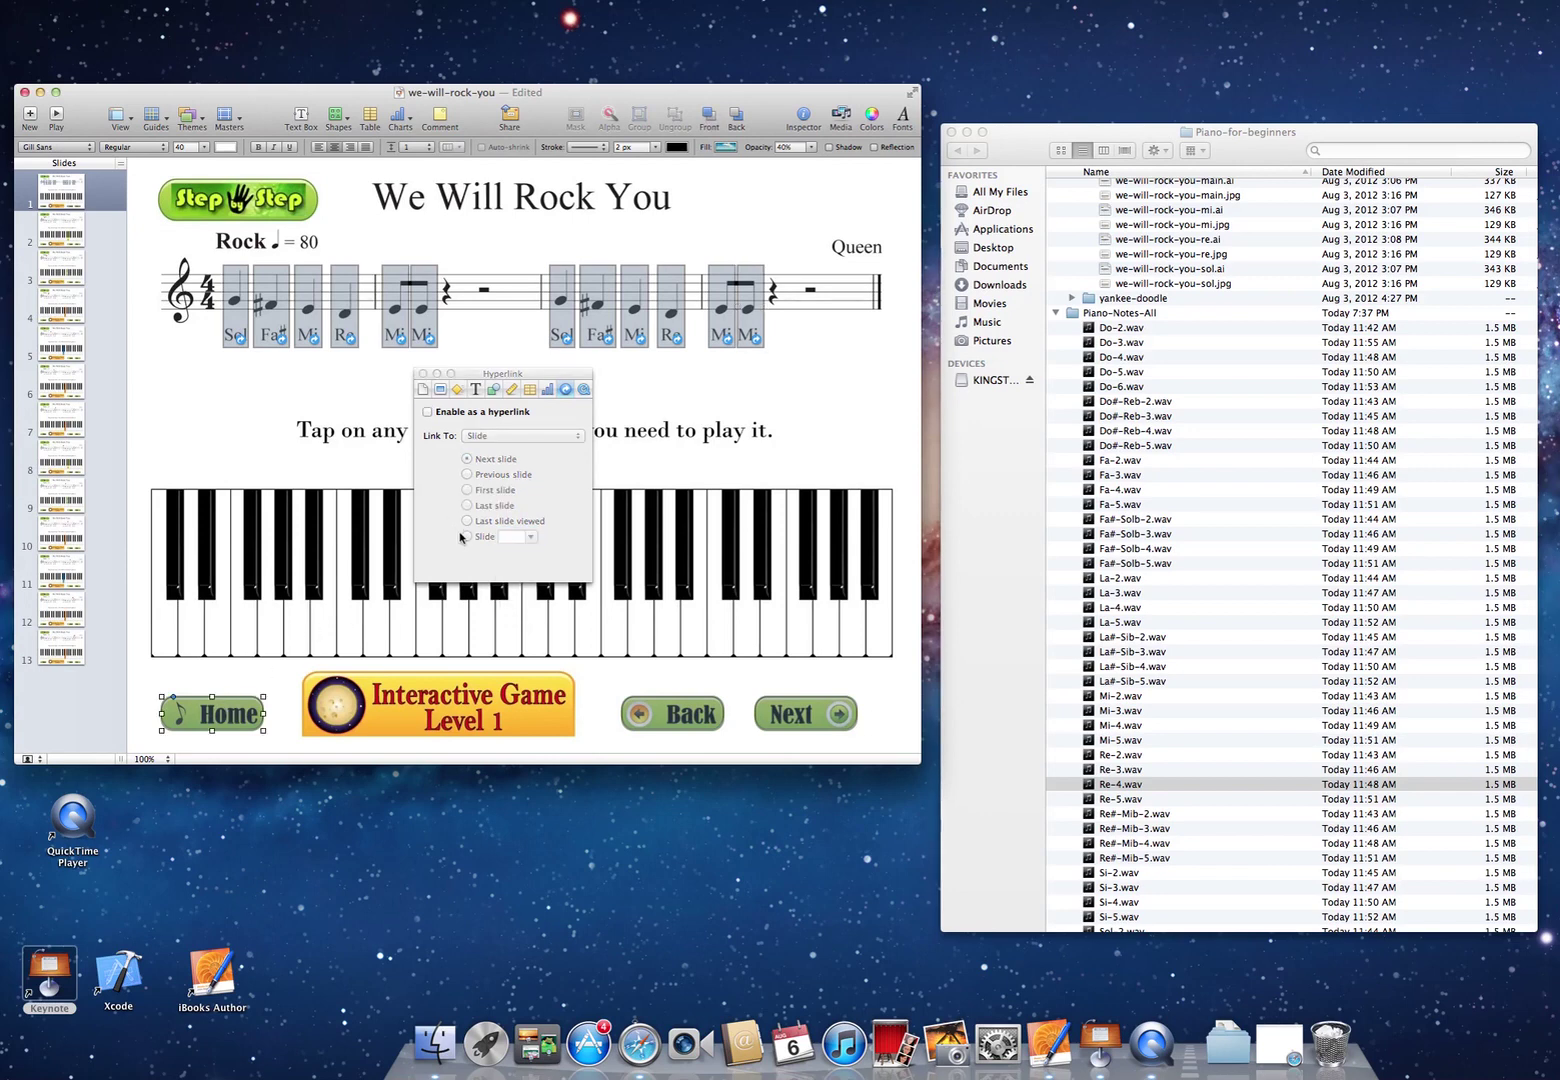
pyautogui.click(428, 412)
pyautogui.click(530, 537)
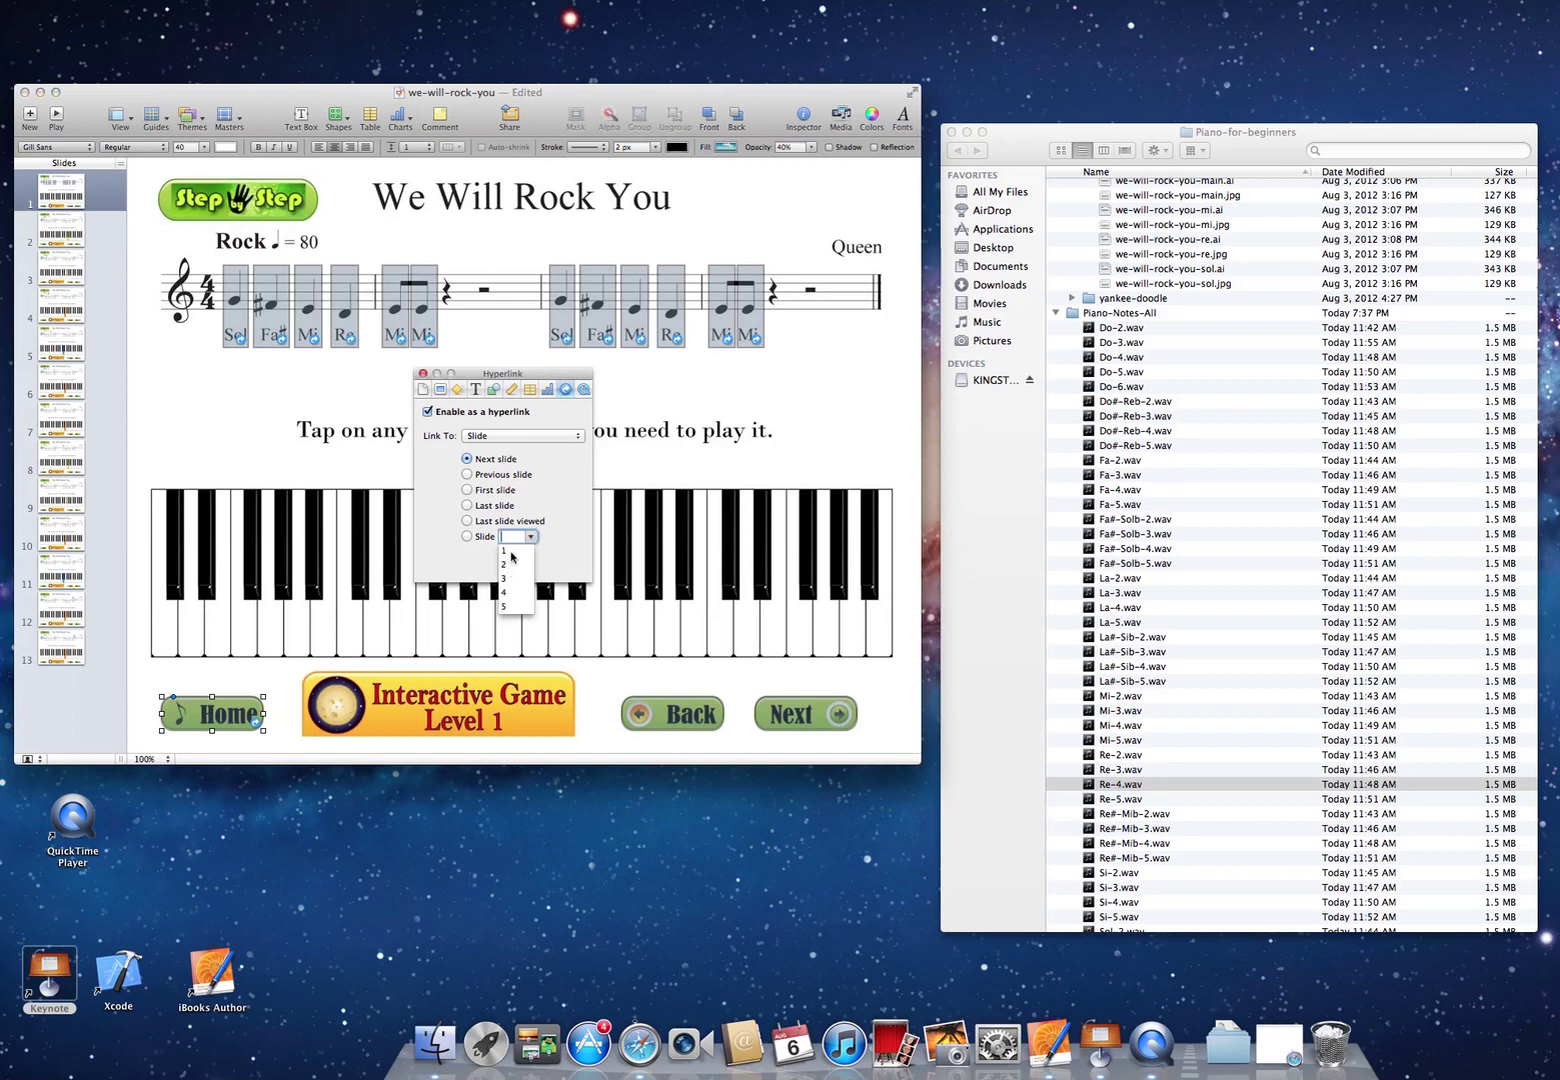
pyautogui.click(510, 552)
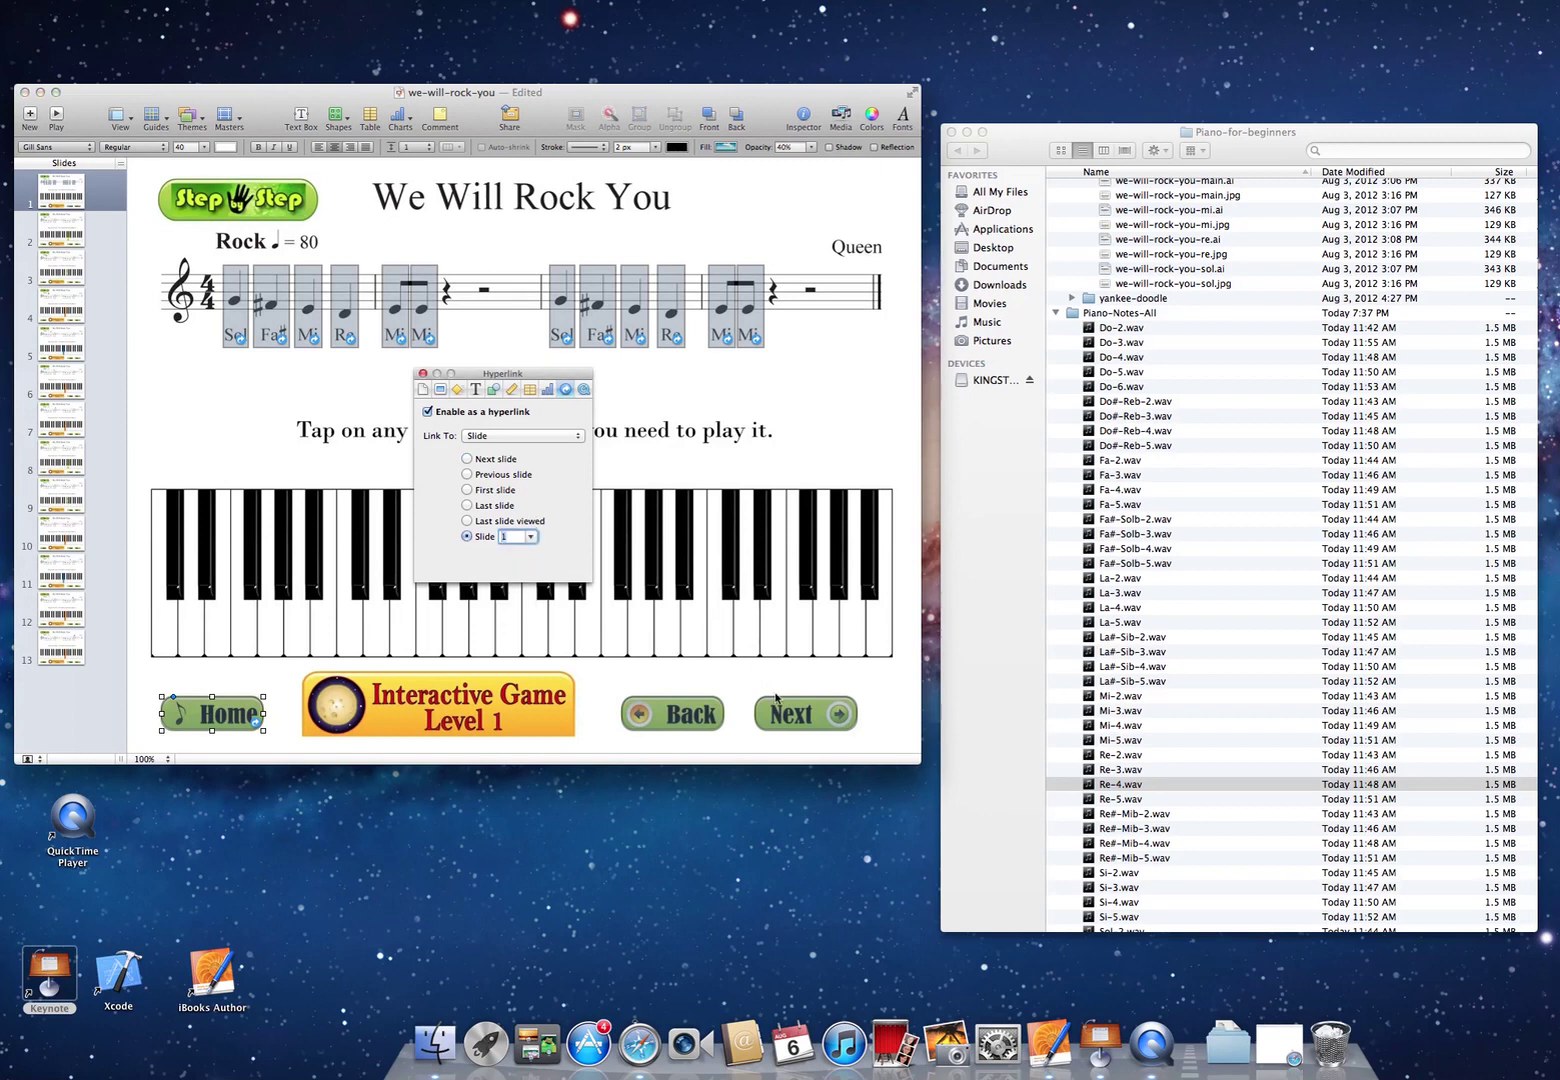
# - Hyperlink the Next button's rectangle to the next slide and the Back button's rectangle to the previous slide
pyautogui.click(812, 712)
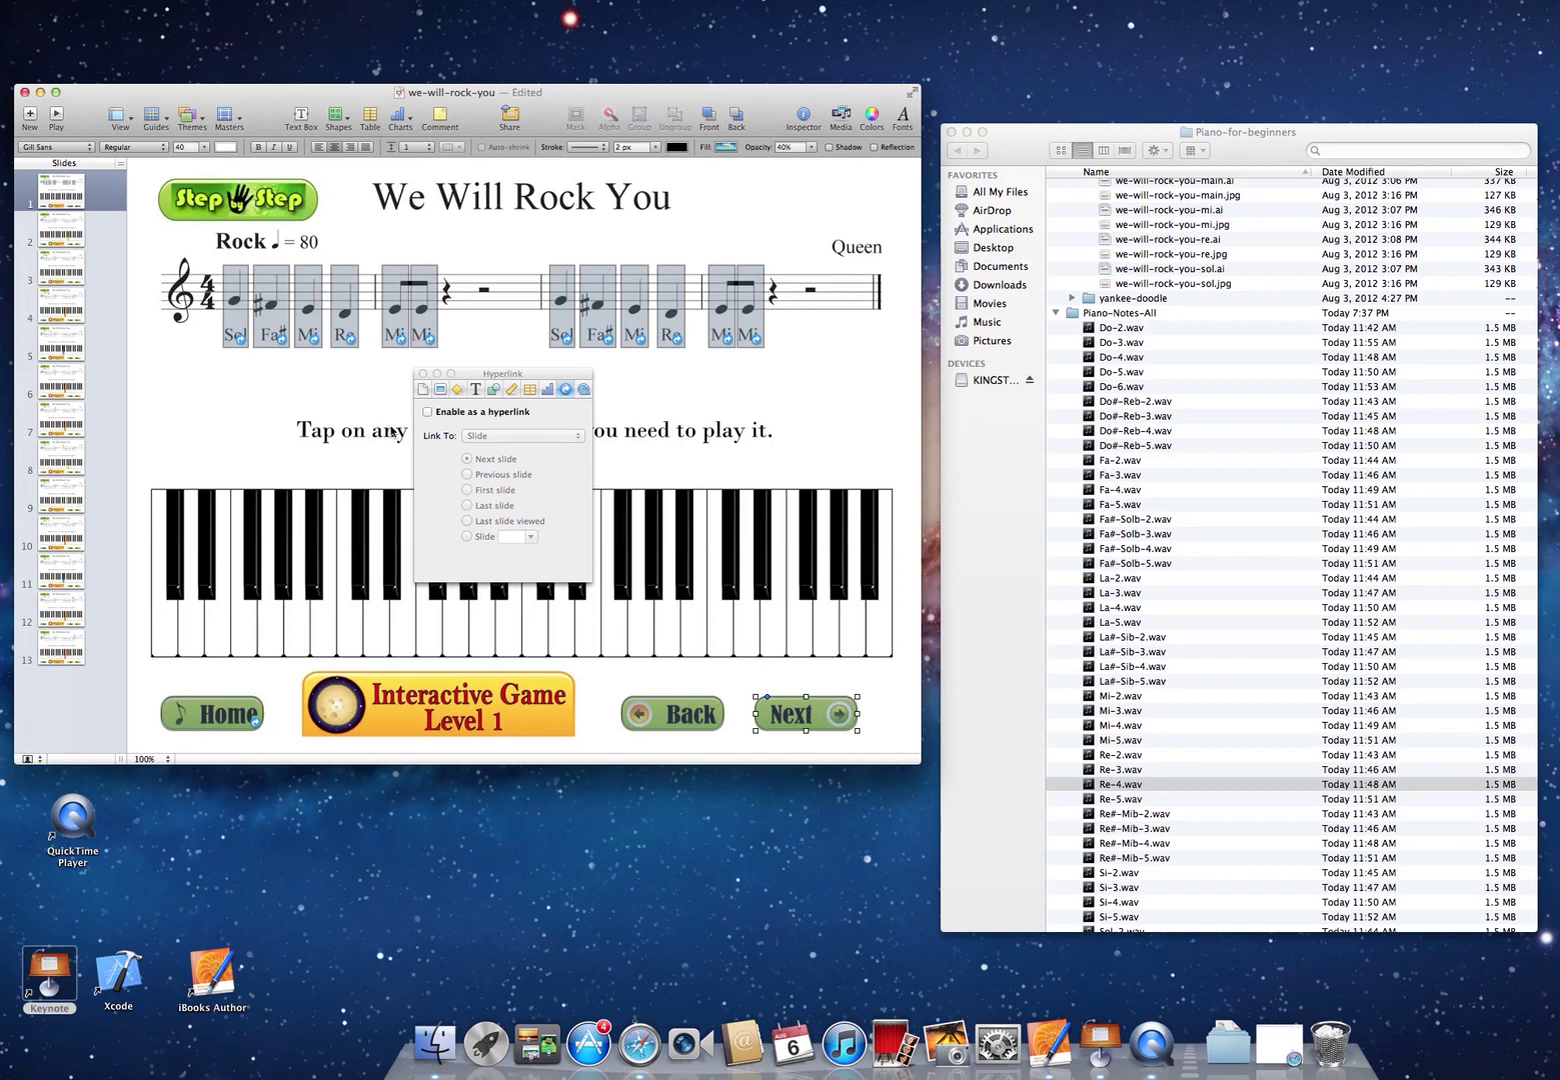
pyautogui.click(428, 412)
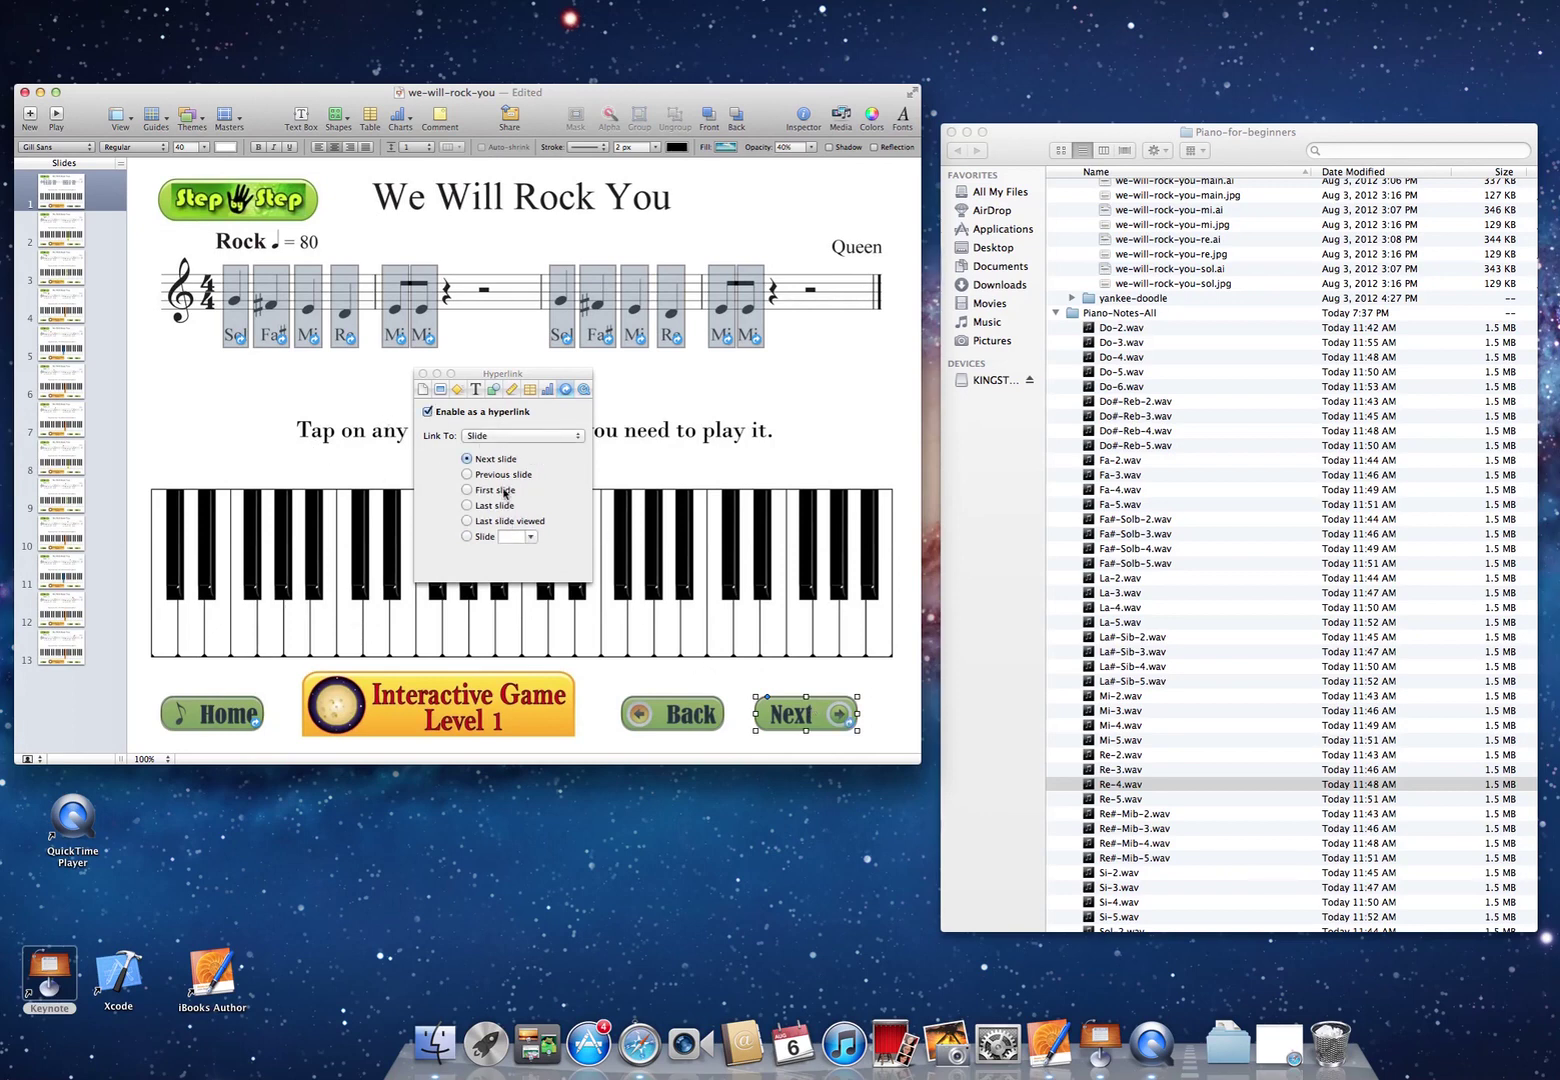
pyautogui.click(706, 716)
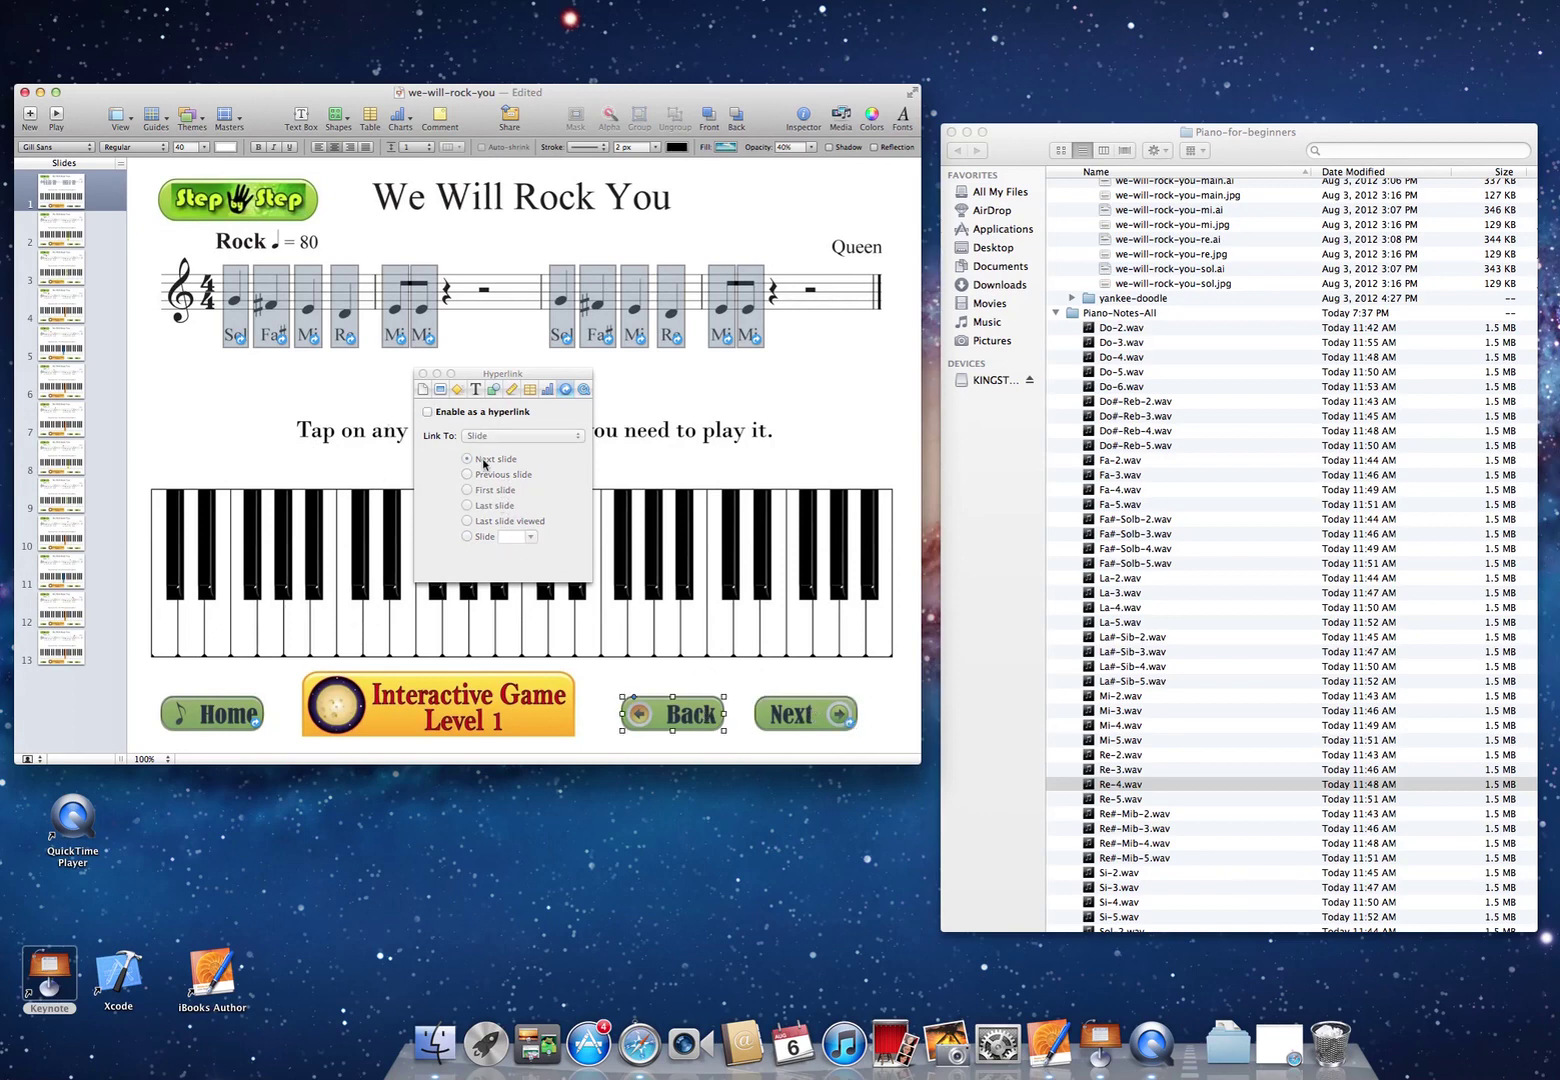
pyautogui.click(428, 412)
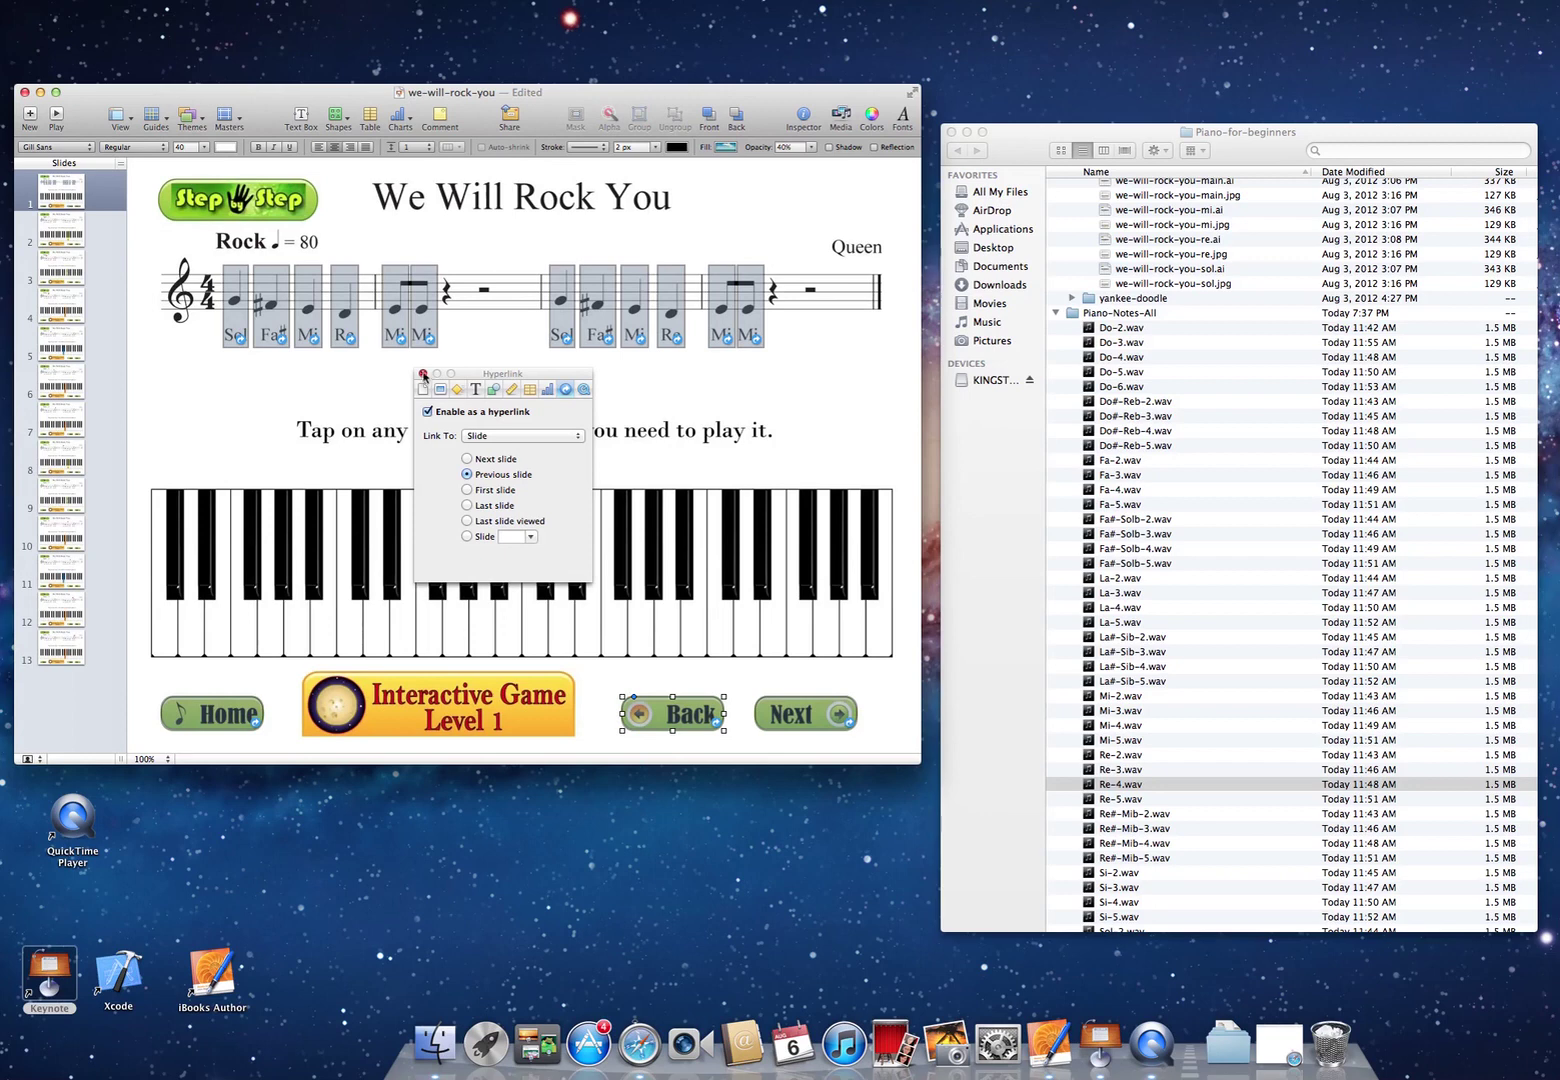
# - Select all the hyperlinked note and button rectangles on slide 1 and set their opacity to 0%
pyautogui.moveTo(467, 375); pyautogui.dragTo(572, 795)
pyautogui.click(470, 519)
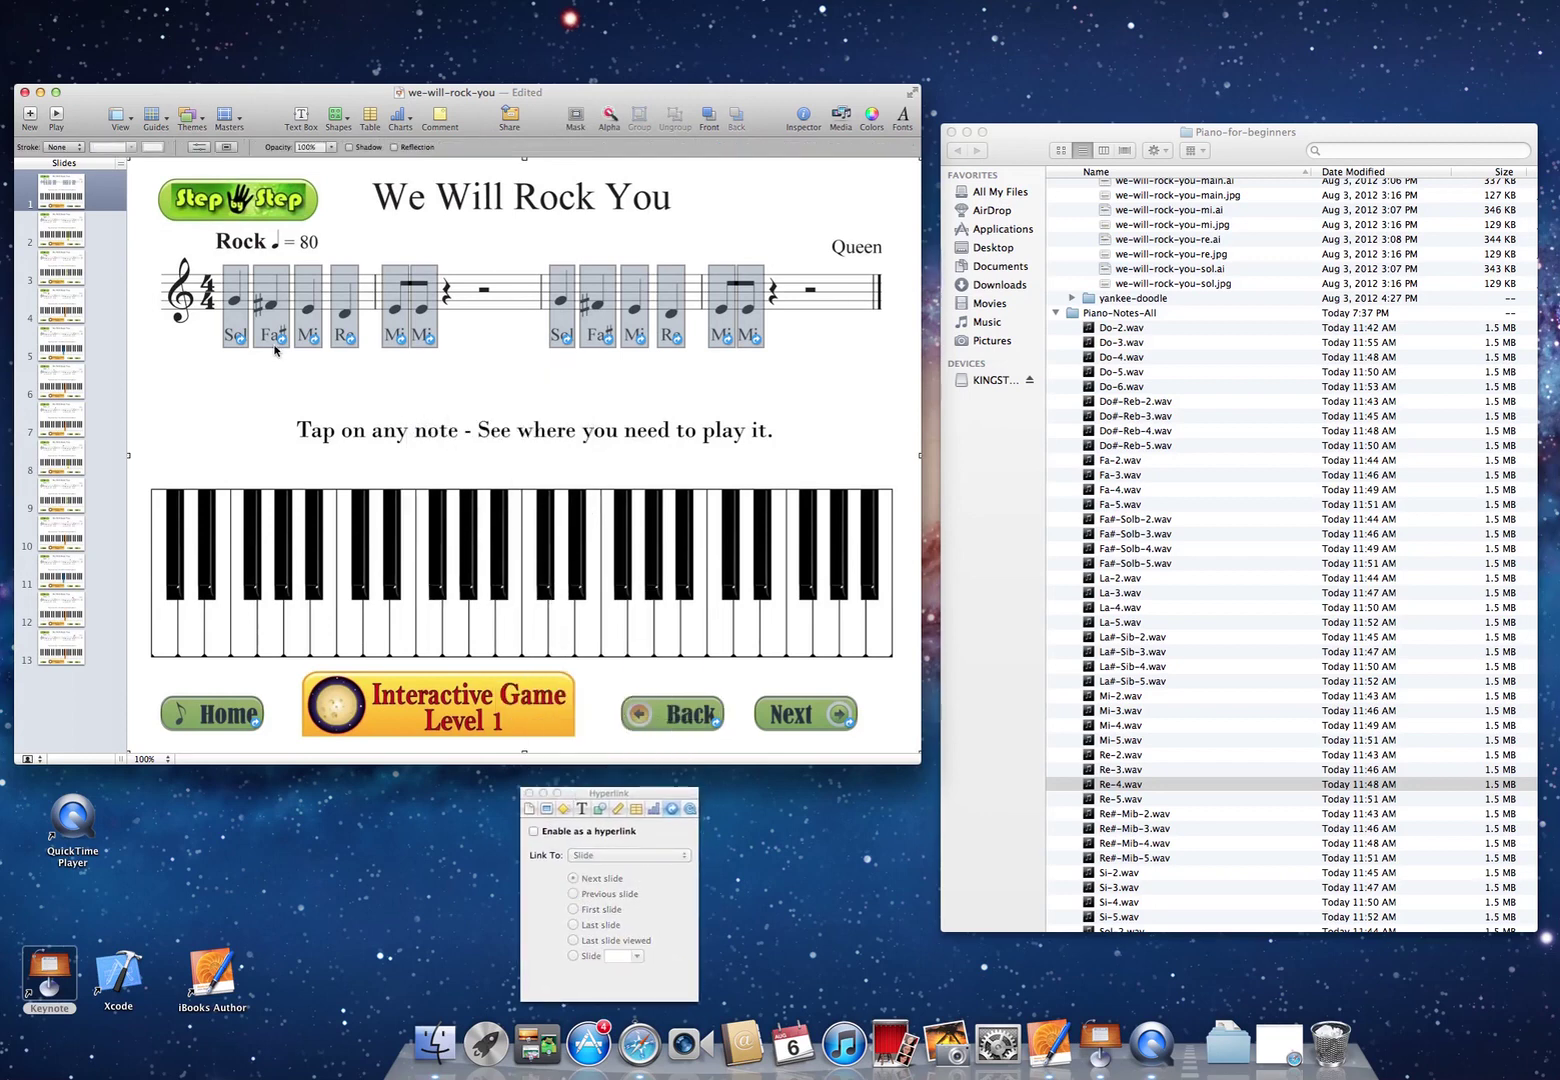
pyautogui.click(238, 313)
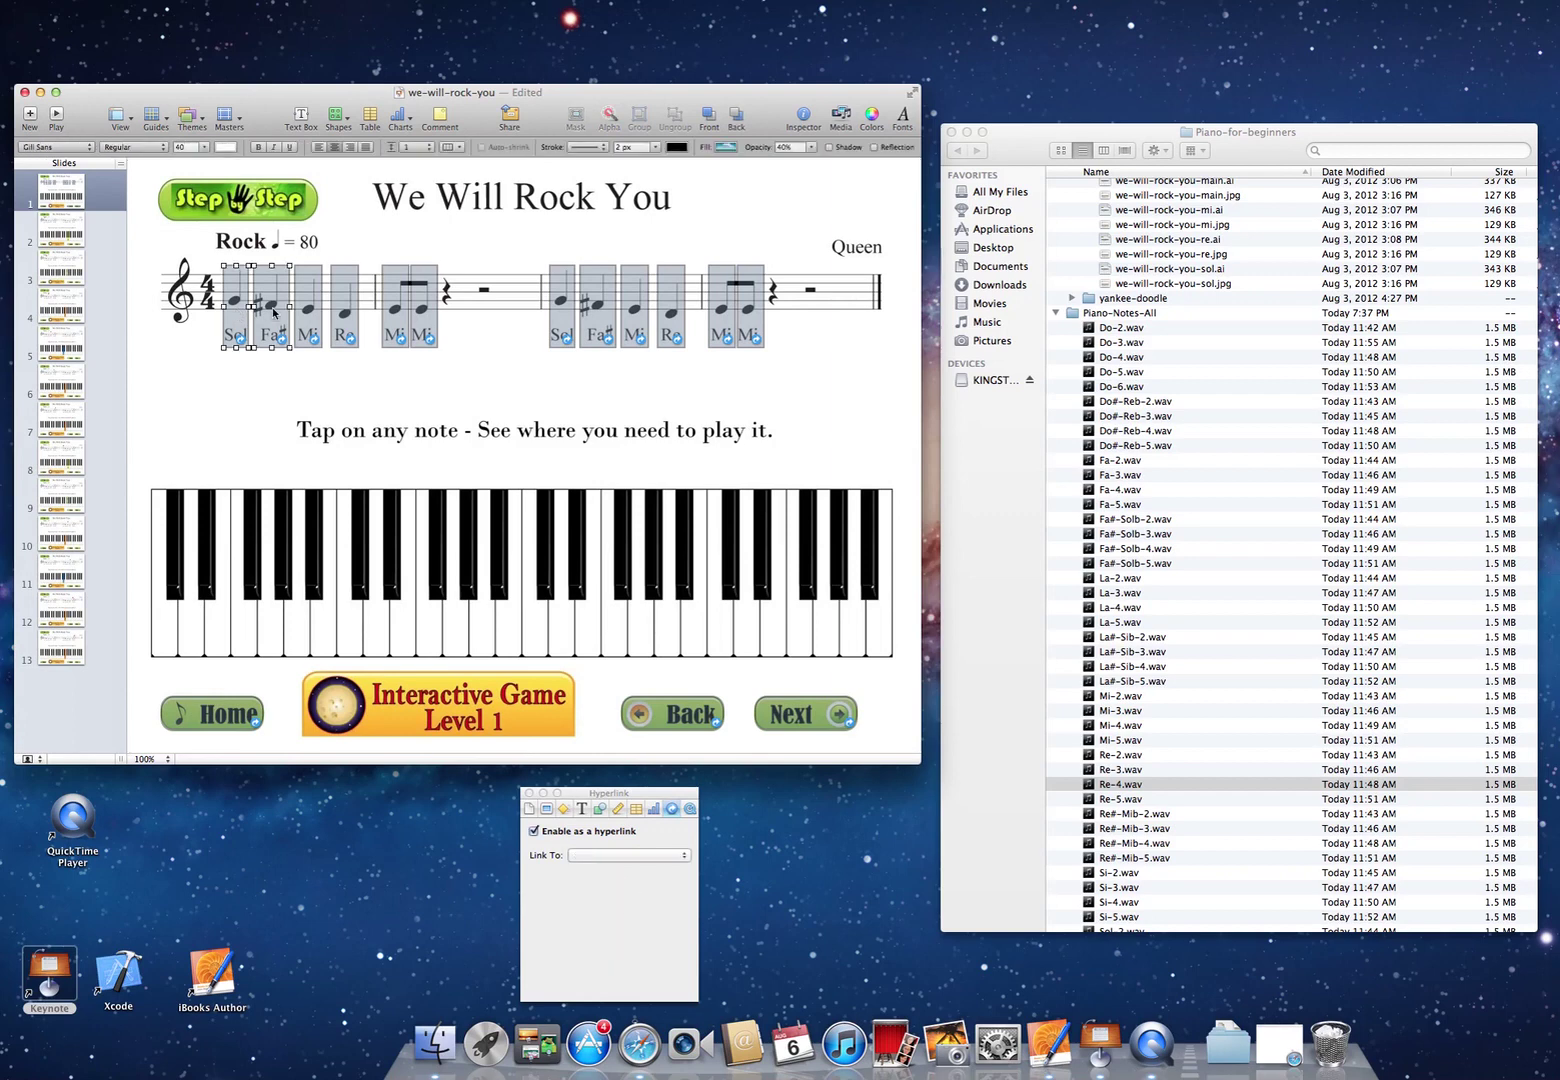
pyautogui.click(398, 431)
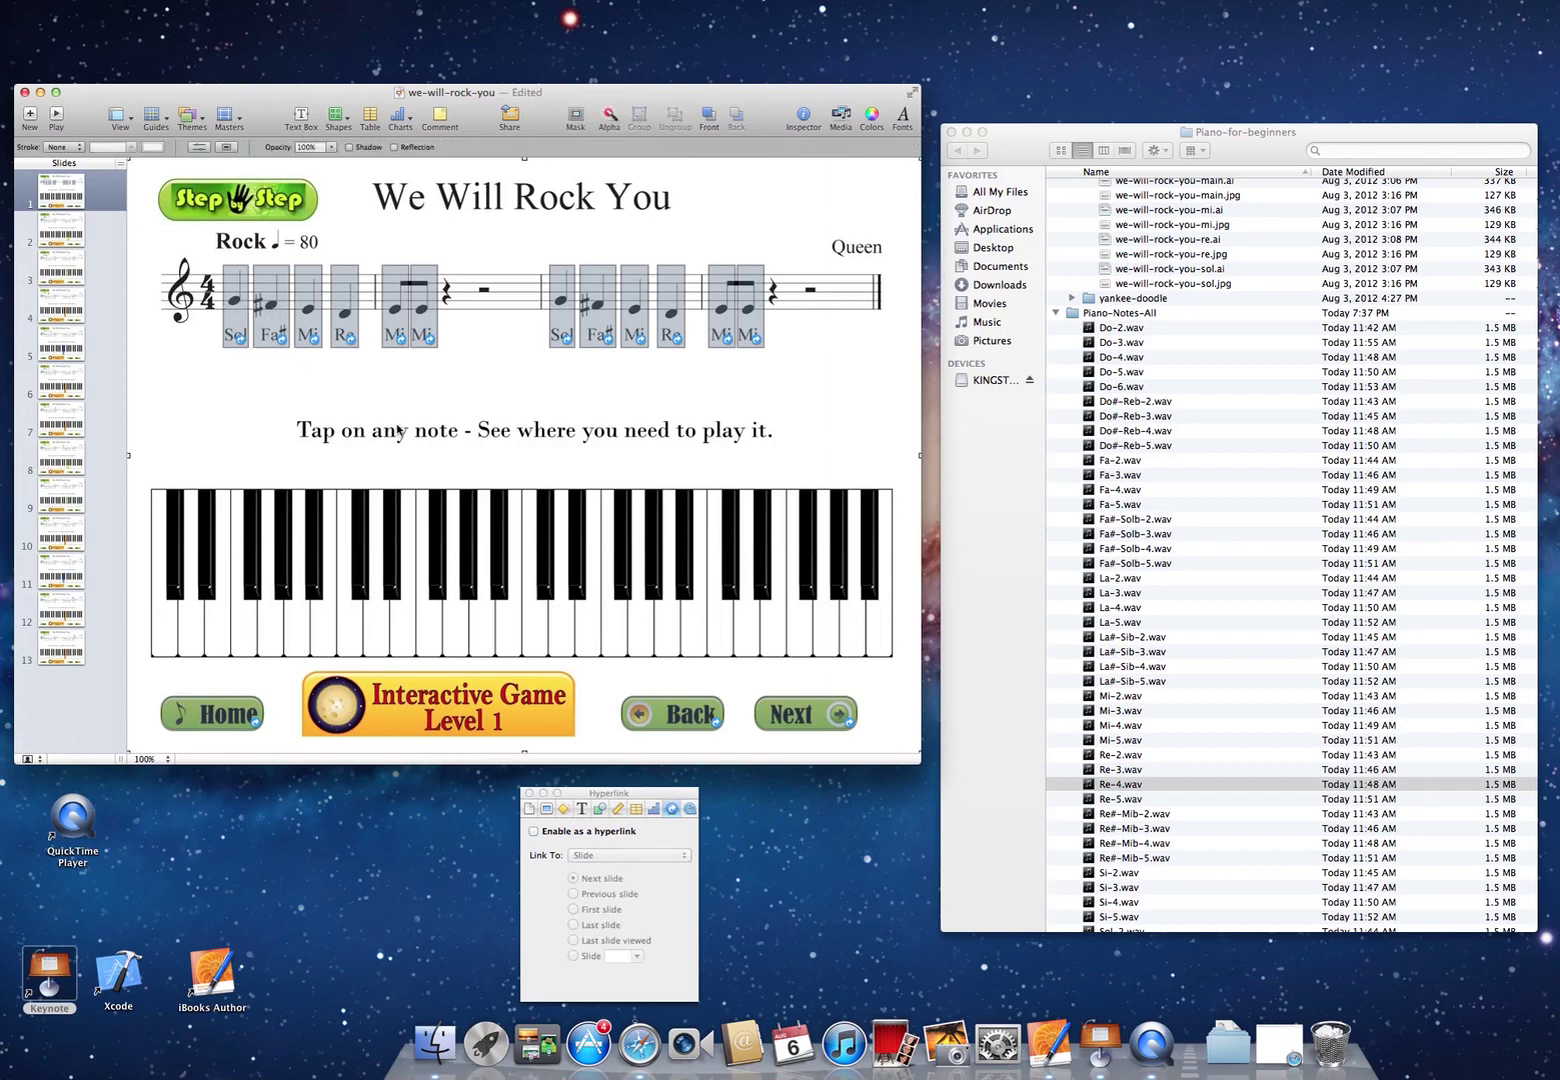
pyautogui.press('super+a')
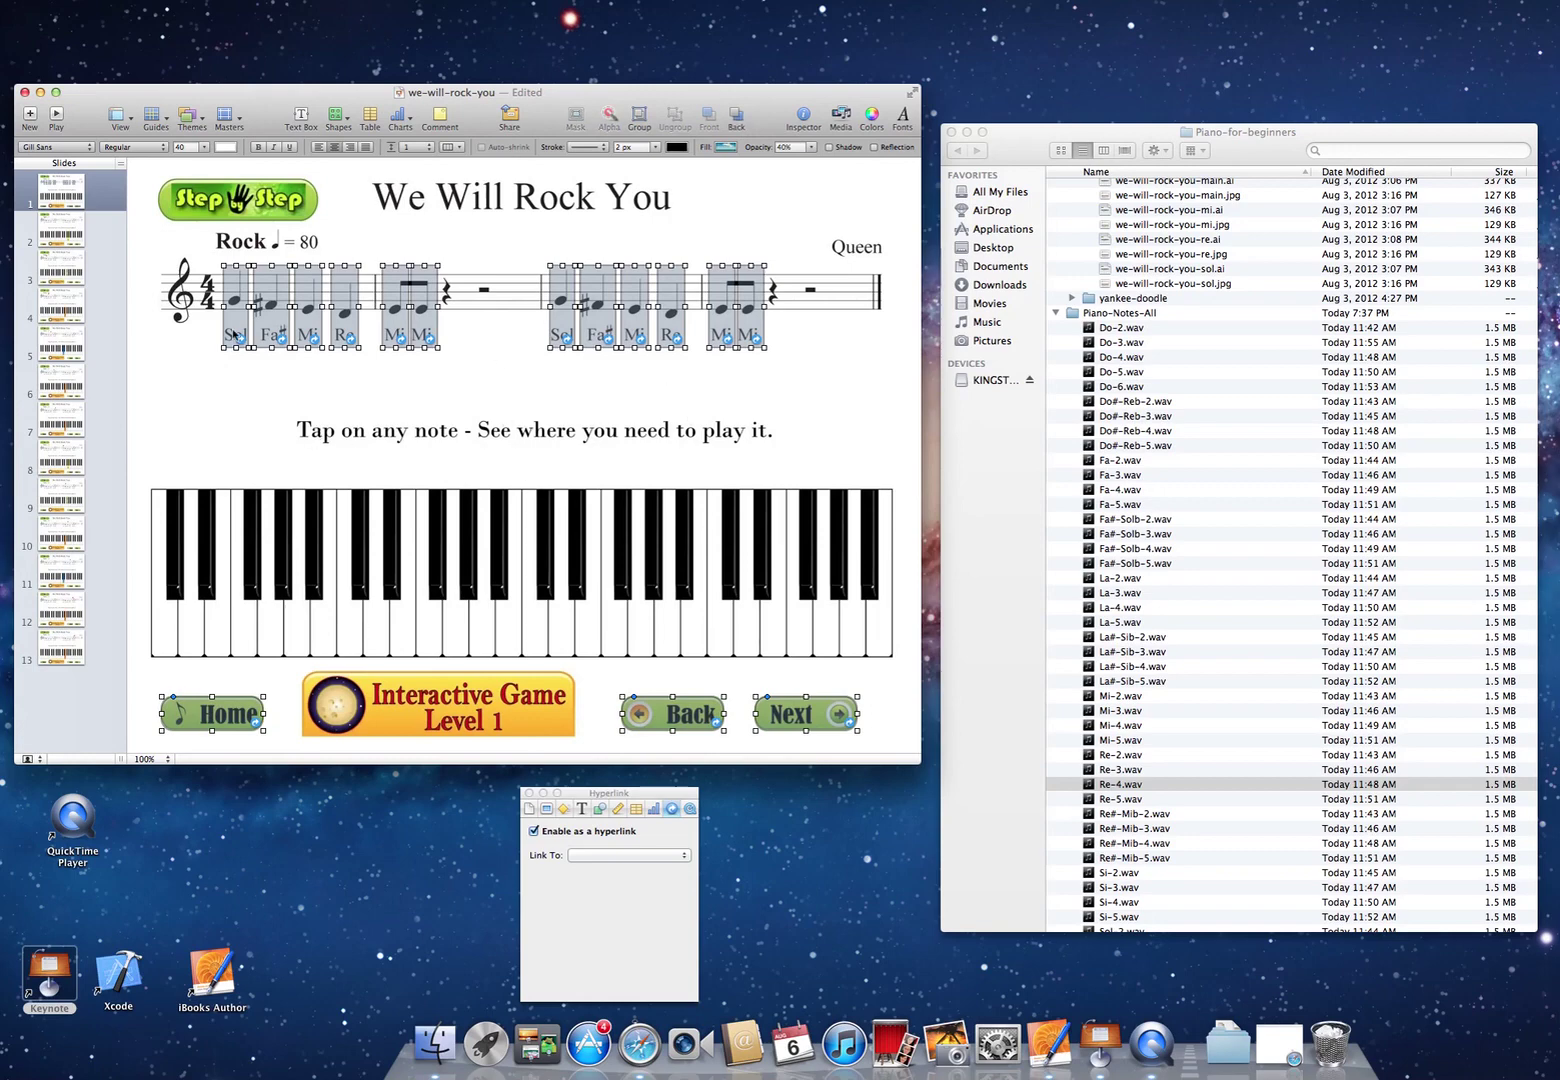
pyautogui.click(812, 148)
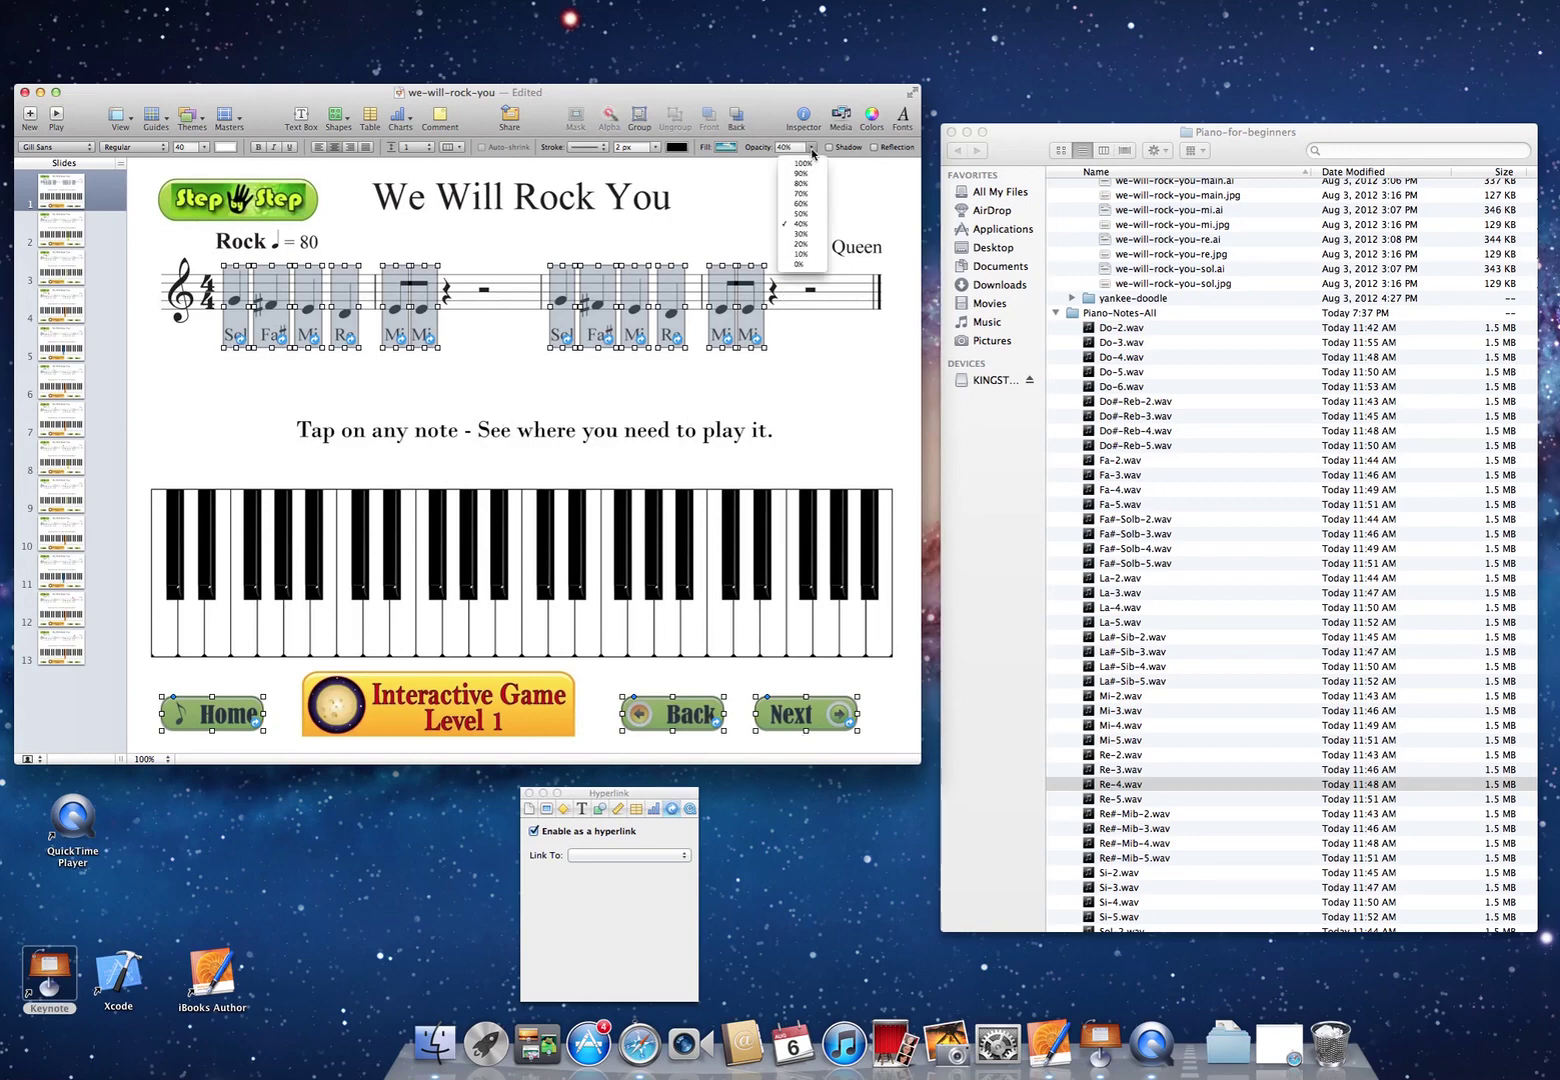
pyautogui.click(803, 265)
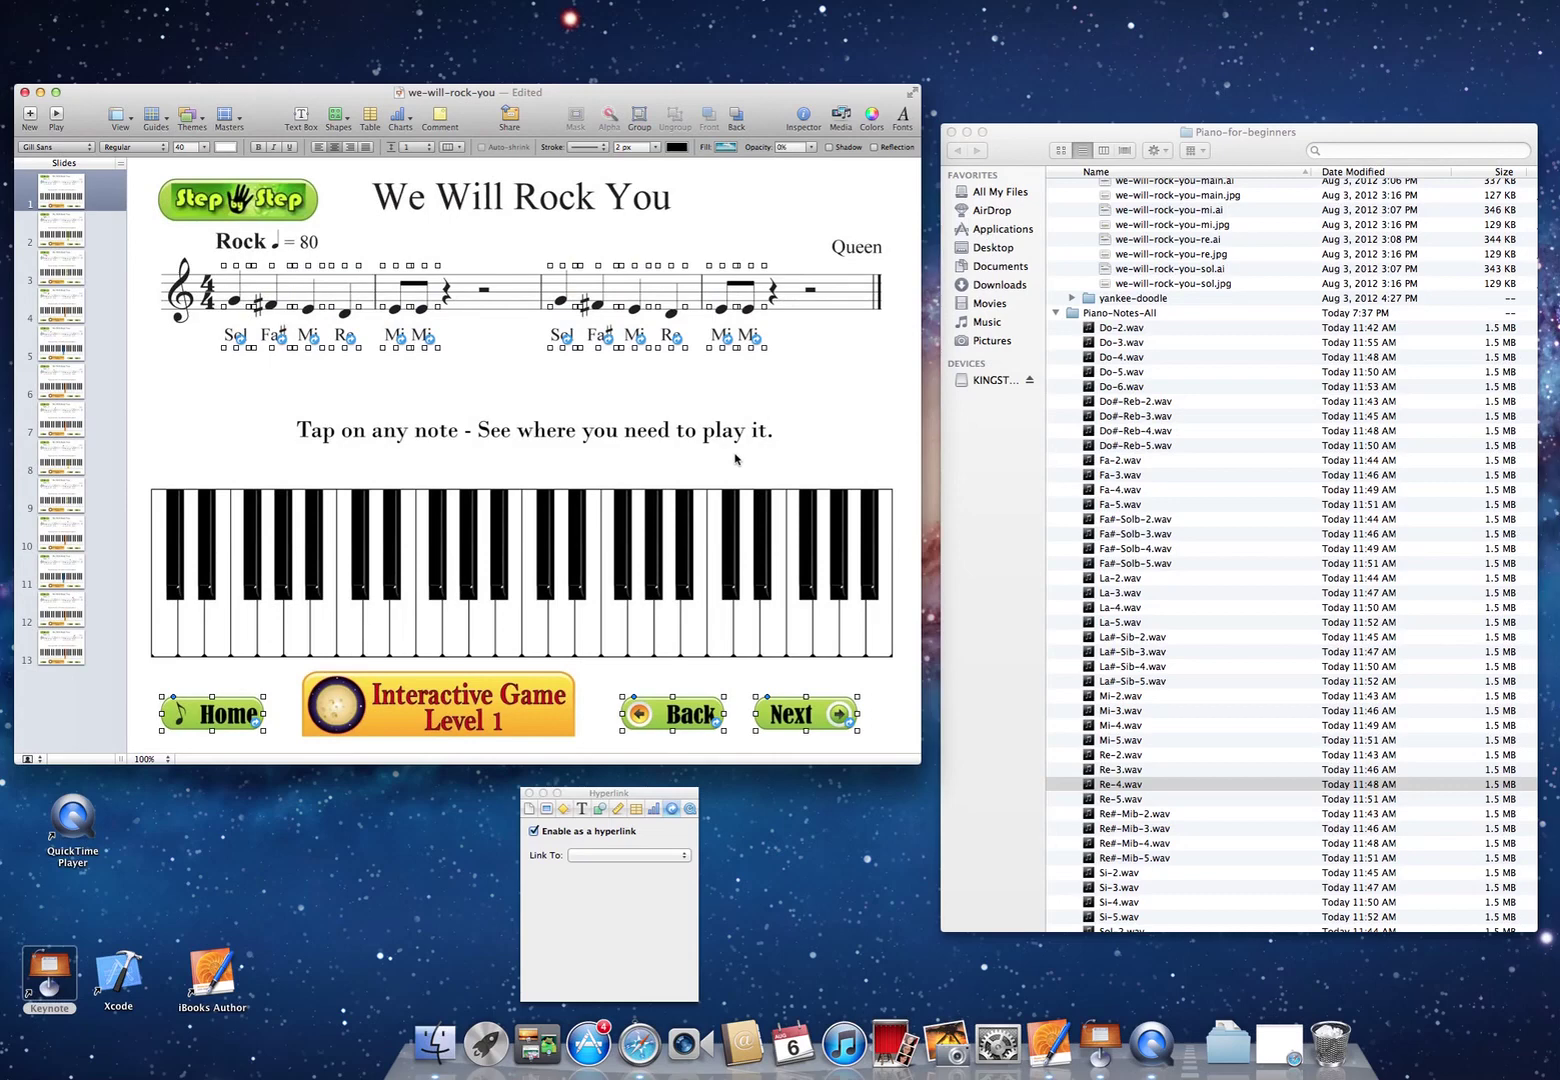
# - Copy the transparent hyperlink rectangles from slide 1 and paste them onto slides 2 through 8
pyautogui.click(70, 237)
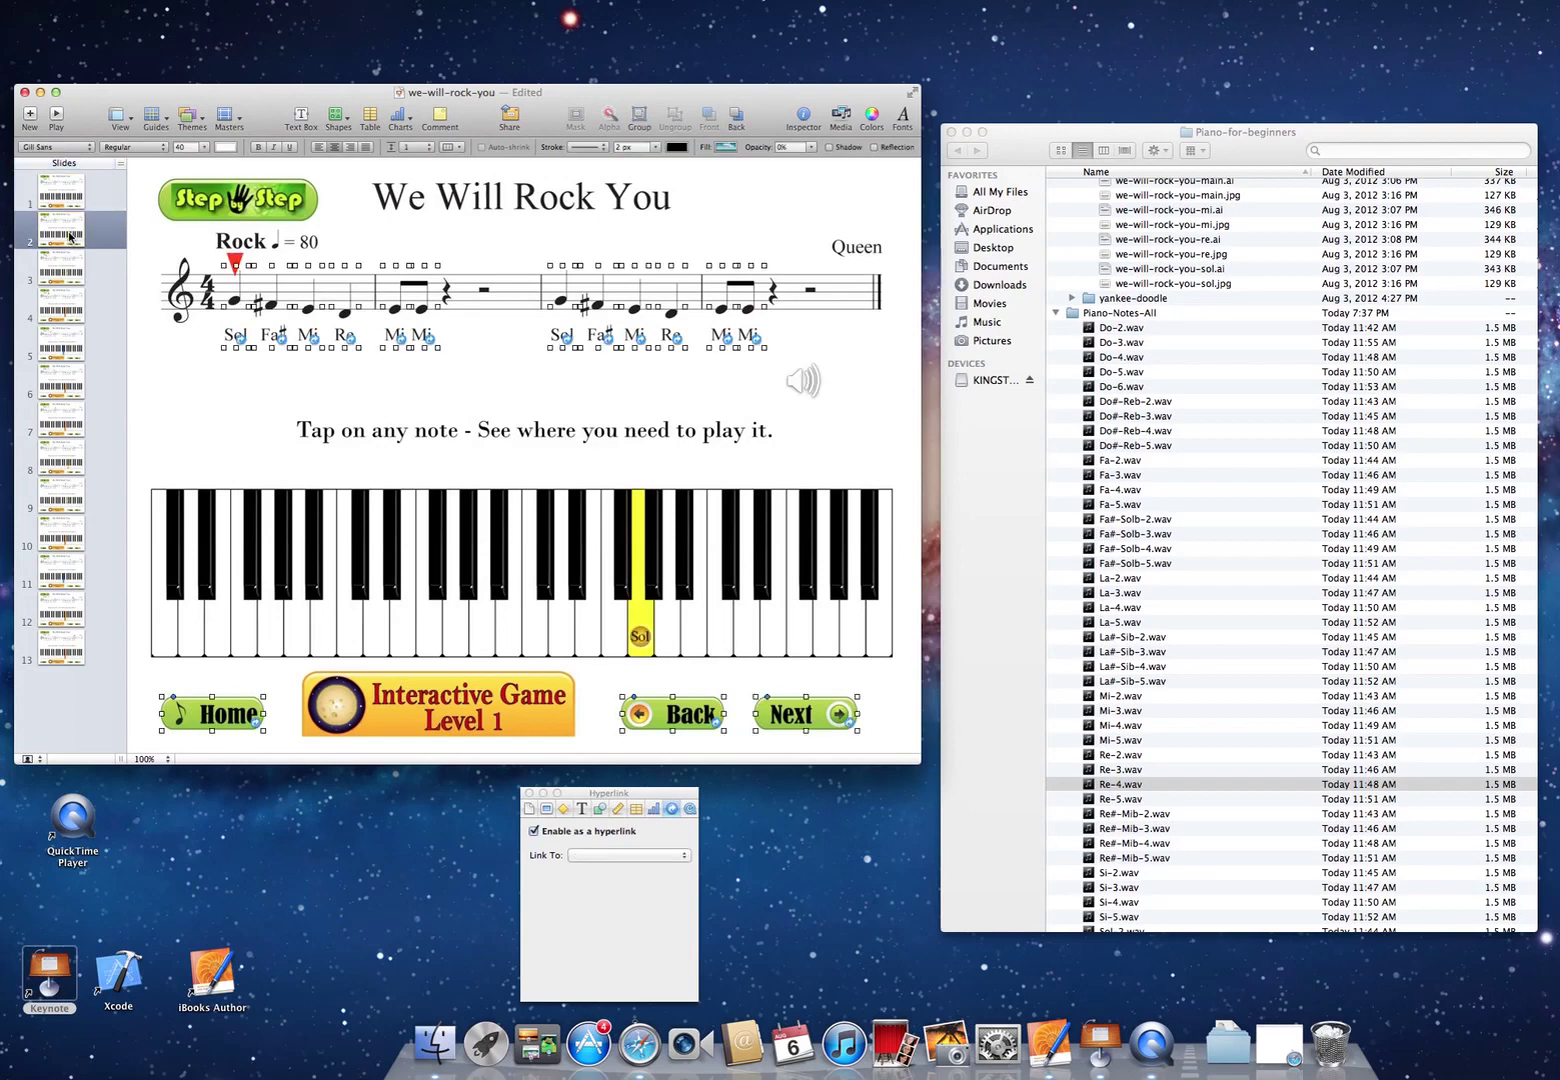
pyautogui.click(75, 281)
pyautogui.press('super+a')
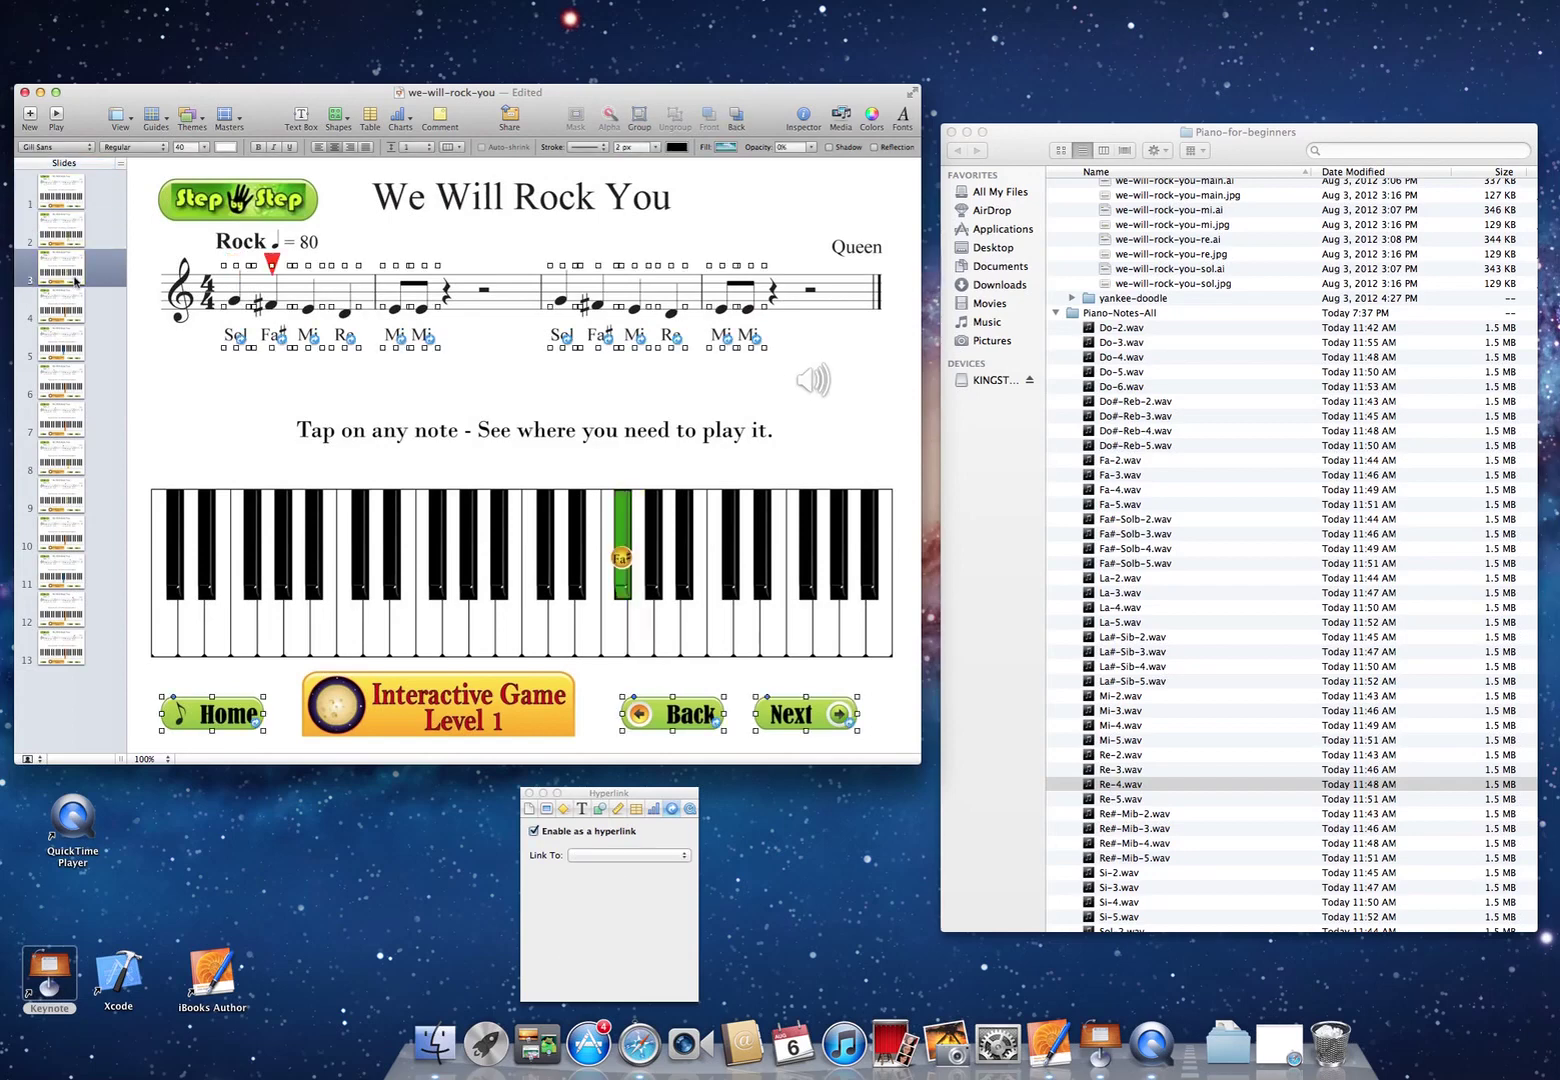
pyautogui.click(73, 302)
pyautogui.press('super+a')
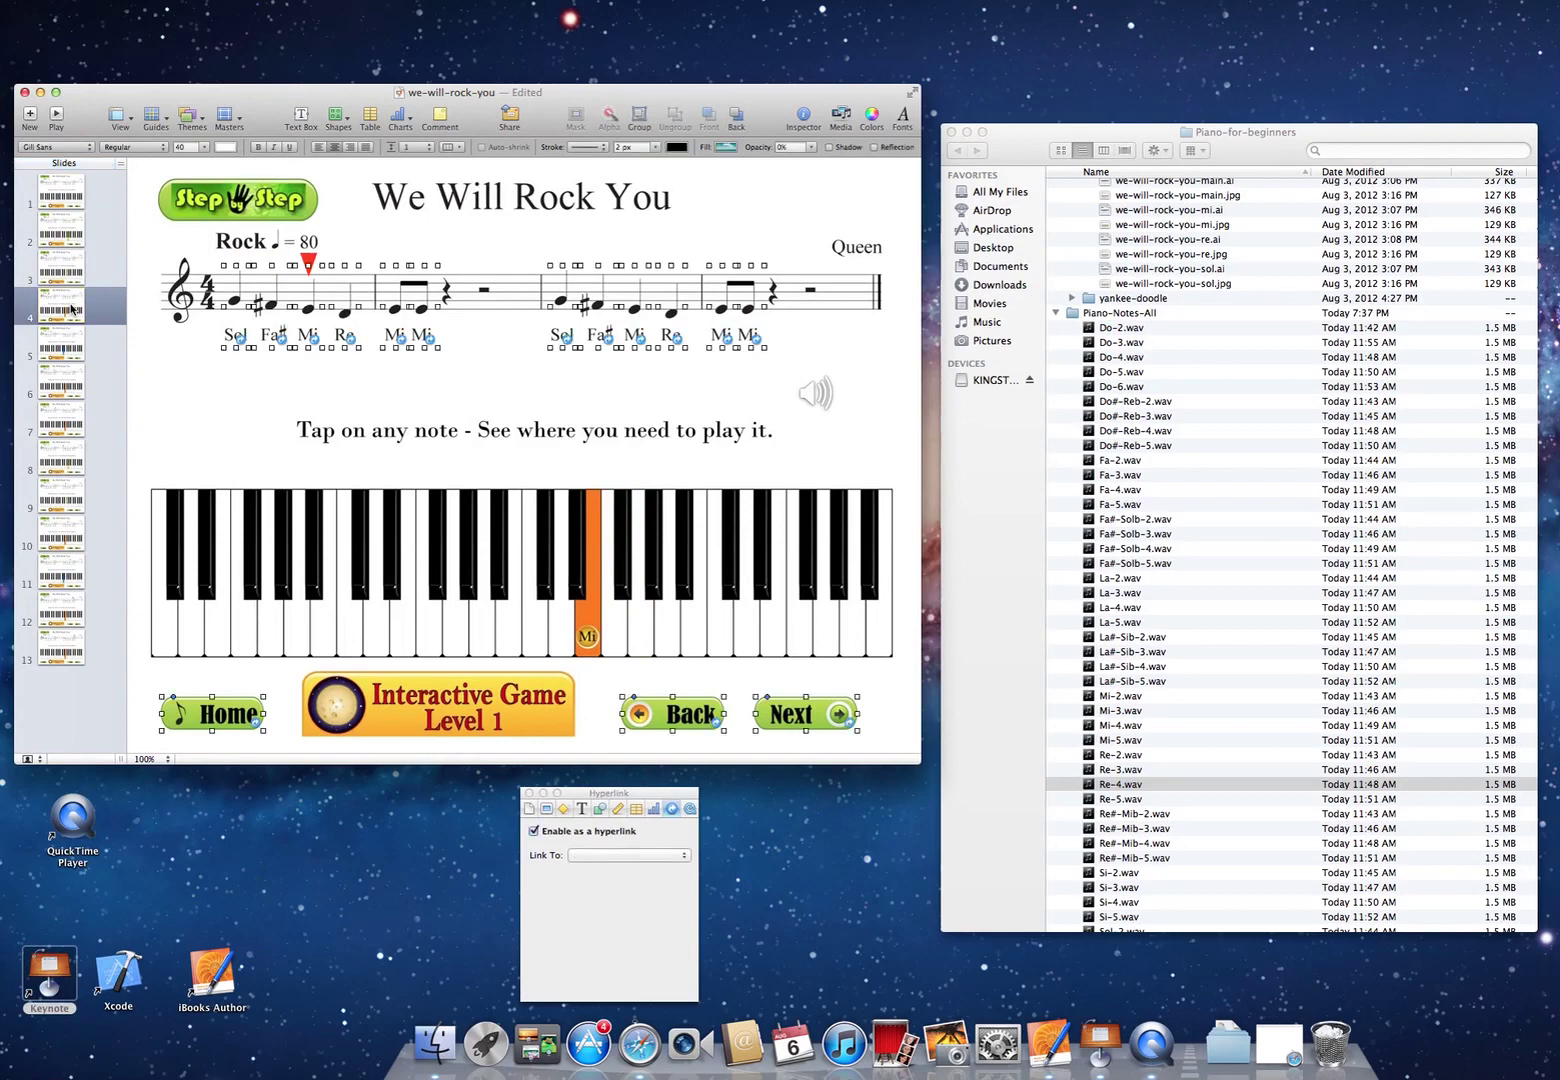
pyautogui.click(66, 350)
pyautogui.press('super+a')
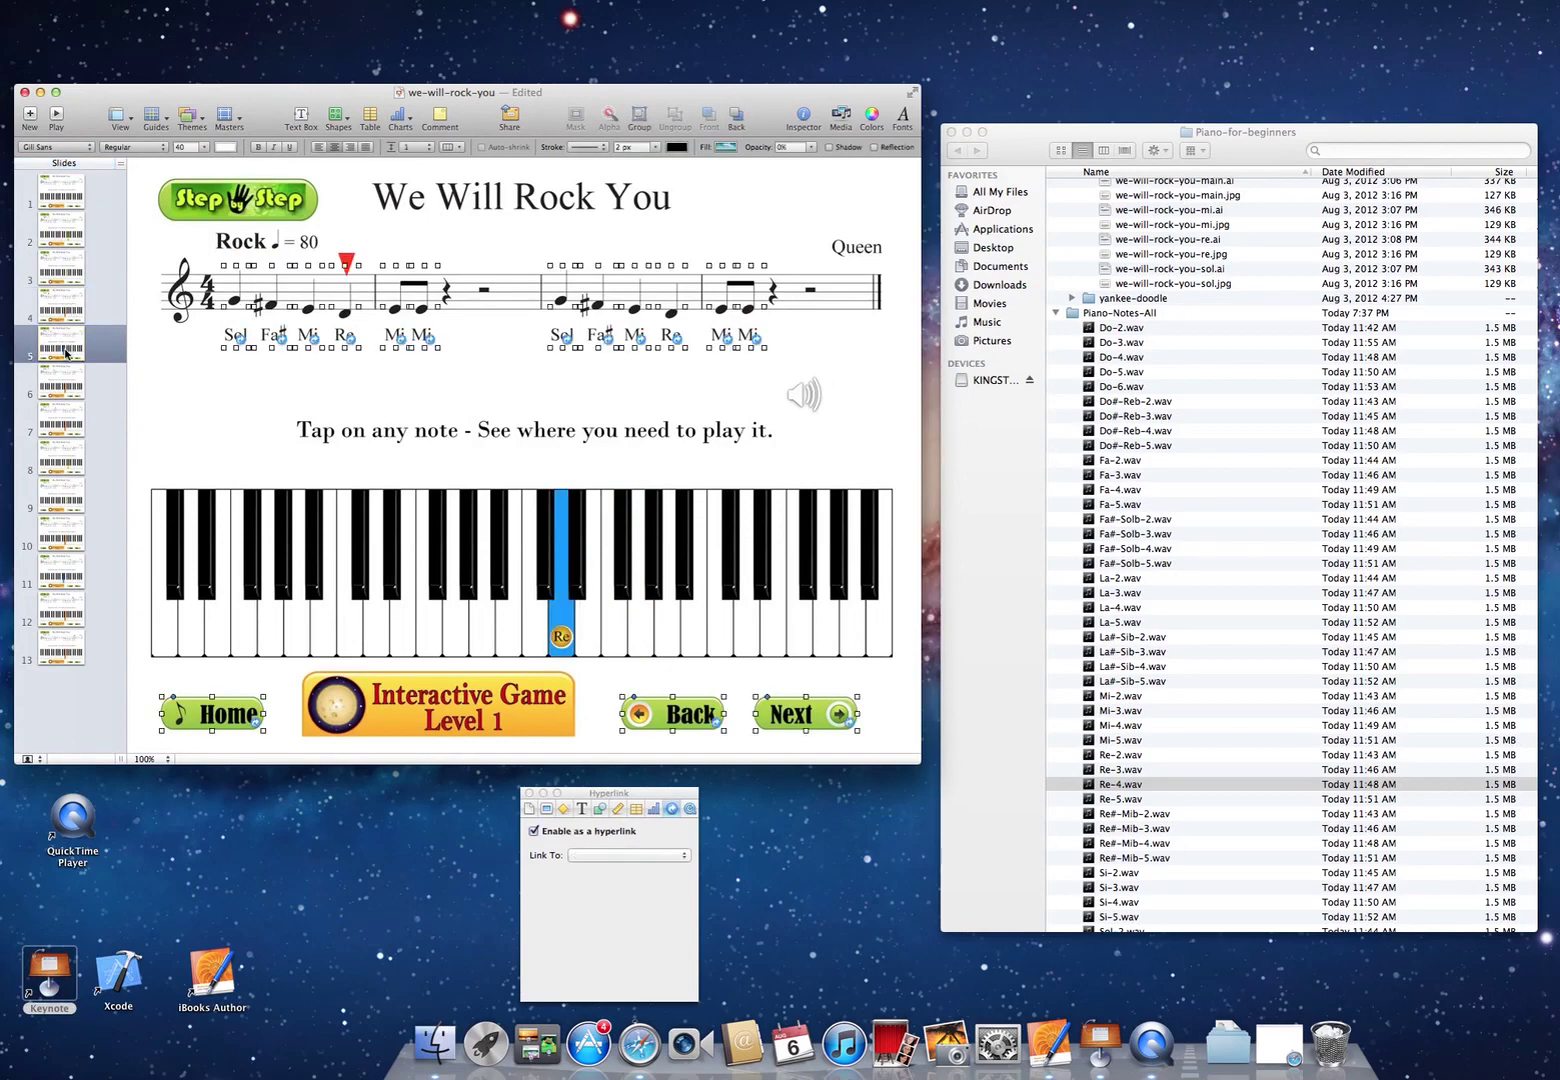
pyautogui.click(66, 378)
pyautogui.press('super+a')
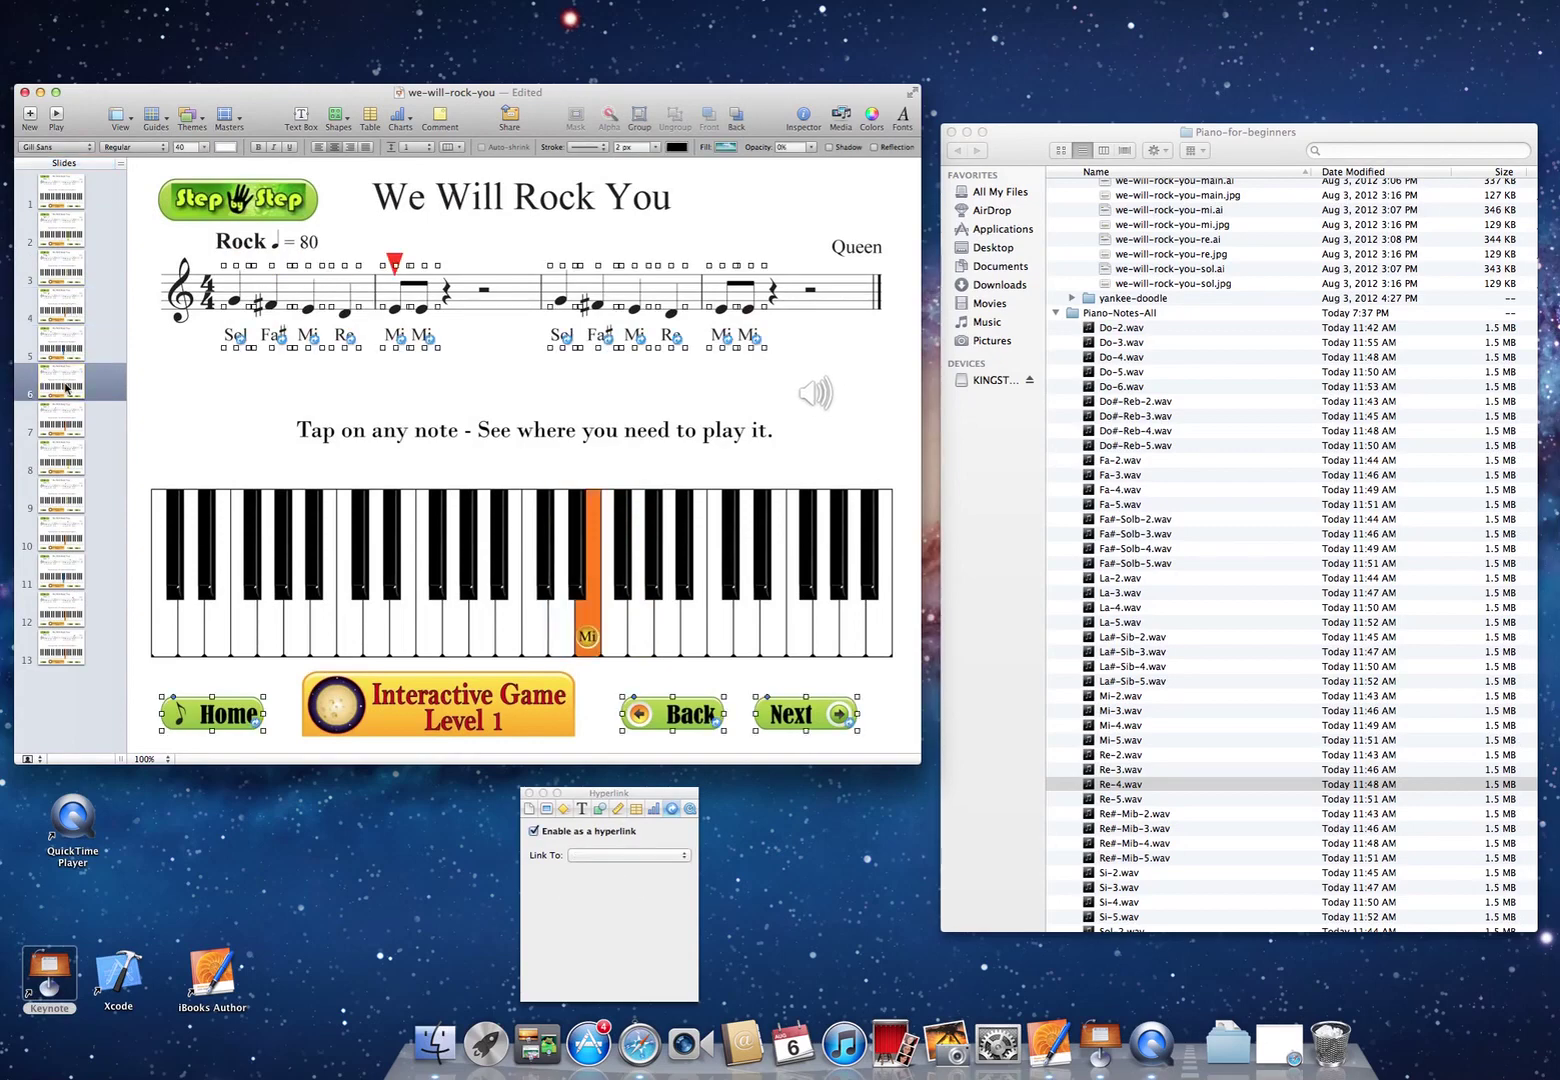
pyautogui.click(72, 420)
pyautogui.press('super+a')
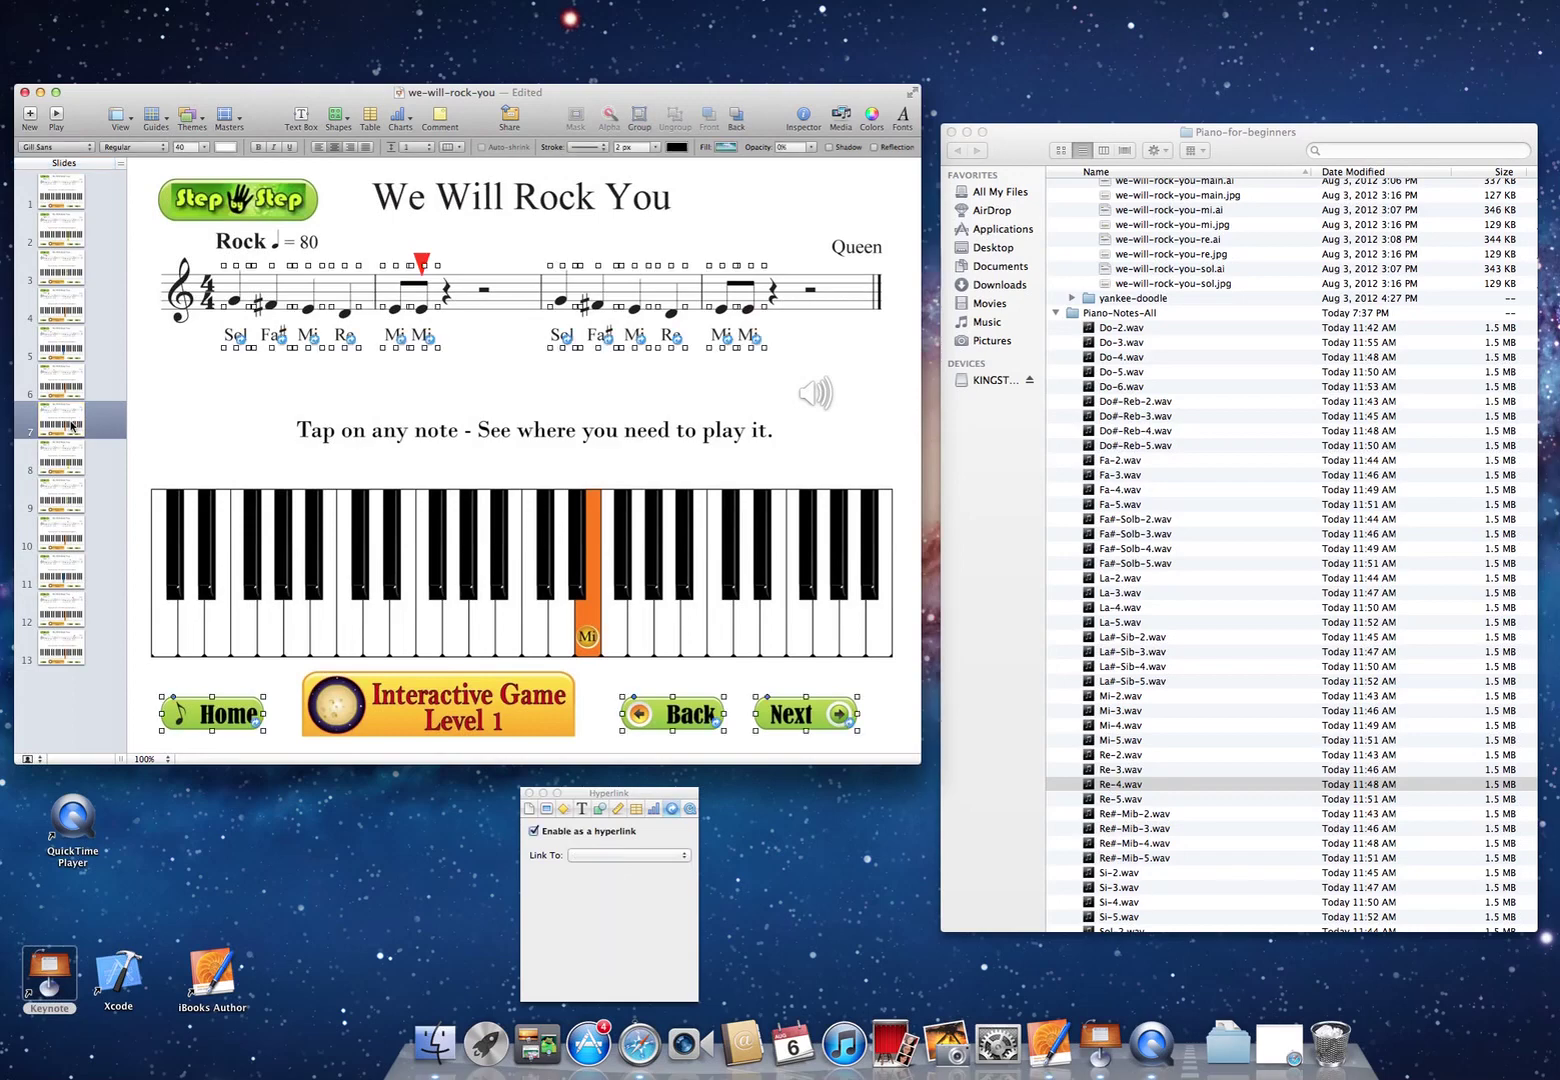
pyautogui.click(67, 452)
pyautogui.press('super+a')
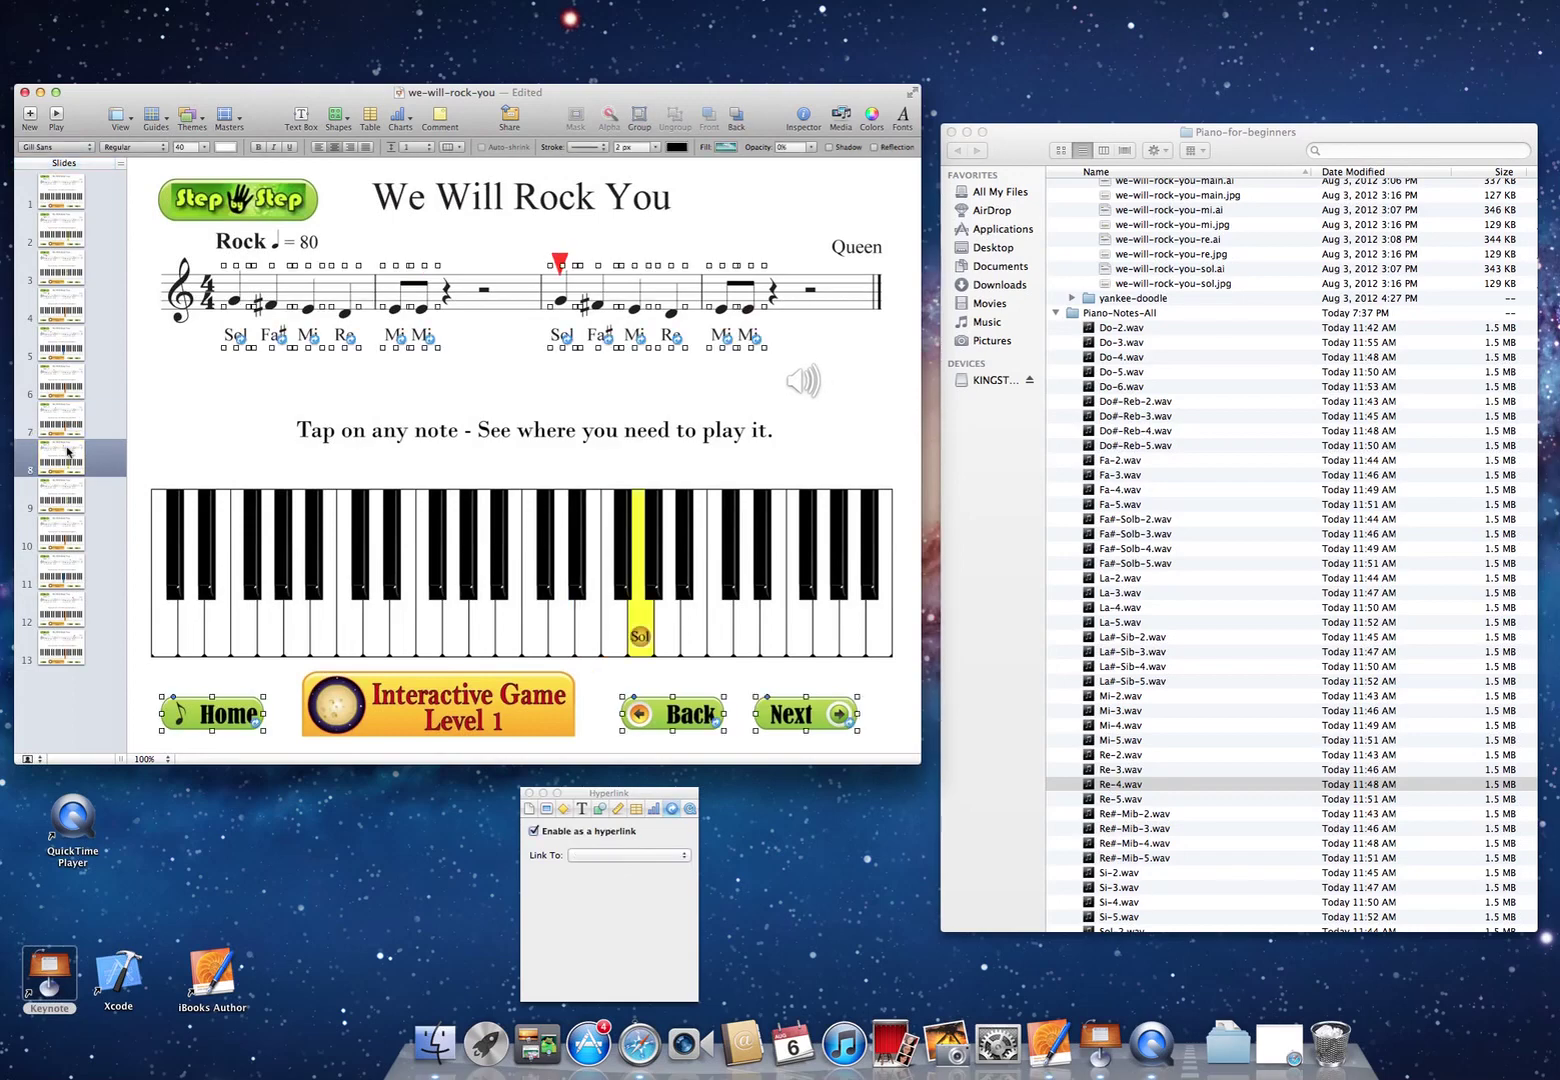
# - Paste the transparent note and button hyperlink rectangles onto slides 9 through 13
pyautogui.click(53, 497)
pyautogui.press('super+a')
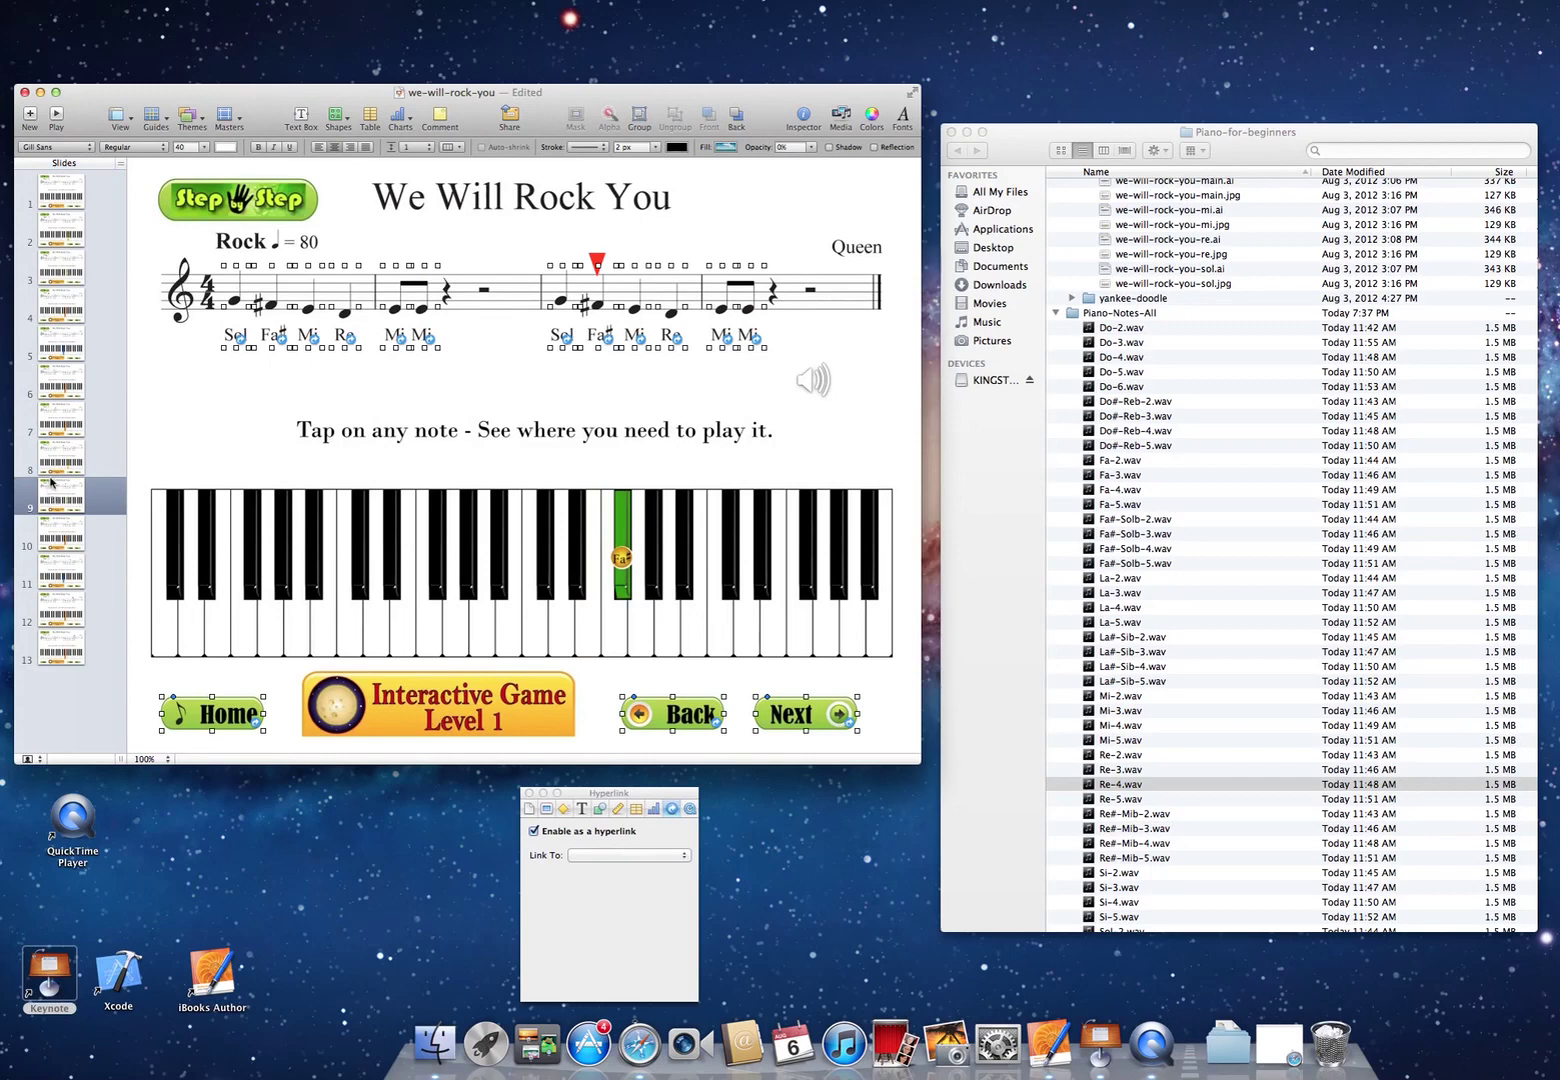
pyautogui.click(62, 535)
pyautogui.press('super+a')
pyautogui.click(66, 573)
pyautogui.press('super+a')
pyautogui.click(66, 617)
pyautogui.press('super+a')
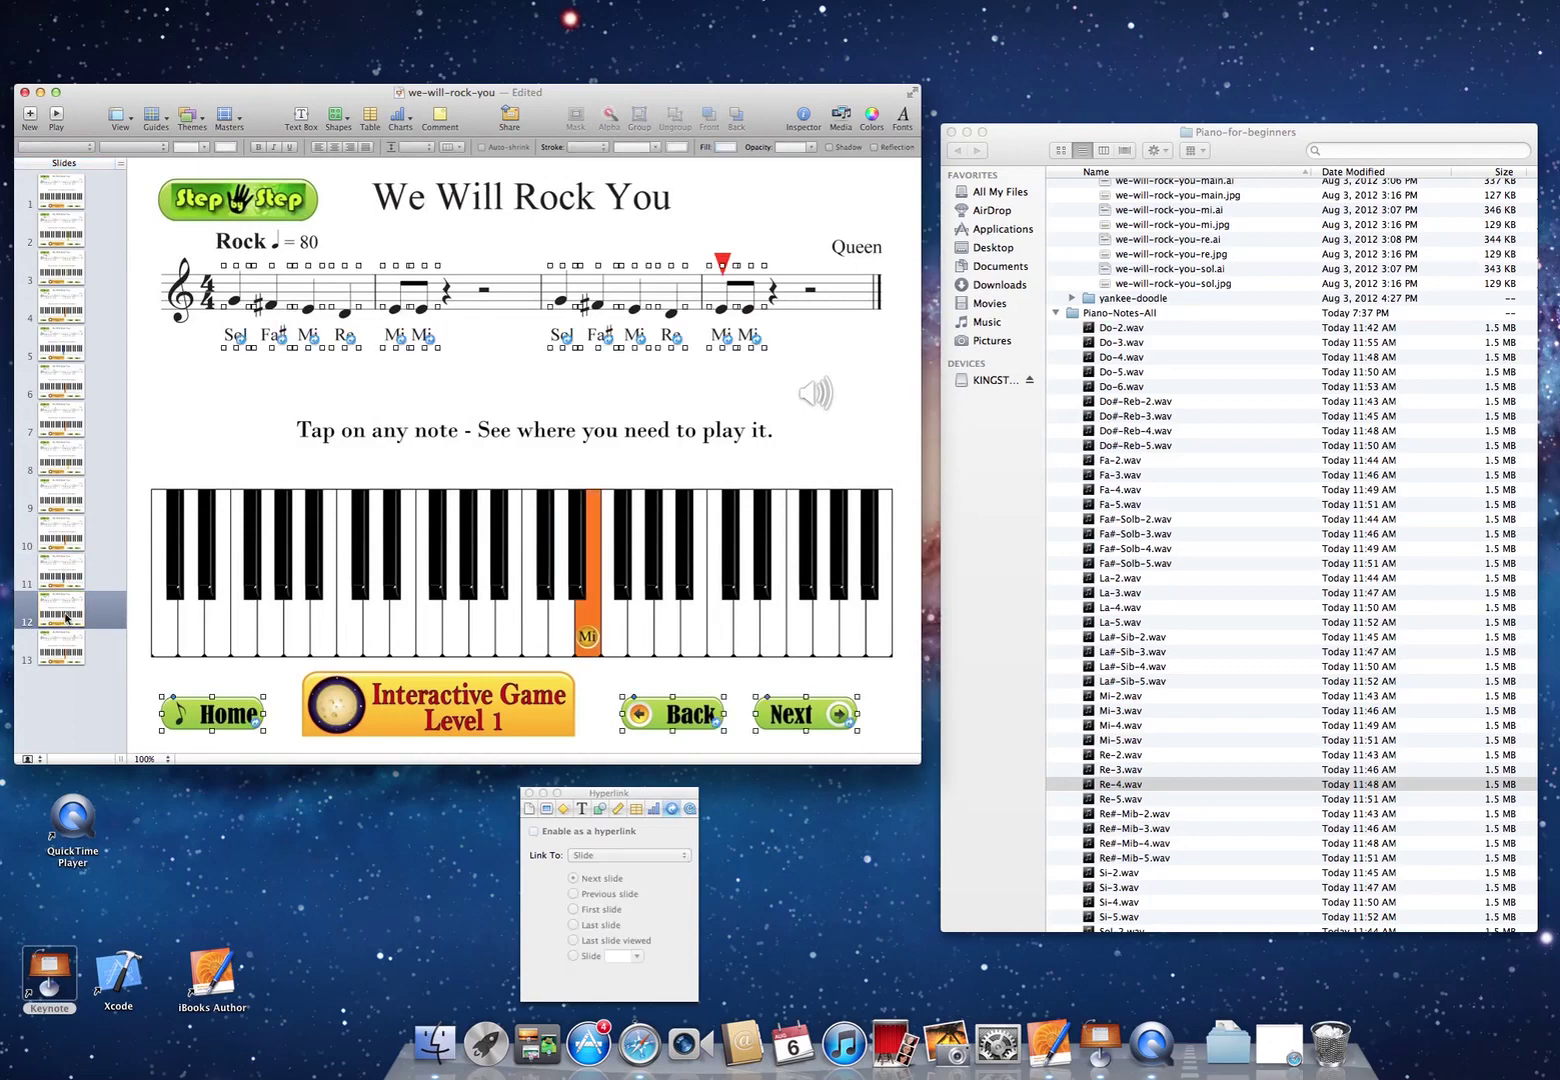
pyautogui.click(66, 653)
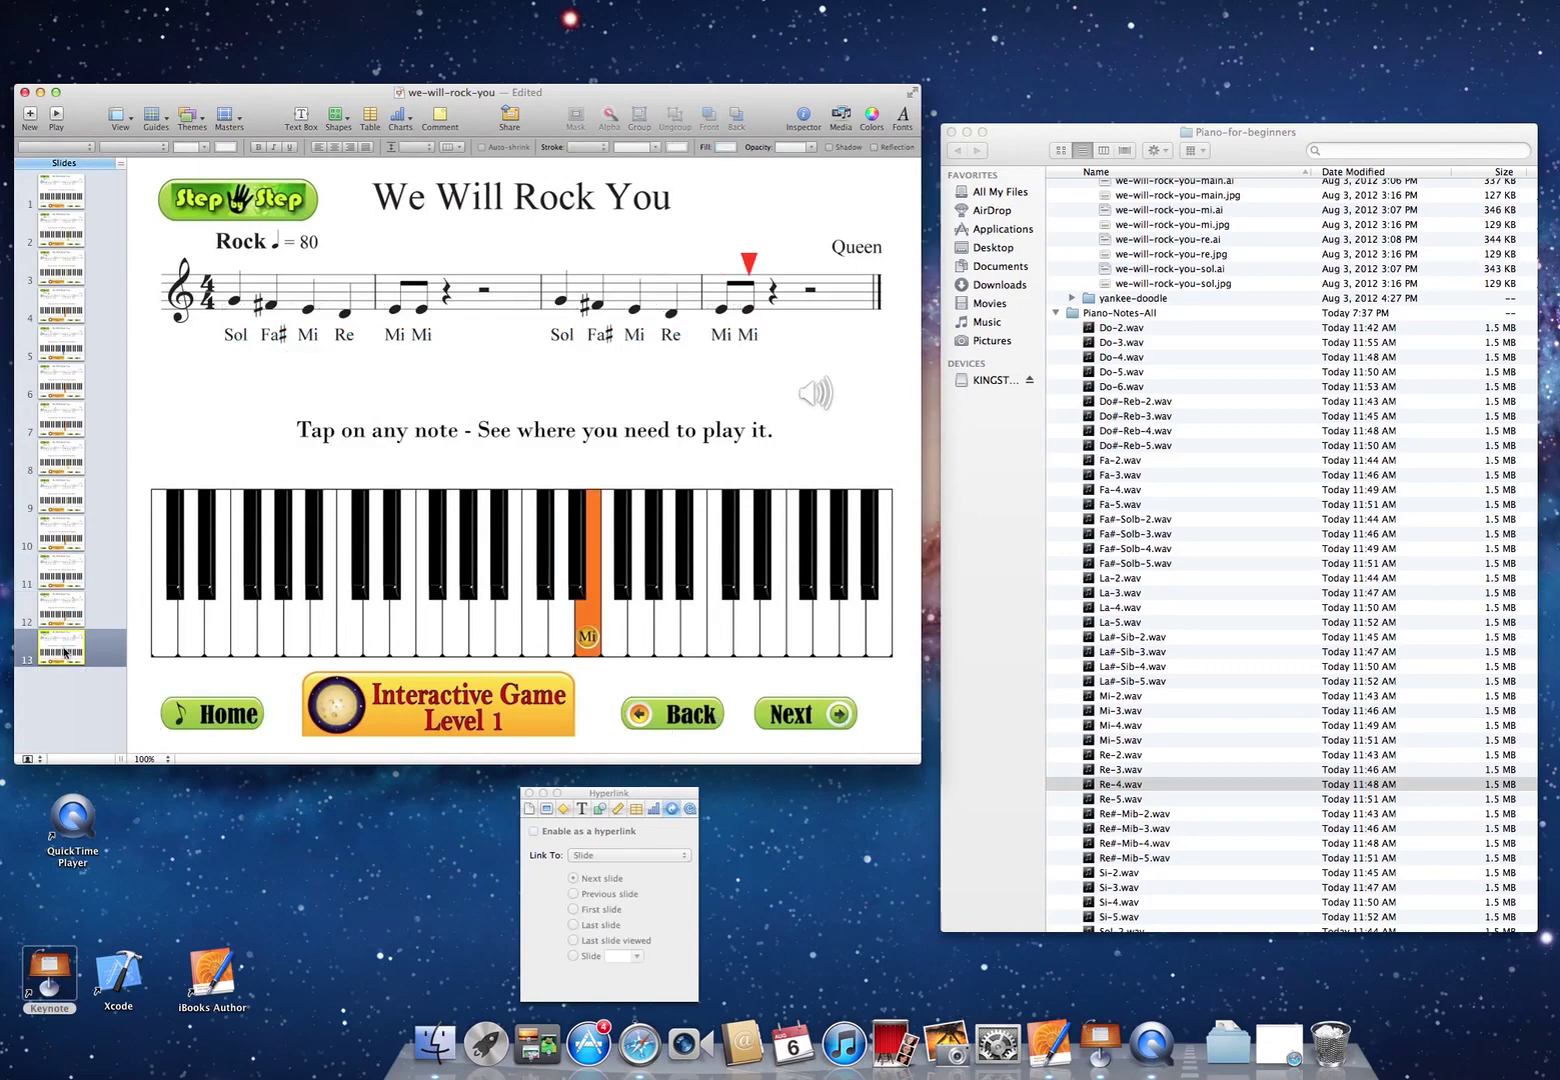
pyautogui.press('super+a')
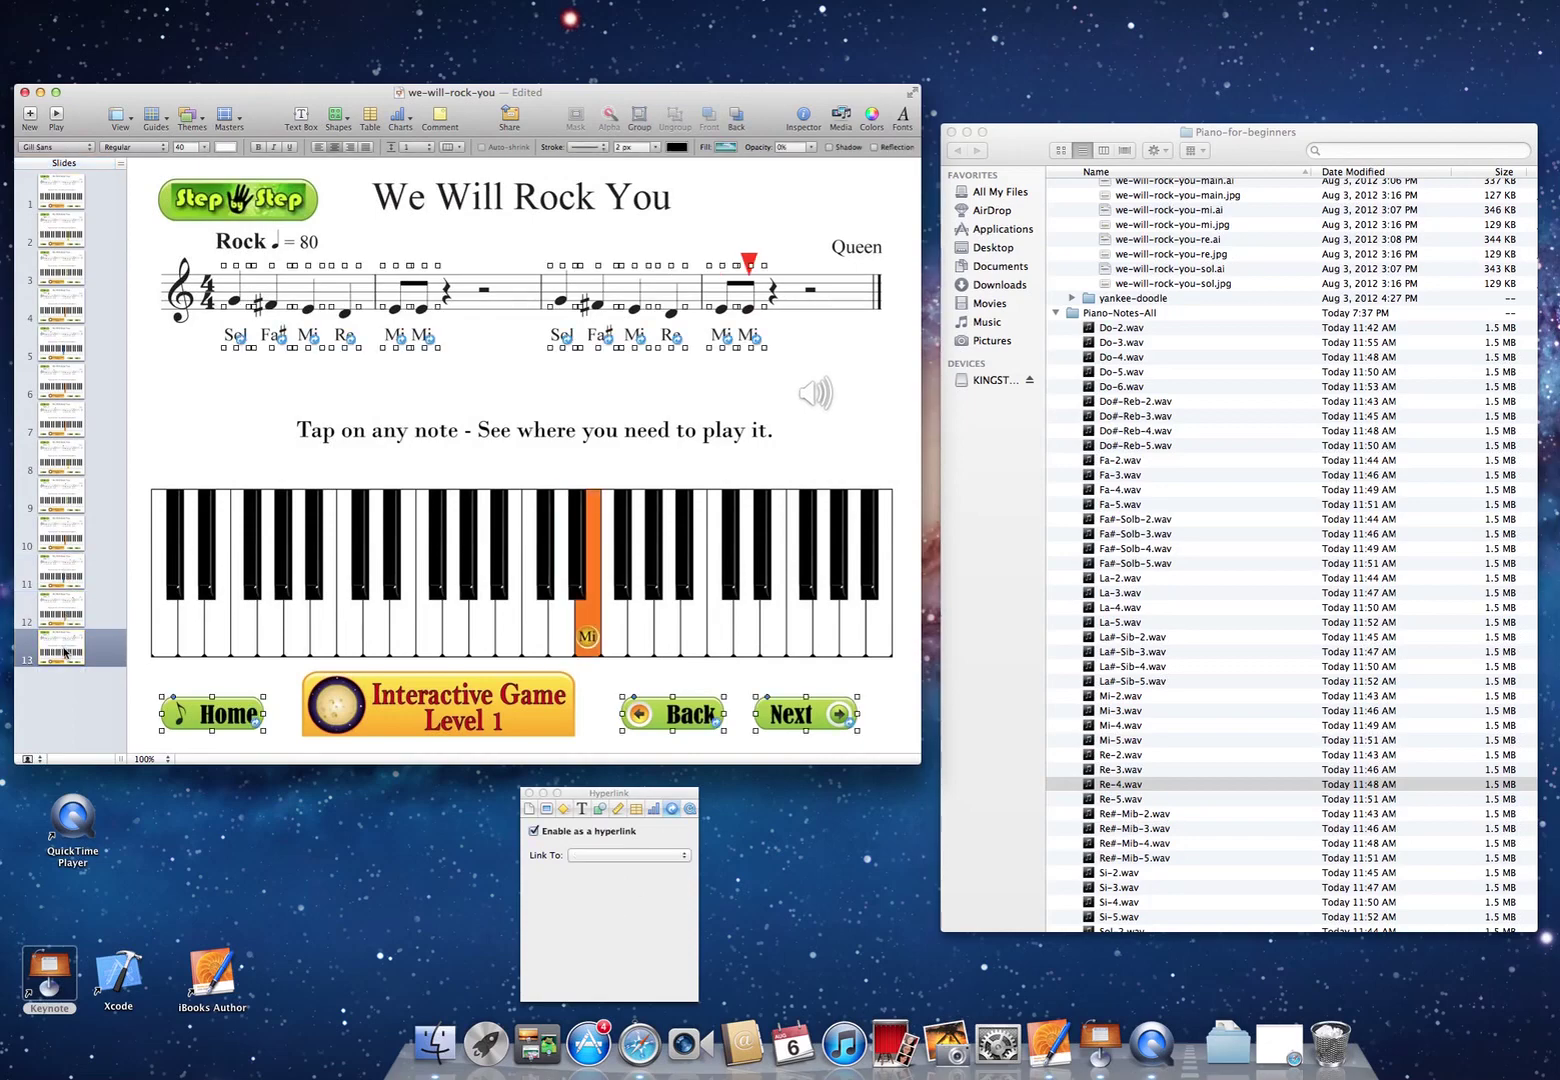
# - On slide 1, change the Back button's hyperlink rectangle to link to slide 13
pyautogui.click(66, 192)
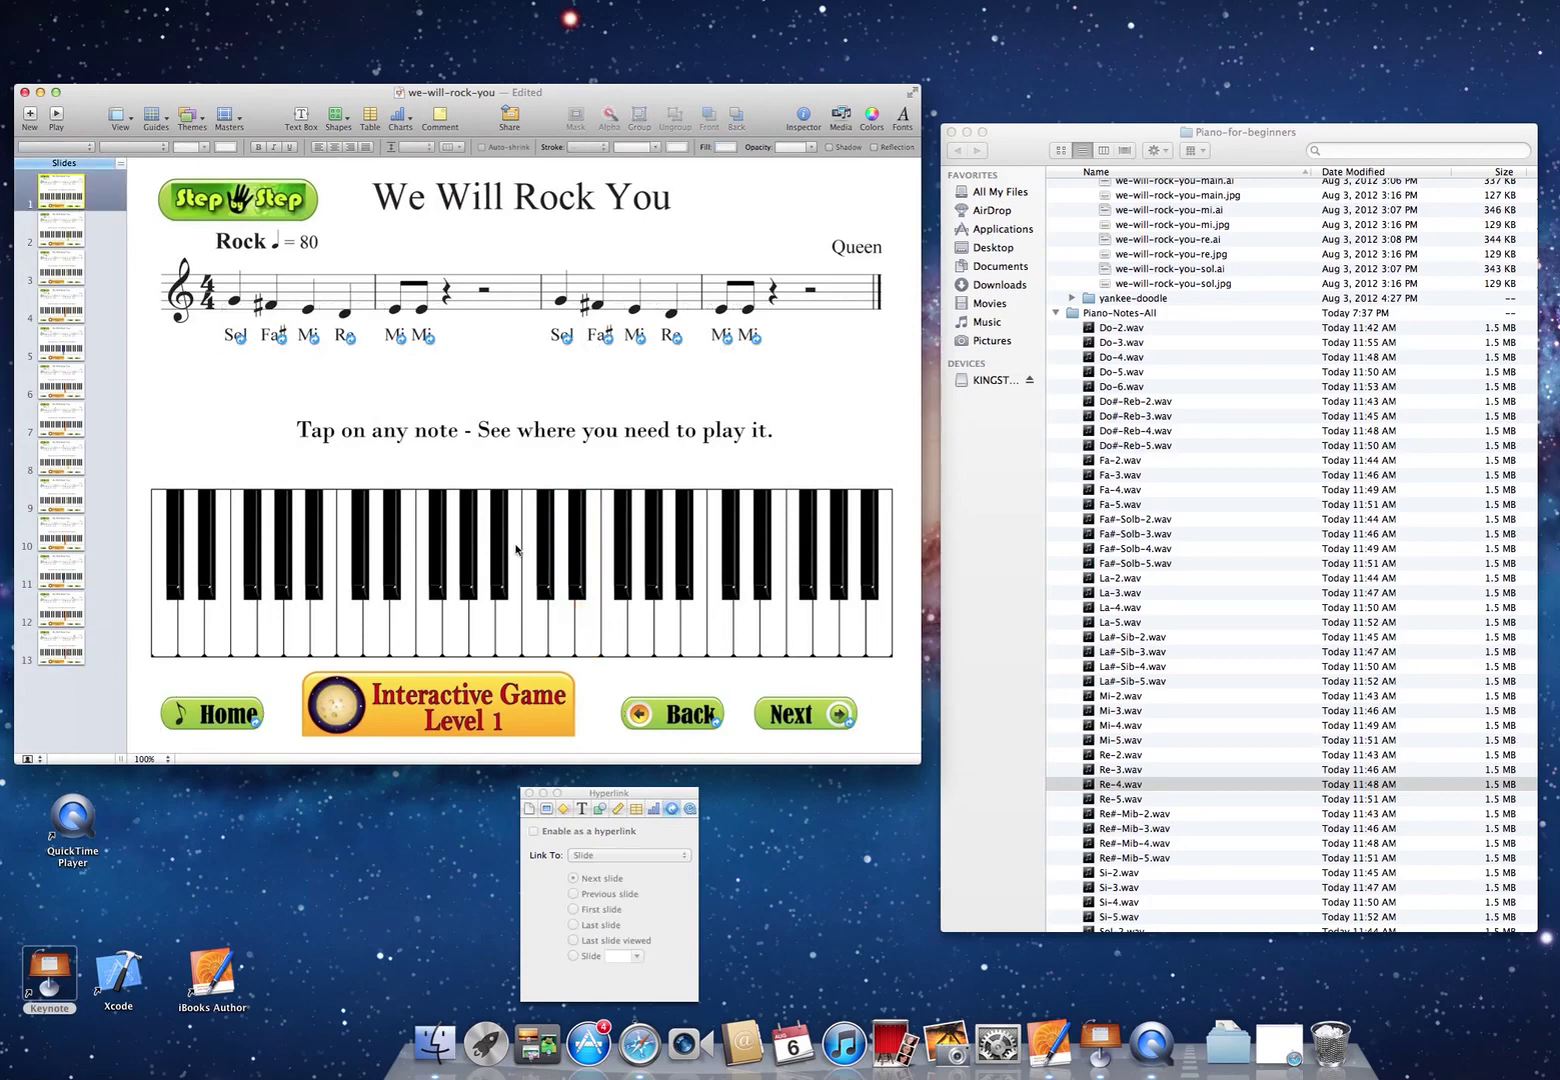
pyautogui.click(684, 718)
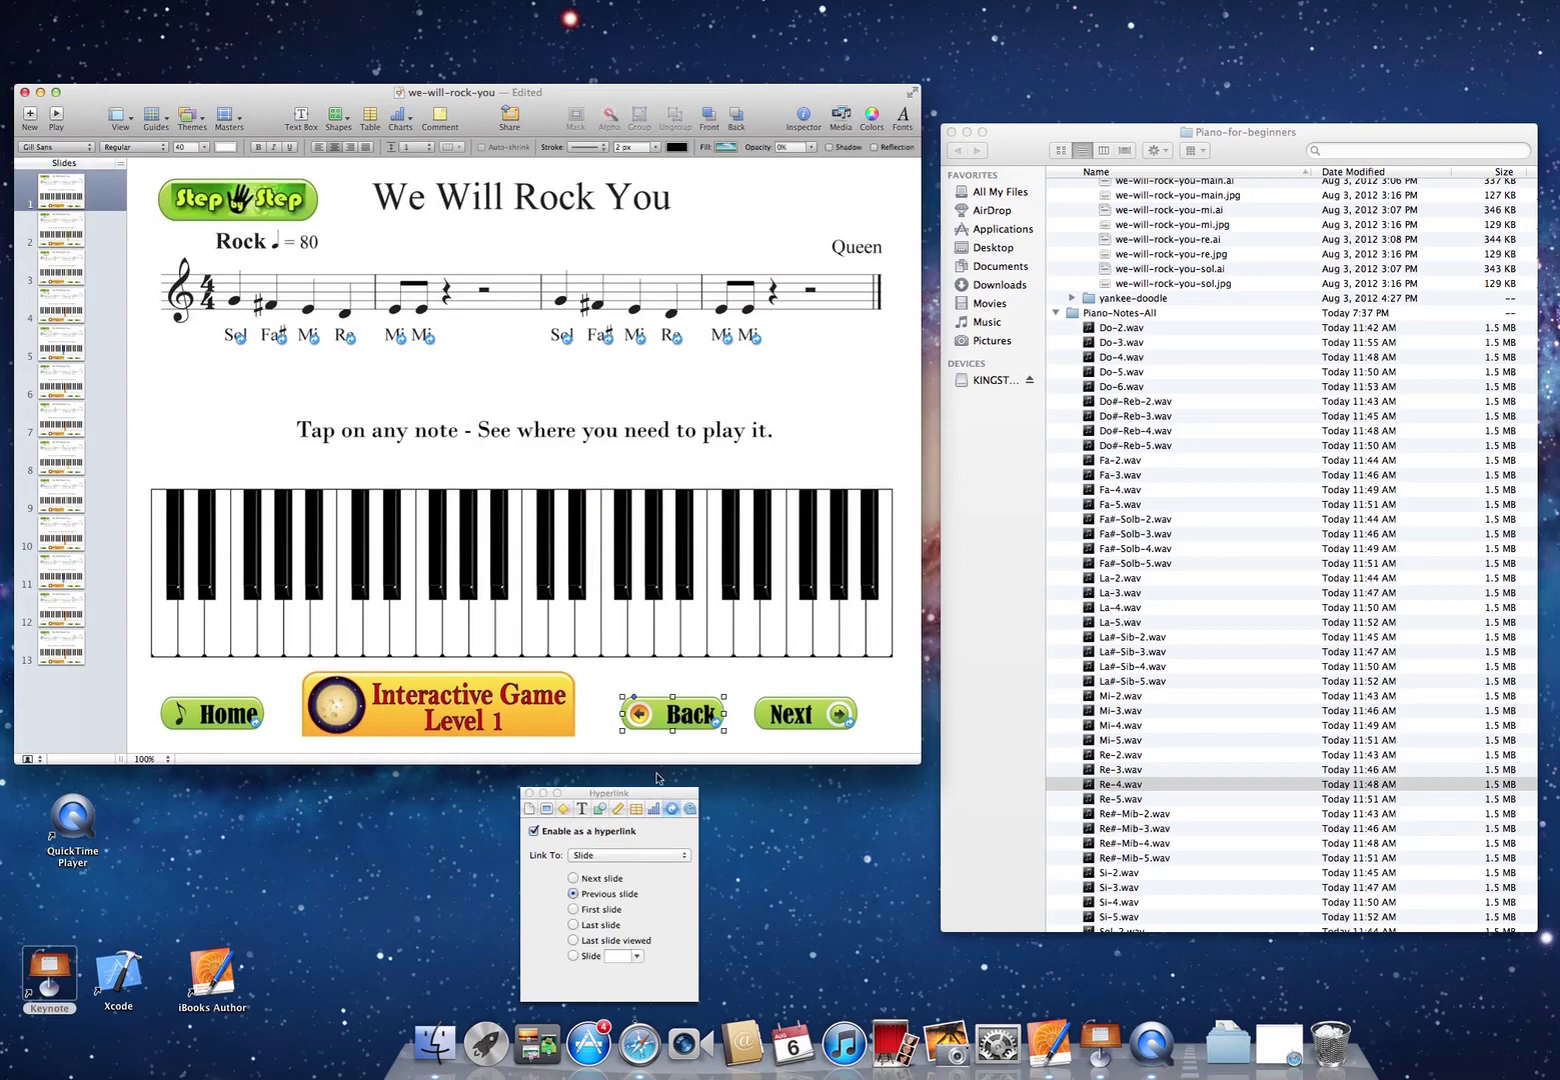
pyautogui.moveTo(650, 797); pyautogui.dragTo(633, 786)
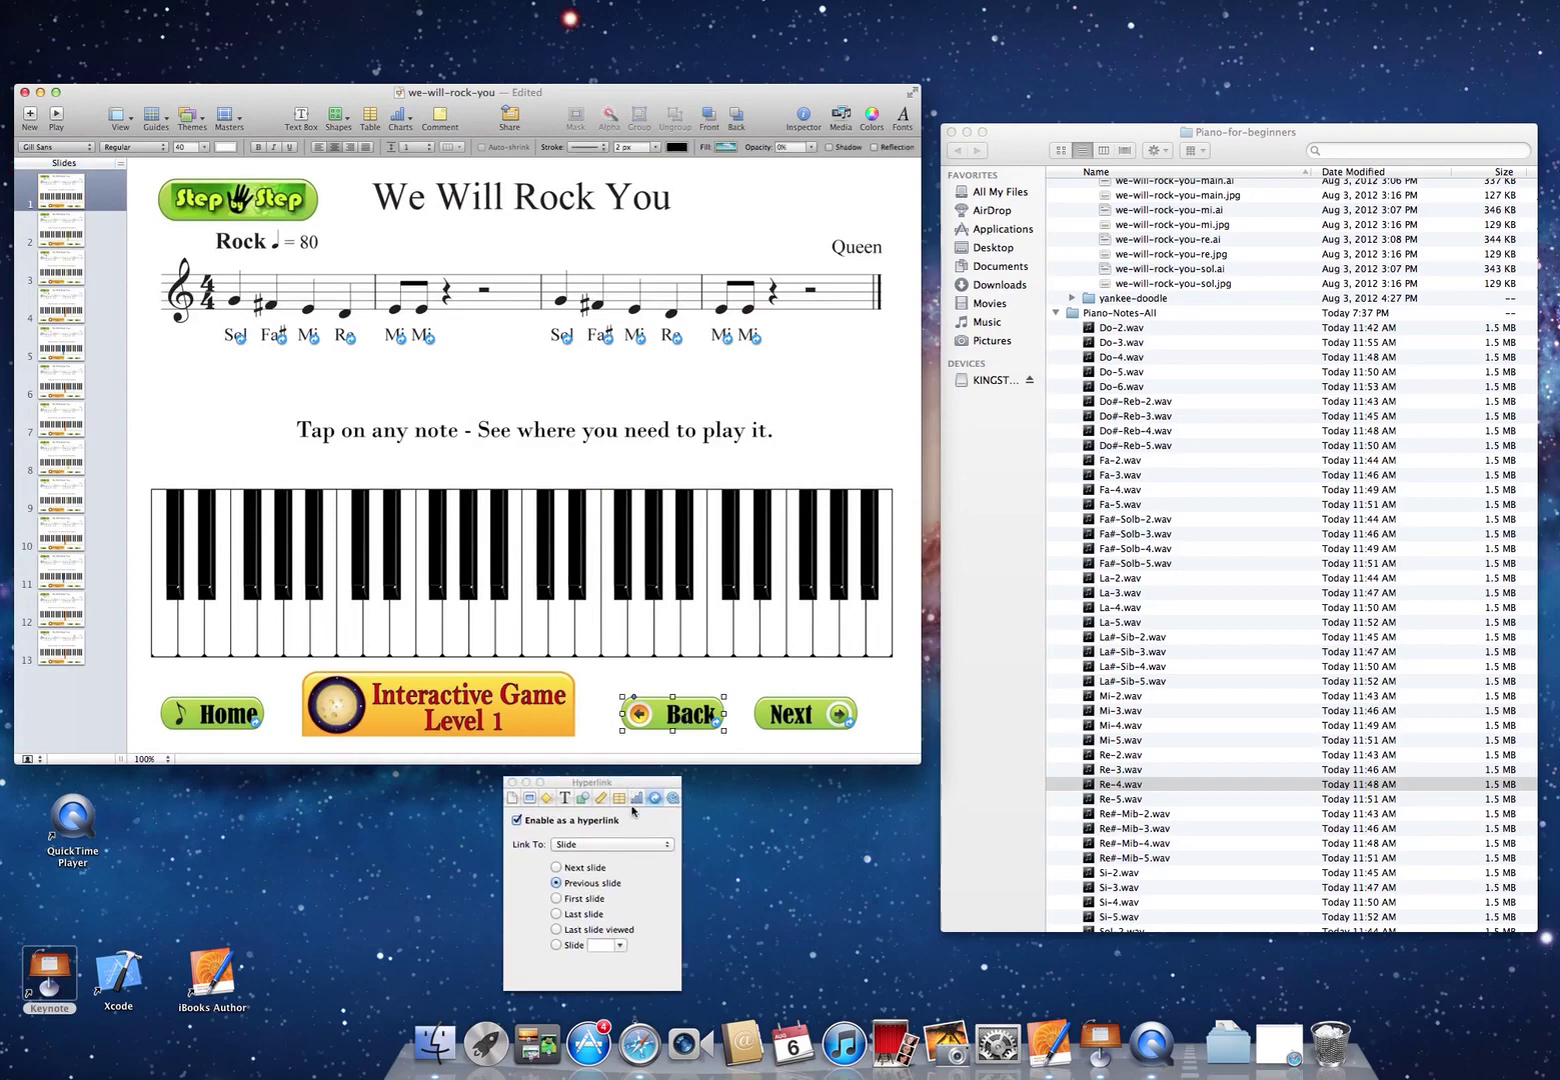
pyautogui.click(620, 945)
pyautogui.scroll(-8, 603, 930)
pyautogui.click(603, 930)
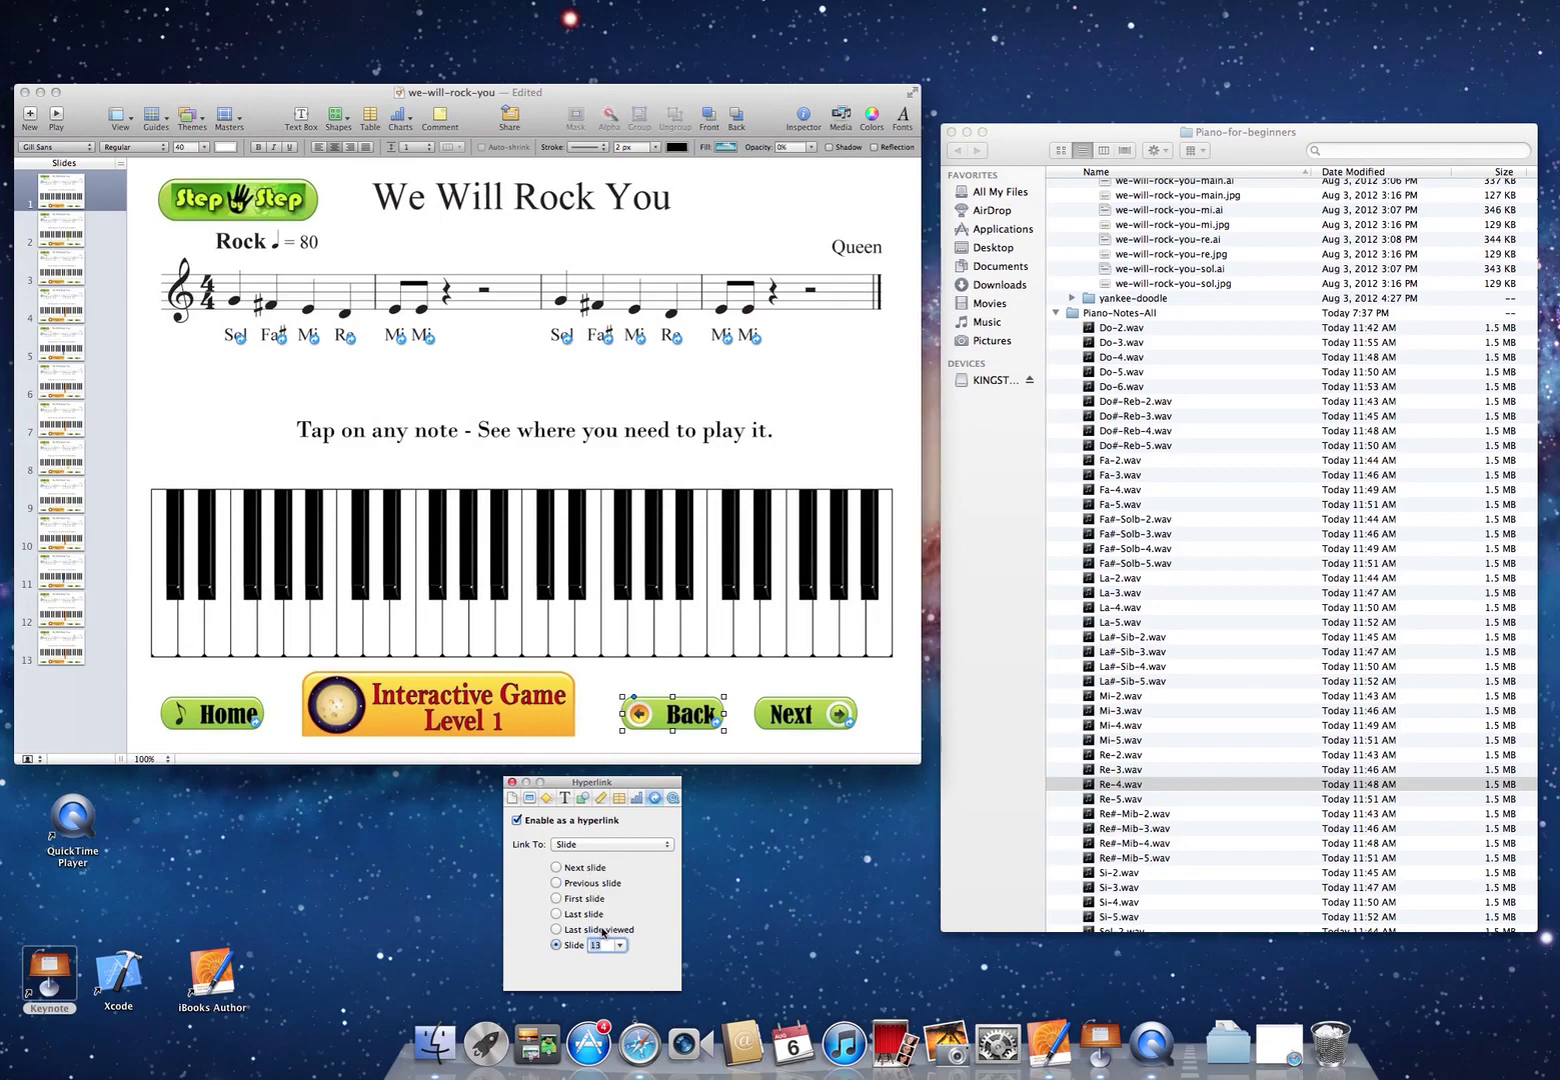
pyautogui.click(627, 669)
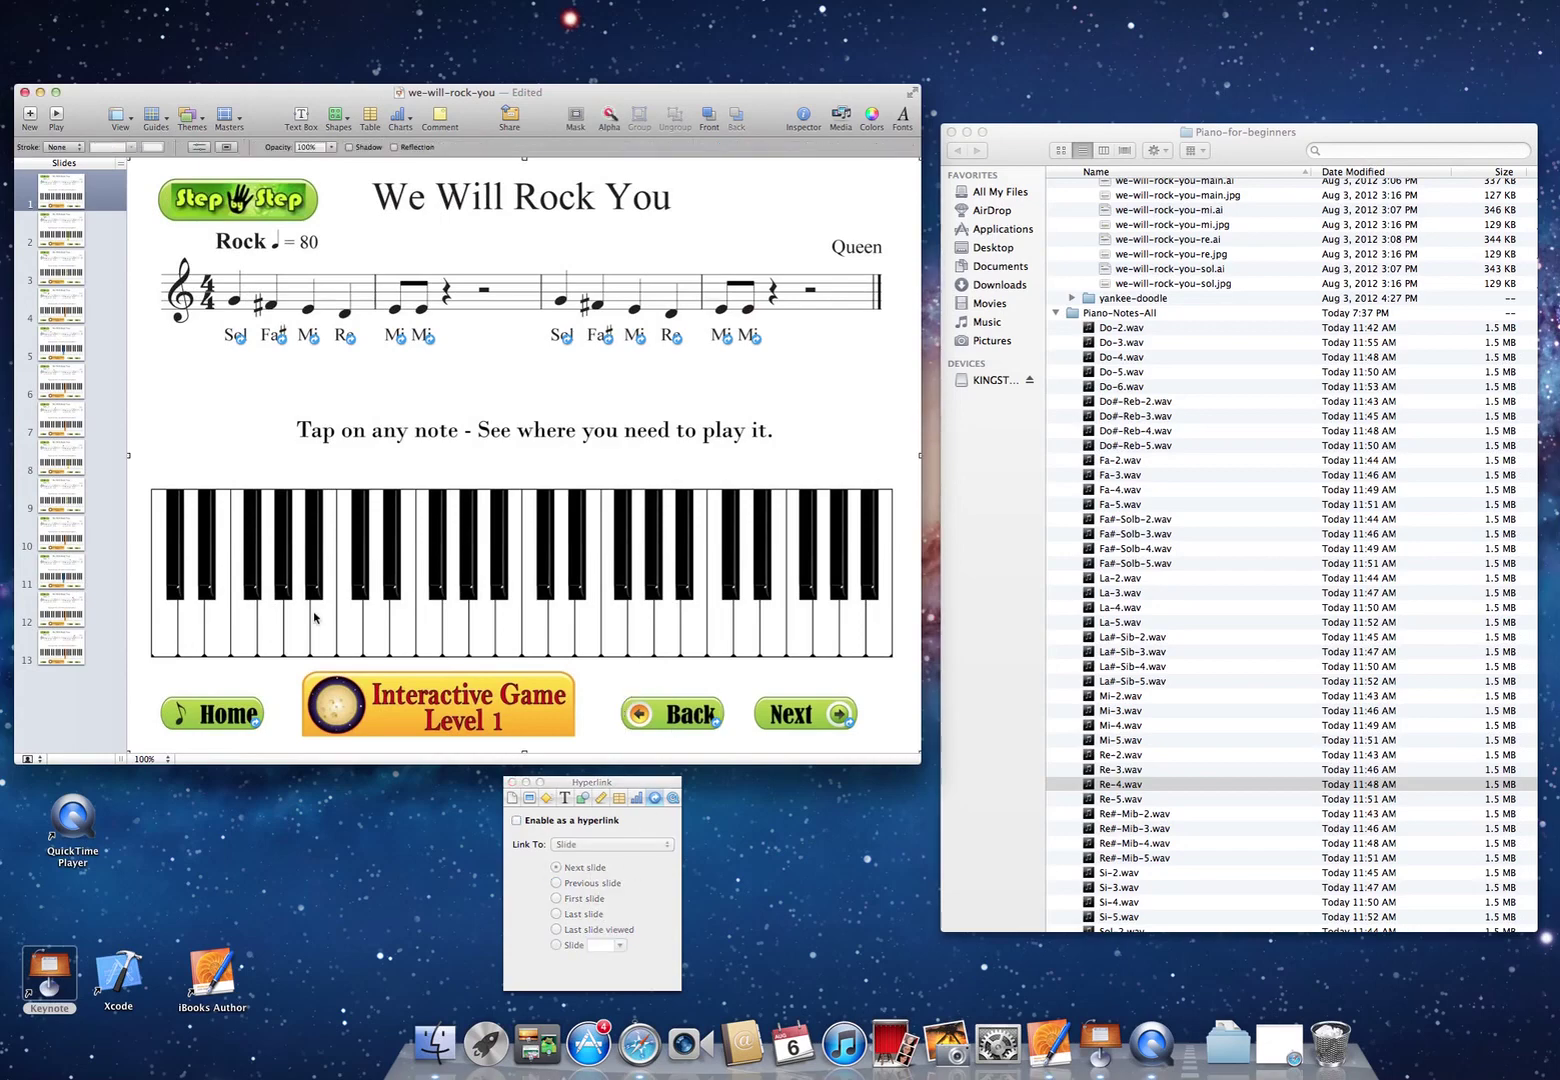
# - On slide 13, change the Next button's hyperlink rectangle to link to slide 1 and close the hyperlink settings
pyautogui.click(62, 650)
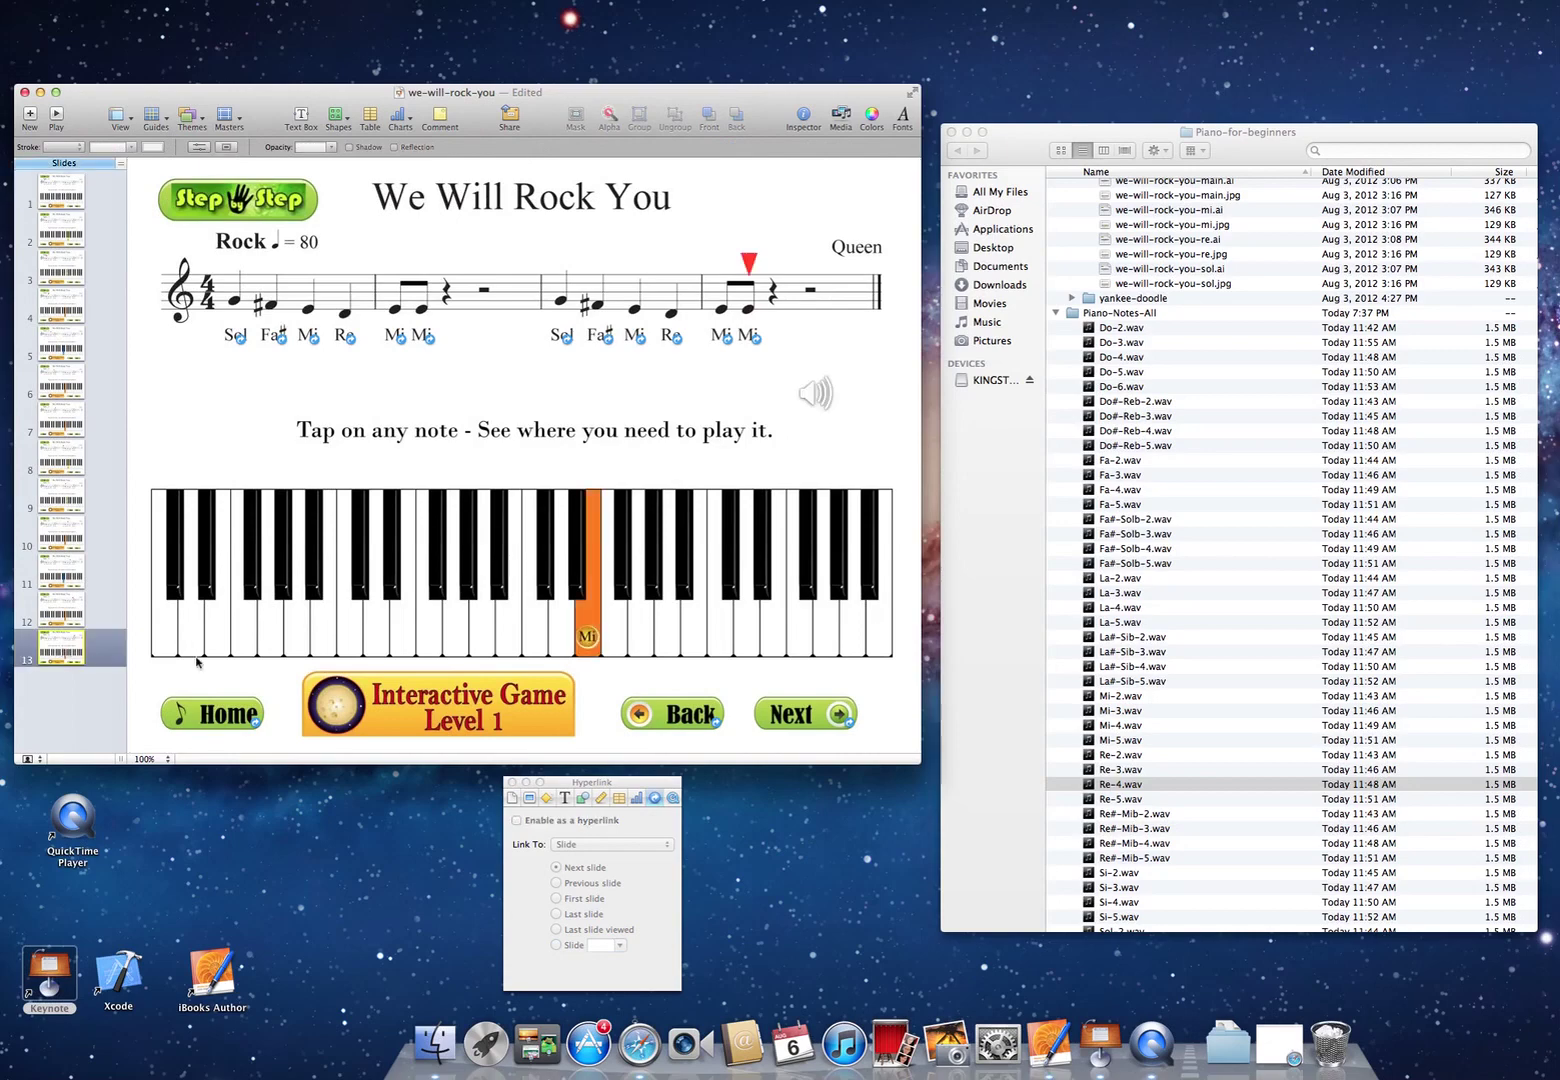
pyautogui.click(812, 716)
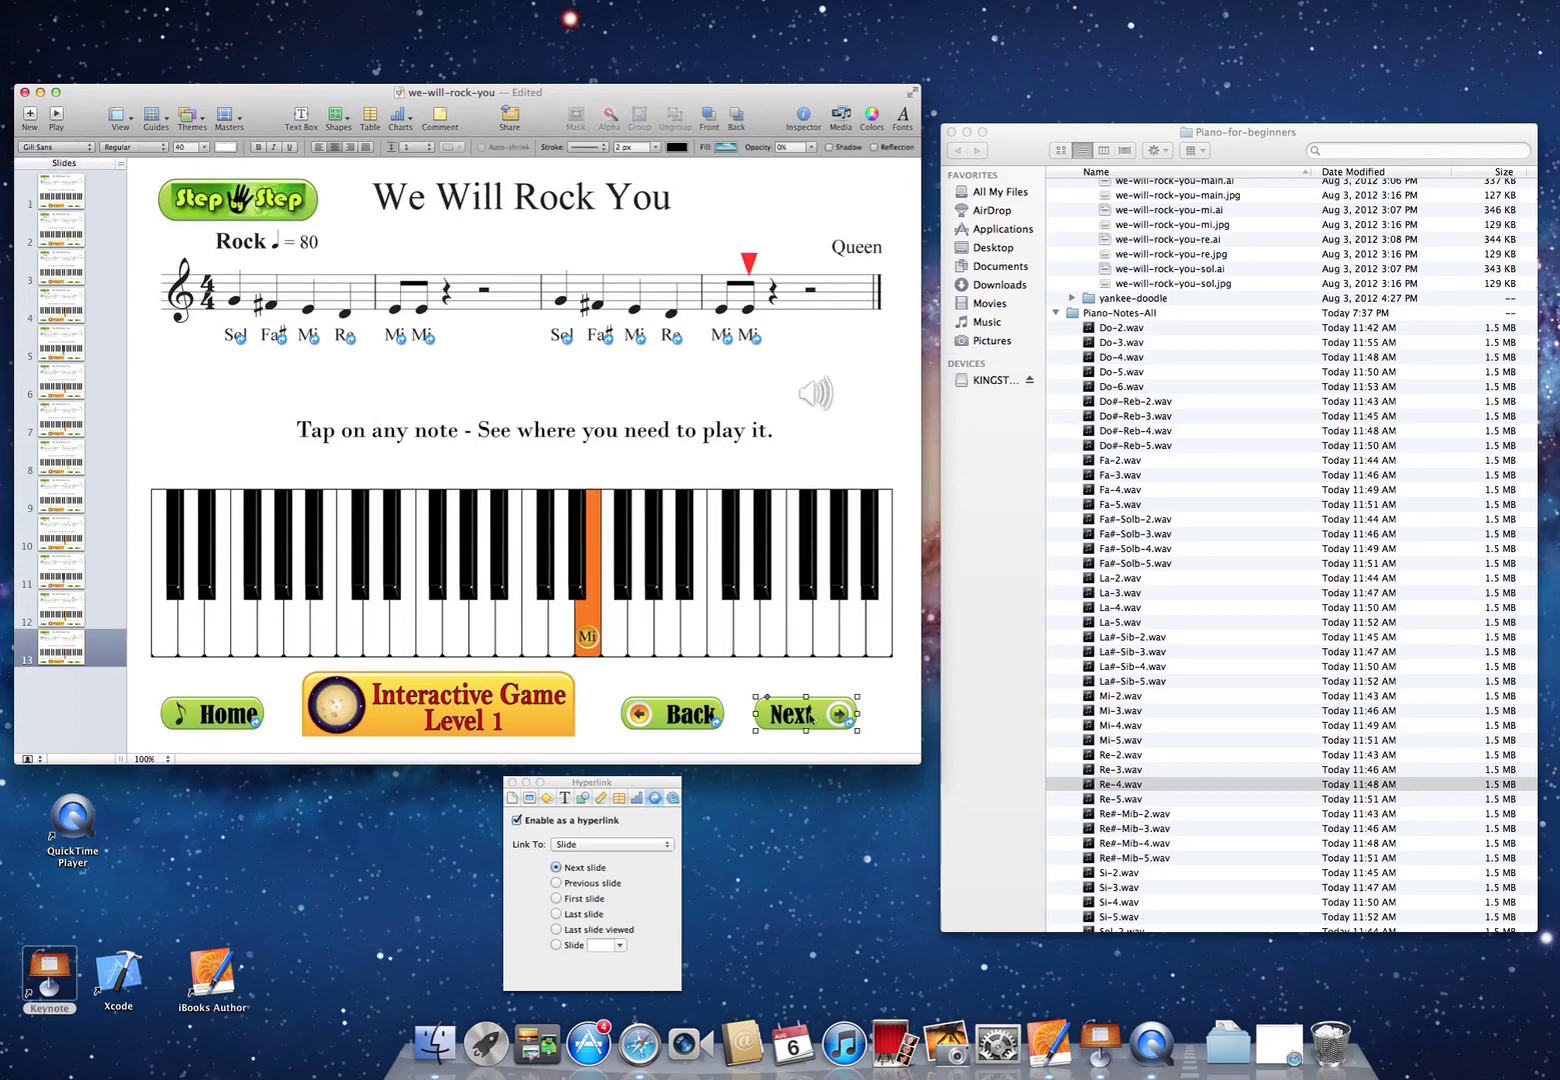
pyautogui.click(620, 945)
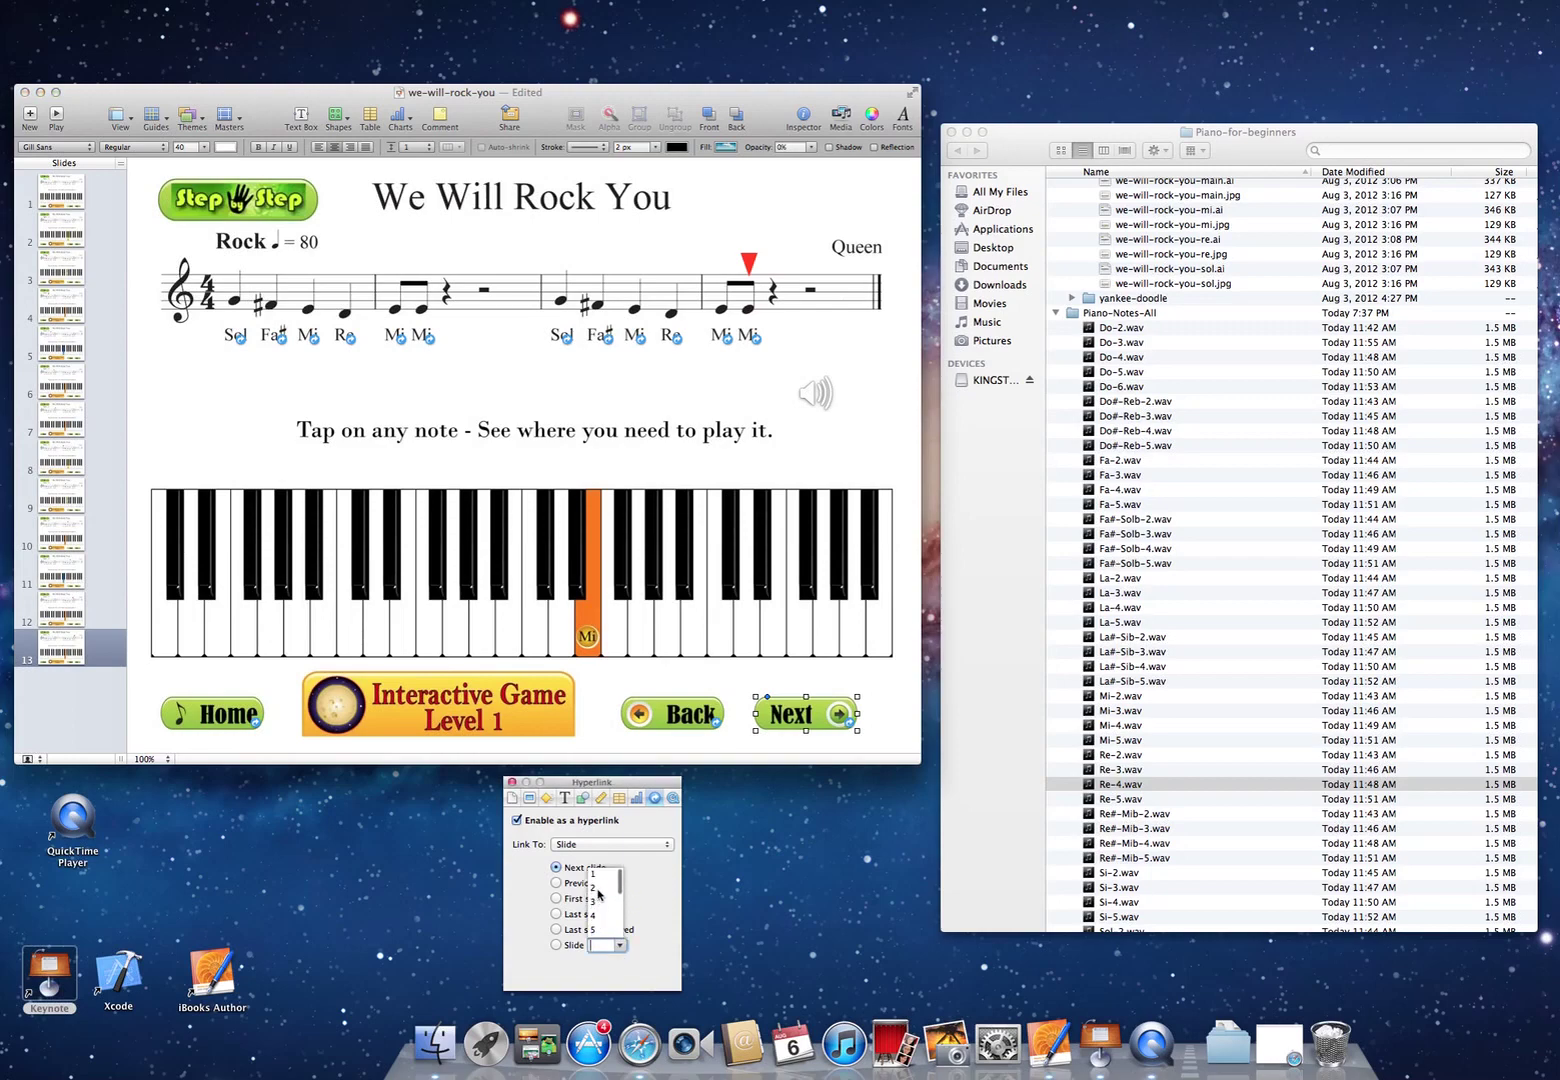
pyautogui.click(598, 877)
pyautogui.click(633, 600)
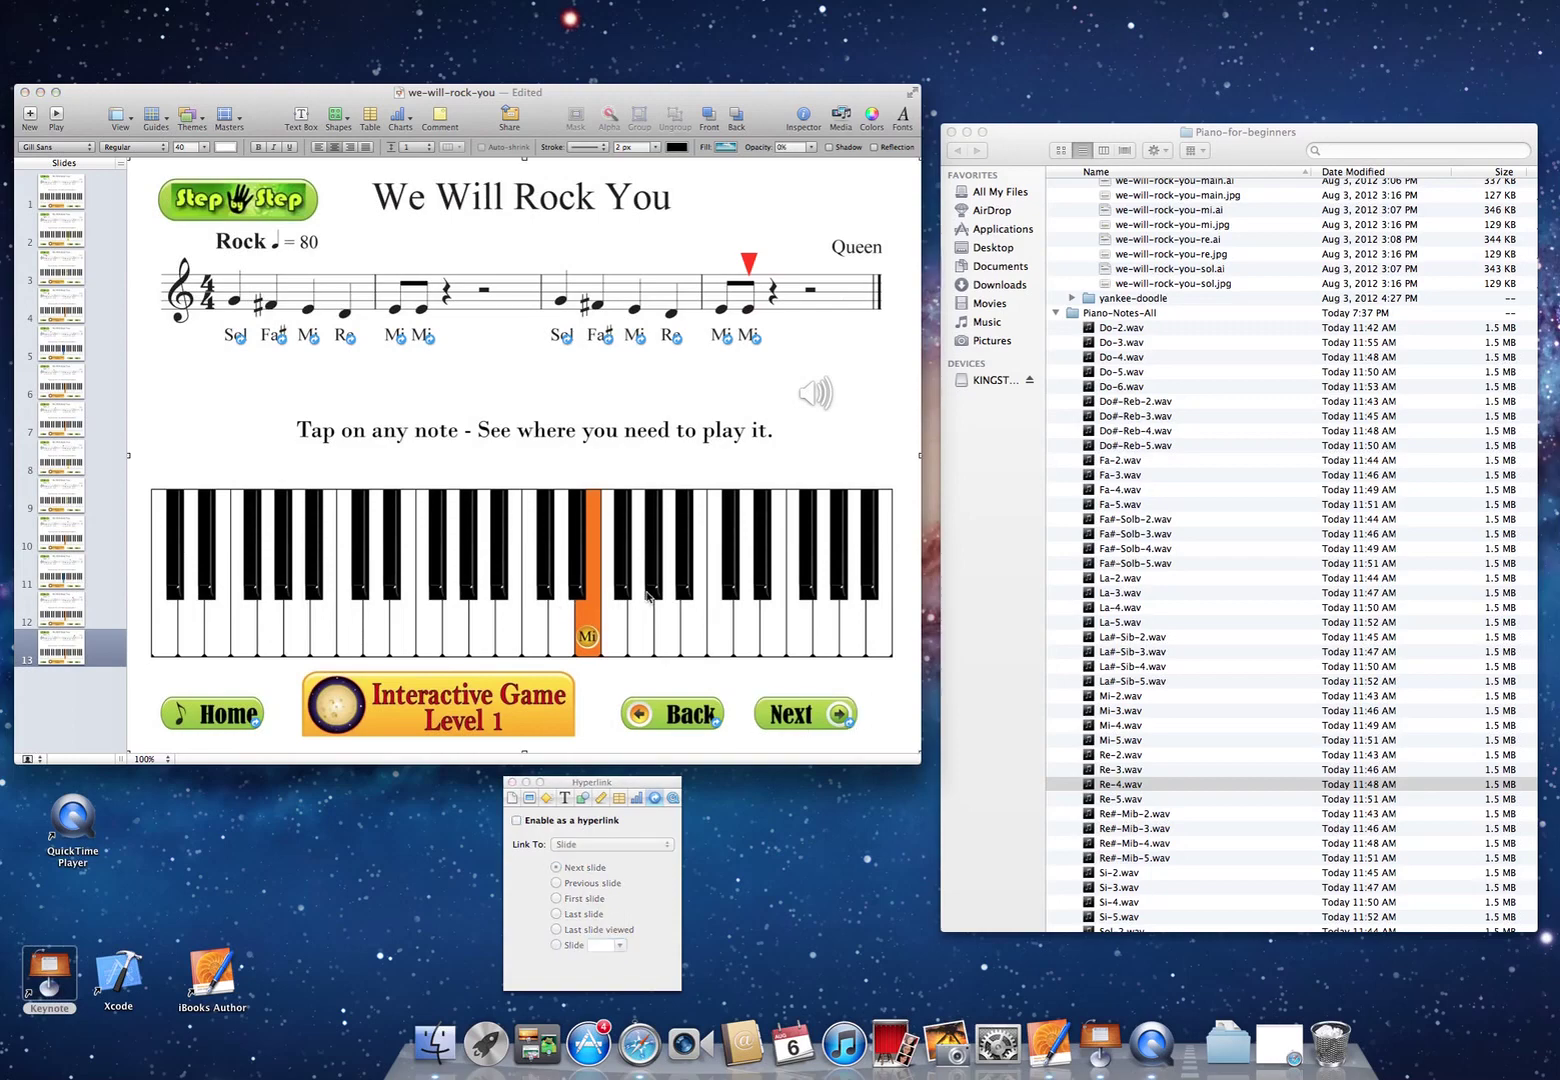
pyautogui.click(512, 783)
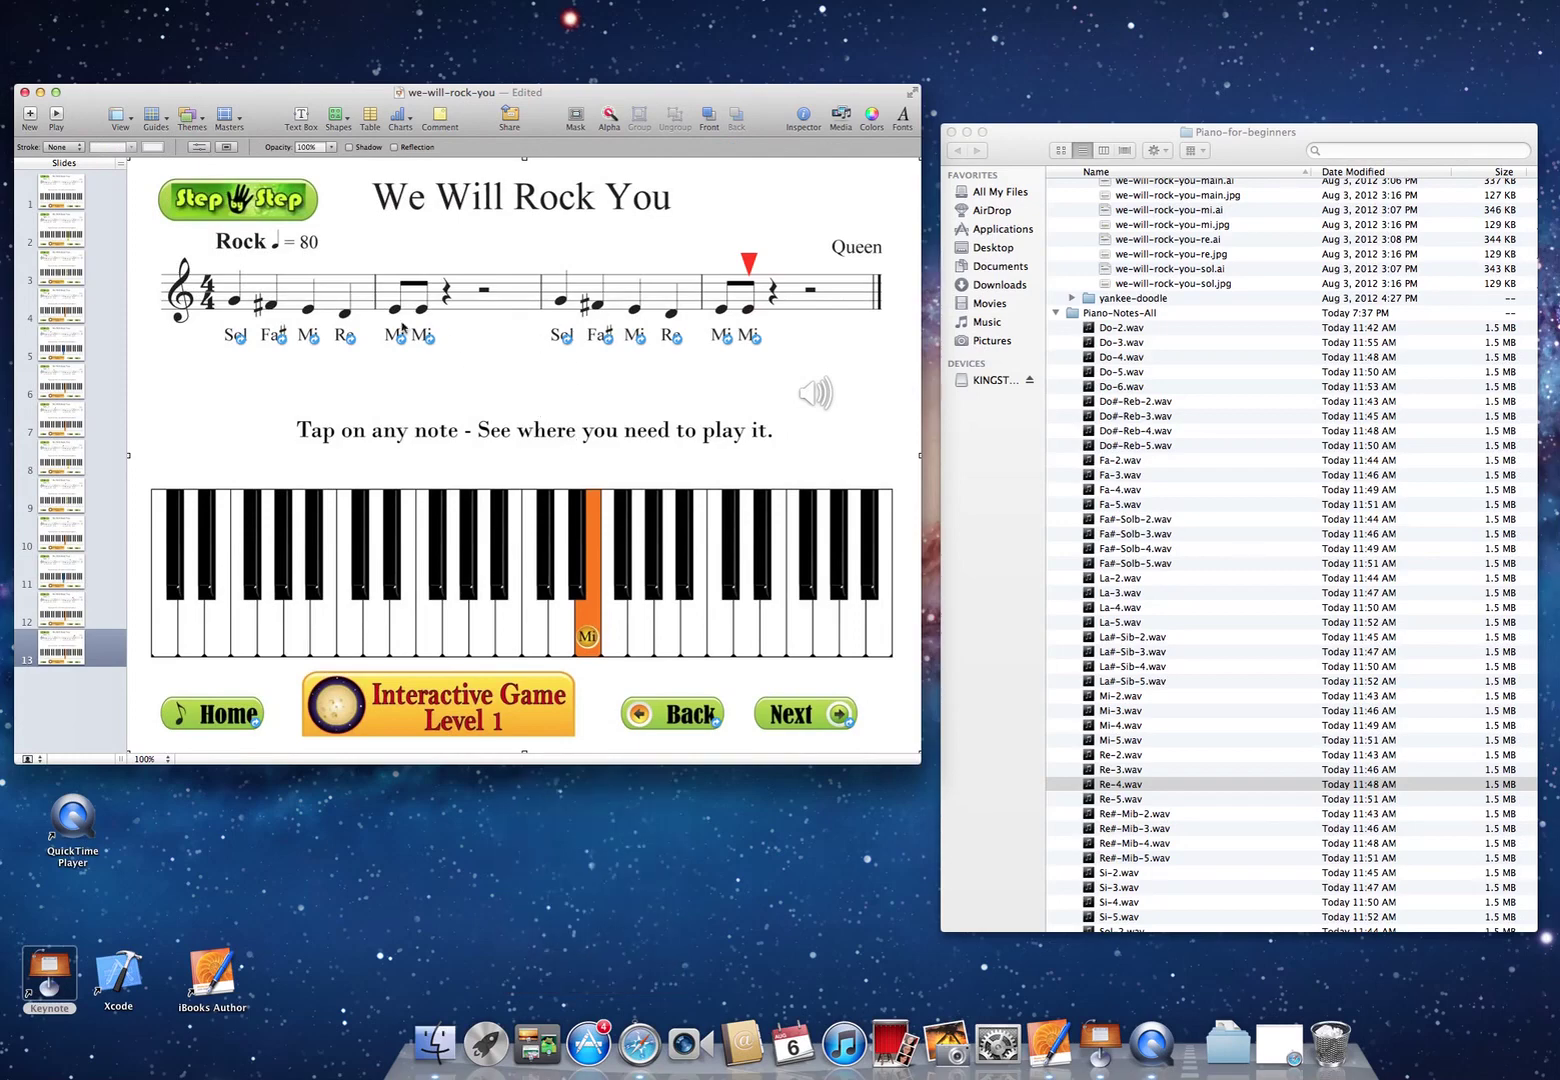
# - Save the presentation and start the slideshow from slide 1
pyautogui.click(64, 198)
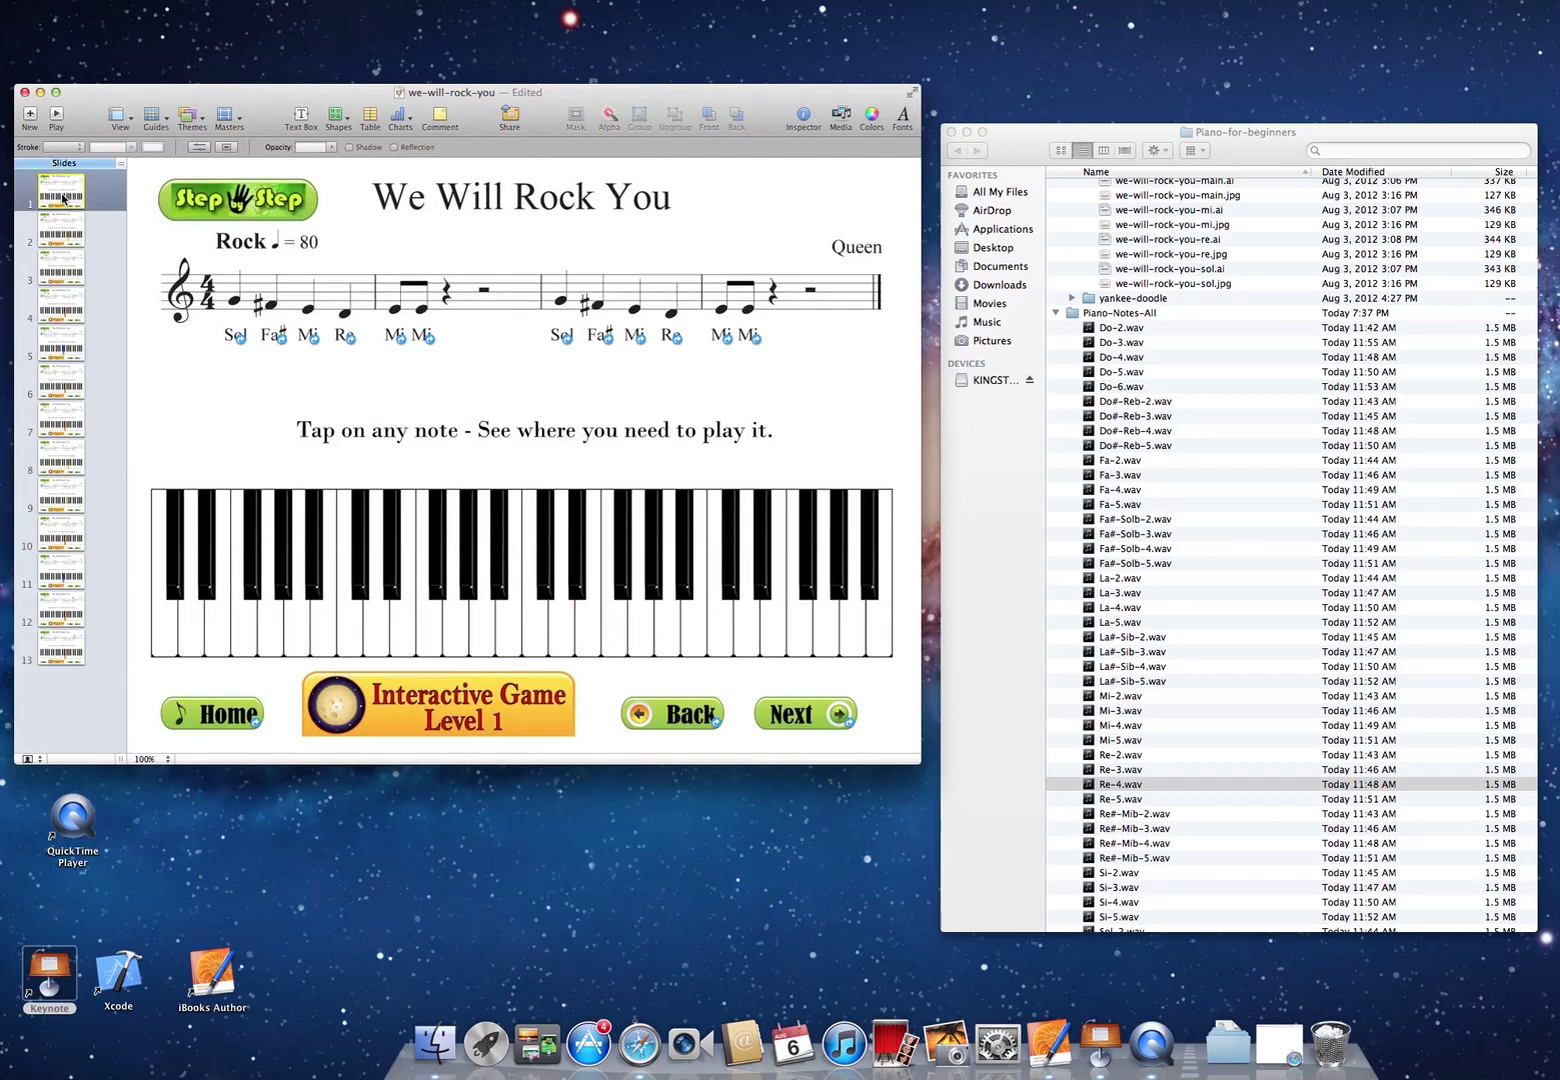
pyautogui.press('super+s')
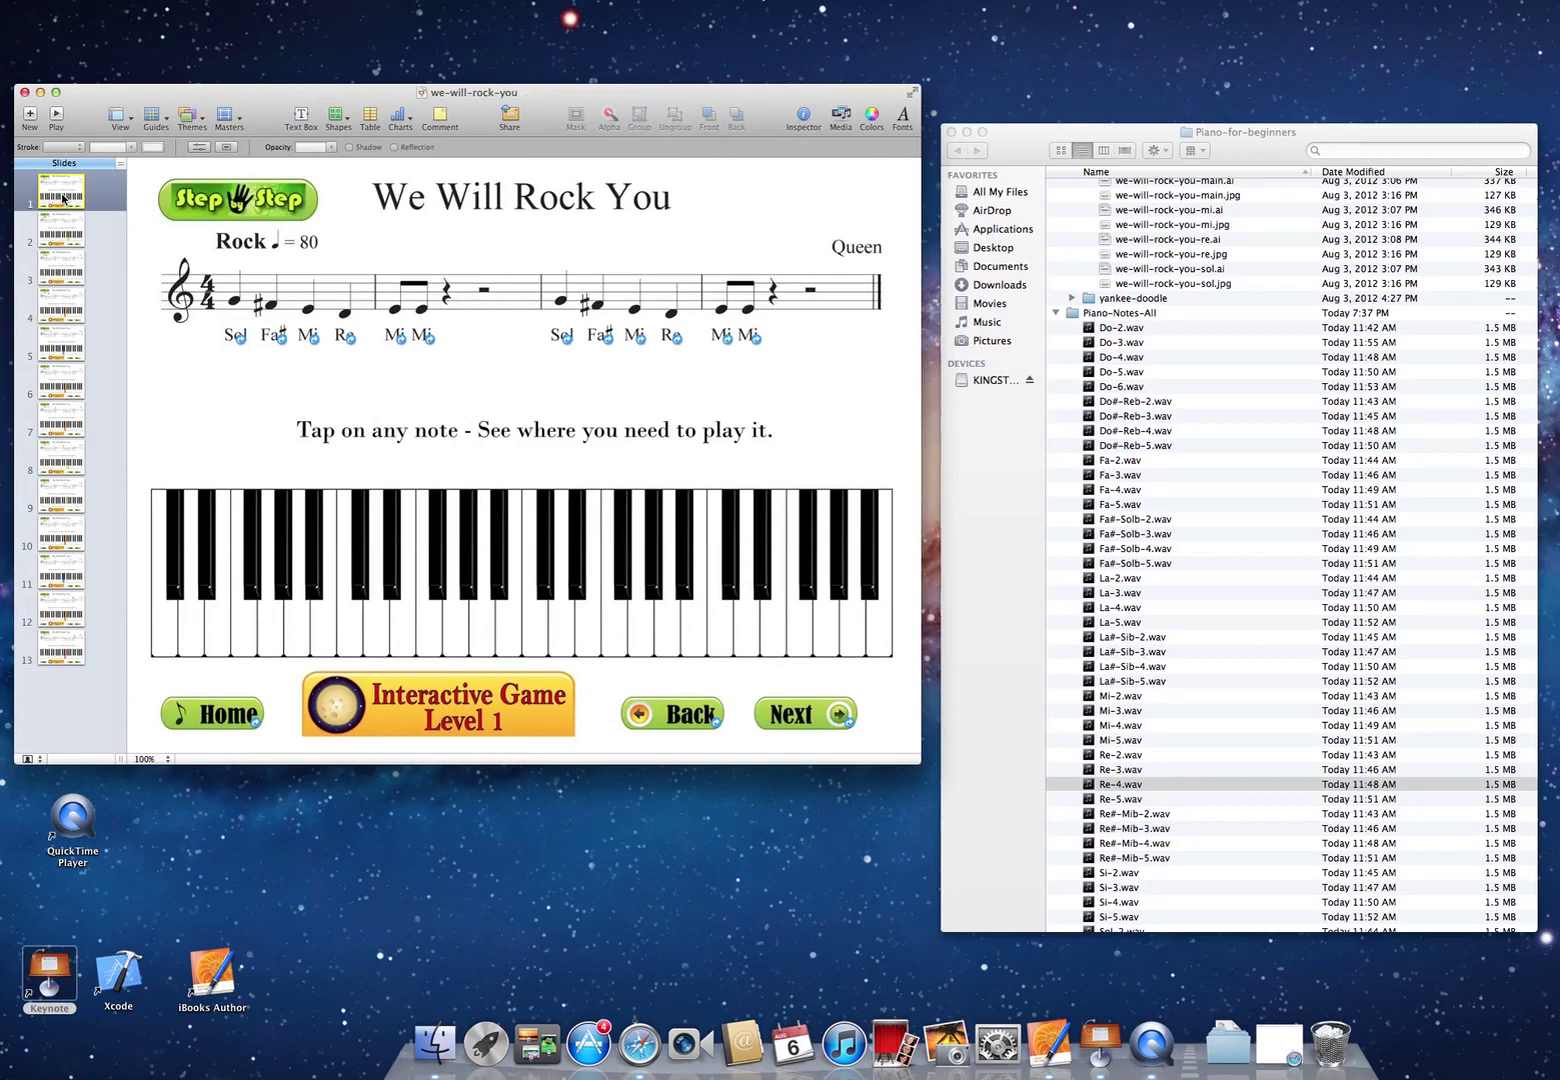
pyautogui.click(57, 117)
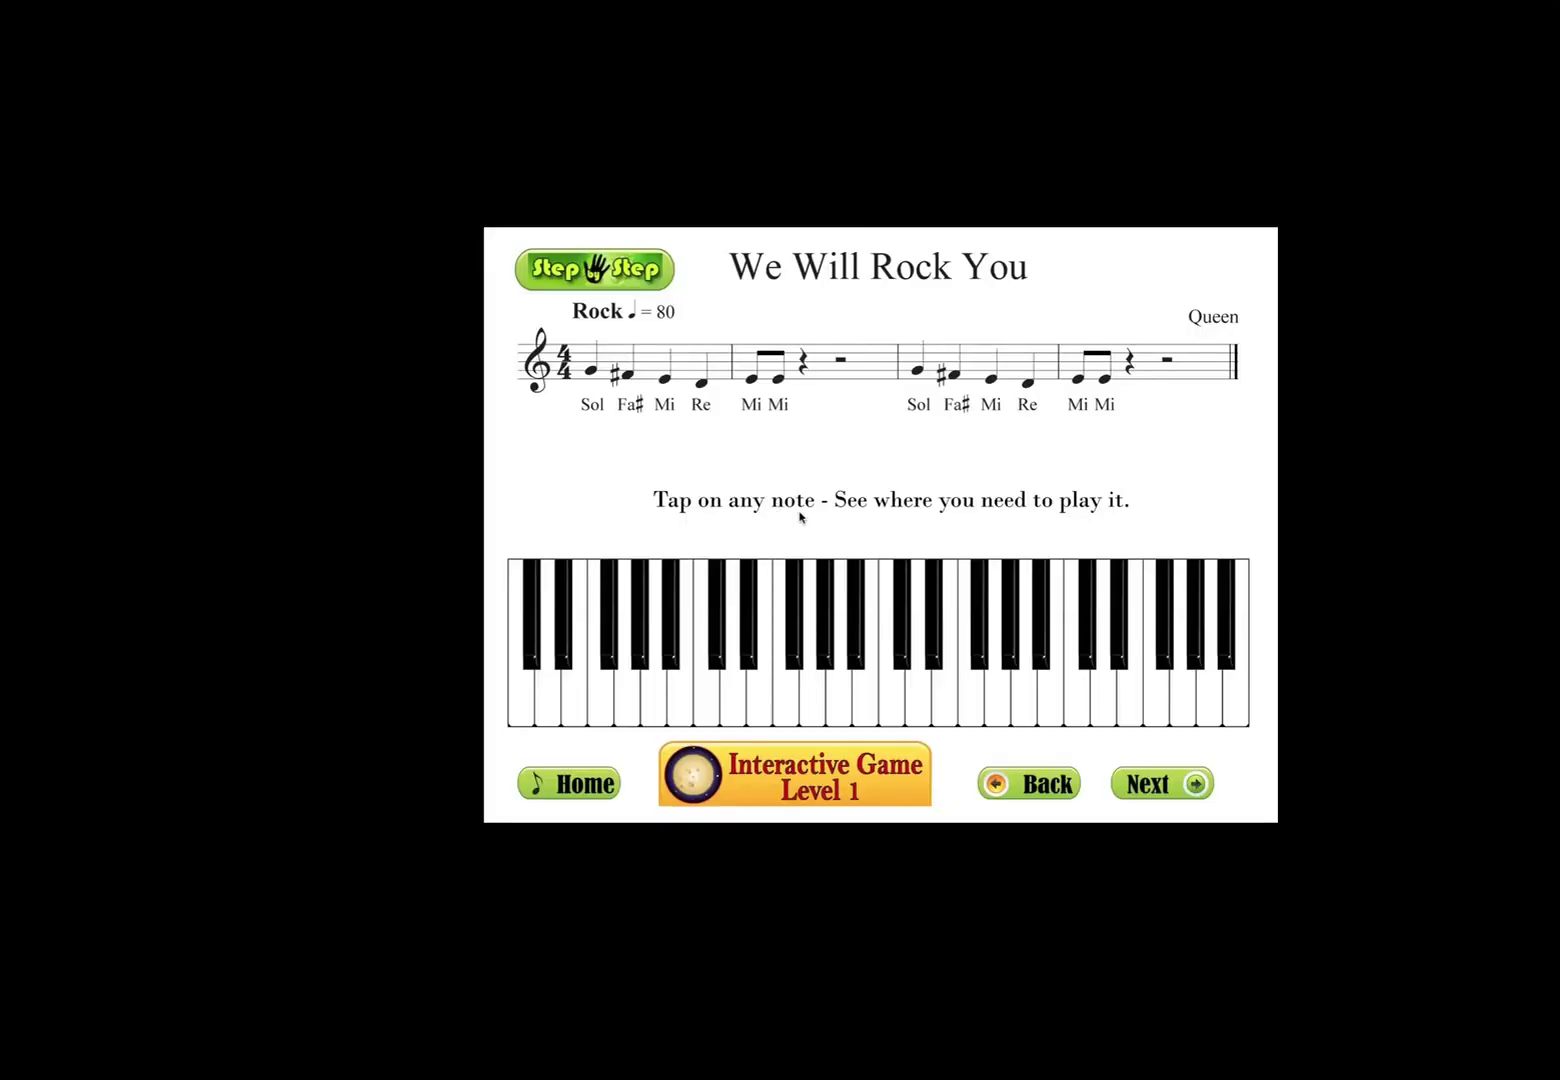
# - Test all twelve note hotspots in order across the We Will Rock You score in the running slideshow
pyautogui.click(592, 372)
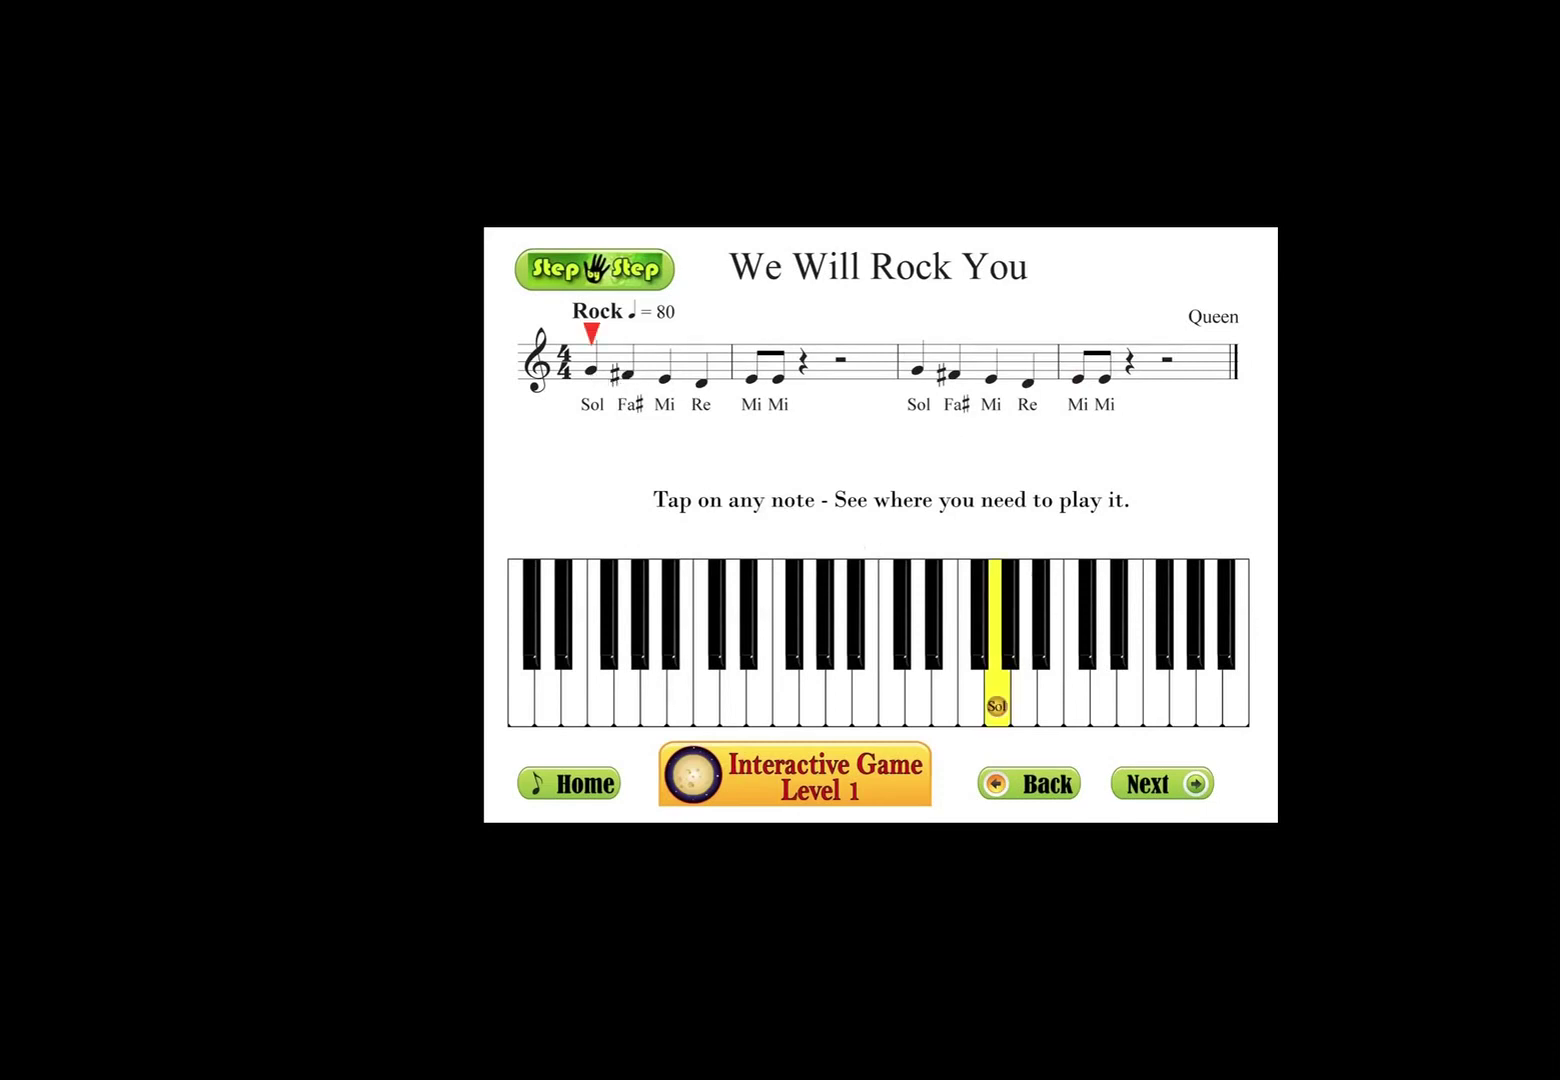
pyautogui.click(629, 378)
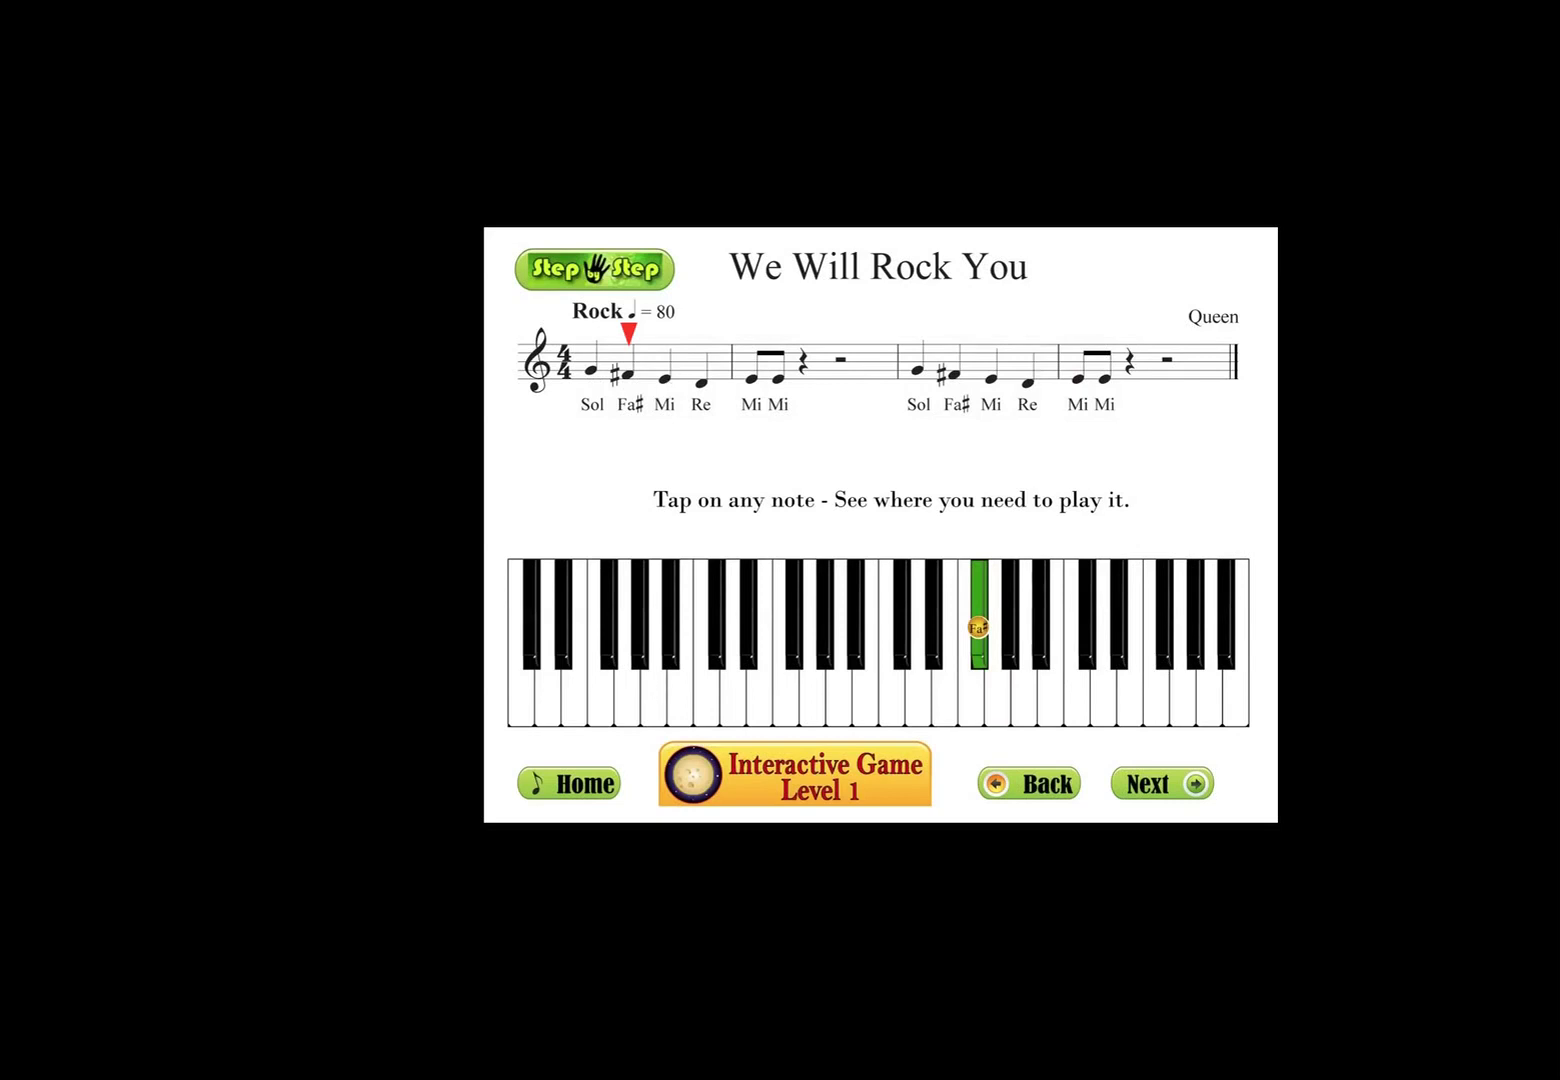
pyautogui.click(666, 380)
pyautogui.click(701, 382)
pyautogui.click(751, 379)
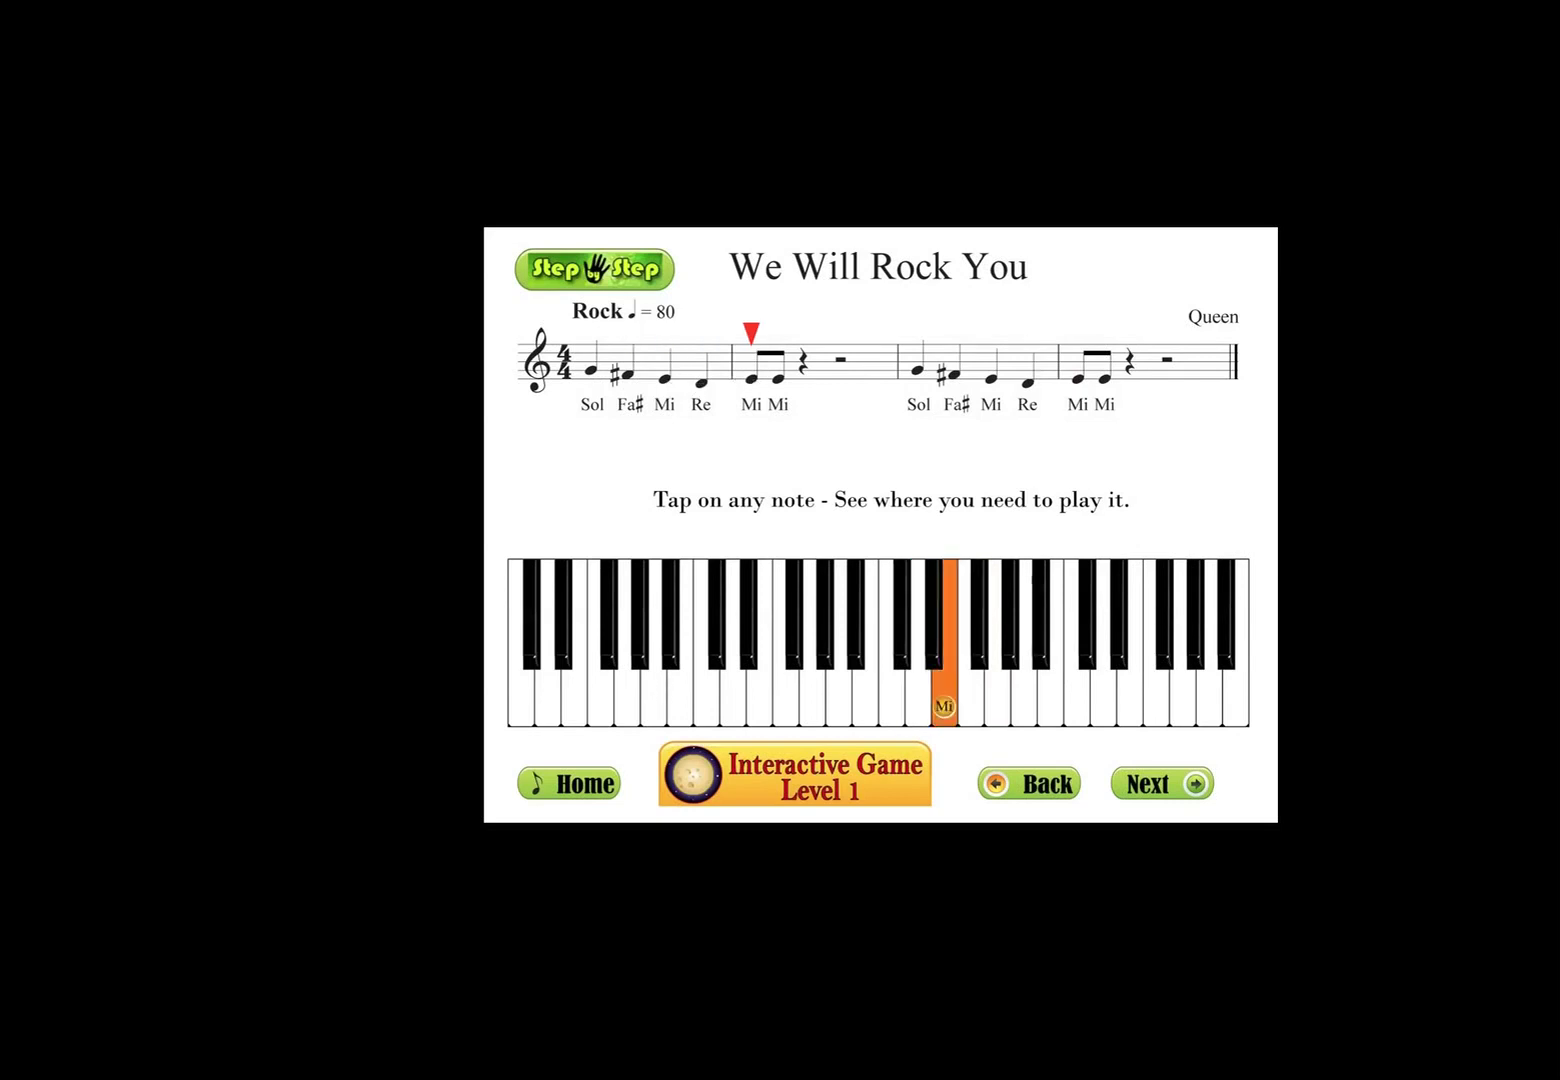
pyautogui.click(778, 379)
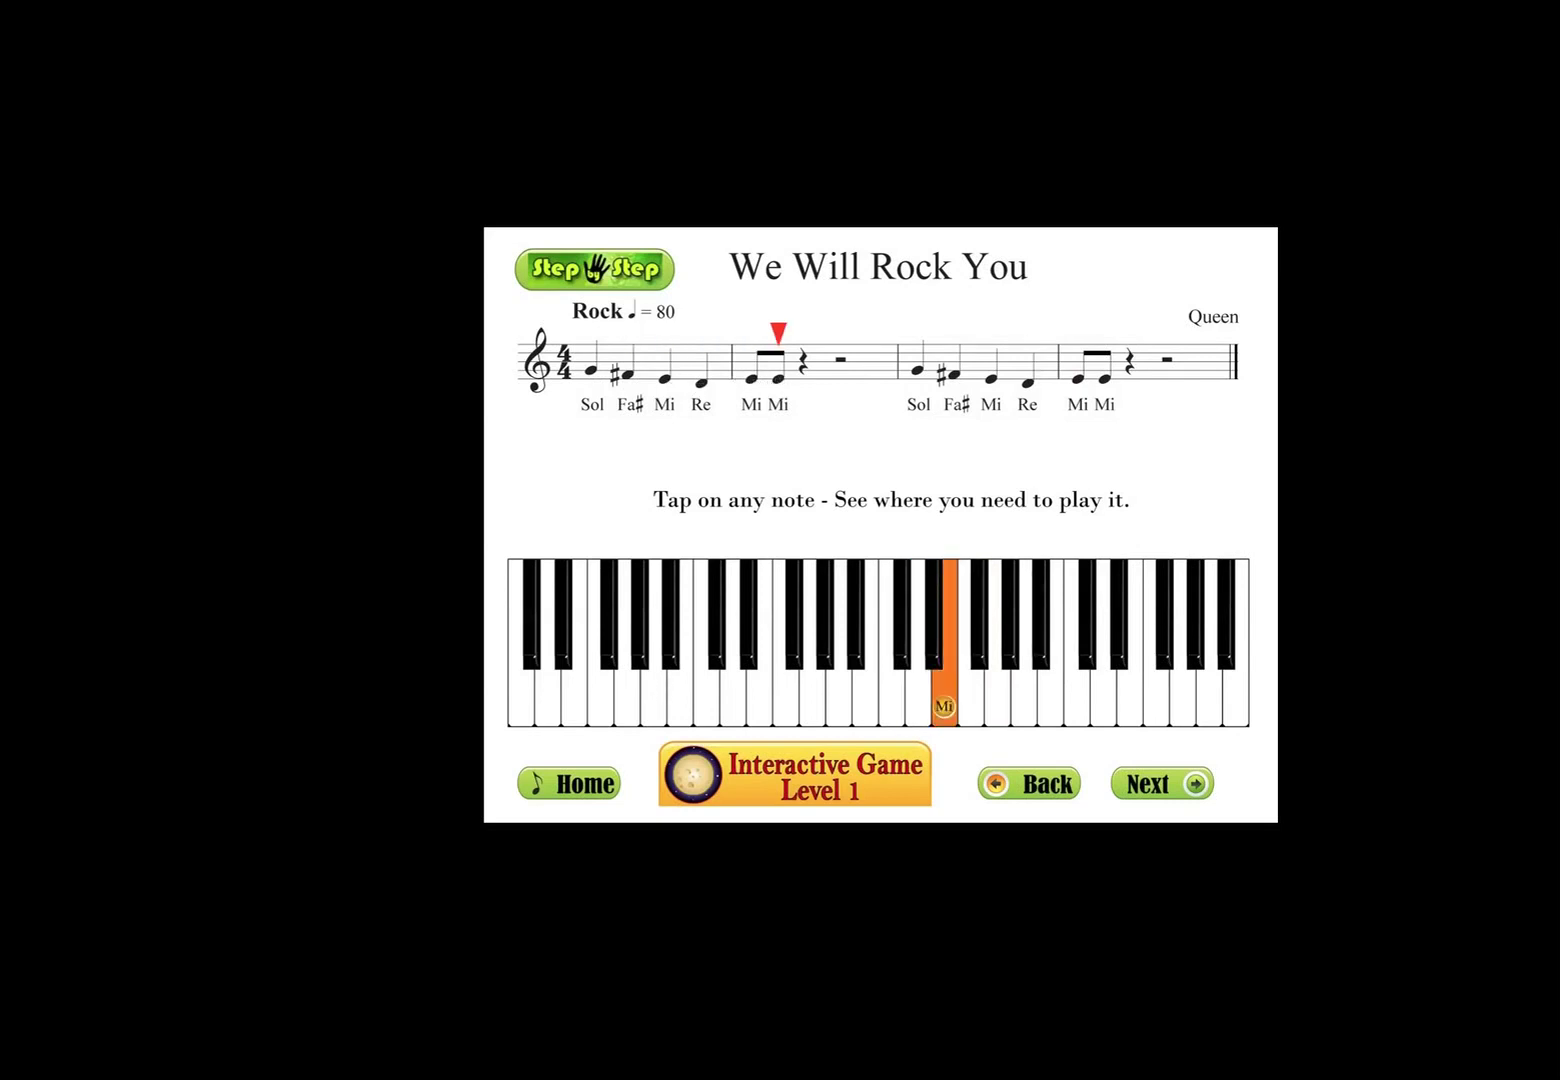
pyautogui.click(921, 377)
pyautogui.click(953, 377)
pyautogui.click(990, 380)
pyautogui.click(1026, 382)
pyautogui.click(1078, 380)
pyautogui.click(1103, 381)
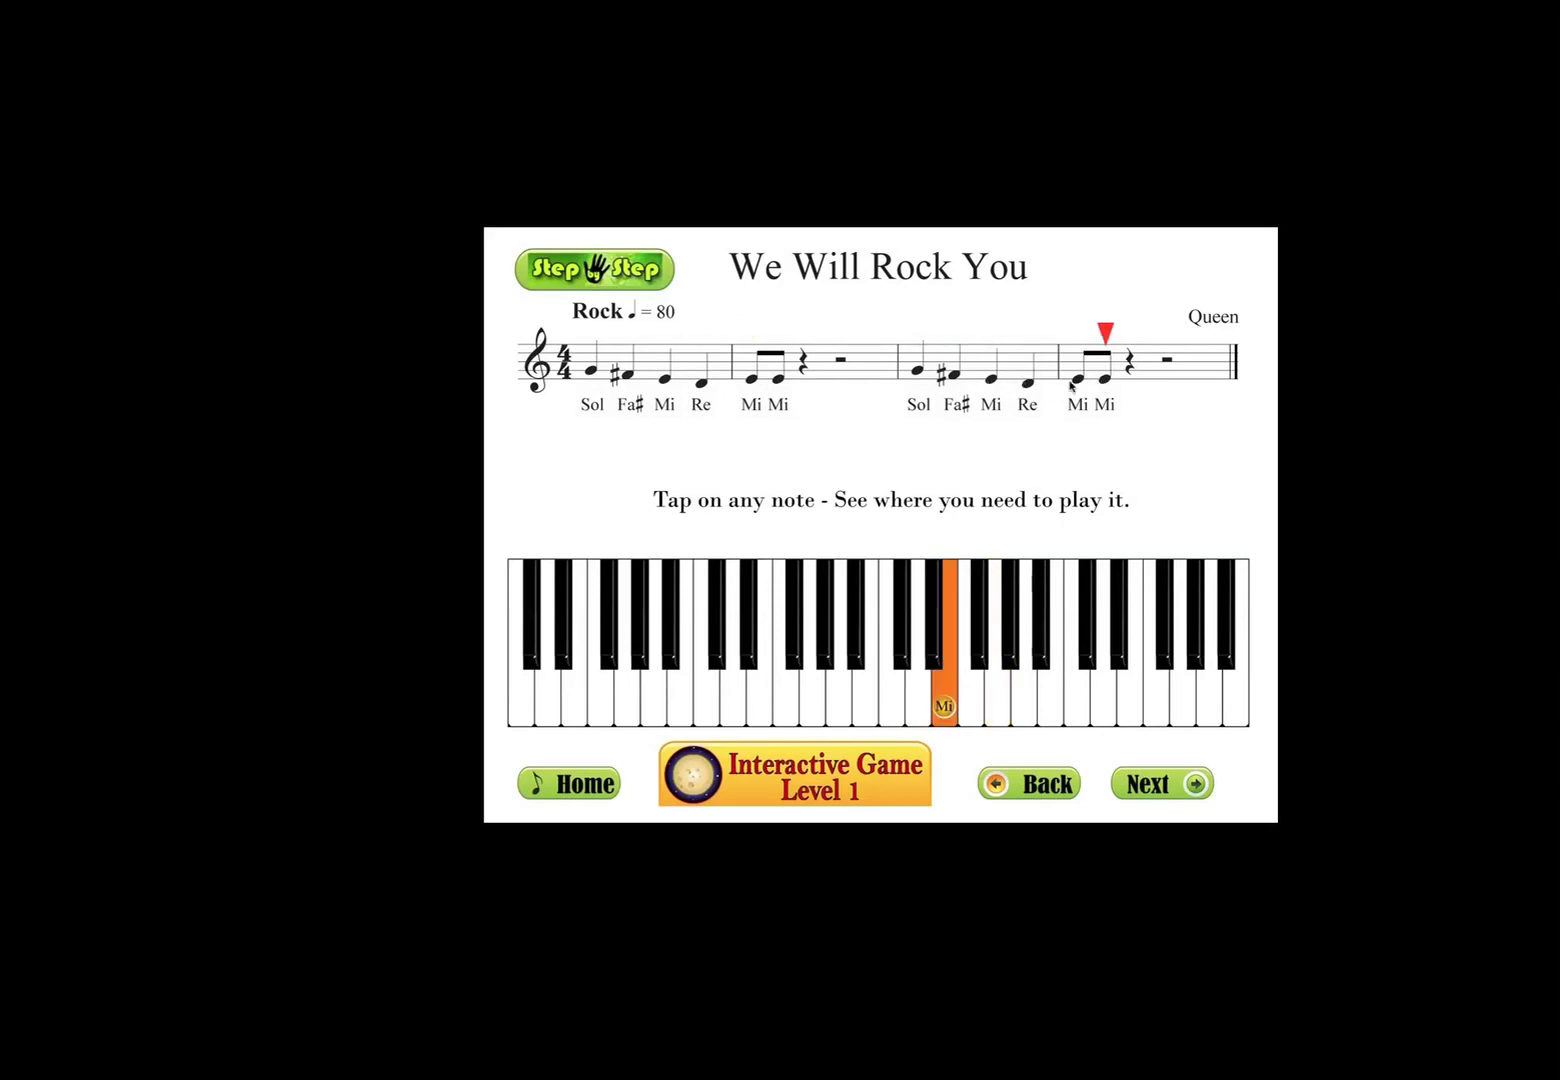
# - Test the Next and Back button hotspots in the slideshow and exit to the editor
pyautogui.click(1156, 780)
pyautogui.click(1050, 788)
pyautogui.click(1050, 788)
pyautogui.click(1050, 788)
pyautogui.click(1028, 784)
pyautogui.click(1028, 784)
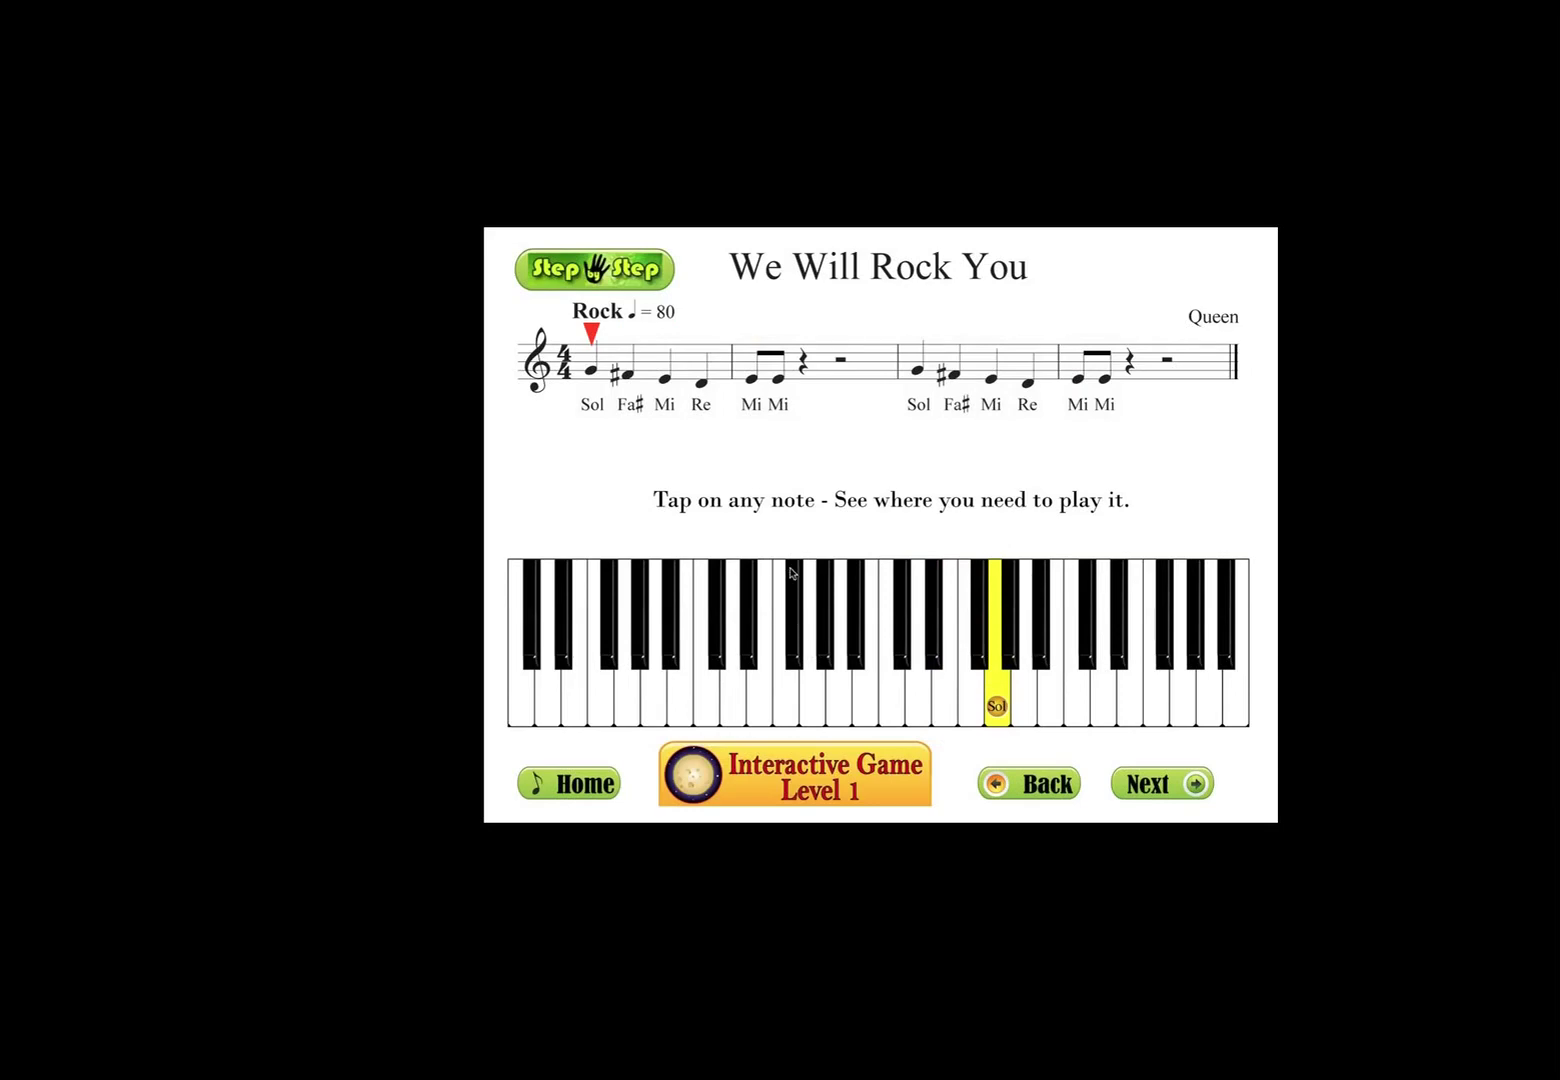
pyautogui.press('Escape')
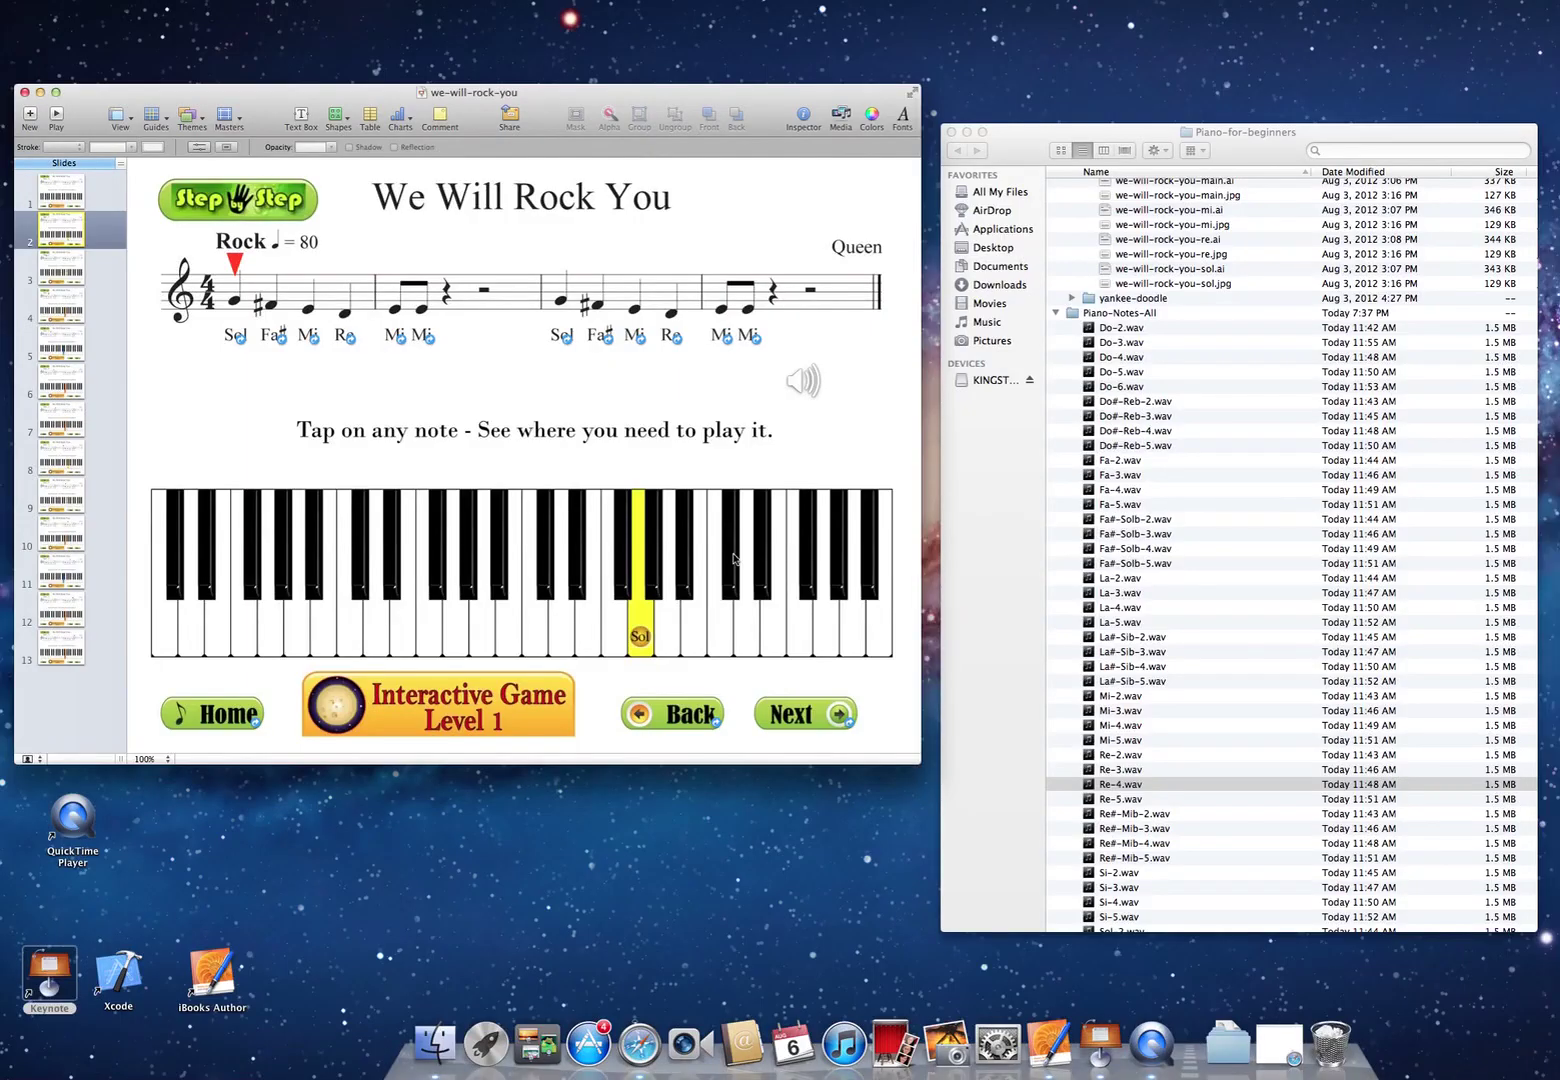